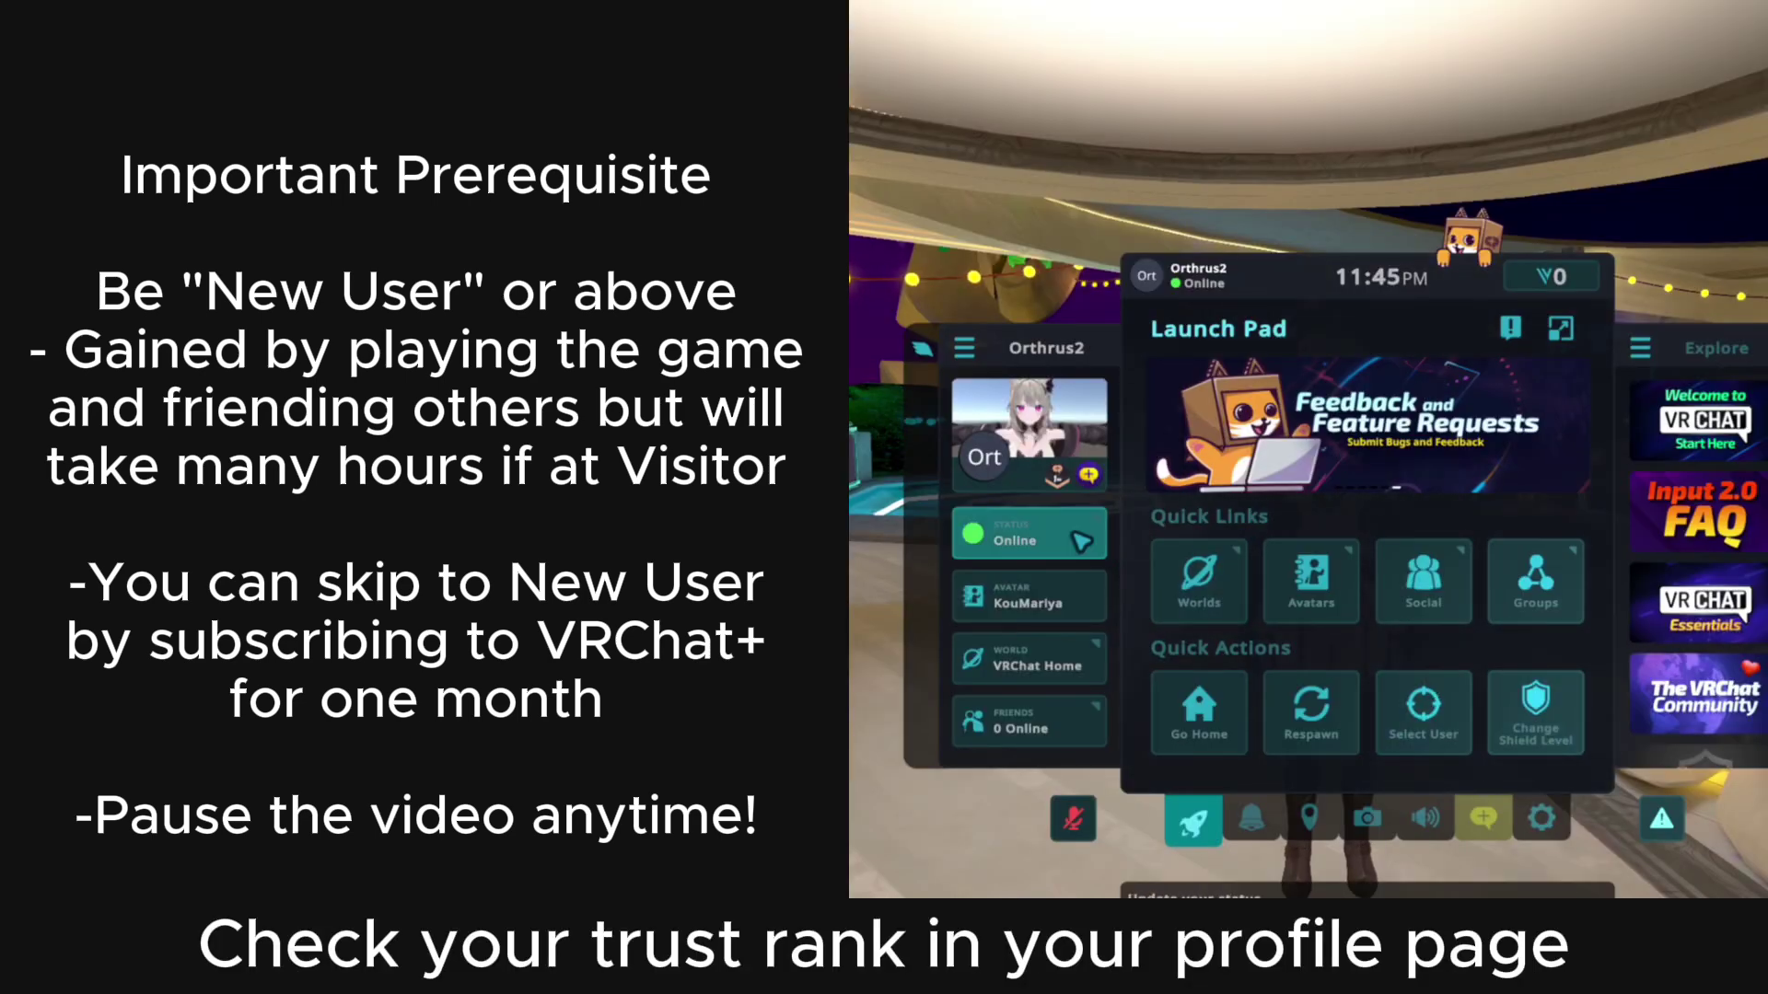
Step: Open the profile page in VRChat to check the account's trust rank
{"action": "left_click", "coordinate": [1031, 483]}
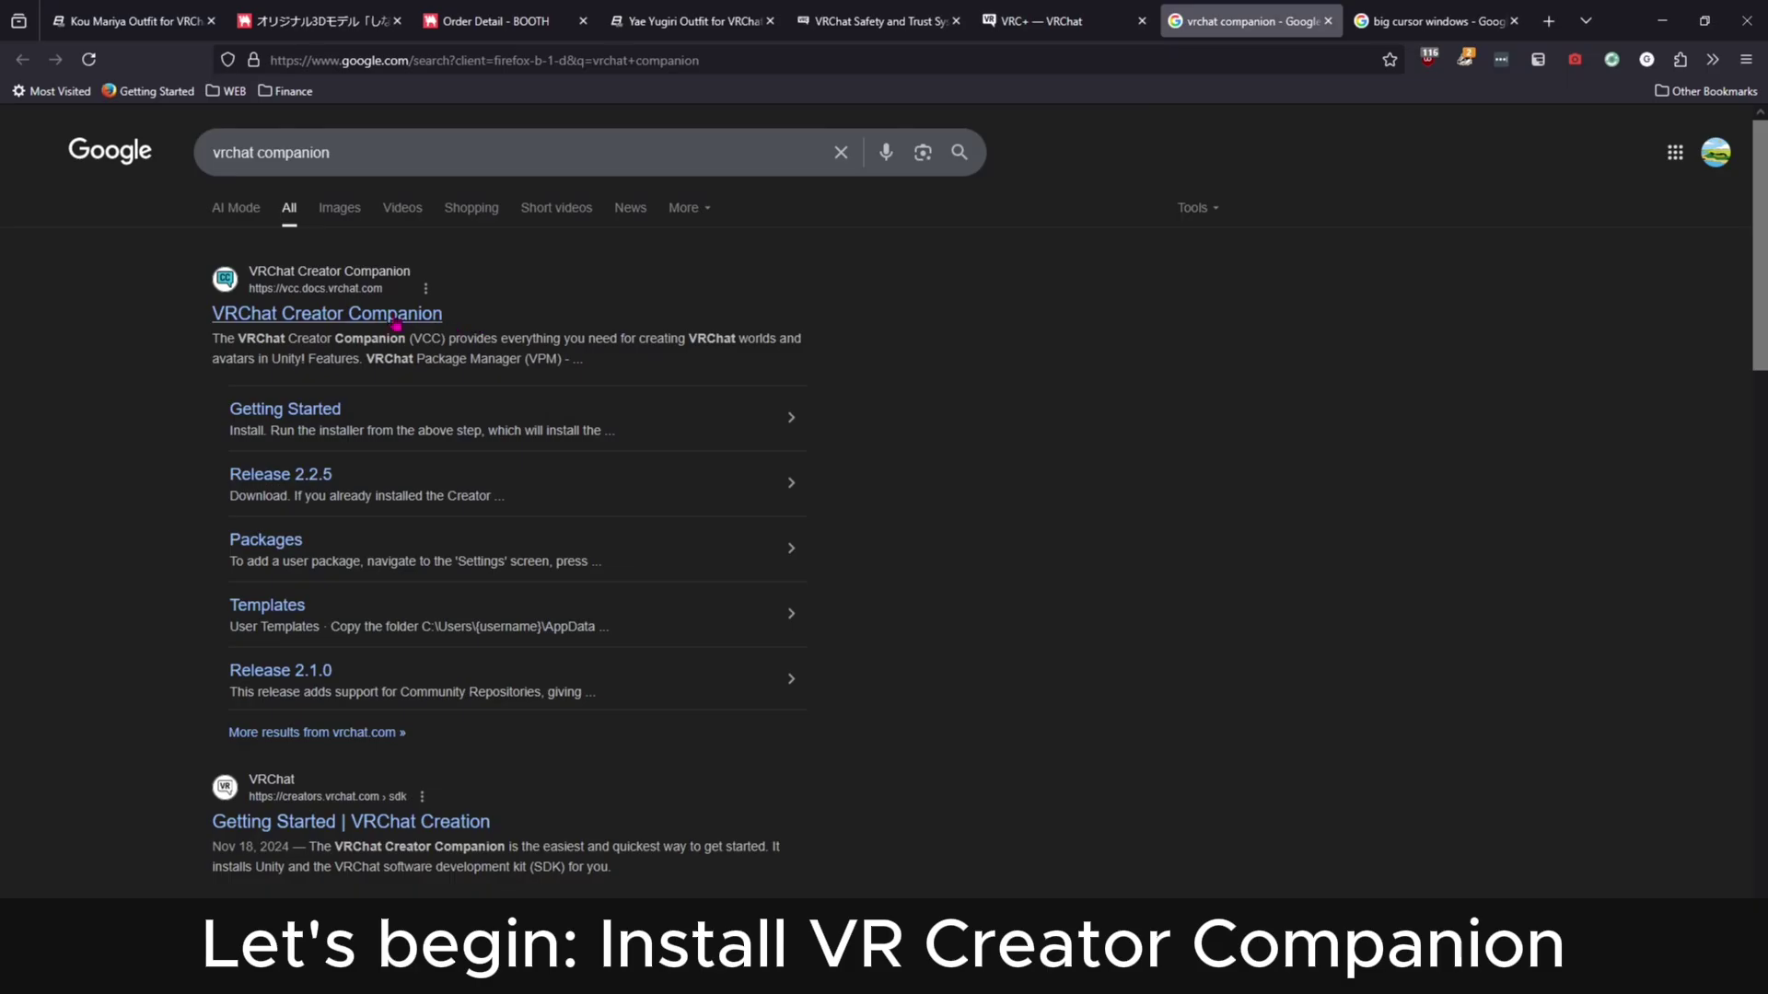
Step: Download the VRChat Creator Companion from its official site and install it in the default destination folder
{"action": "left_click", "coordinate": [396, 318]}
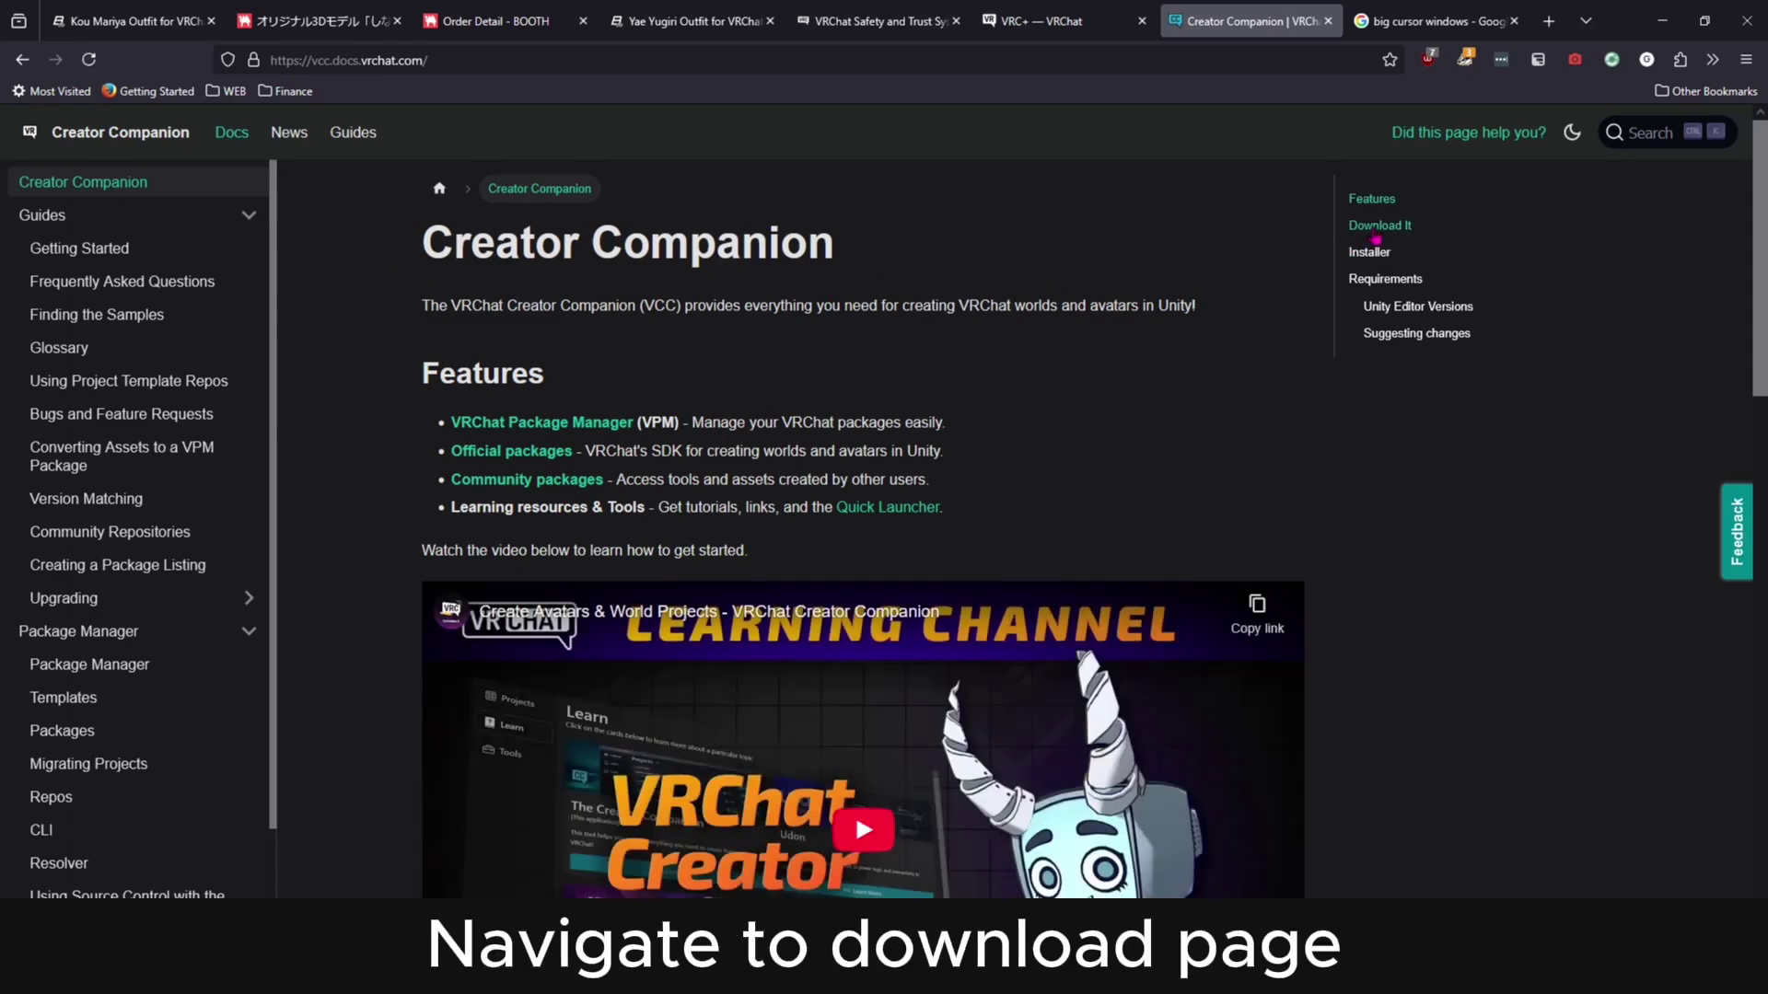
{"action": "left_click", "coordinate": [1374, 226]}
{"action": "left_click", "coordinate": [727, 240]}
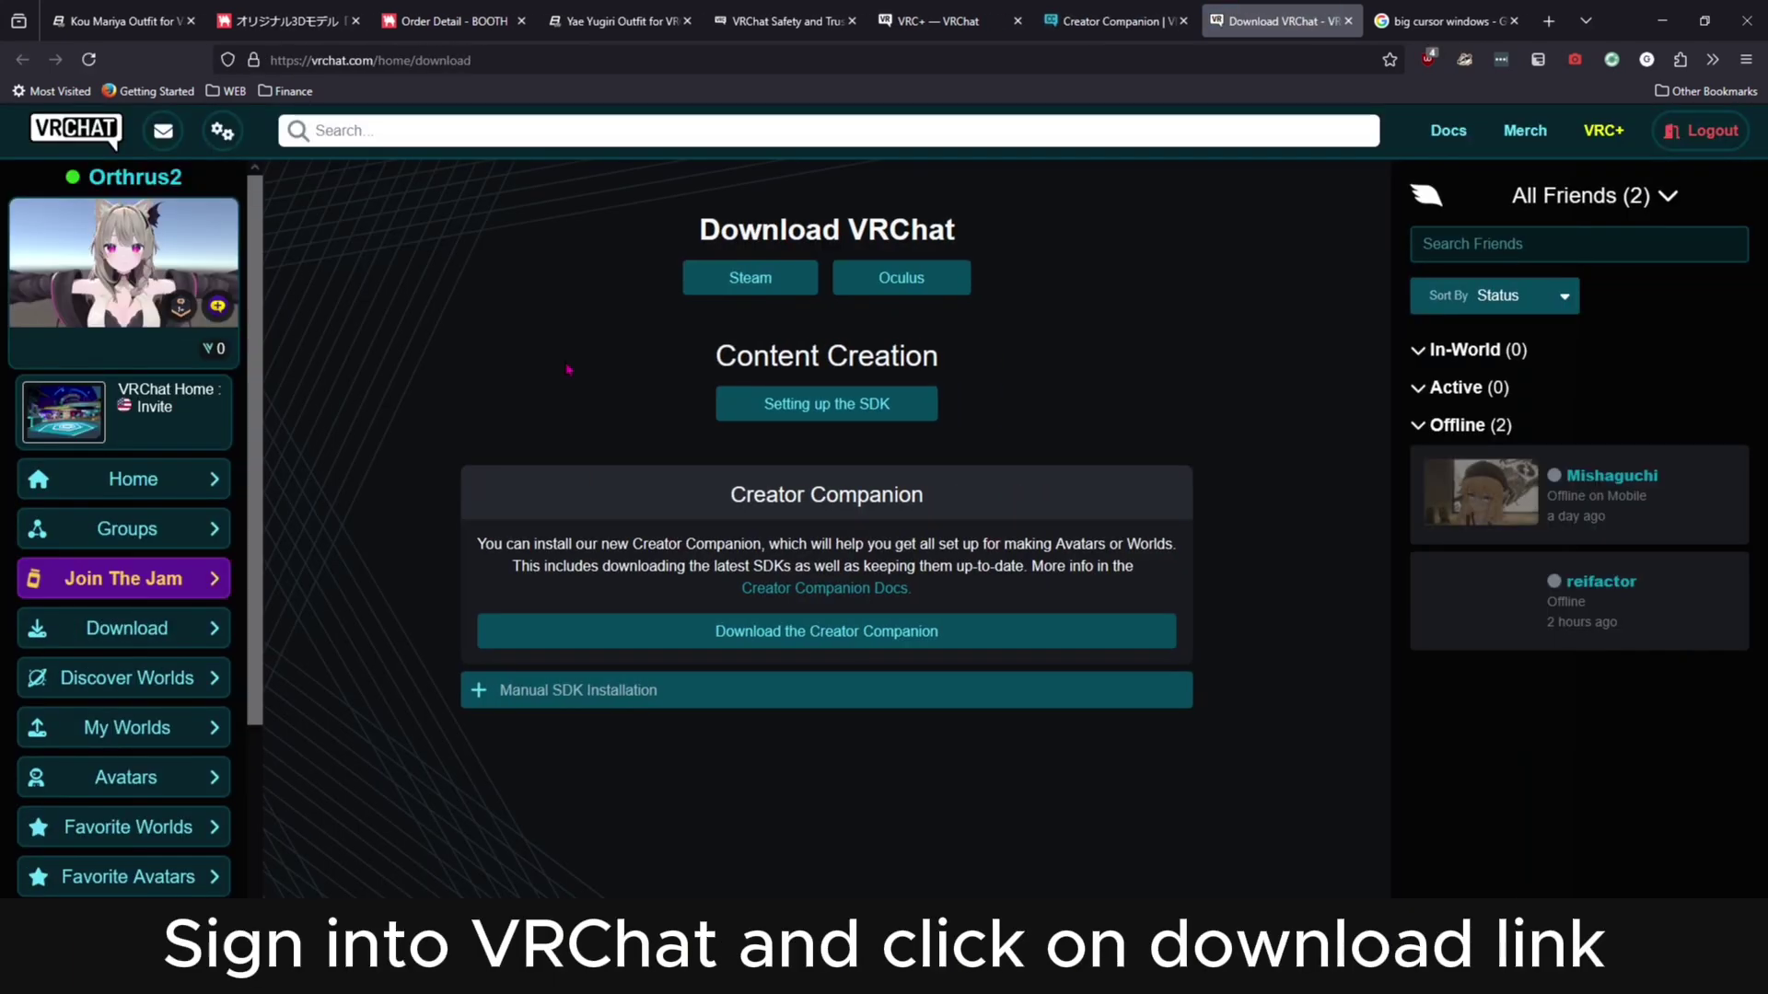
{"action": "left_click", "coordinate": [736, 634]}
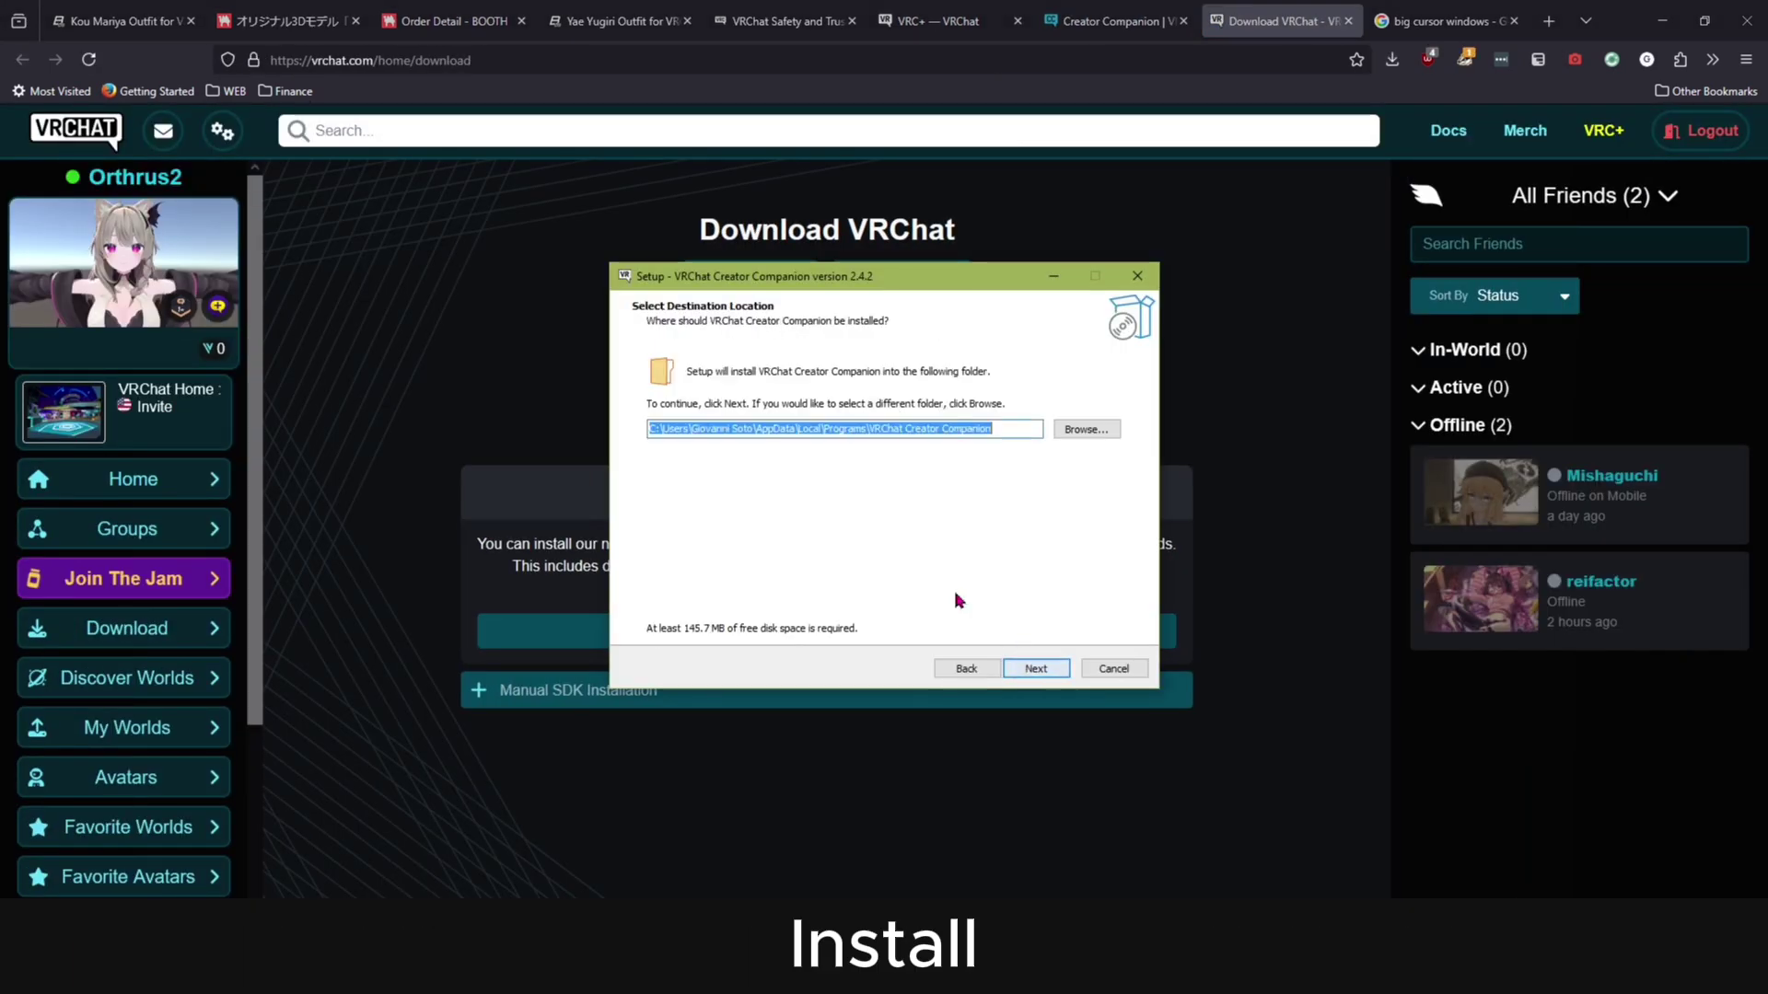
{"action": "key", "text": "Return"}
{"action": "key", "text": "Return"}
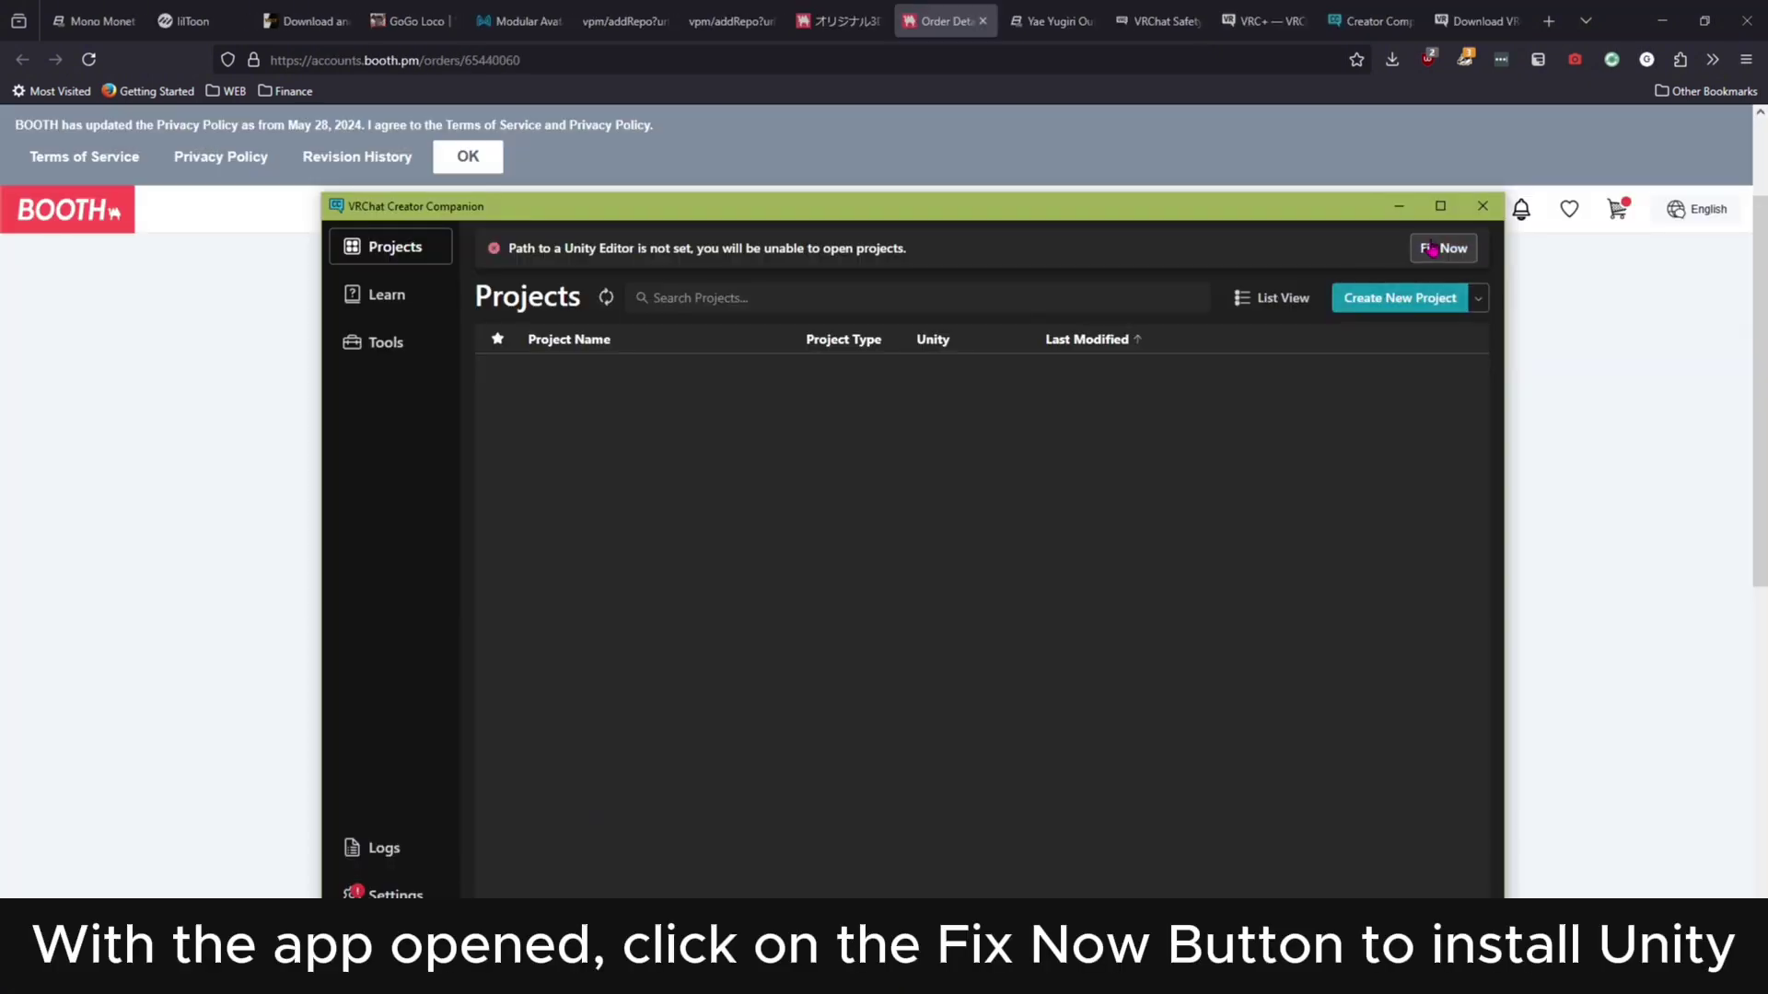
Step: Resolve the missing Unity Editor path by downloading Unity Hub from Unity's website and installing it with the license agreement accepted
{"action": "left_click", "coordinate": [1442, 253]}
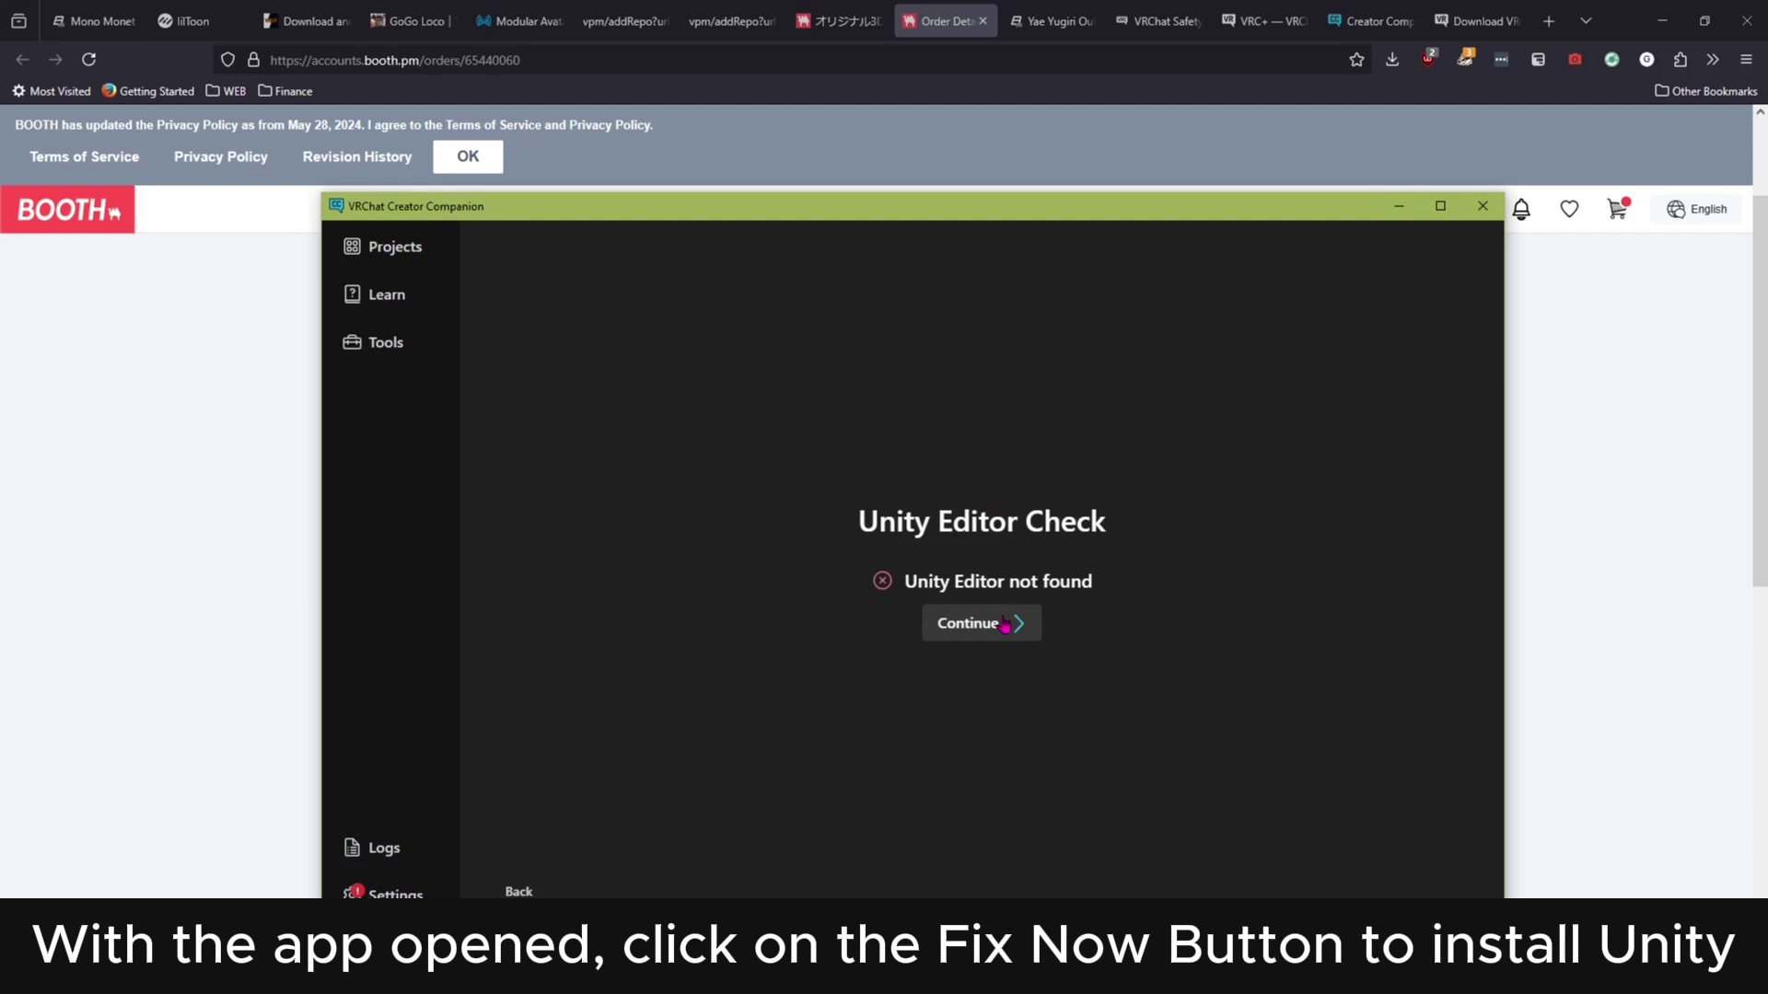
{"action": "left_click", "coordinate": [1004, 625]}
{"action": "left_click", "coordinate": [979, 580]}
{"action": "left_click", "coordinate": [1031, 503]}
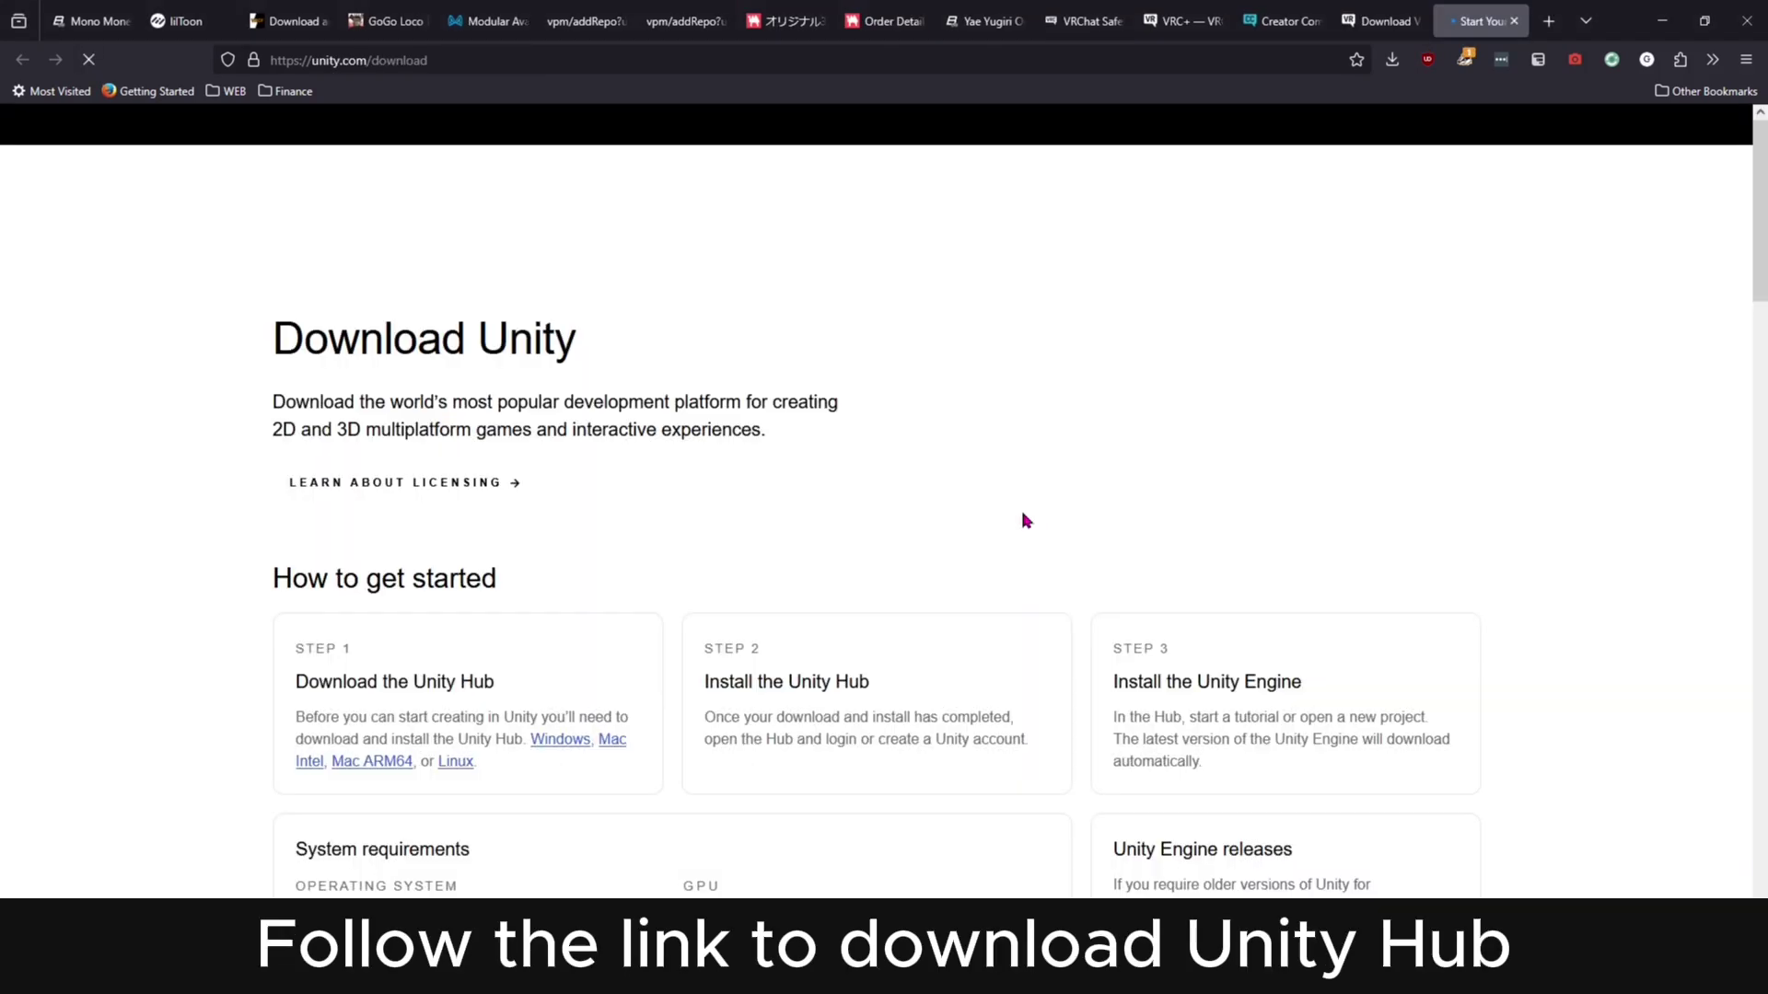
{"action": "left_click", "coordinate": [520, 482]}
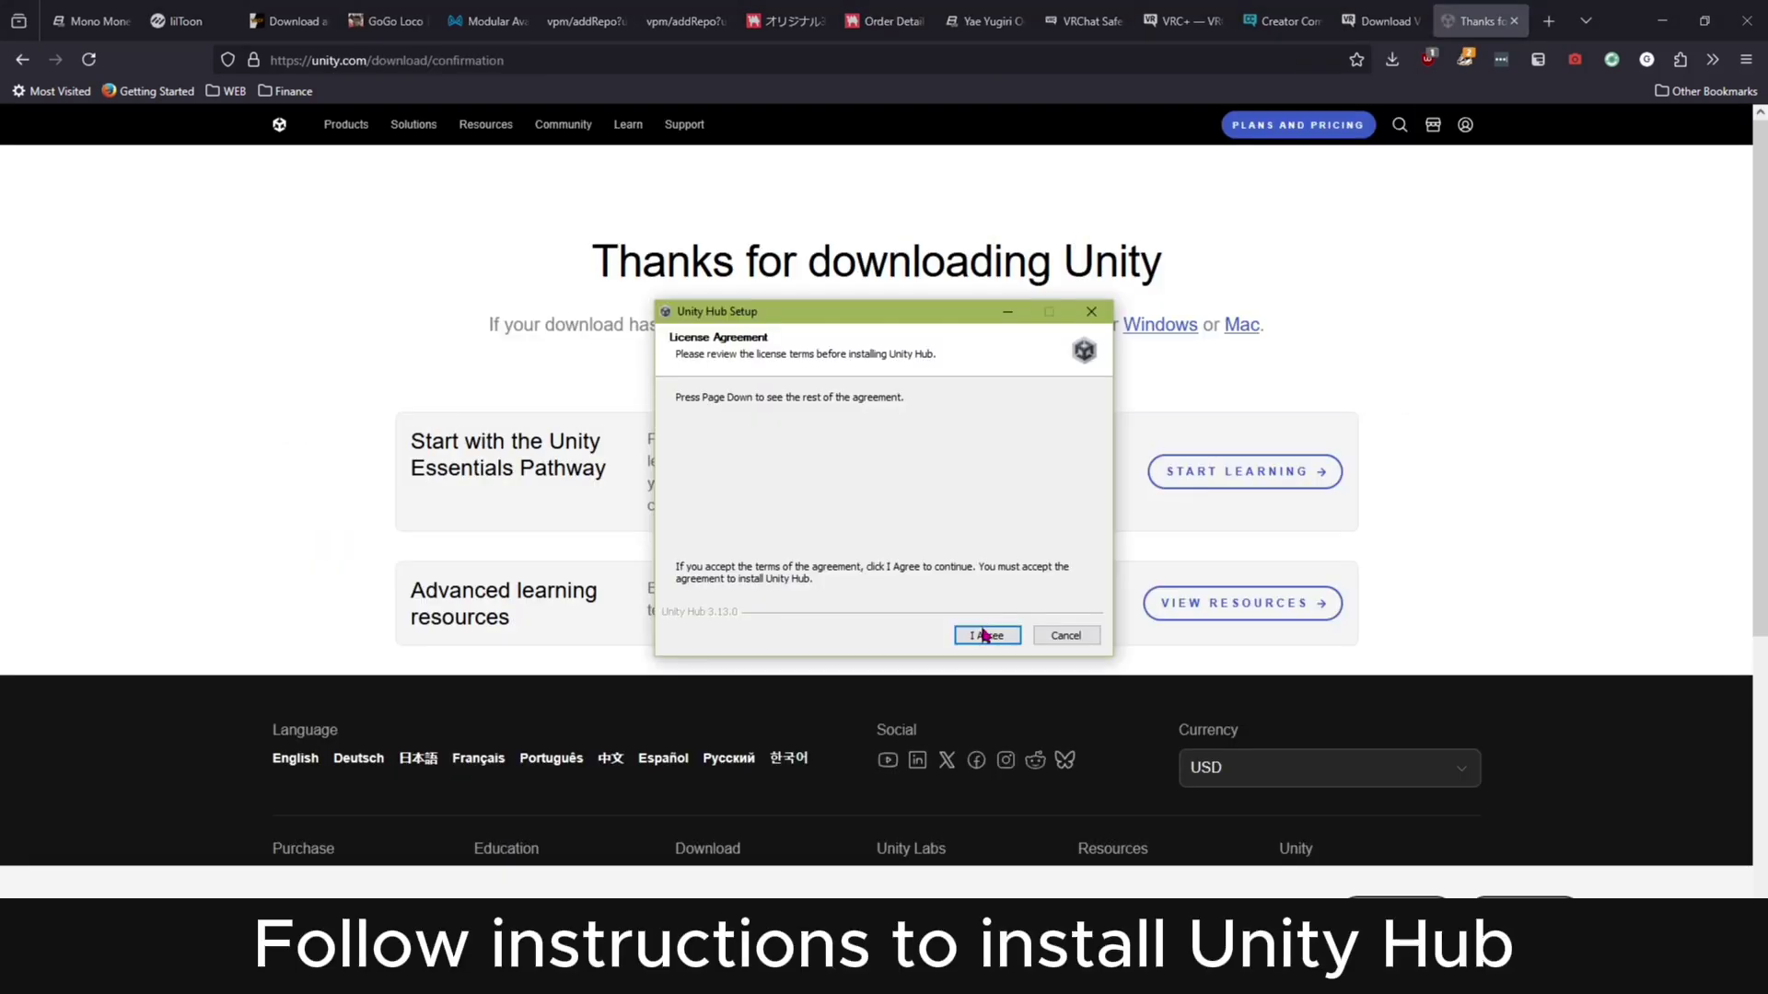
{"action": "left_click", "coordinate": [983, 635]}
{"action": "left_click", "coordinate": [985, 635]}
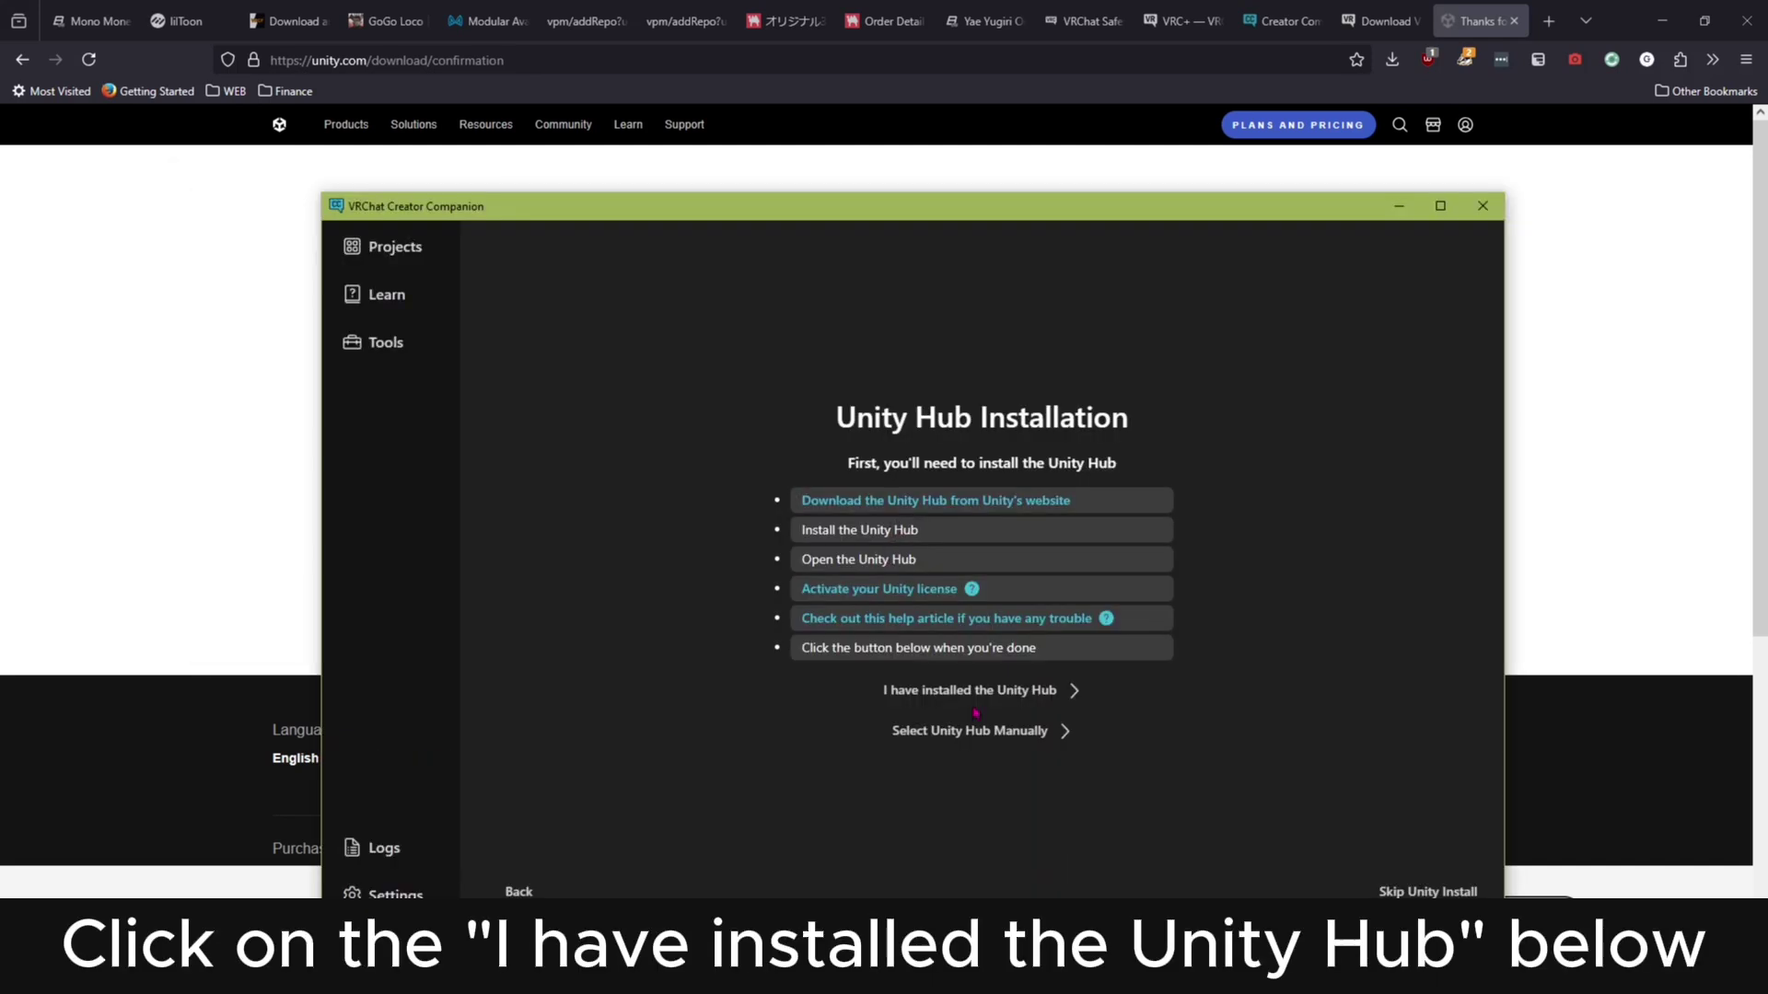
Step: Confirm that Unity Hub is installed and finish the Unity setup, returning to the Creator Companion's home
{"action": "left_click", "coordinate": [976, 692]}
{"action": "left_click", "coordinate": [979, 615]}
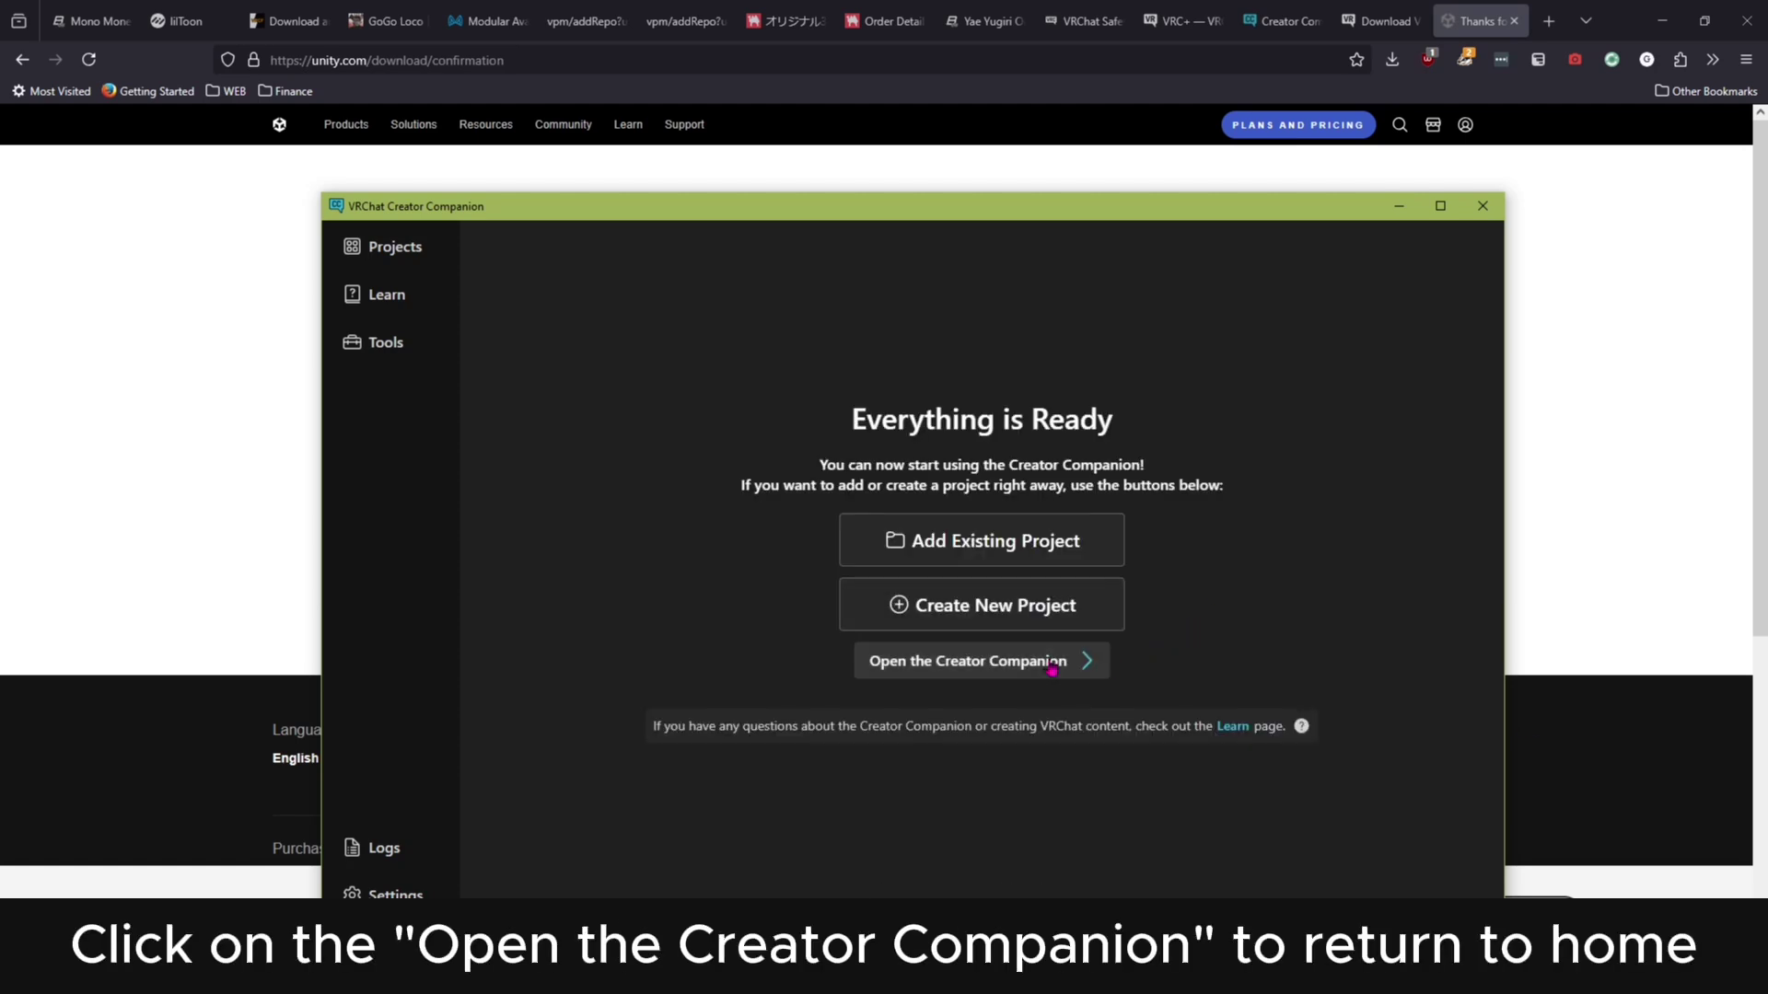
{"action": "left_click", "coordinate": [1052, 667]}
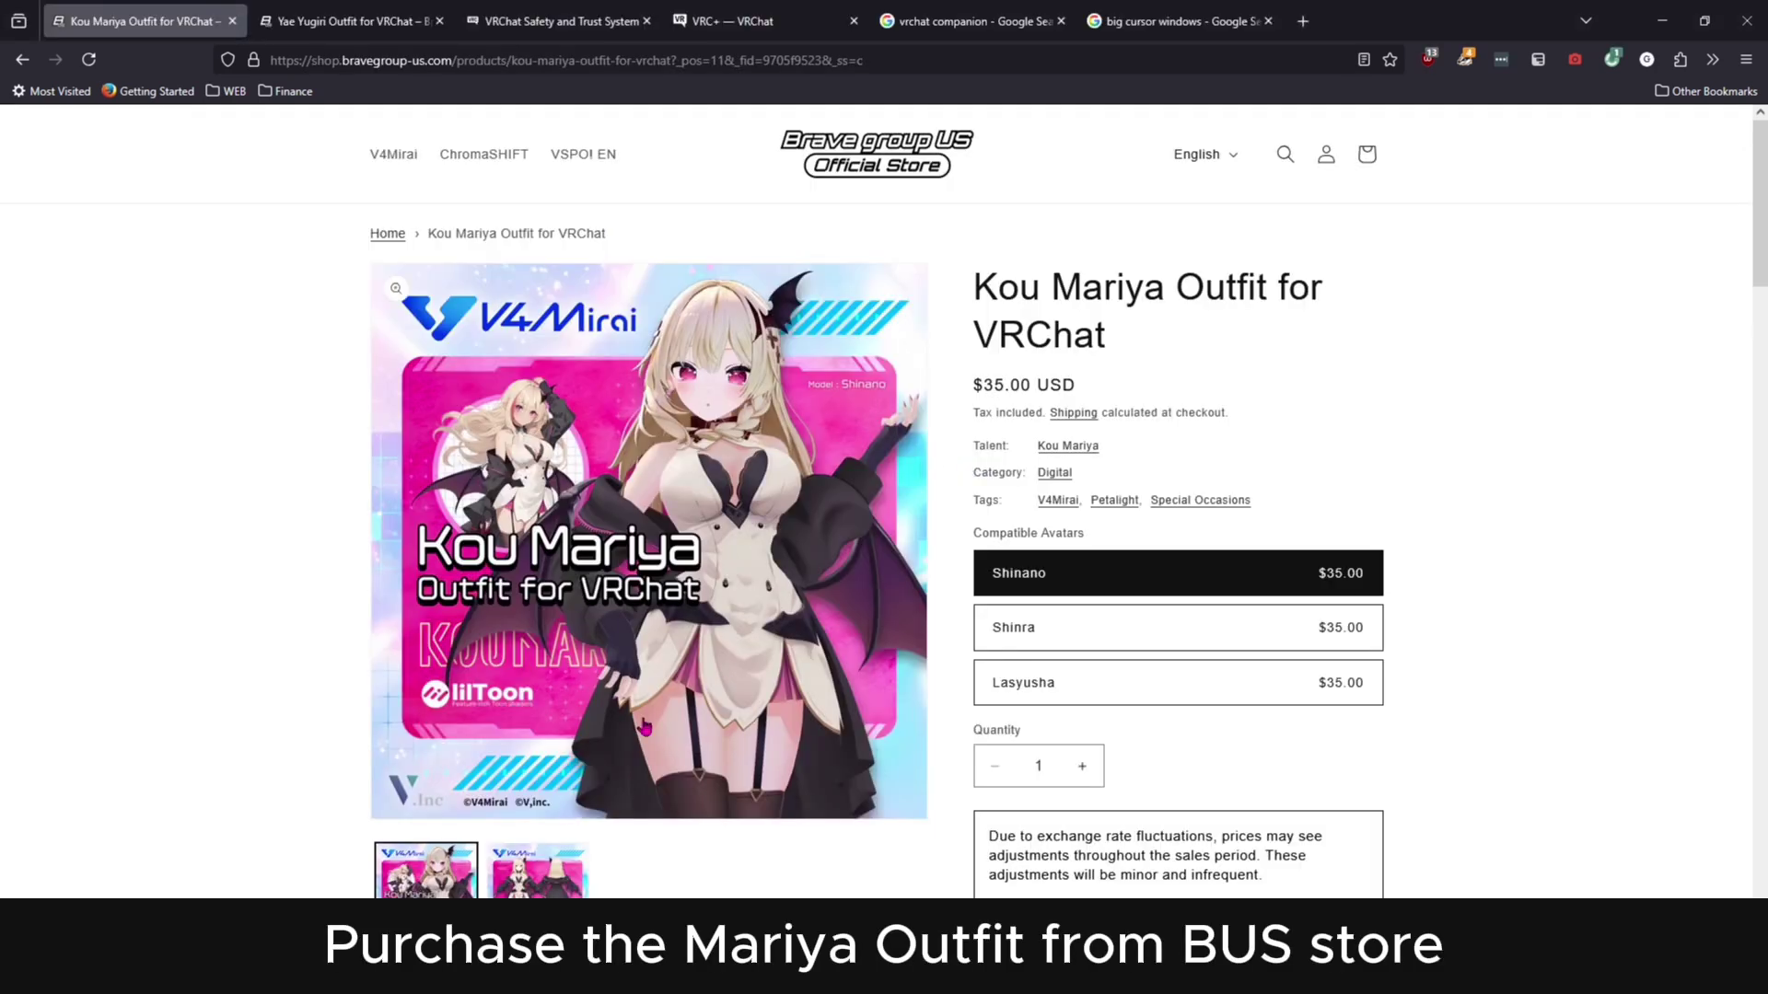
Step: Open the Booth link for the compatible Shinano avatar from the Kou Mariya Outfit product information
{"action": "scroll", "coordinate": [175, 870], "scroll_direction": "down", "scroll_amount": 6}
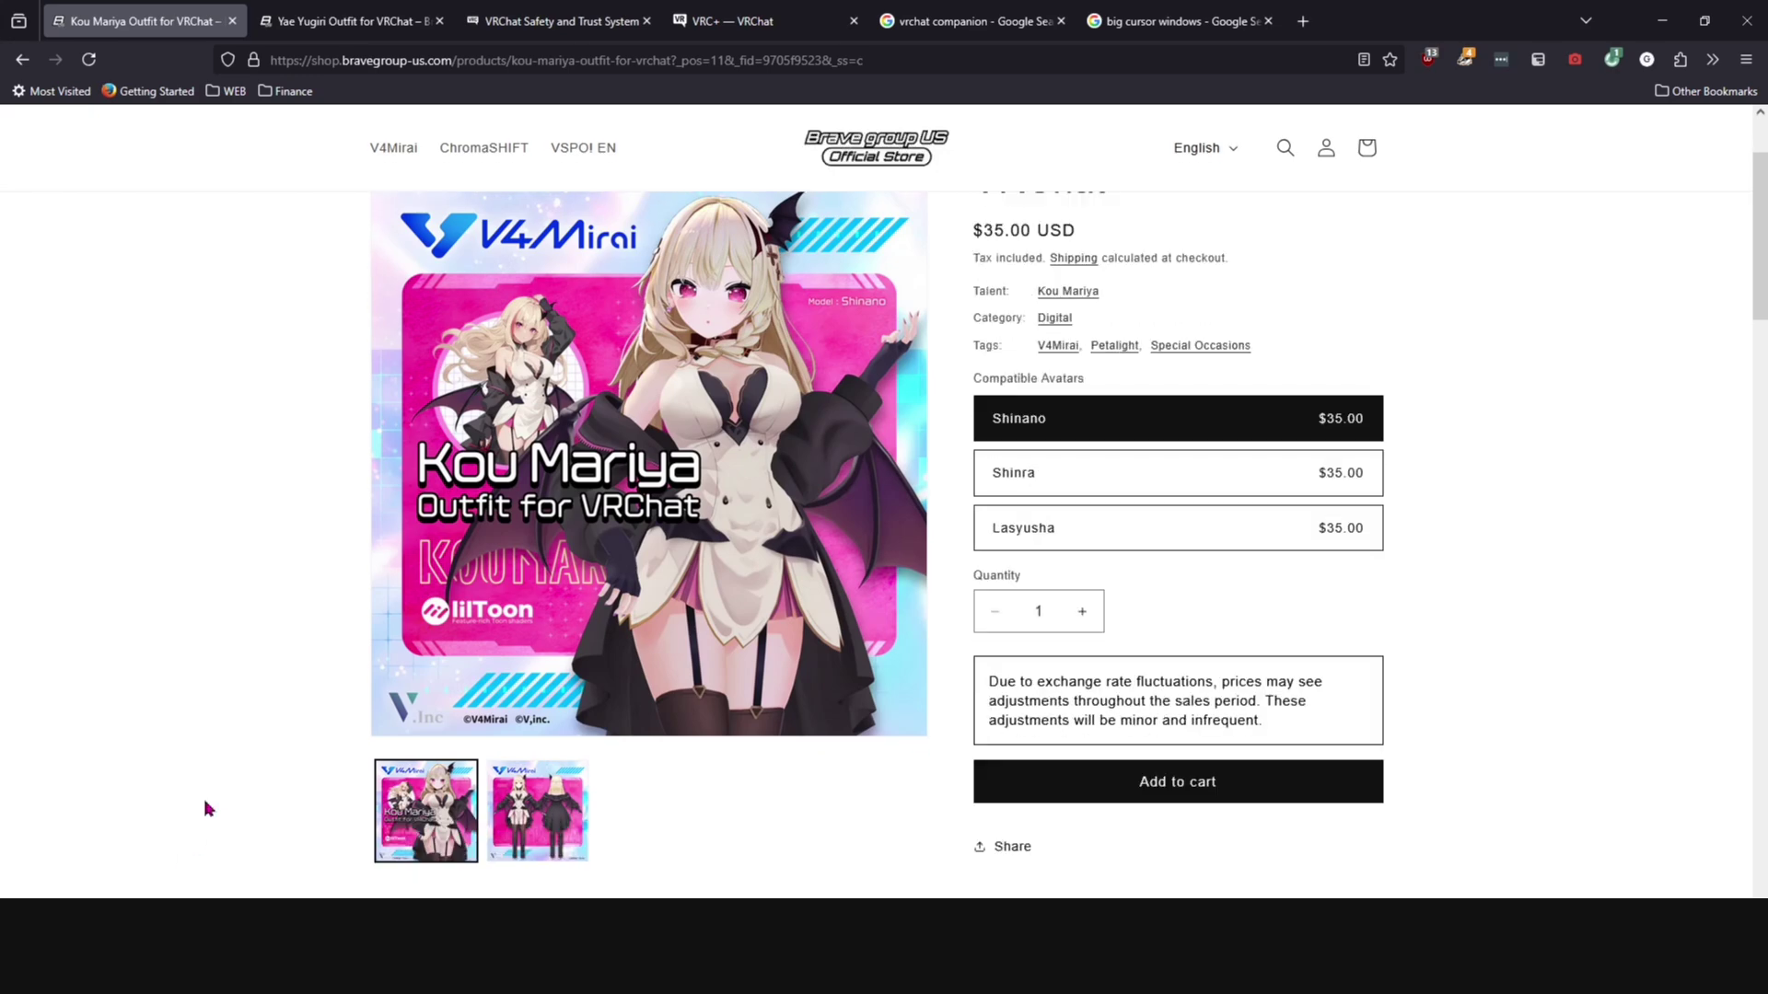
{"action": "scroll", "coordinate": [274, 788], "scroll_direction": "down", "scroll_amount": 5}
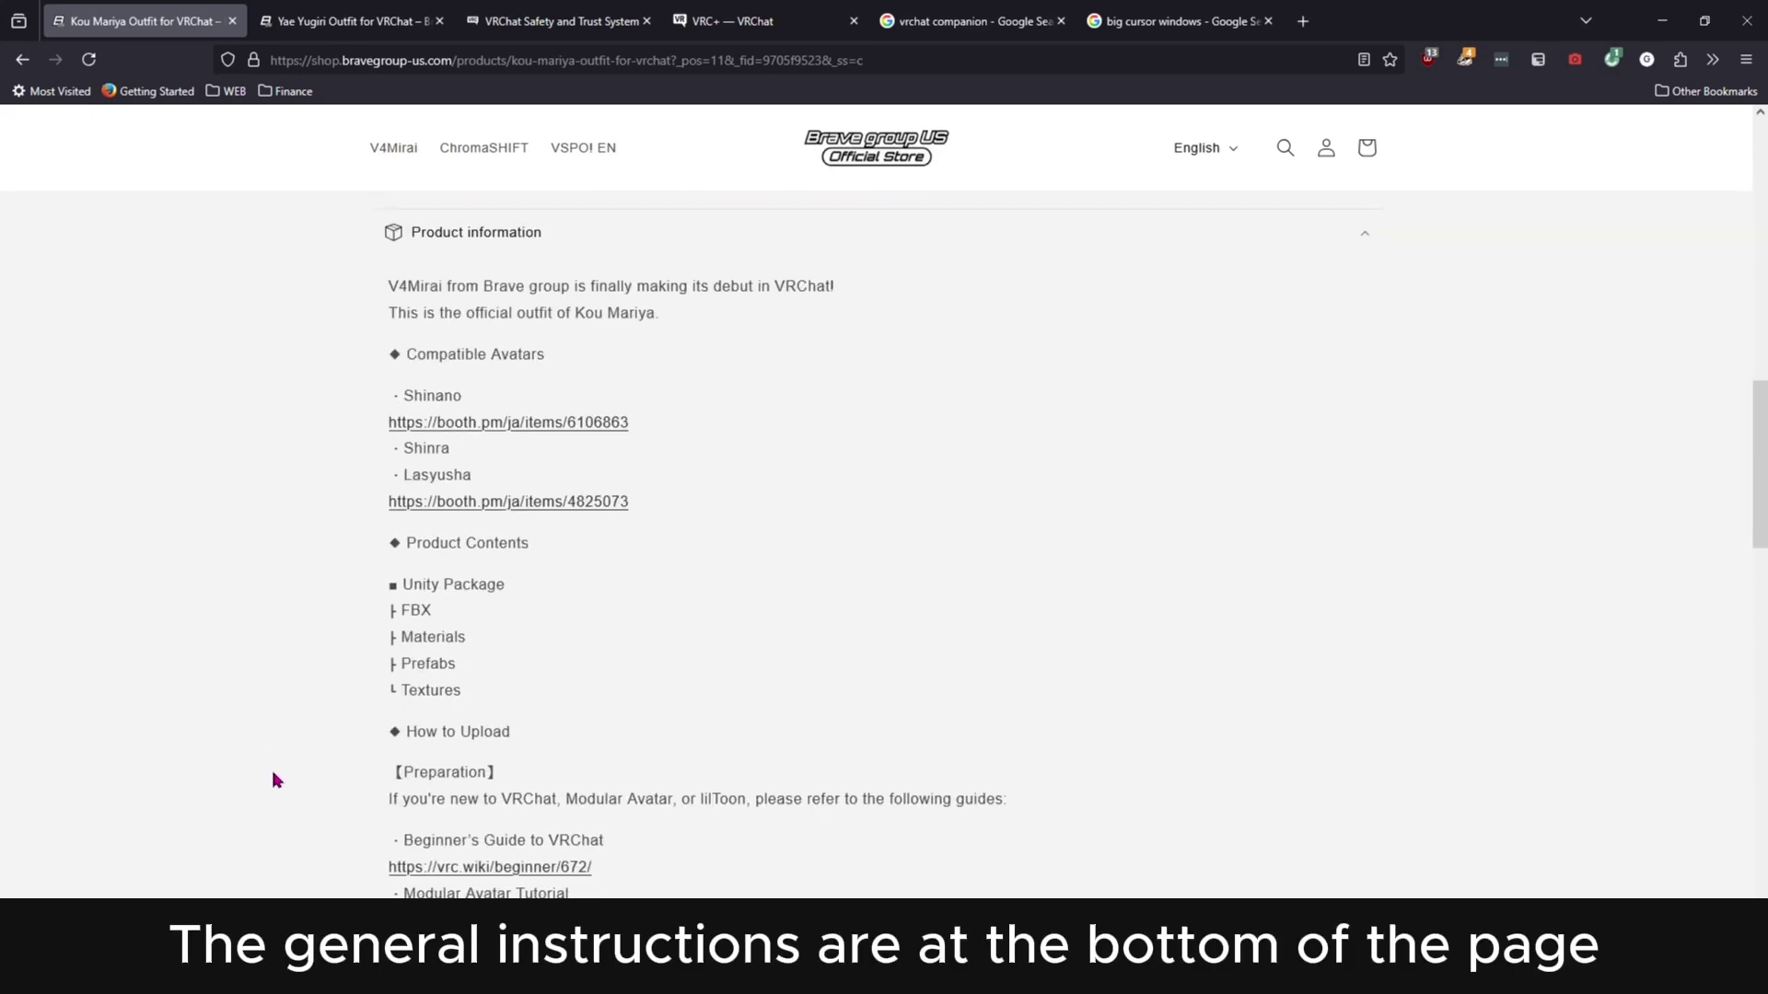
{"action": "left_click", "coordinate": [589, 423]}
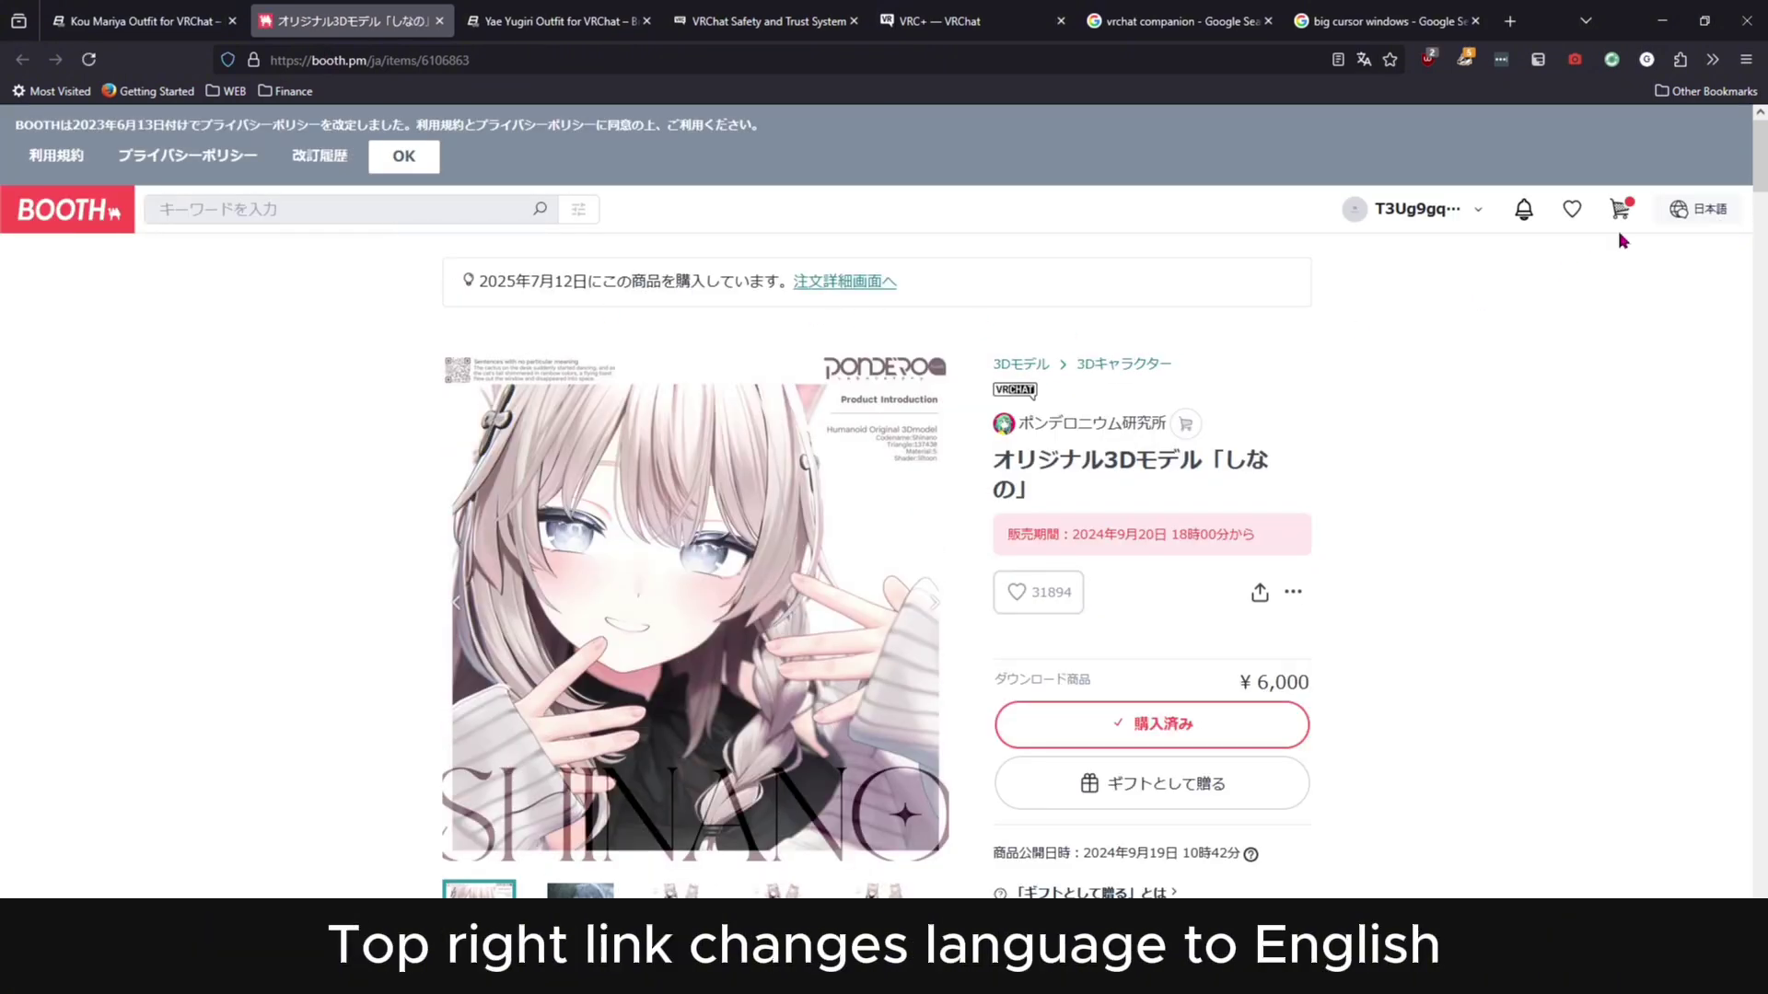
Step: Switch the Booth page to English and open the order page for the purchased Shinano avatar
{"action": "left_click", "coordinate": [1684, 219]}
{"action": "left_click", "coordinate": [1697, 251]}
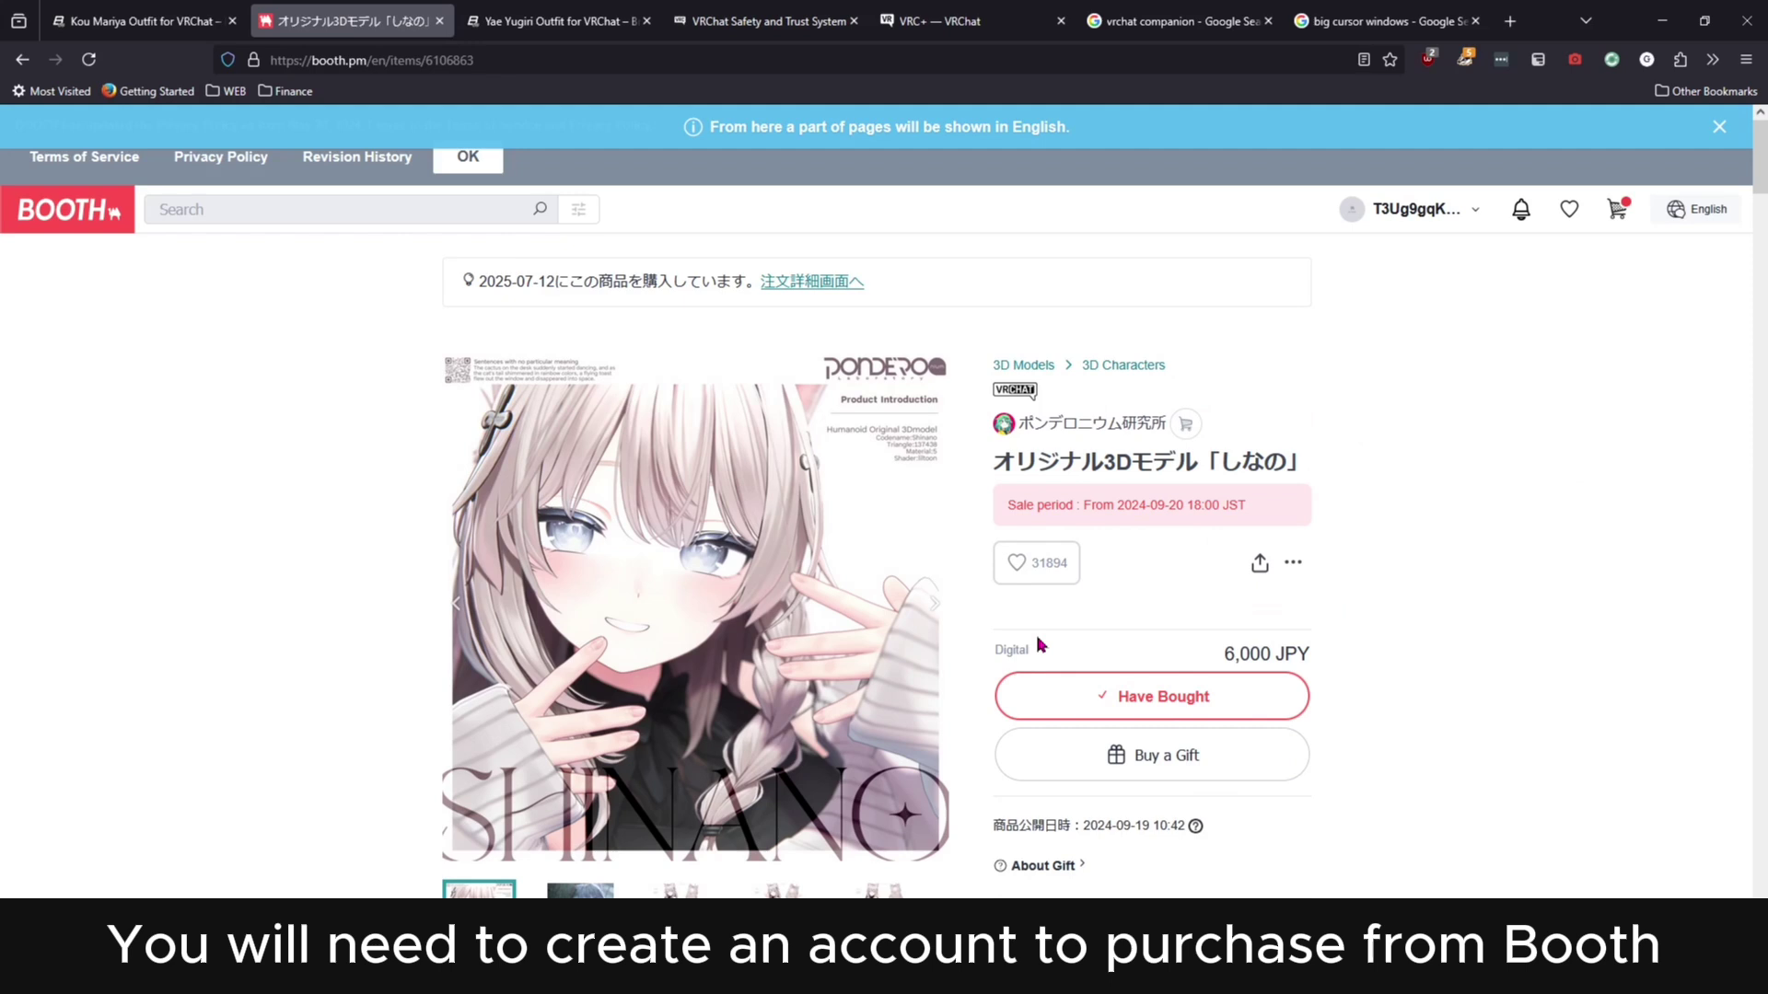
{"action": "left_click", "coordinate": [1140, 697]}
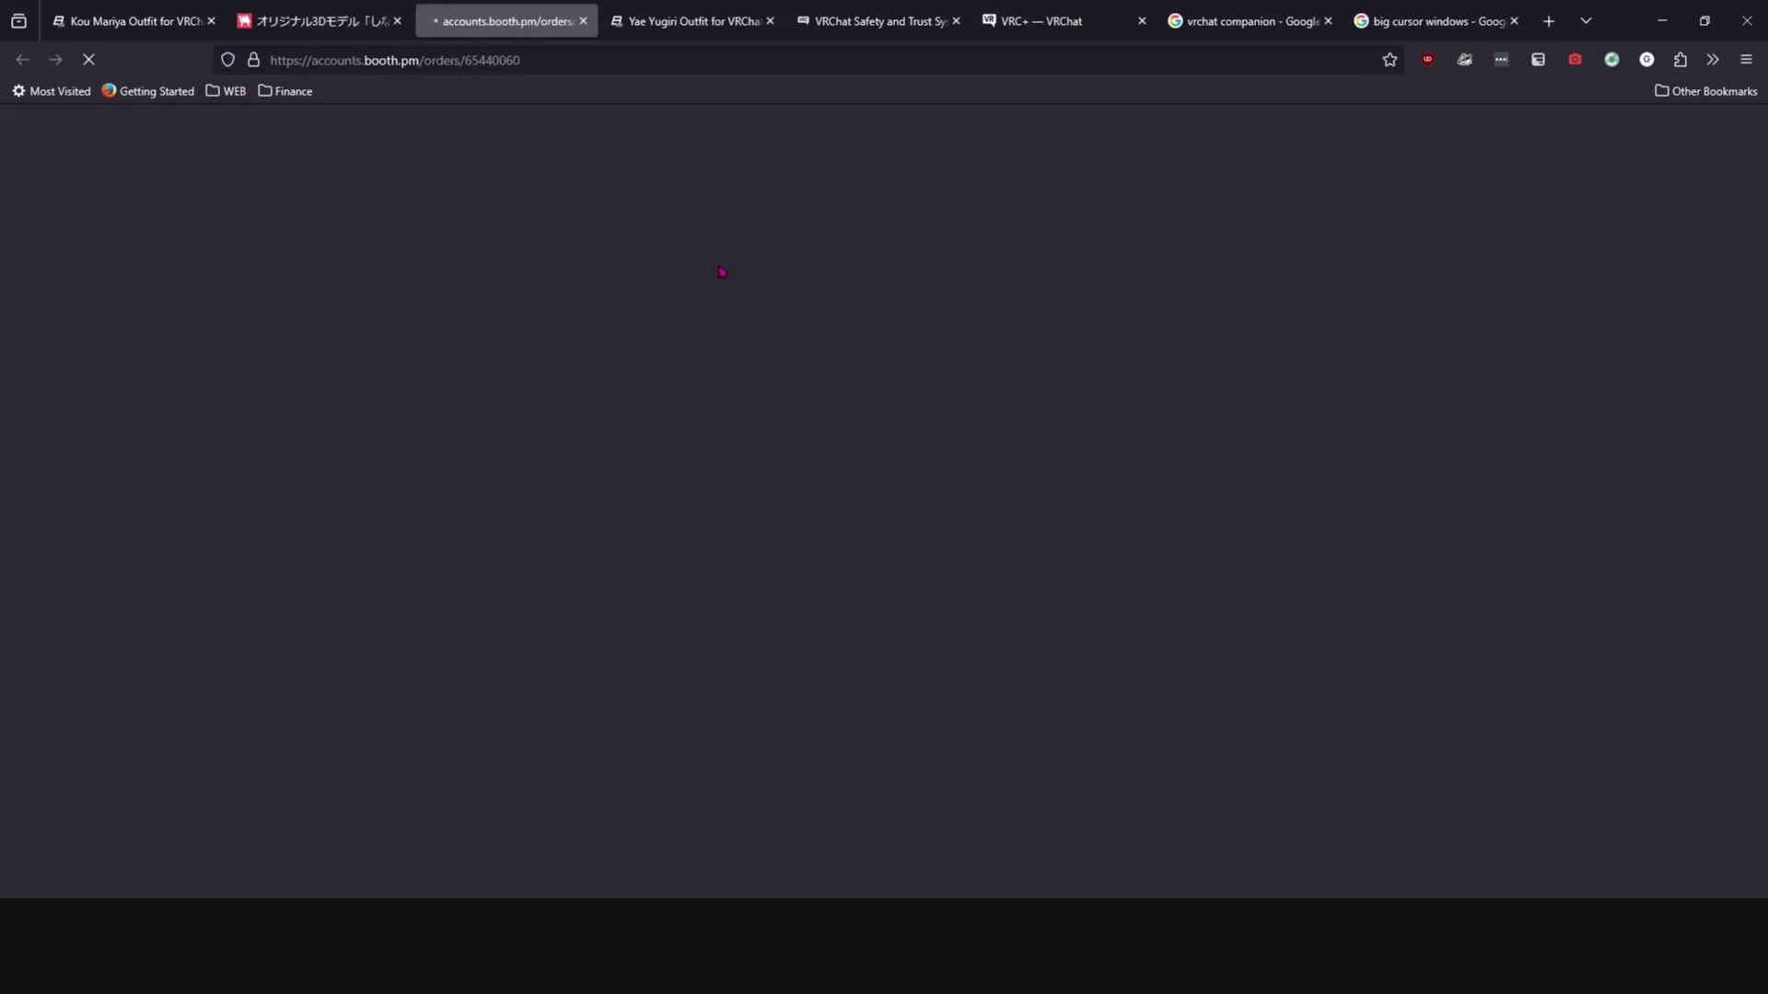
{"action": "scroll", "coordinate": [659, 558], "scroll_direction": "down", "scroll_amount": 2}
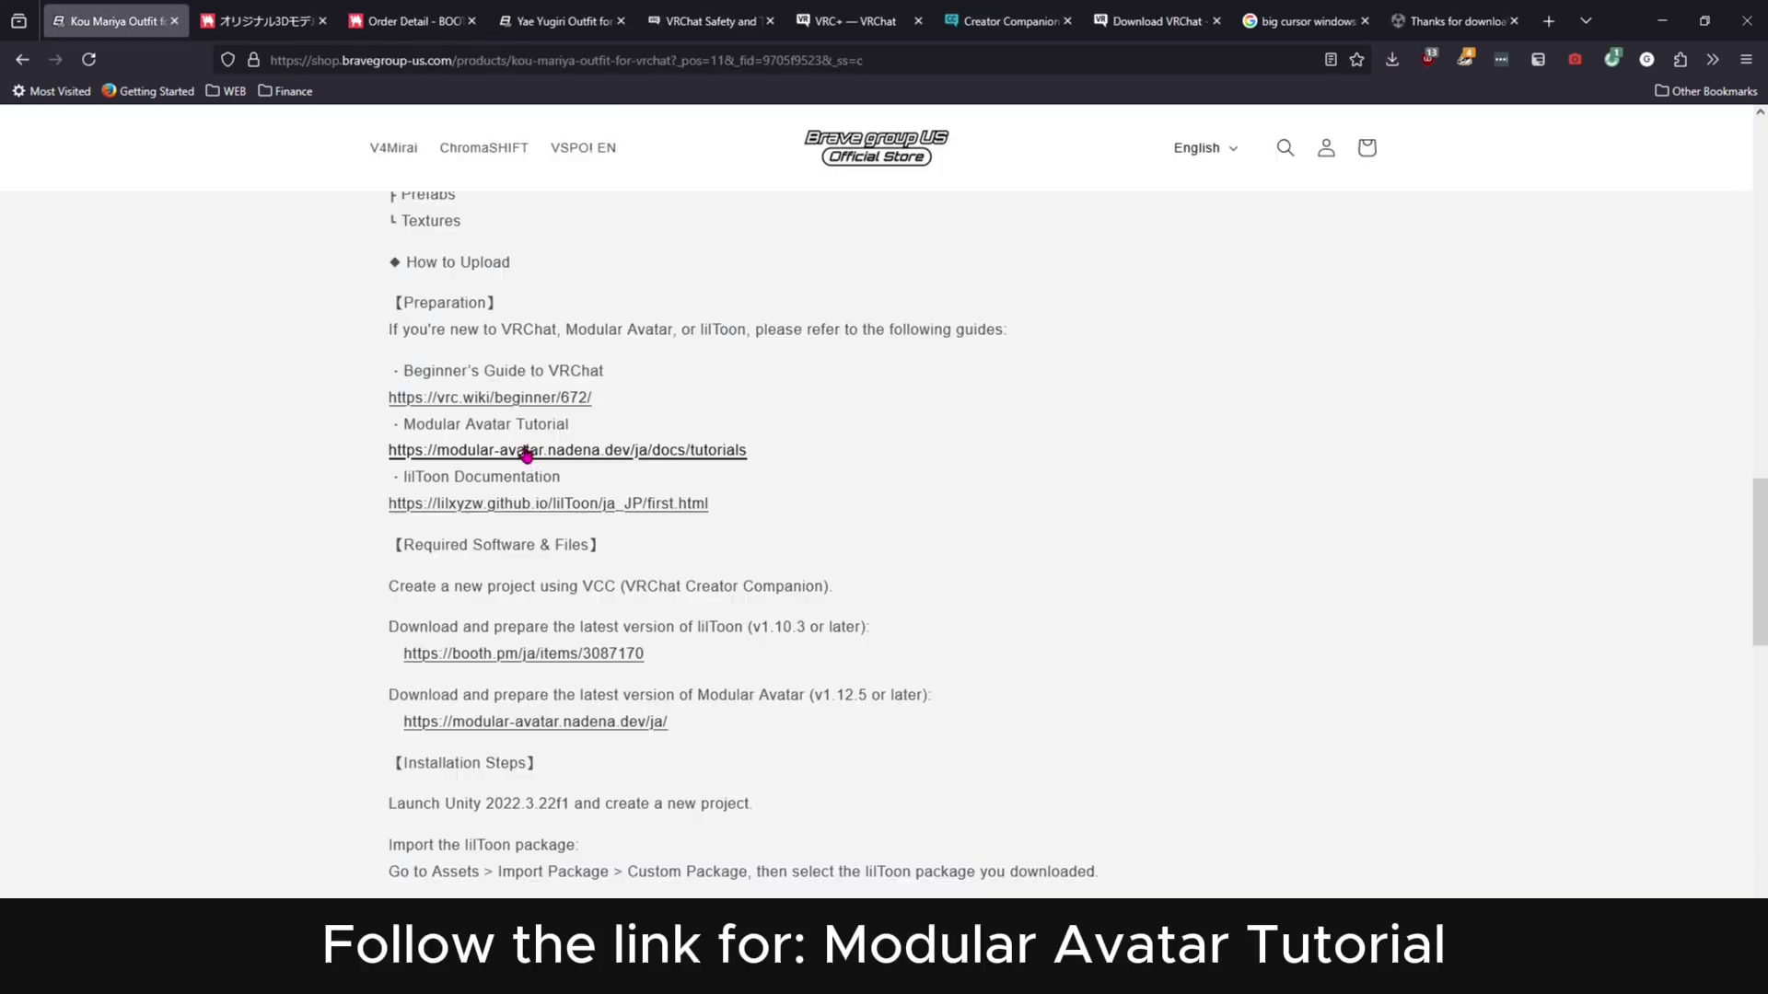
Step: Open the Modular Avatar site from the outfit page, switch it to English, and add its repository to the Creator Companion
{"action": "left_click", "coordinate": [518, 451]}
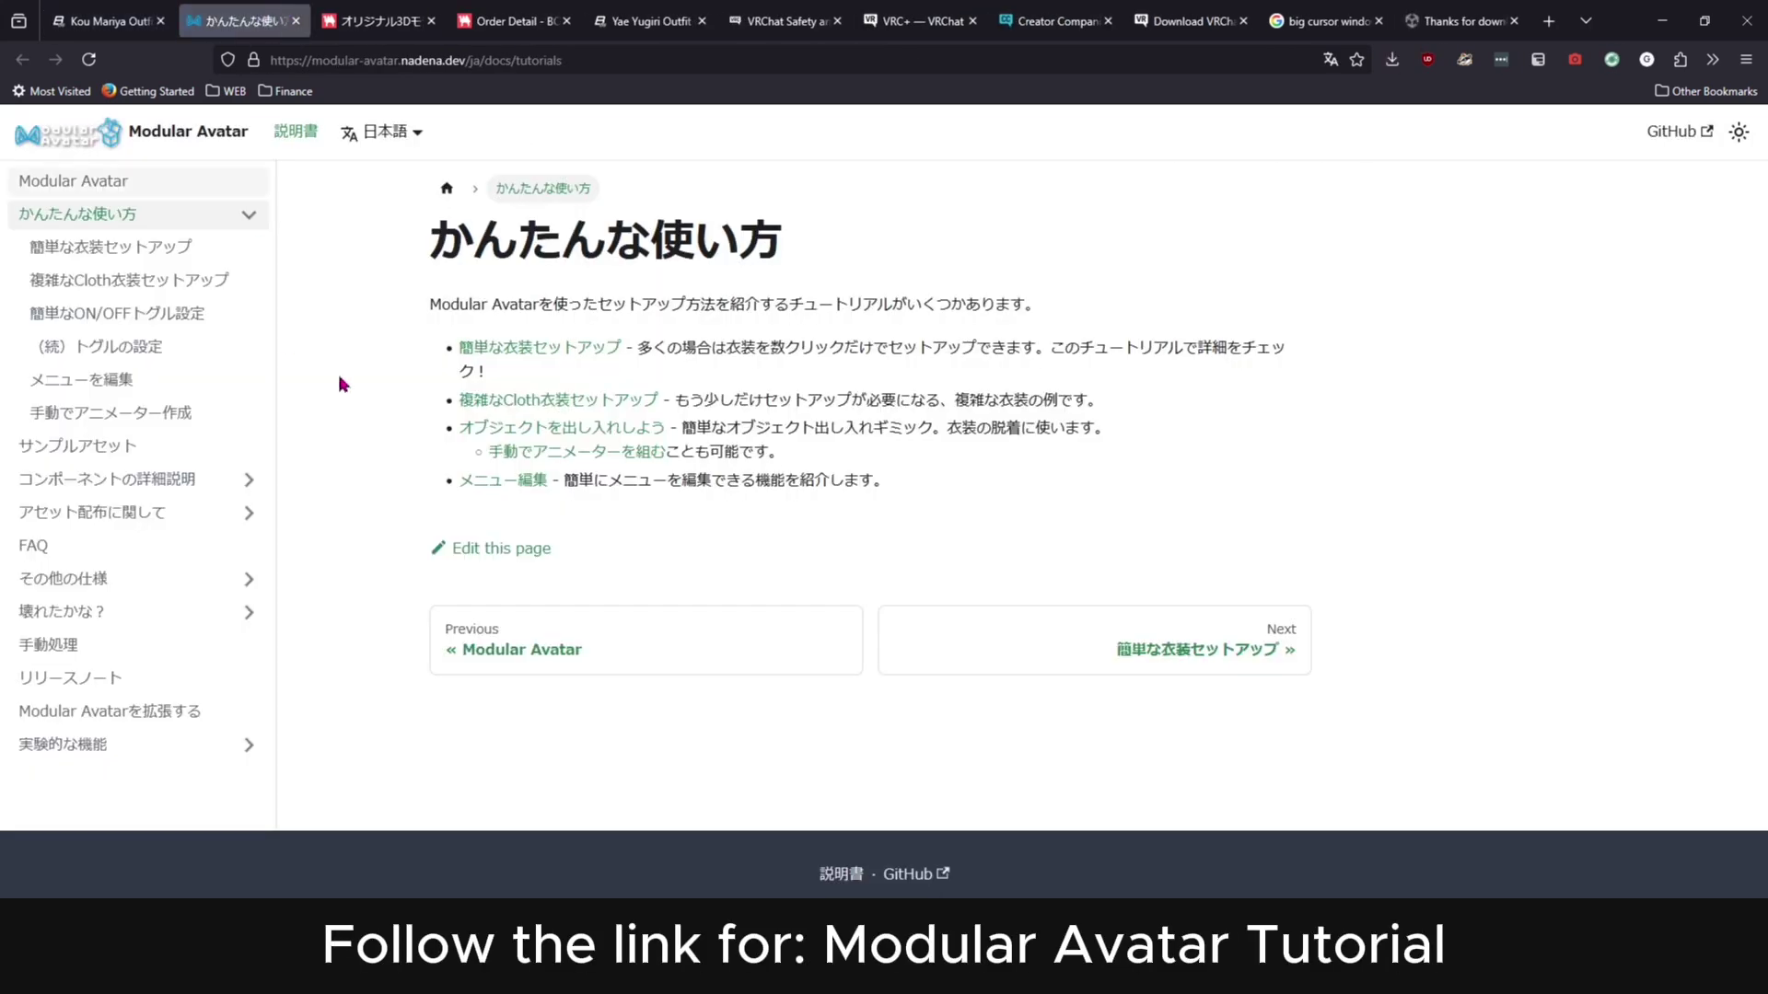
{"action": "left_click", "coordinate": [59, 140]}
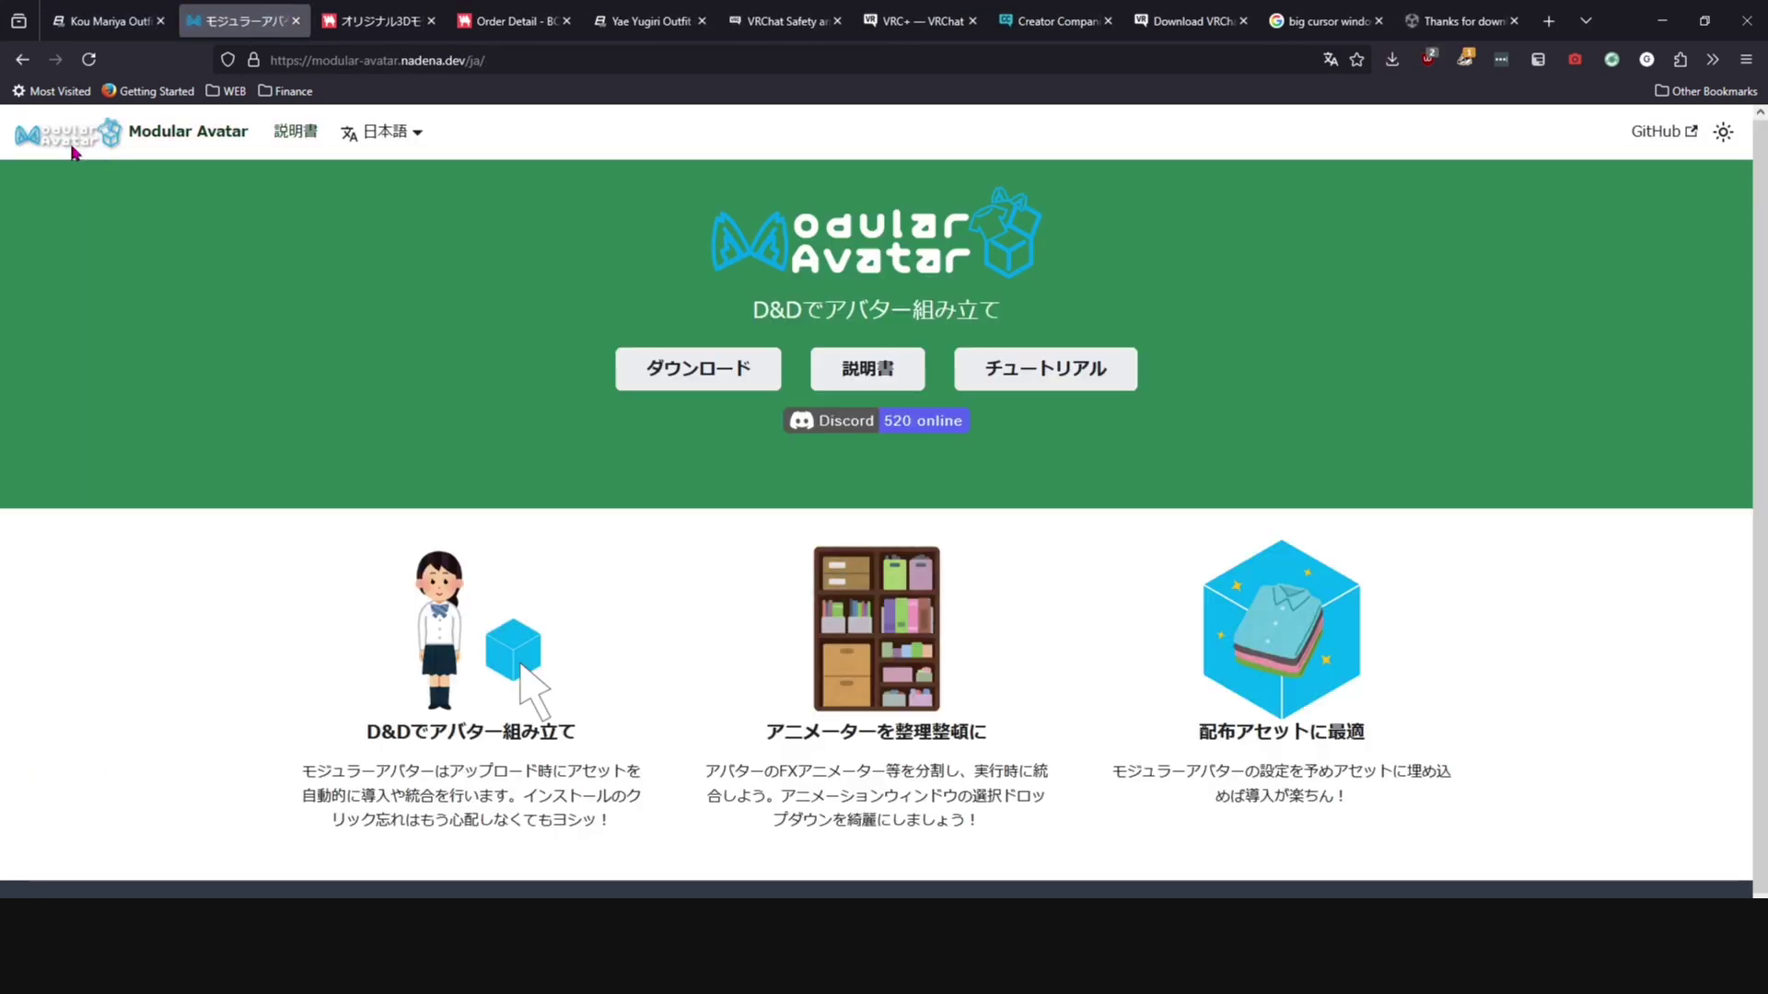
{"action": "mouse_move", "coordinate": [342, 138]}
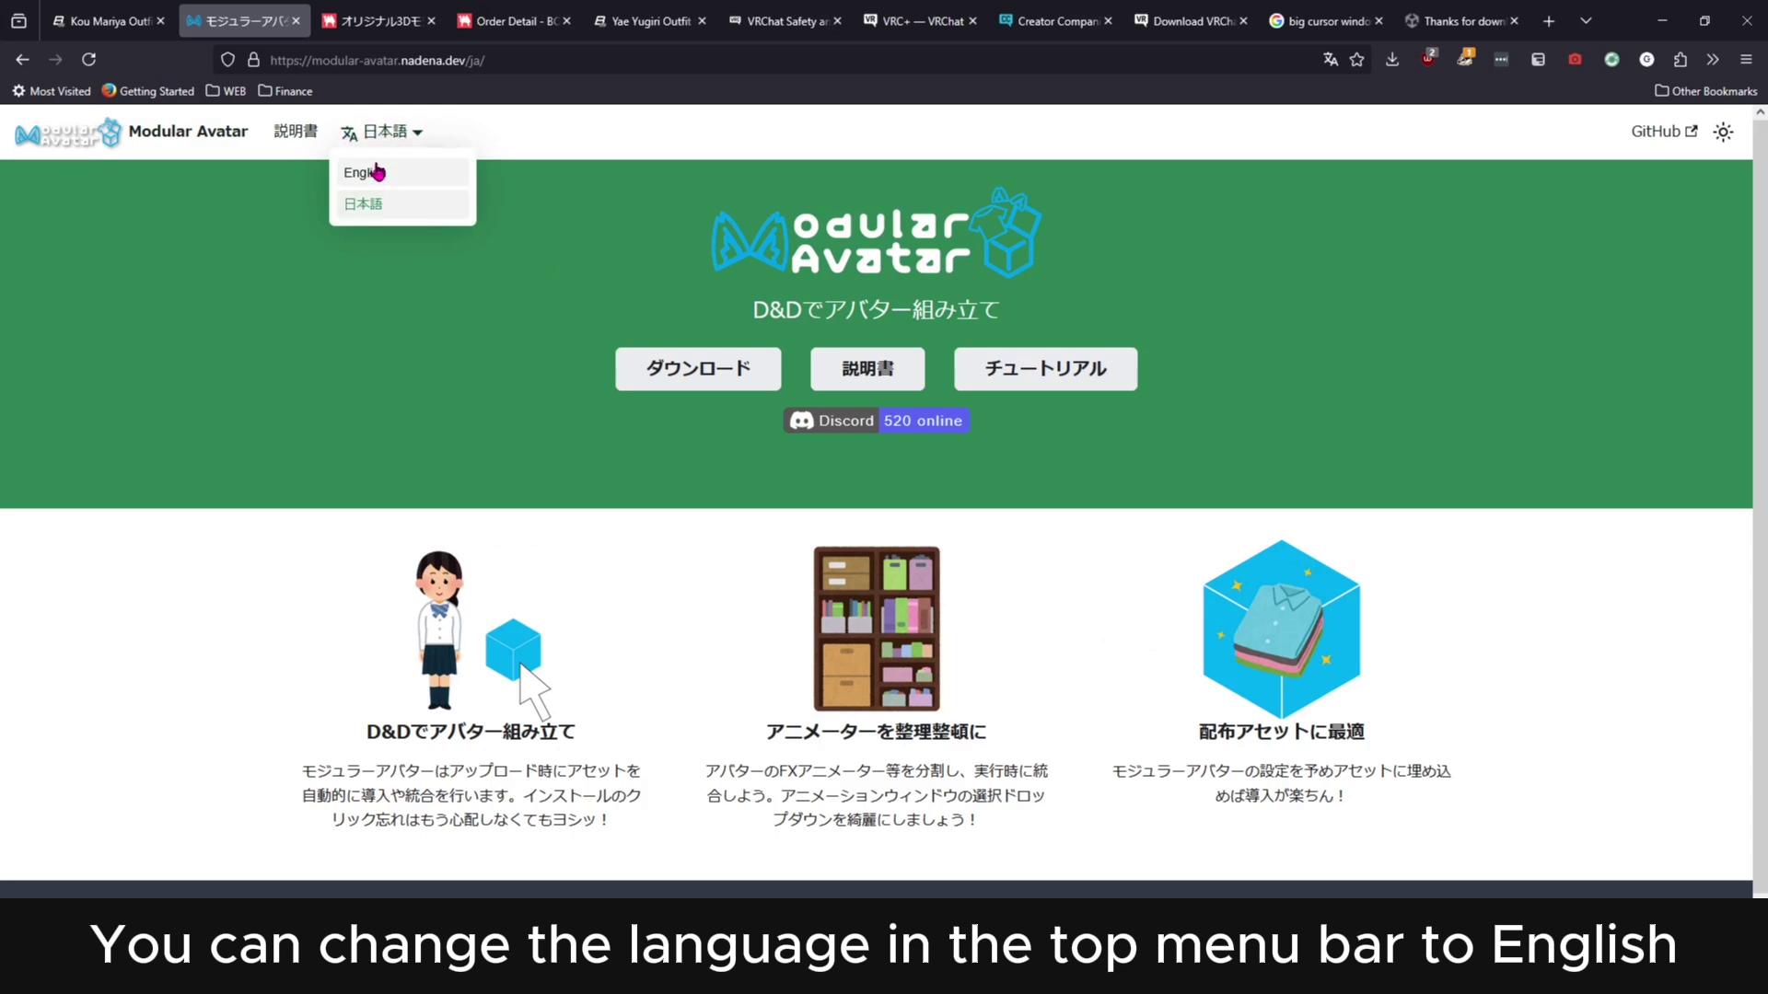
{"action": "left_click", "coordinate": [361, 172]}
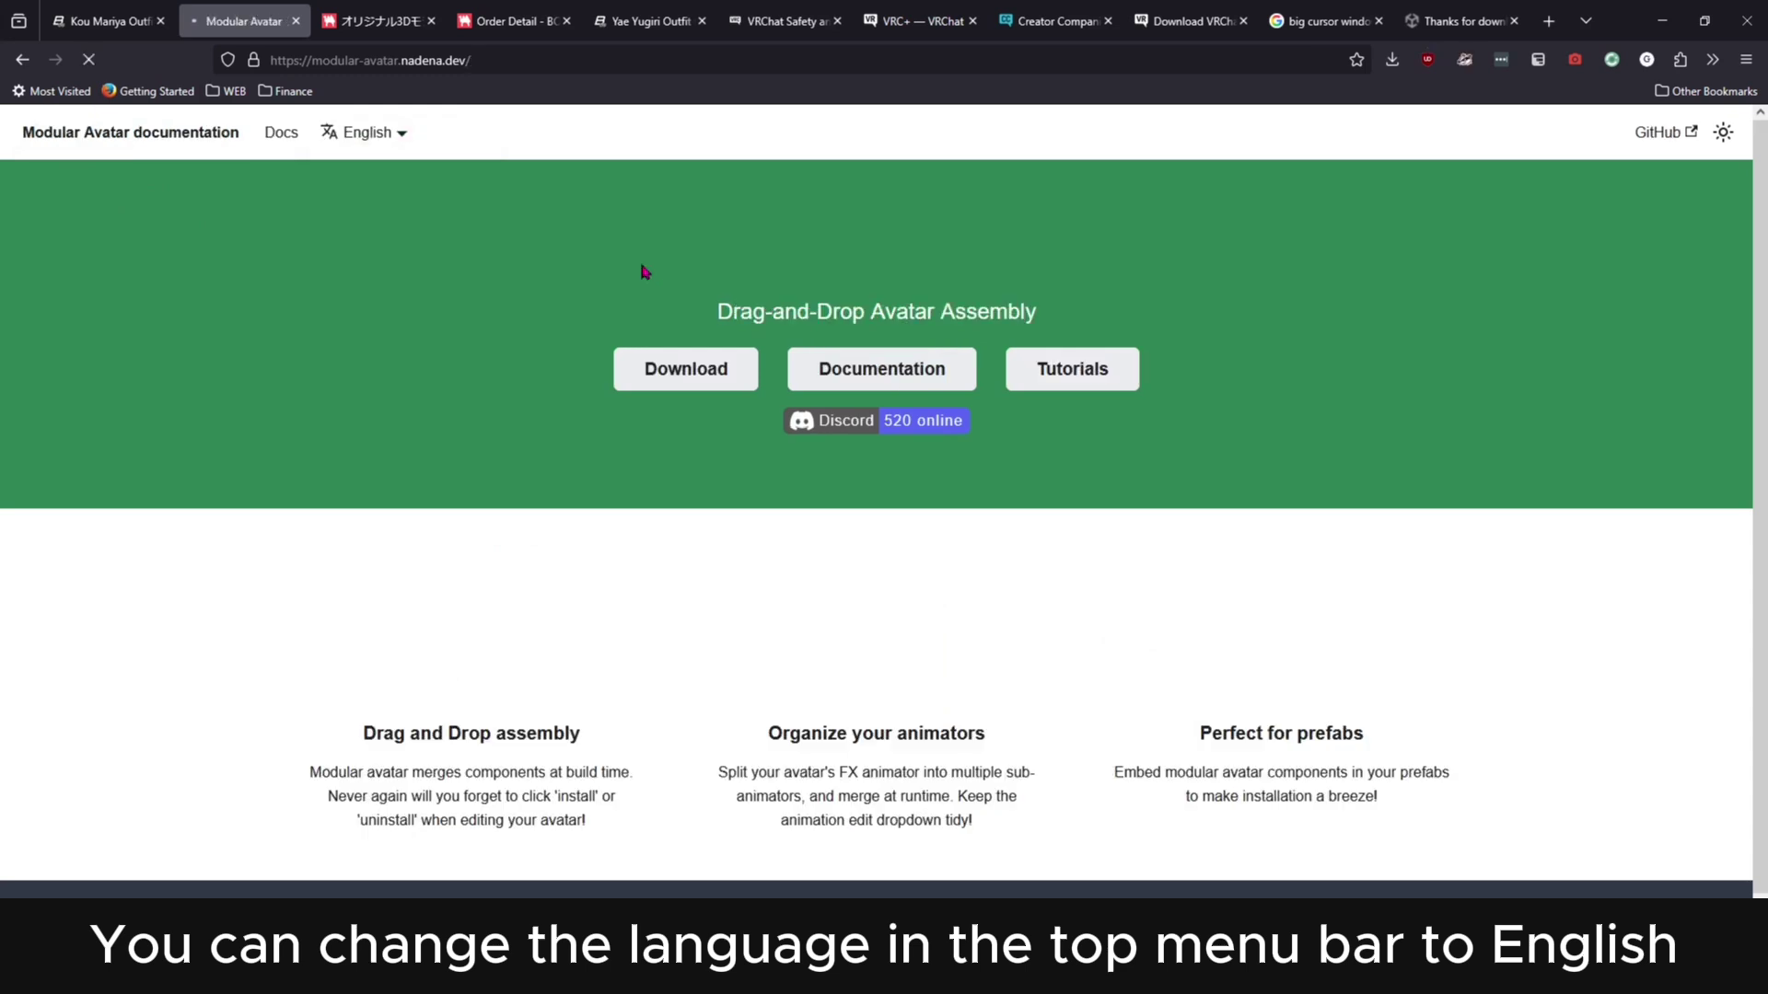
{"action": "left_click", "coordinate": [678, 368]}
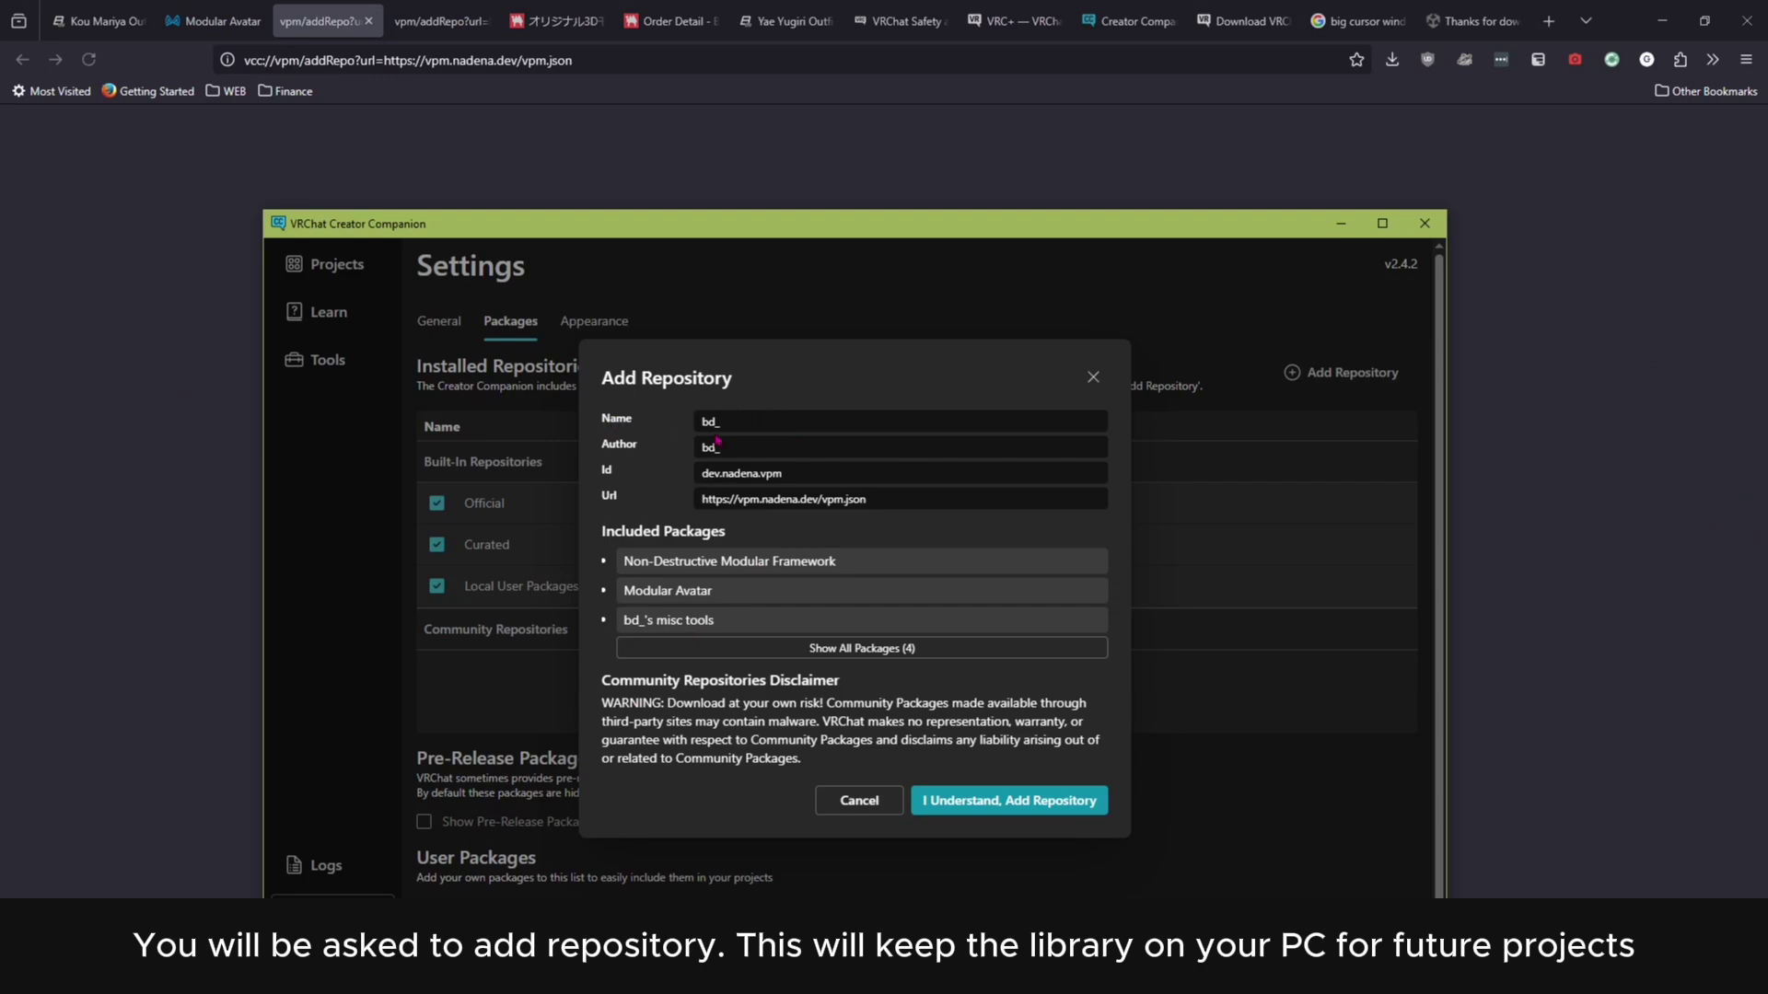
{"action": "left_click", "coordinate": [988, 799]}
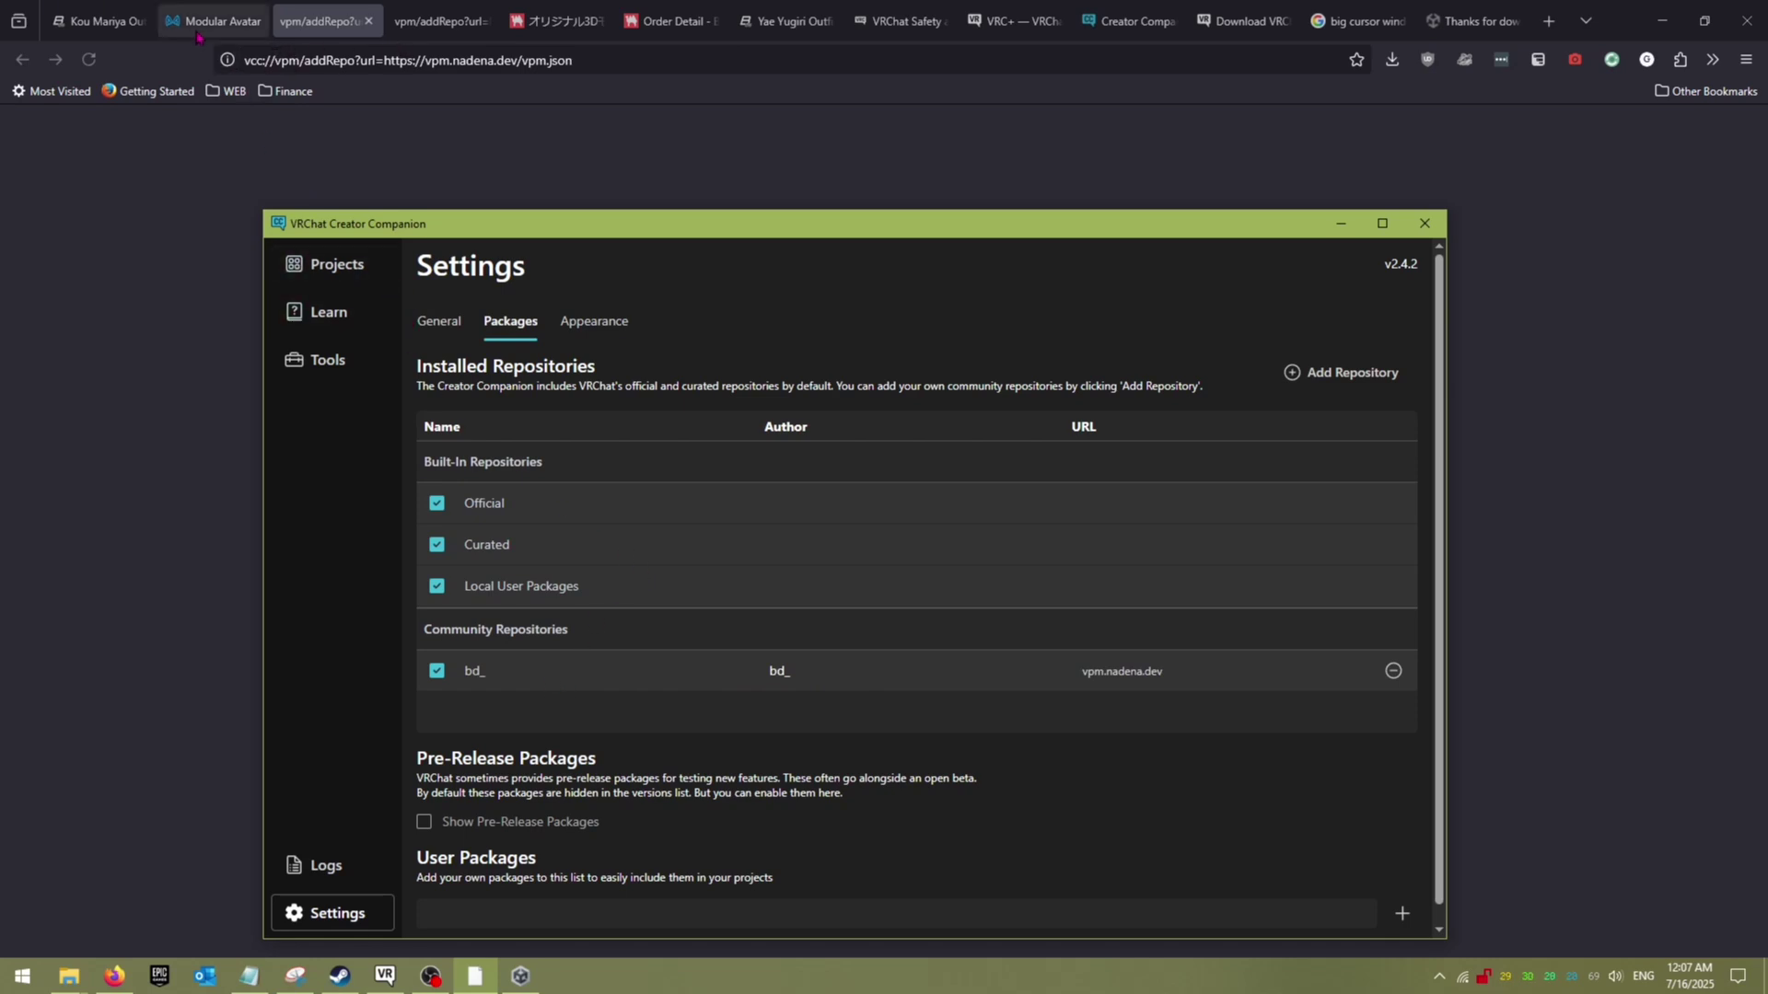
Step: Open the lilToon documentation from the outfit's store page and go to the lilToon home page
{"action": "left_click", "coordinate": [99, 20]}
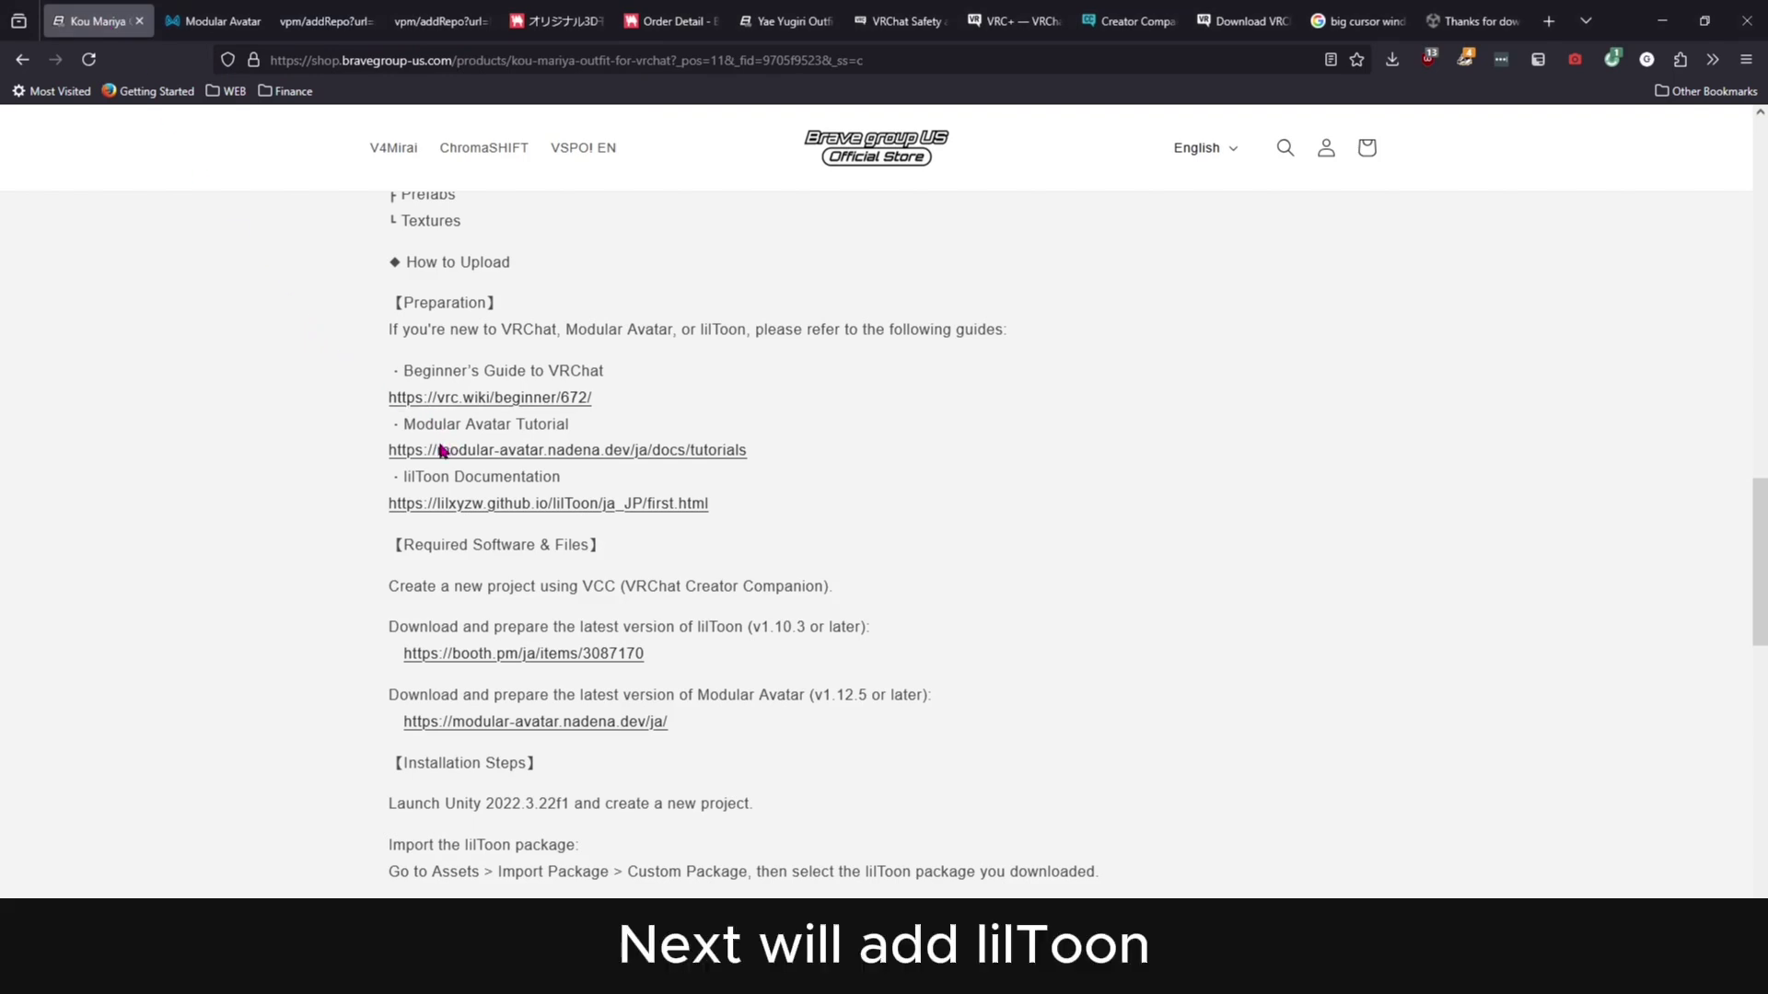
{"action": "middle_click", "coordinate": [507, 504]}
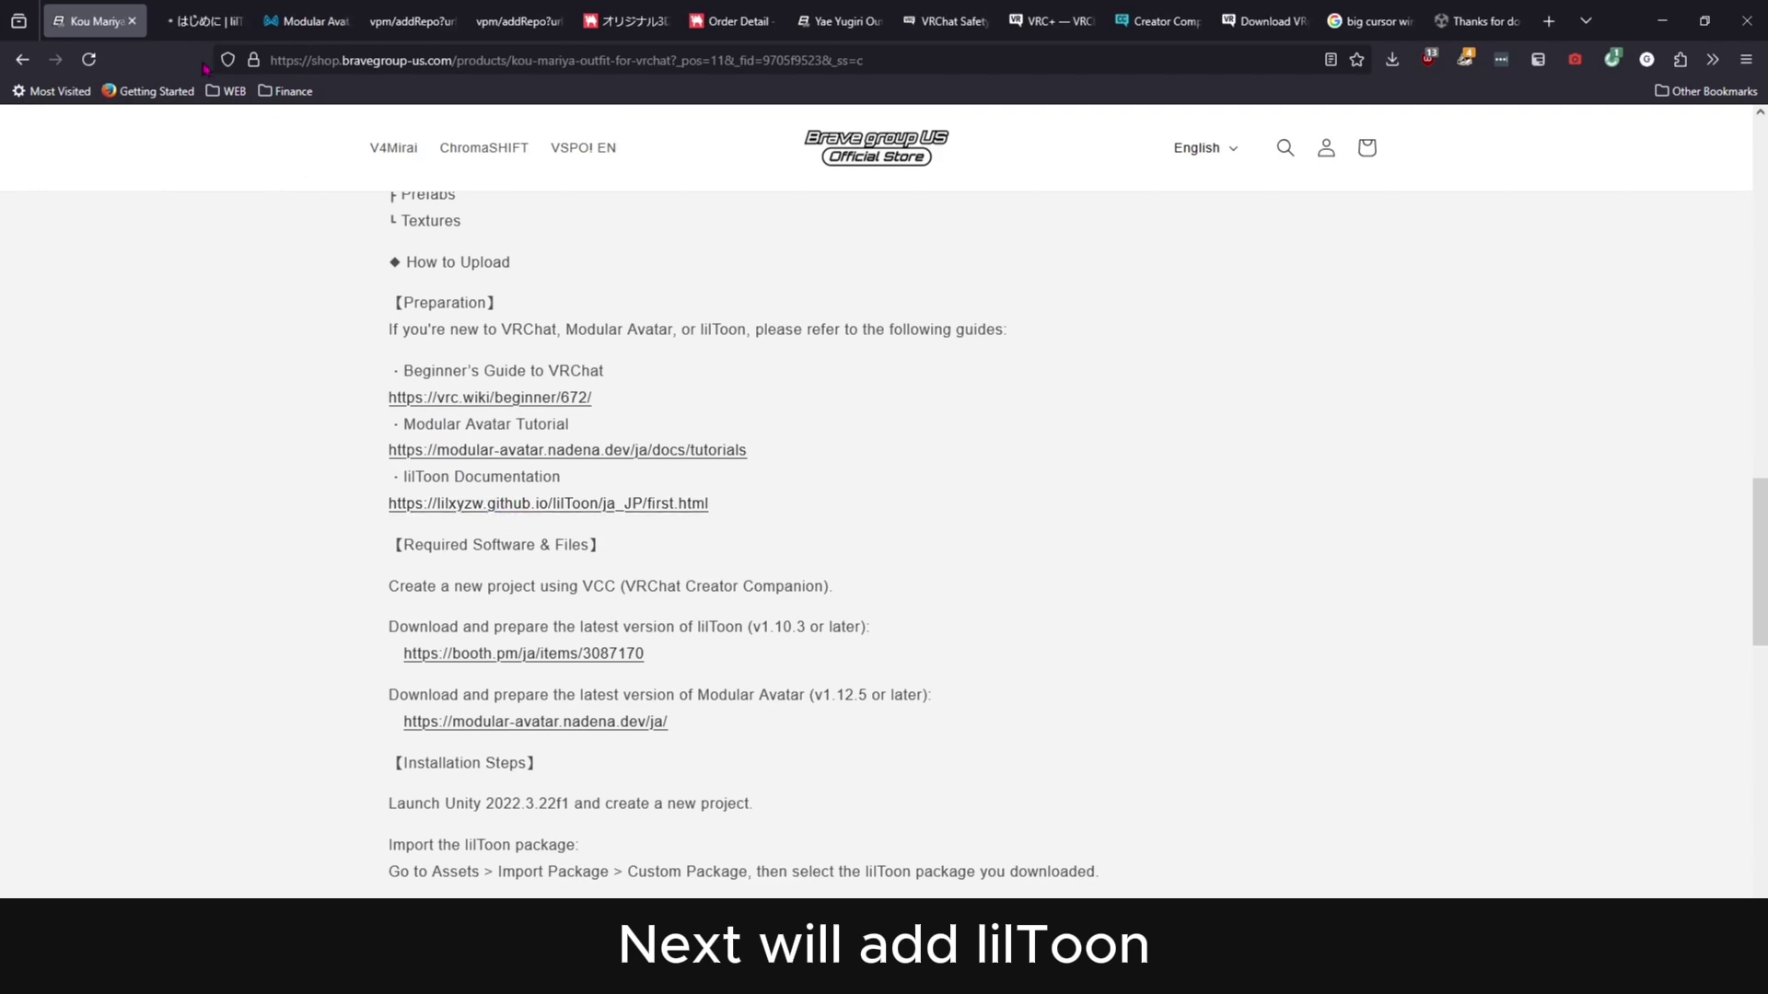
{"action": "left_click", "coordinate": [185, 23]}
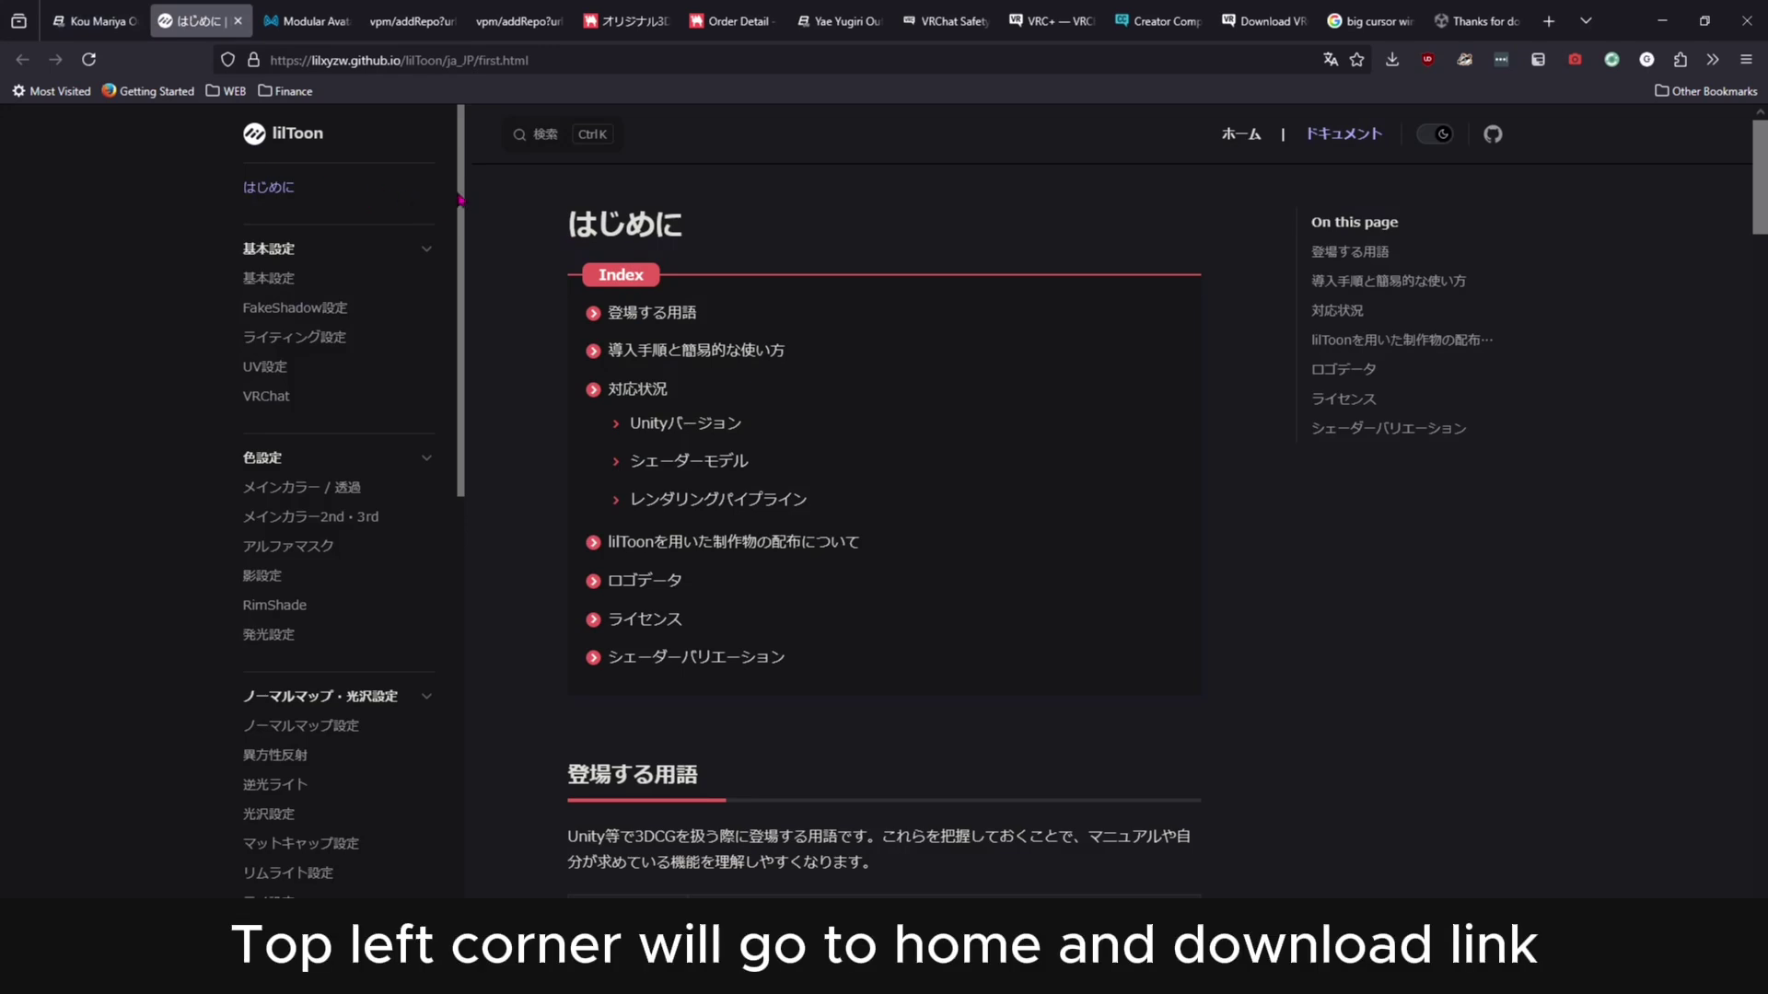
{"action": "left_click", "coordinate": [254, 138]}
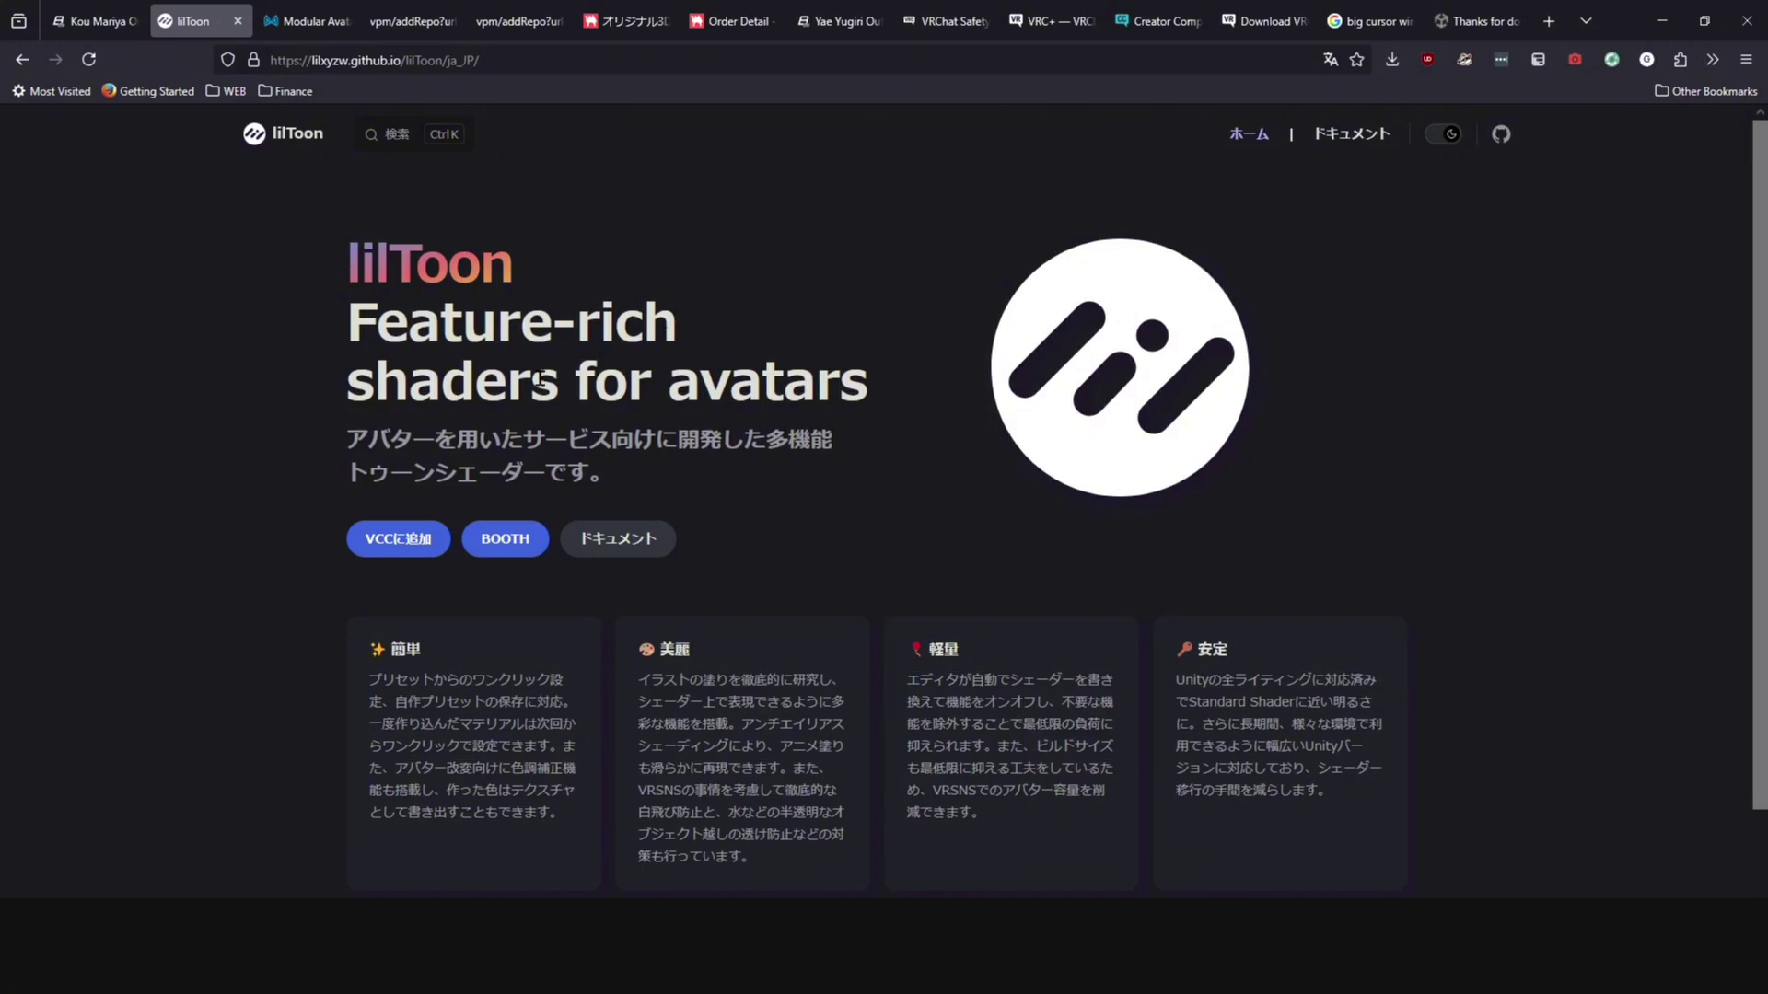
Step: Add the lilToon repository to the Creator Companion, always allowing the lilToon site to open vcc links
{"action": "left_click", "coordinate": [408, 546]}
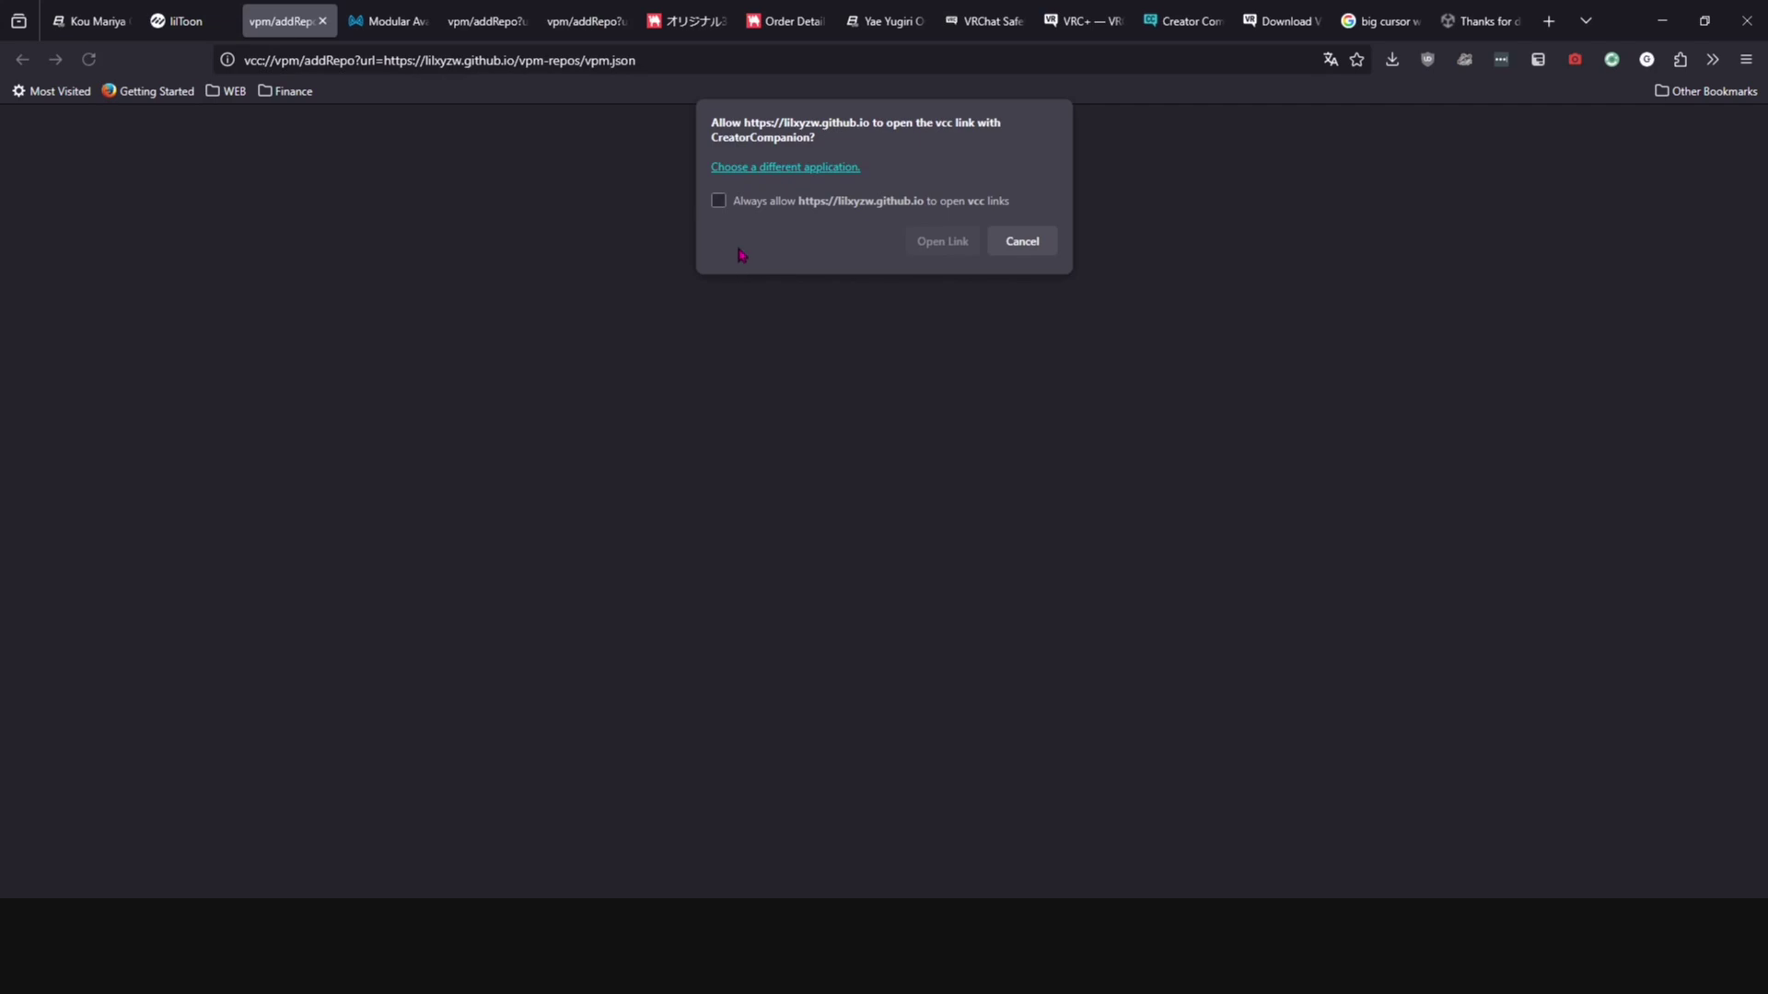
{"action": "left_click", "coordinate": [735, 202]}
{"action": "left_click", "coordinate": [946, 240]}
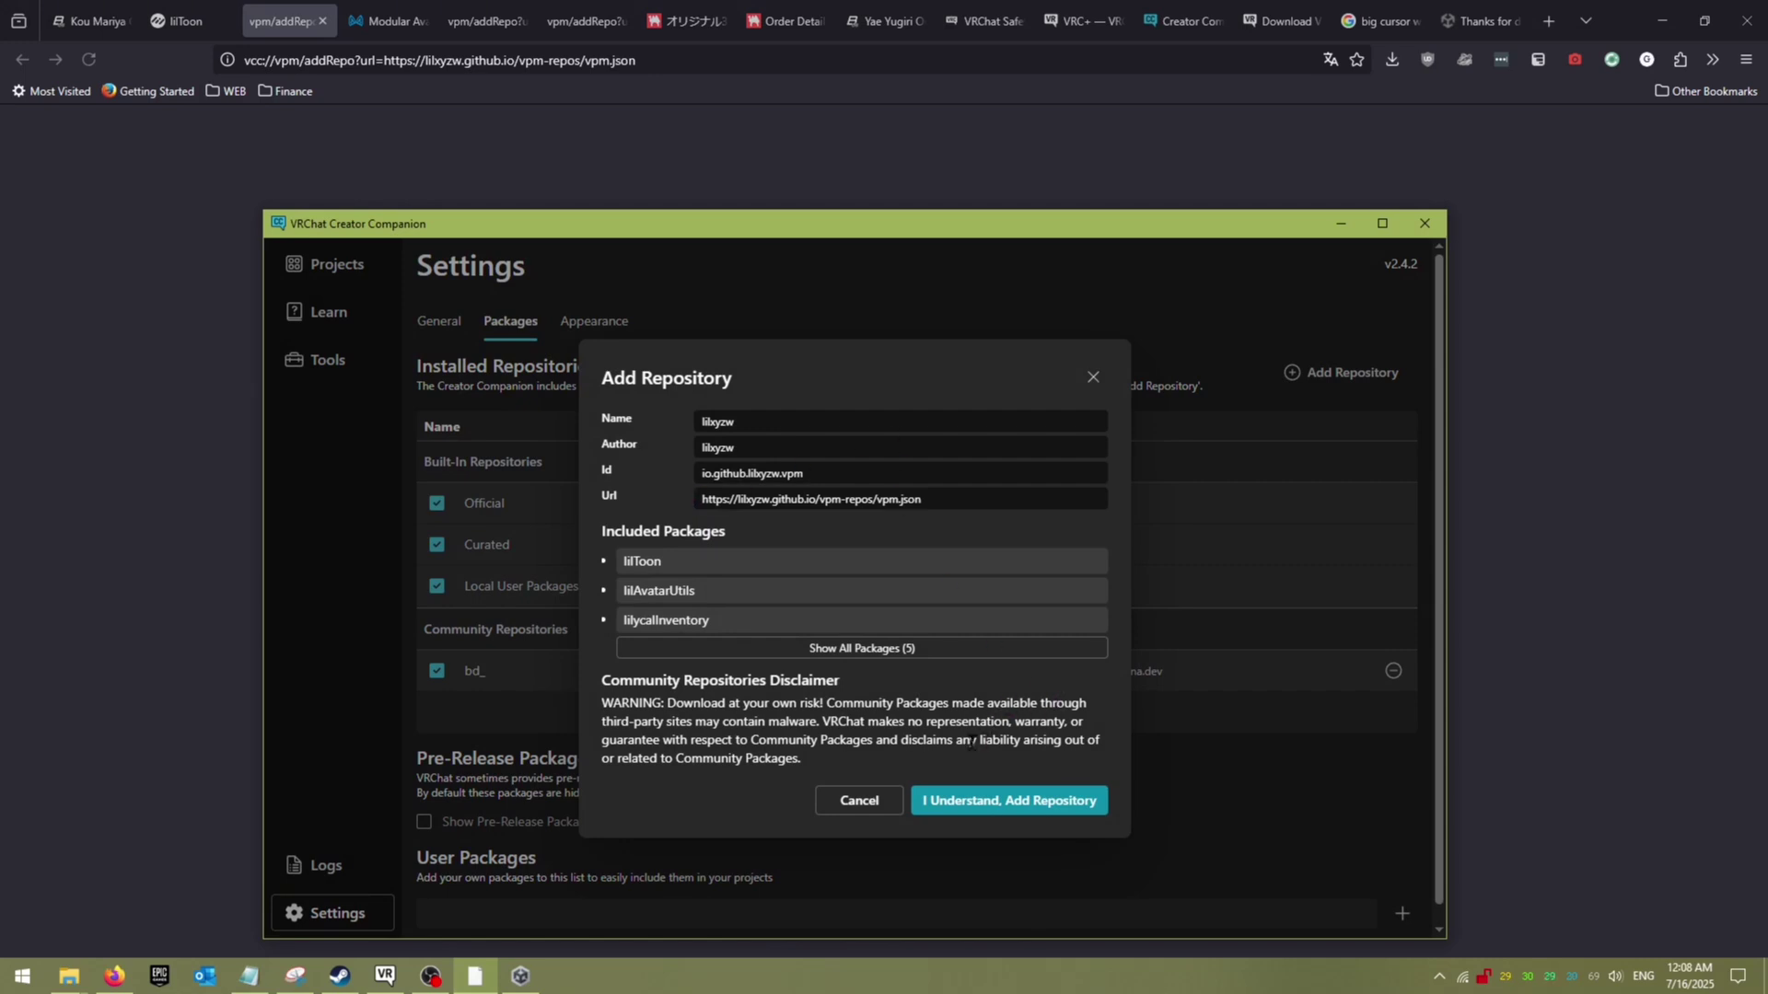
{"action": "left_click", "coordinate": [1012, 801]}
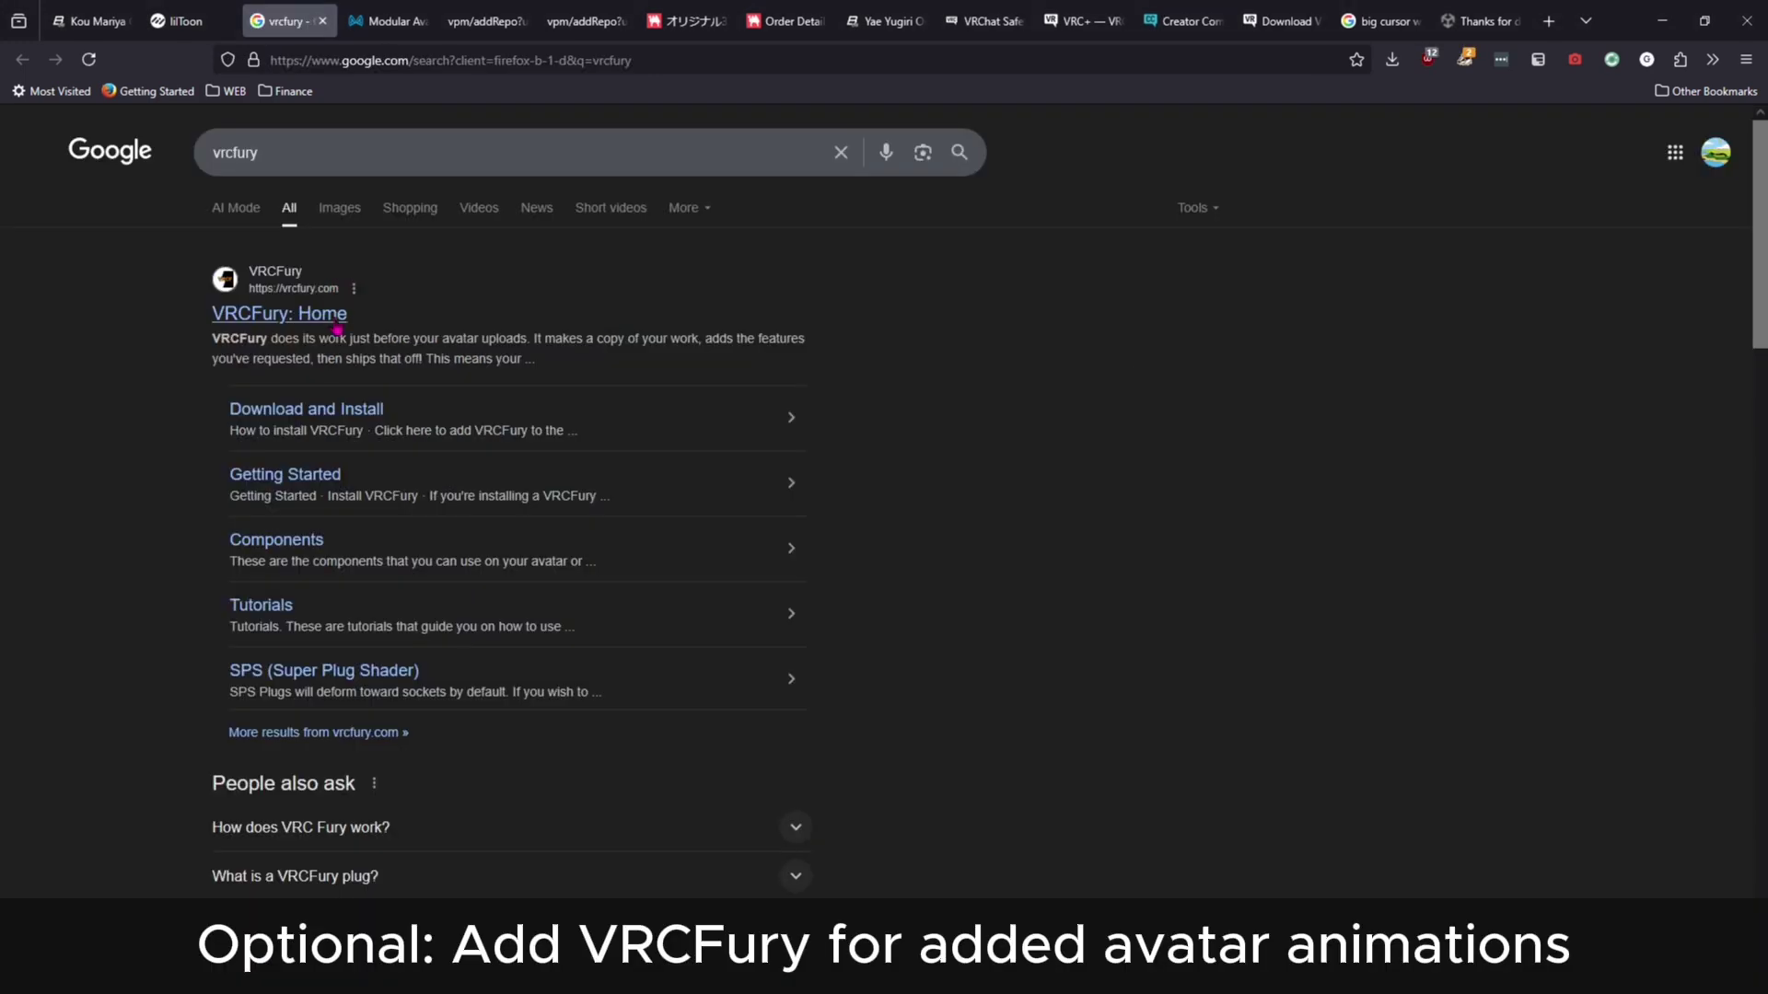
Step: Open VRCFury's Download and Install page and add the VRCFury Repo to the Creator Companion
{"action": "left_click", "coordinate": [327, 410]}
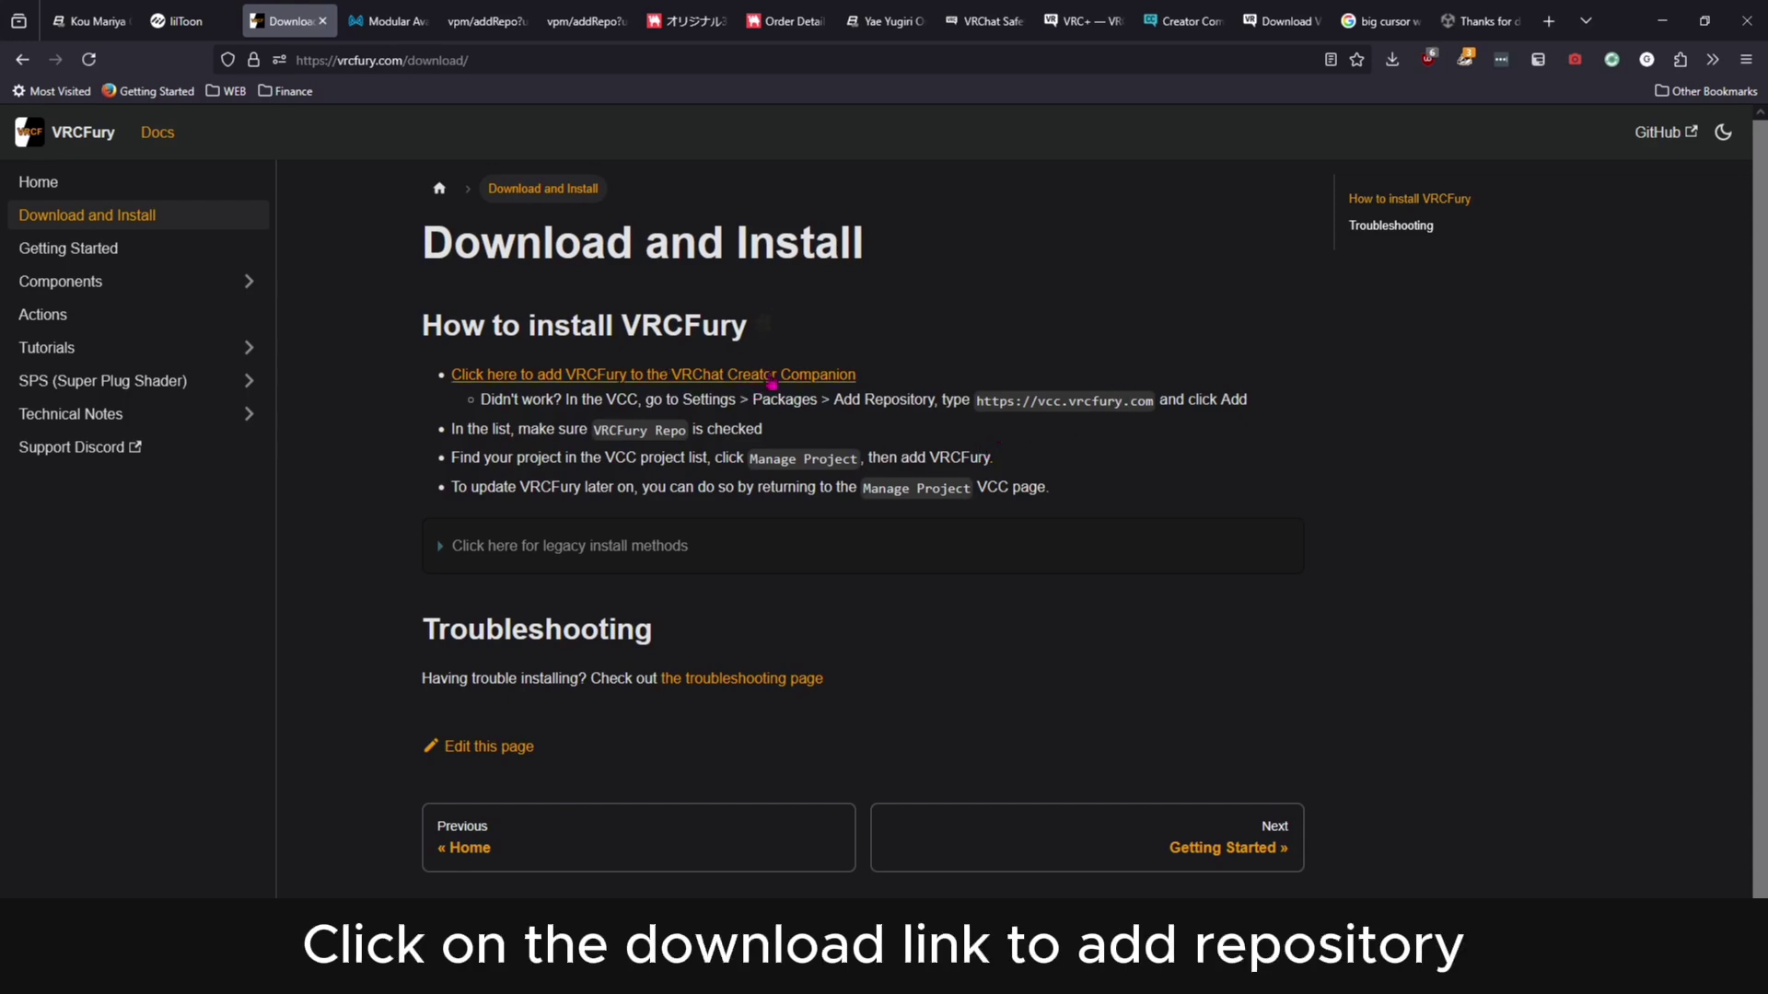
{"action": "left_click", "coordinate": [799, 374]}
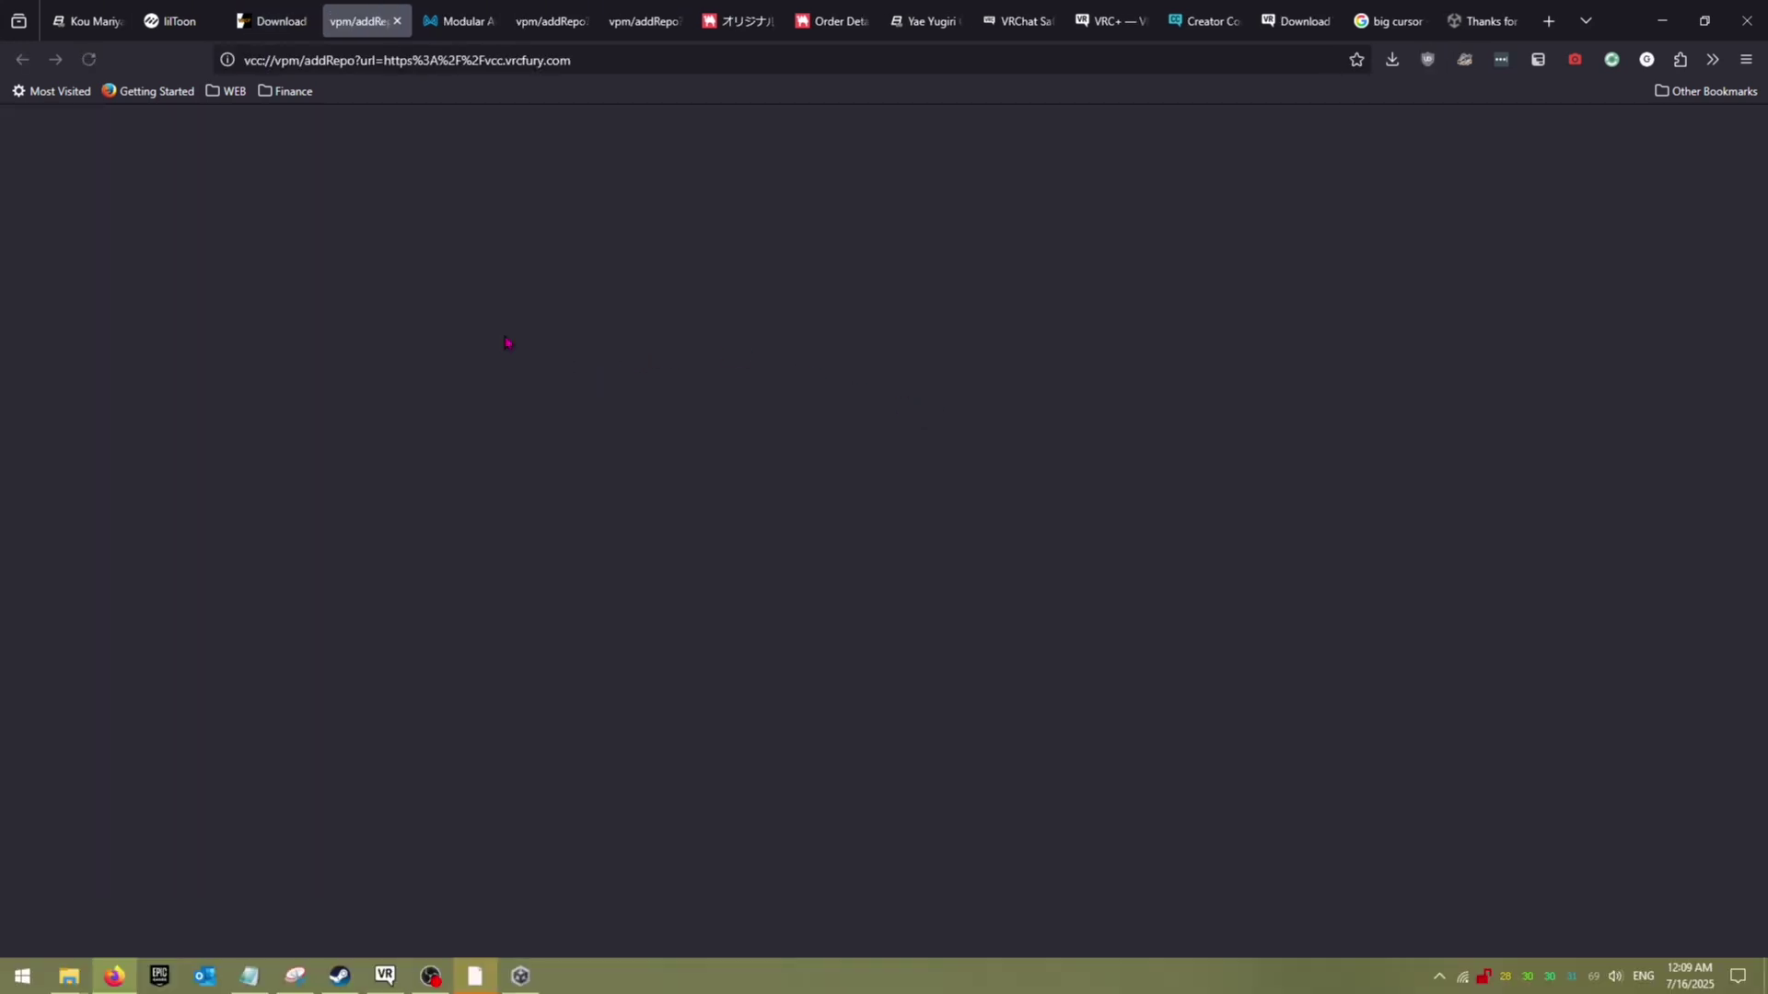
{"action": "left_click", "coordinate": [485, 968]}
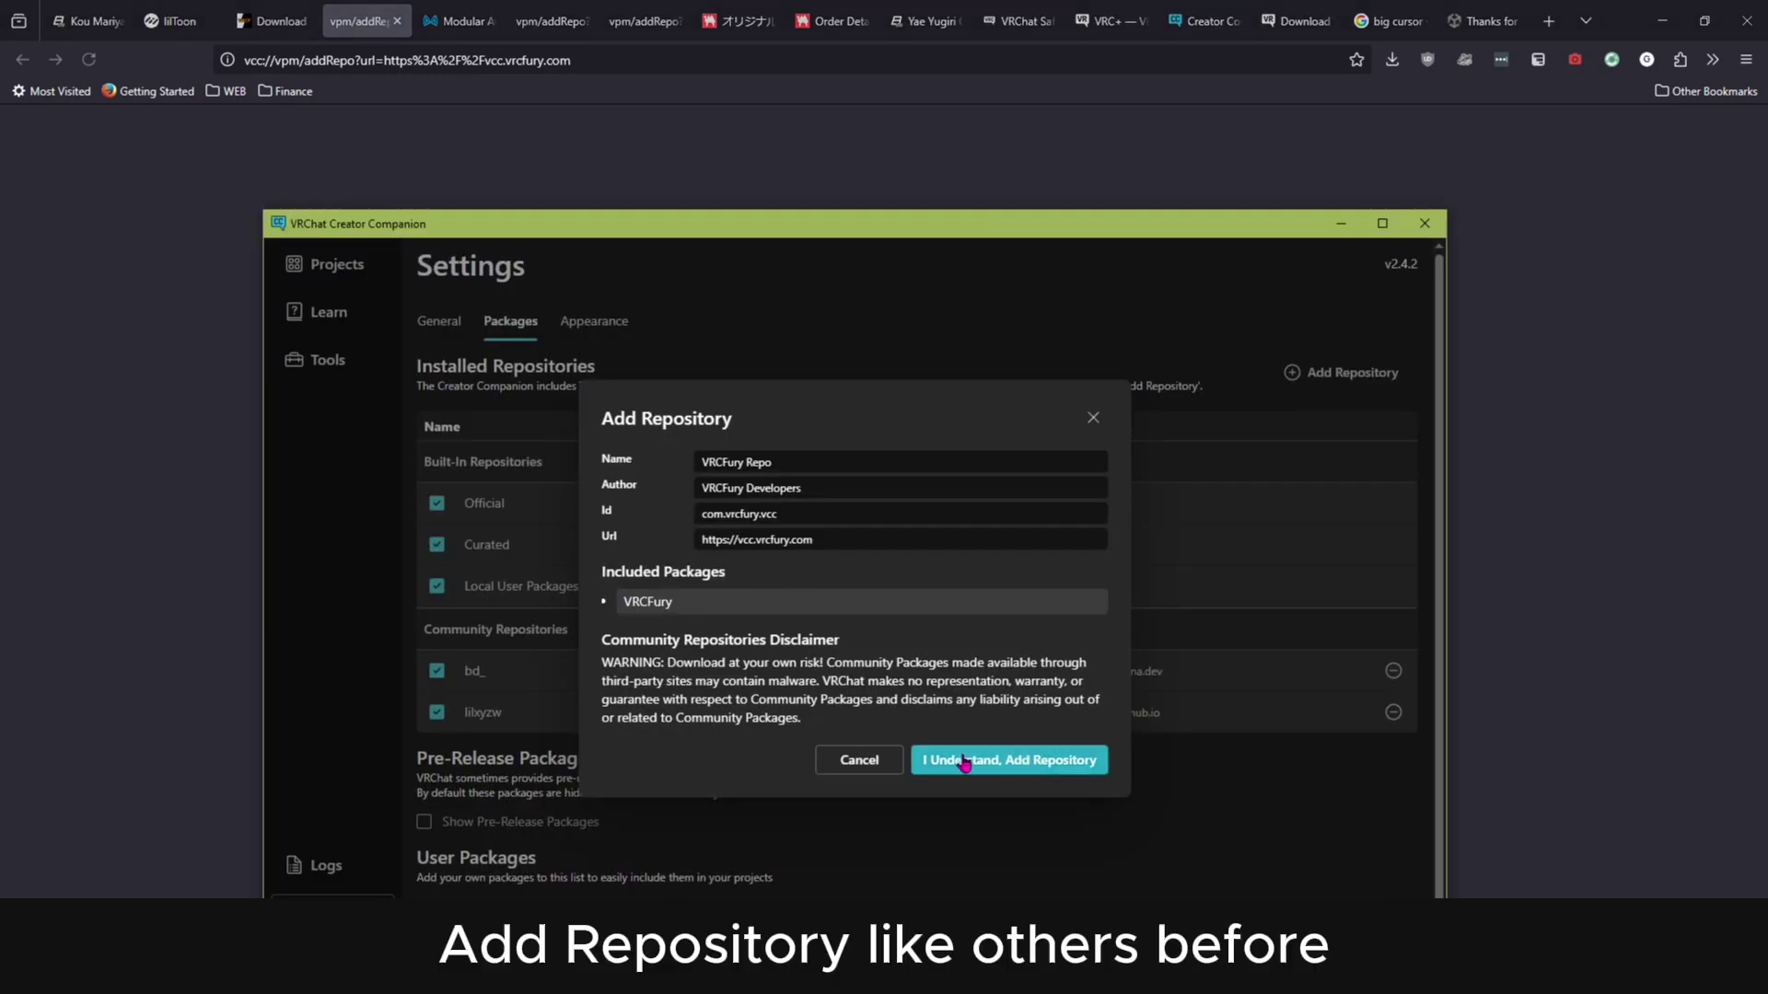
{"action": "left_click", "coordinate": [1032, 758]}
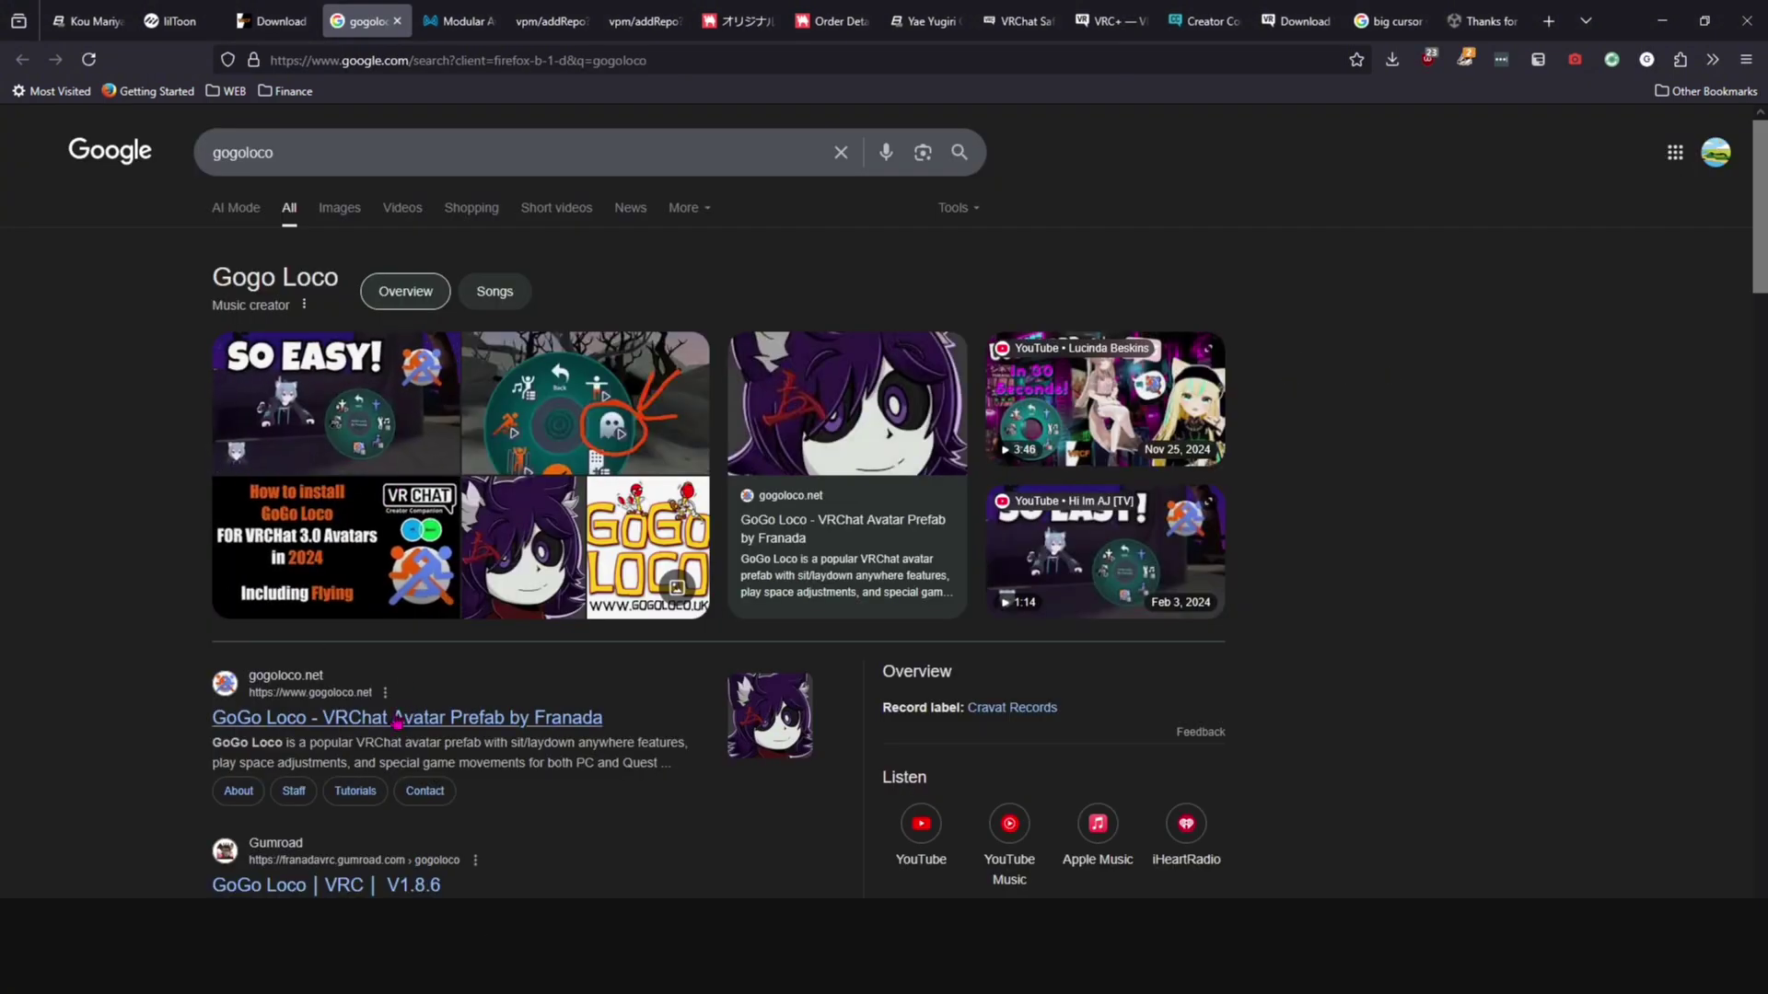
Step: Open GoGo Loco's Gumroad product page from the search results and go to its price entry
{"action": "left_click", "coordinate": [328, 727]}
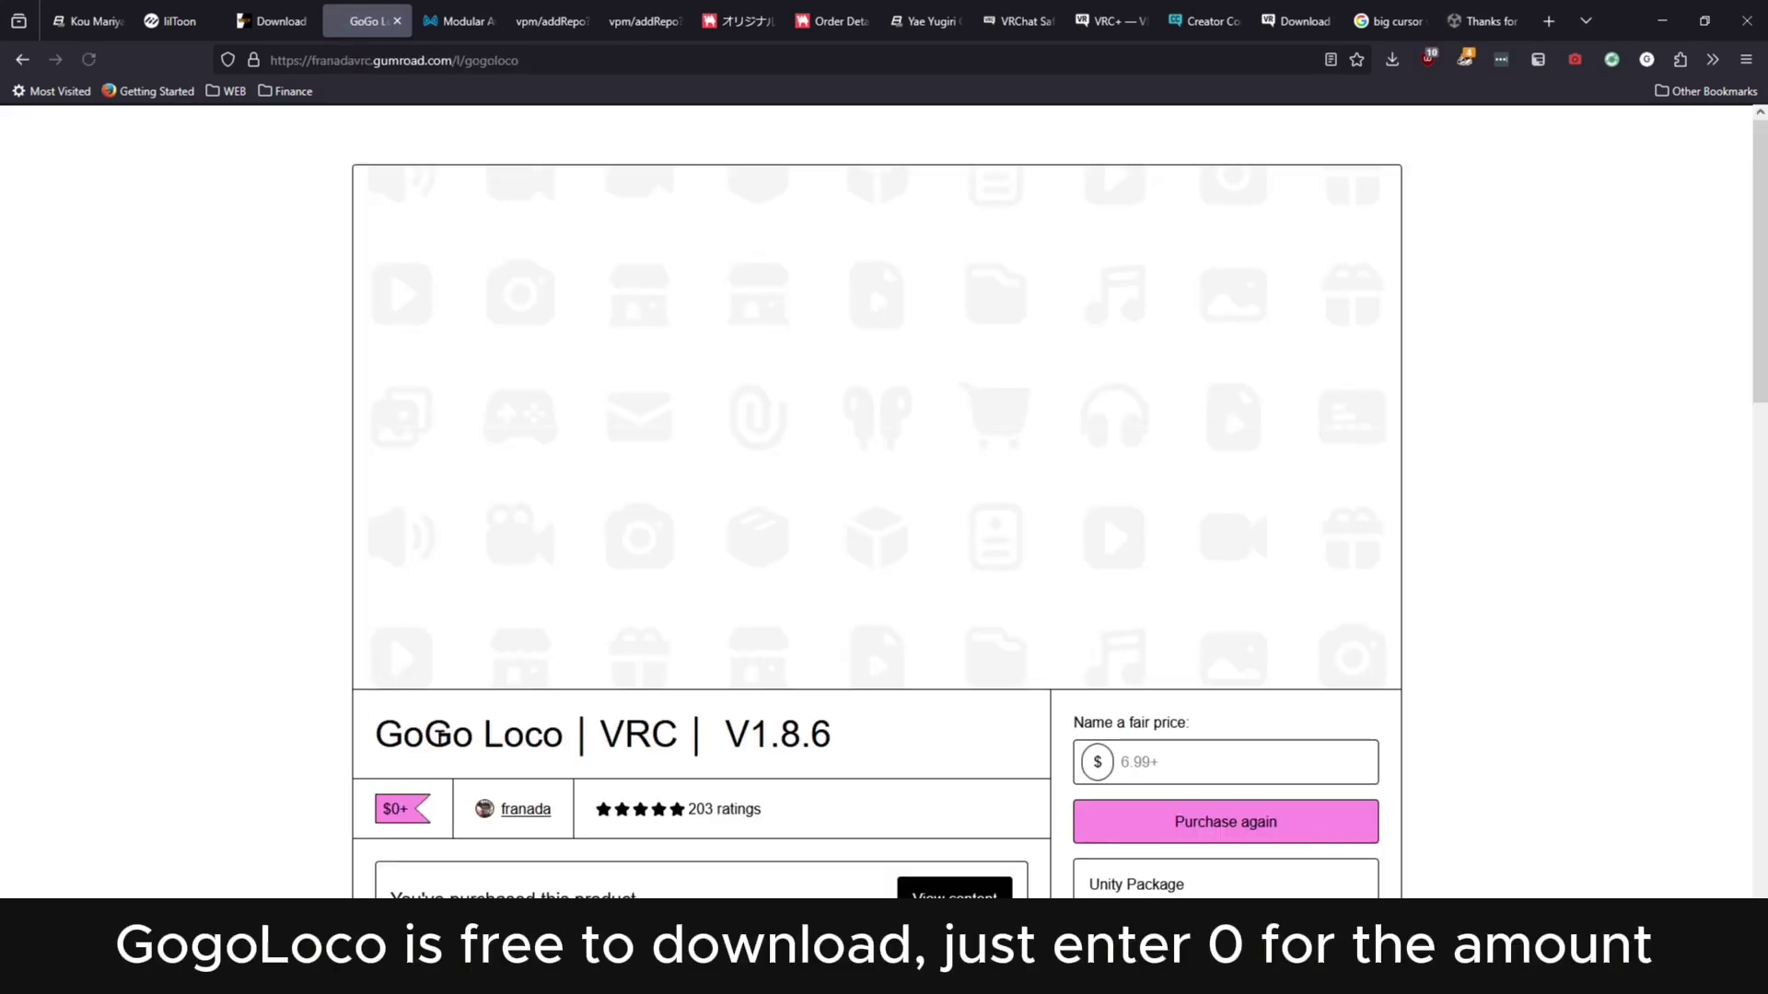
{"action": "scroll", "coordinate": [443, 746], "scroll_direction": "down", "scroll_amount": 3}
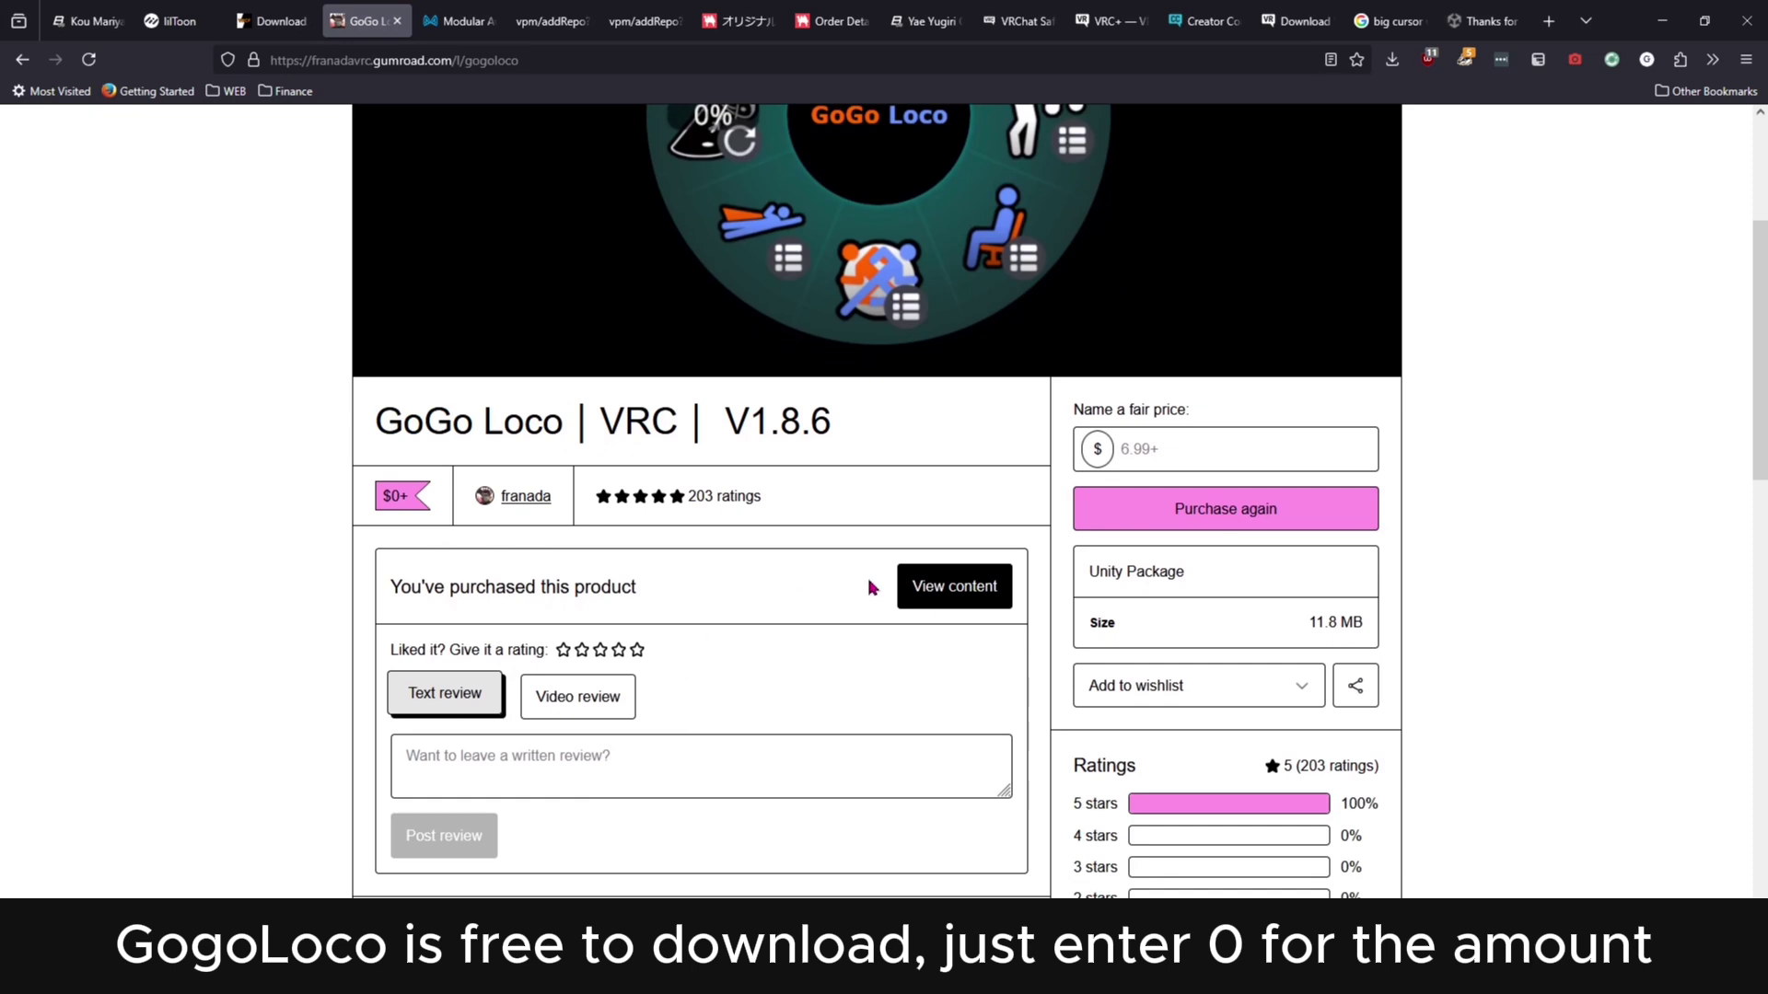
{"action": "left_click", "coordinate": [1156, 451]}
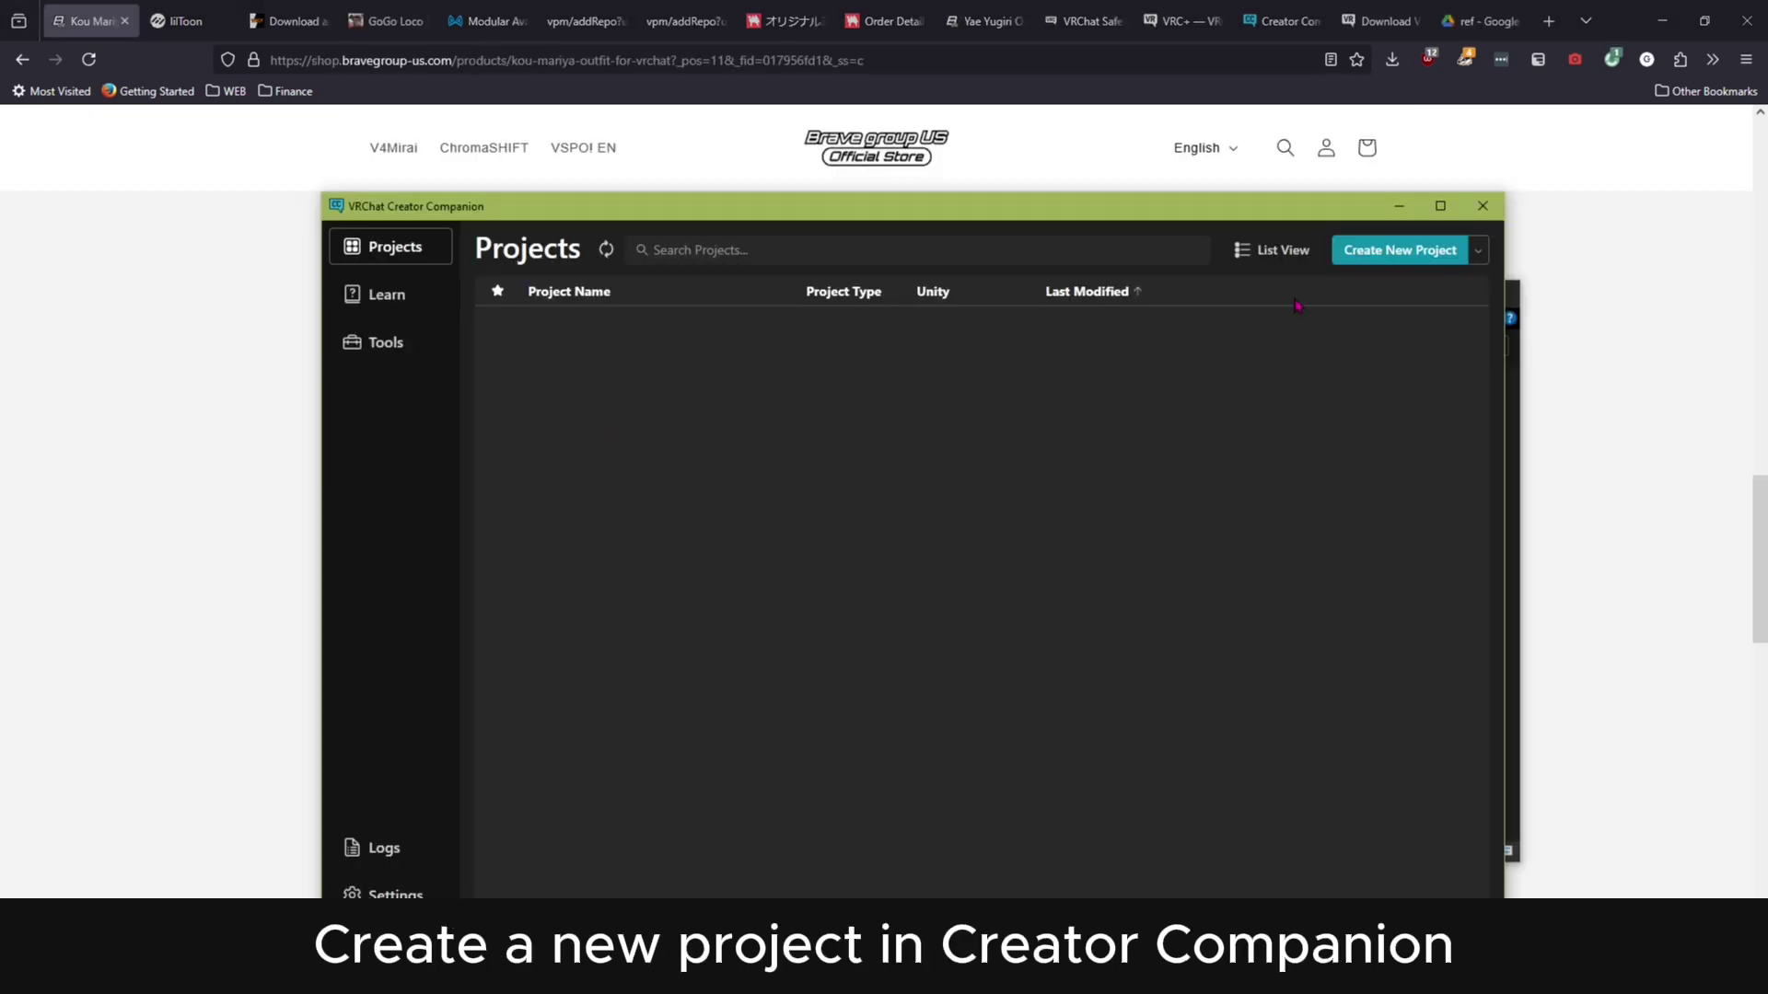
Step: Create a Creator Companion project named KouMariya from the Unity 2022 Avatar Project template
{"action": "left_click", "coordinate": [1388, 254]}
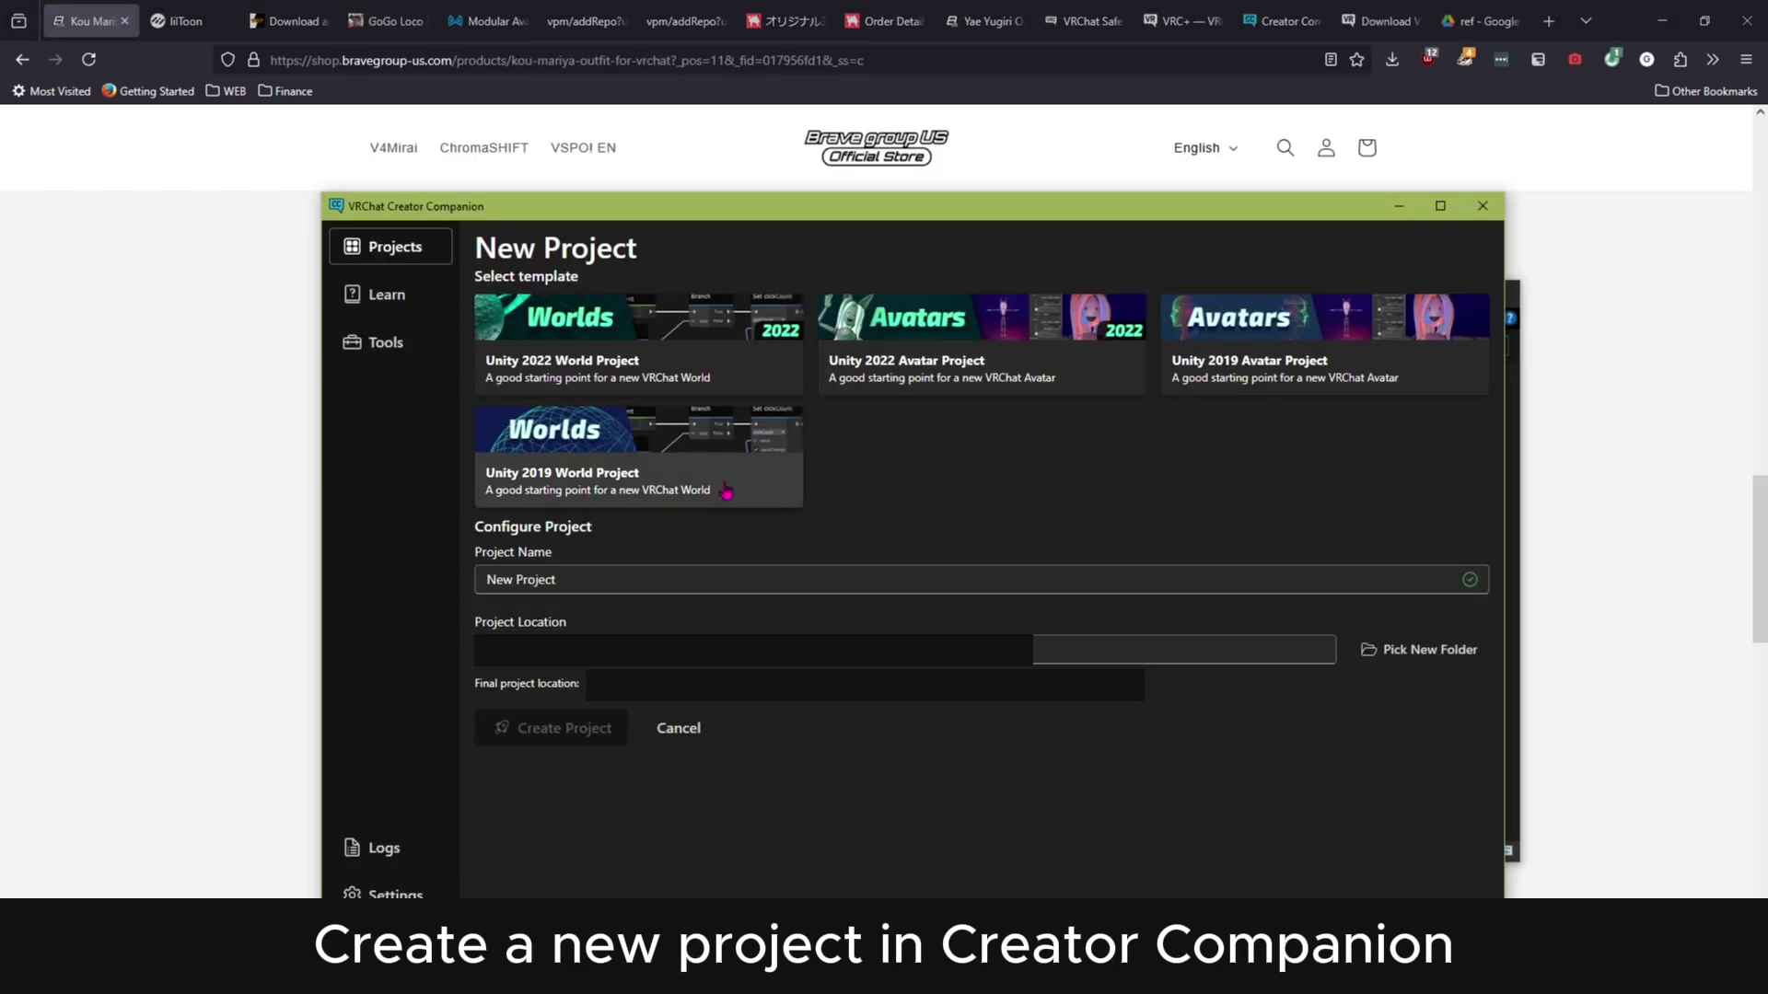
{"action": "left_click", "coordinate": [1007, 358]}
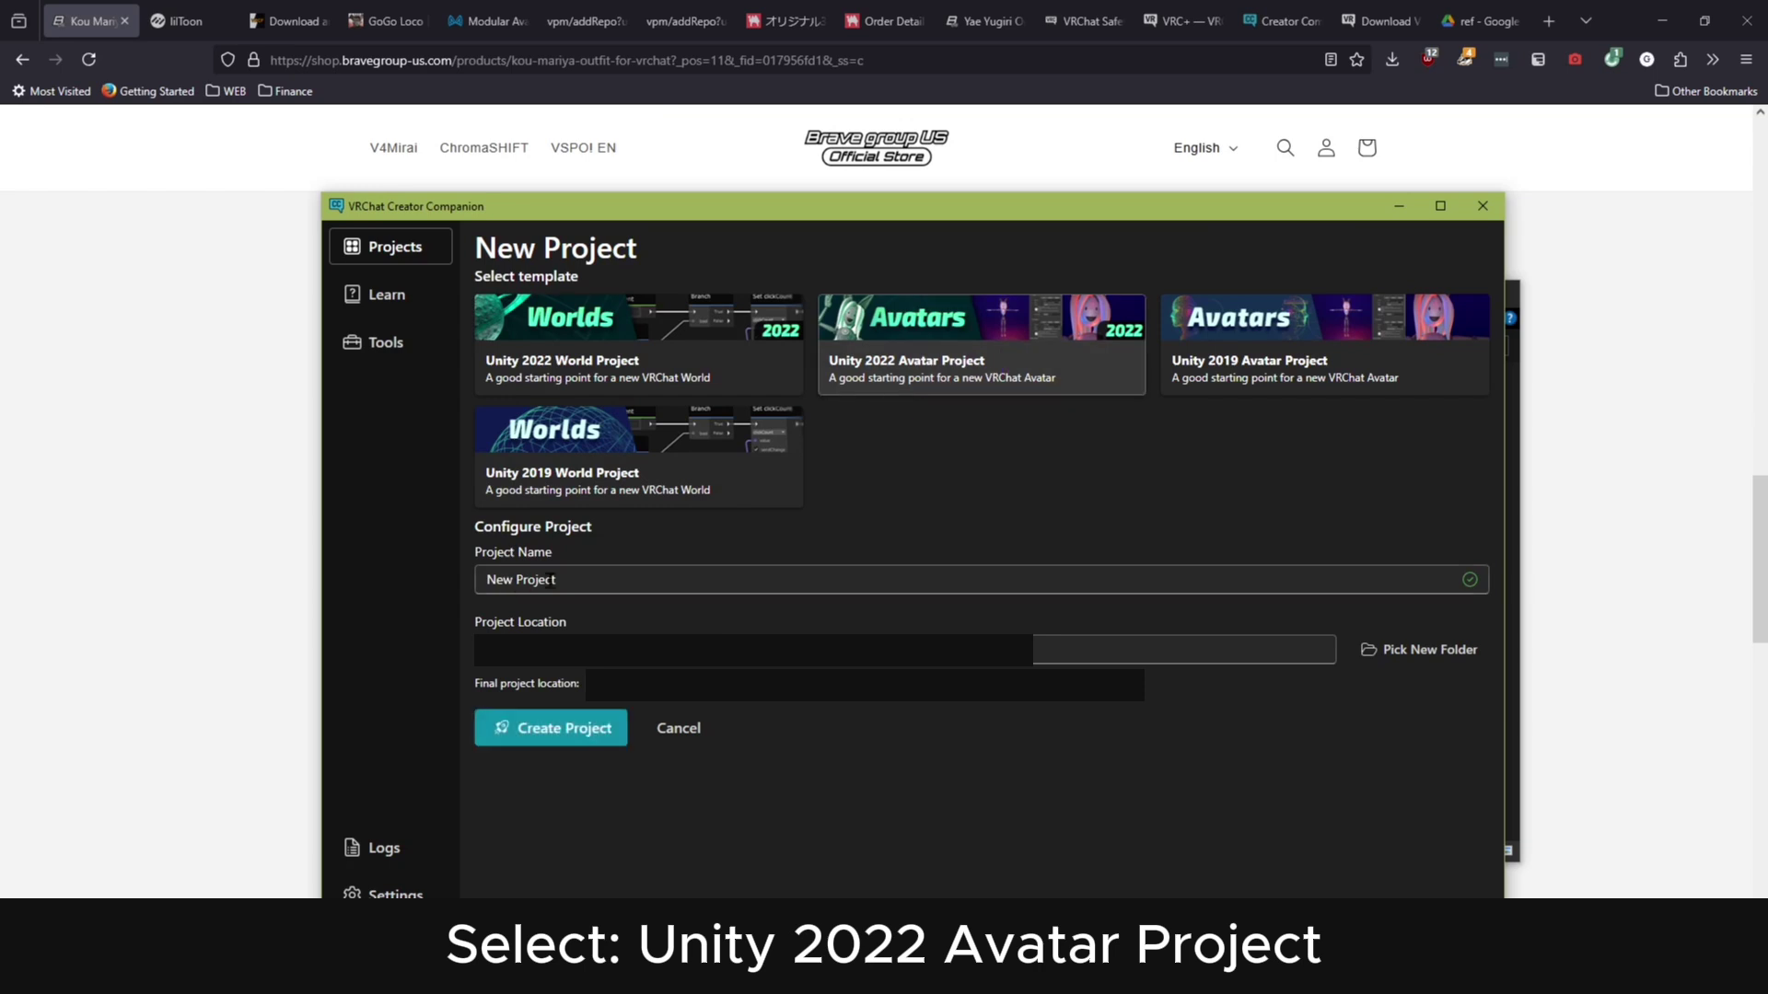
{"action": "left_click_drag", "start_coordinate": [580, 579], "coordinate": [485, 579]}
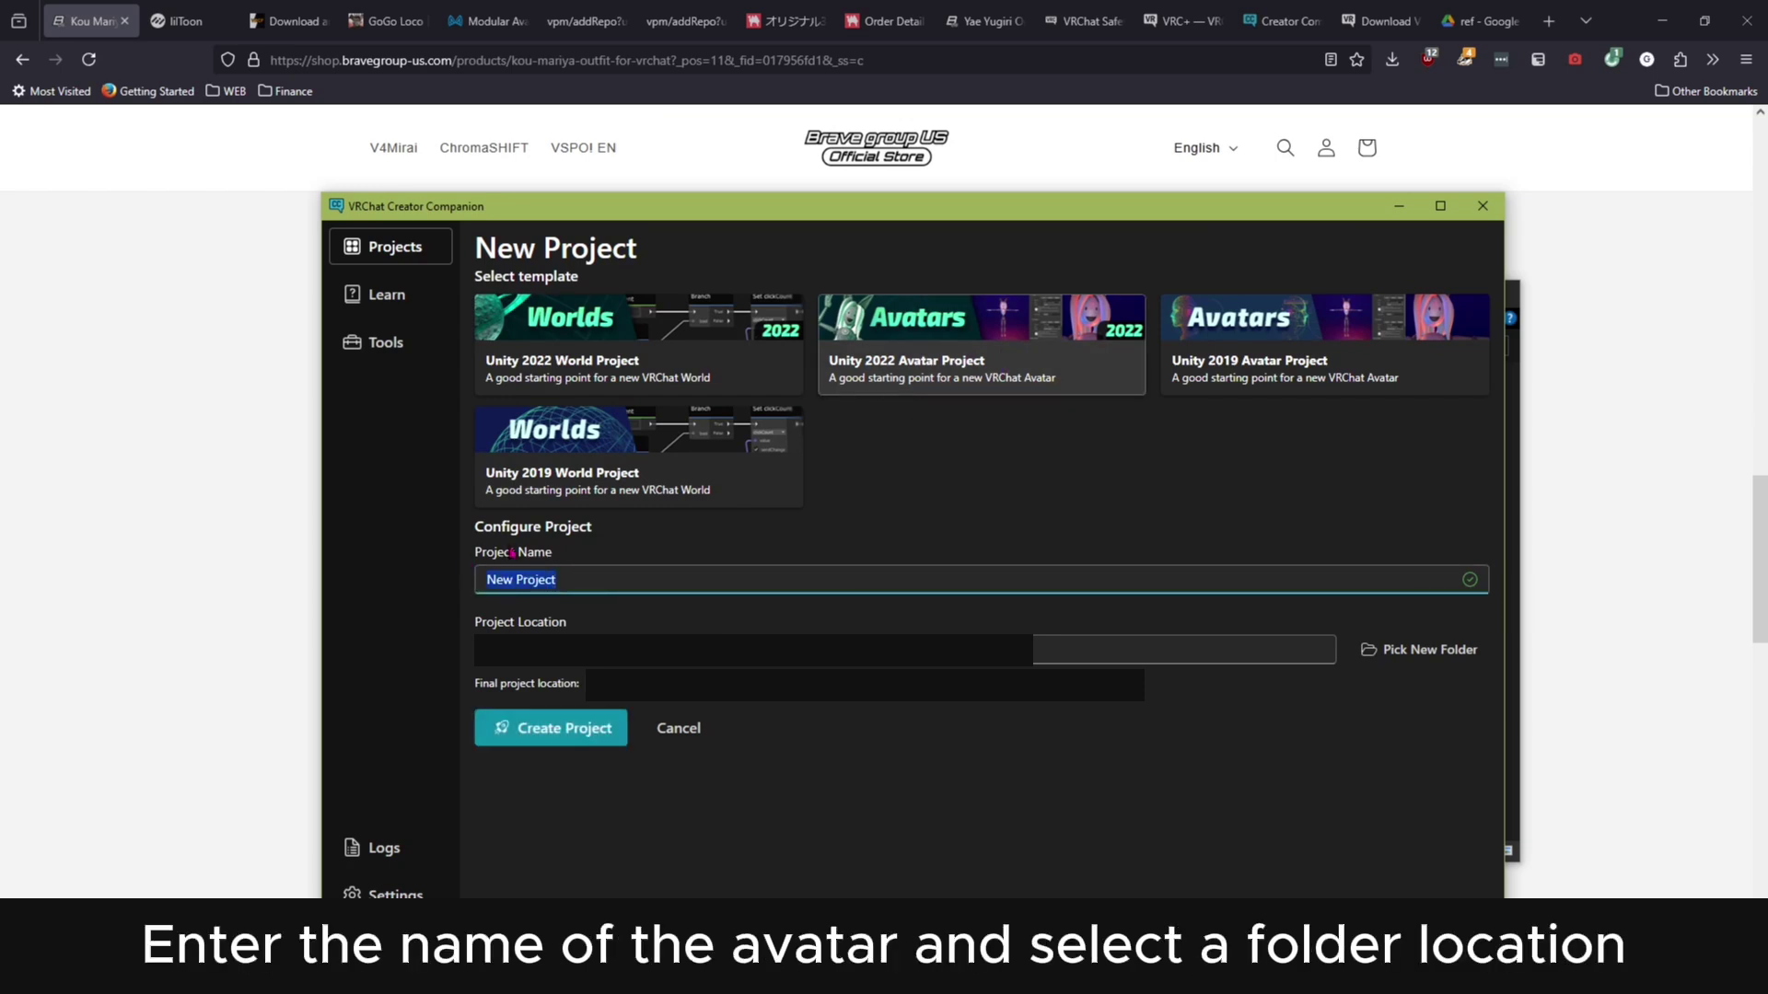
{"action": "type", "text": "KouMariya"}
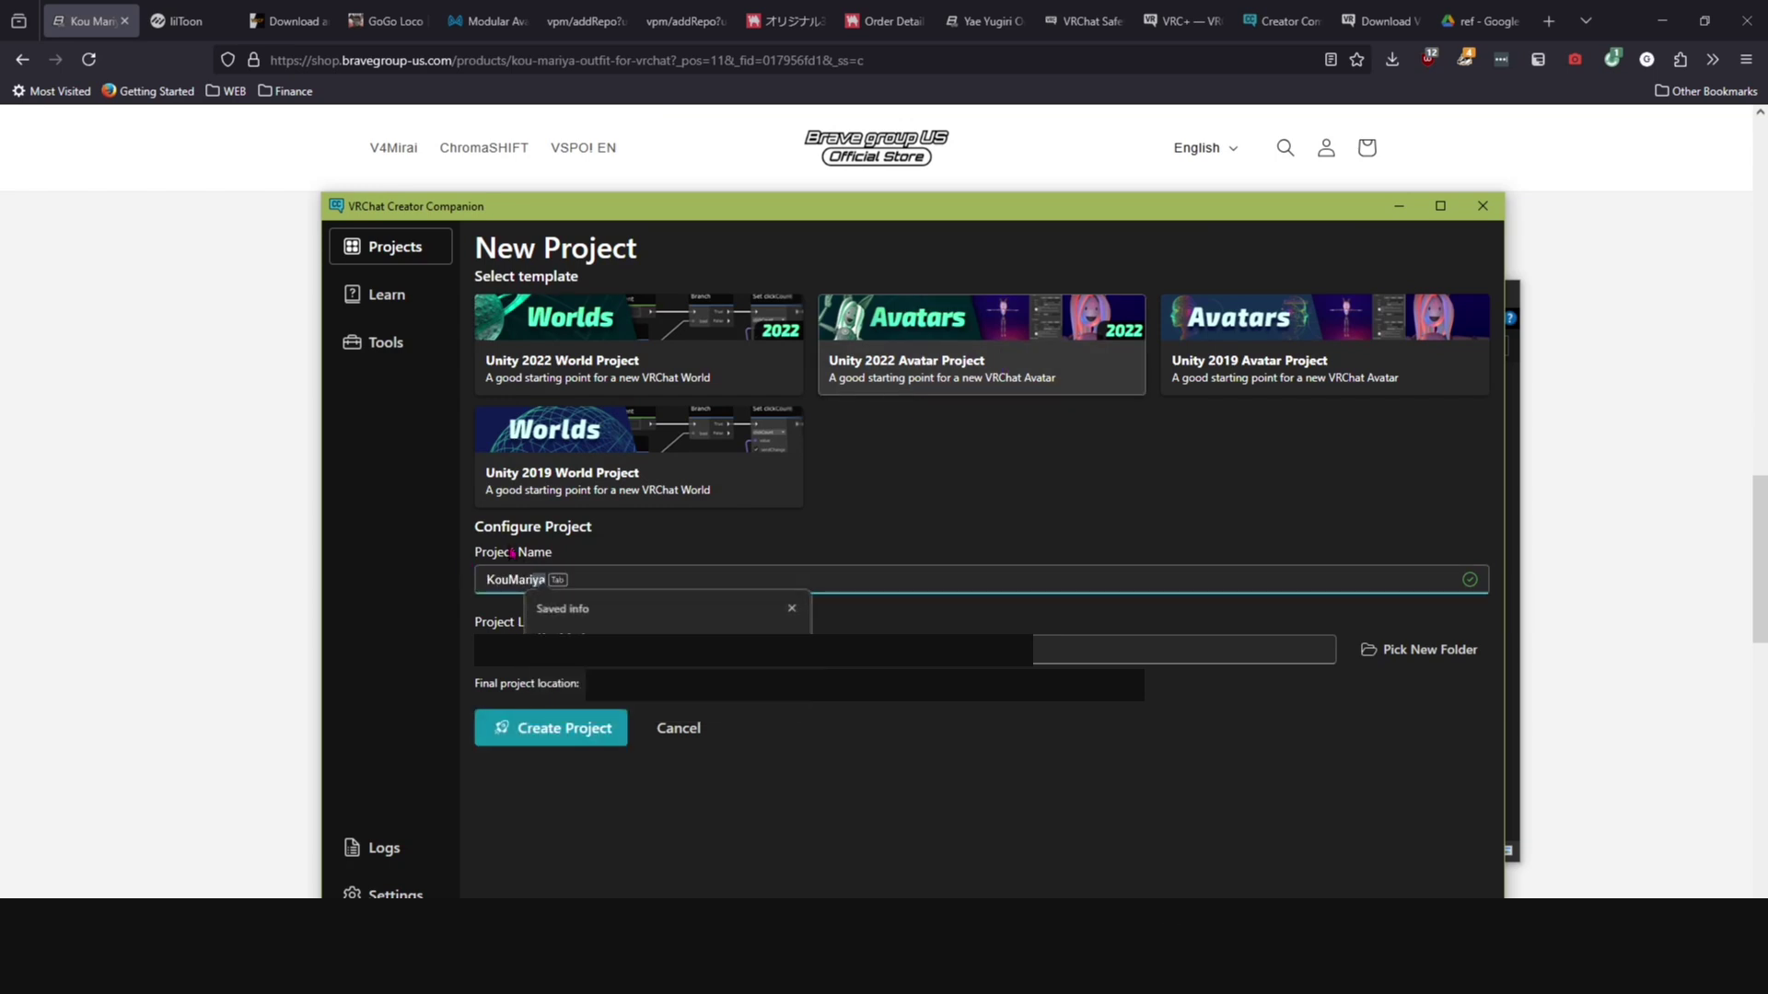
{"action": "key", "text": "Escape"}
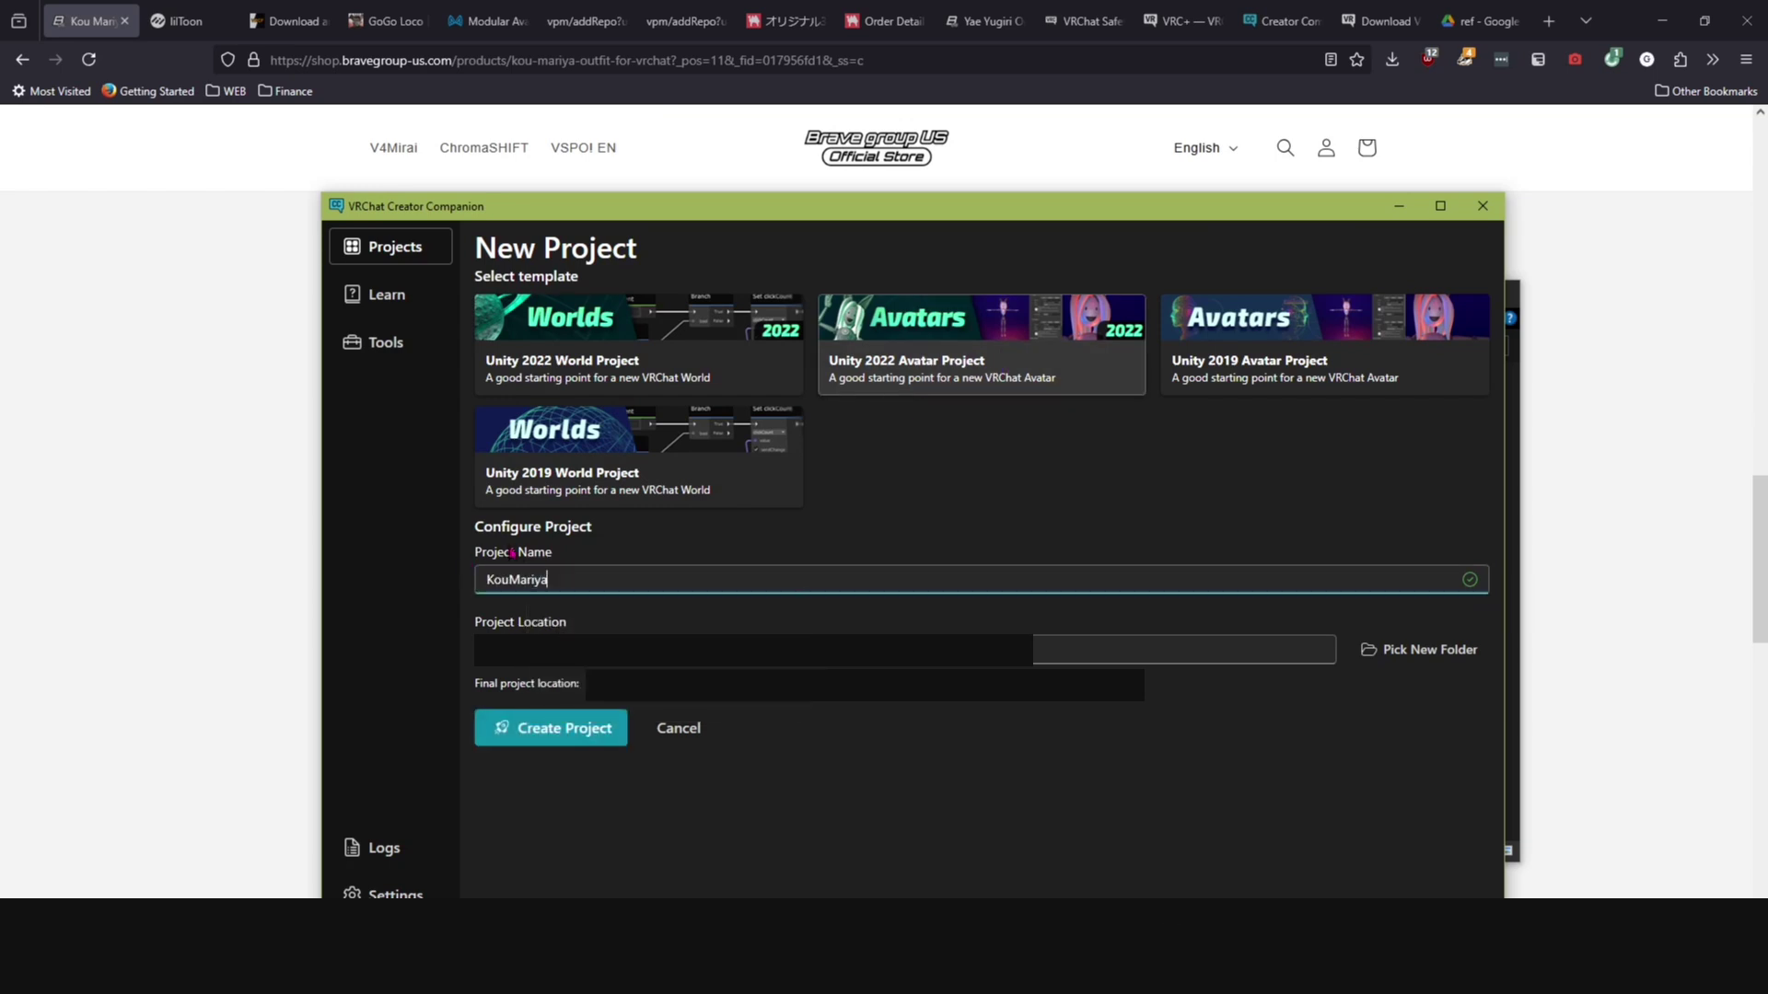
{"action": "left_click", "coordinate": [582, 730]}
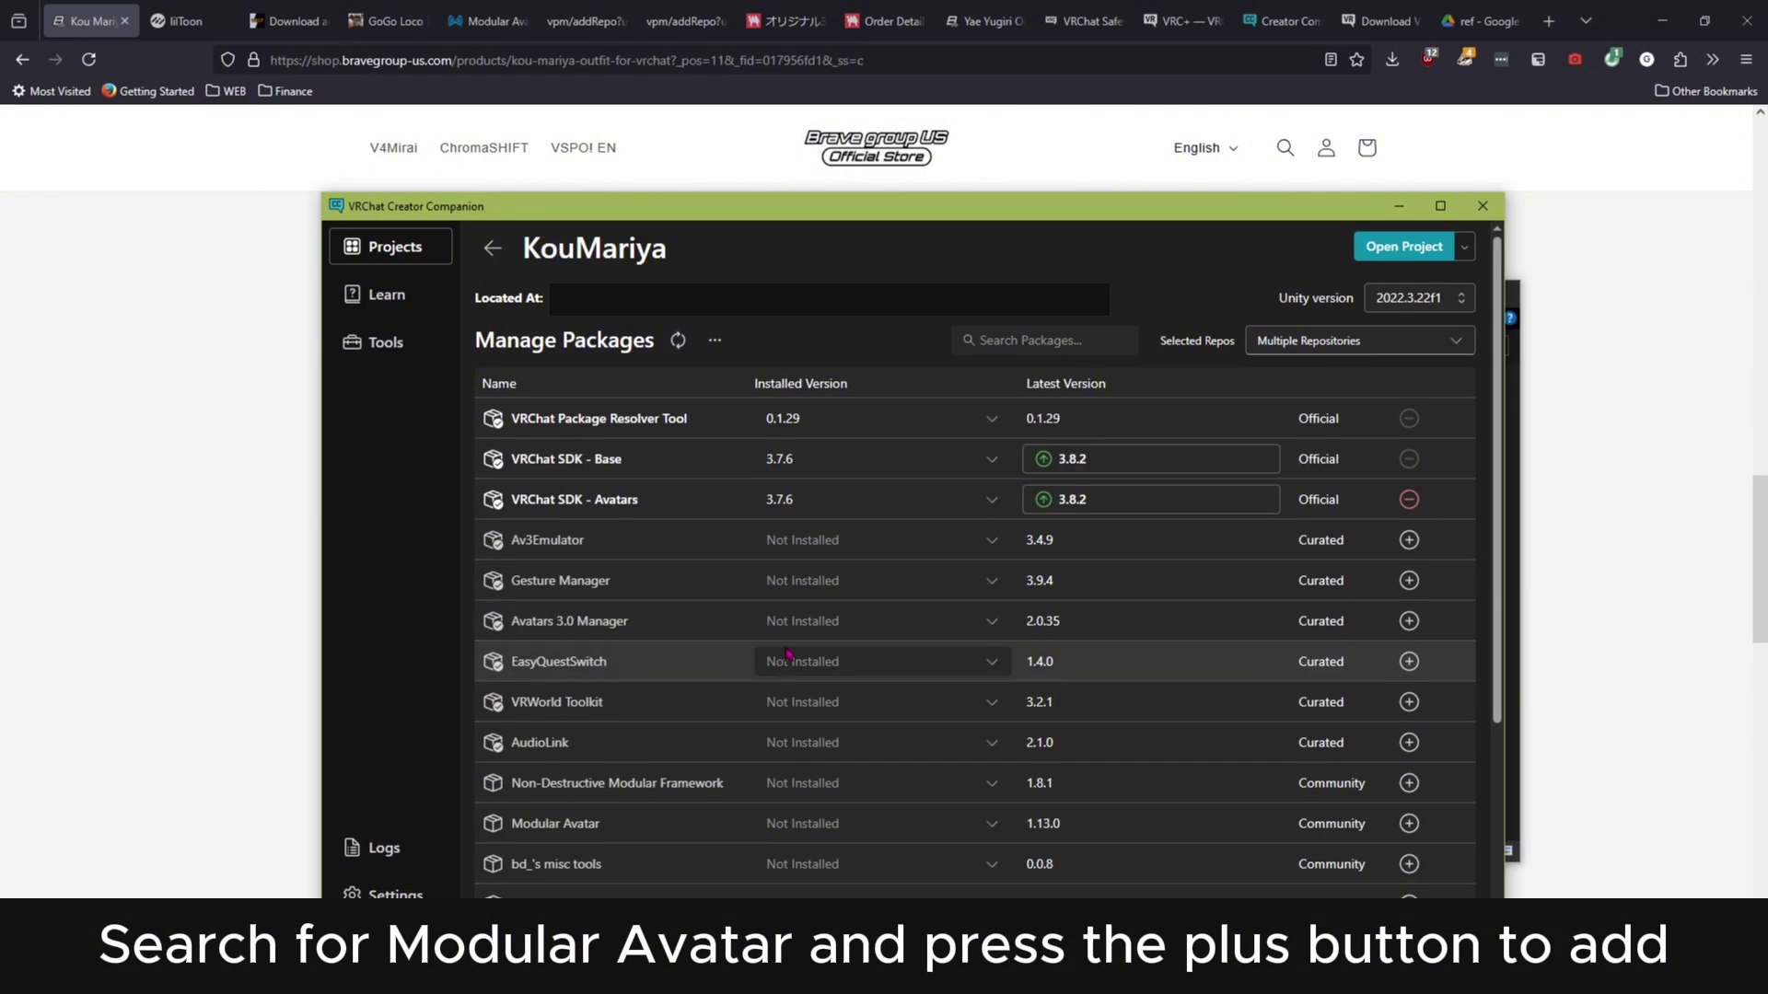
Step: Add the Modular Avatar, lilToon and VRCFury packages to the KouMariya project and open it in Unity
{"action": "scroll", "coordinate": [783, 675], "scroll_direction": "down", "scroll_amount": 3}
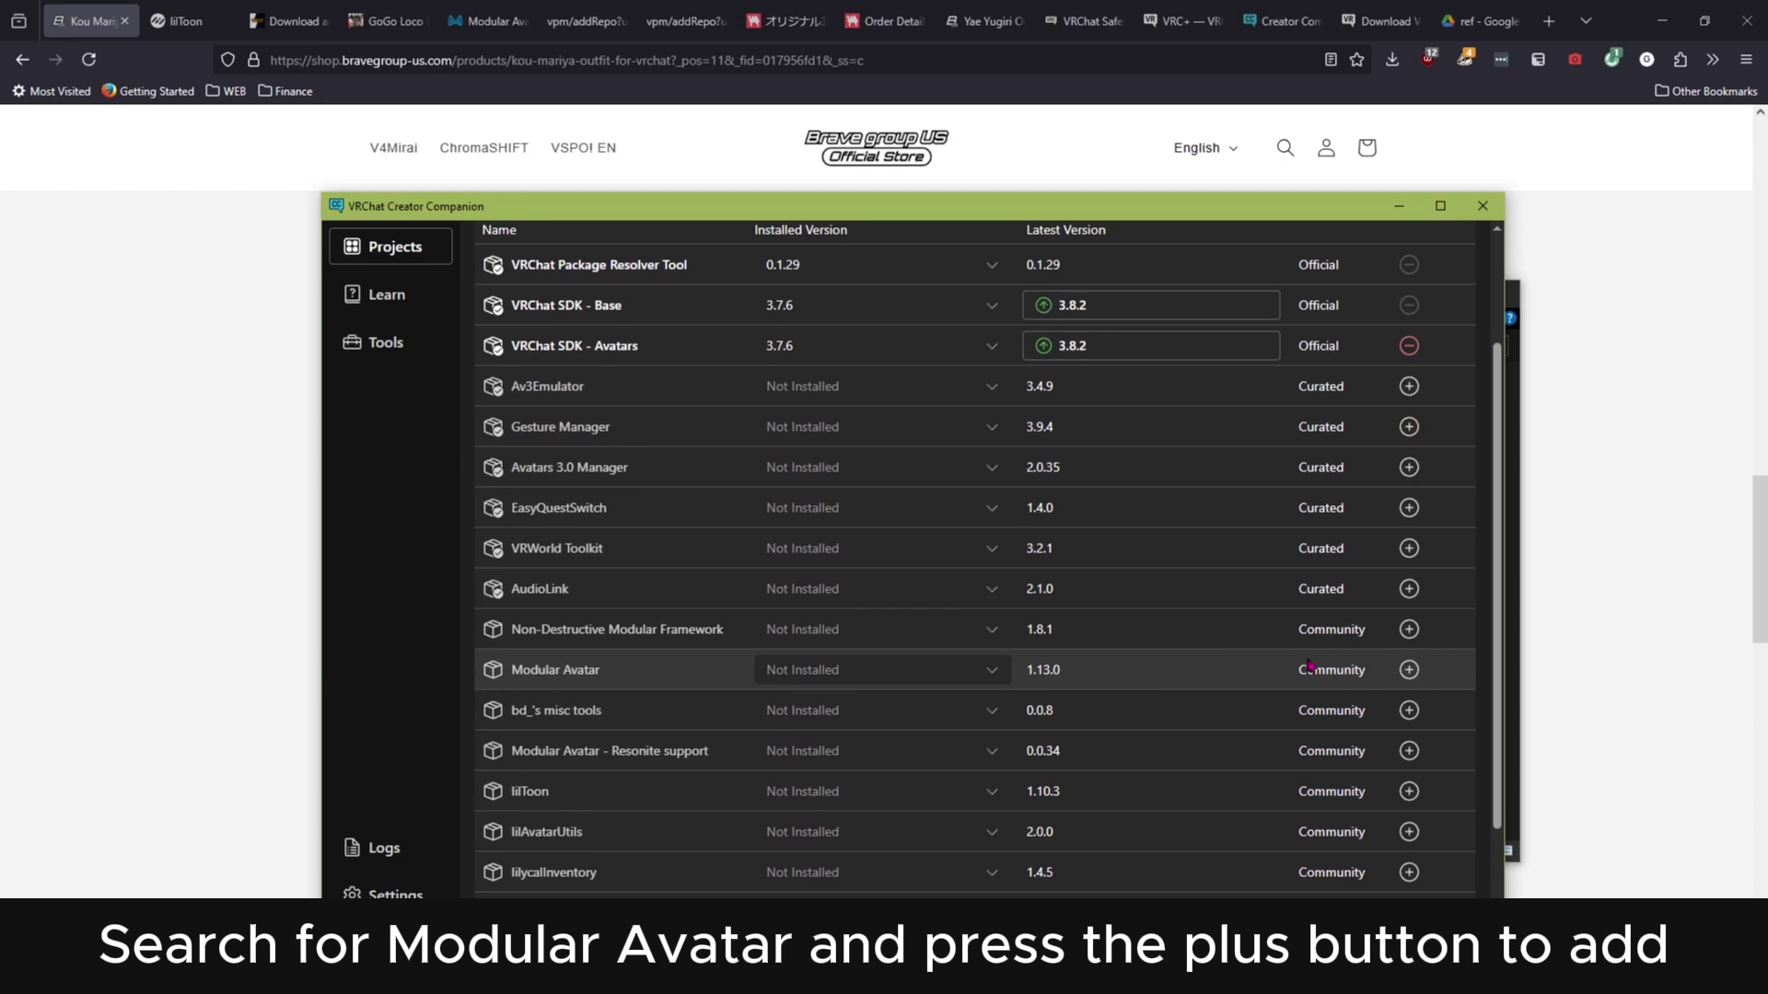
{"action": "left_click", "coordinate": [1409, 669]}
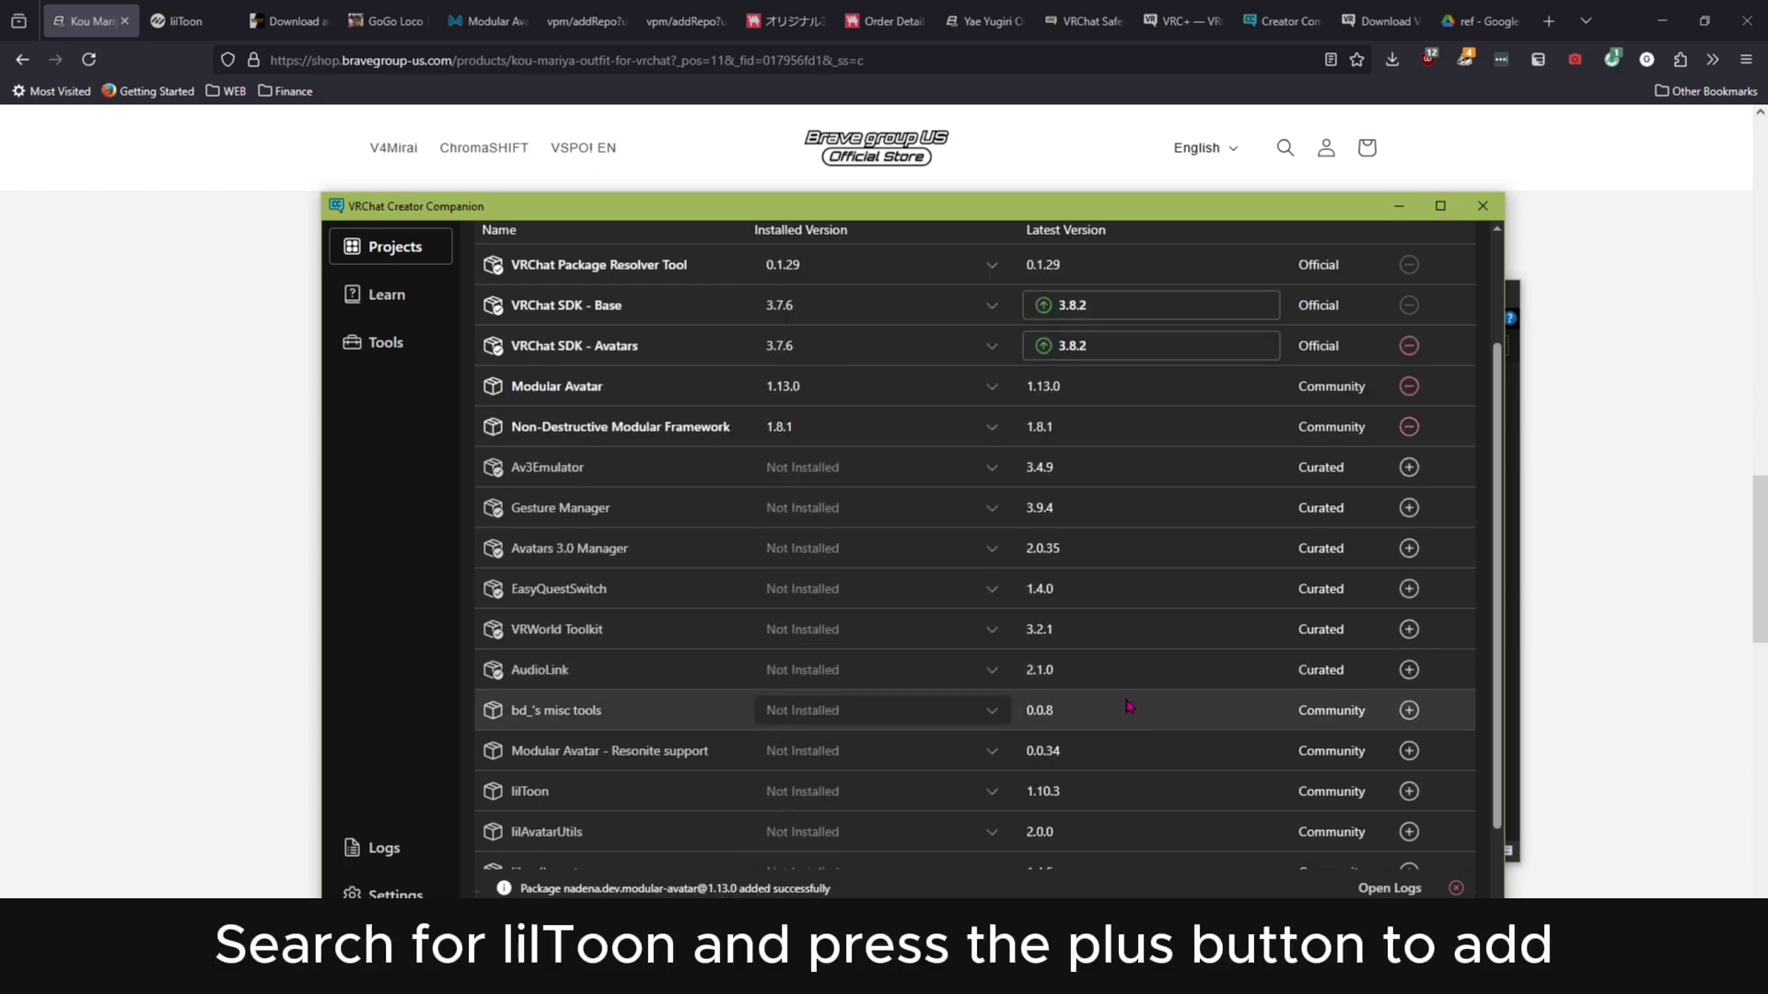
{"action": "left_click", "coordinate": [1409, 792]}
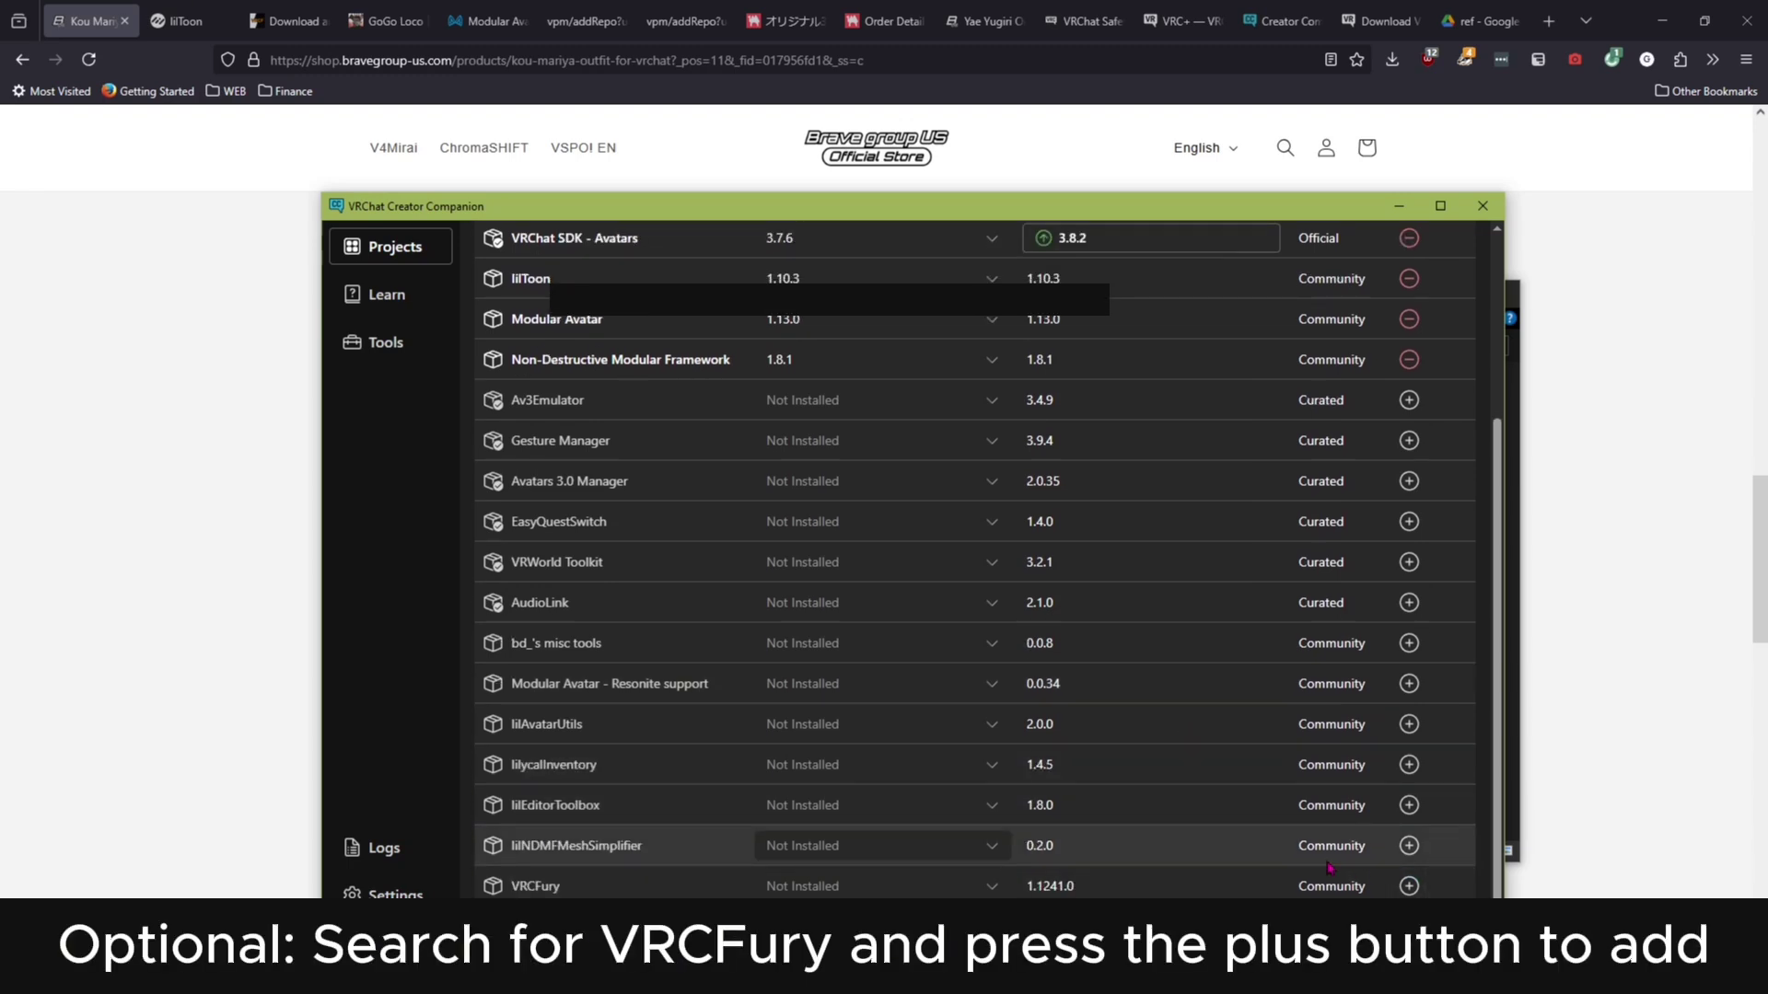
{"action": "left_click", "coordinate": [1409, 886]}
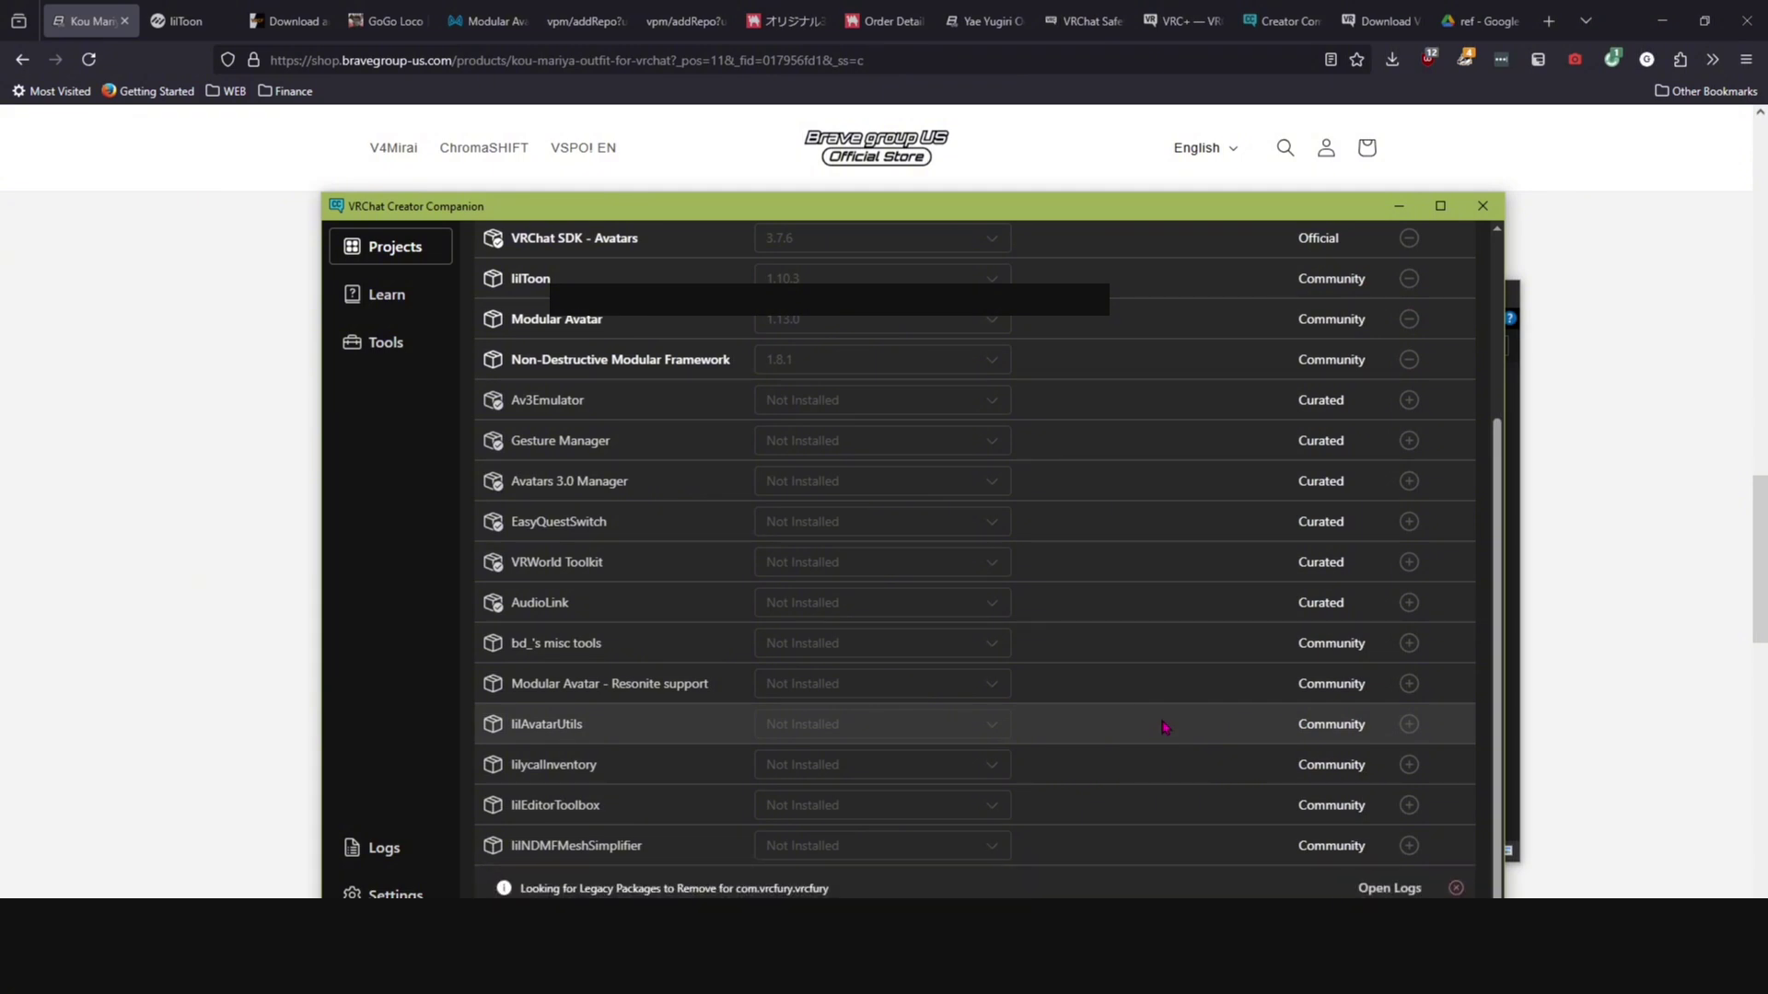
{"action": "scroll", "coordinate": [1165, 729], "scroll_direction": "up", "scroll_amount": 3}
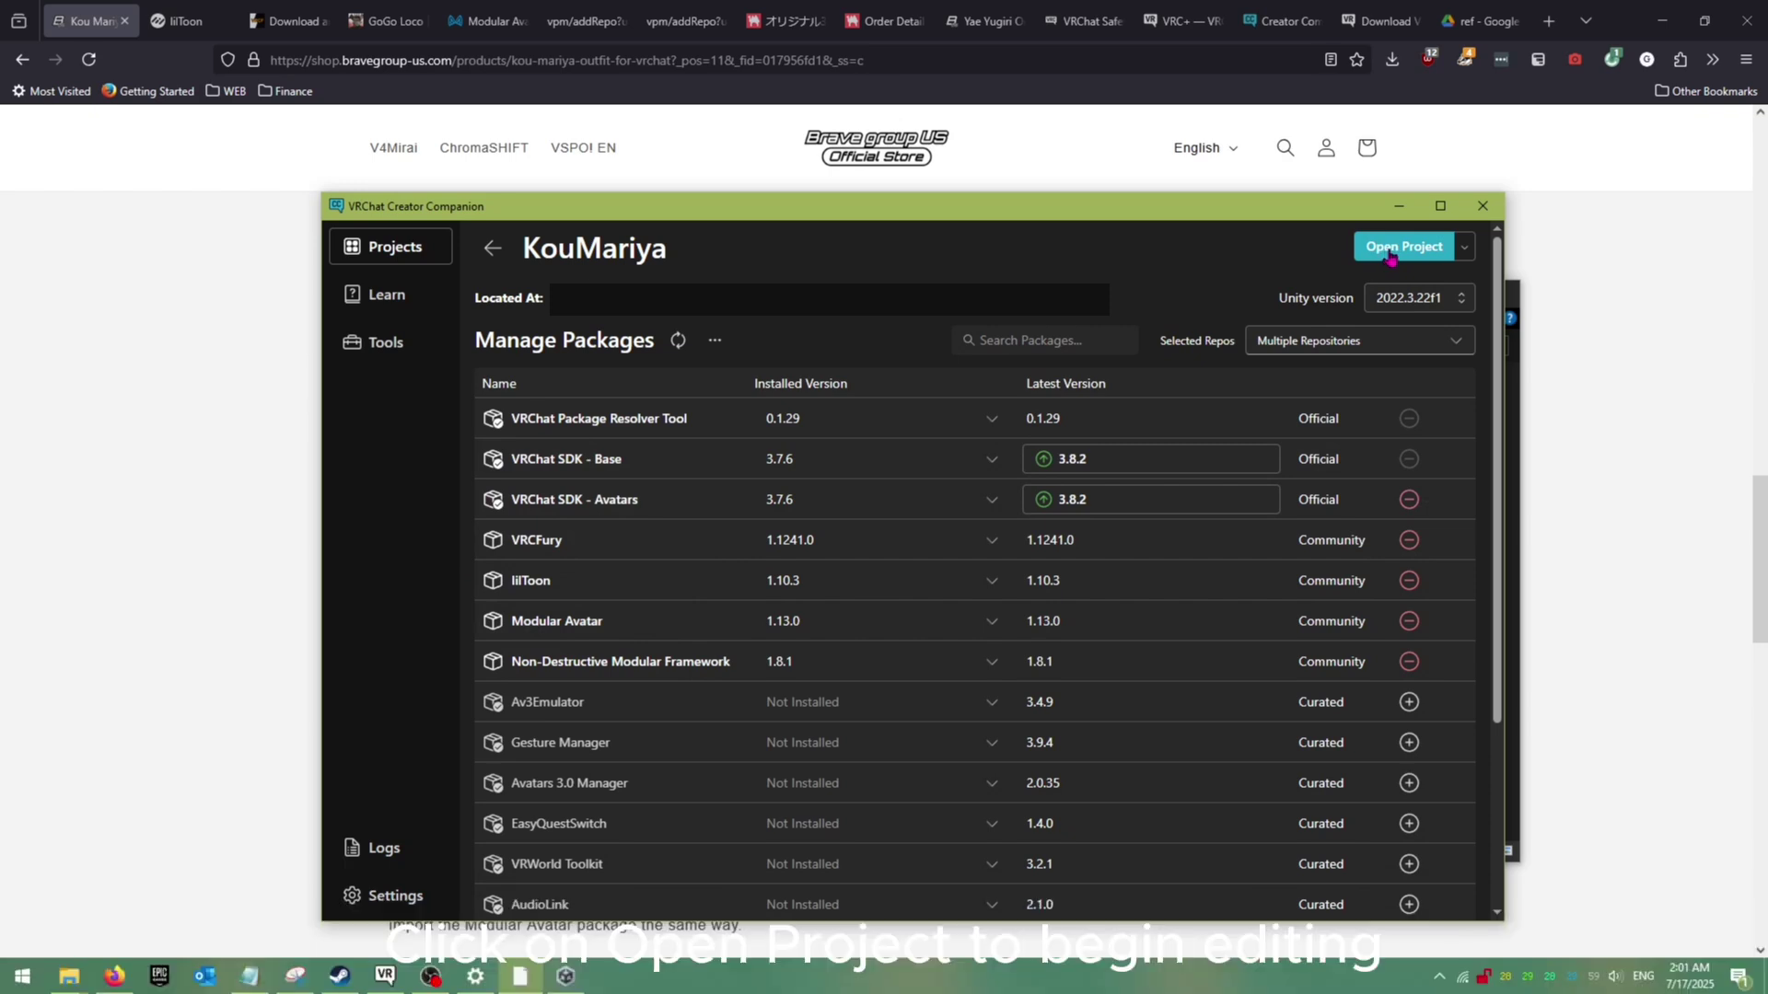
{"action": "left_click", "coordinate": [1390, 250]}
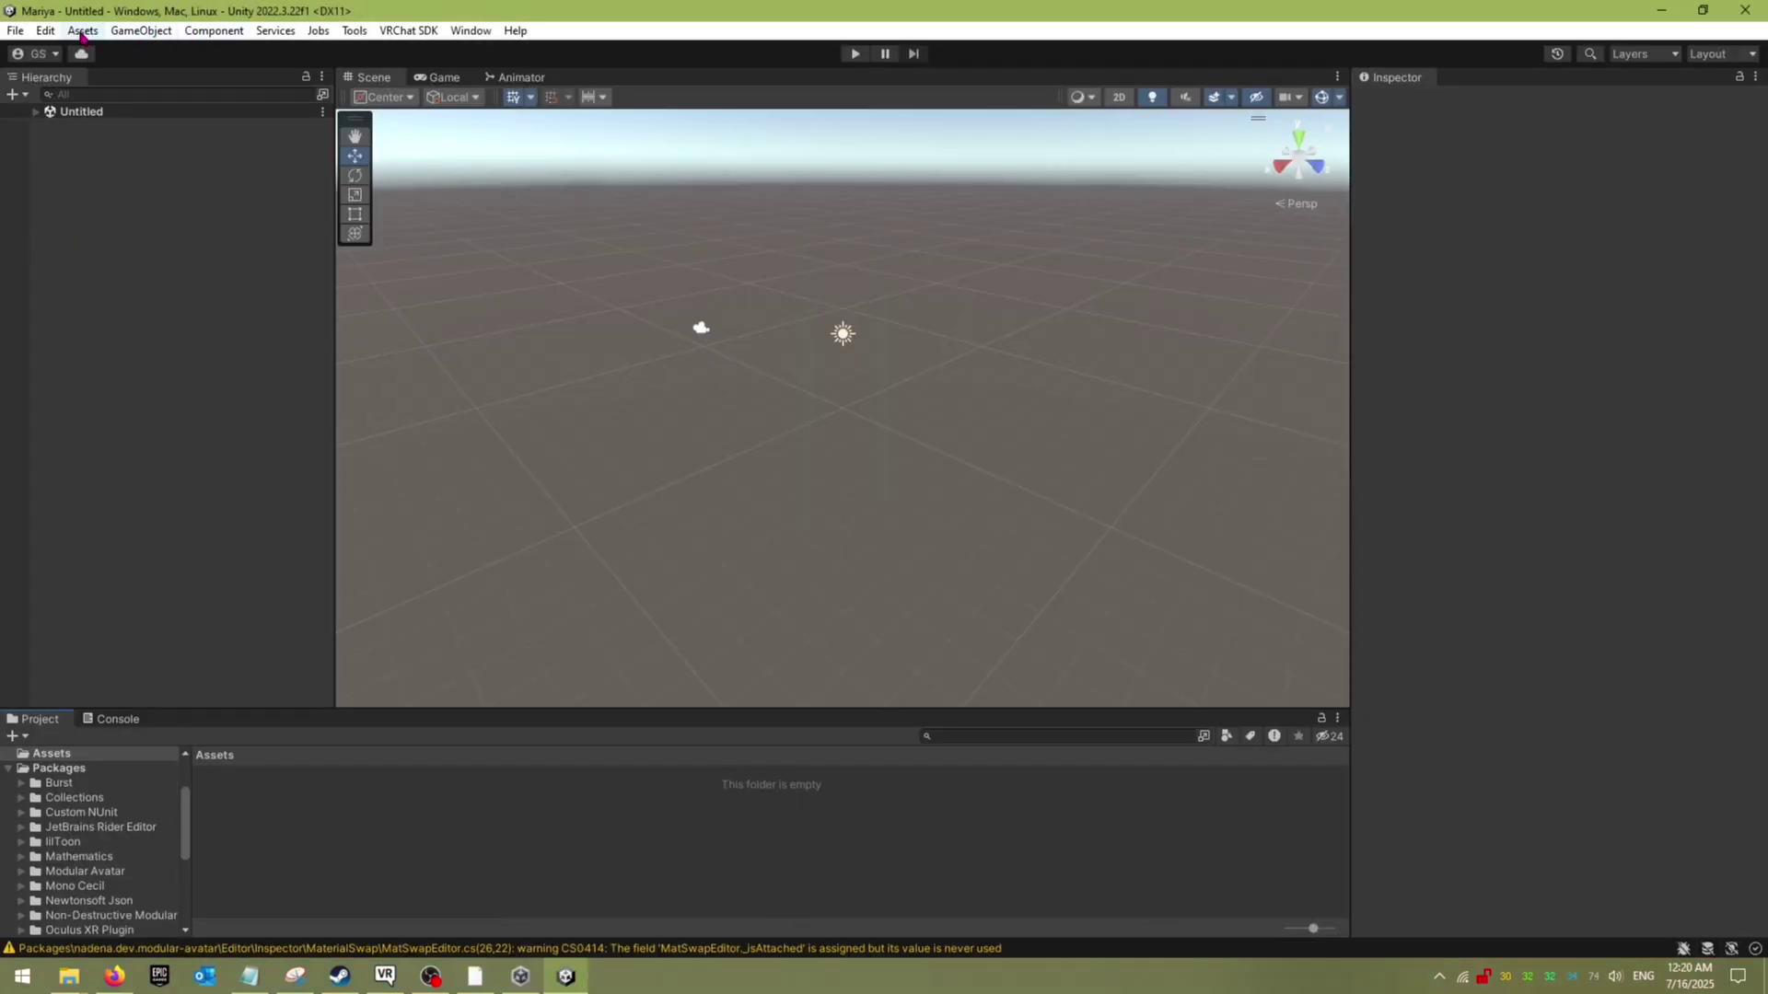
Step: Import the custom package Kou_Mariya_for_Shinano_Ver1.0.0 from the Resources folder with all its items
{"action": "left_click", "coordinate": [82, 30]}
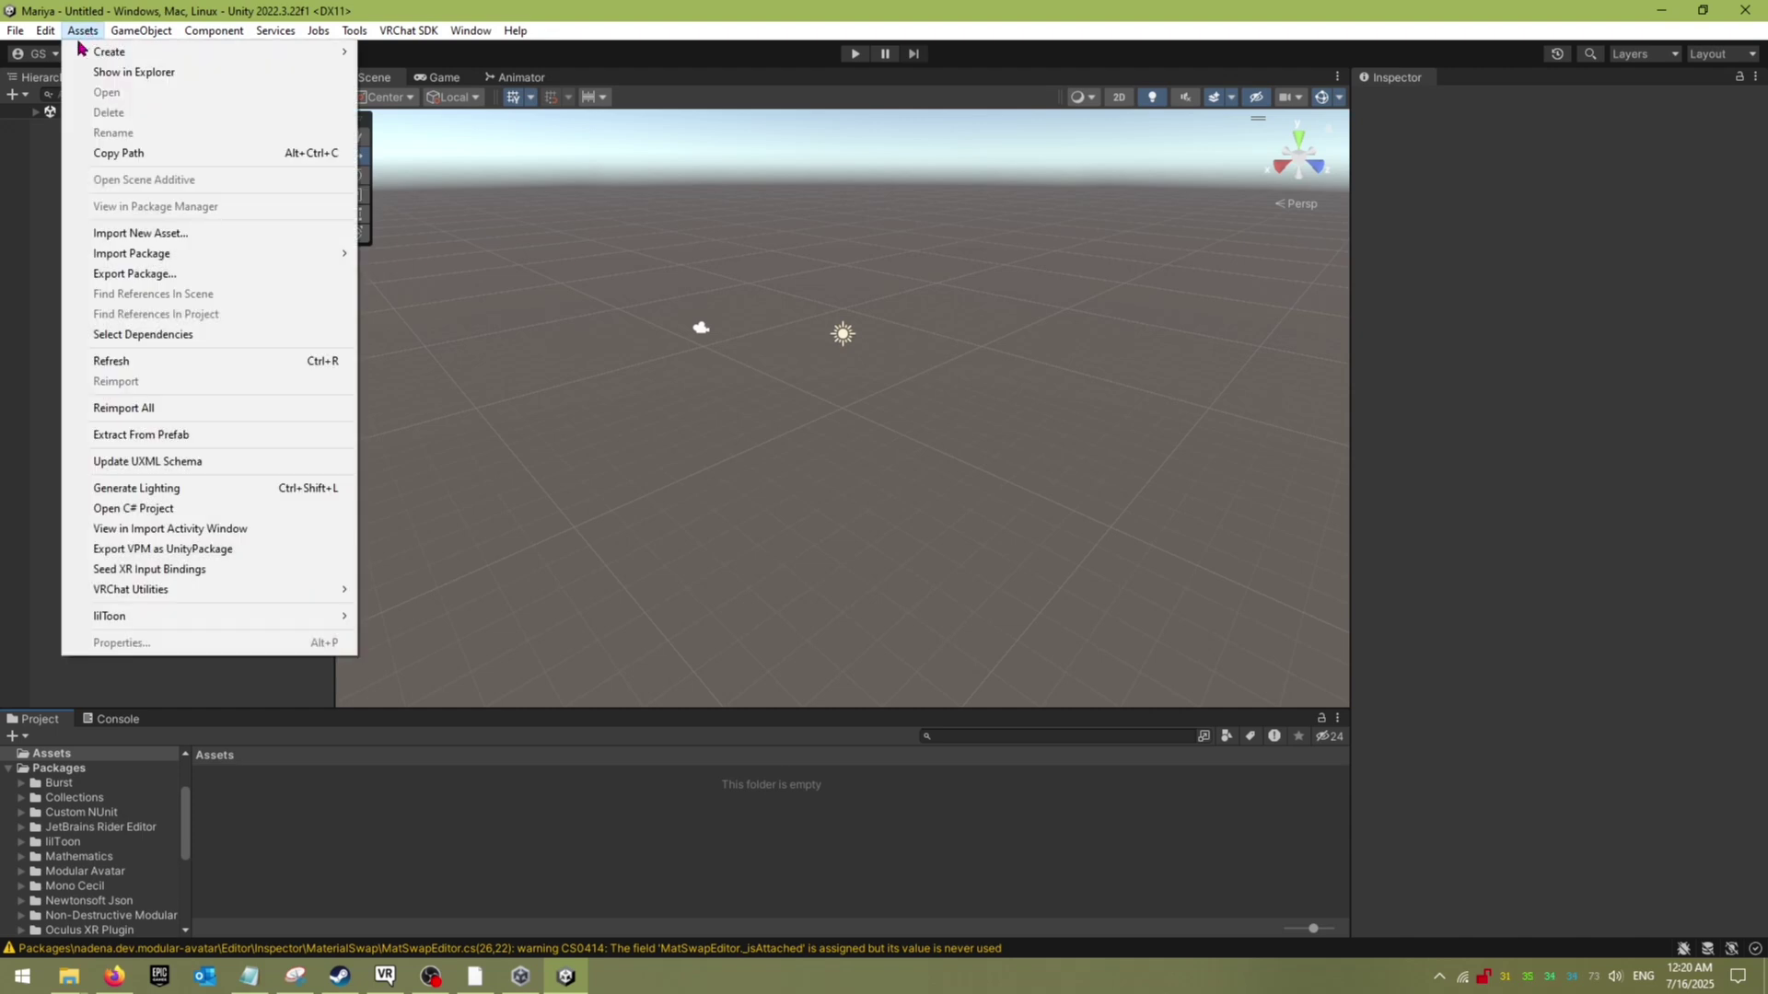
{"action": "mouse_move", "coordinate": [248, 253]}
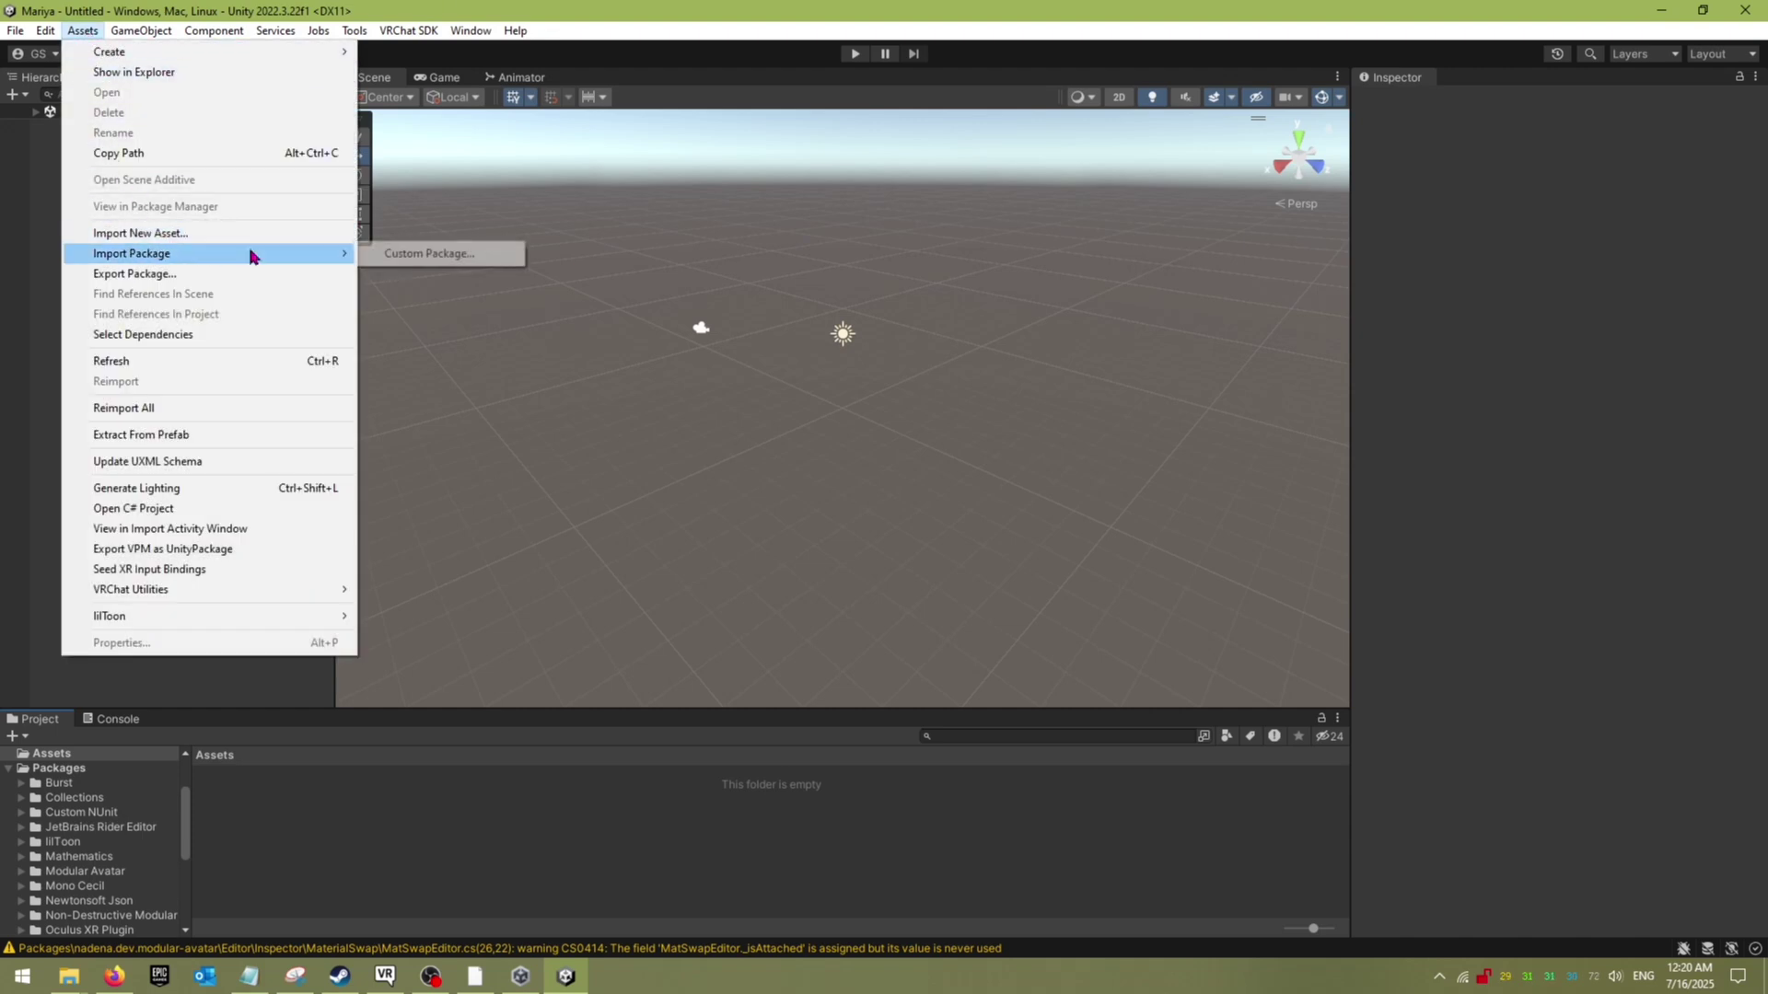
{"action": "left_click", "coordinate": [416, 254]}
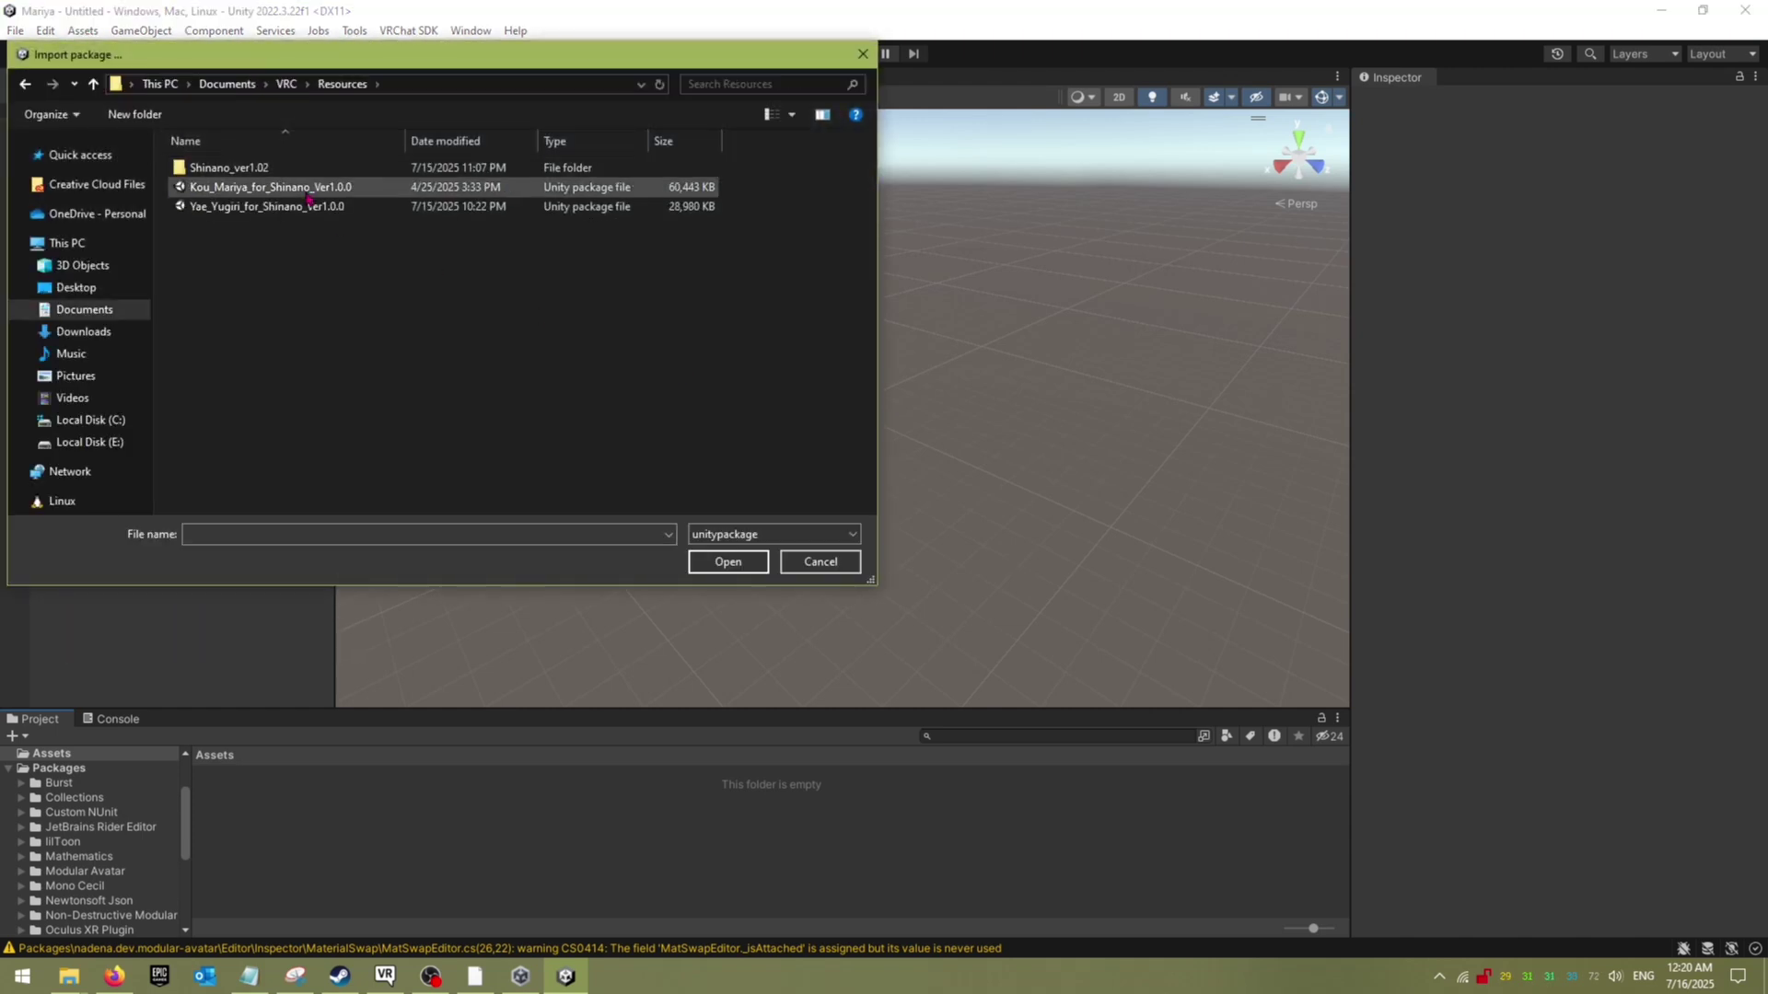
{"action": "left_click", "coordinate": [317, 186]}
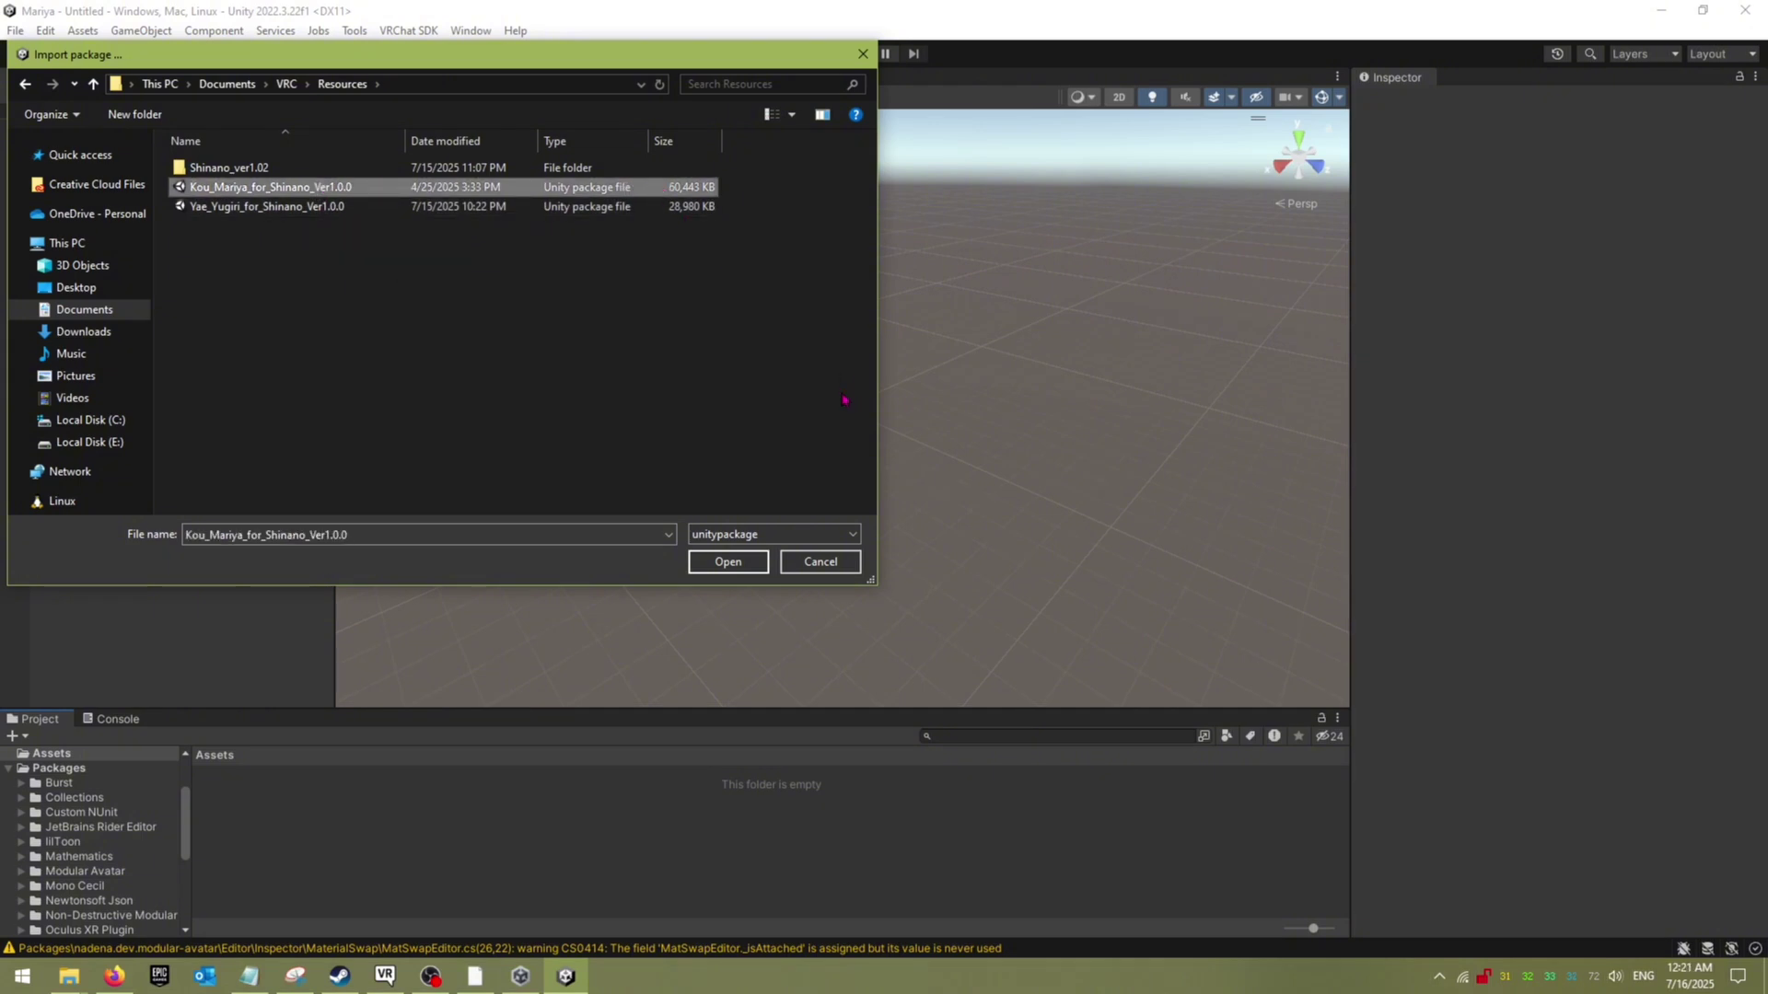
{"action": "left_click", "coordinate": [739, 565]}
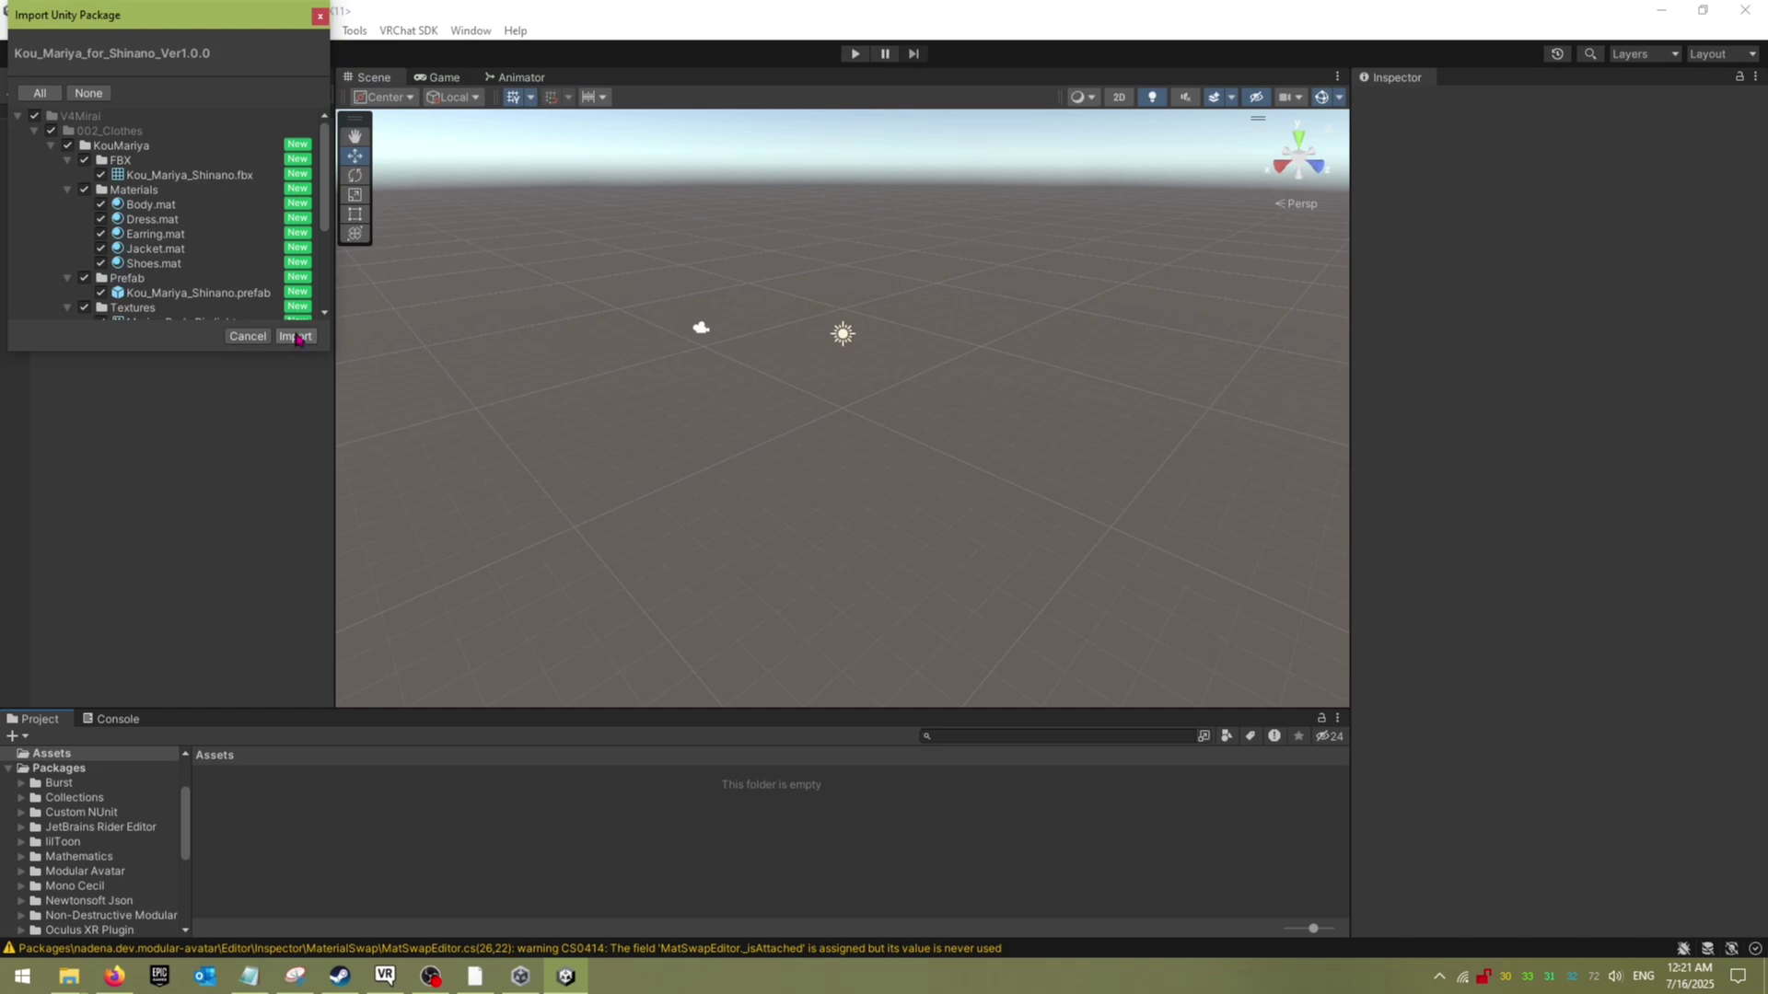
{"action": "left_click", "coordinate": [292, 336]}
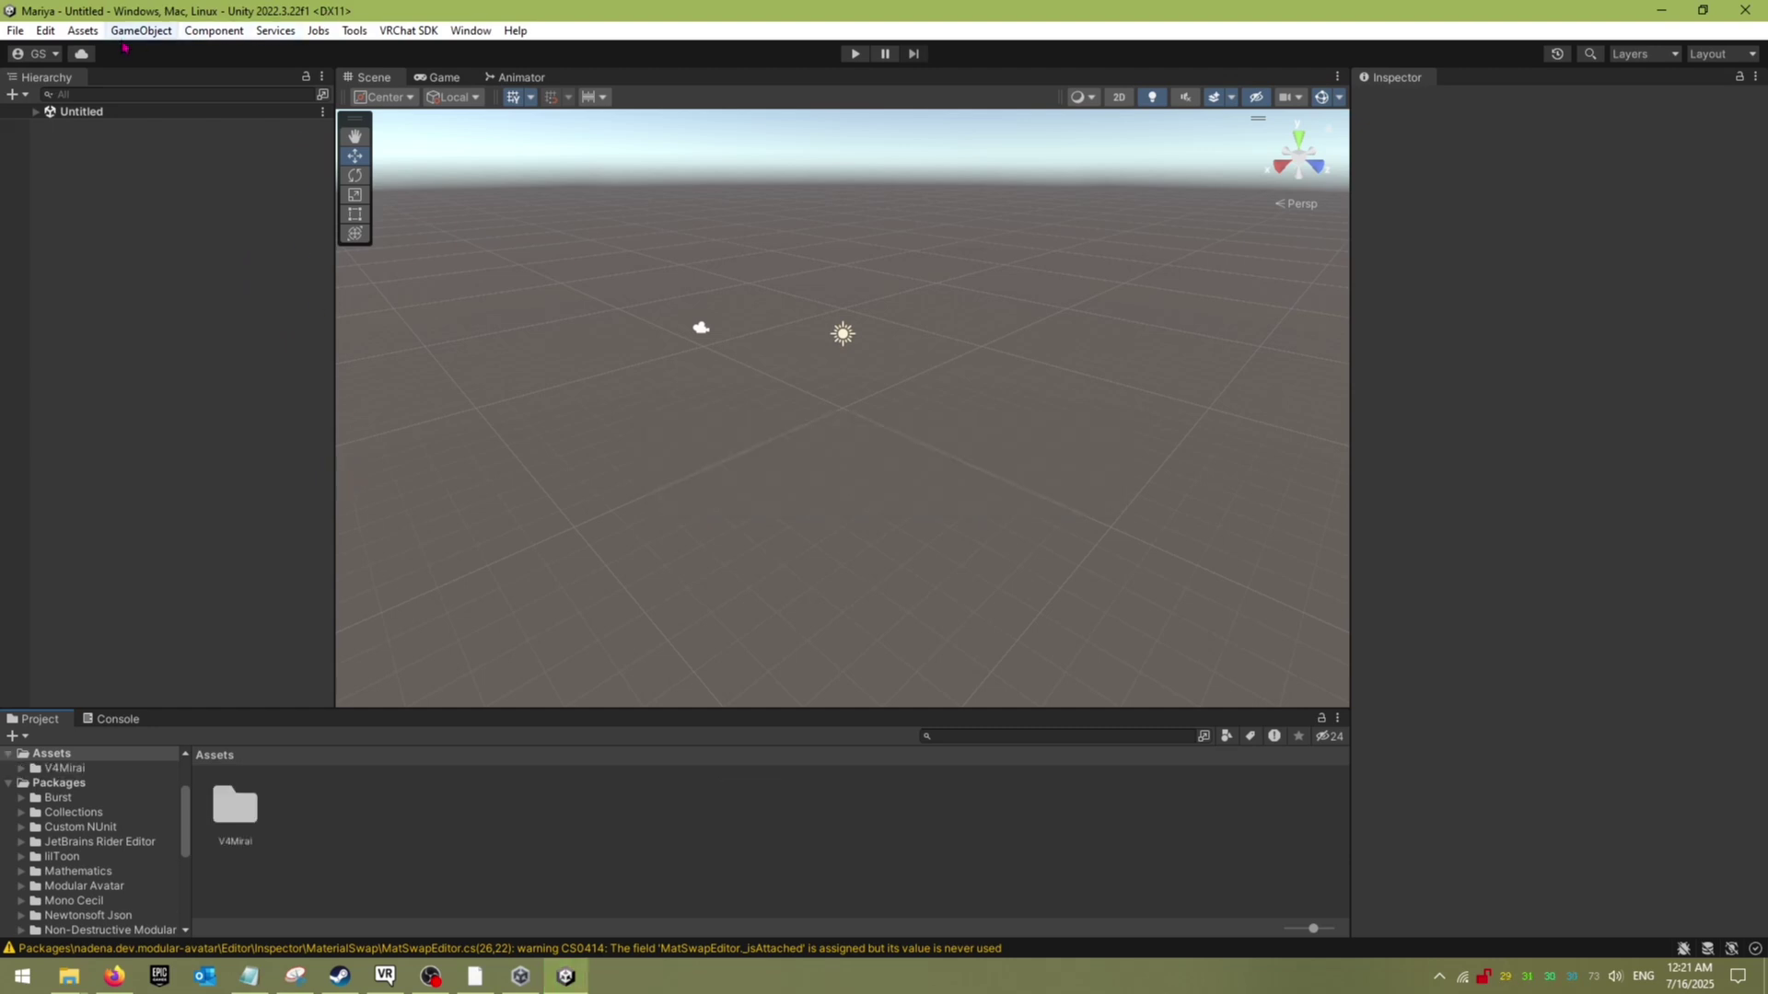
Step: Import the Shinano custom package from the Shinano_ver1.02 folder with all its items
{"action": "left_click", "coordinate": [82, 31]}
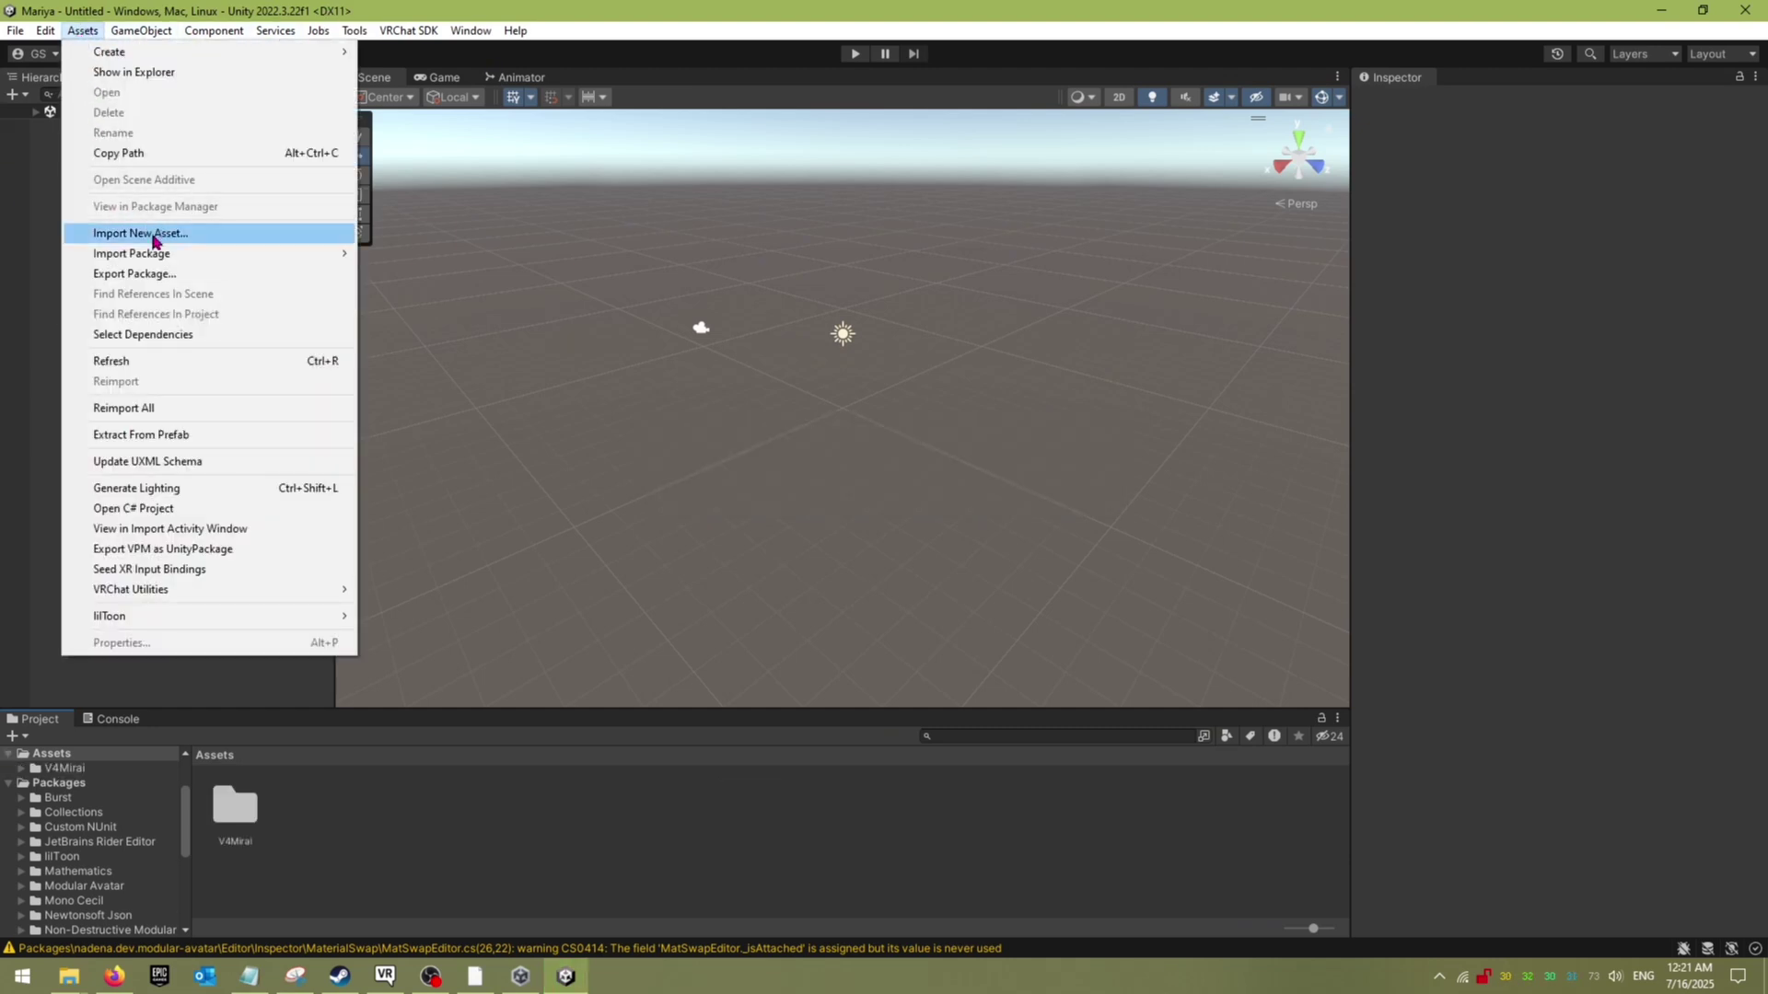
{"action": "left_click", "coordinate": [391, 255]}
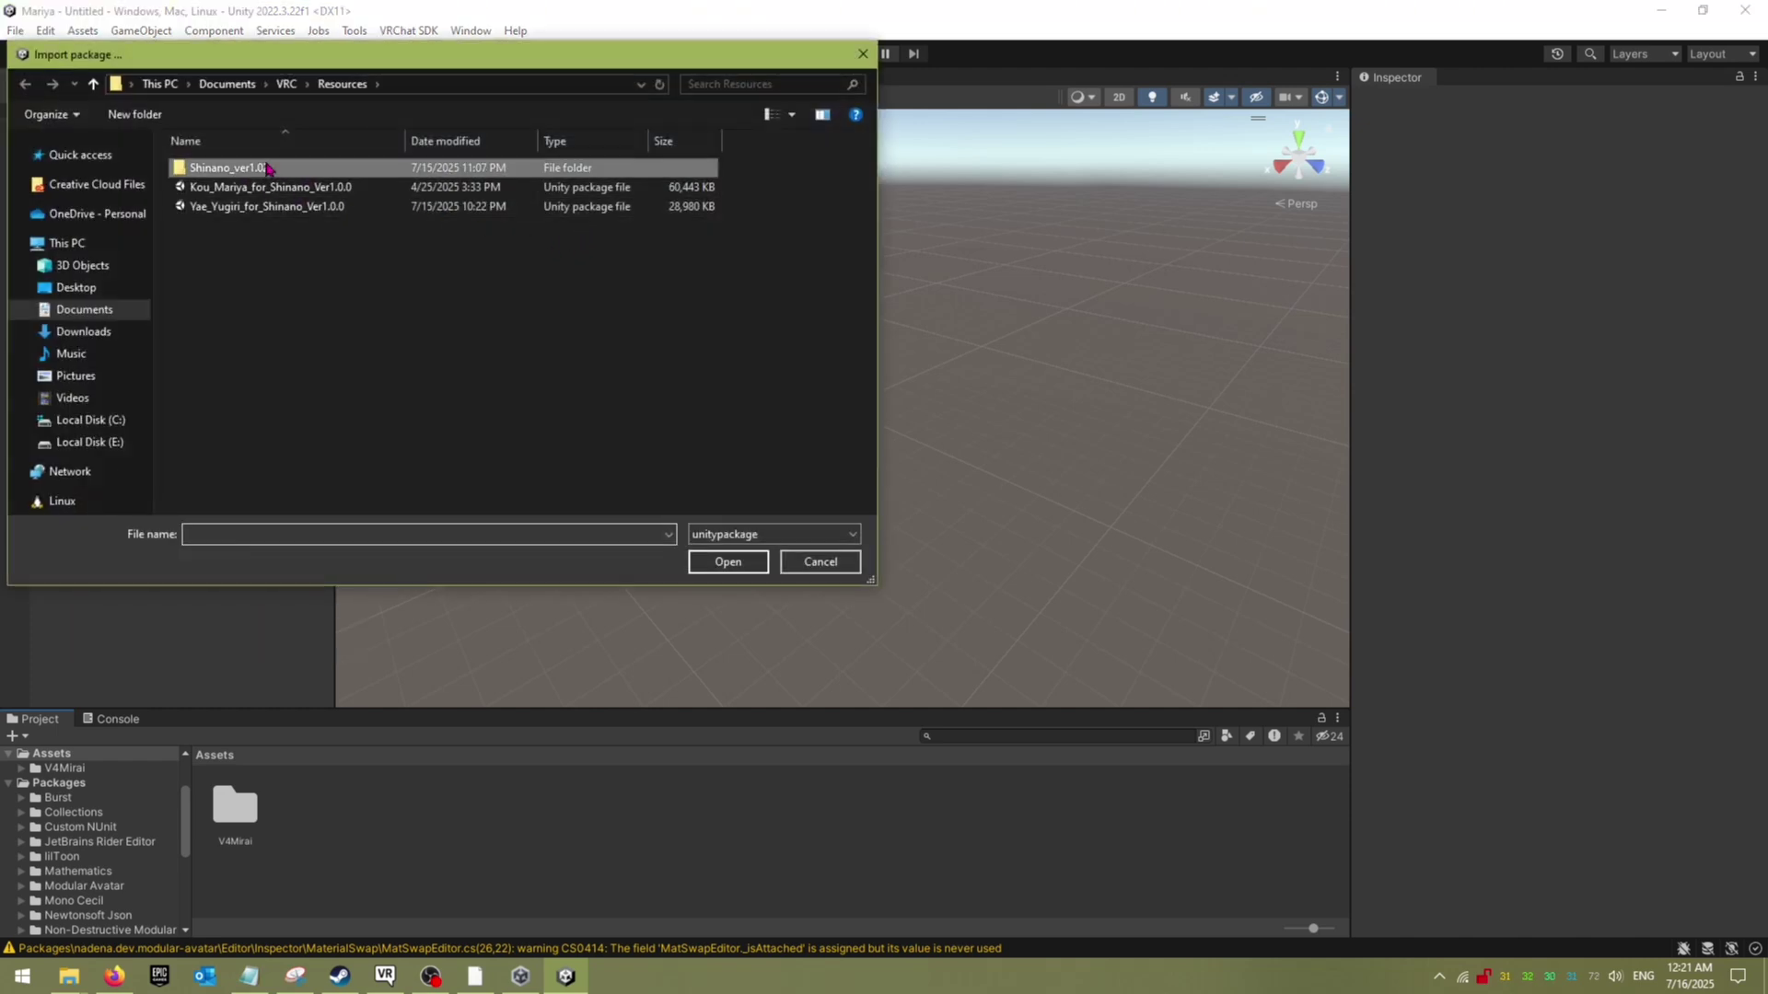
{"action": "double_click", "coordinate": [332, 167]}
{"action": "left_click", "coordinate": [293, 265]}
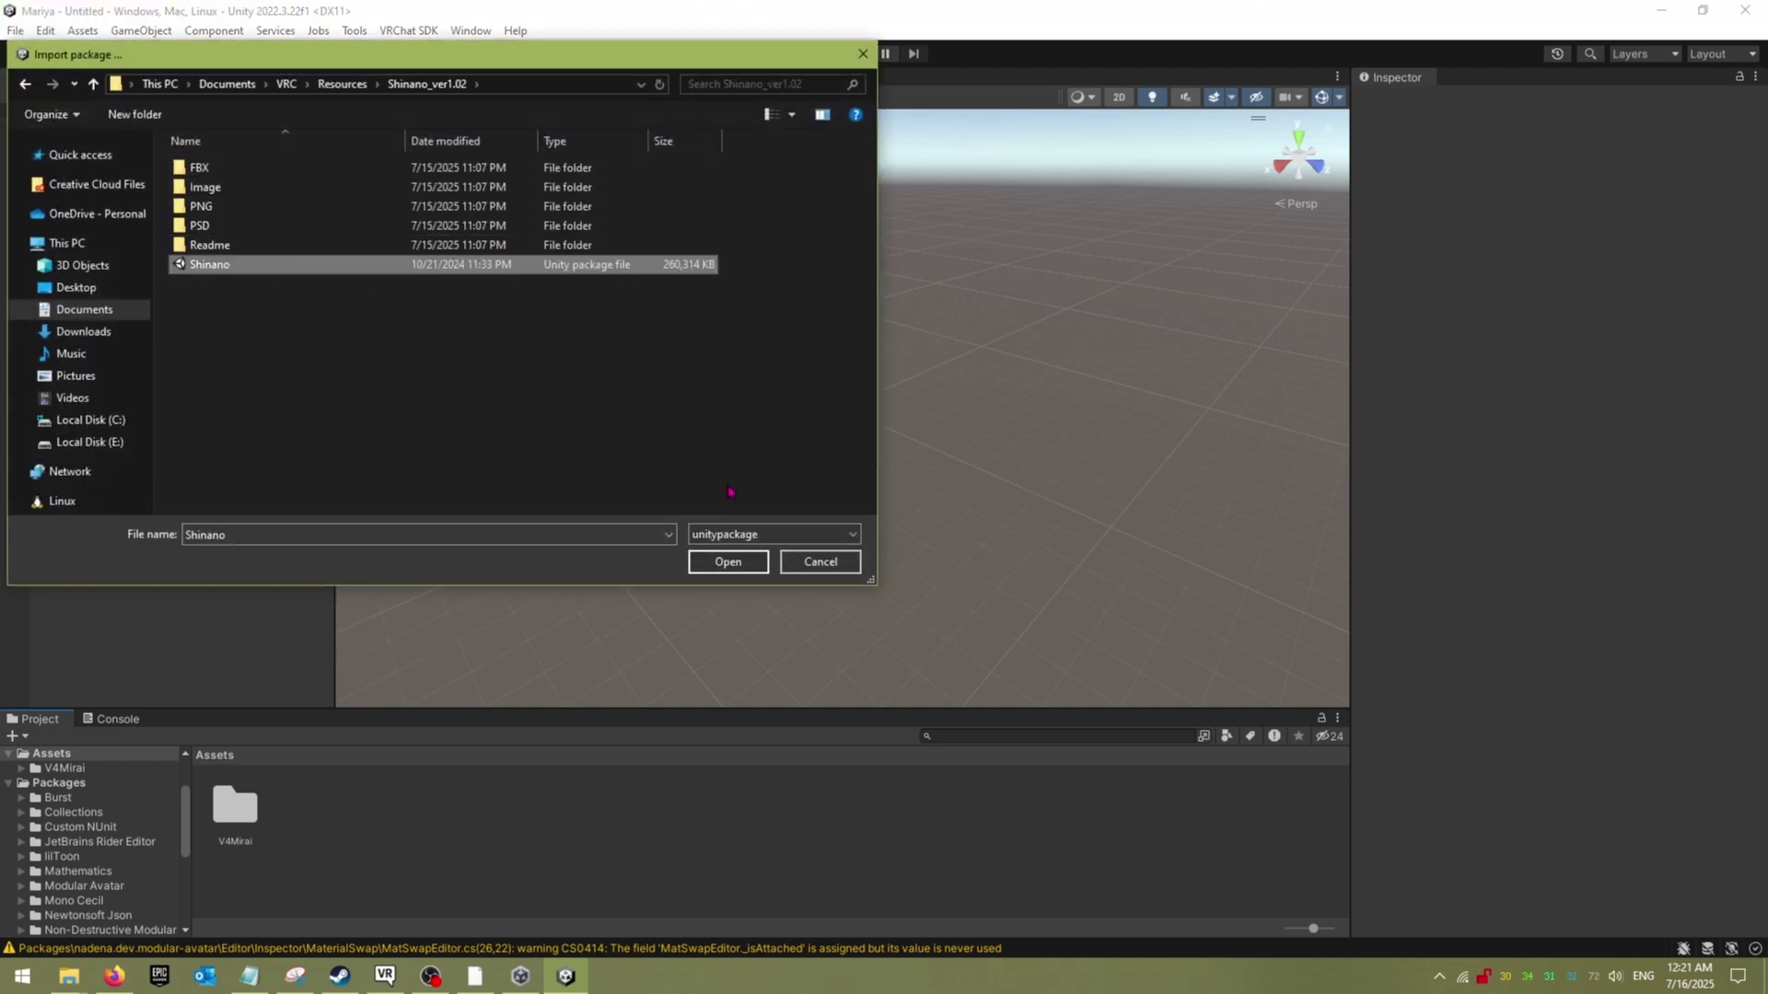
{"action": "left_click", "coordinate": [722, 555]}
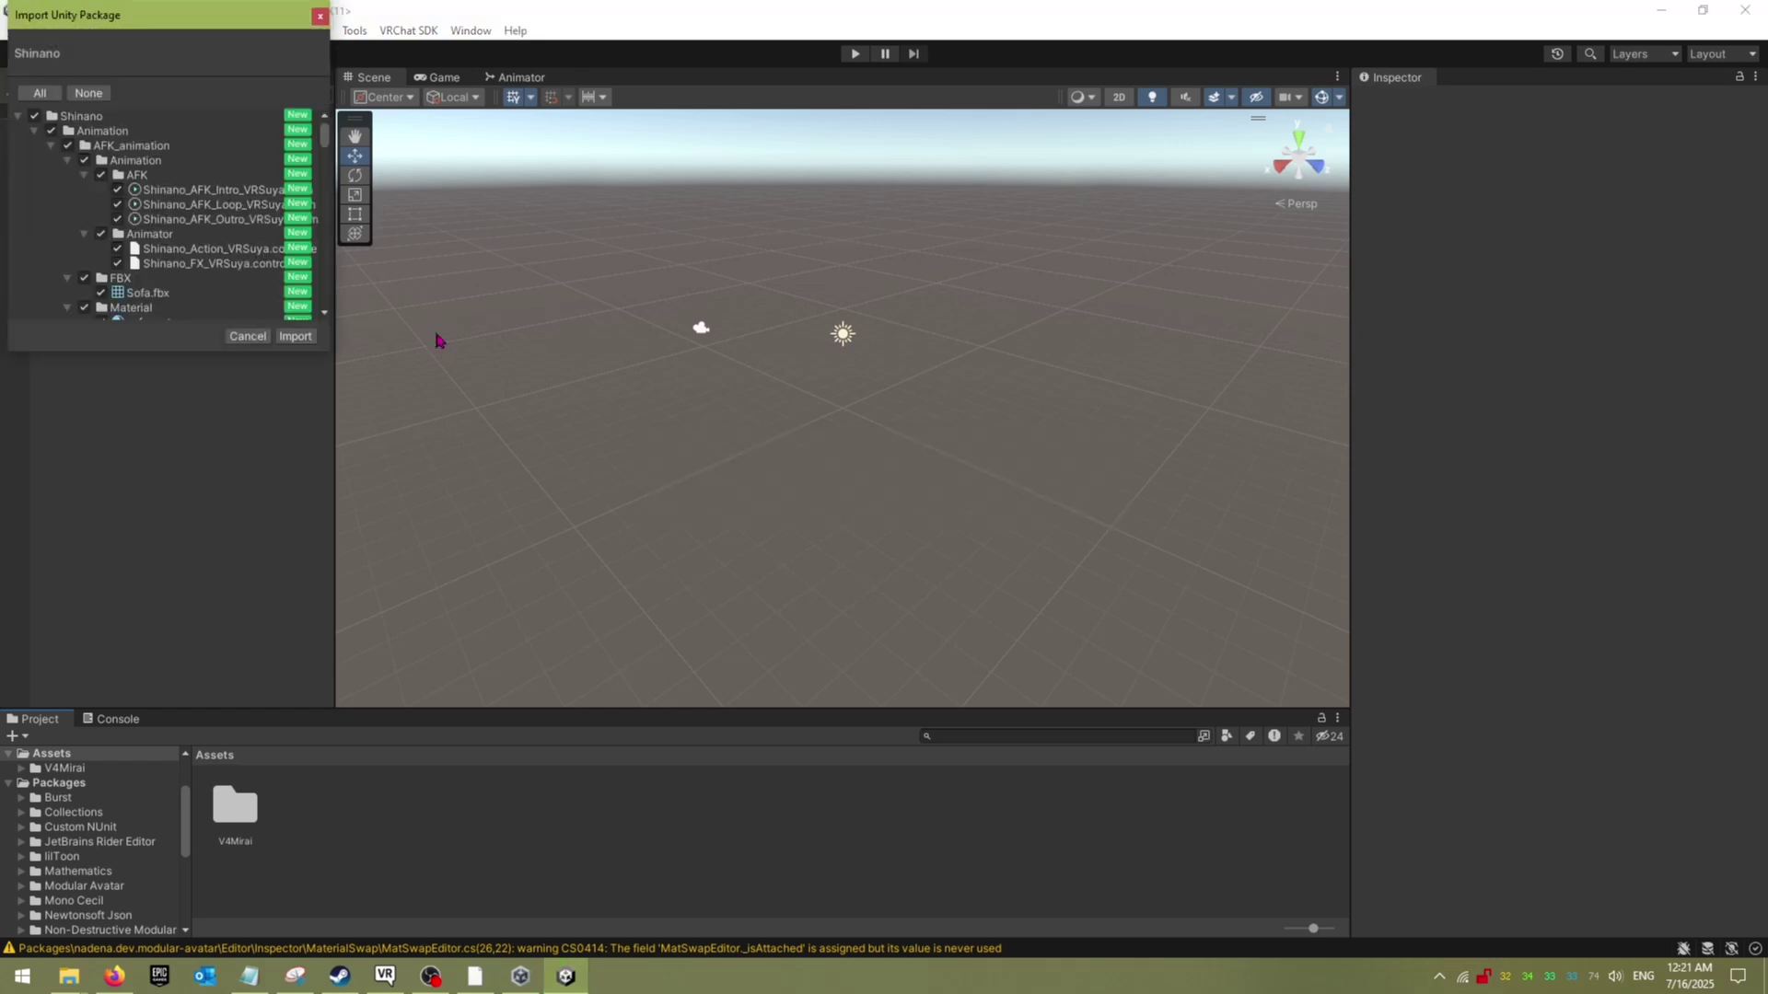
{"action": "left_click", "coordinate": [296, 336]}
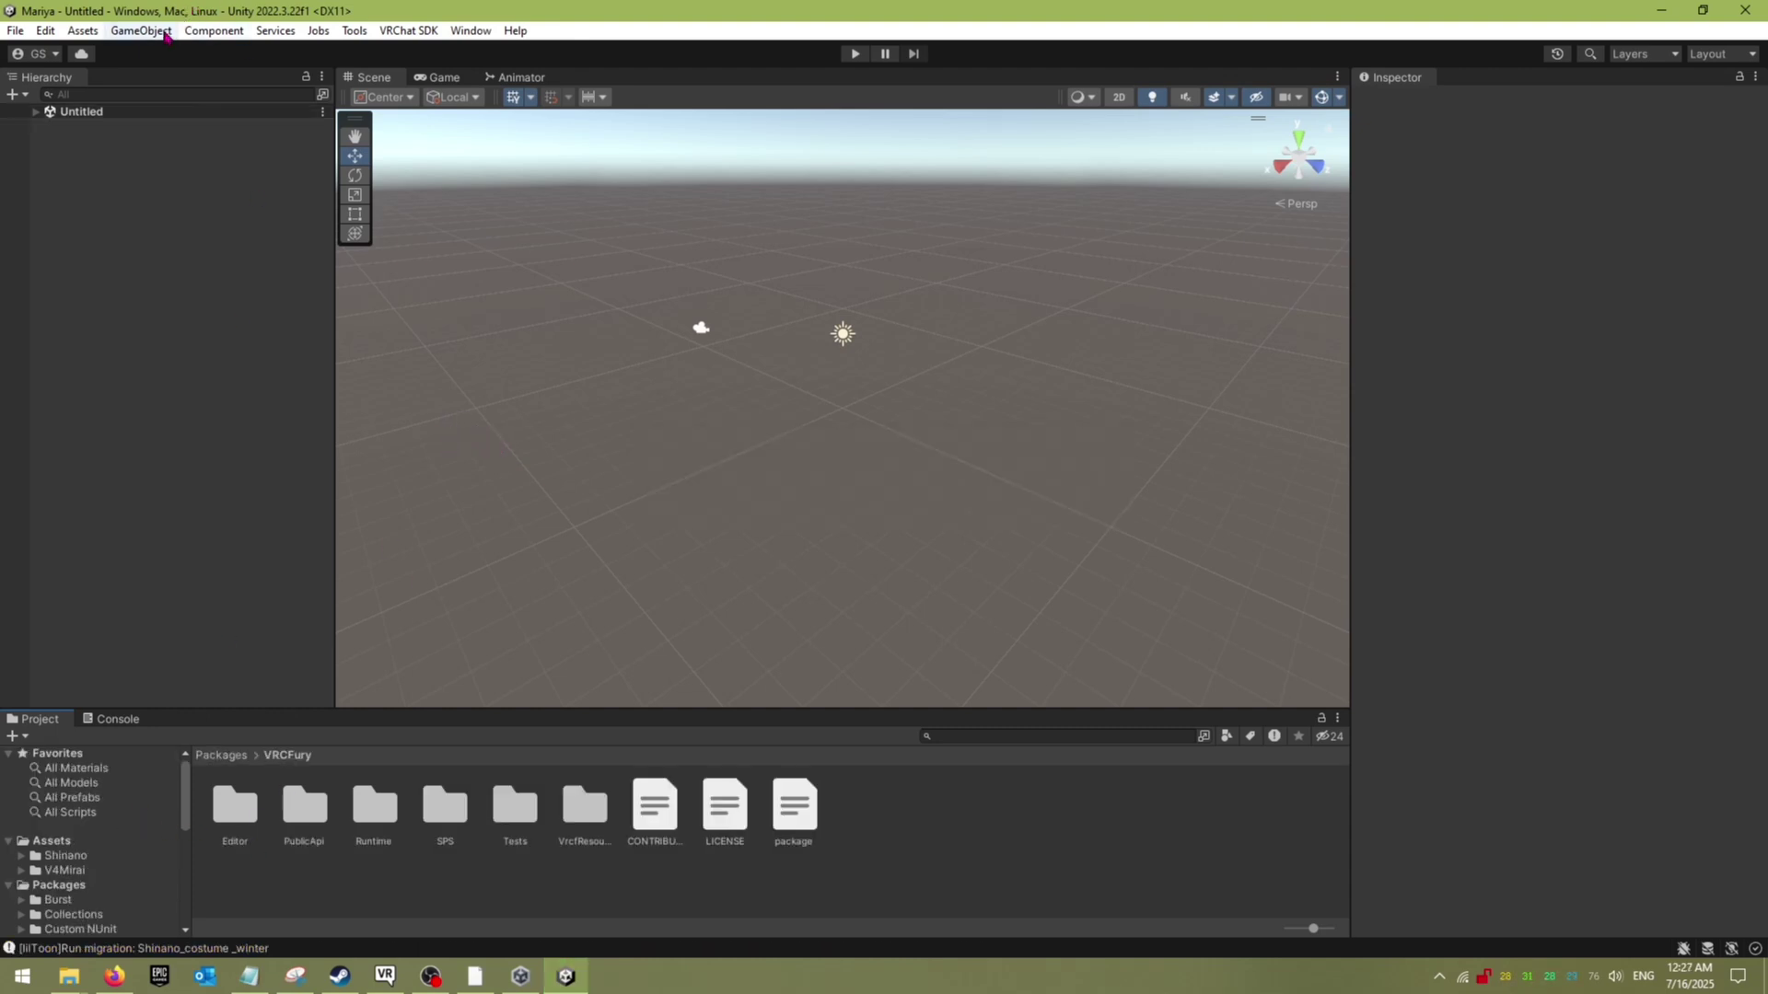
Step: Import the GoLoco.v.1.8.6u custom package from the folder of the same name in Resources
{"action": "left_click", "coordinate": [84, 31]}
{"action": "mouse_move", "coordinate": [257, 254]}
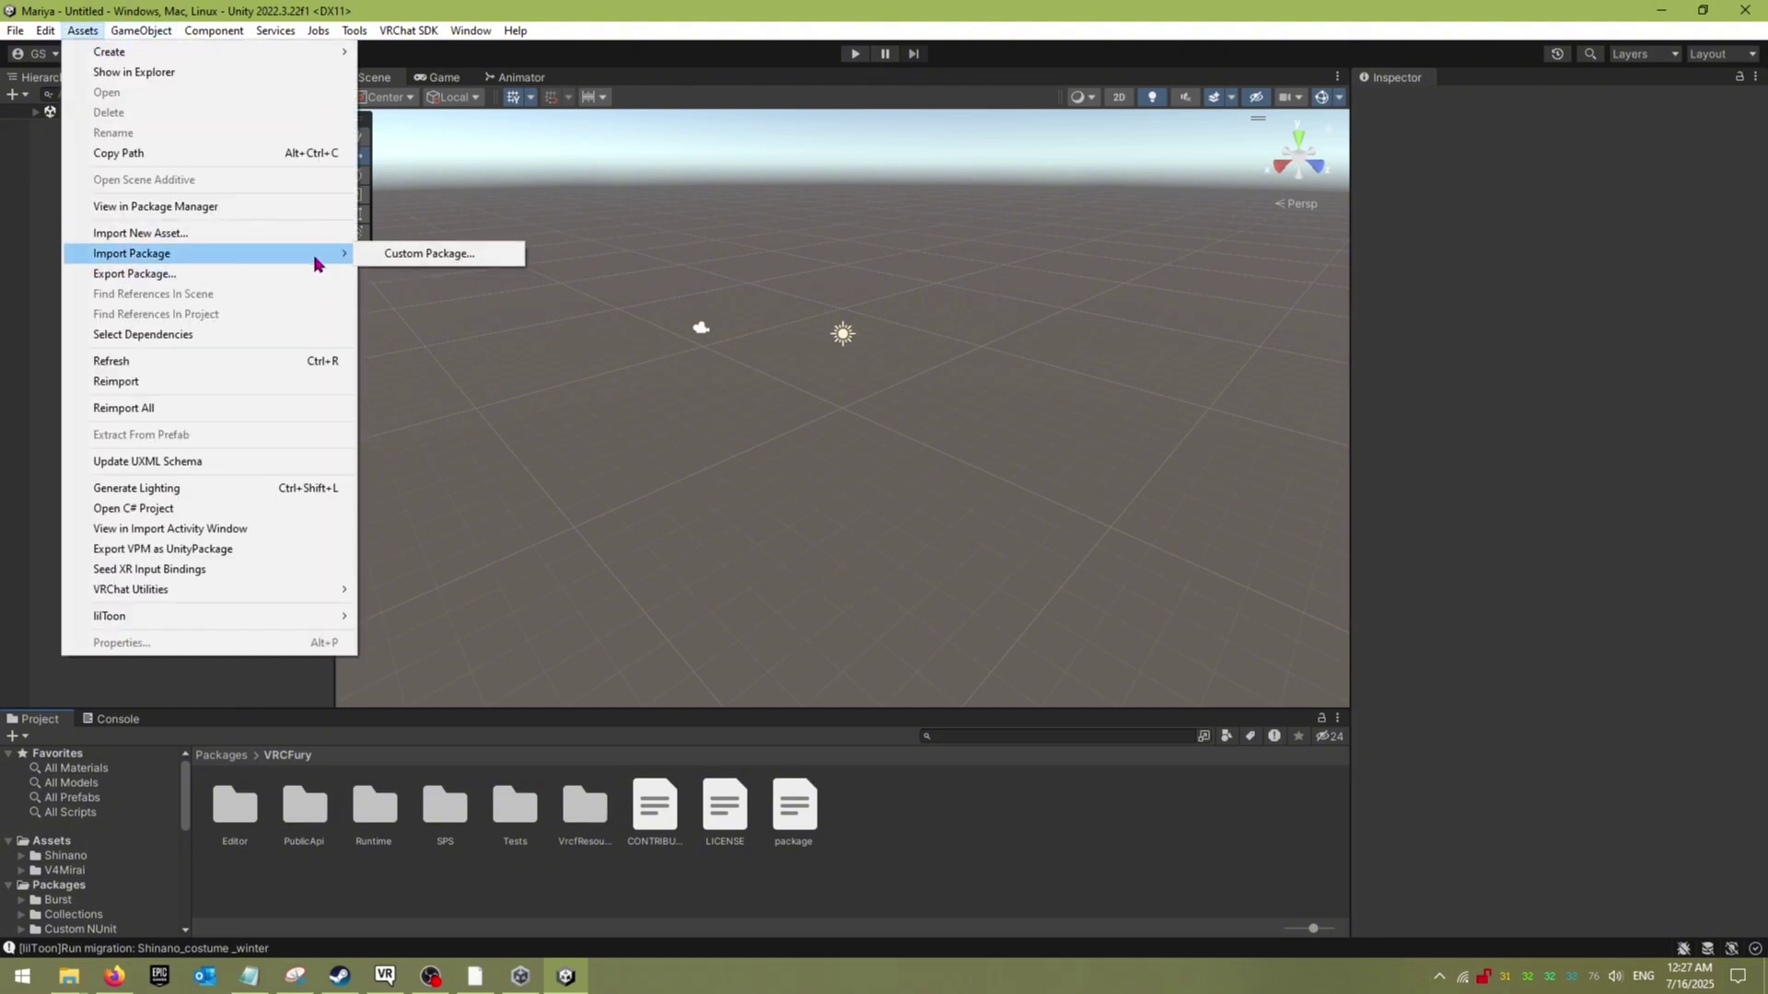
{"action": "left_click", "coordinate": [360, 254]}
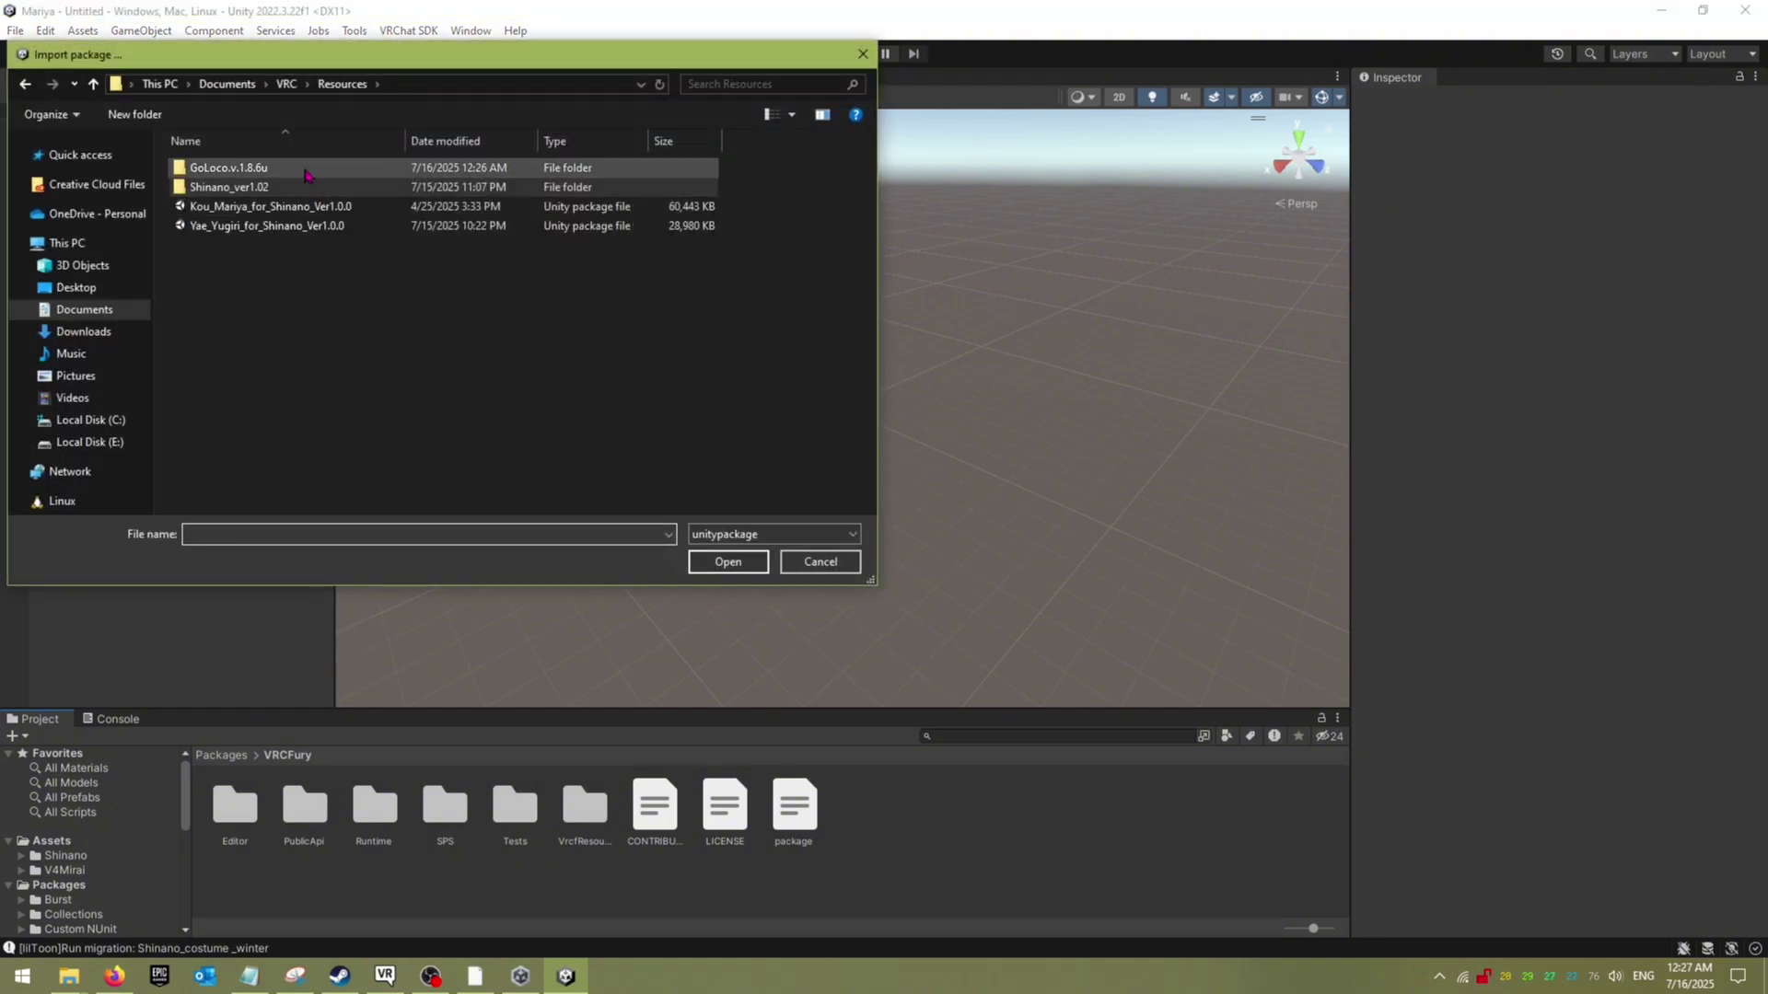
{"action": "double_click", "coordinate": [307, 168]}
{"action": "left_click", "coordinate": [276, 168]}
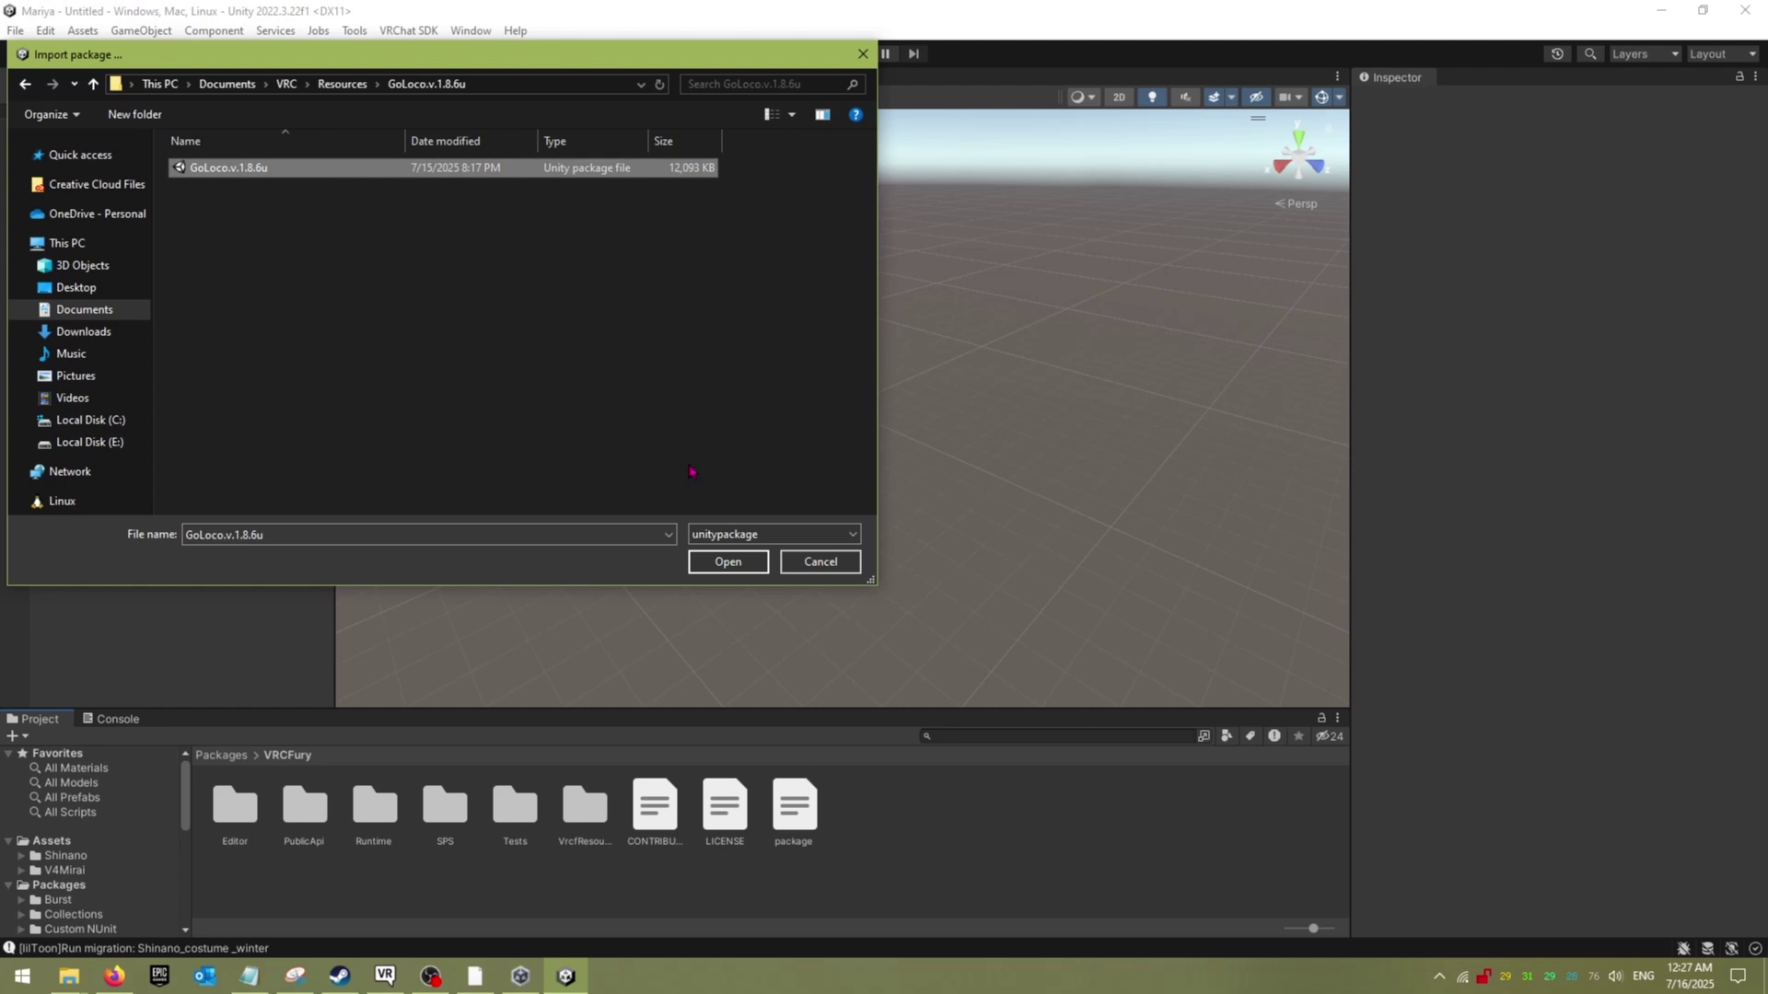
{"action": "left_click", "coordinate": [700, 561]}
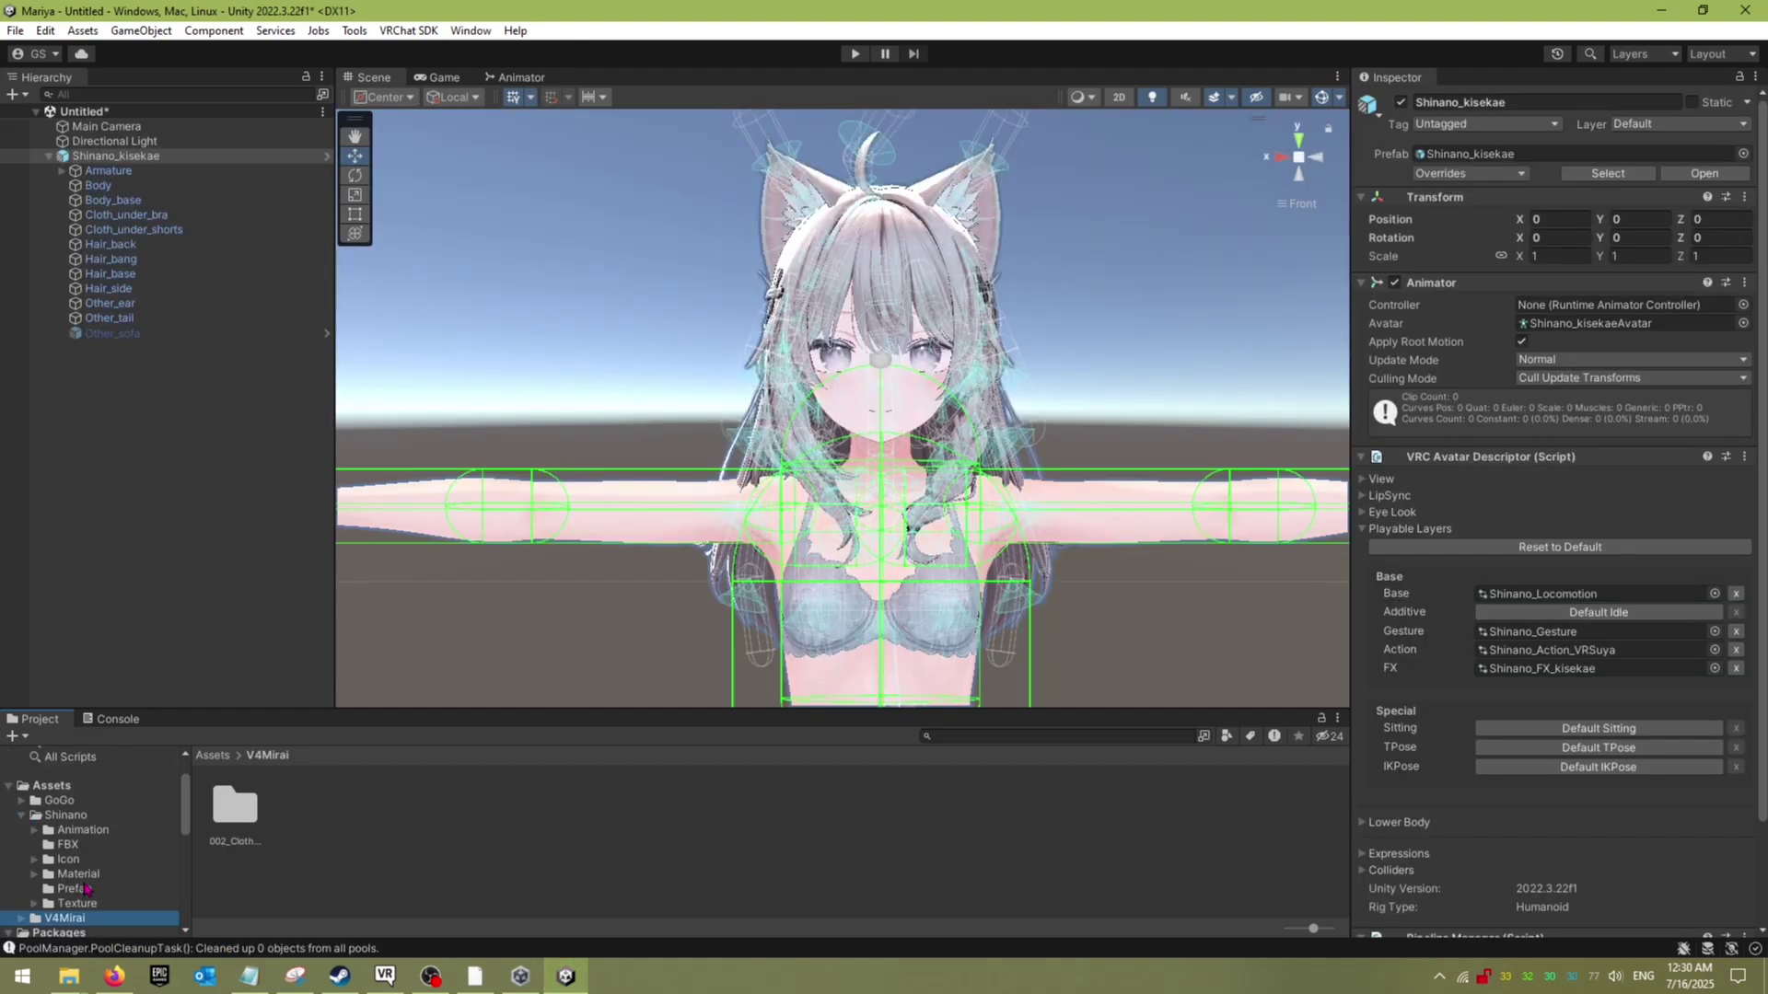
Step: Add the Kou_Mariya_Shinano prefab from V4Mirai/002_Clothes/KouMariya/Prefab to the scene as a child of Shinano_kisekae
{"action": "scroll", "coordinate": [75, 870], "scroll_direction": "down", "scroll_amount": 3}
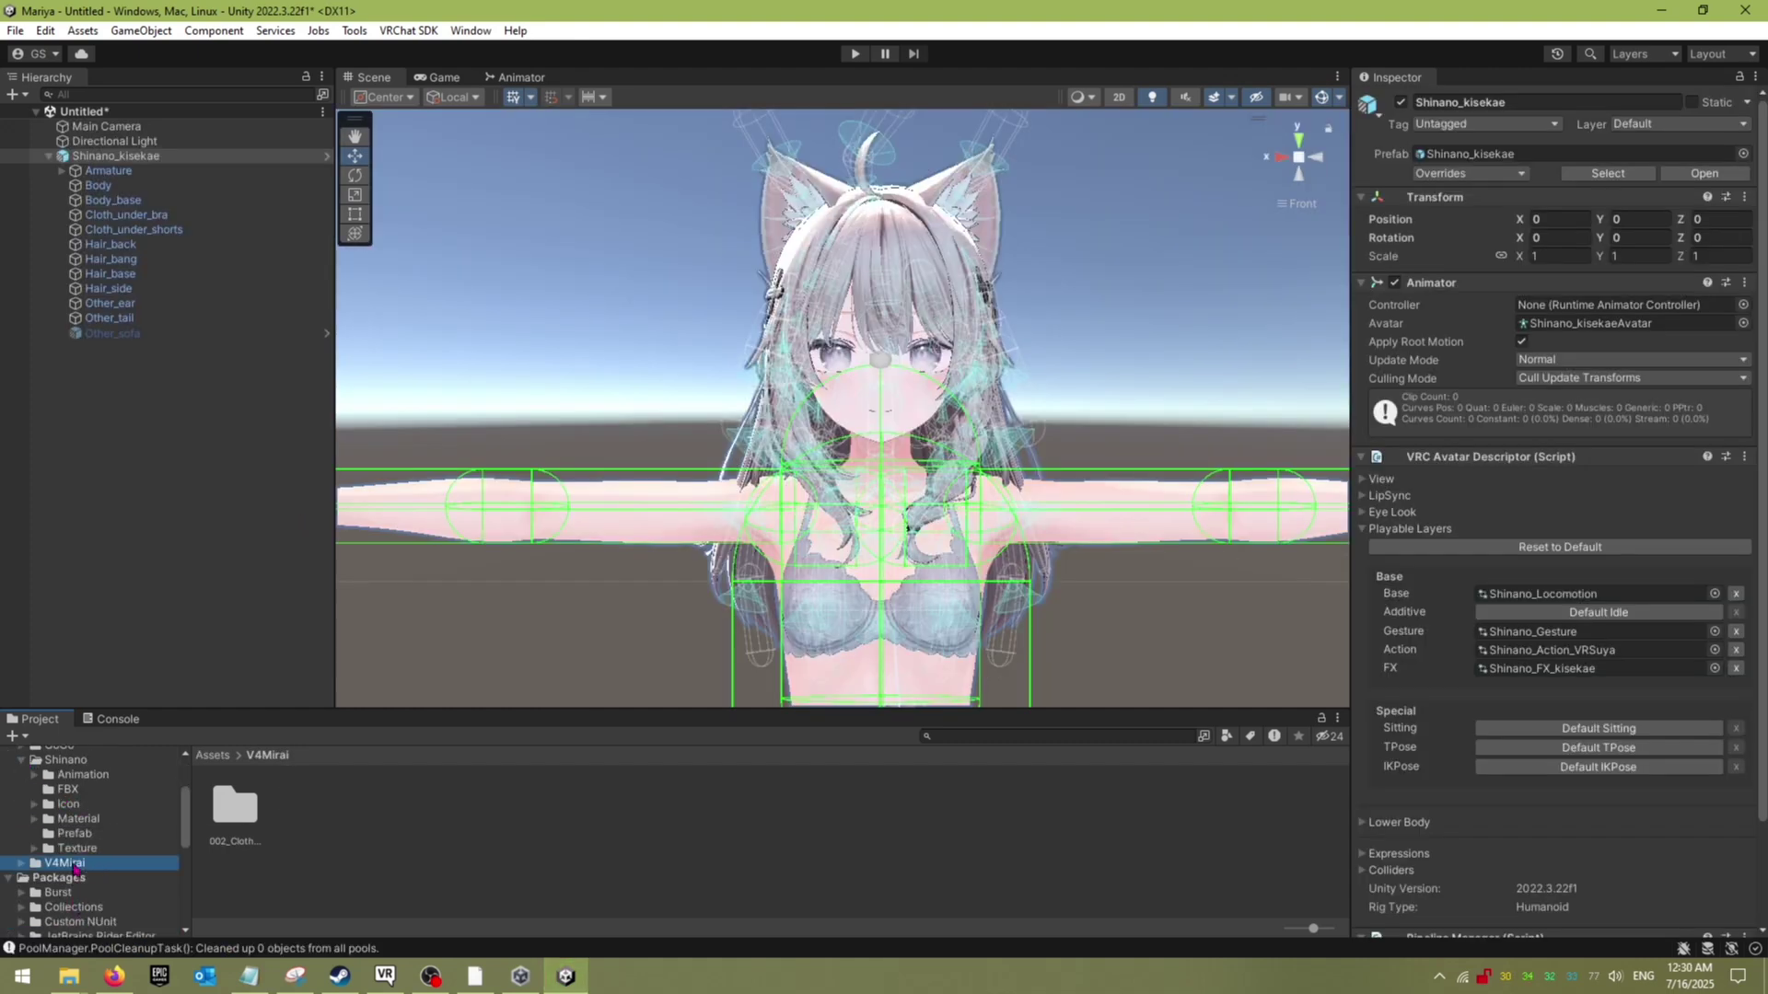
{"action": "left_click", "coordinate": [238, 810]}
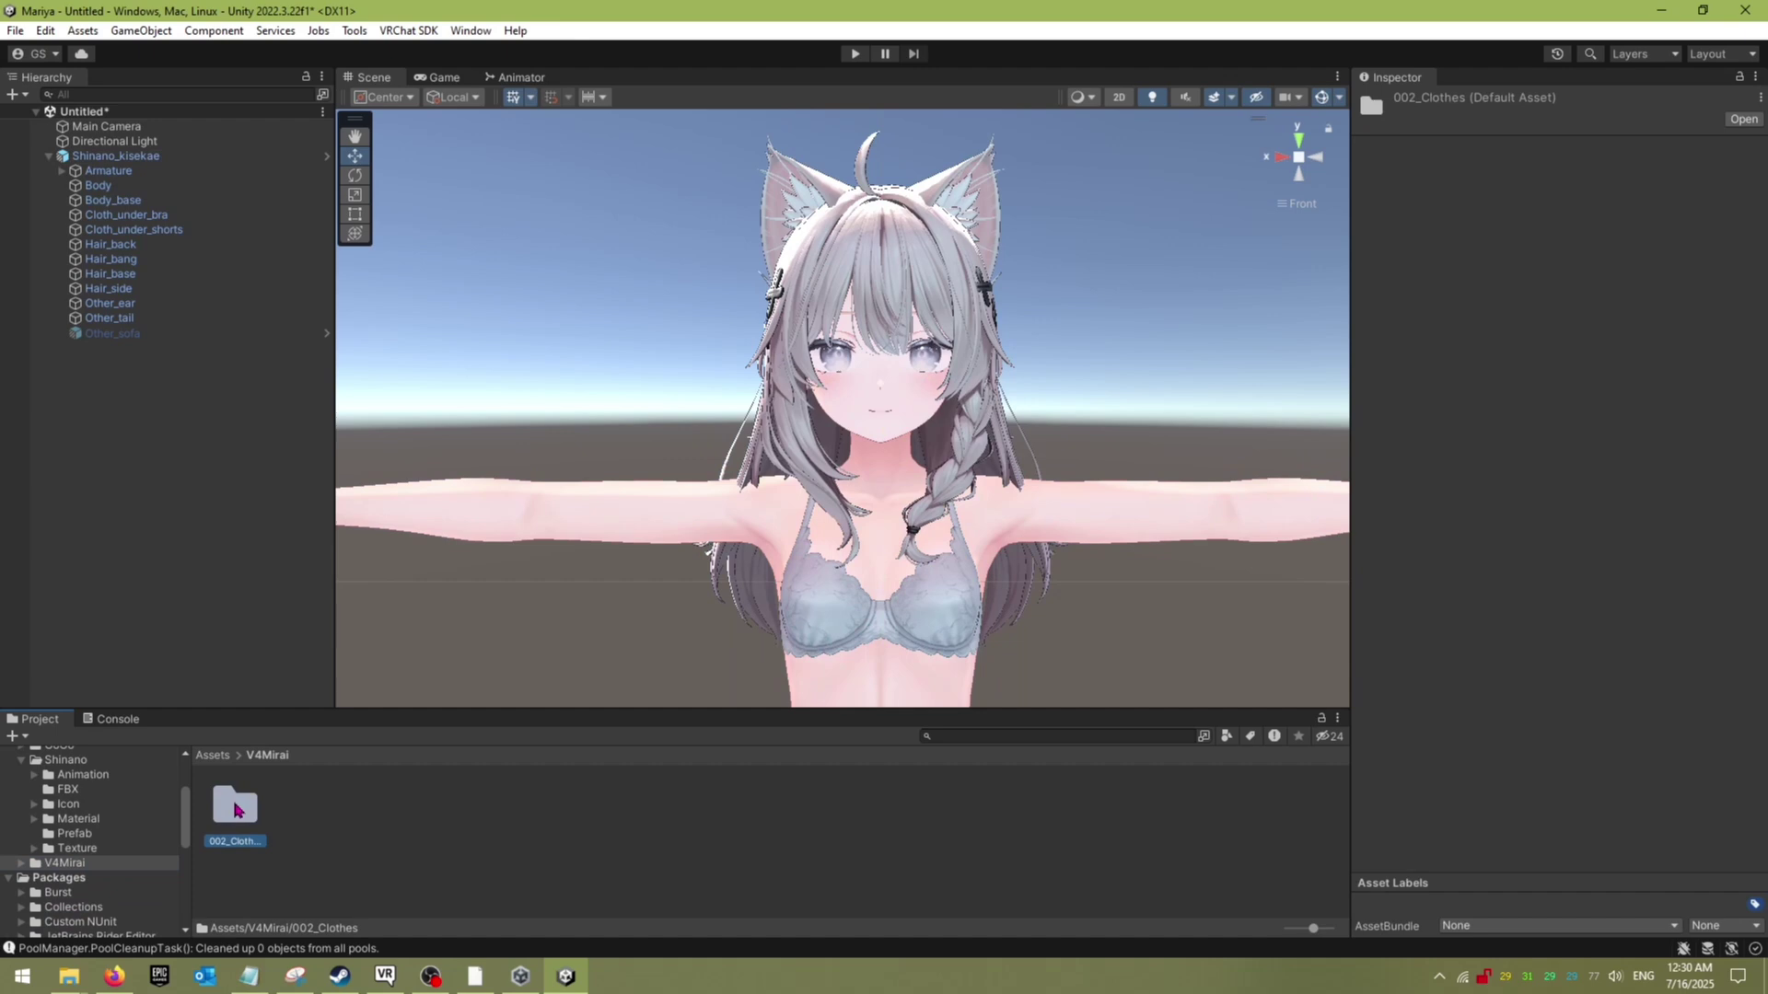
{"action": "double_click", "coordinate": [236, 808]}
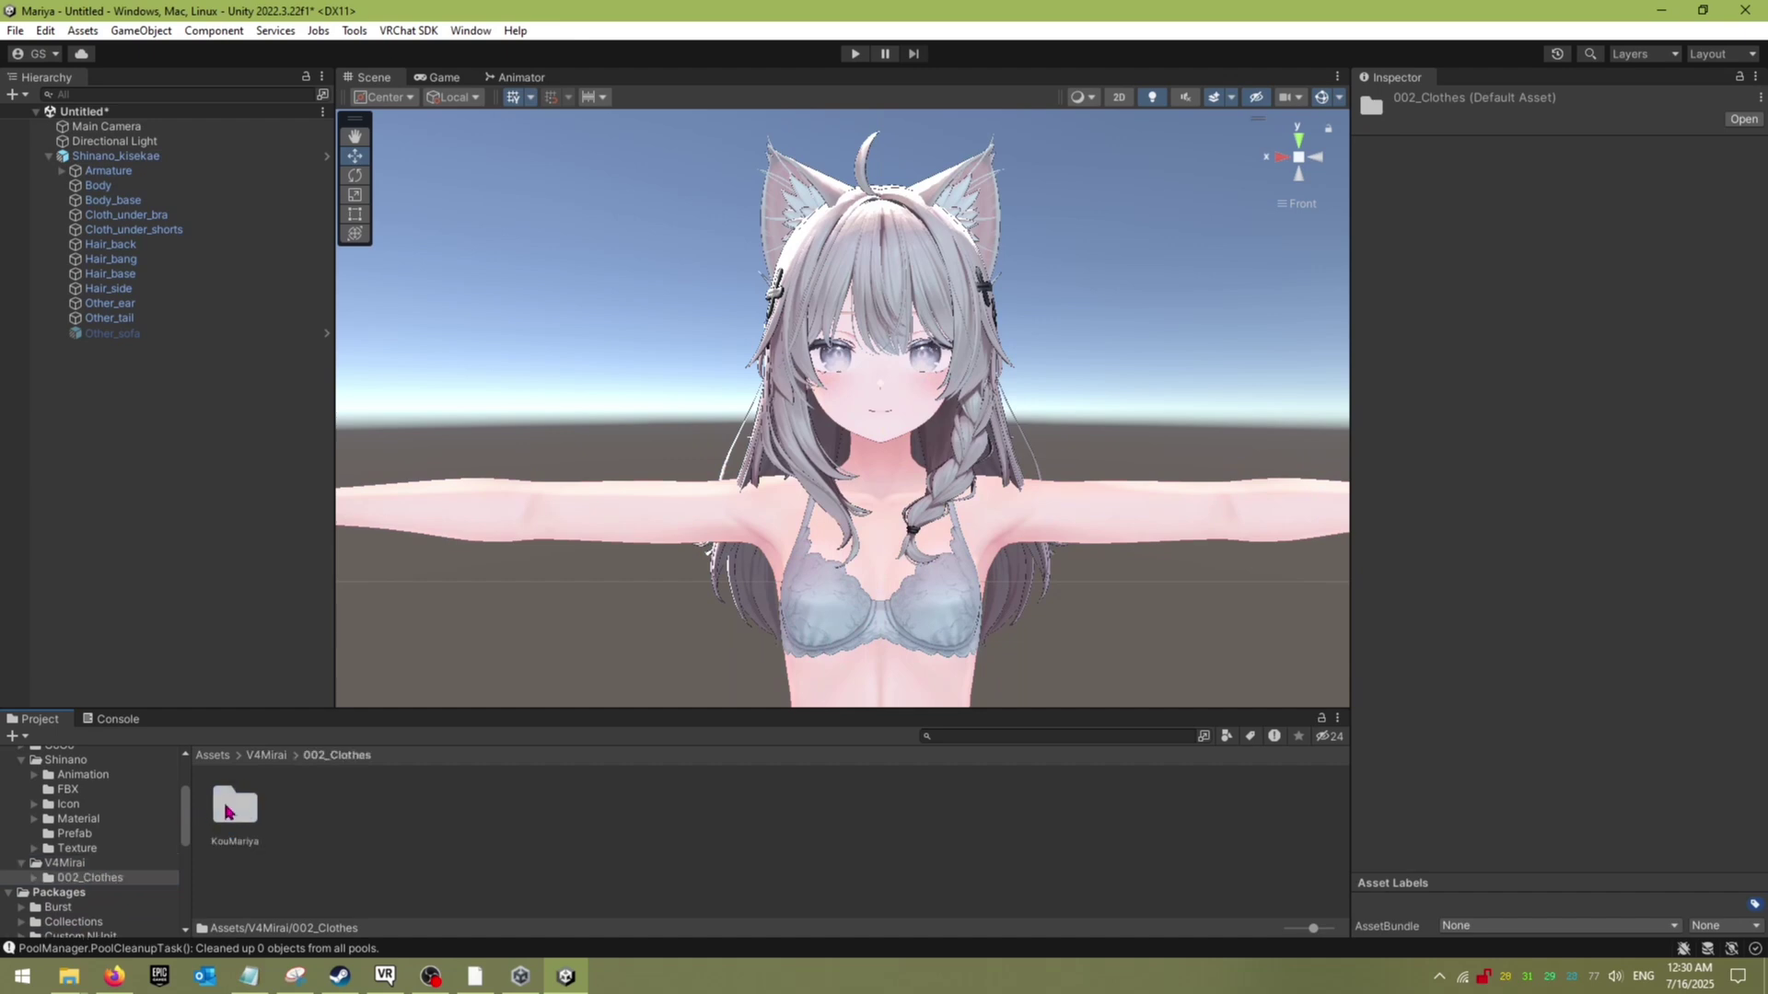
{"action": "double_click", "coordinate": [236, 808]}
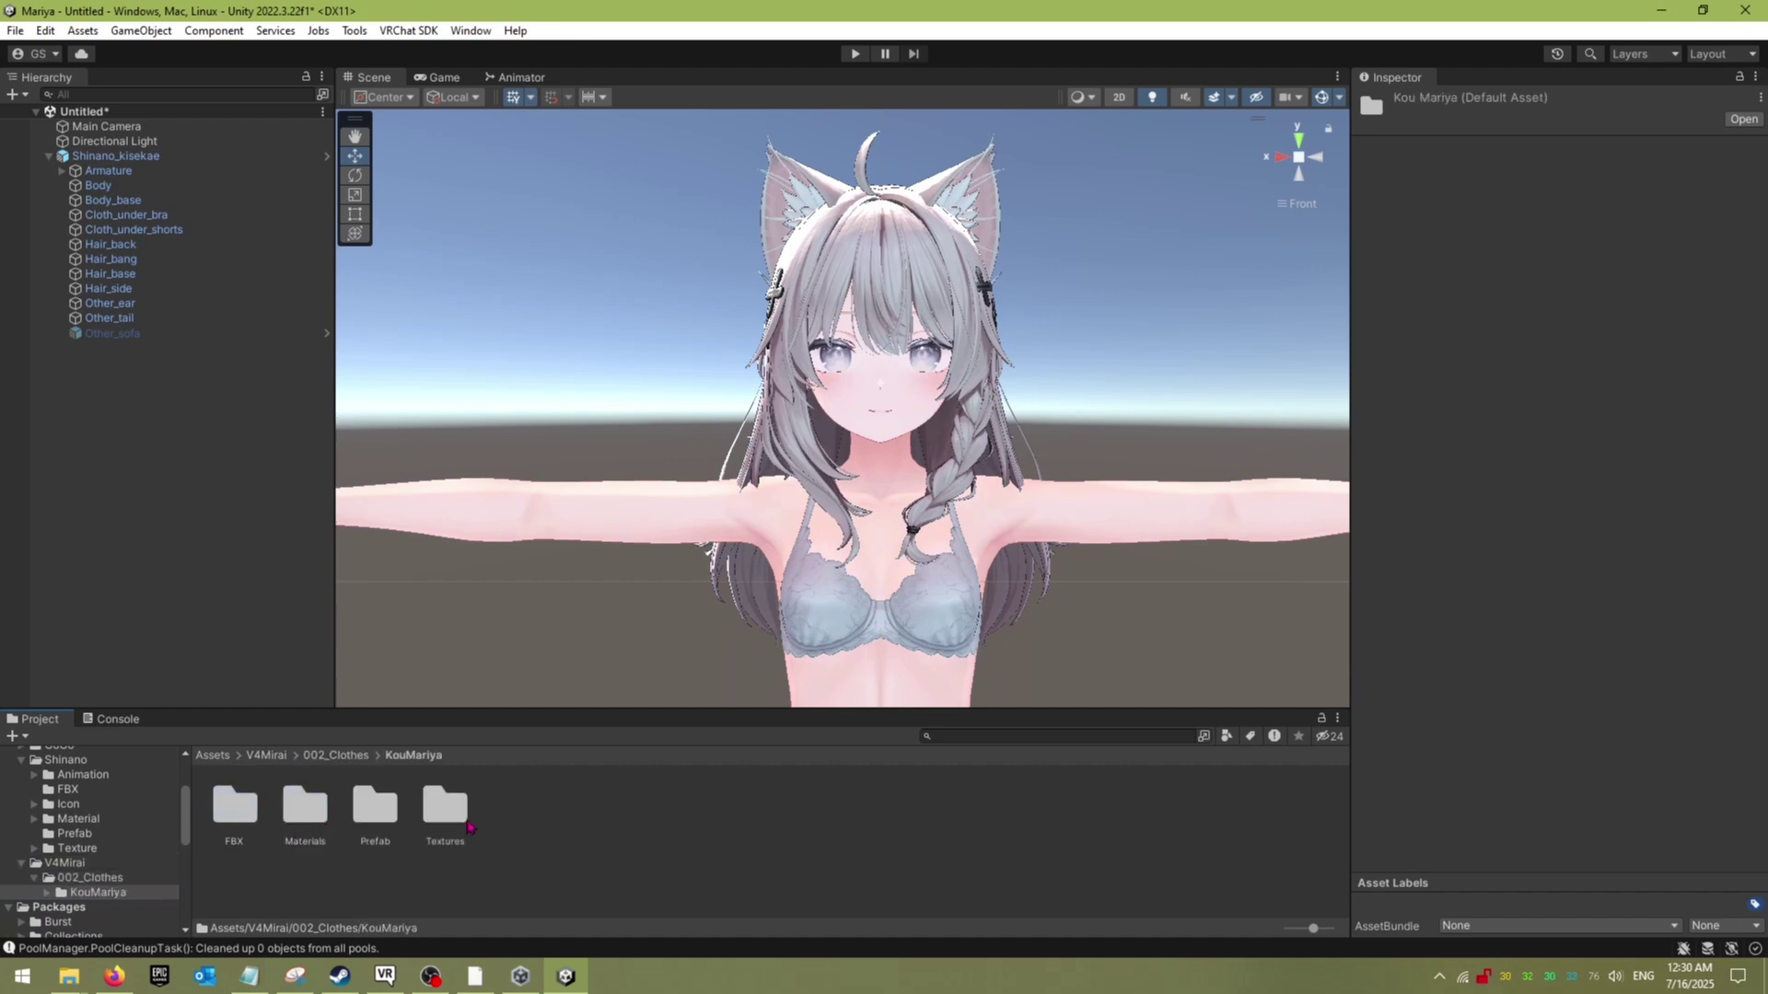
{"action": "double_click", "coordinate": [377, 810]}
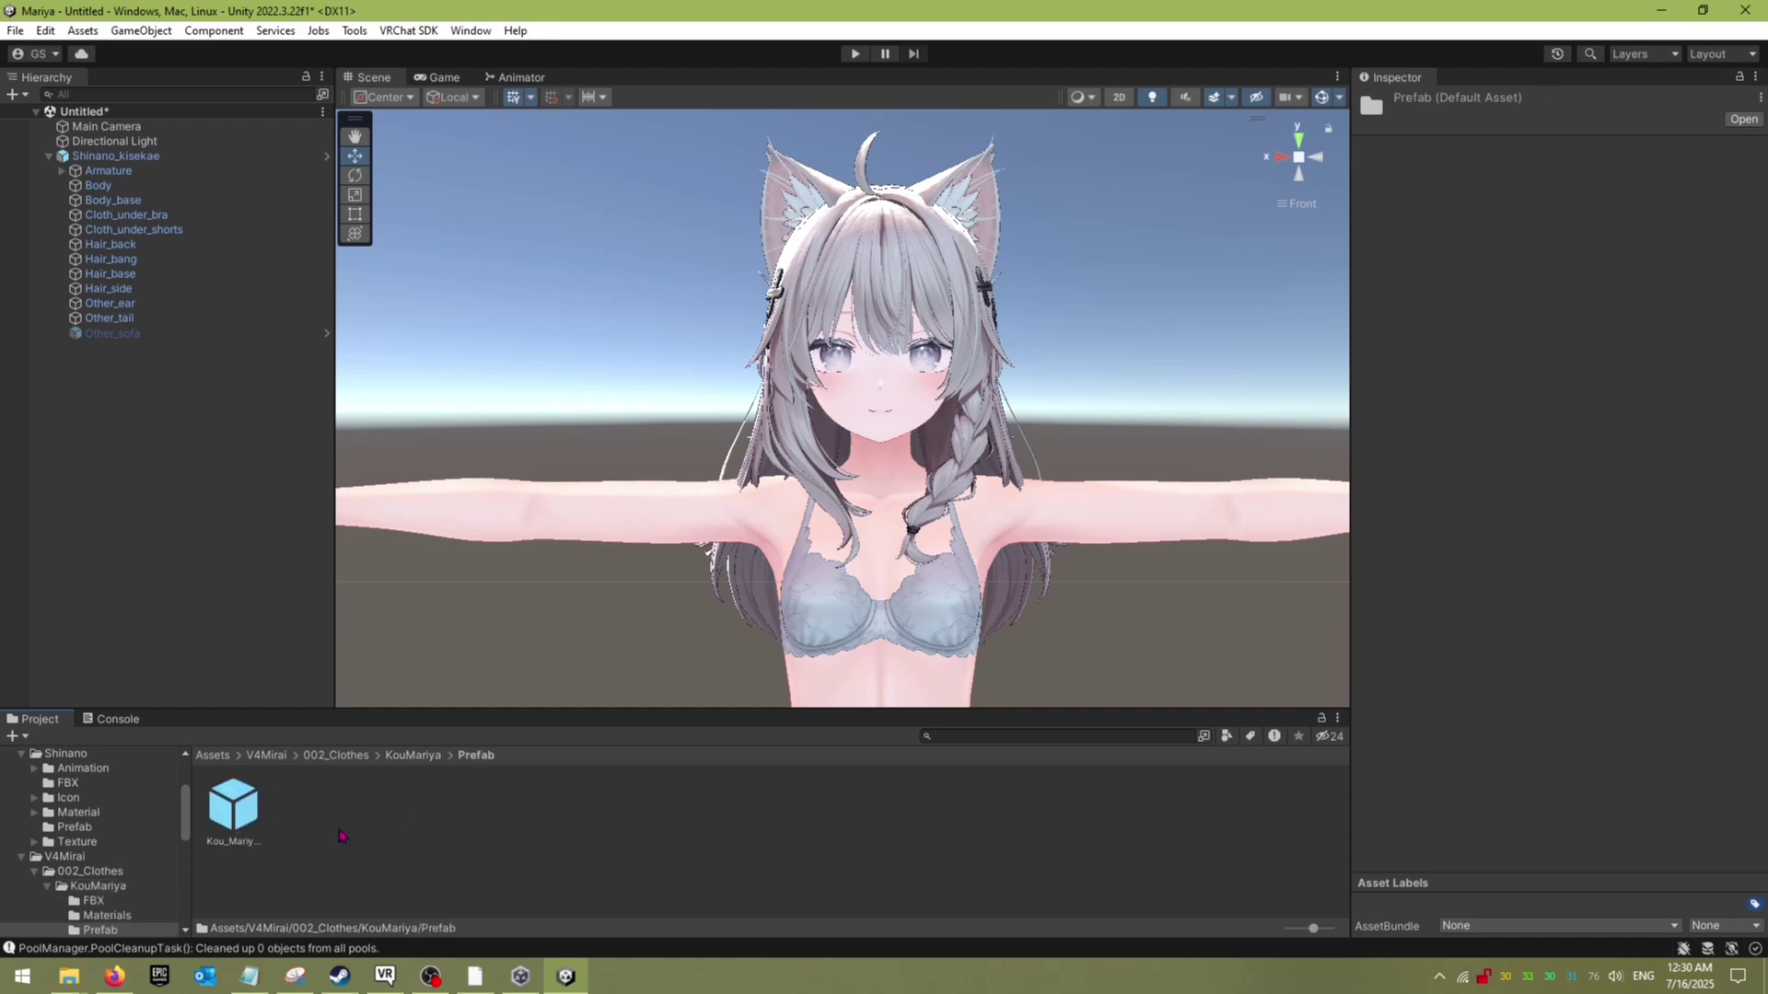
{"action": "left_click", "coordinate": [242, 811]}
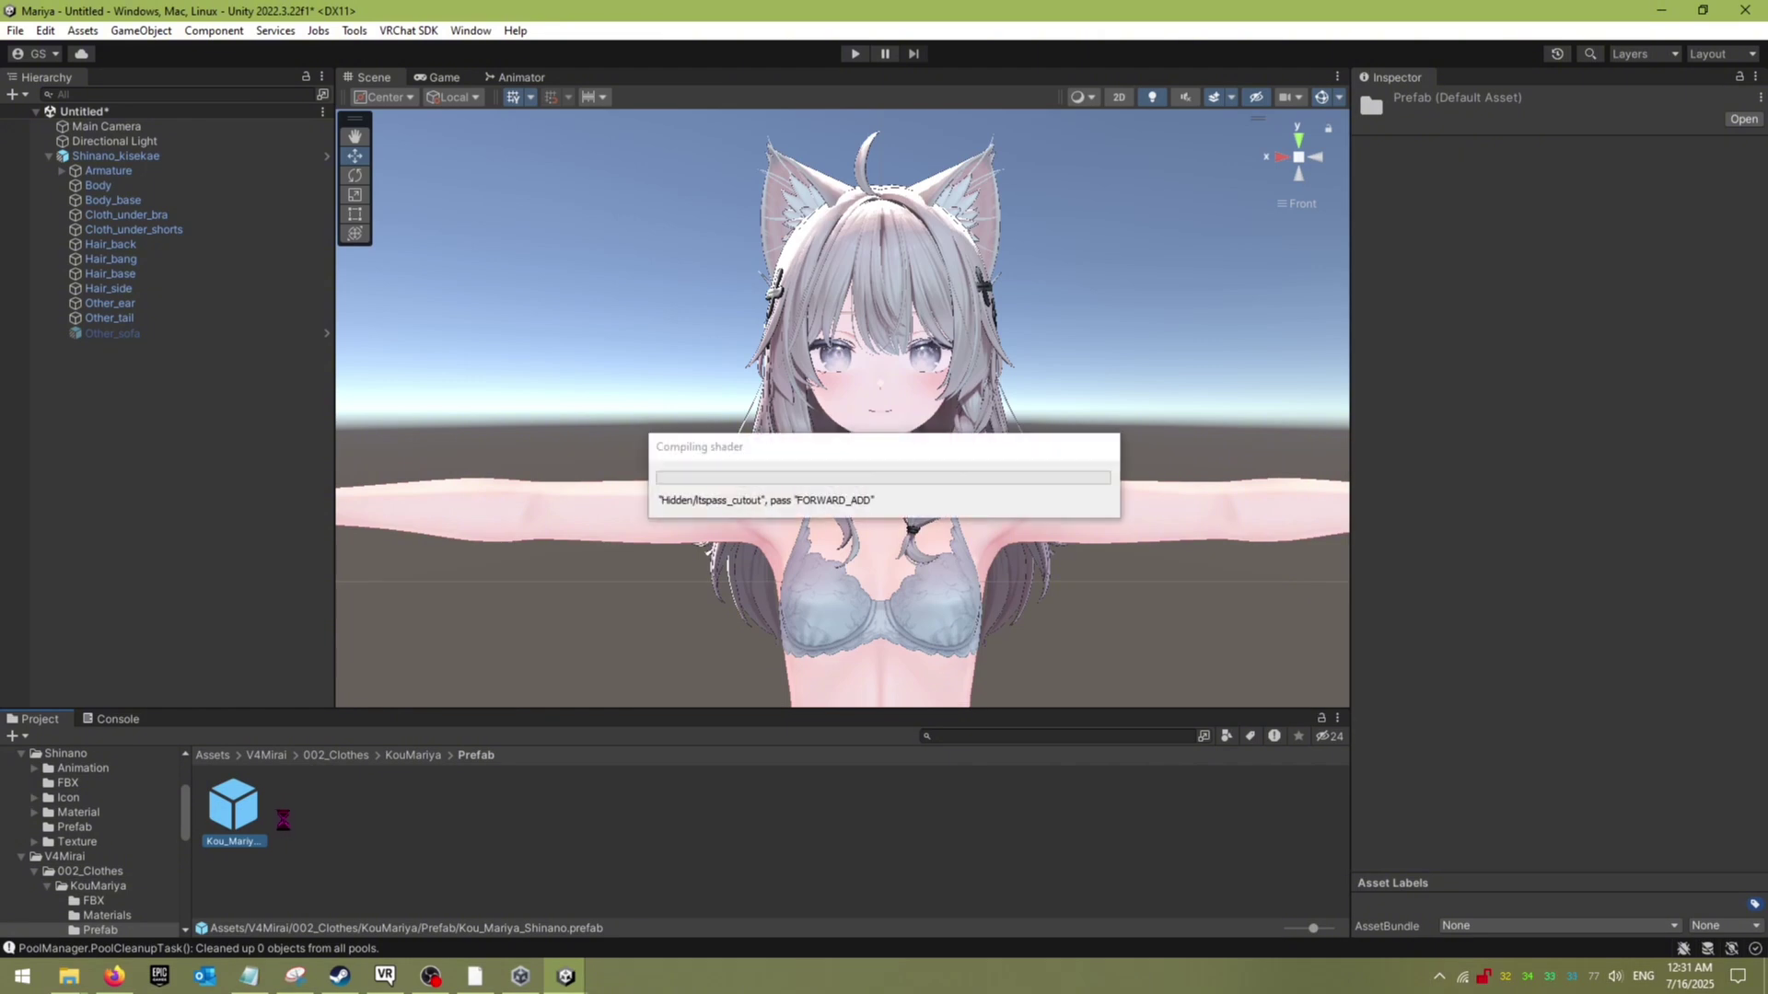
{"action": "left_click_drag", "start_coordinate": [234, 805], "coordinate": [112, 167]}
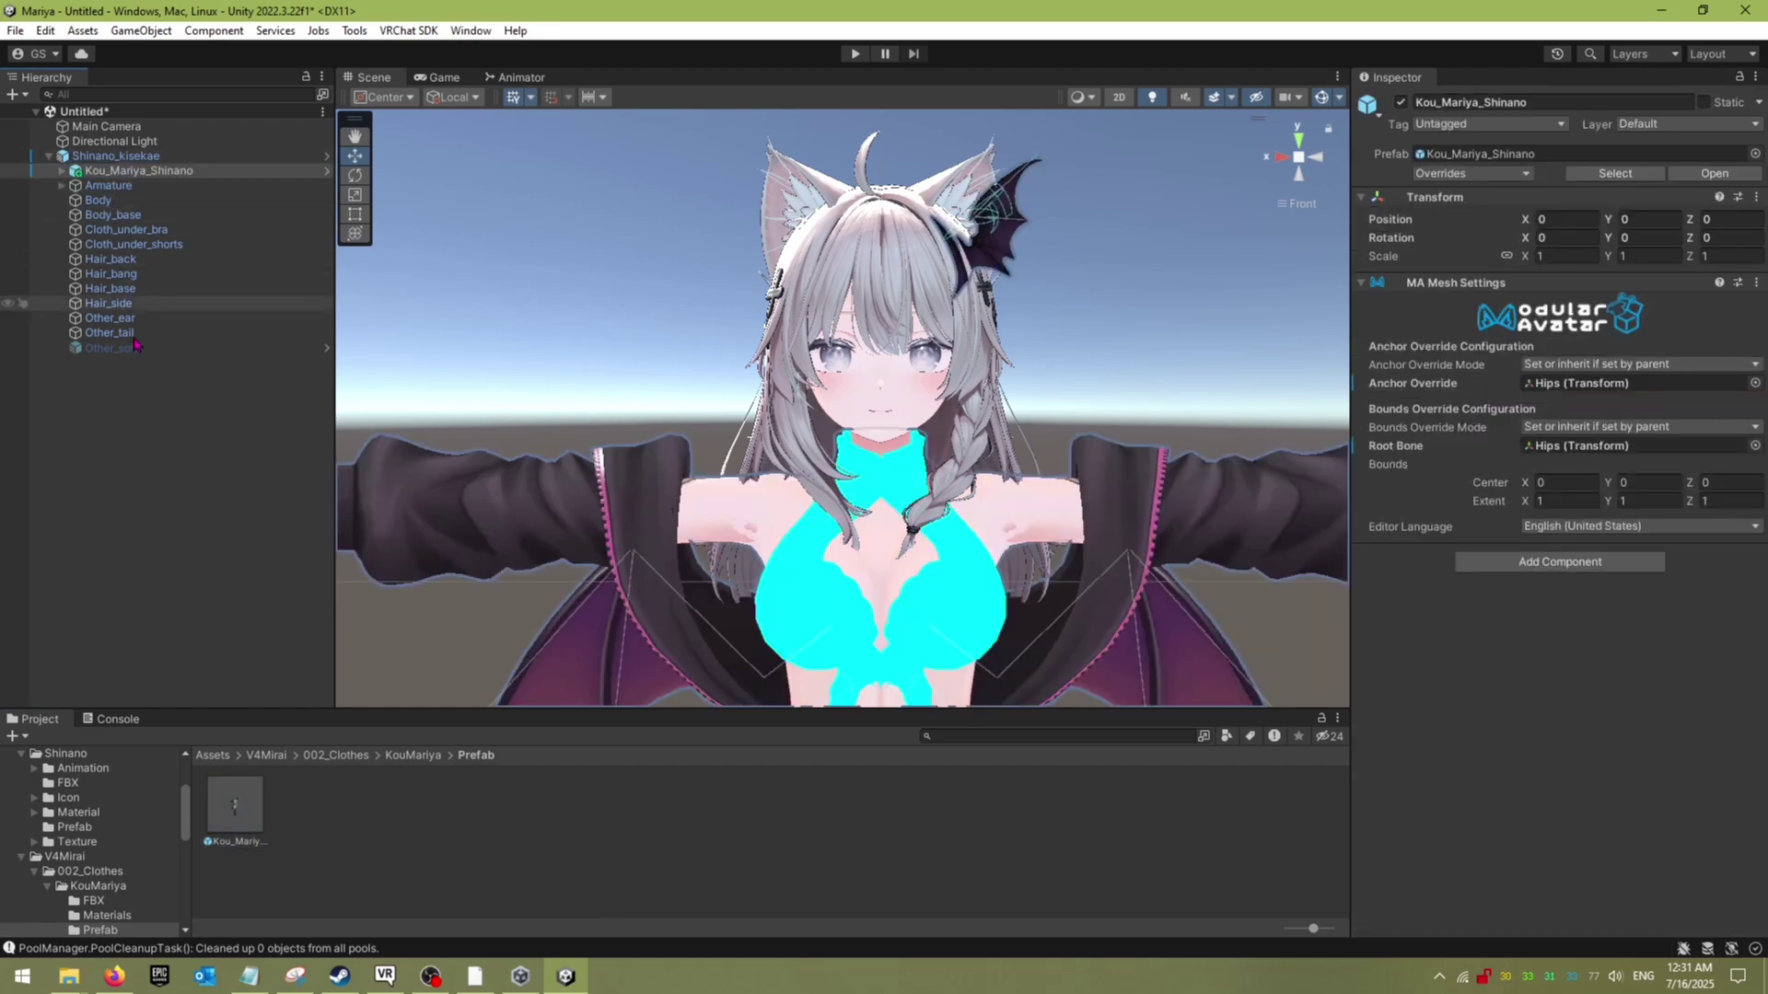
Step: Add the Shinano_kisekae prefab from the Shinano/Prefab folder to the scene hierarchy and expand its child objects
{"action": "scroll", "coordinate": [655, 582], "scroll_direction": "down", "scroll_amount": 4}
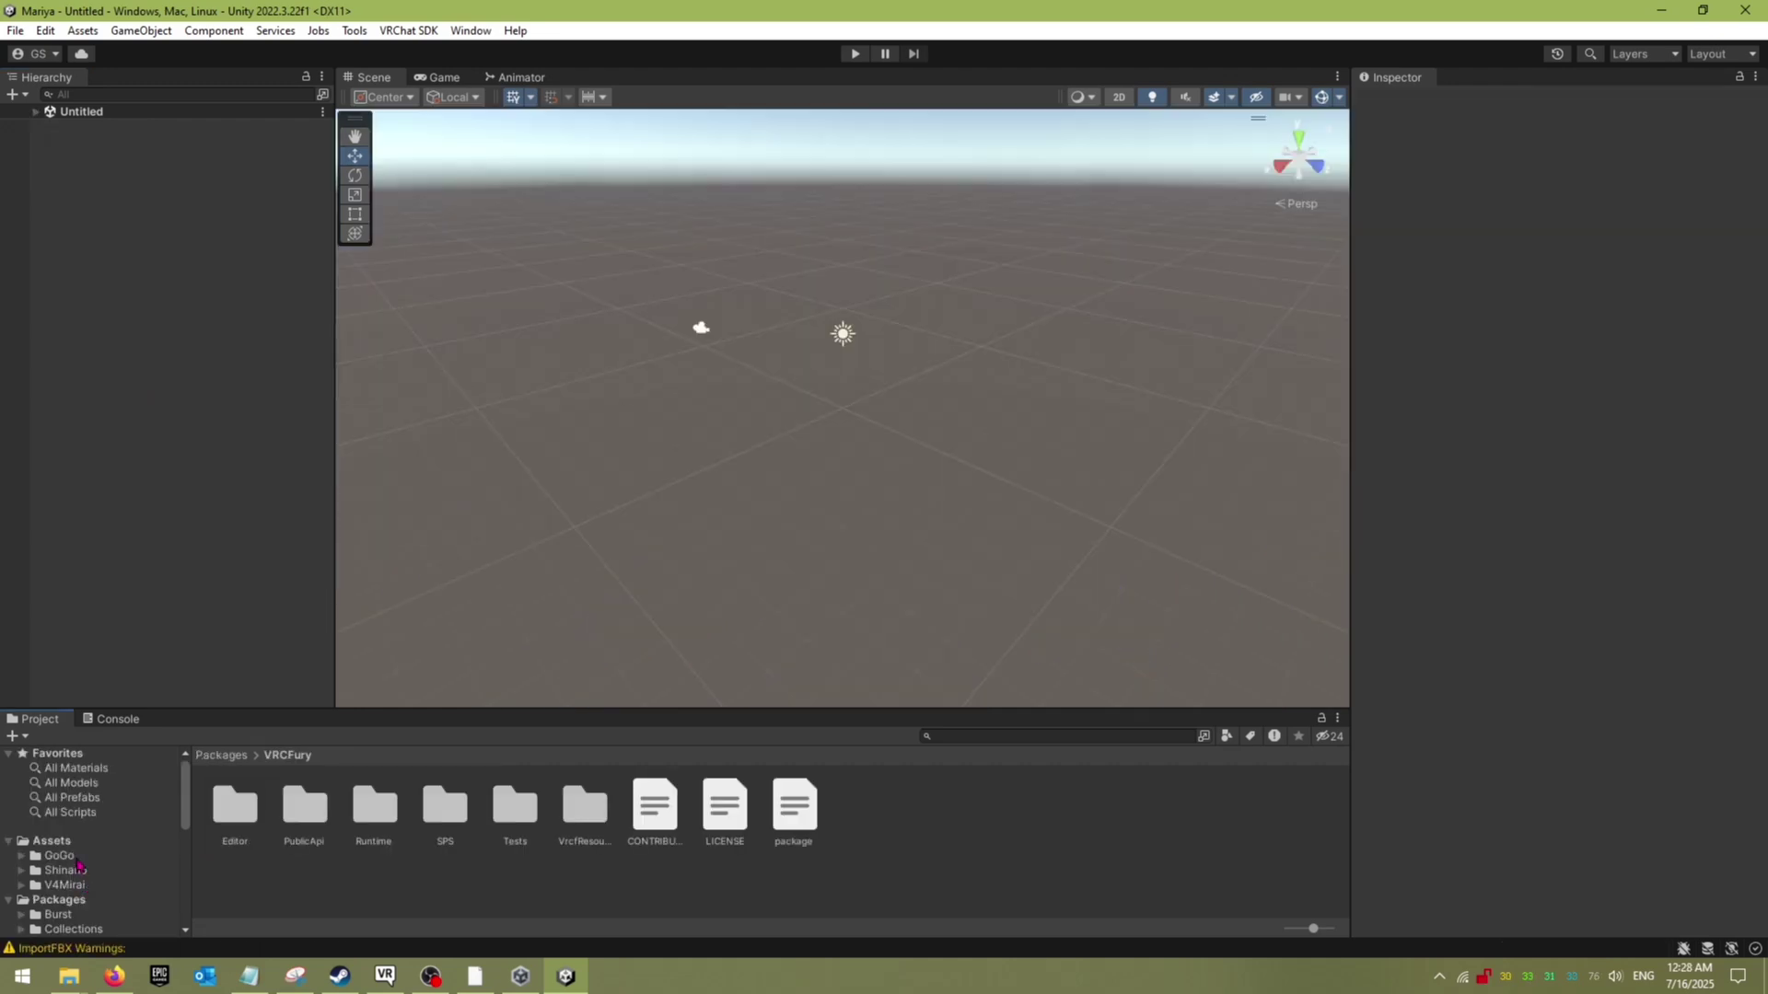
{"action": "left_click", "coordinate": [76, 871]}
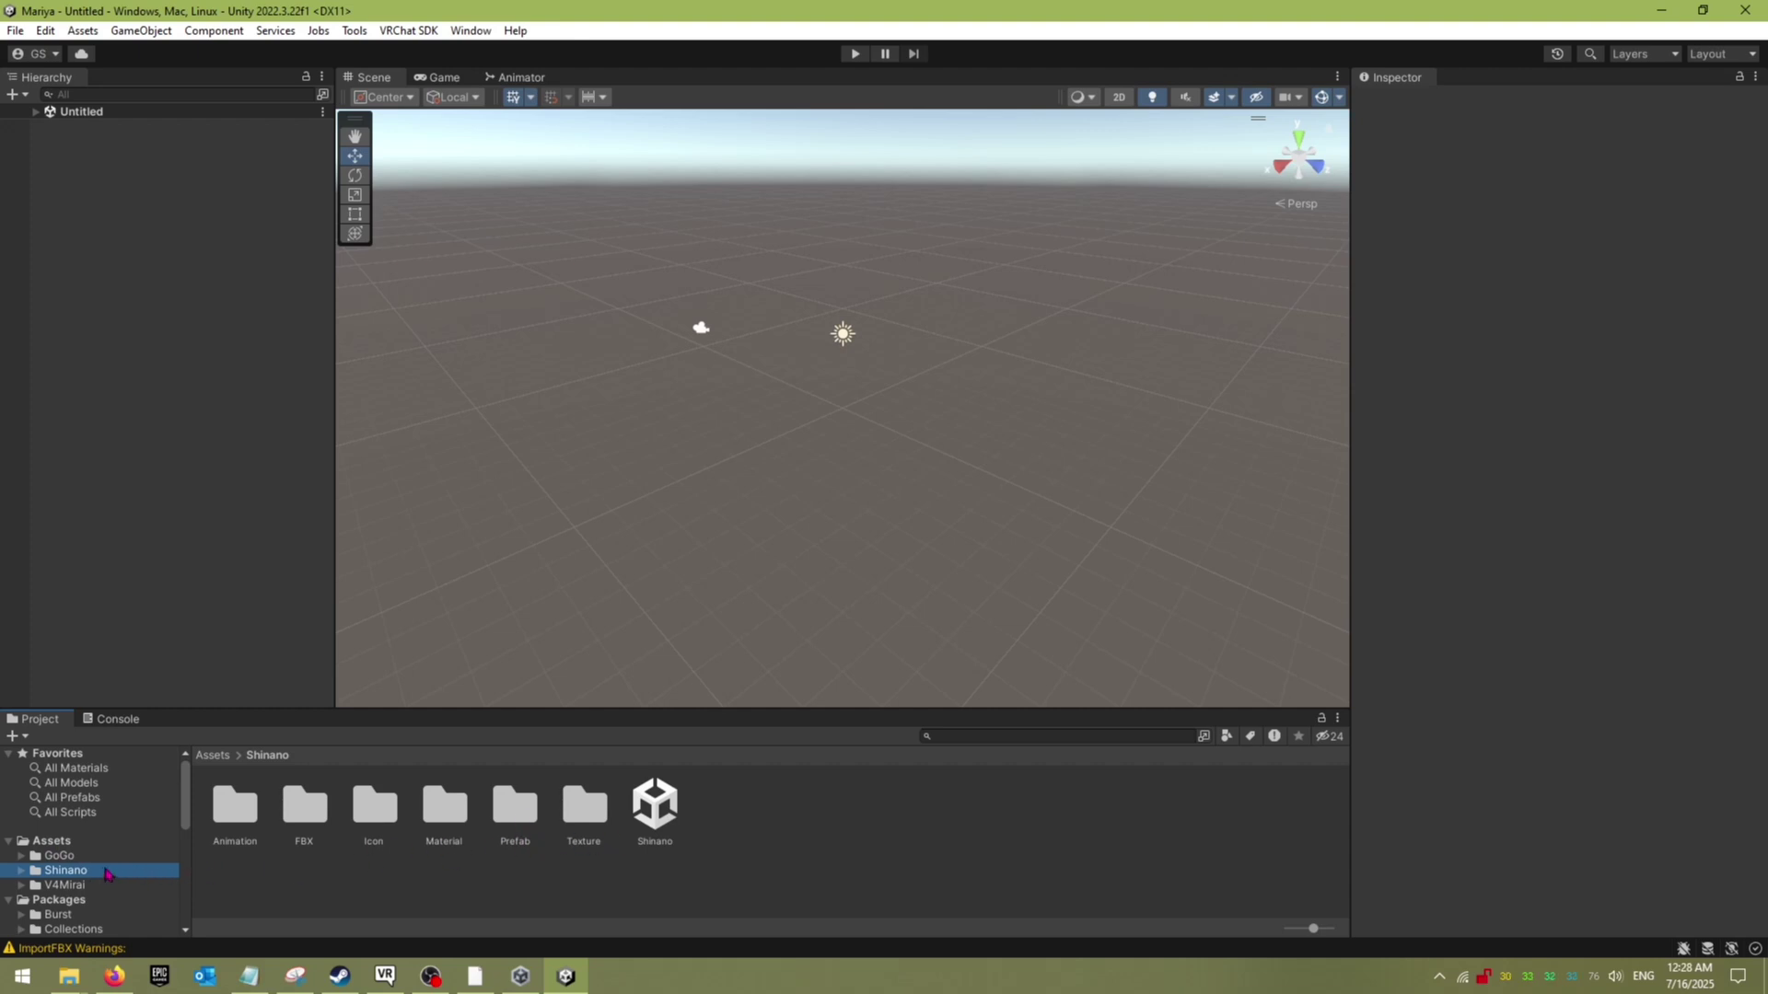
{"action": "double_click", "coordinate": [532, 812]}
{"action": "left_click", "coordinate": [332, 820]}
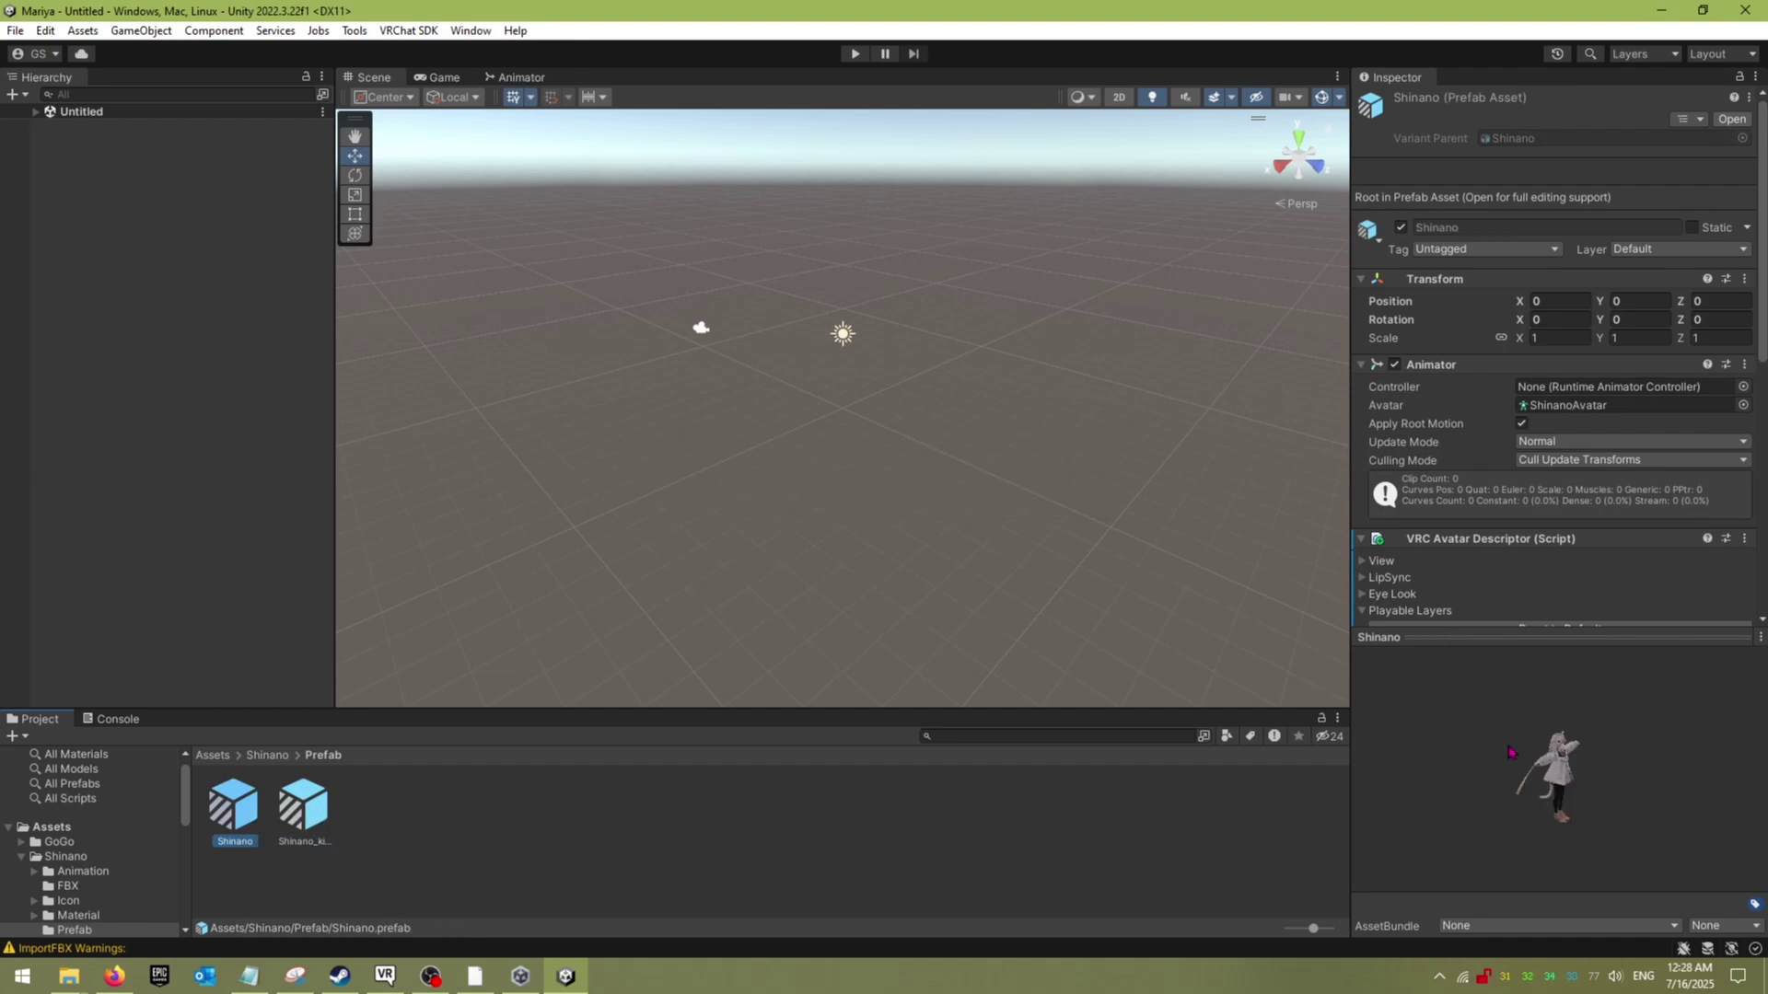
{"action": "left_click", "coordinate": [309, 810]}
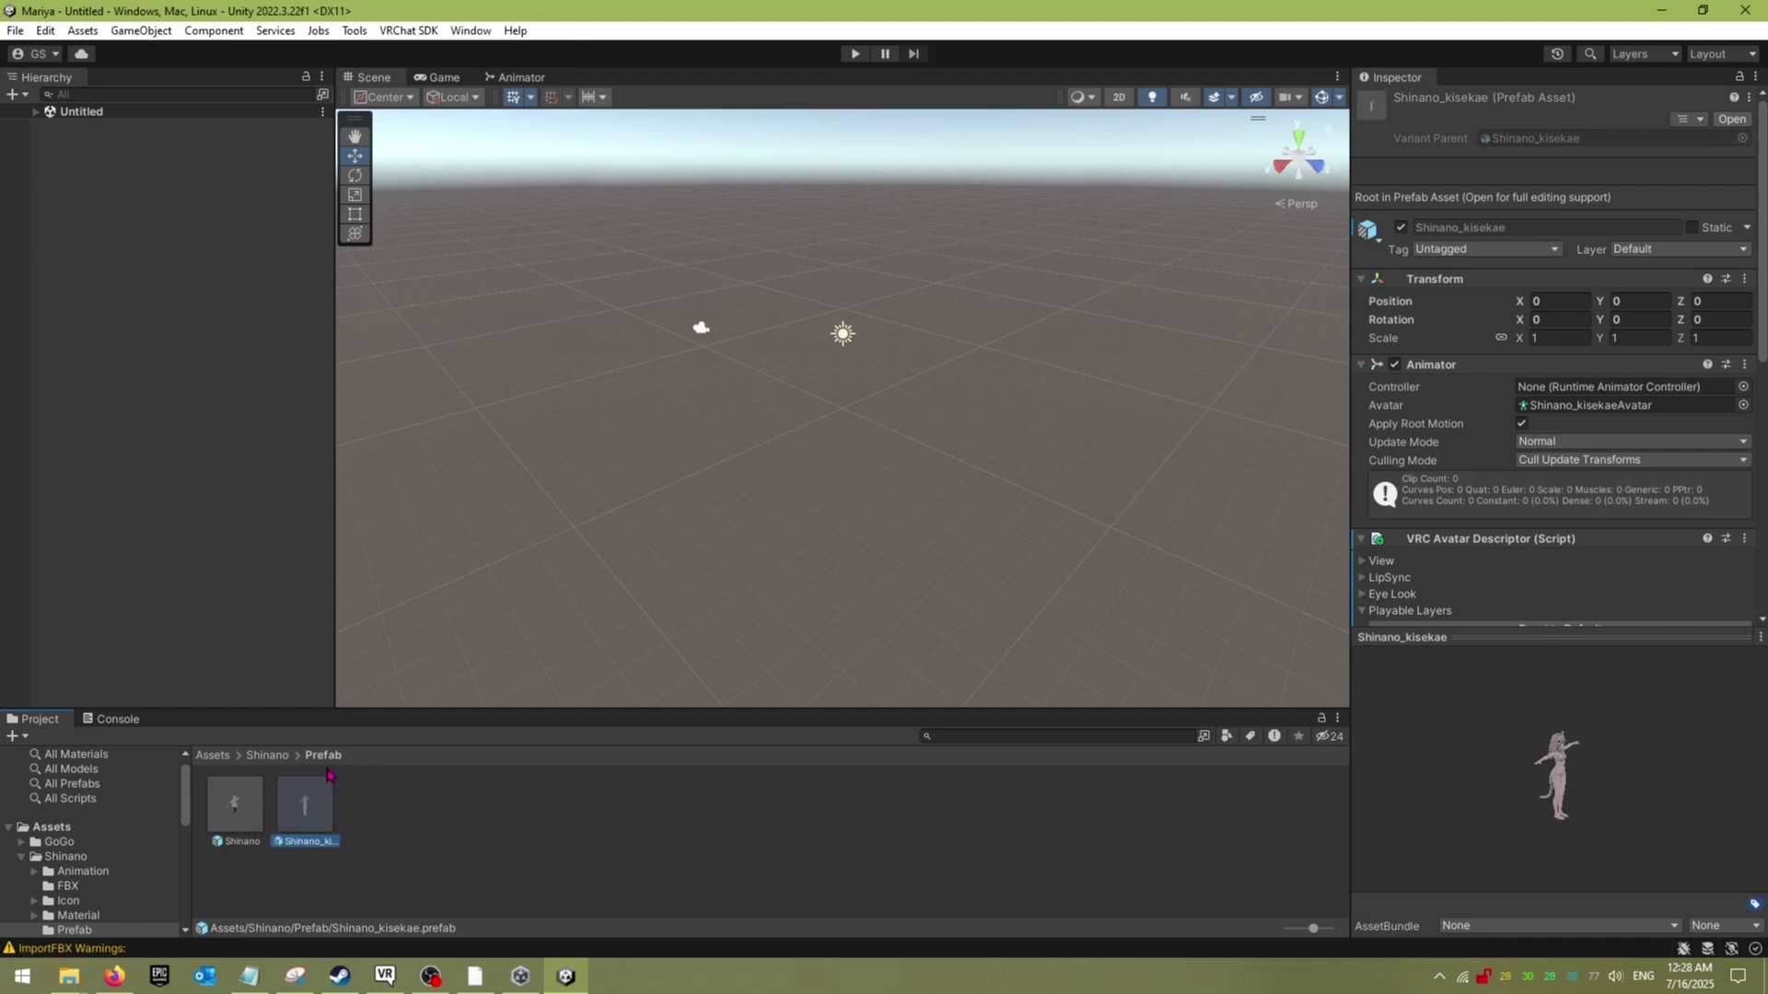
{"action": "left_click_drag", "start_coordinate": [306, 809], "coordinate": [279, 699]}
{"action": "left_click_drag", "start_coordinate": [94, 152], "coordinate": [93, 157]}
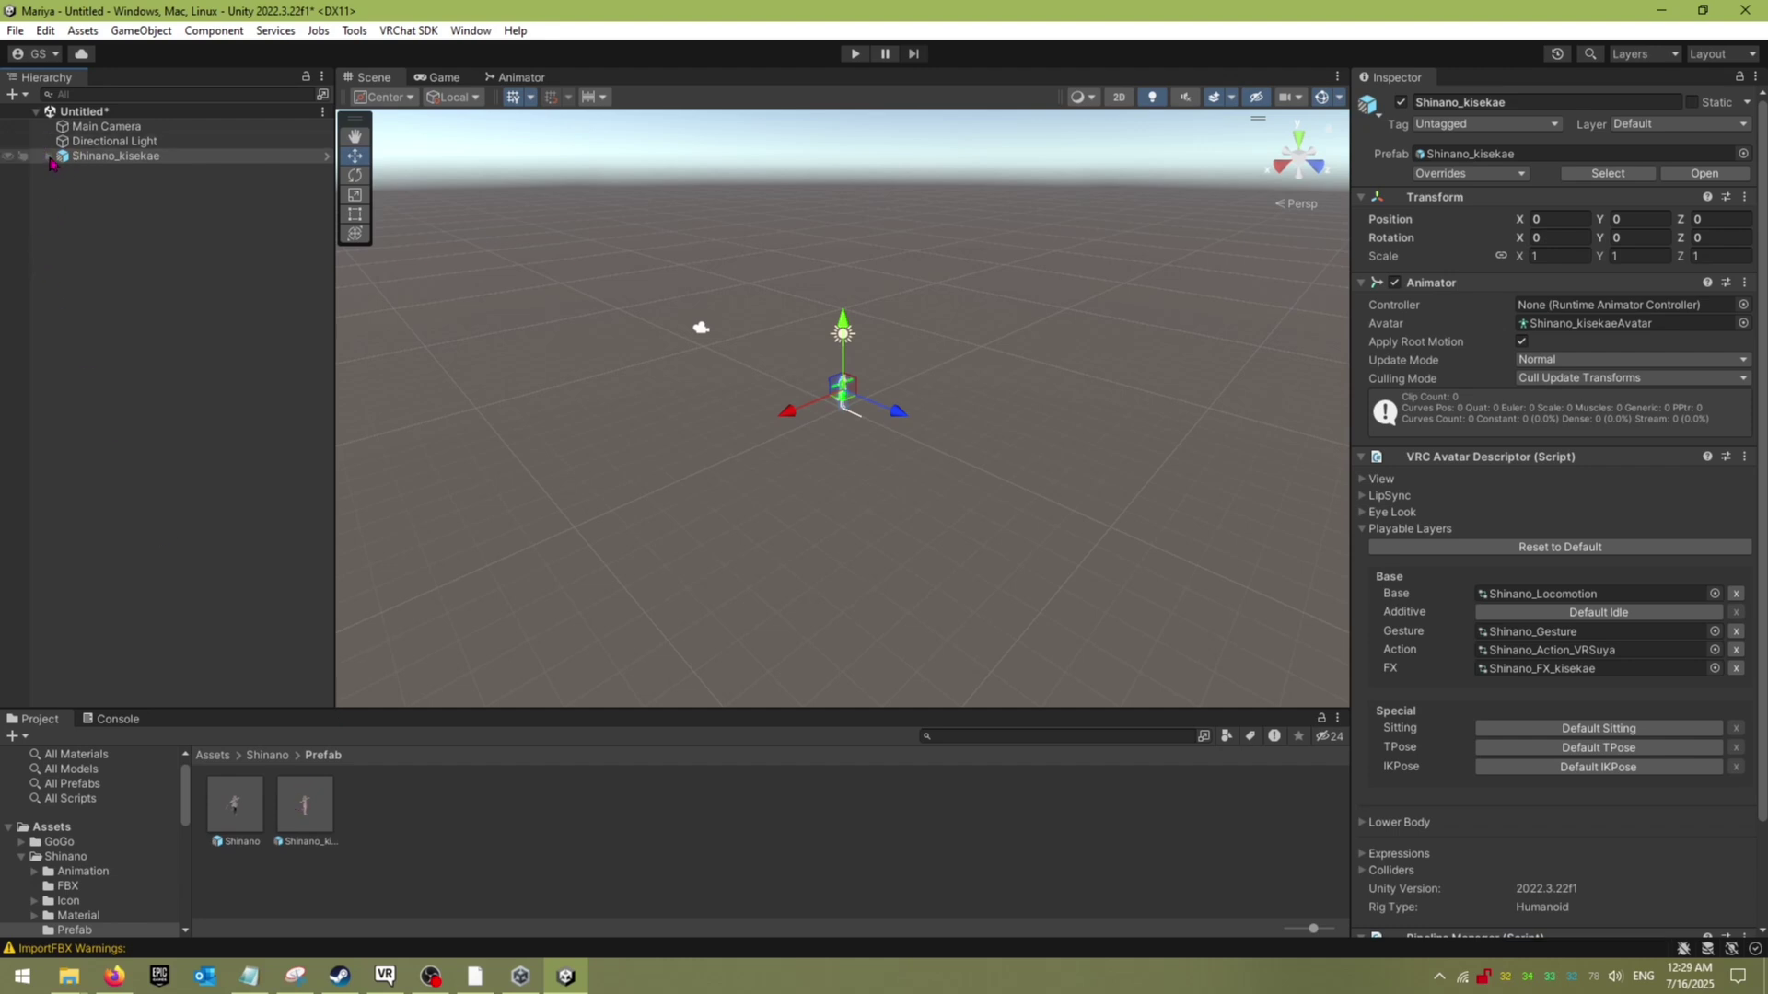
{"action": "left_click", "coordinate": [49, 158]}
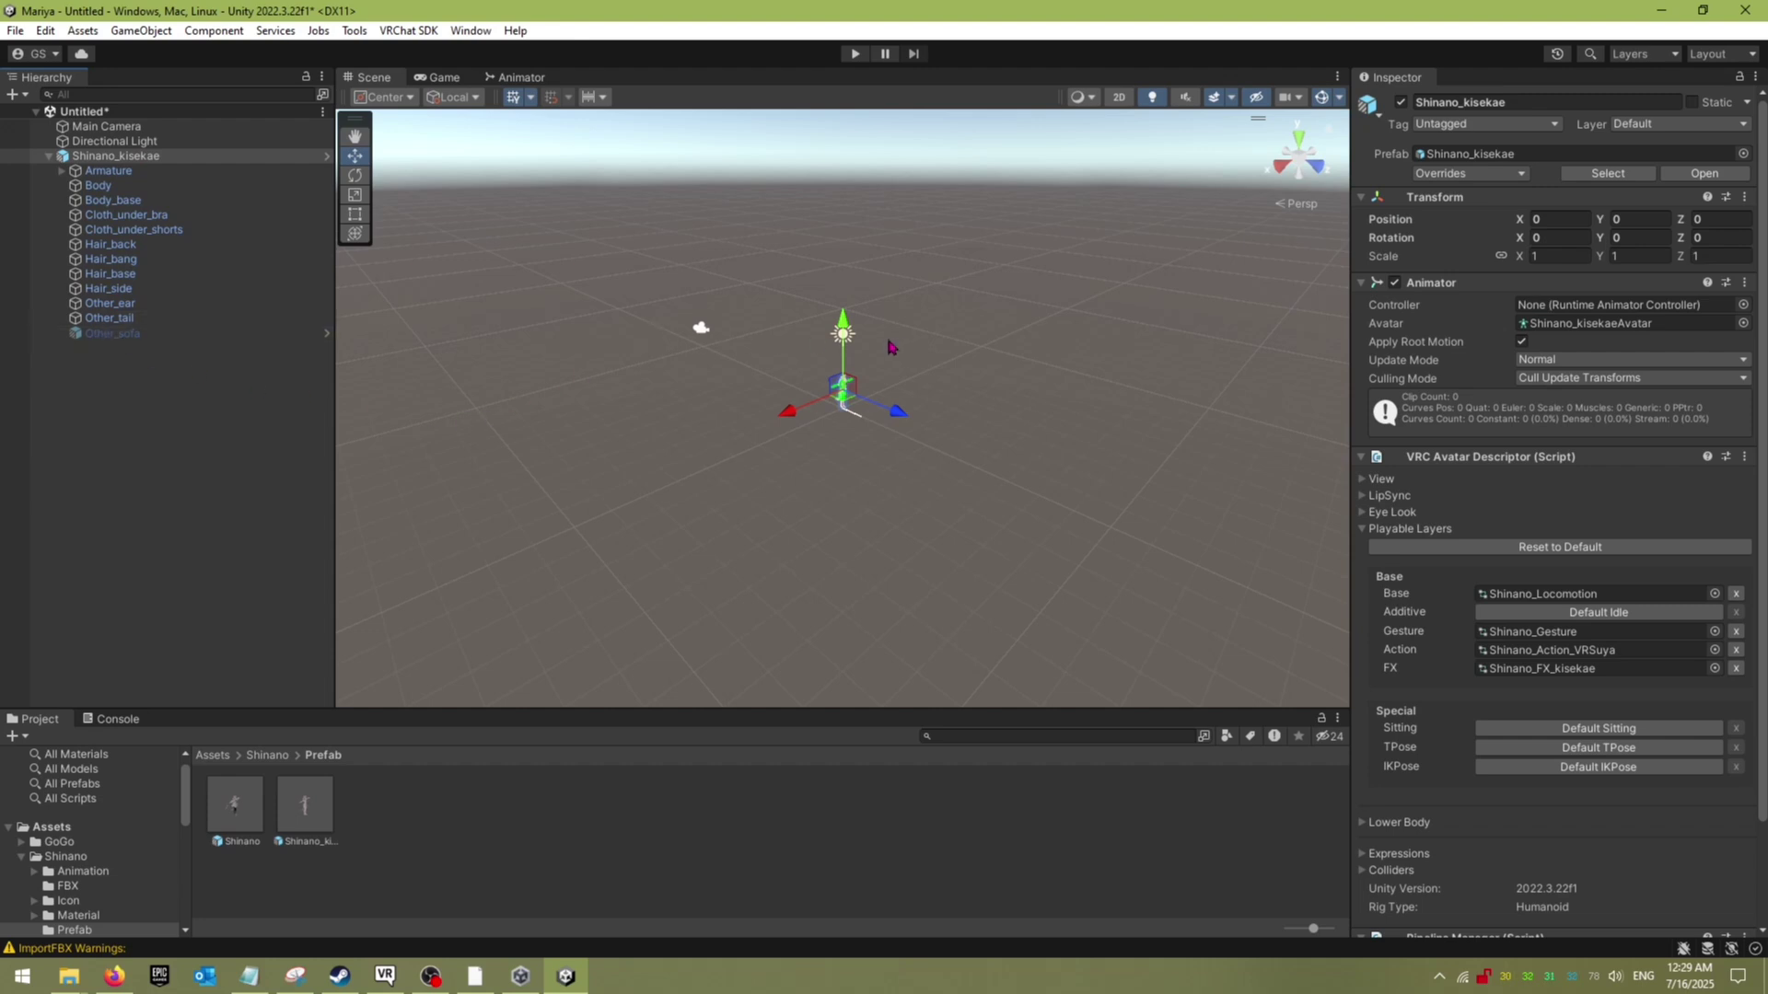
Step: Examine the whole Shinano_kisekae avatar in the scene up close and from slightly different angles
{"action": "scroll", "coordinate": [898, 373], "scroll_direction": "up", "scroll_amount": 5}
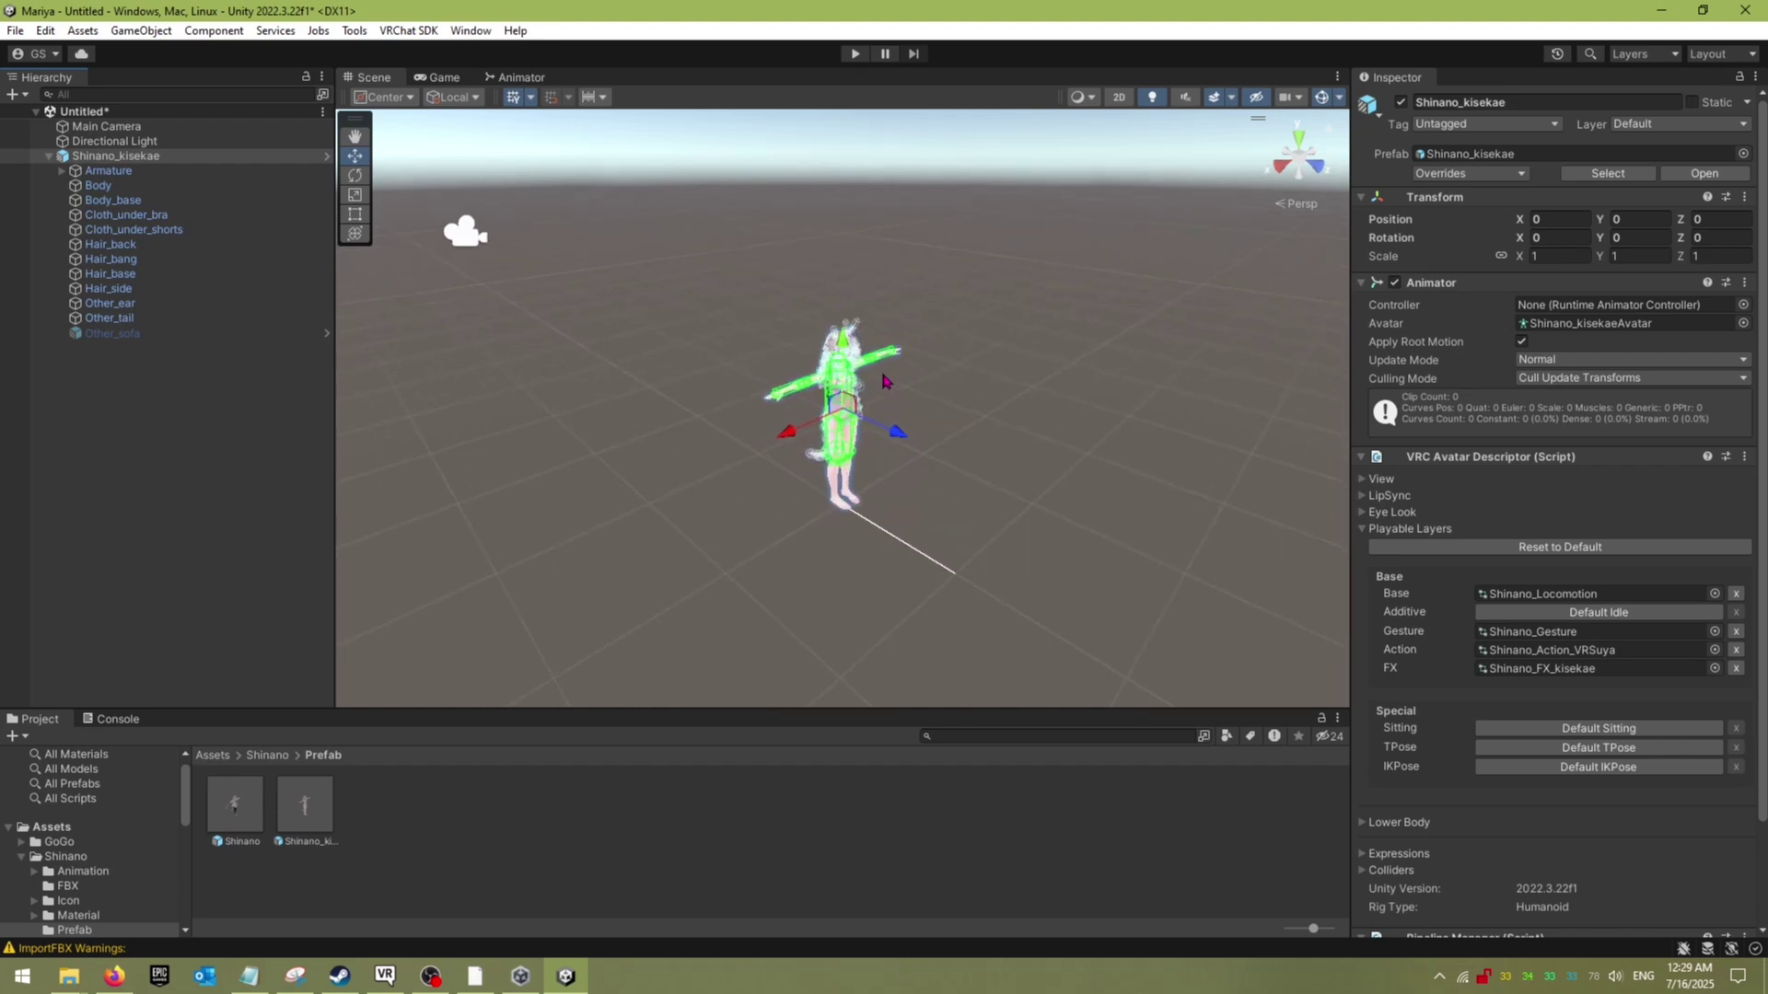
{"action": "scroll", "coordinate": [884, 395], "scroll_direction": "down", "scroll_amount": 1}
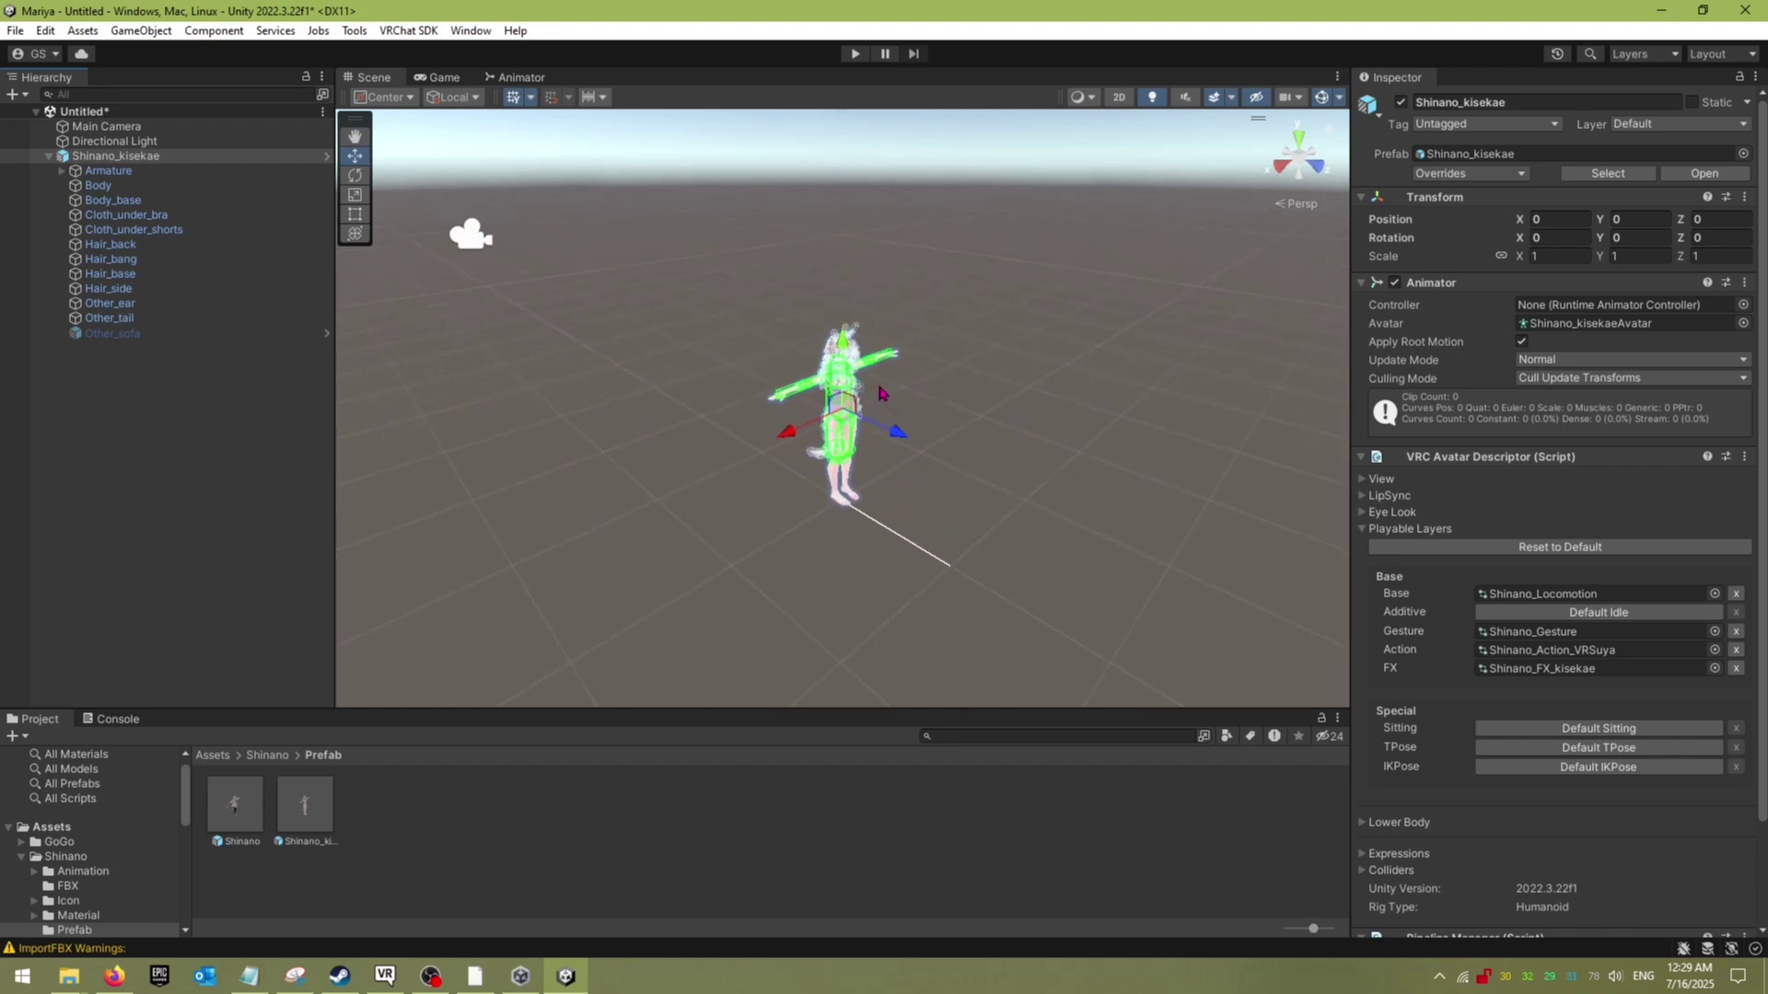
{"action": "scroll", "coordinate": [879, 393], "scroll_direction": "up", "scroll_amount": 4}
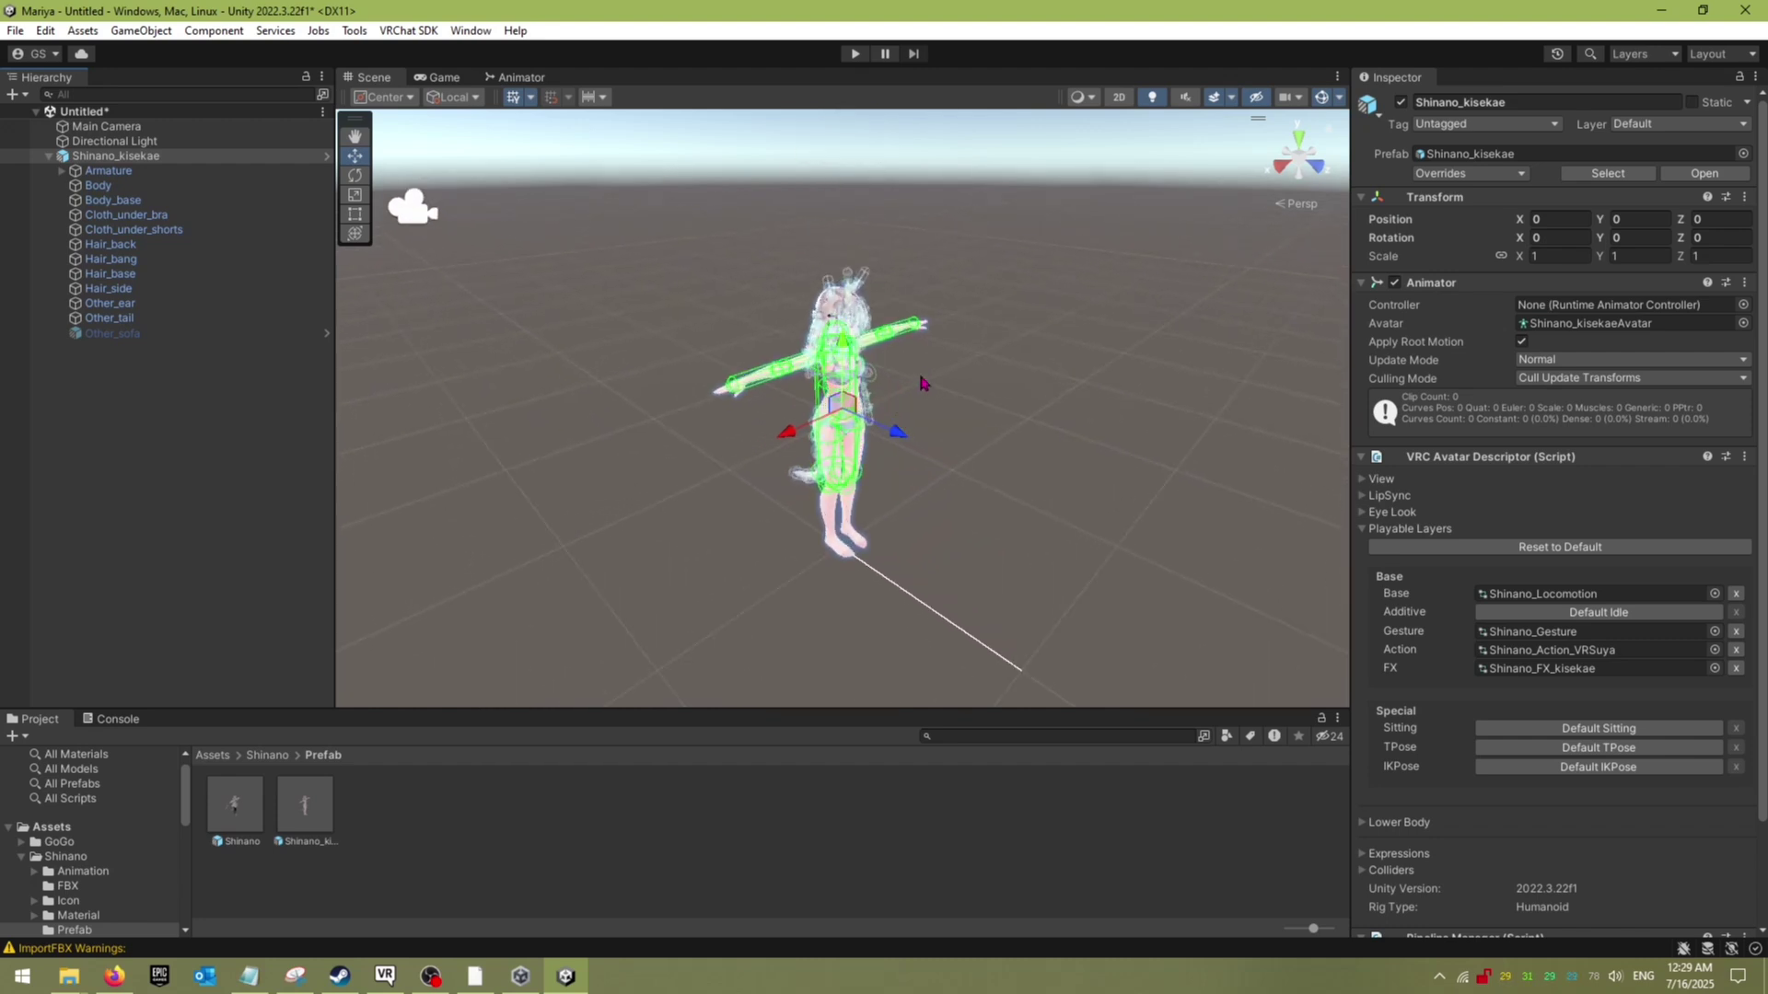
{"action": "scroll", "coordinate": [925, 383], "scroll_direction": "up", "scroll_amount": 1}
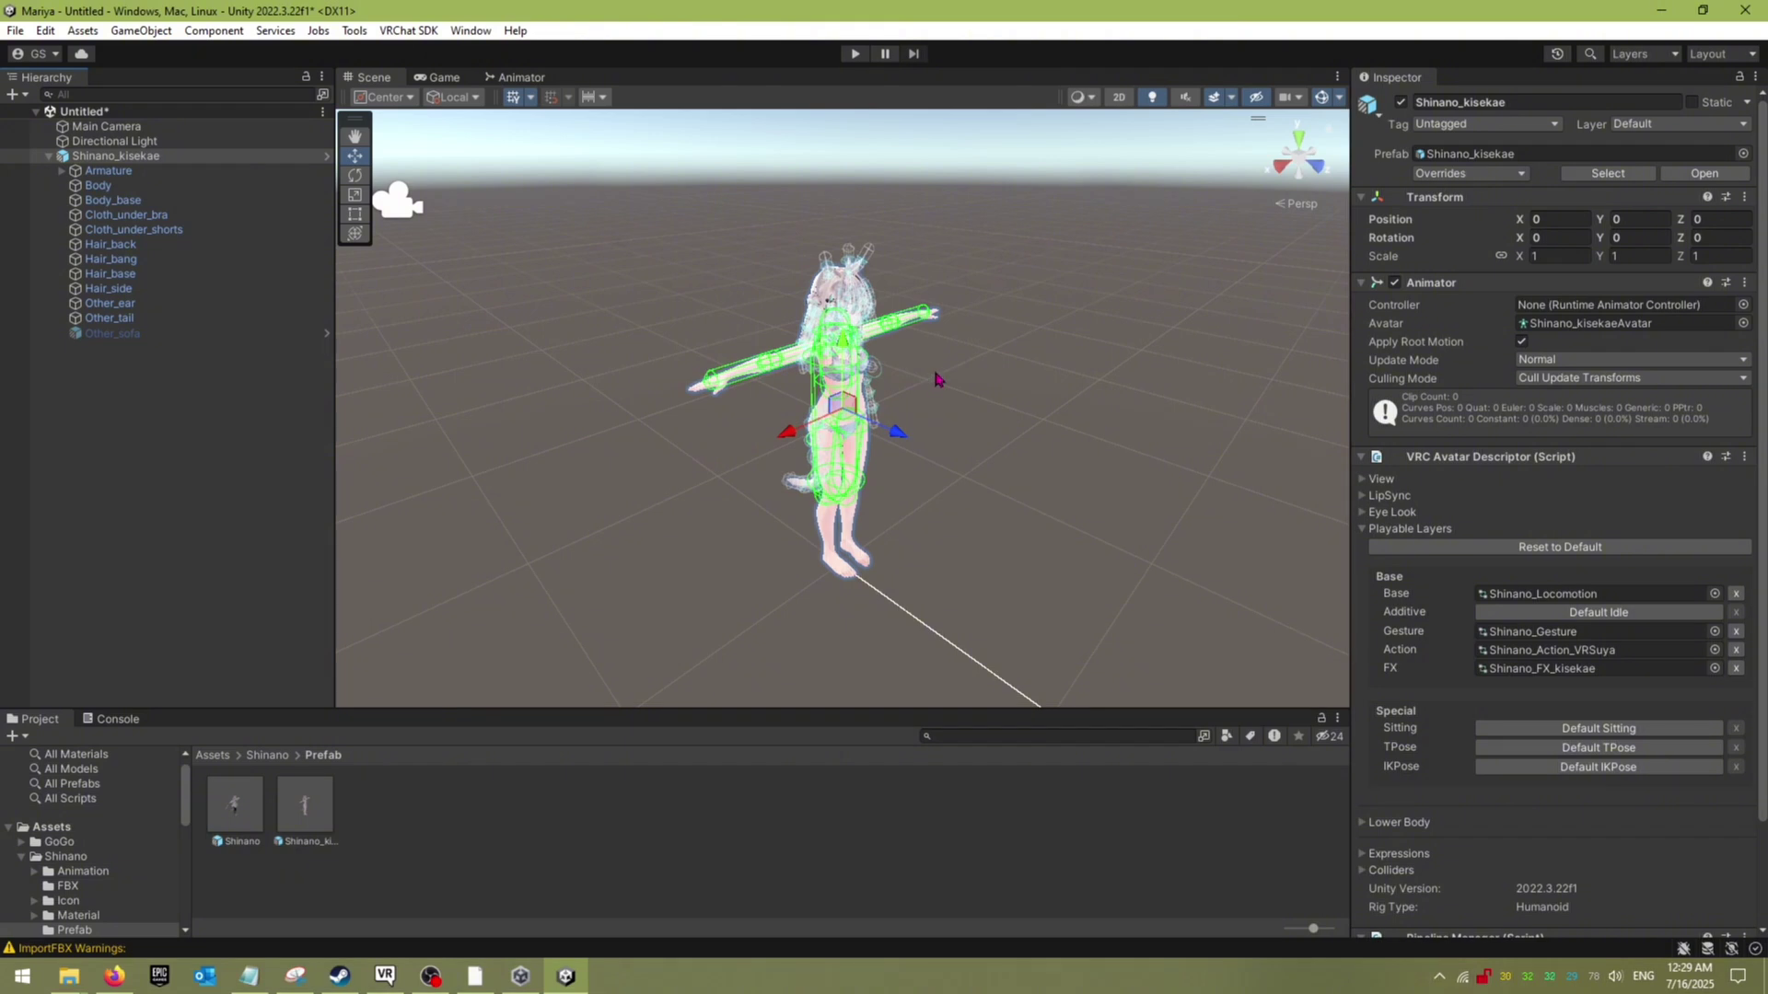
{"action": "mouse_move", "coordinate": [951, 362]}
{"action": "middle_mouse_down"}
{"action": "mouse_move", "coordinate": [921, 368]}
{"action": "mouse_move", "coordinate": [954, 371]}
{"action": "middle_mouse_up"}
{"action": "scroll", "coordinate": [954, 377], "scroll_direction": "up", "scroll_amount": 2}
{"action": "scroll", "coordinate": [954, 379], "scroll_direction": "down", "scroll_amount": 3}
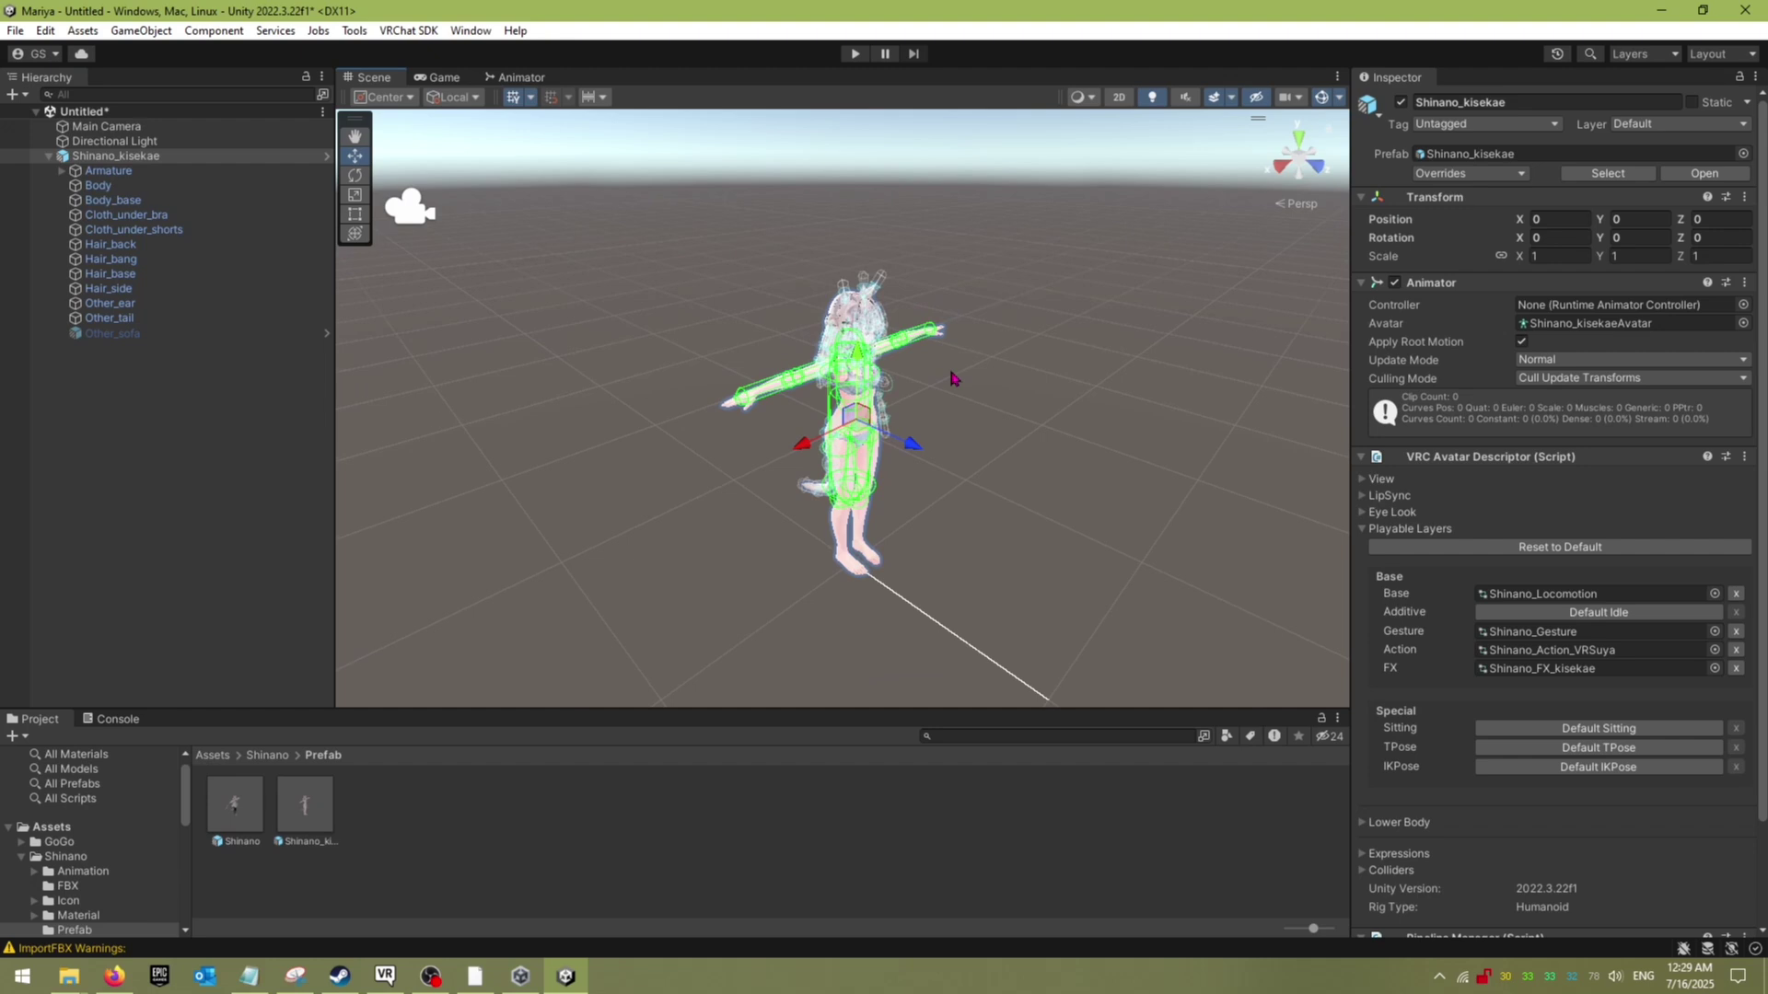
{"action": "scroll", "coordinate": [954, 378], "scroll_direction": "up", "scroll_amount": 4}
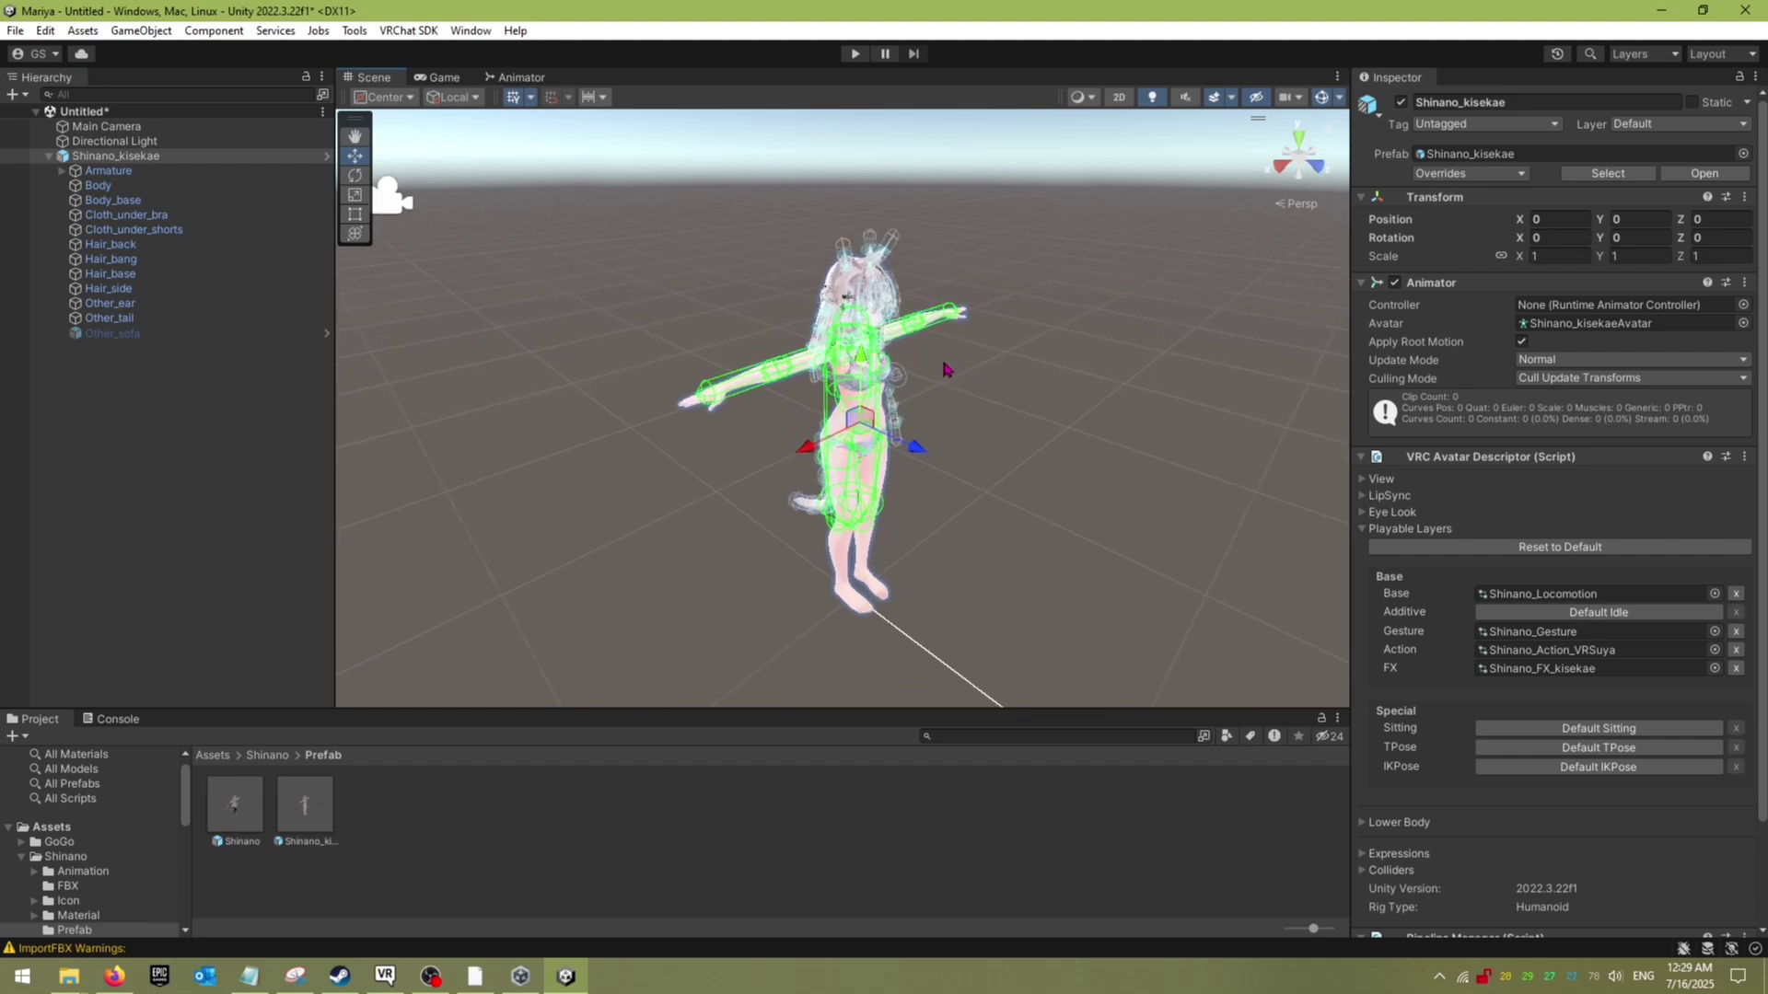
{"action": "left_click_drag", "start_coordinate": [943, 369], "coordinate": [934, 359], "text": "alt"}
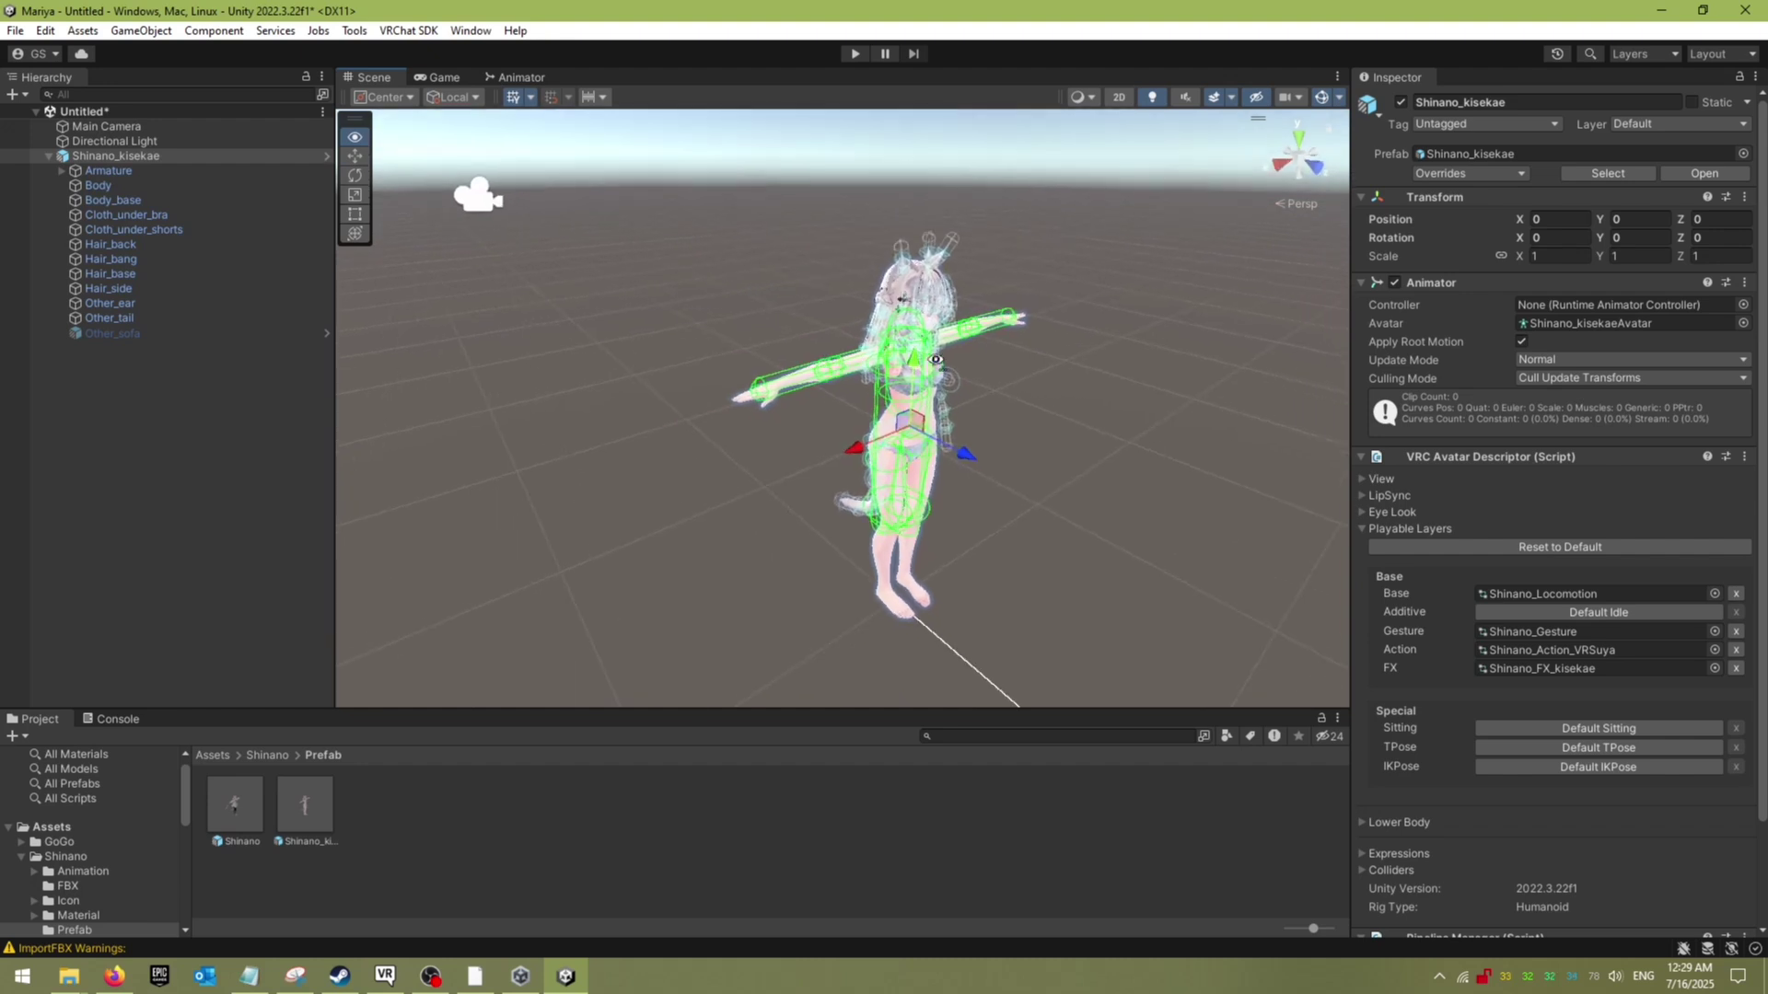
{"action": "mouse_move", "coordinate": [935, 359]}
{"action": "right_mouse_down"}
{"action": "mouse_move", "coordinate": [817, 367]}
{"action": "mouse_move", "coordinate": [962, 353]}
{"action": "mouse_move", "coordinate": [933, 361]}
{"action": "right_mouse_up"}
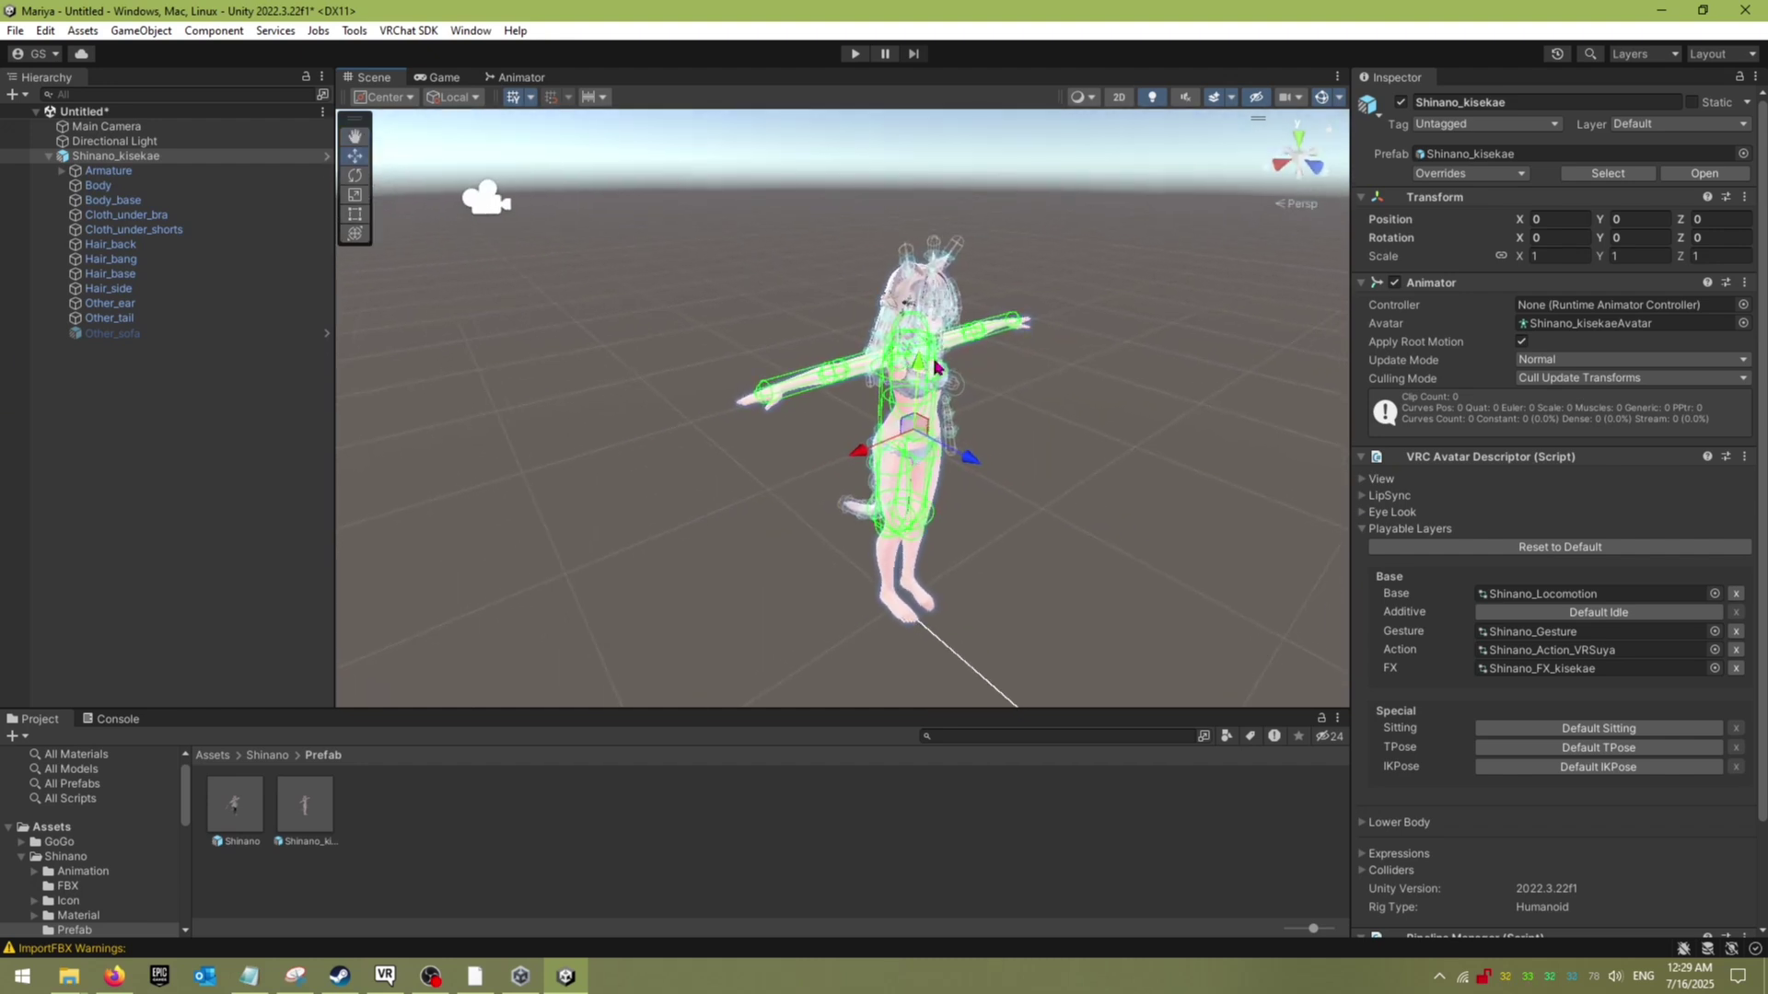
{"action": "middle_click_drag", "start_coordinate": [925, 351], "coordinate": [910, 344]}
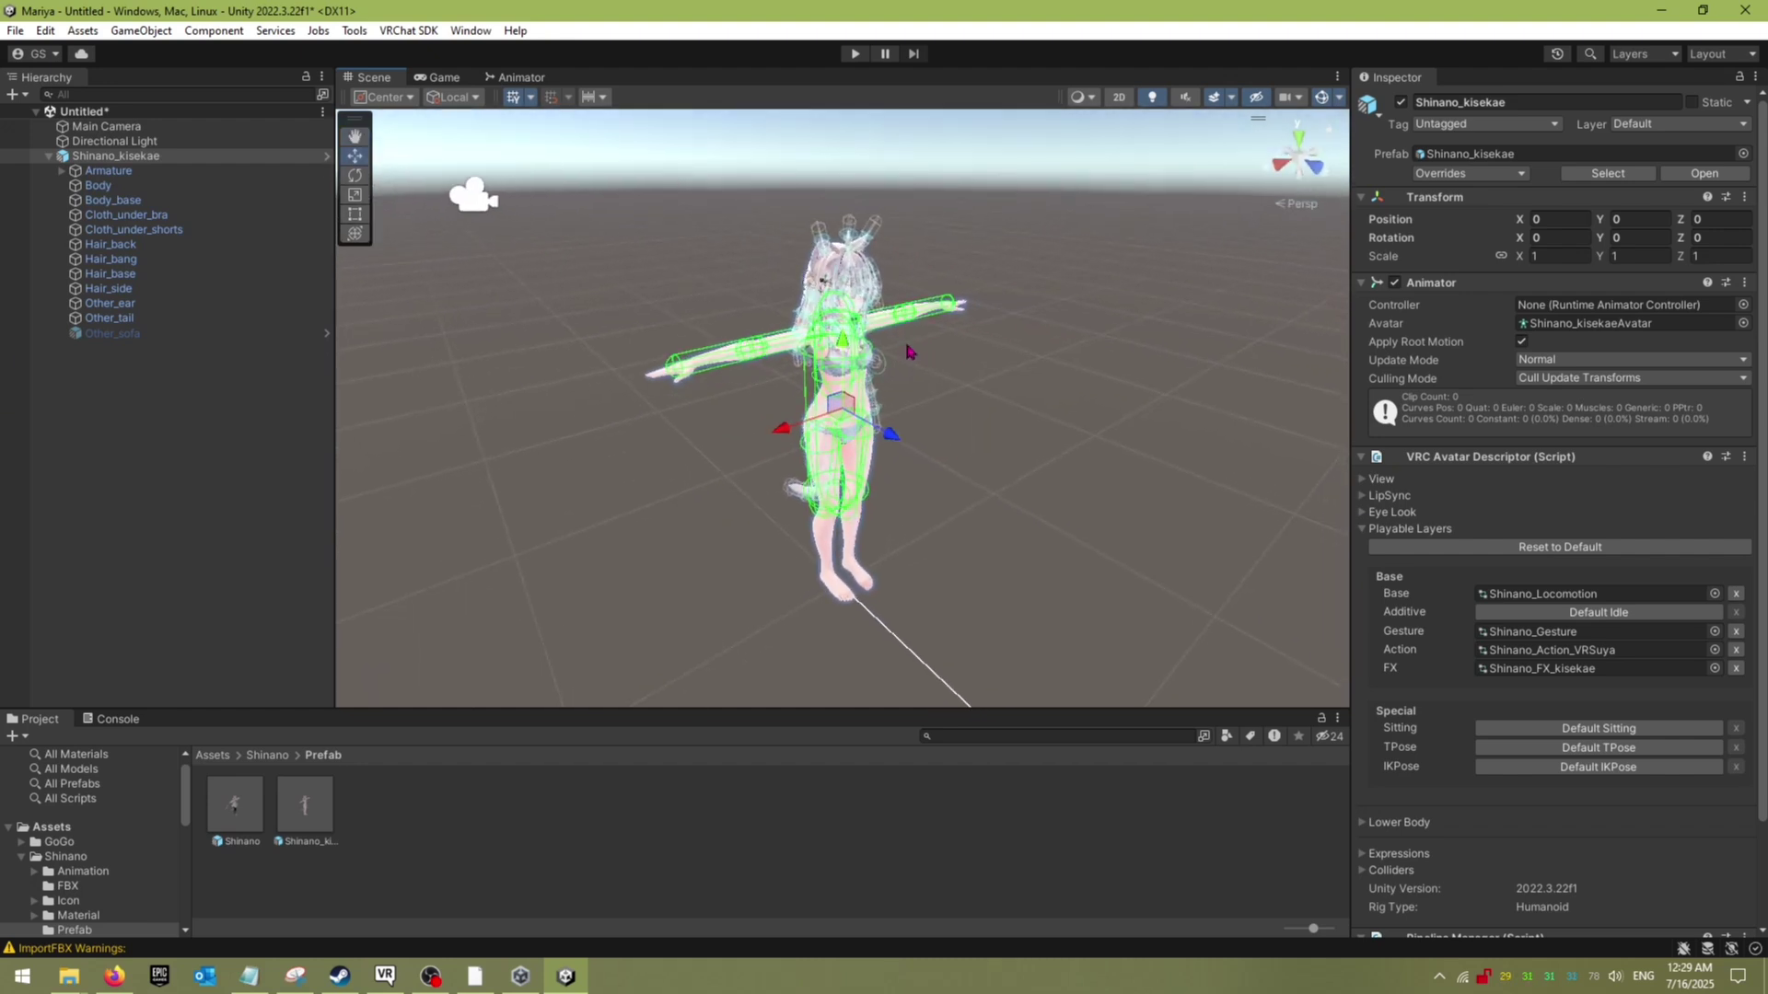
{"action": "scroll", "coordinate": [900, 368], "scroll_direction": "down", "scroll_amount": 3}
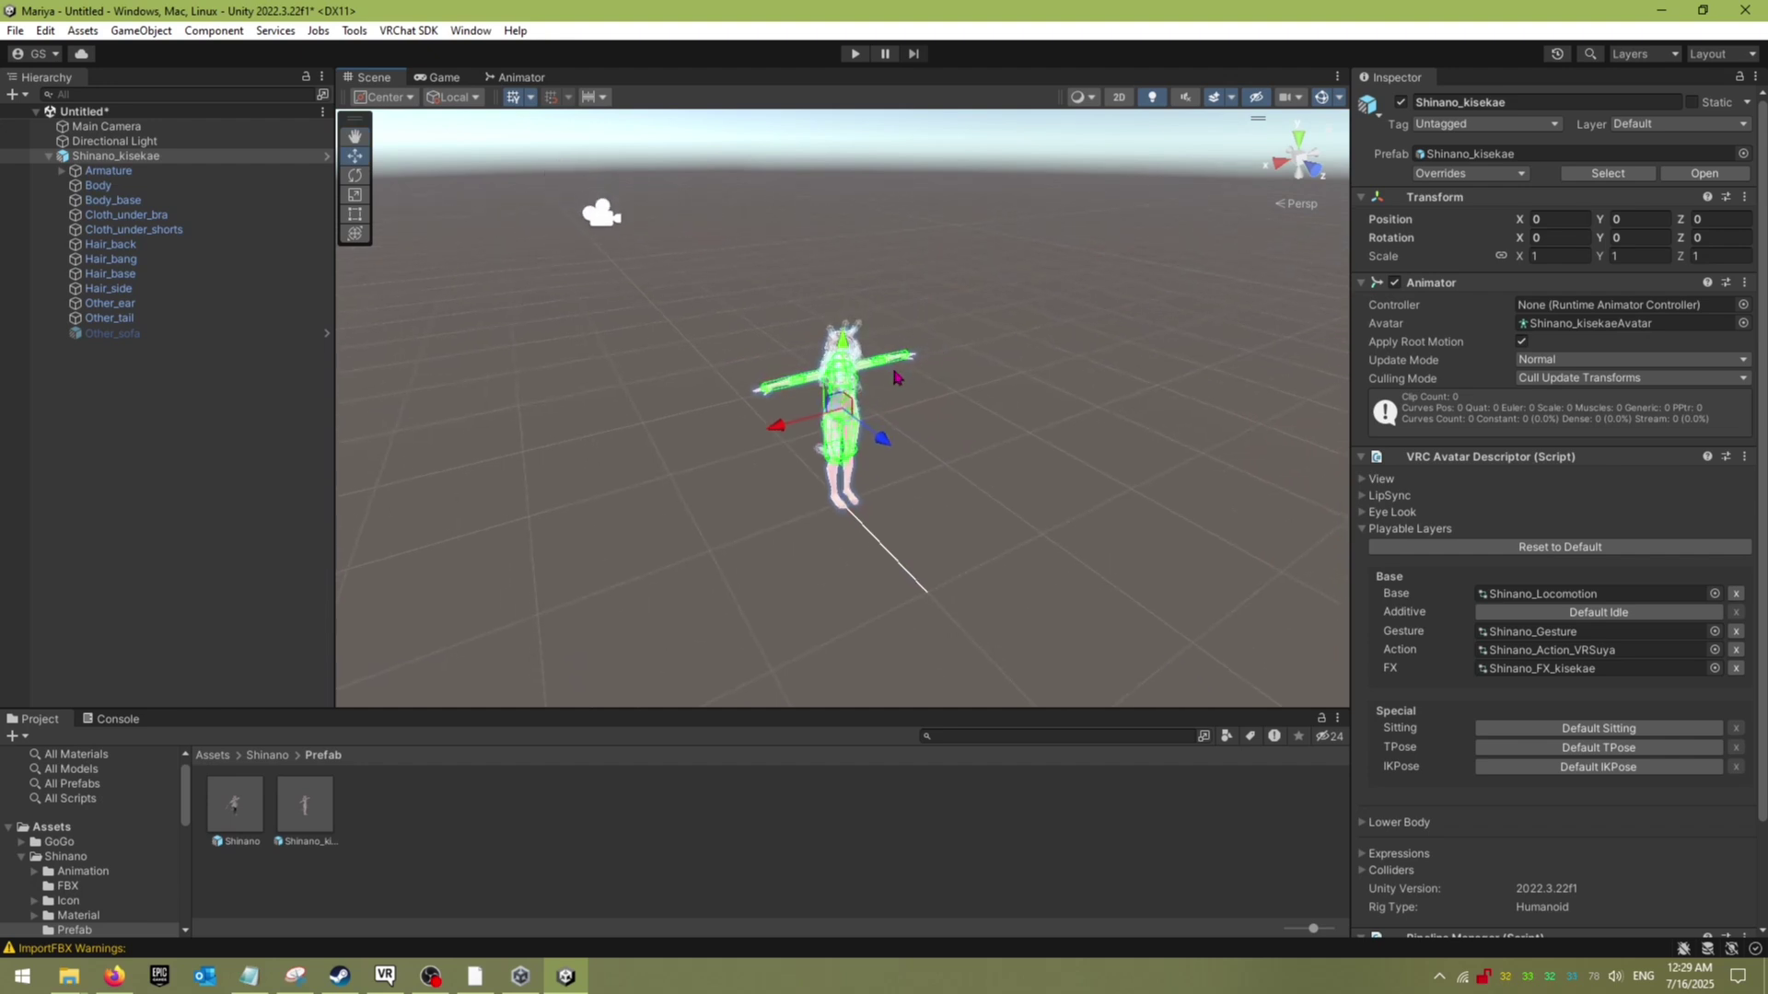
{"action": "scroll", "coordinate": [895, 377], "scroll_direction": "up", "scroll_amount": 1}
{"action": "scroll", "coordinate": [898, 371], "scroll_direction": "up", "scroll_amount": 2}
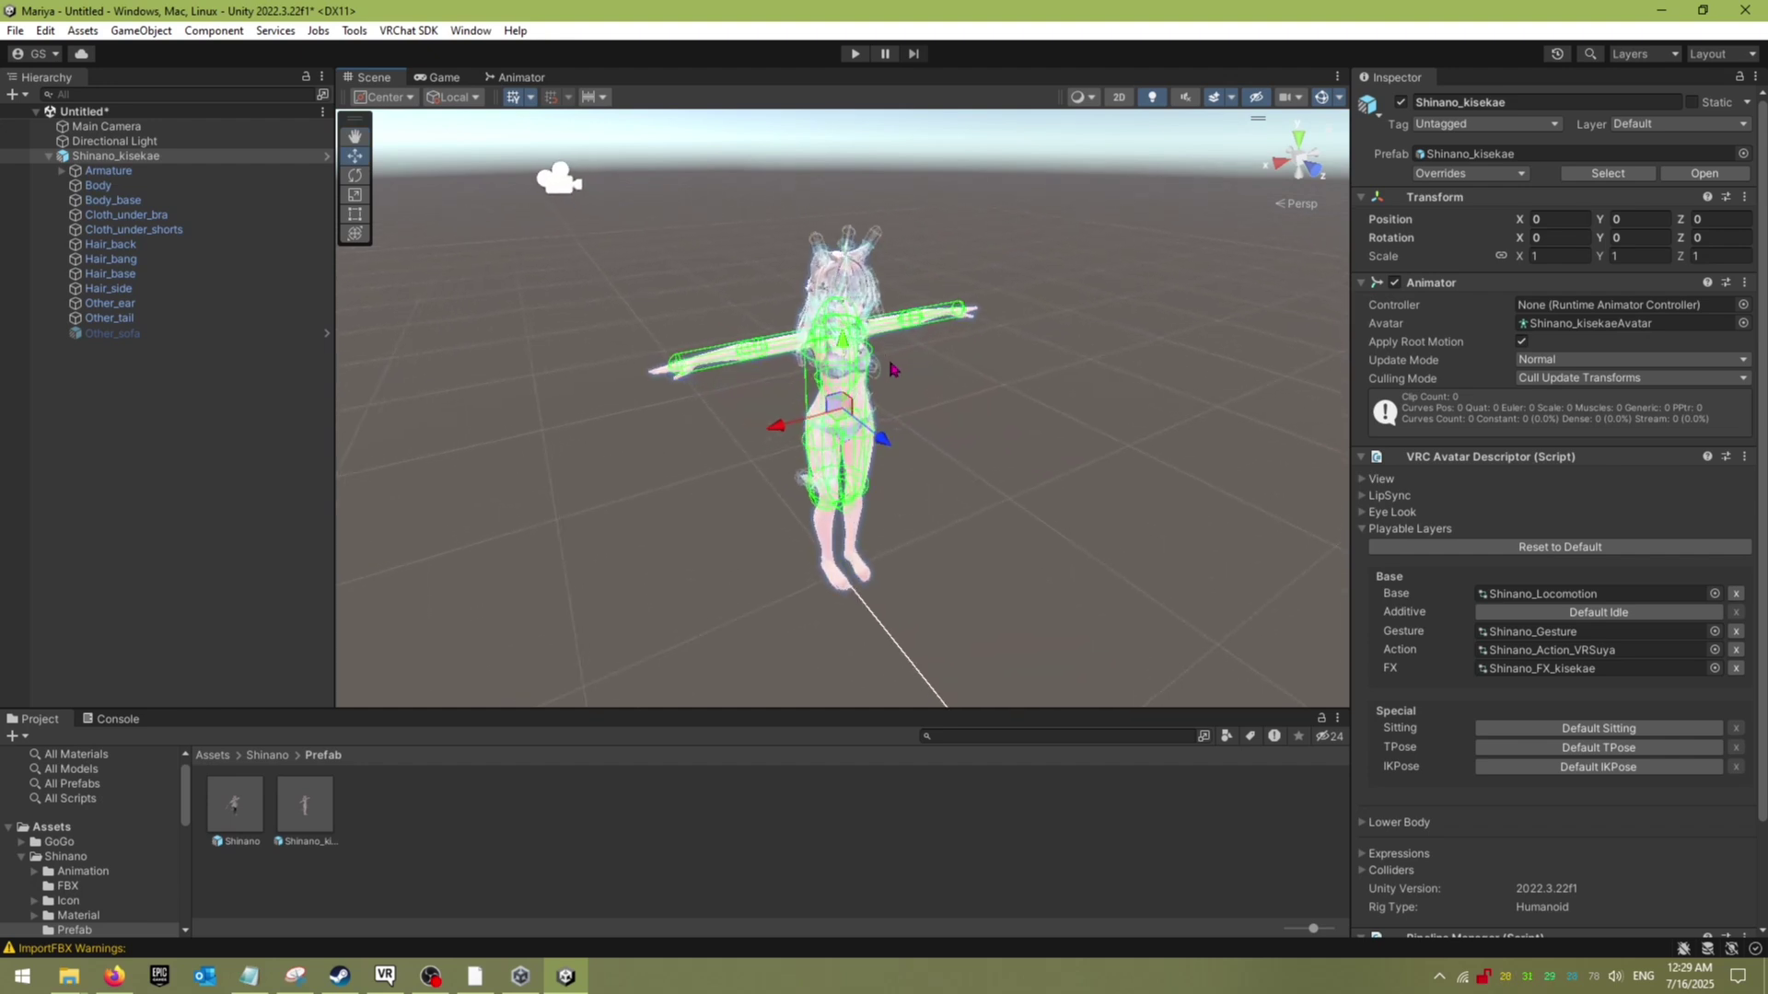
{"action": "left_click_drag", "start_coordinate": [880, 357], "coordinate": [859, 378], "text": "alt"}
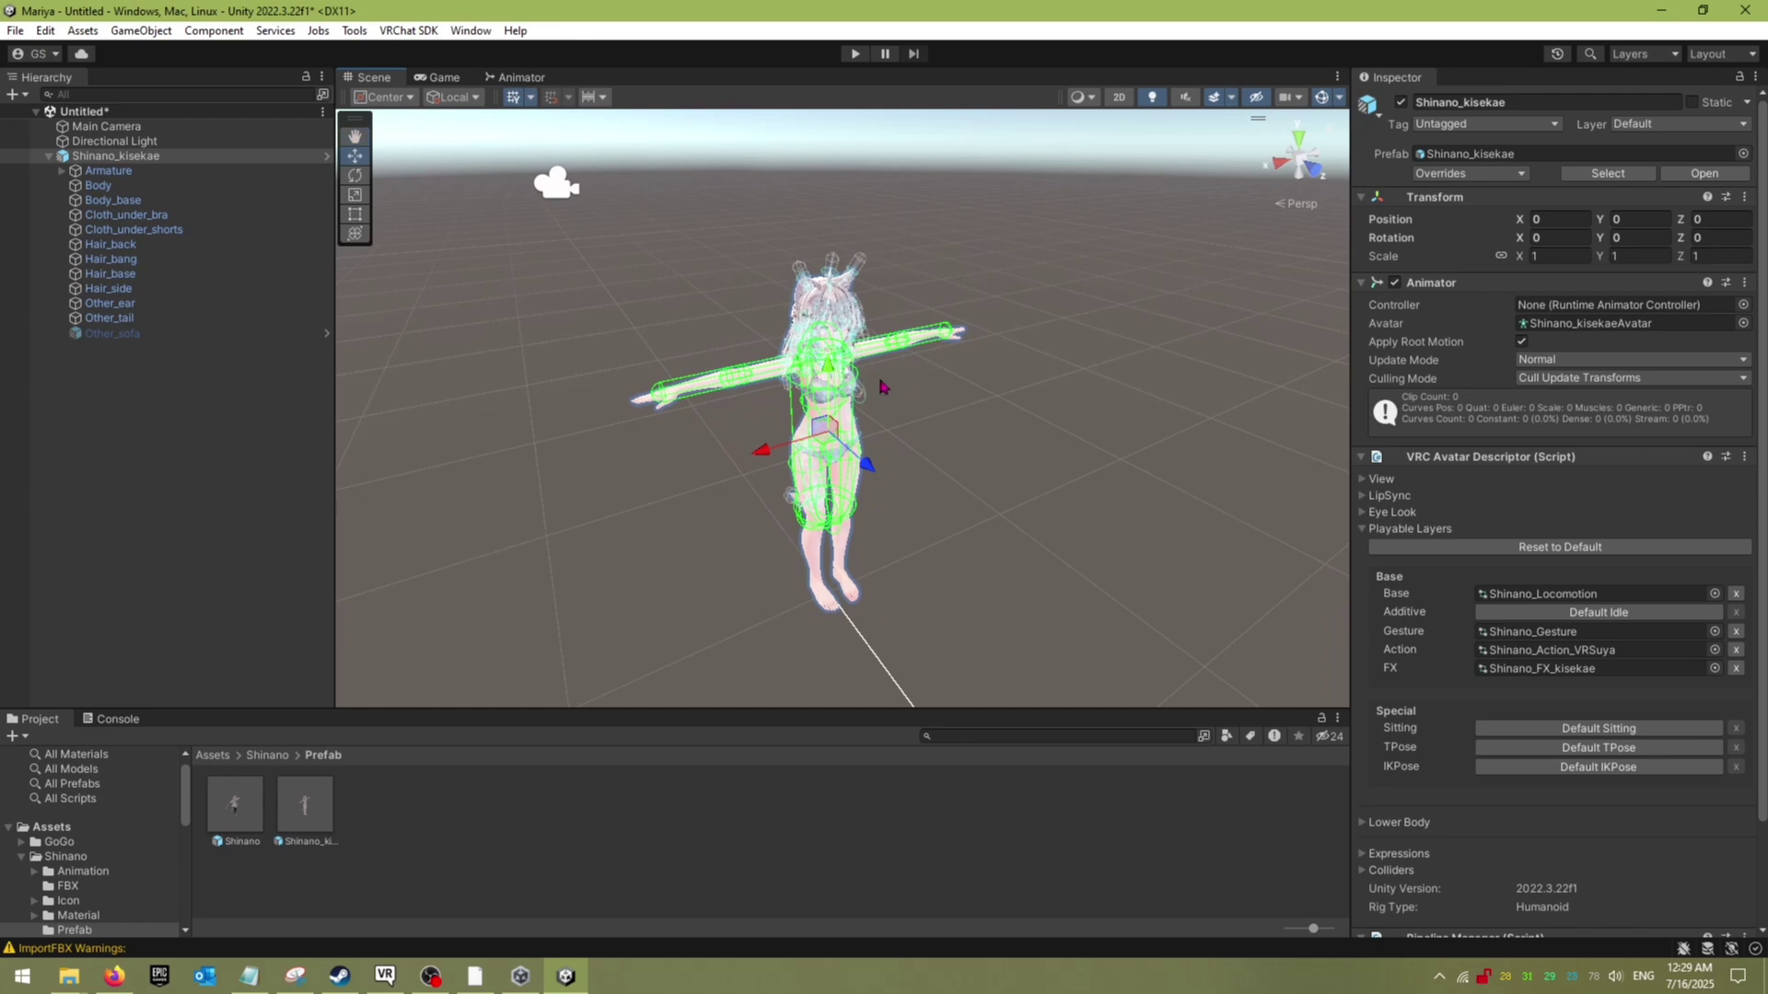
{"action": "scroll", "coordinate": [882, 377], "scroll_direction": "up", "scroll_amount": 4}
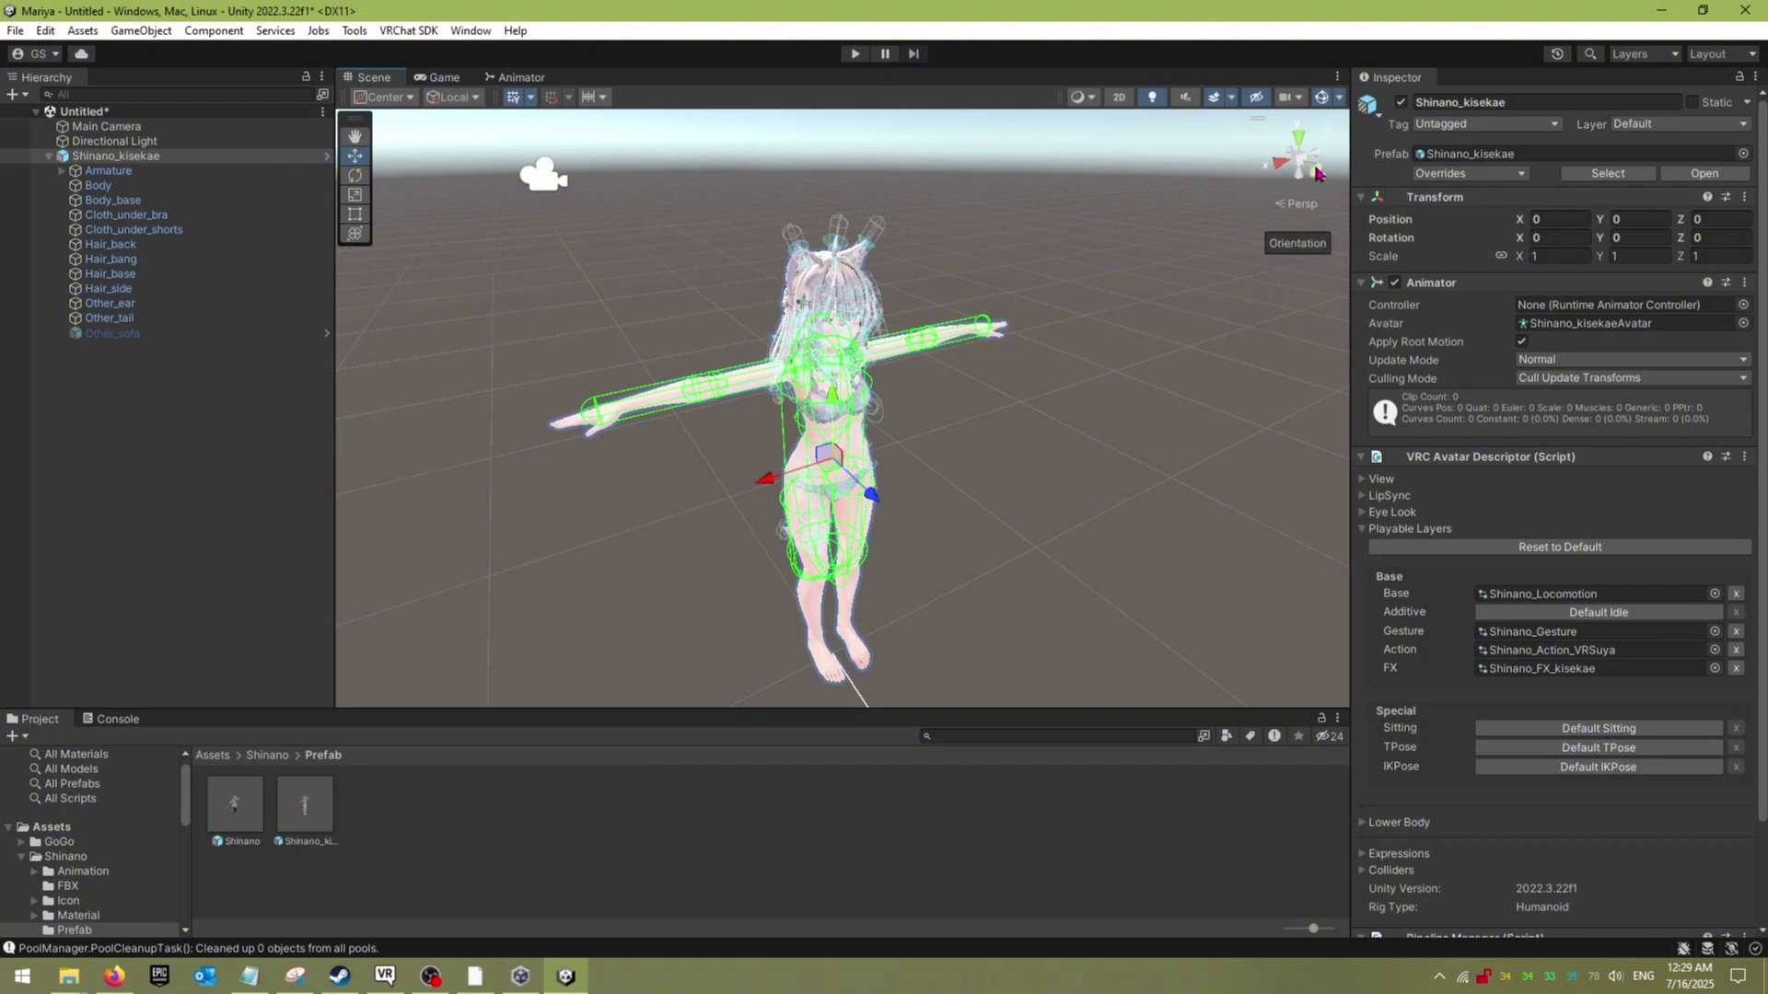
Step: Align the scene to a front view without perspective and frame the avatar's head and upper body
{"action": "left_click", "coordinate": [1317, 175]}
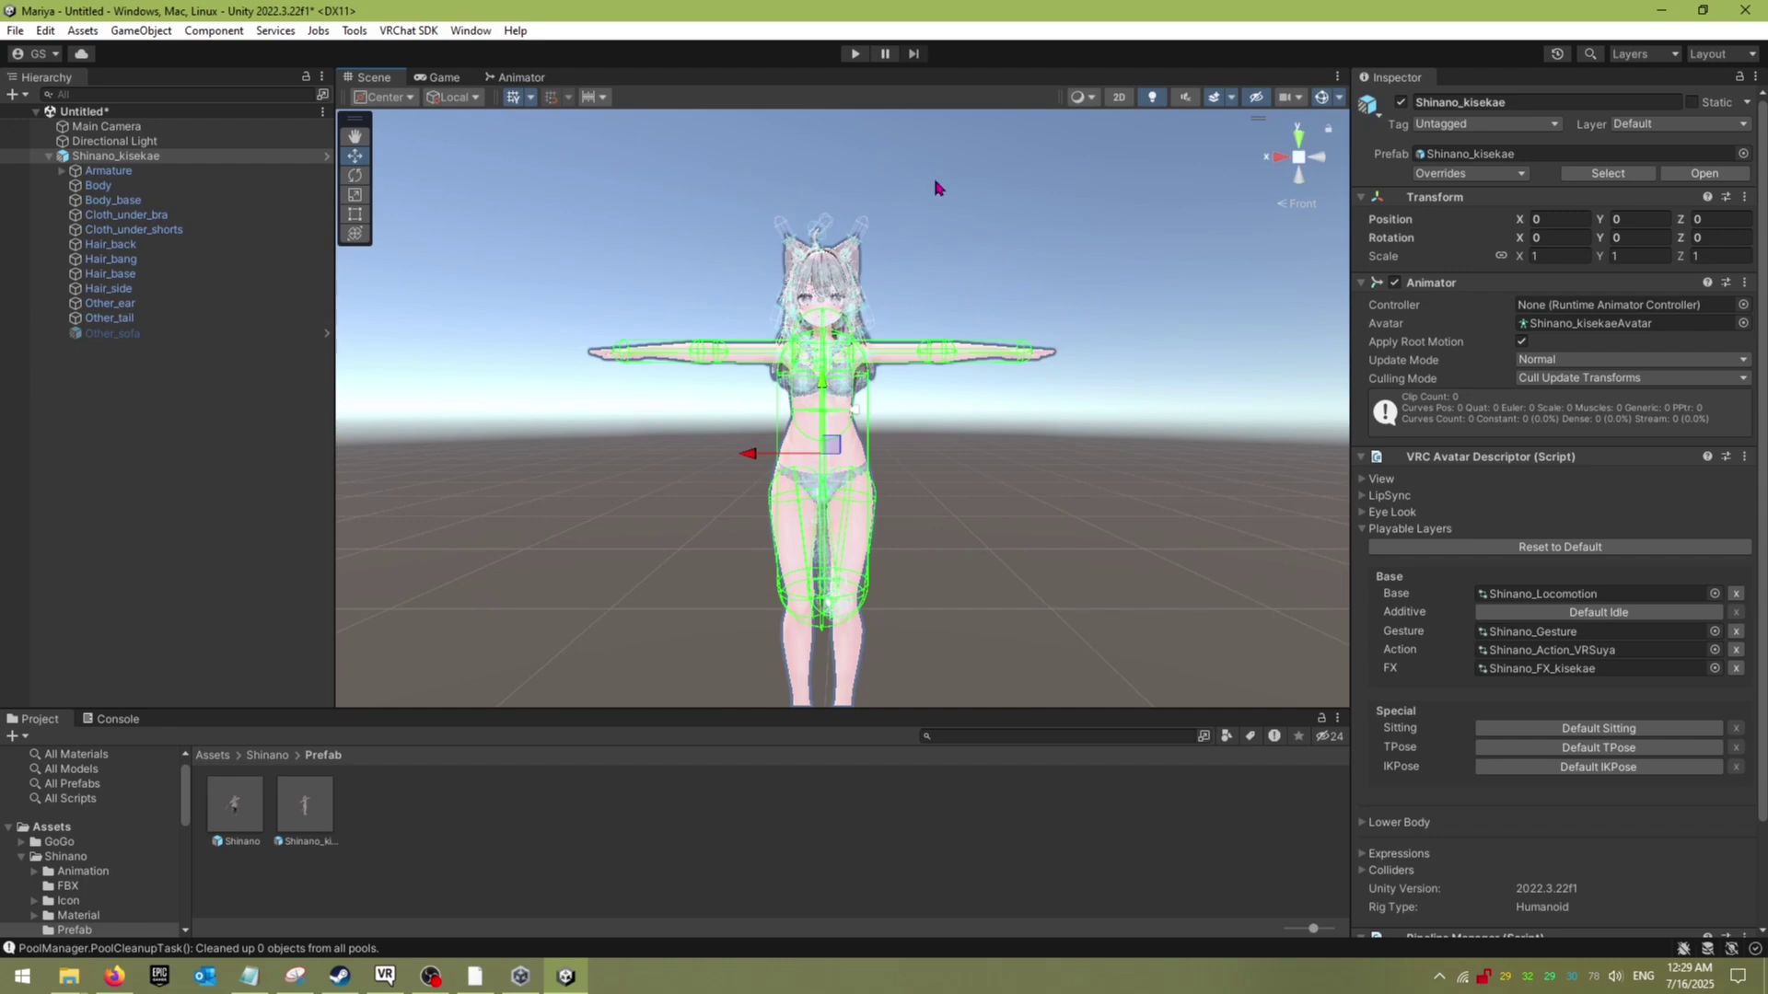
{"action": "scroll", "coordinate": [888, 241], "scroll_direction": "up", "scroll_amount": 3}
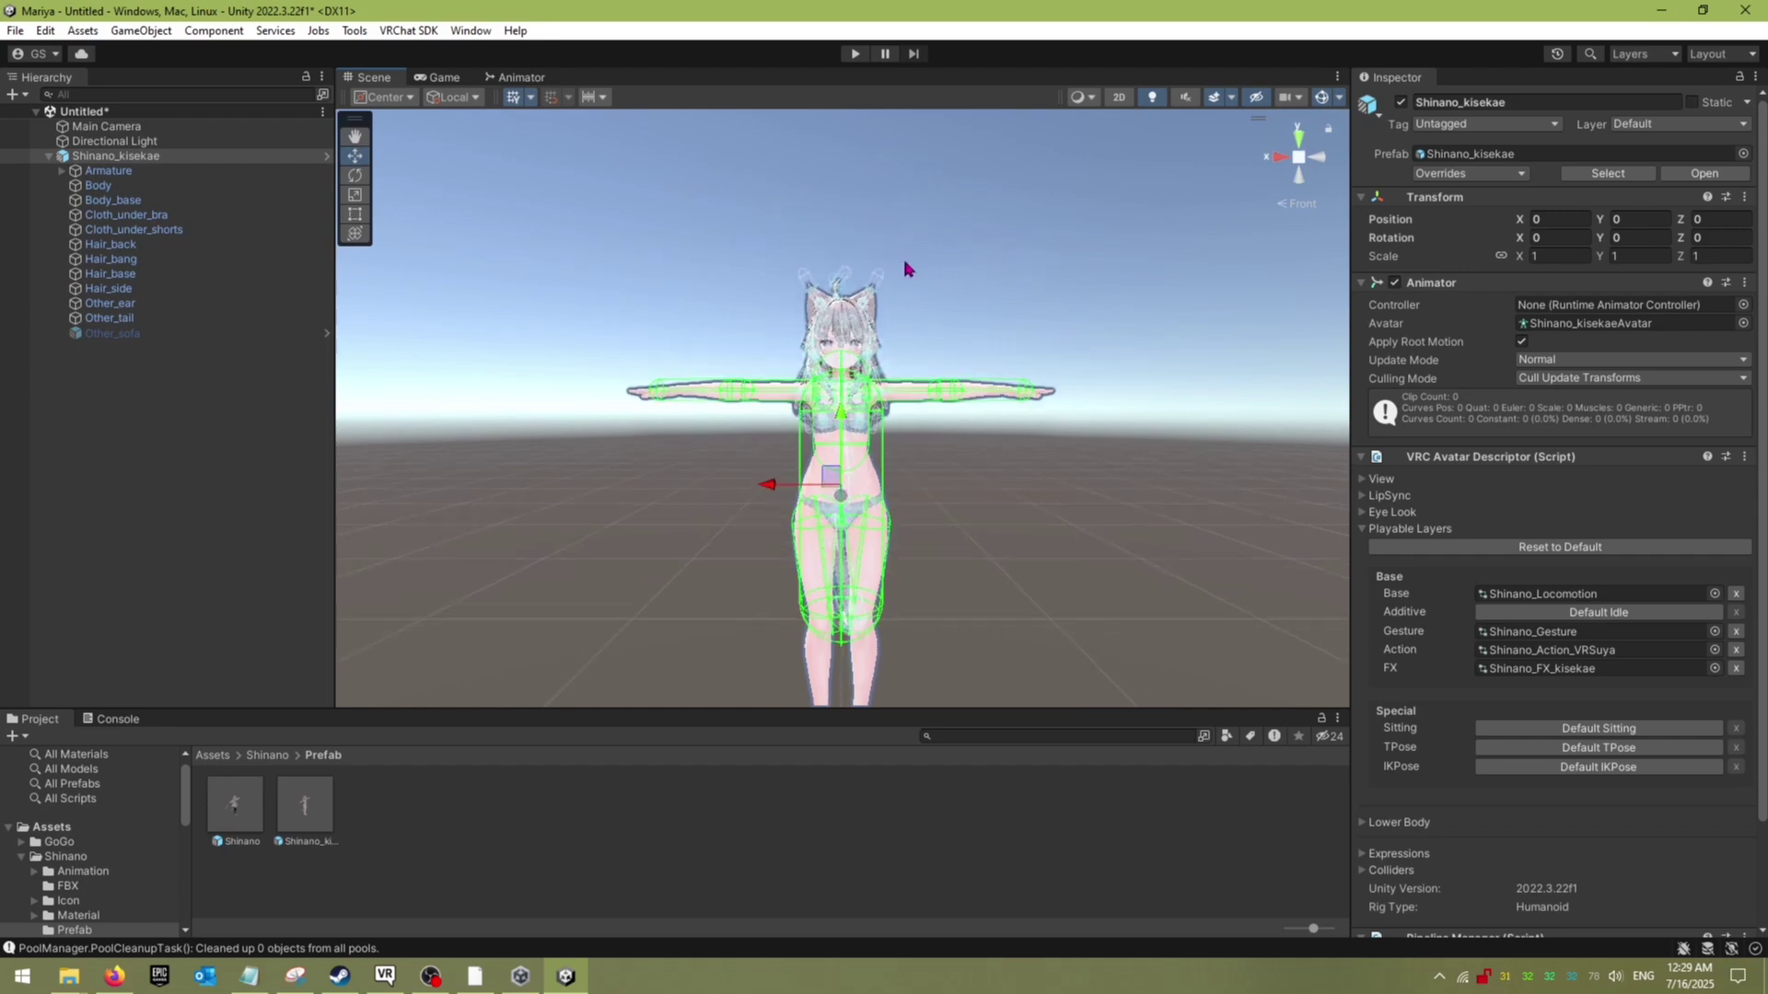
{"action": "left_click", "coordinate": [1279, 158]}
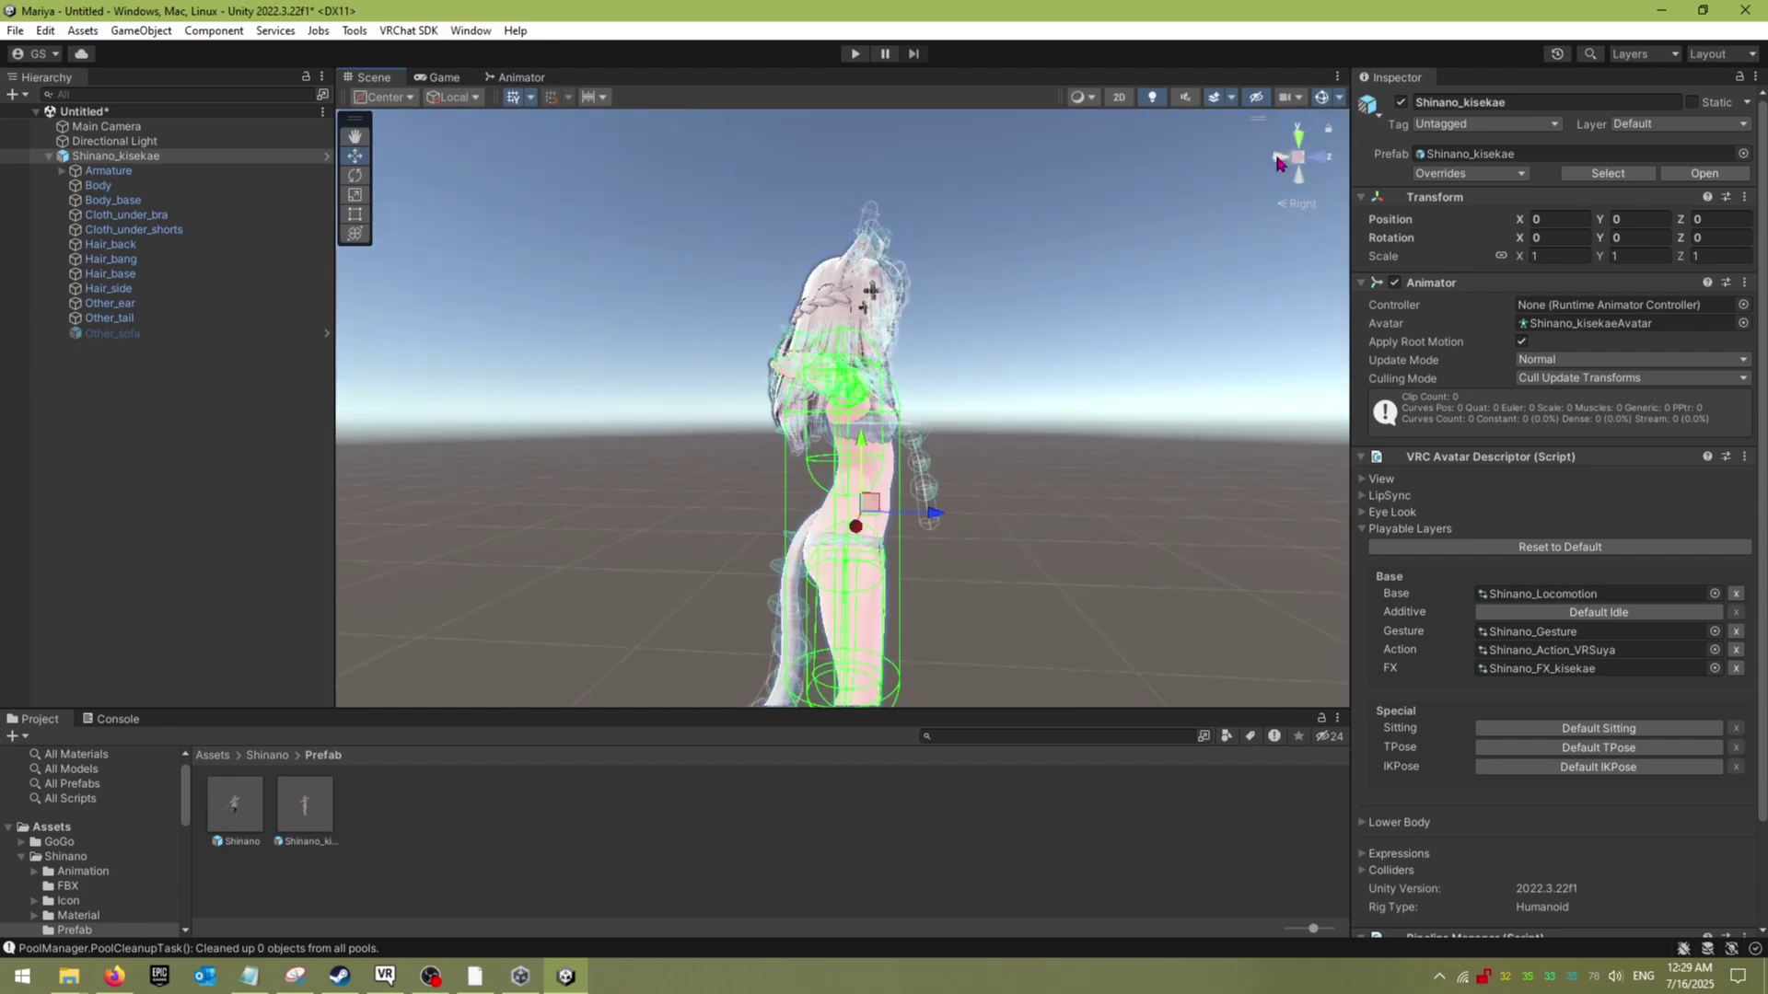
{"action": "left_click", "coordinate": [1278, 162]}
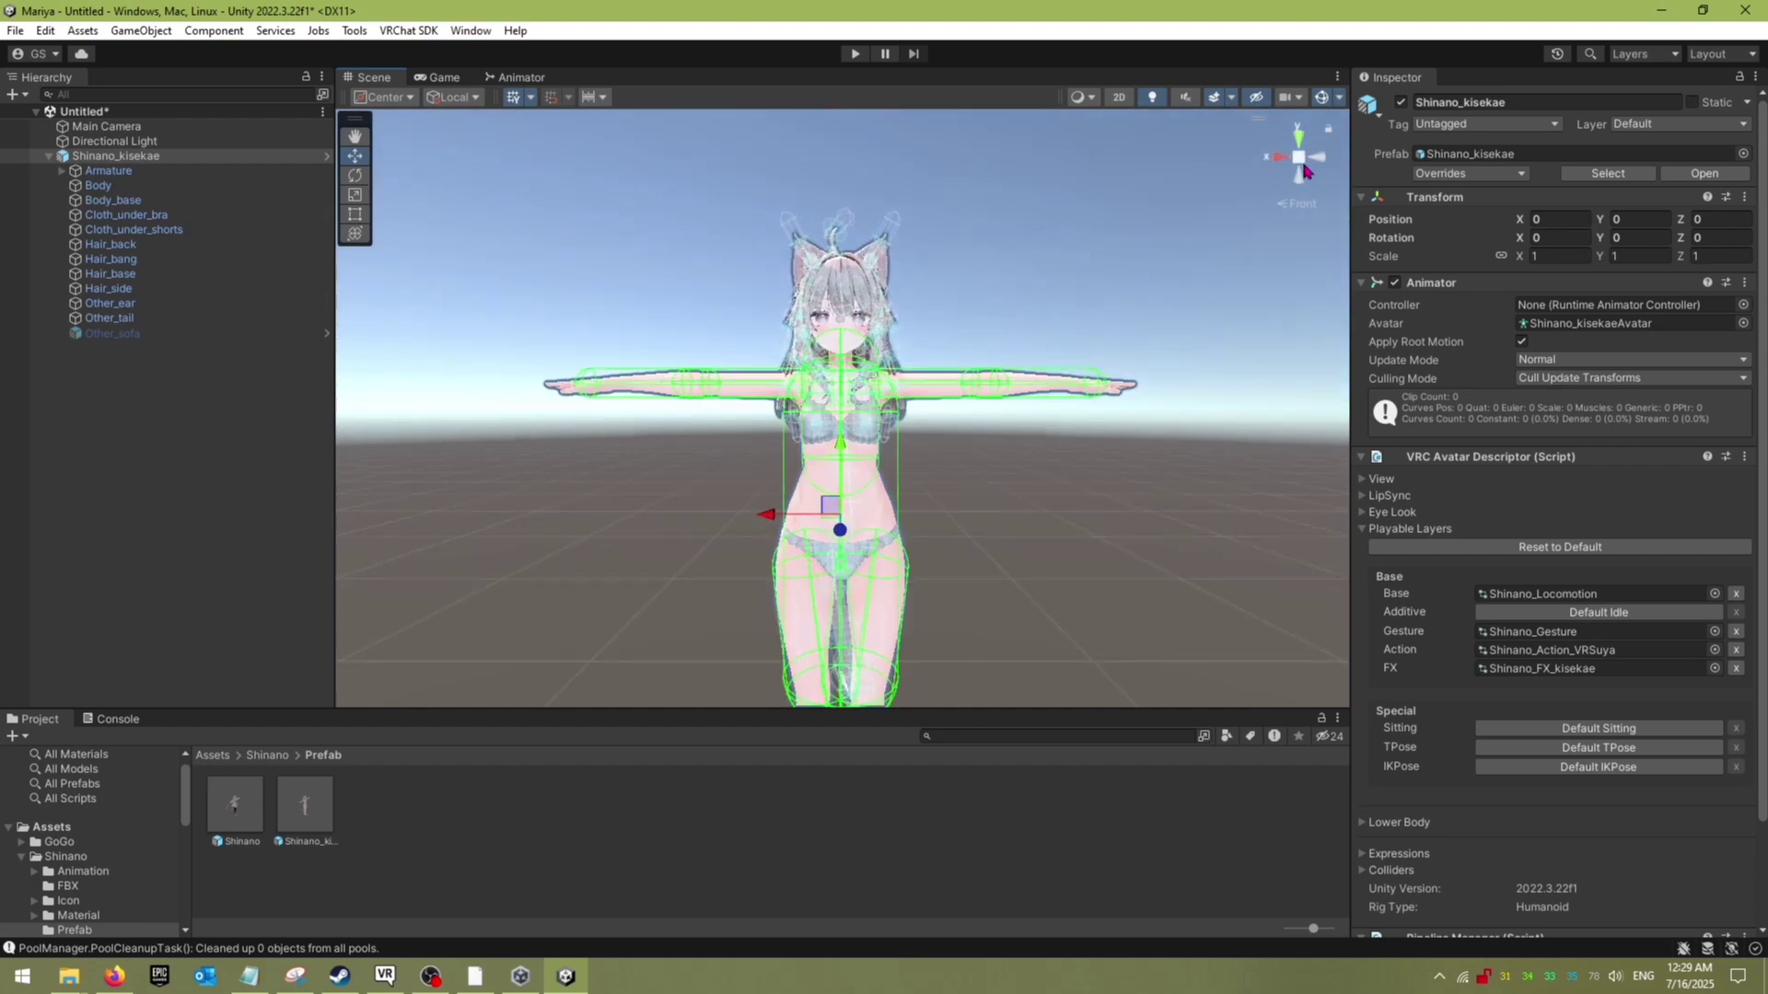
{"action": "left_click", "coordinate": [1300, 160]}
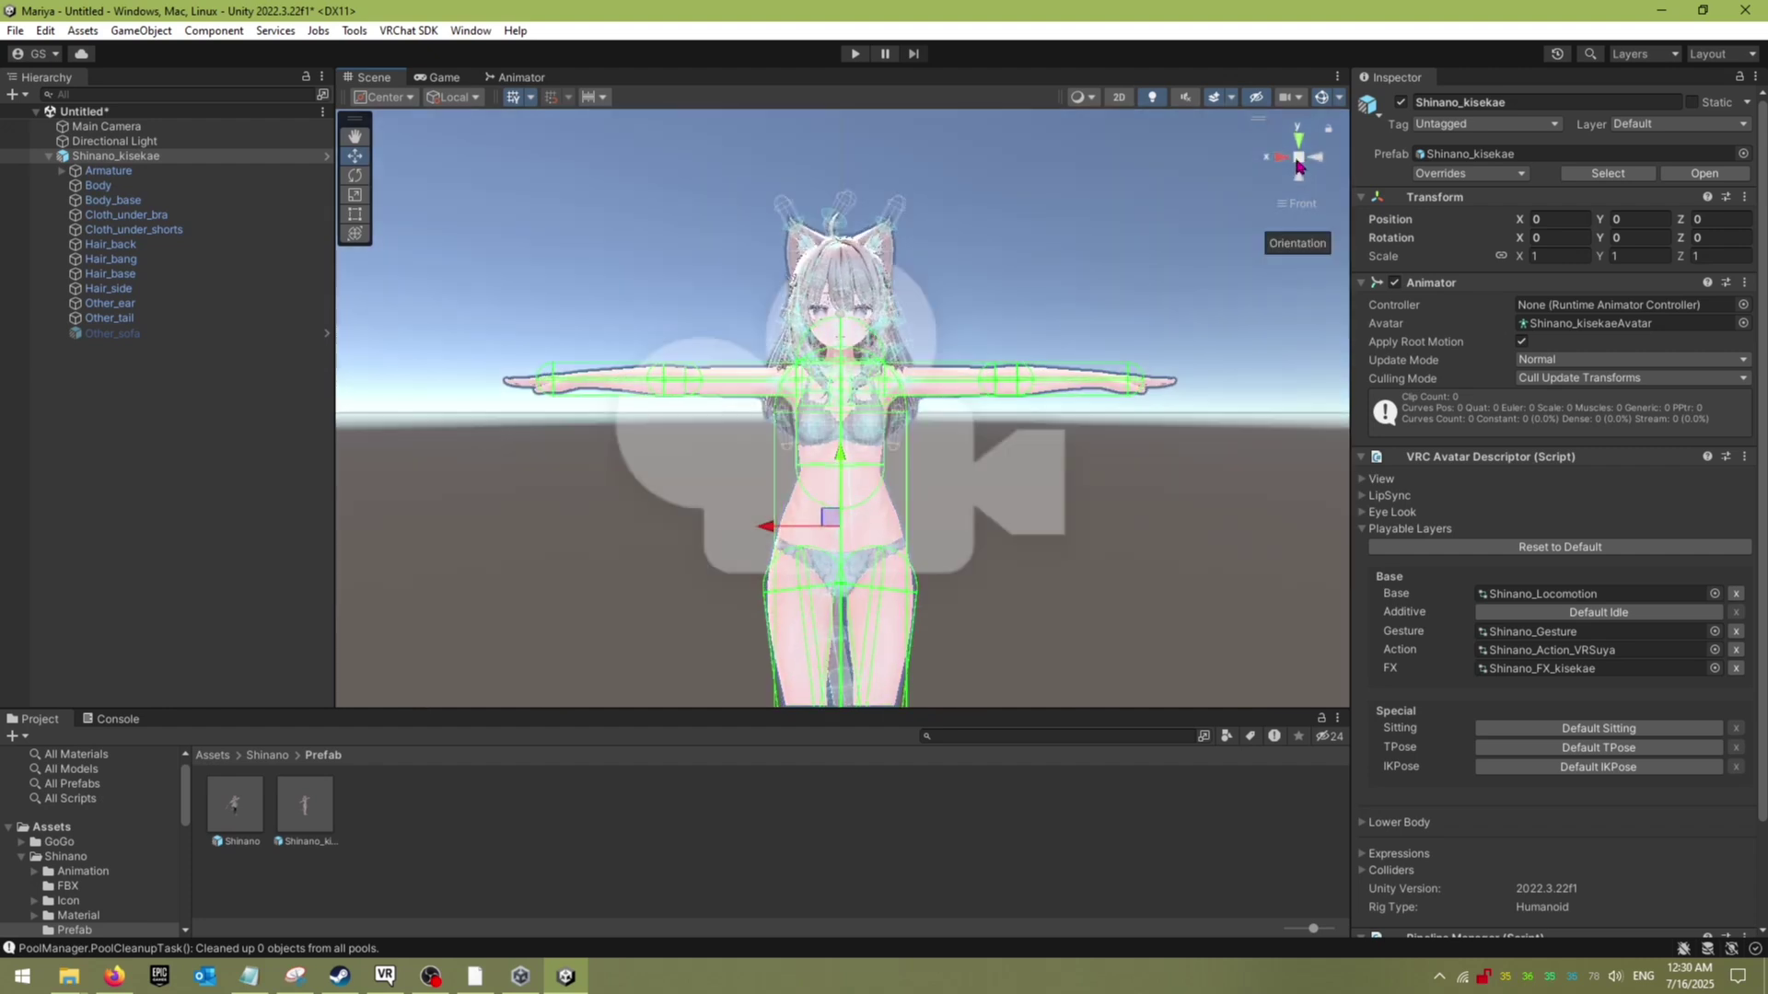
{"action": "scroll", "coordinate": [964, 277], "scroll_direction": "up", "scroll_amount": 3}
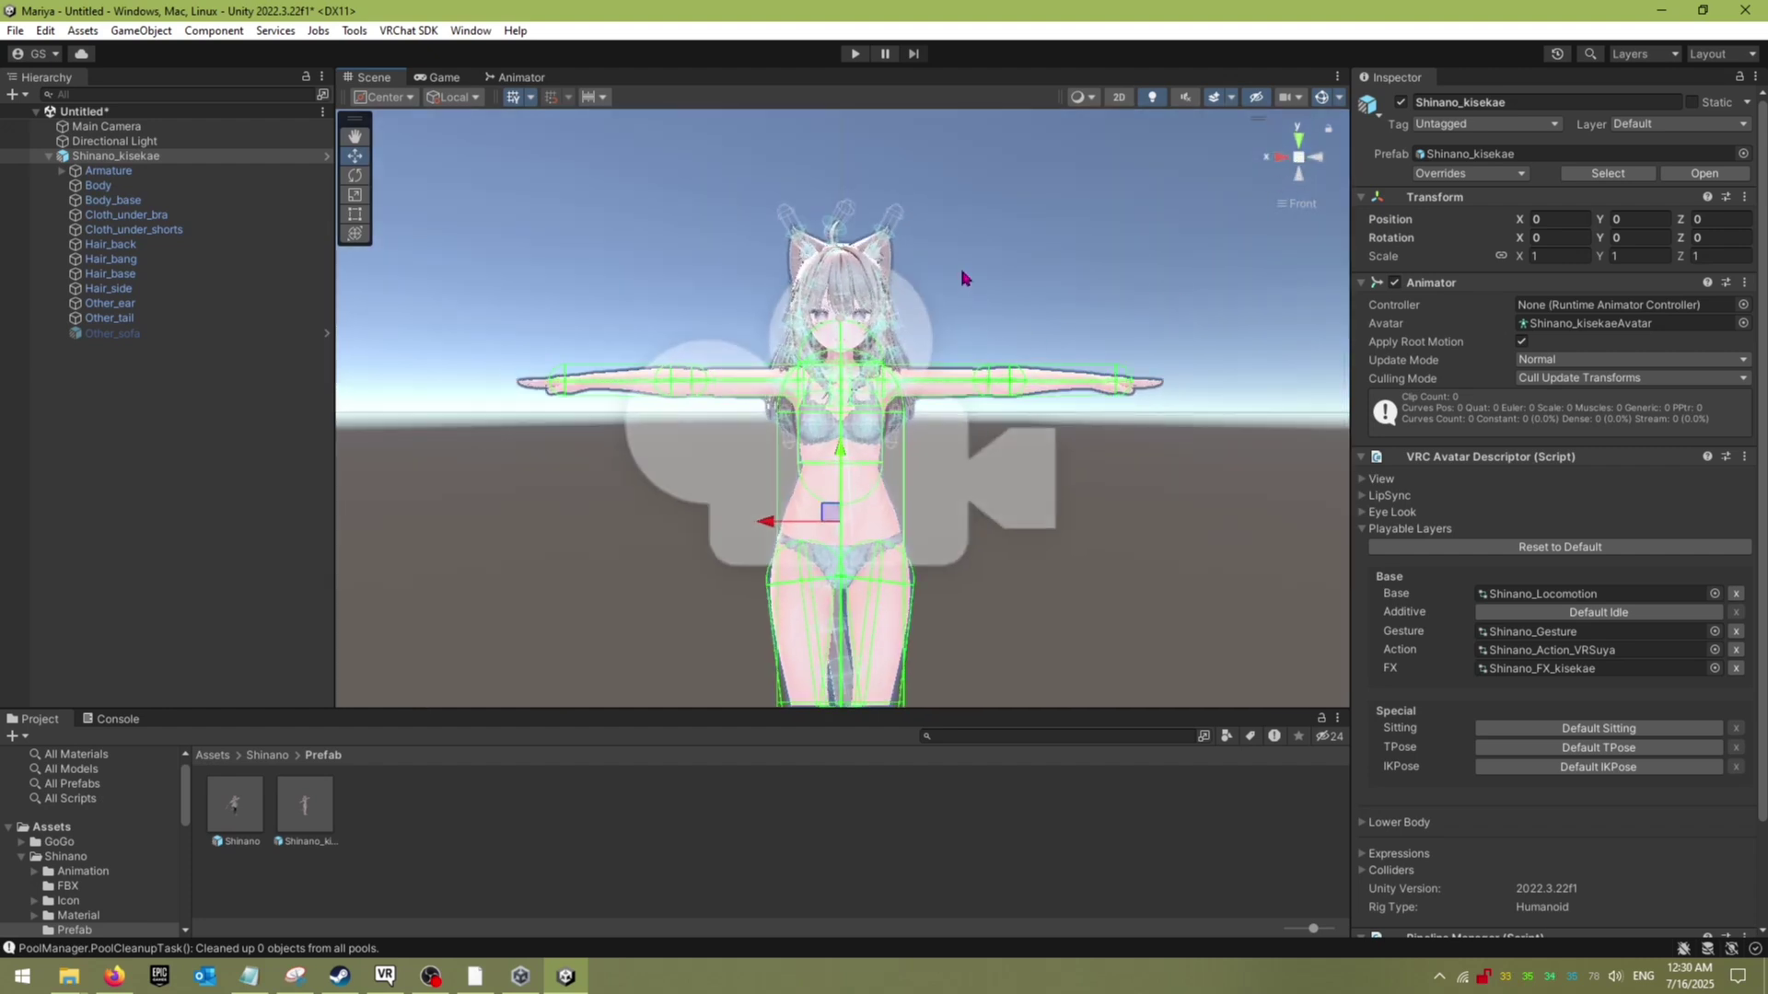
{"action": "scroll", "coordinate": [964, 277], "scroll_direction": "up", "scroll_amount": 5}
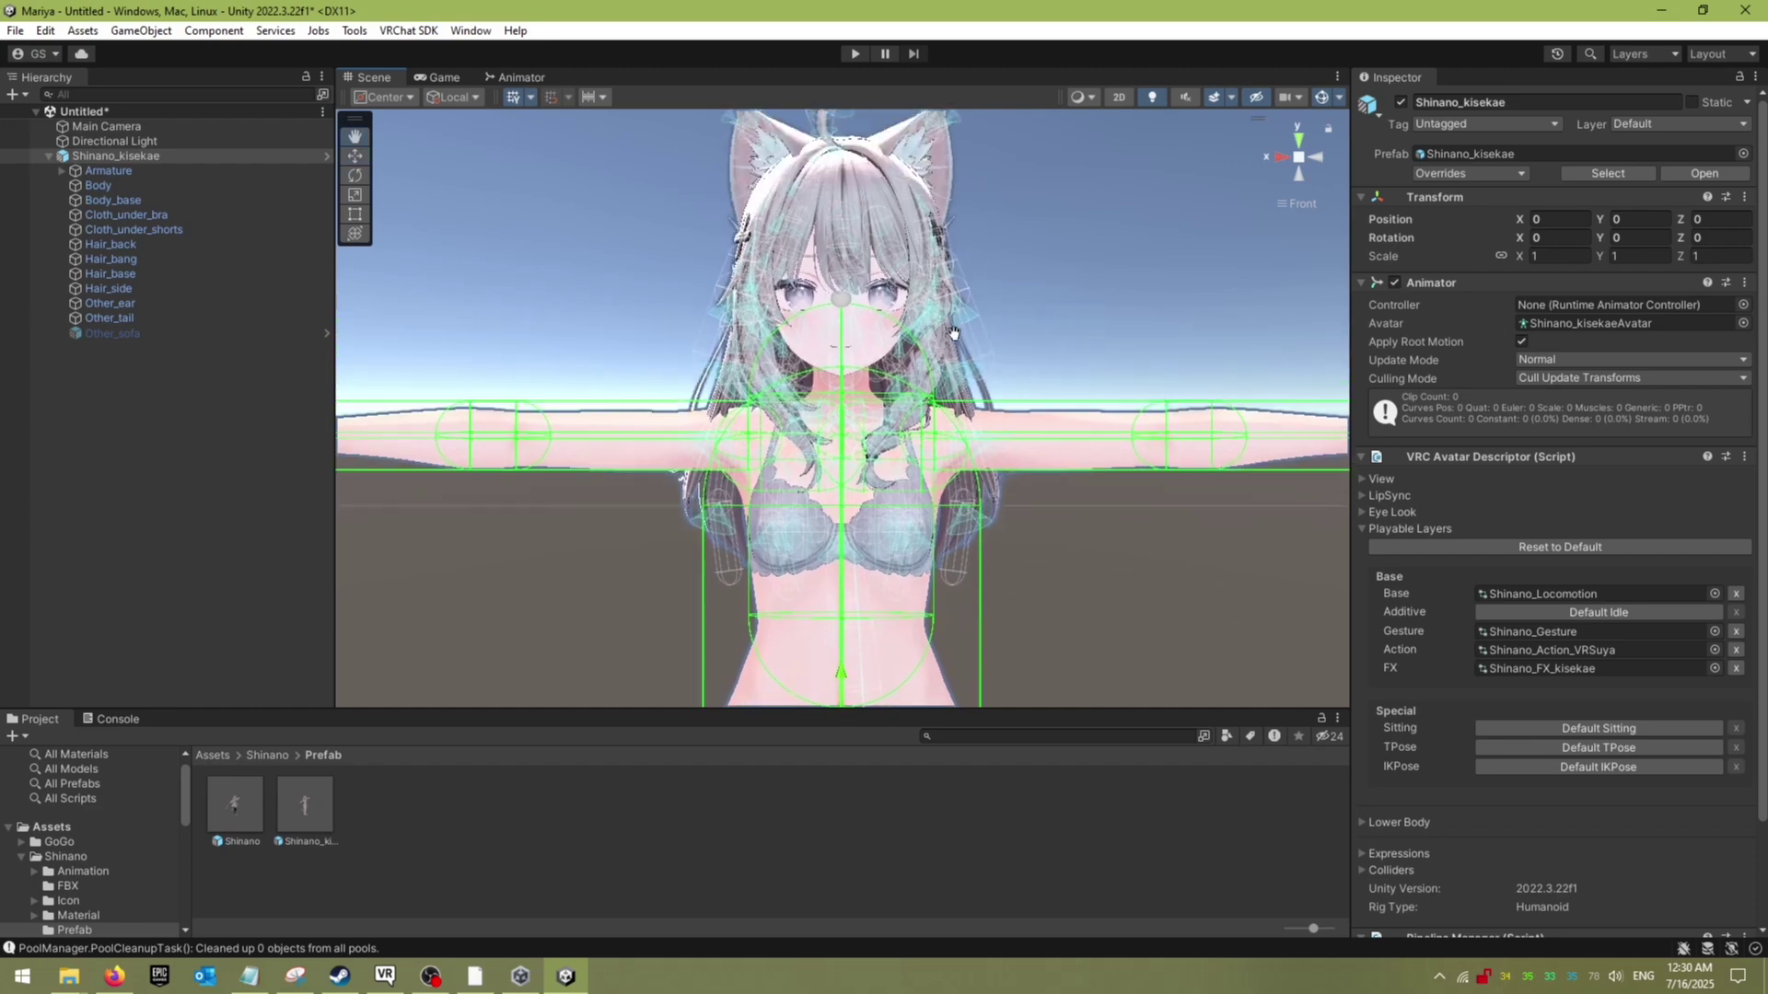
{"action": "scroll", "coordinate": [964, 342], "scroll_direction": "up", "scroll_amount": 2}
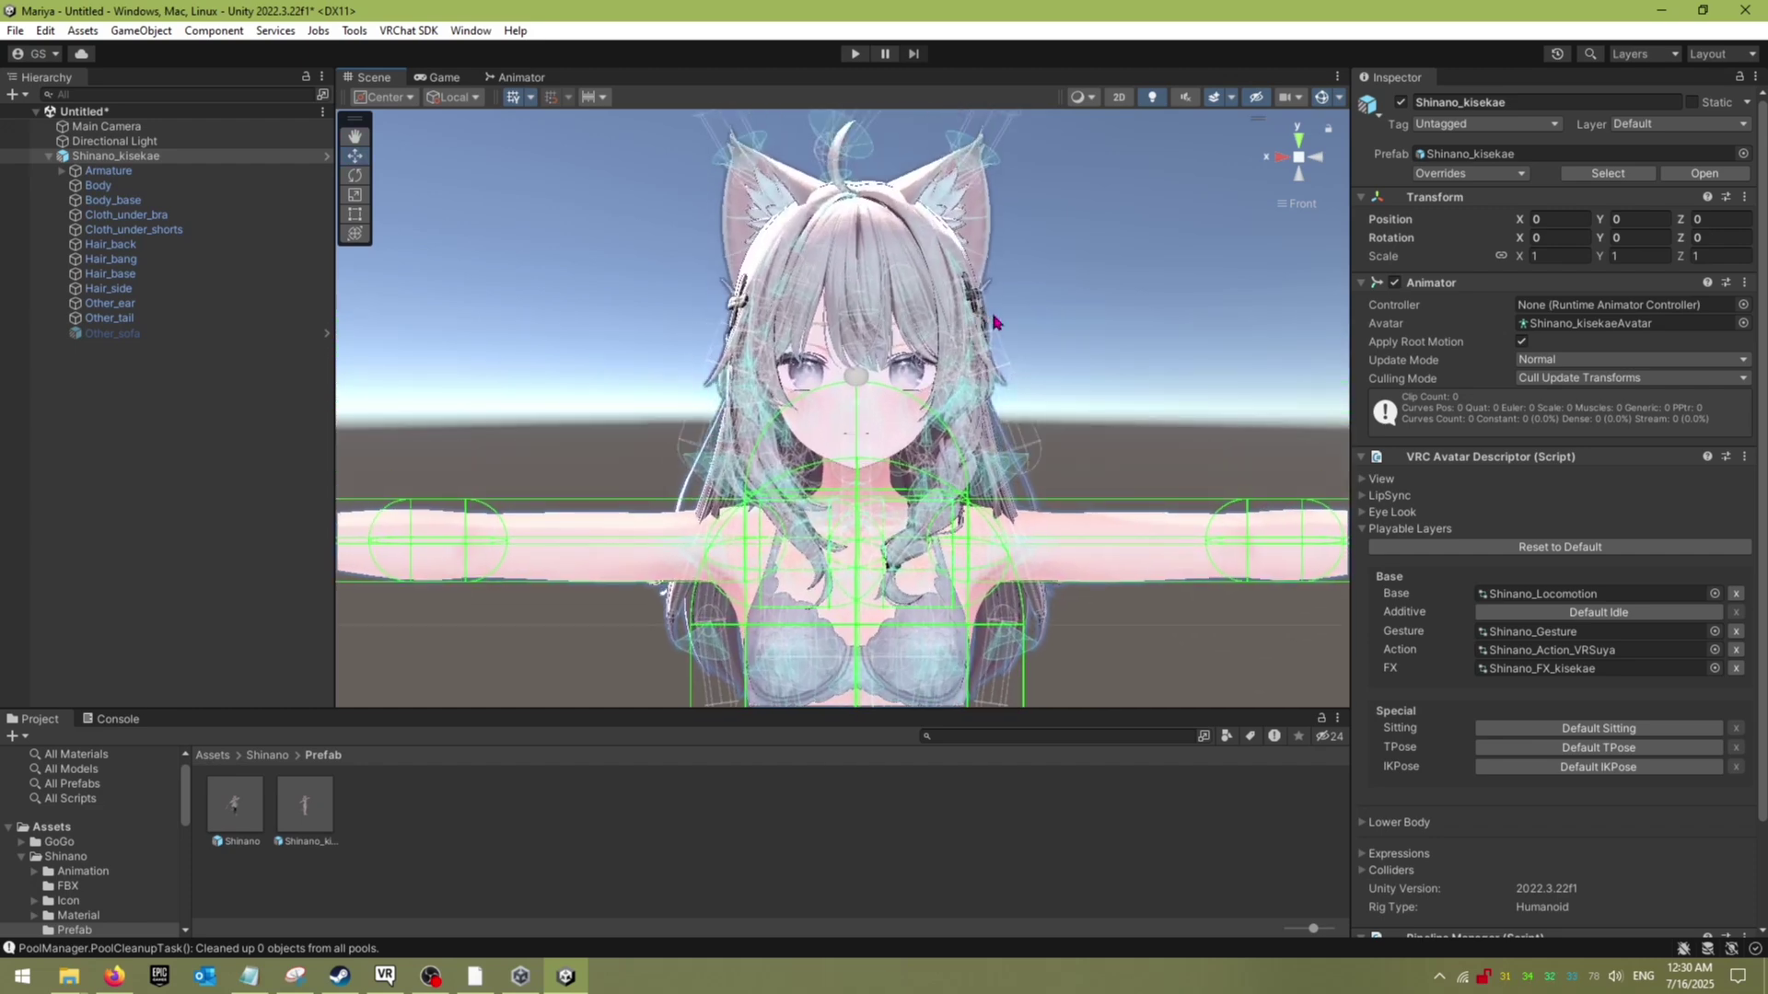
{"action": "middle_click_drag", "start_coordinate": [1008, 337], "coordinate": [1004, 292]}
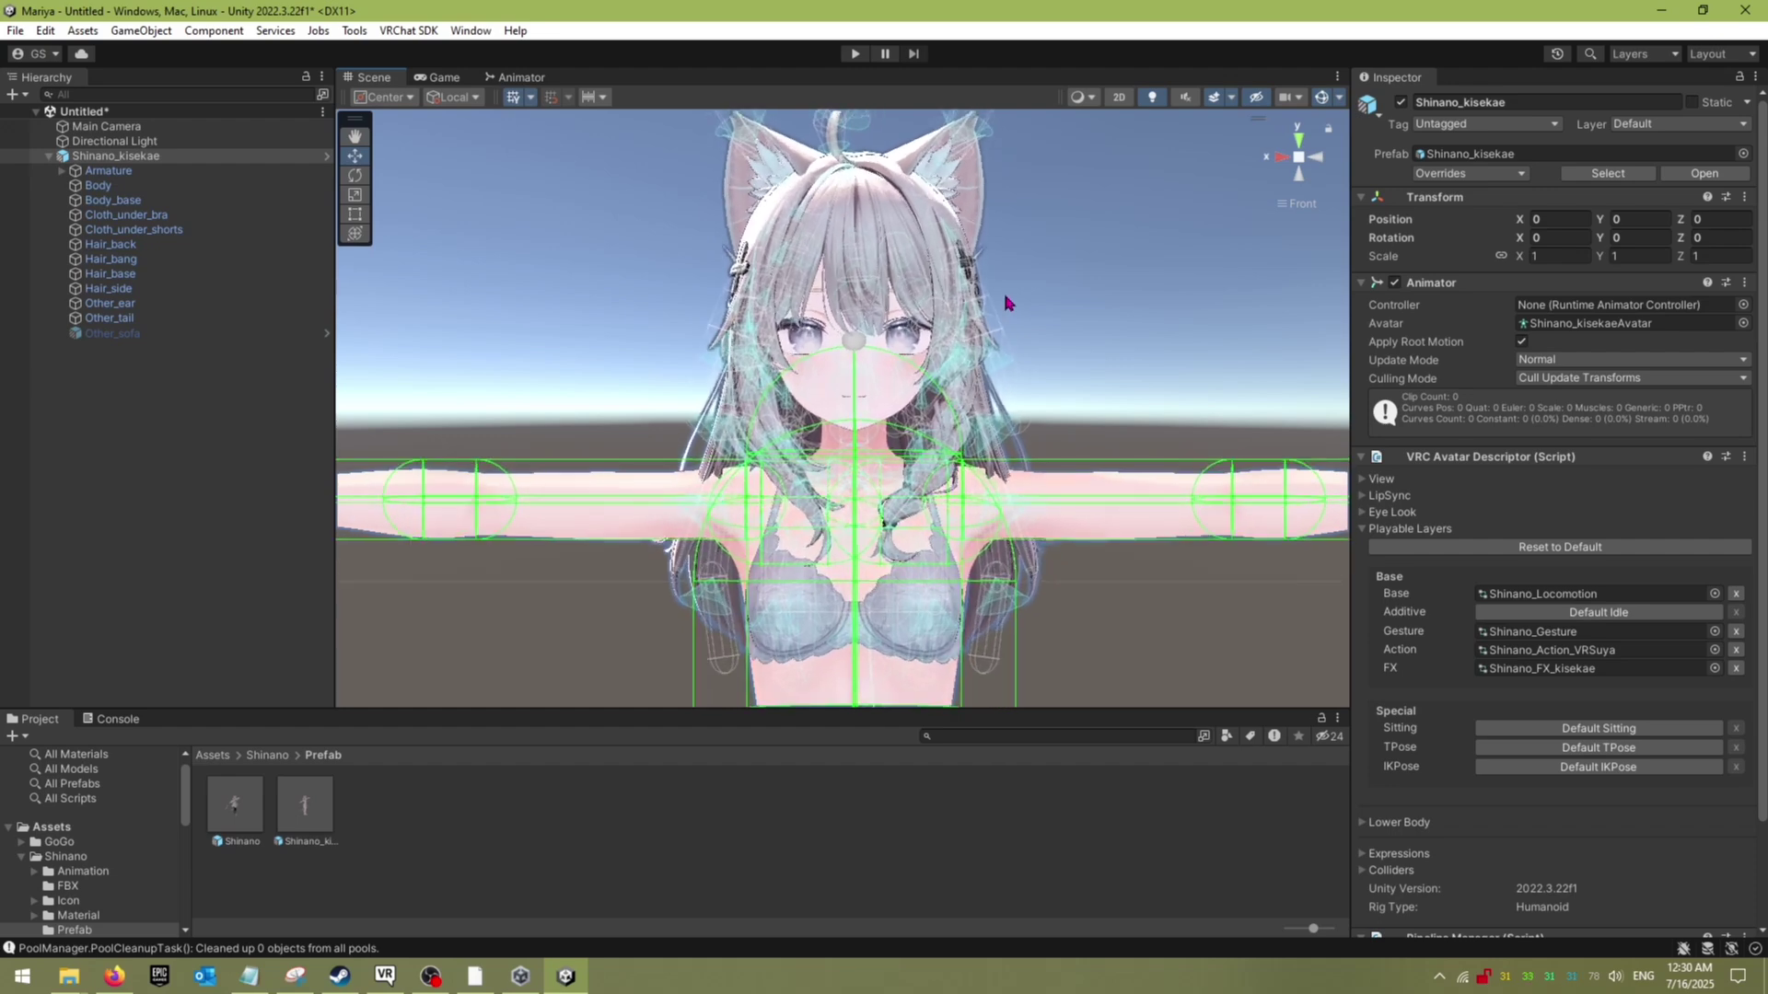
{"action": "scroll", "coordinate": [1005, 302], "scroll_direction": "down", "scroll_amount": 2}
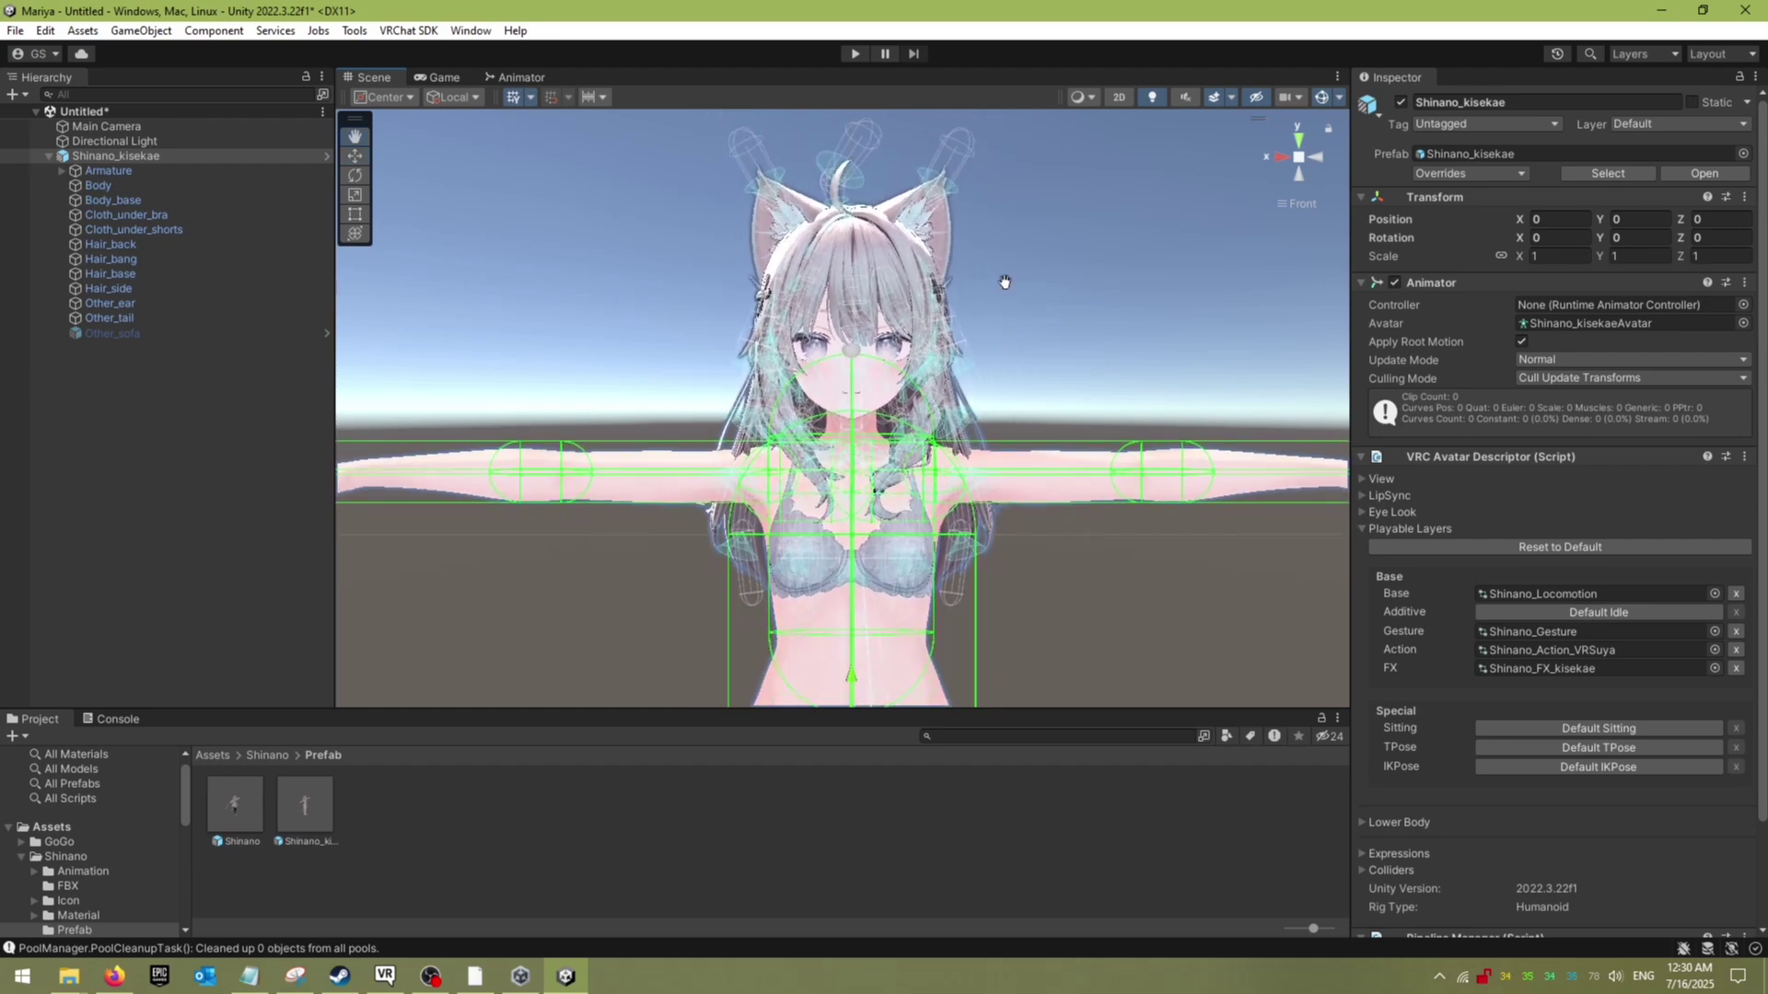
{"action": "mouse_move", "coordinate": [1002, 281]}
{"action": "middle_mouse_down"}
{"action": "mouse_move", "coordinate": [975, 316]}
{"action": "mouse_move", "coordinate": [992, 296]}
{"action": "middle_mouse_up"}
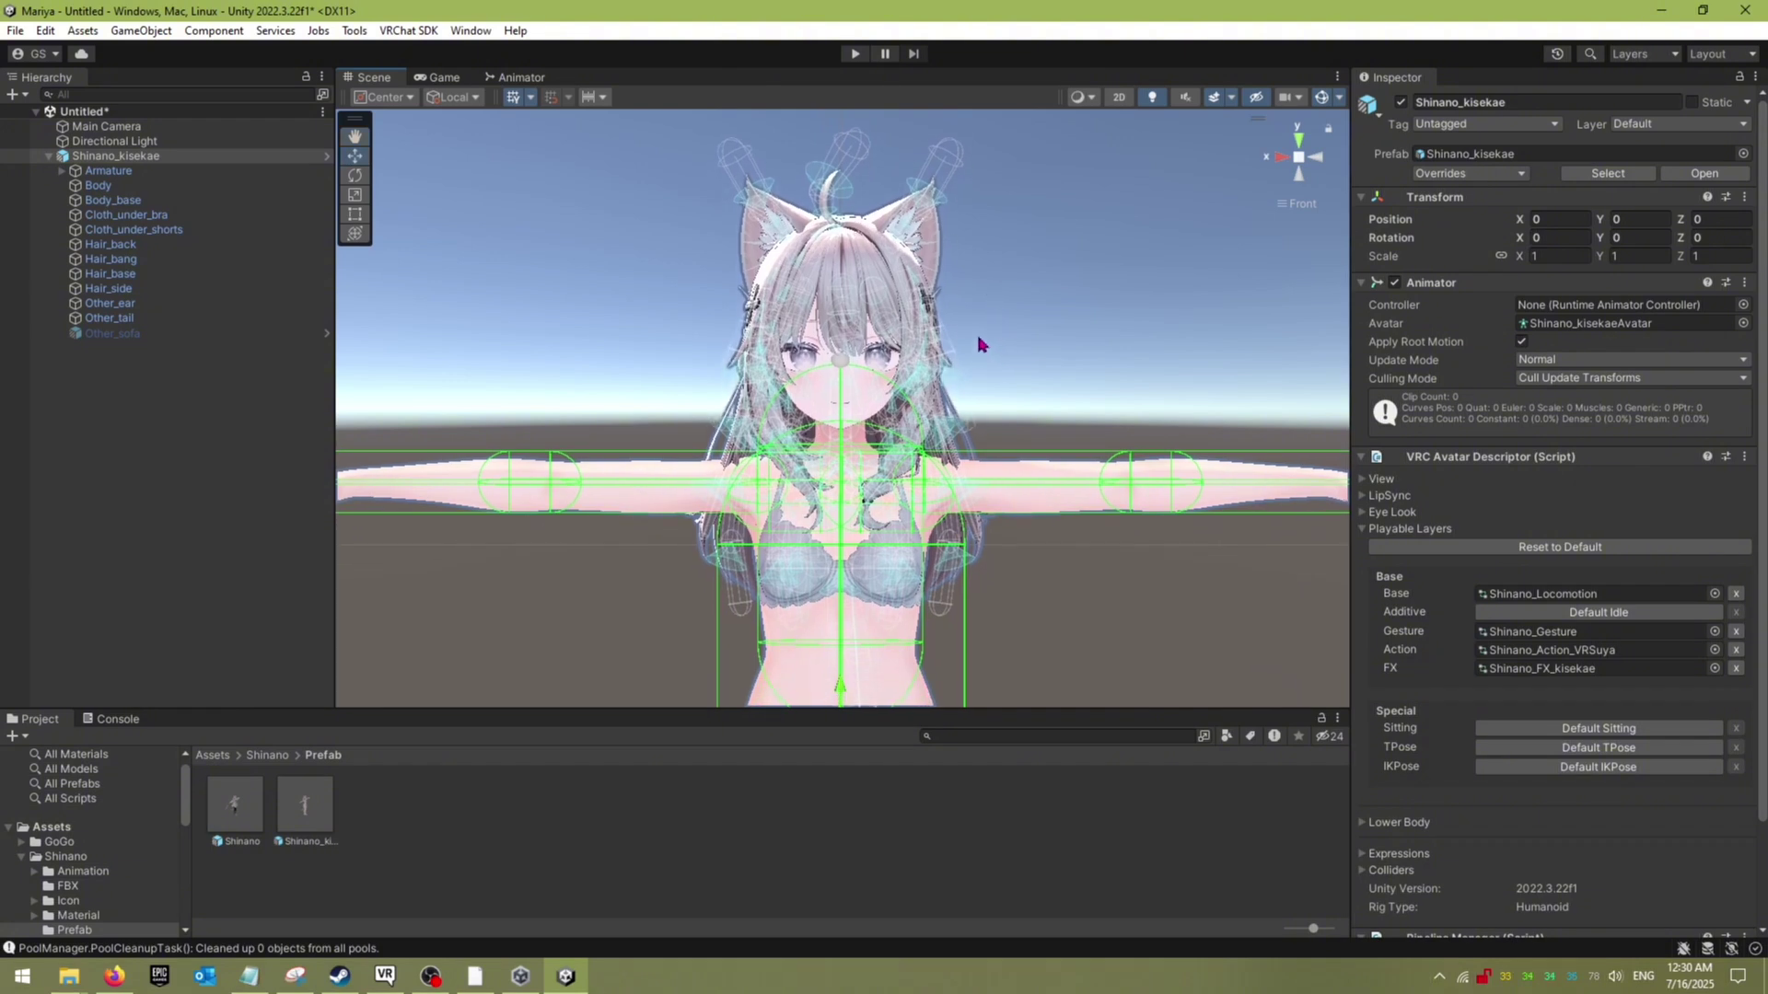
{"action": "middle_click_drag", "start_coordinate": [930, 341], "coordinate": [954, 330]}
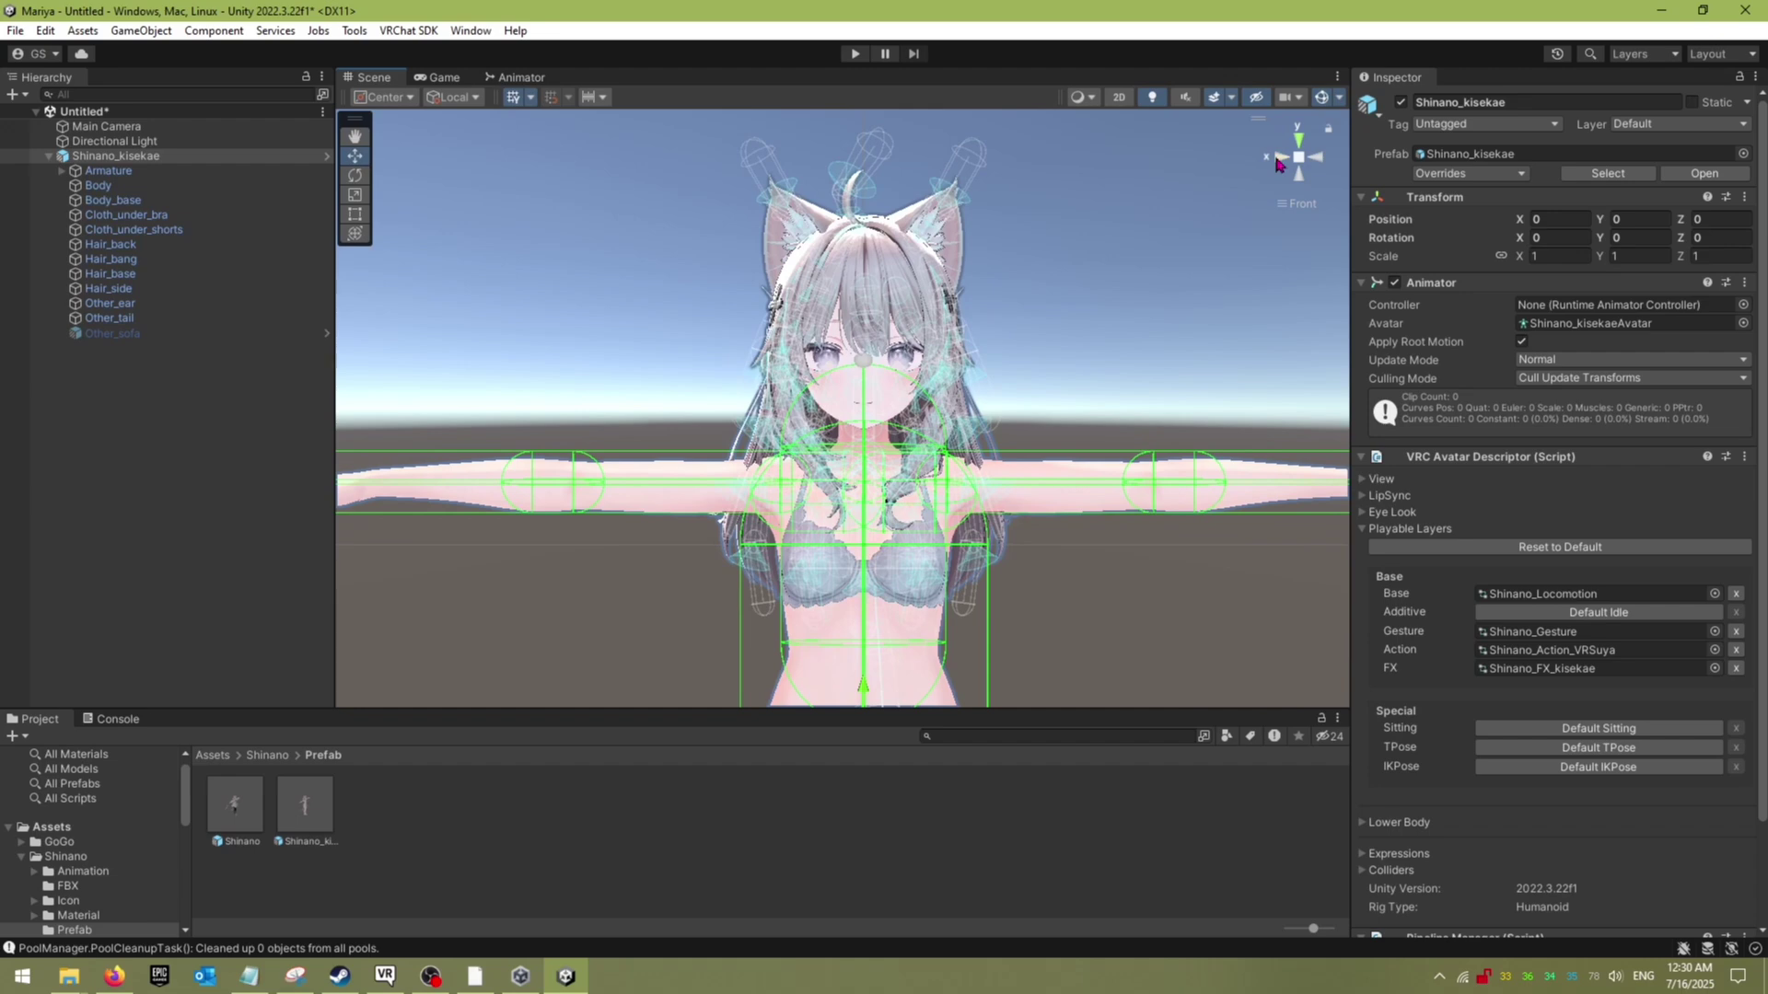
{"action": "left_click", "coordinate": [1280, 158]}
{"action": "left_click", "coordinate": [1316, 158]}
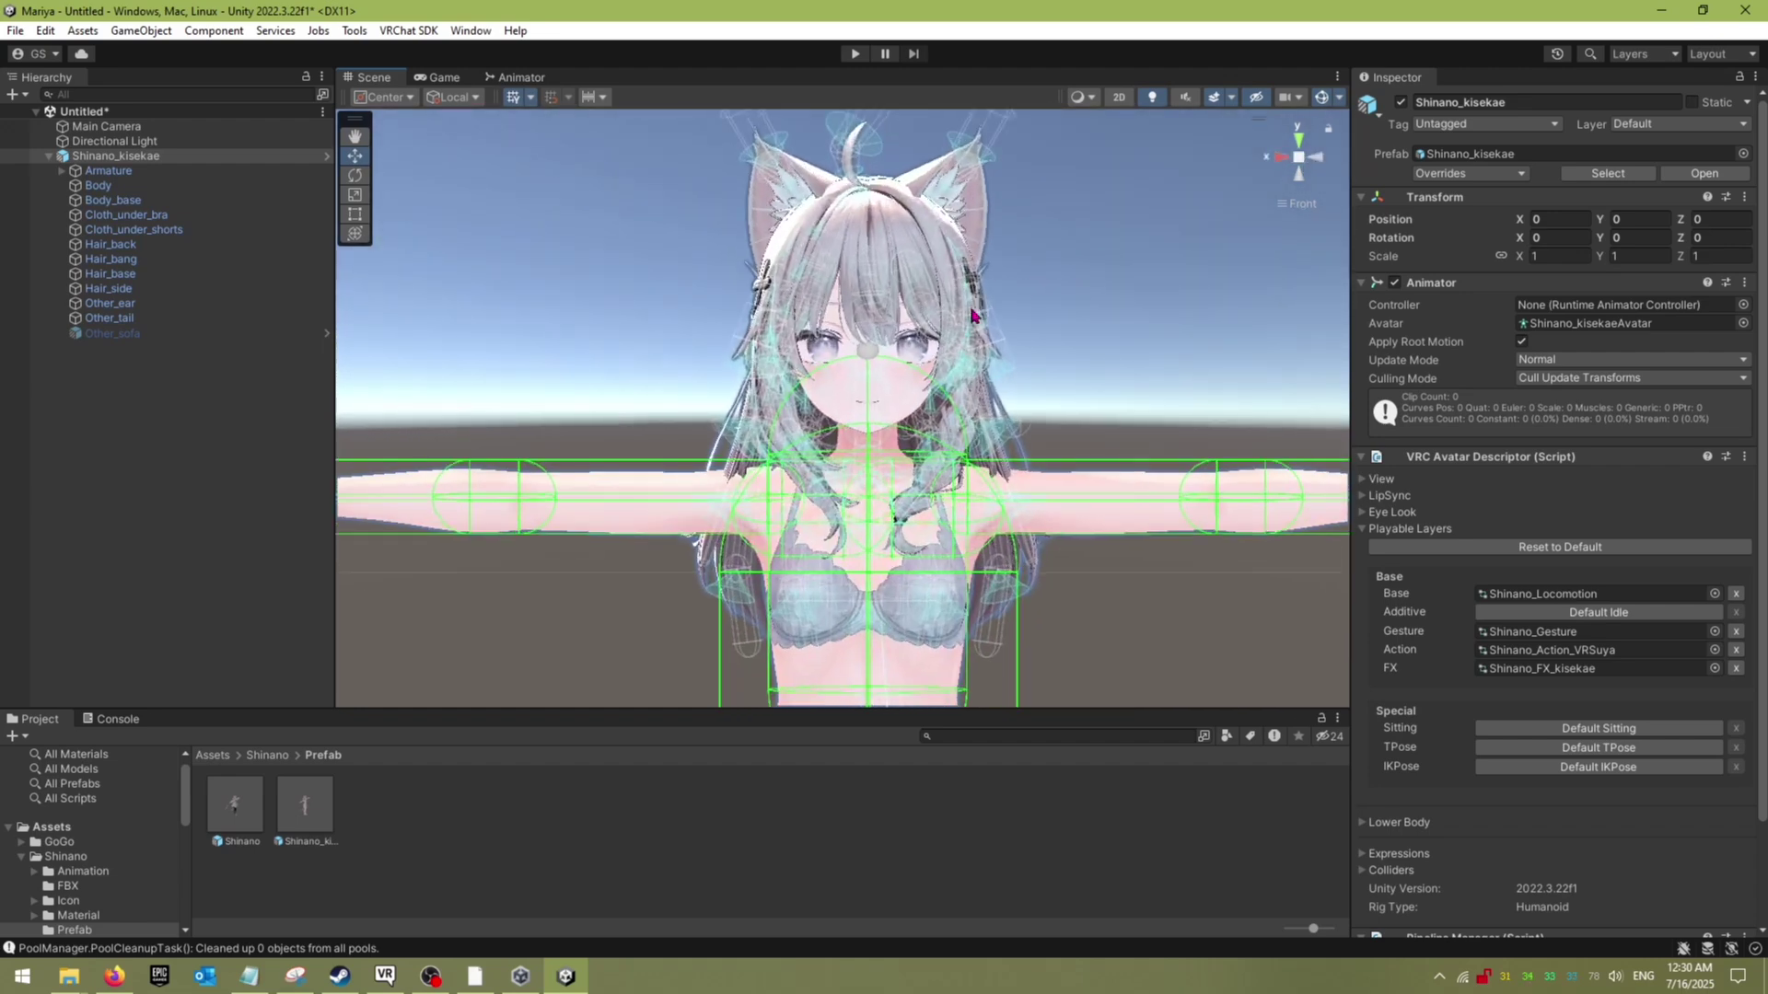
{"action": "left_click", "coordinate": [1298, 159]}
{"action": "left_click", "coordinate": [1298, 160]}
{"action": "middle_click_drag", "start_coordinate": [1006, 269], "coordinate": [1019, 278]}
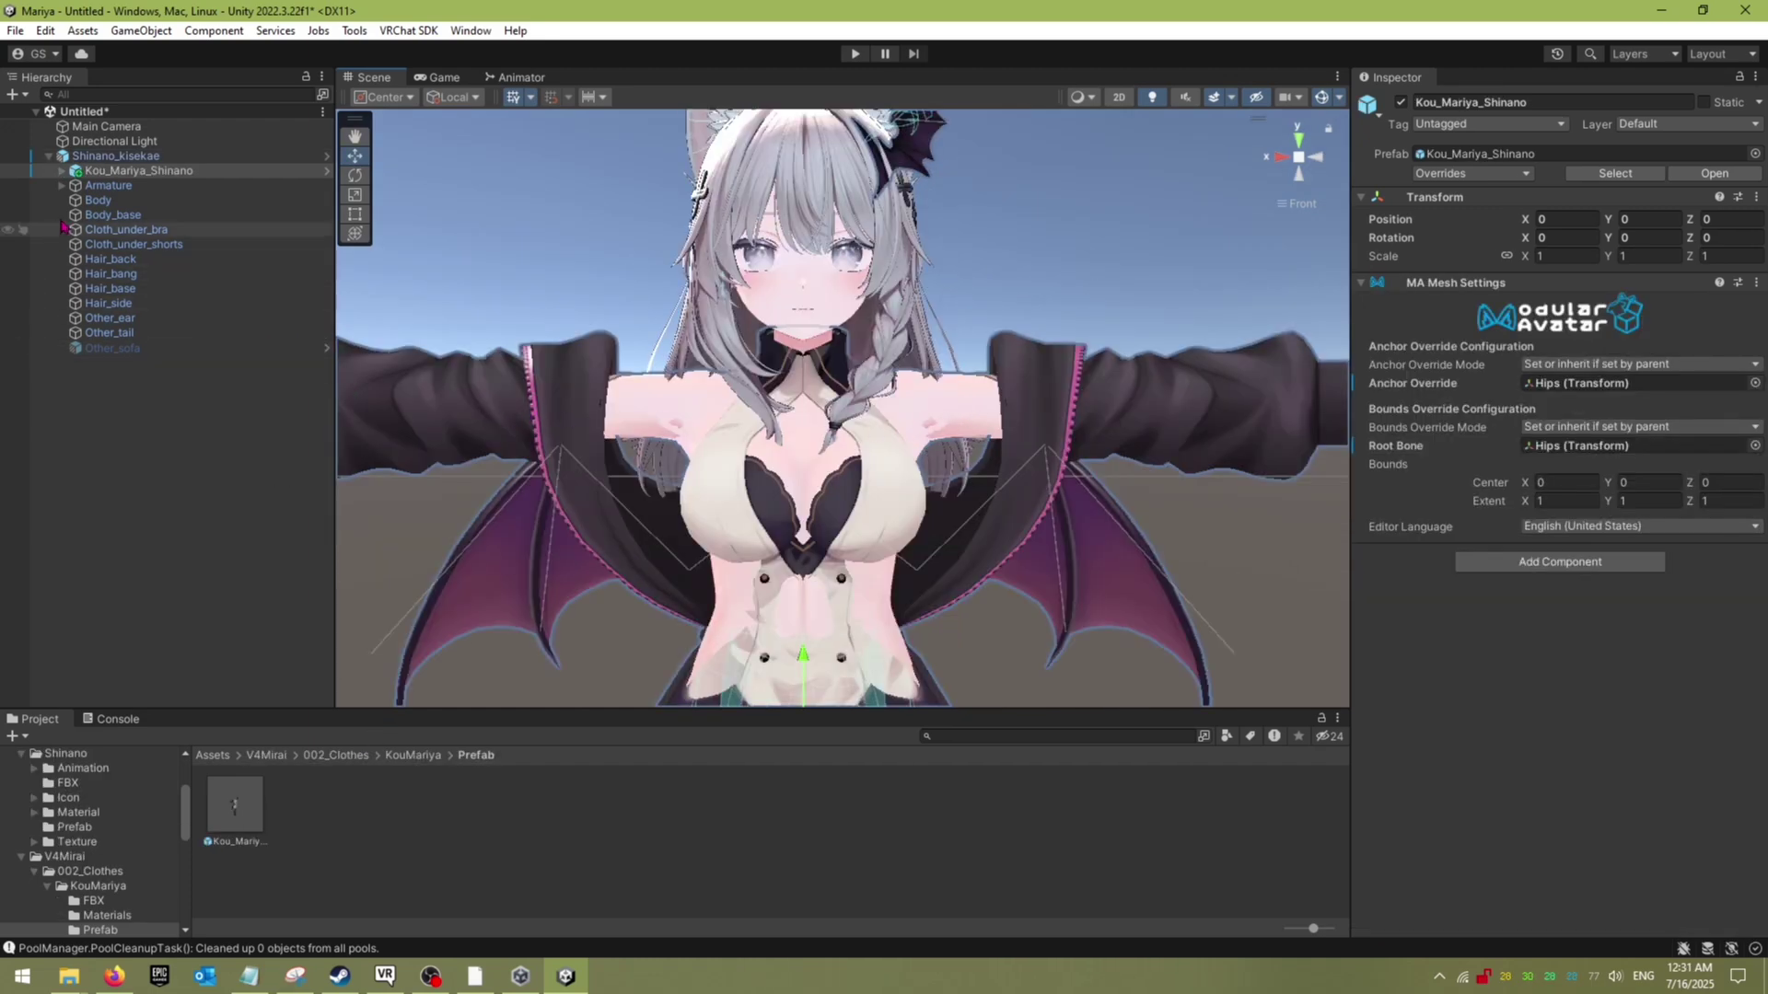
Step: Set the rendering mode of Body_base's Shinano_body material to Cutout and expand its Main Color / Alpha settings
{"action": "left_click", "coordinate": [127, 216]}
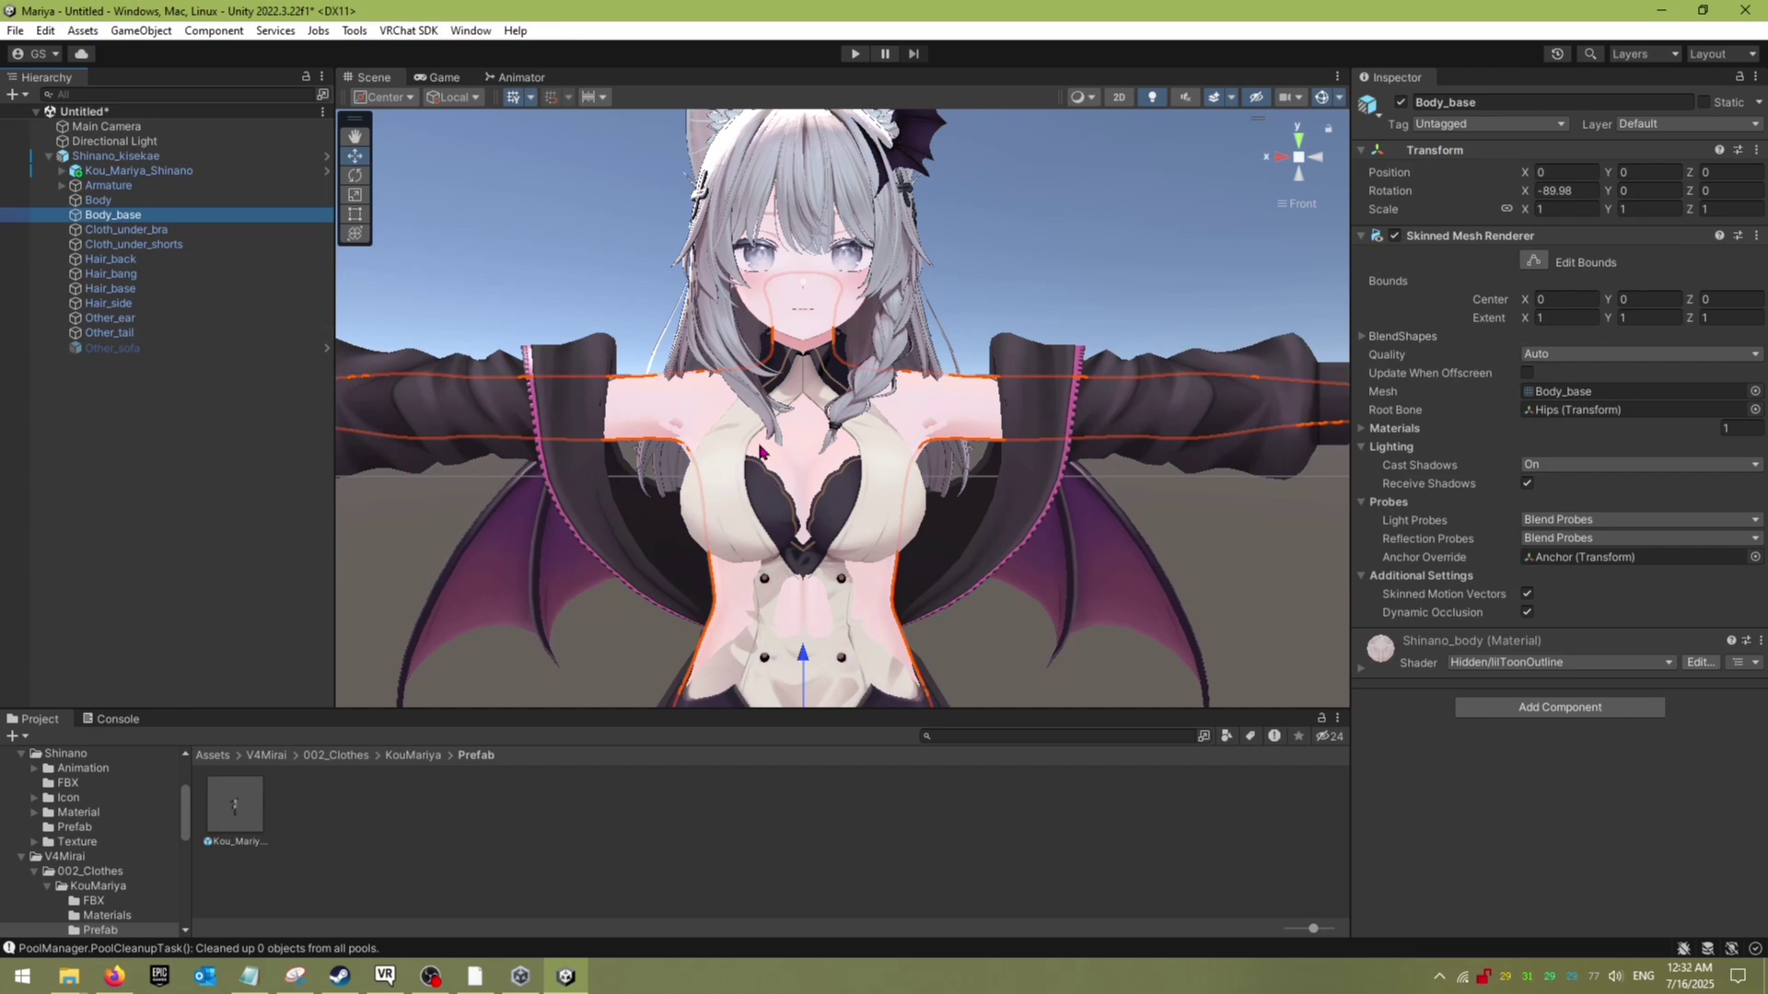
{"action": "left_click", "coordinate": [1361, 669]}
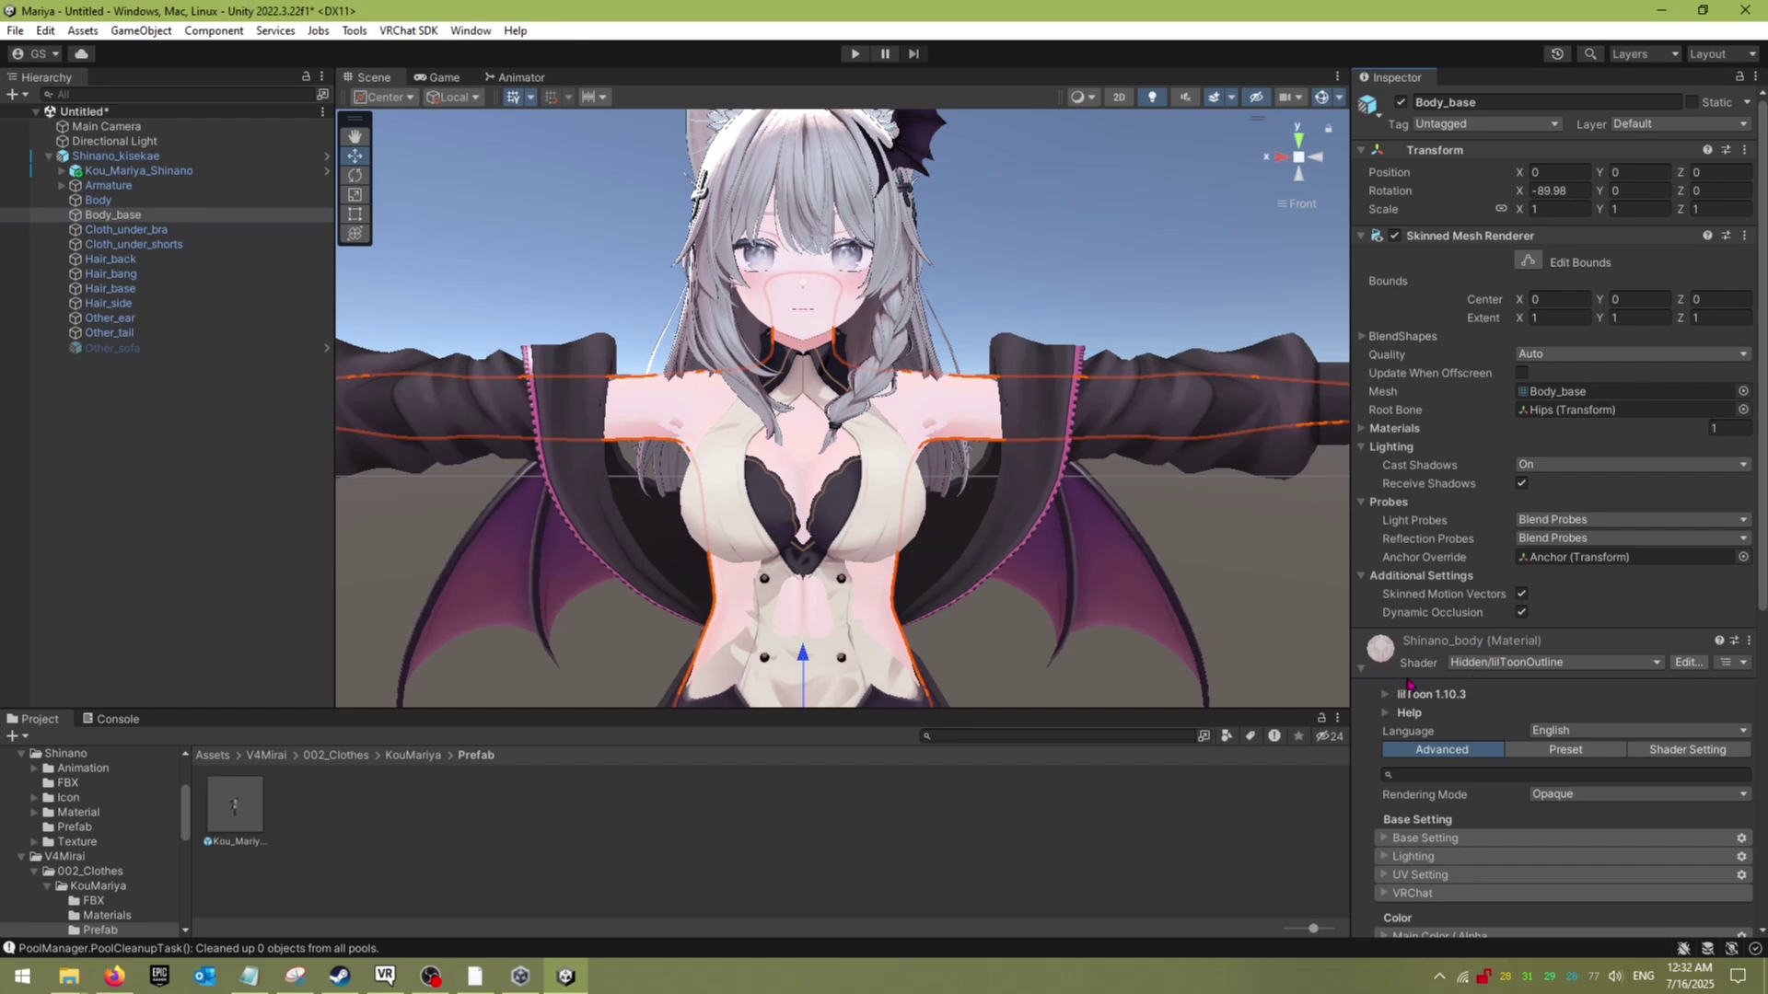
{"action": "scroll", "coordinate": [1372, 727], "scroll_direction": "down", "scroll_amount": 3}
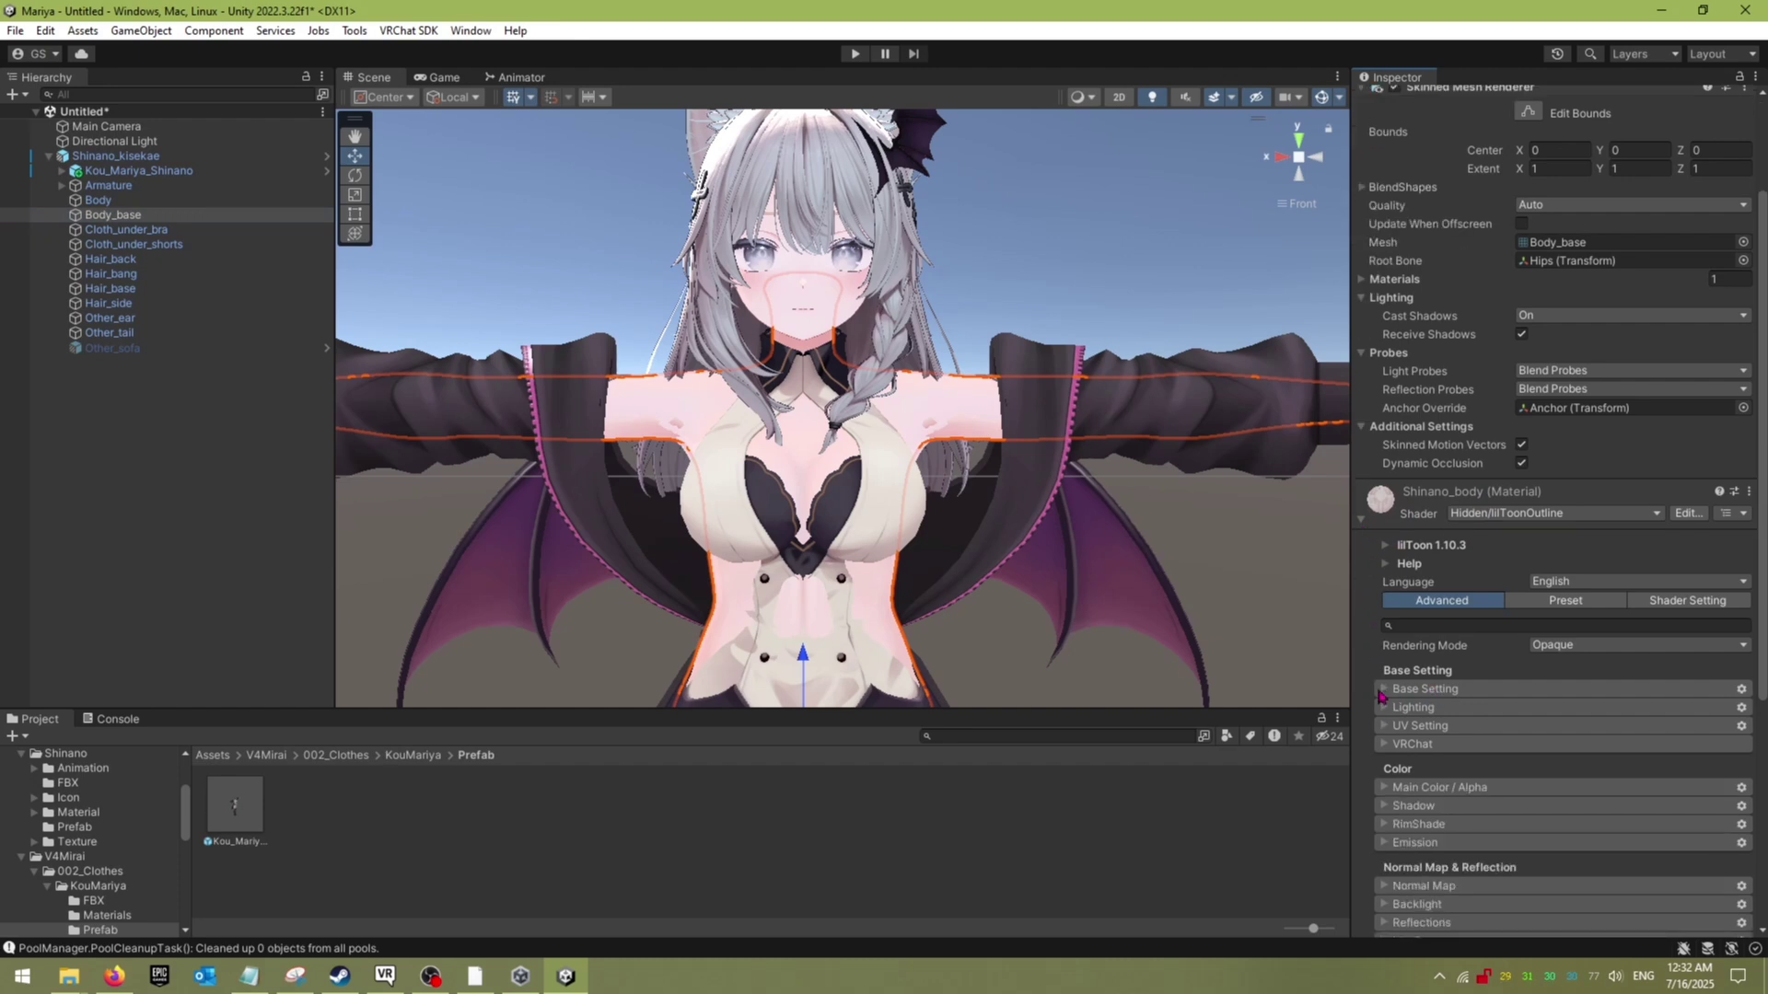
{"action": "scroll", "coordinate": [1380, 696], "scroll_direction": "down", "scroll_amount": 2}
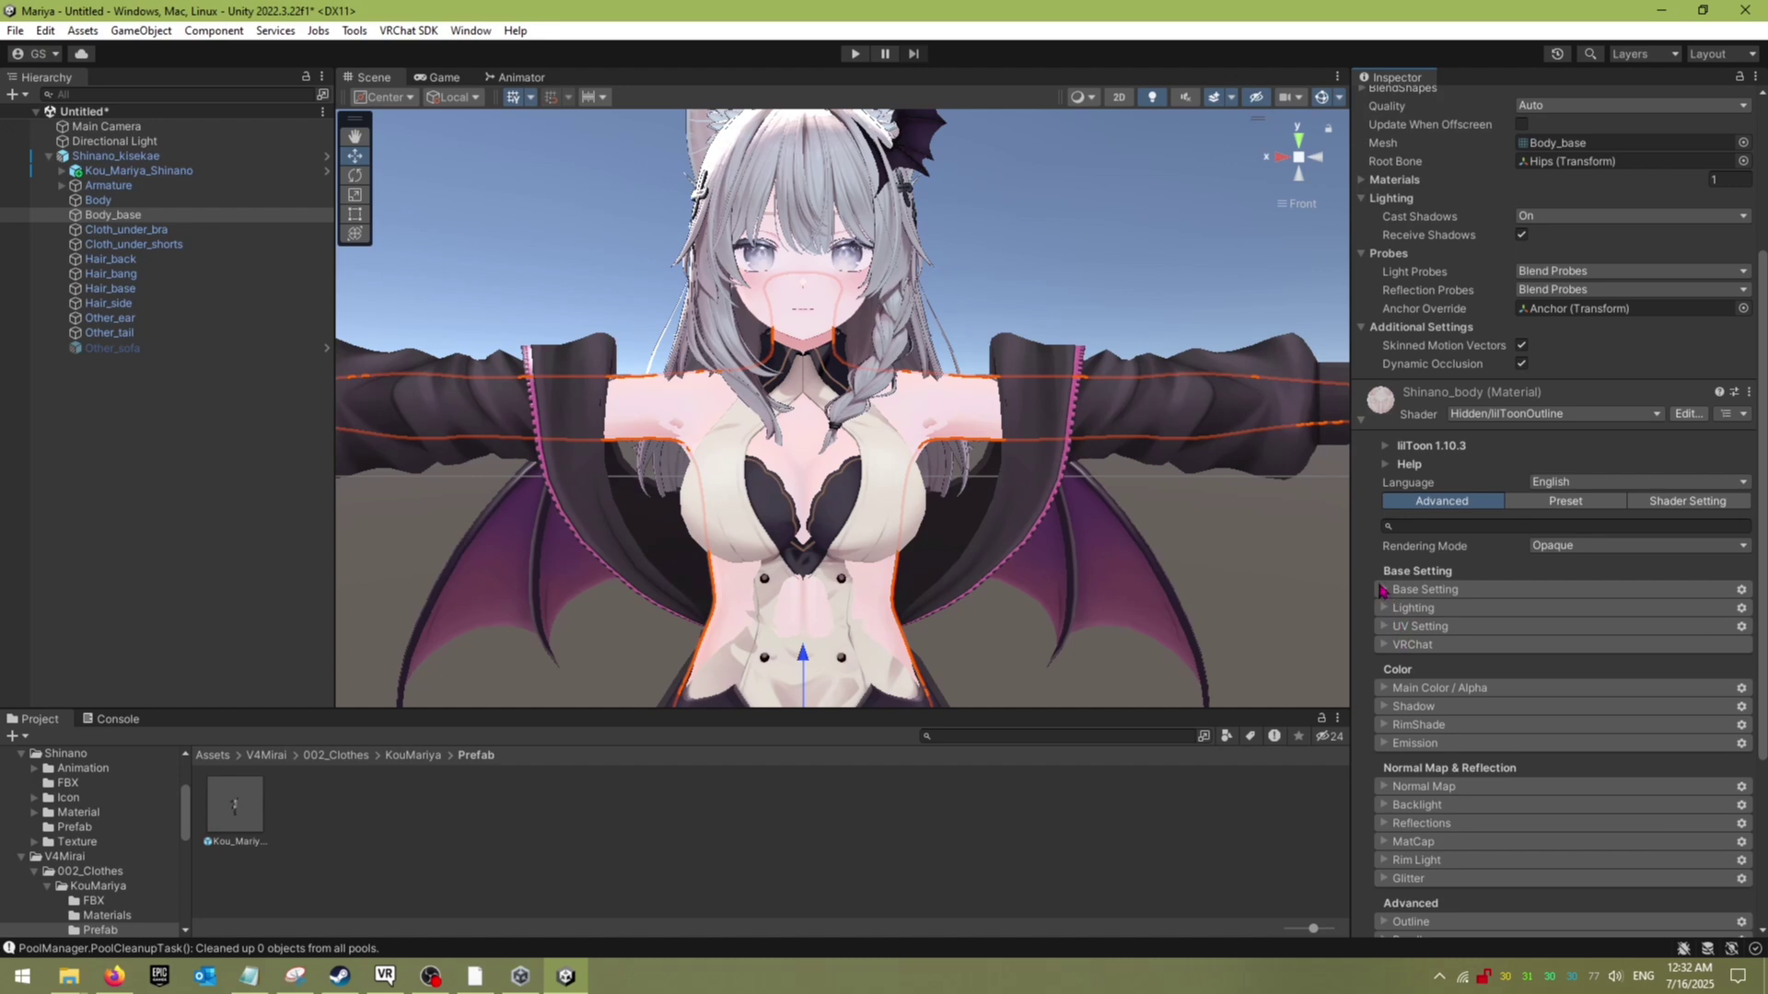
{"action": "scroll", "coordinate": [1411, 575], "scroll_direction": "down", "scroll_amount": 1}
{"action": "left_click", "coordinate": [1383, 539]}
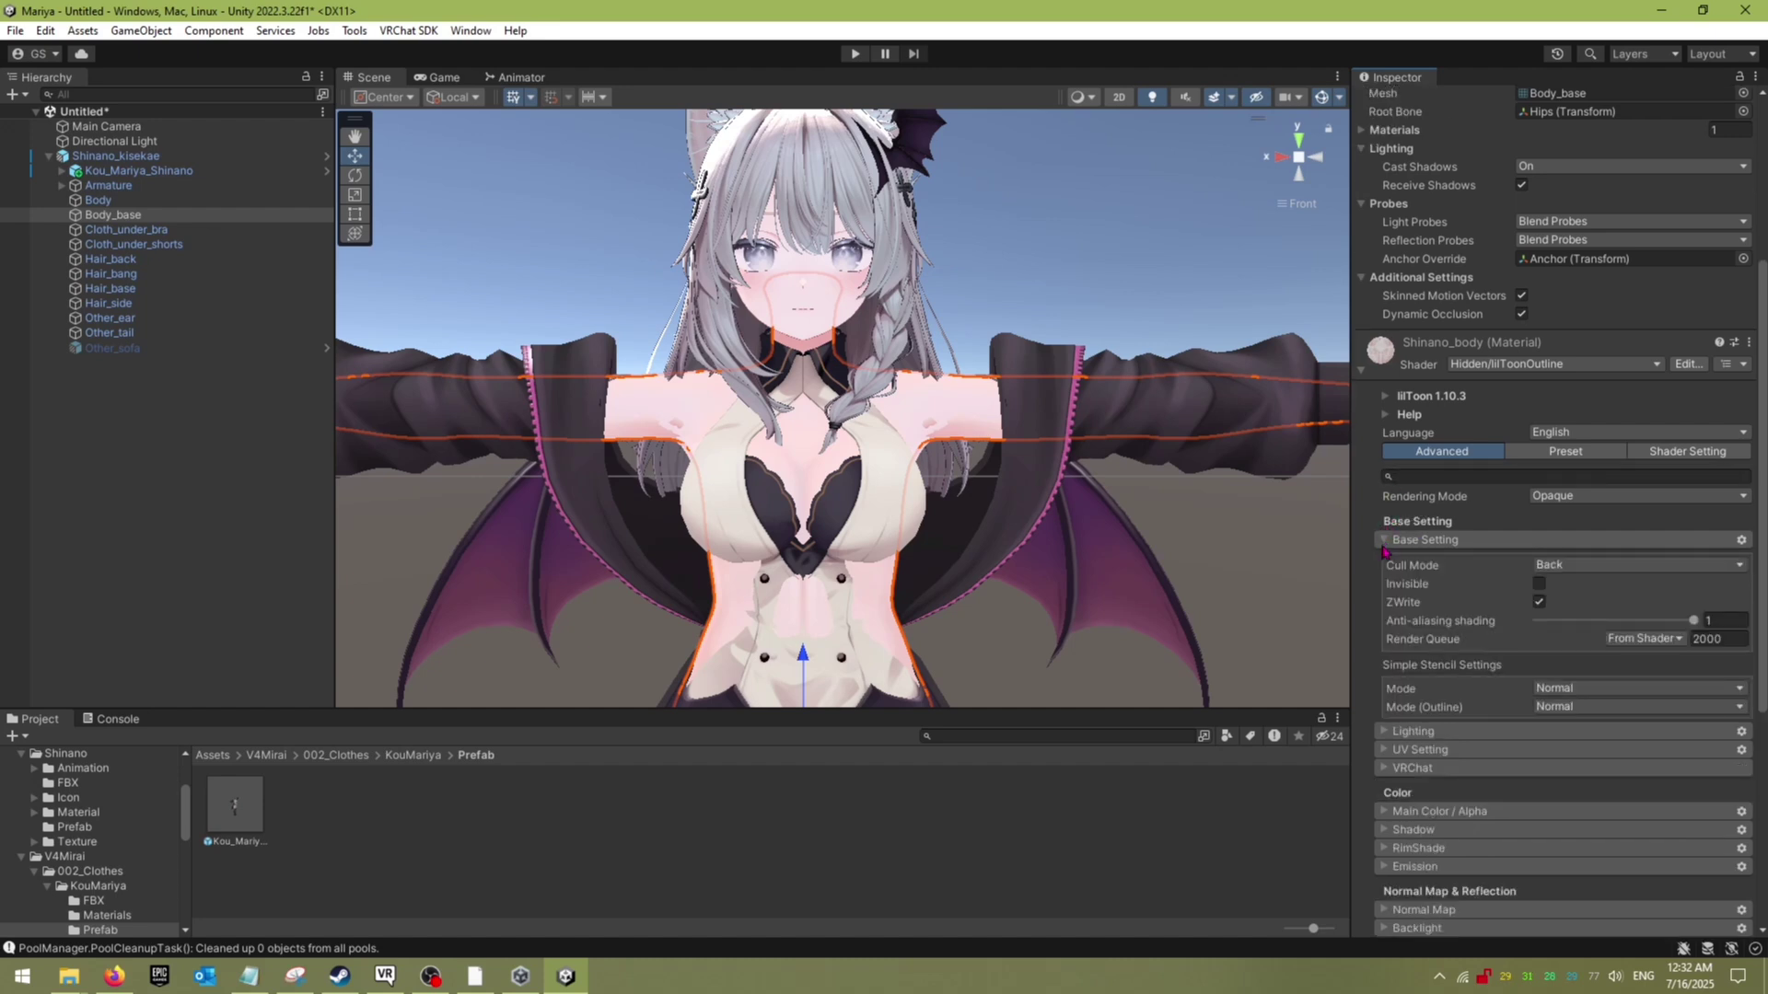
{"action": "left_click", "coordinate": [1411, 541]}
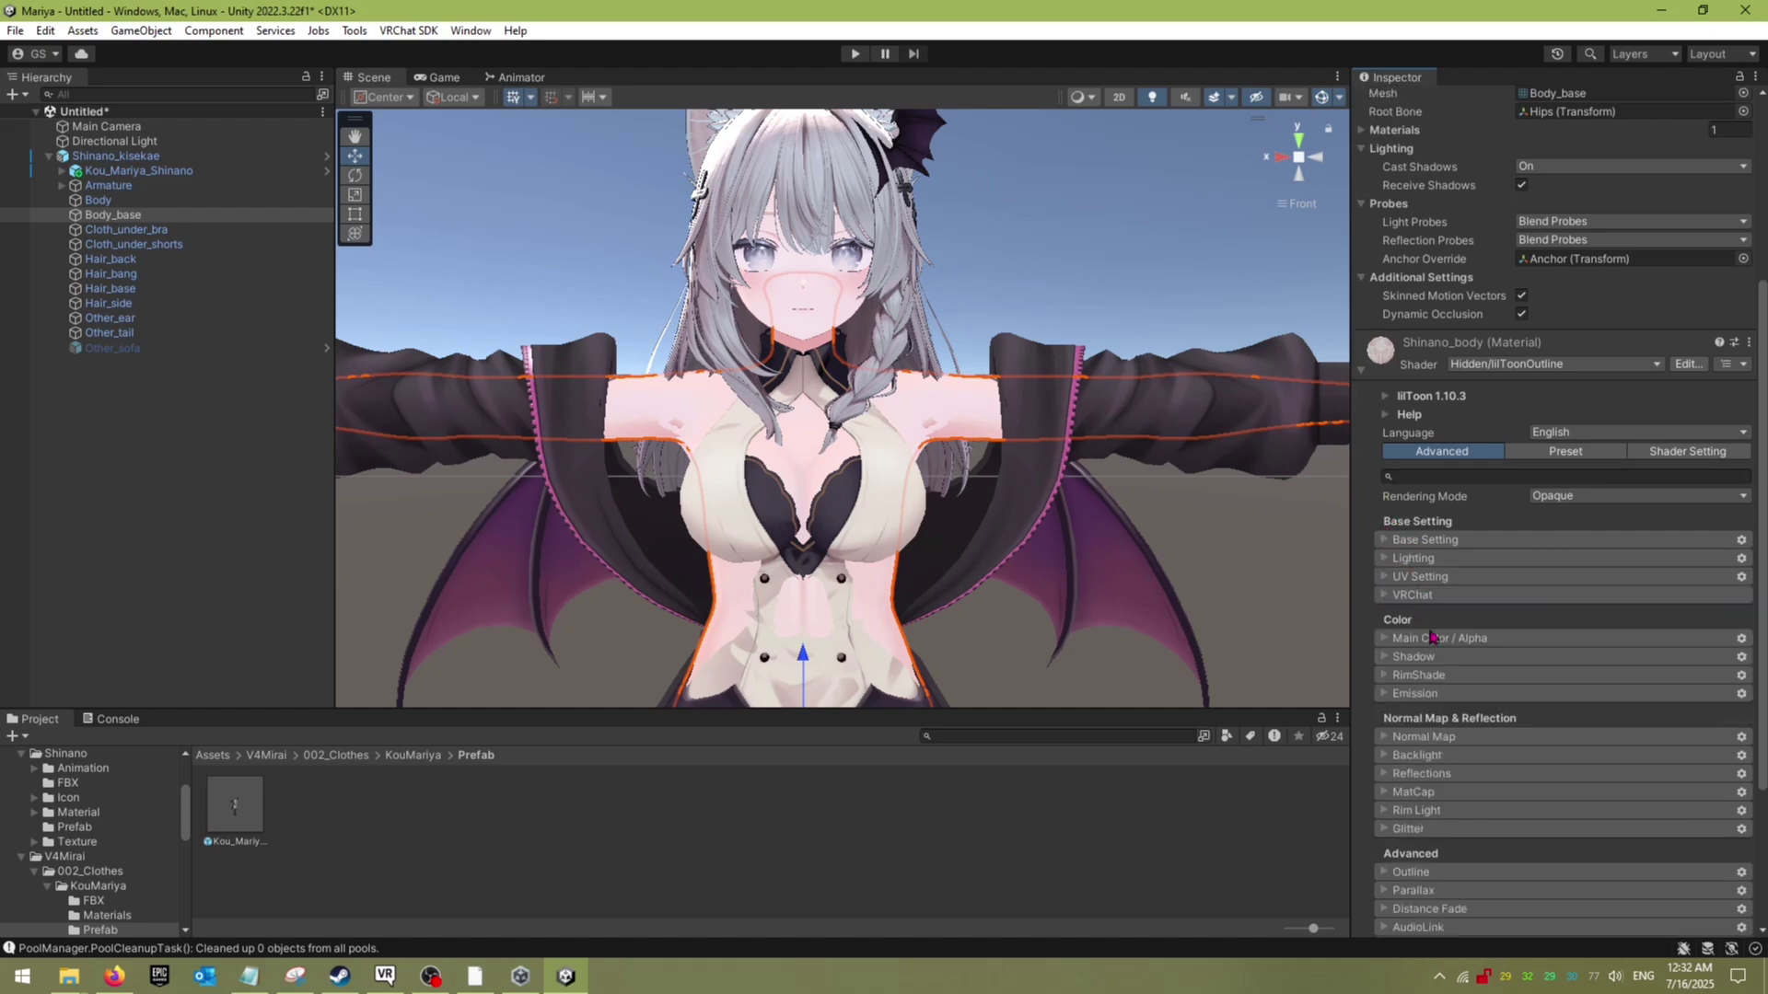
{"action": "left_click", "coordinate": [1387, 639]}
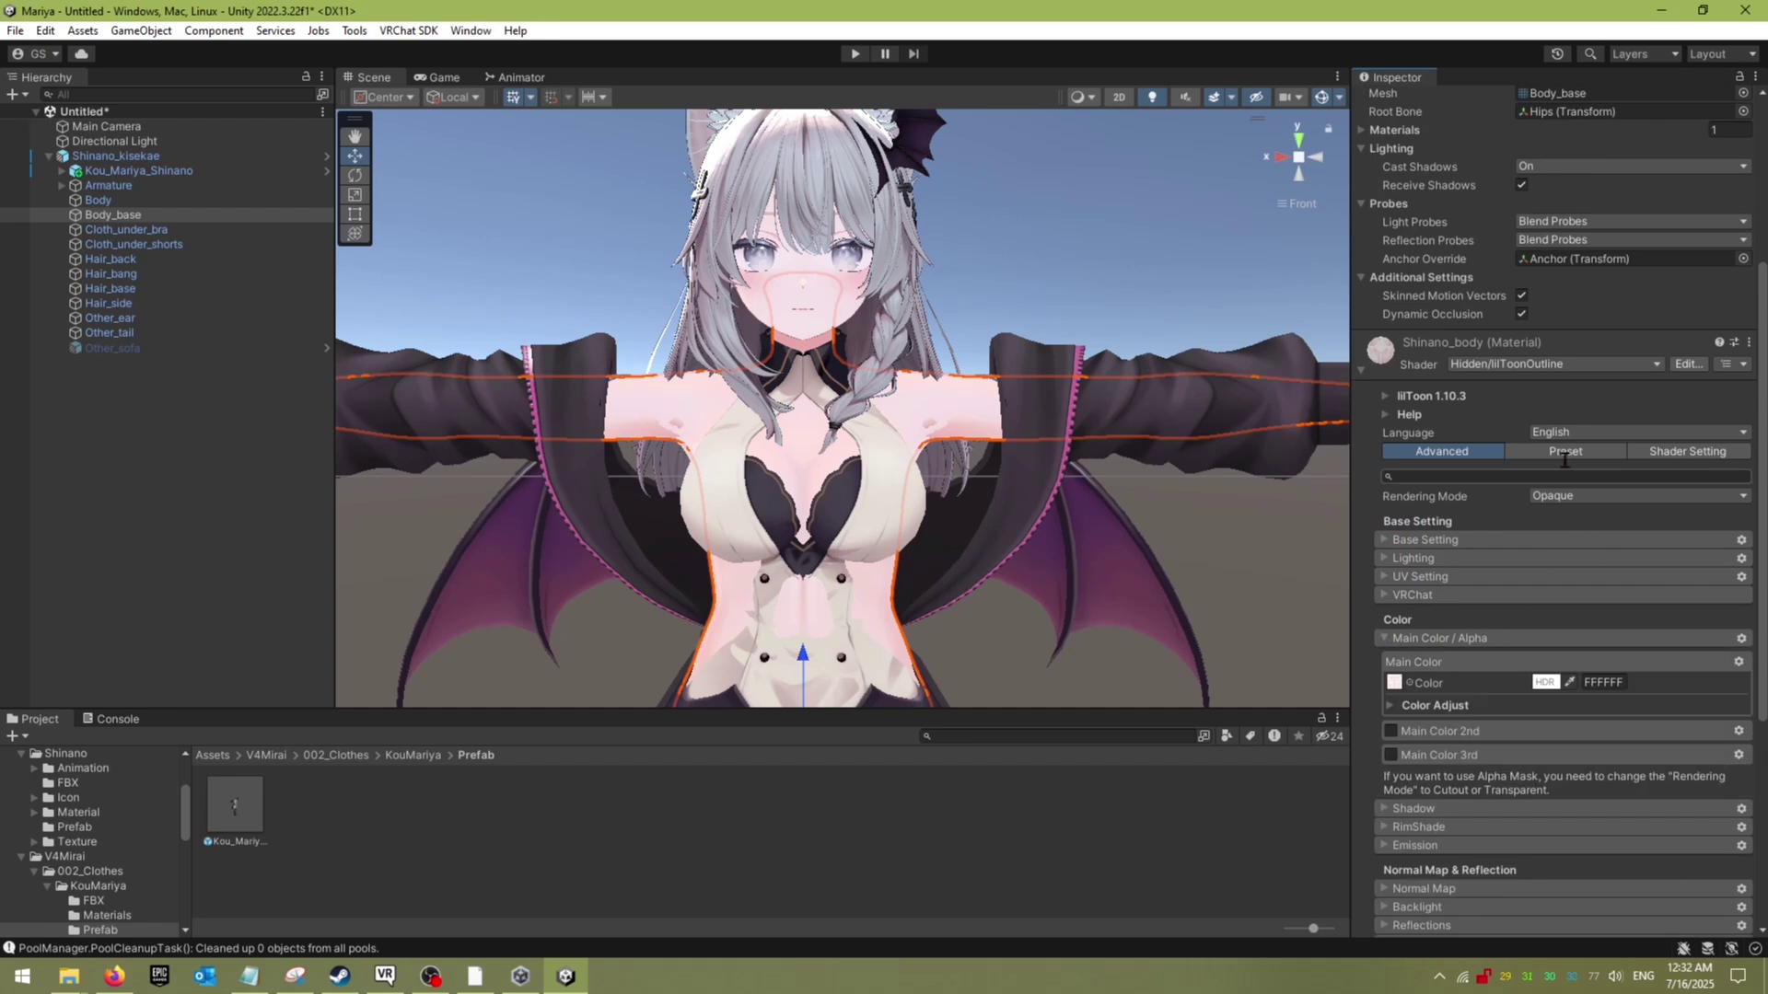
{"action": "left_click", "coordinate": [1732, 498]}
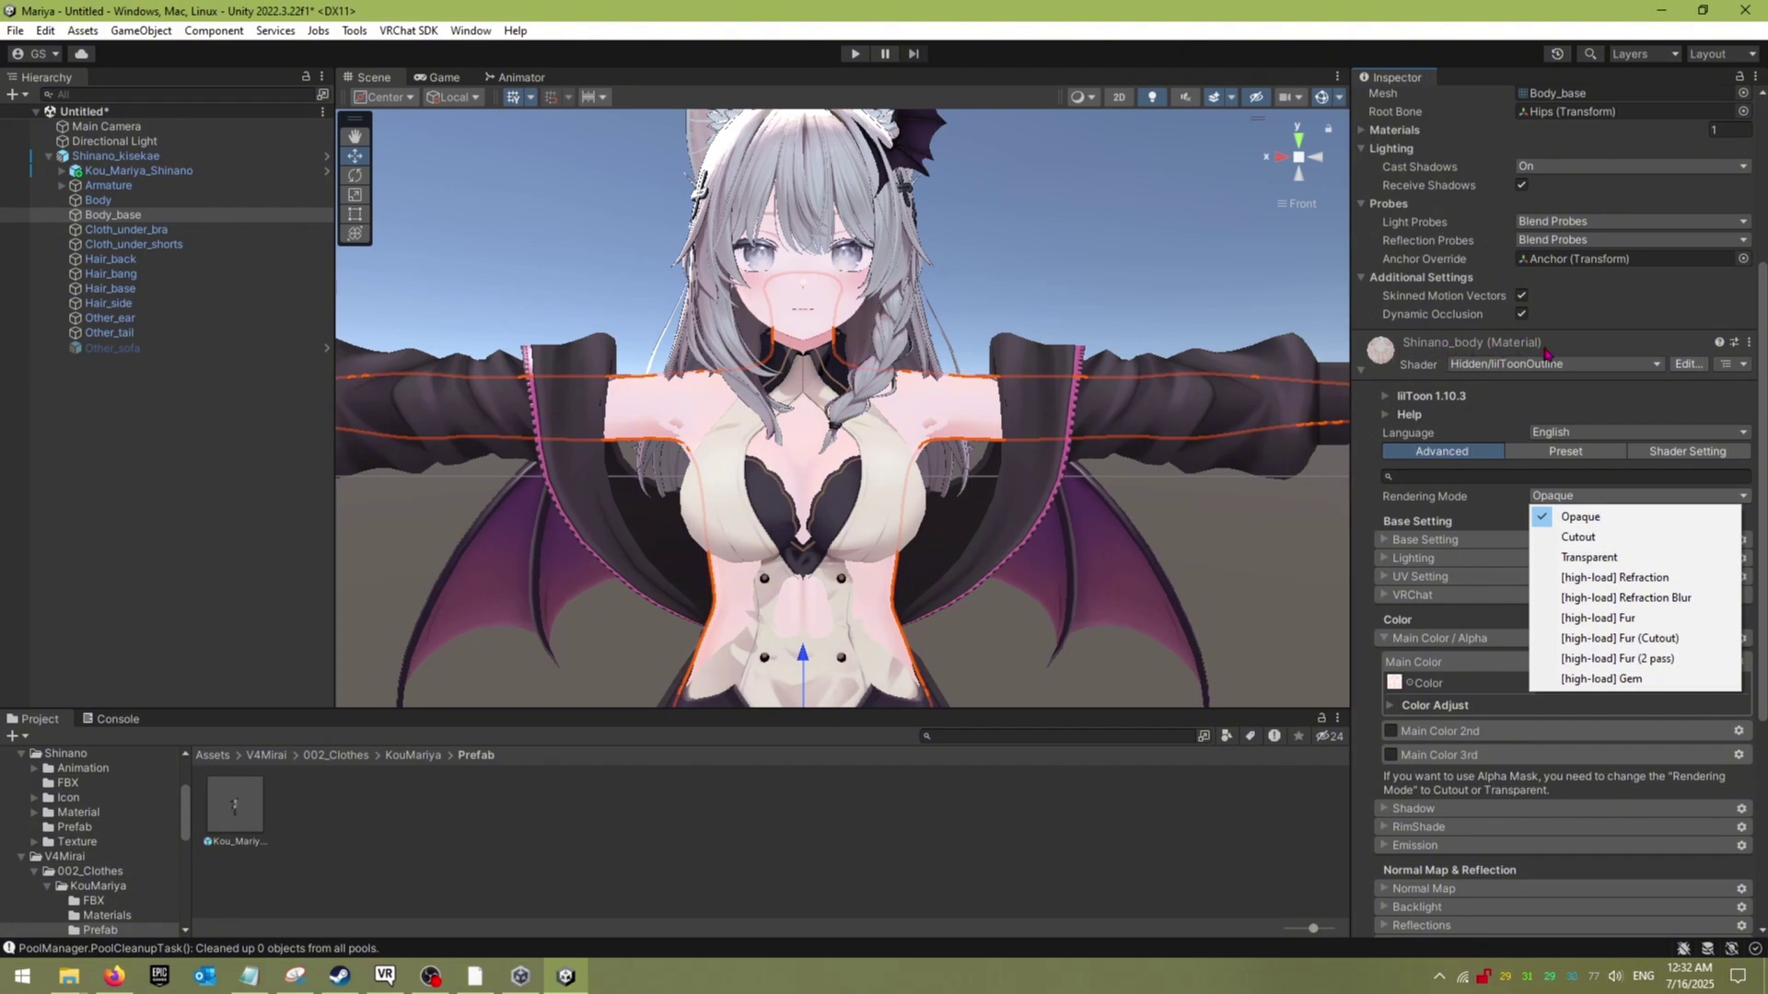
{"action": "left_click", "coordinate": [1585, 537]}
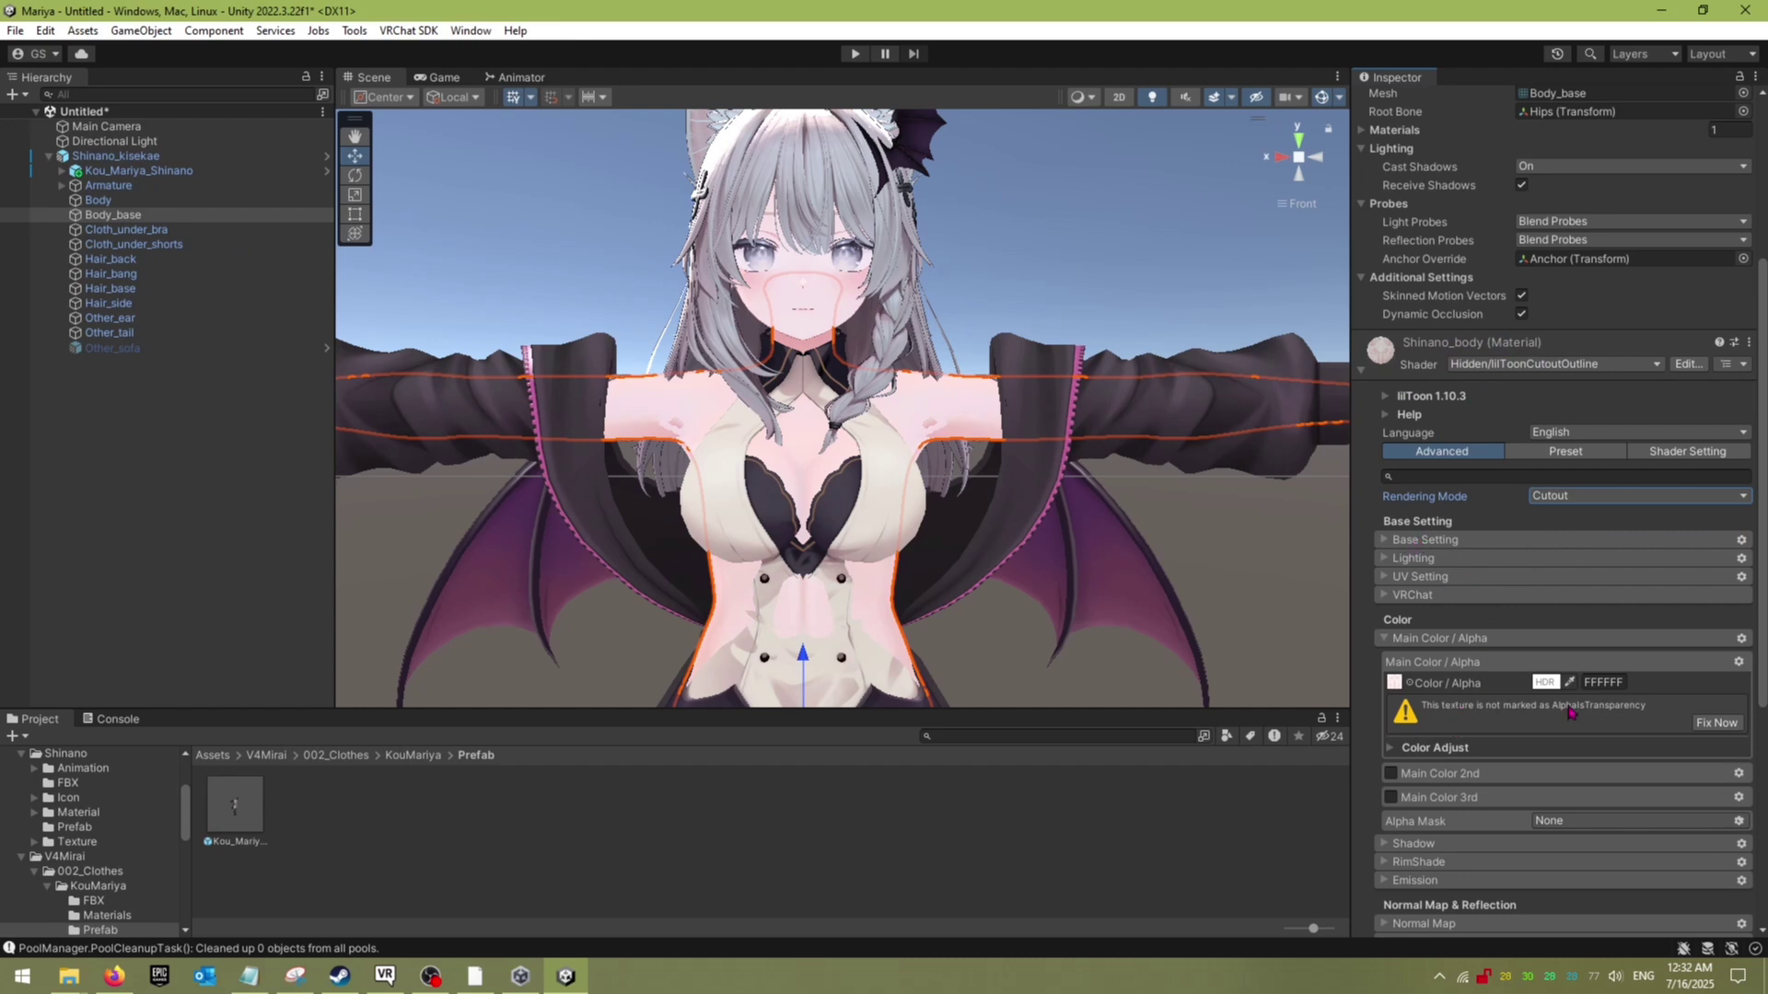
Step: Set the Shinano_body material's Alpha Mask mode to Replace and assign the KM_body_mask_shianno texture as the mask
{"action": "scroll", "coordinate": [1570, 711], "scroll_direction": "down", "scroll_amount": 2}
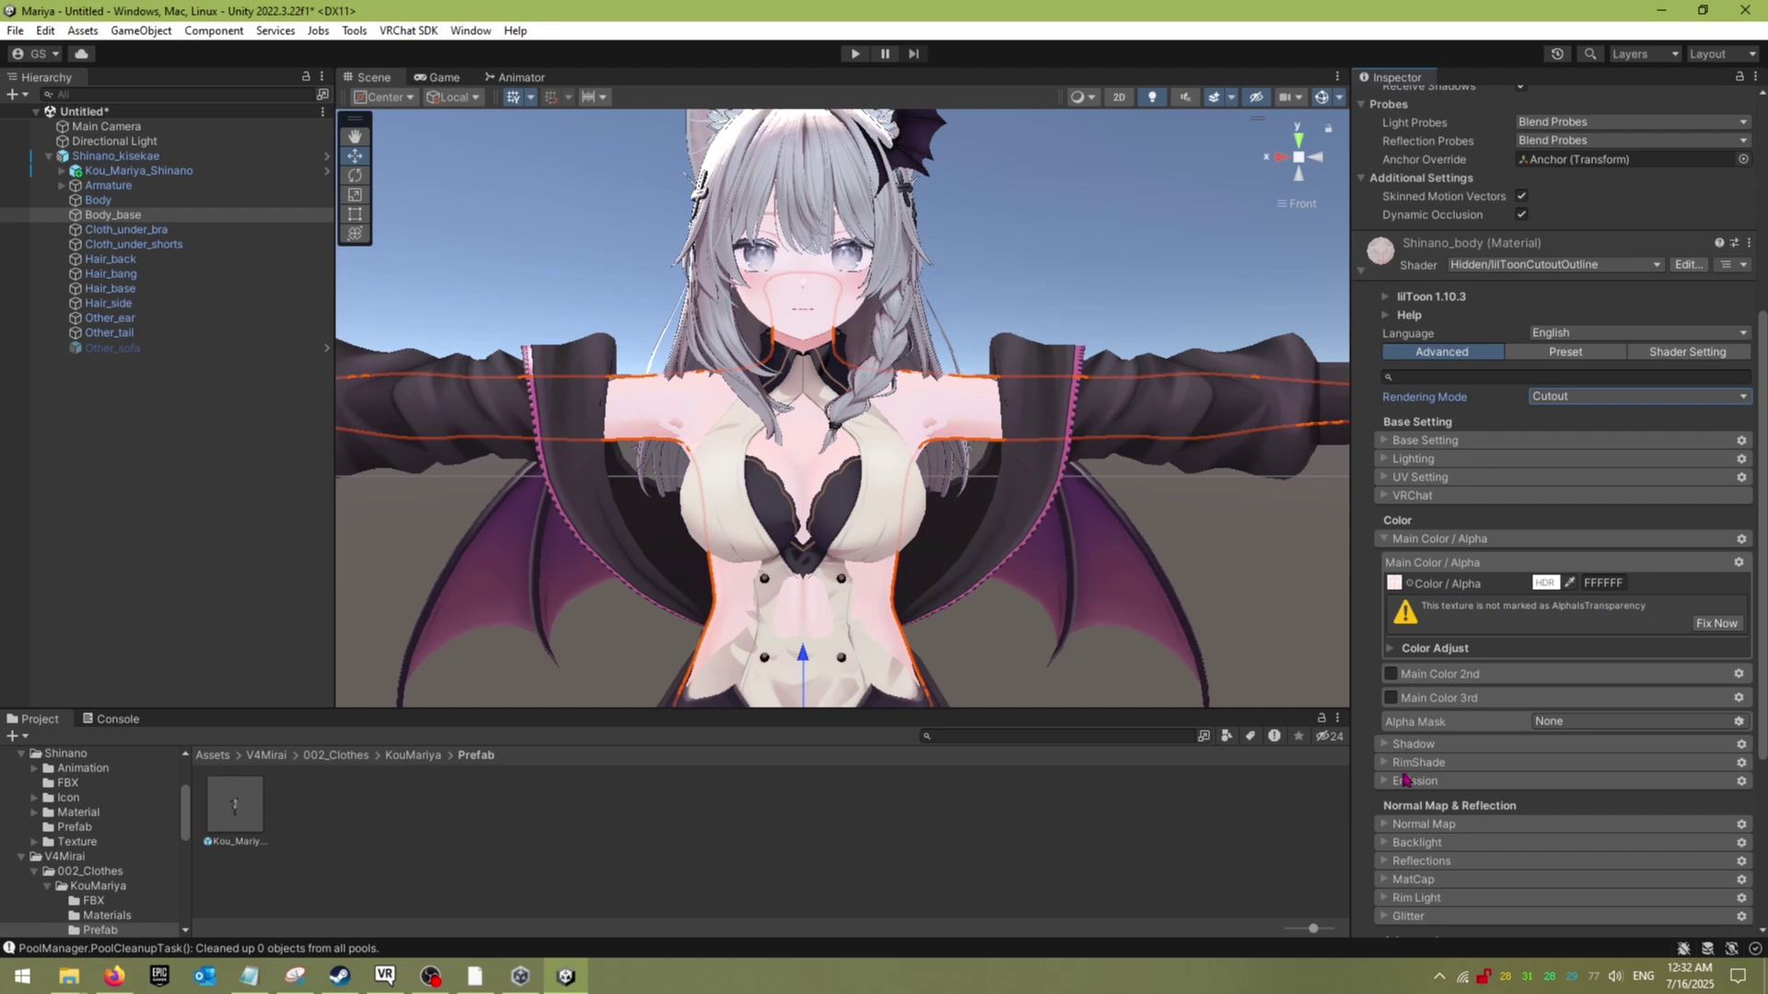
{"action": "scroll", "coordinate": [1422, 794], "scroll_direction": "down", "scroll_amount": 2}
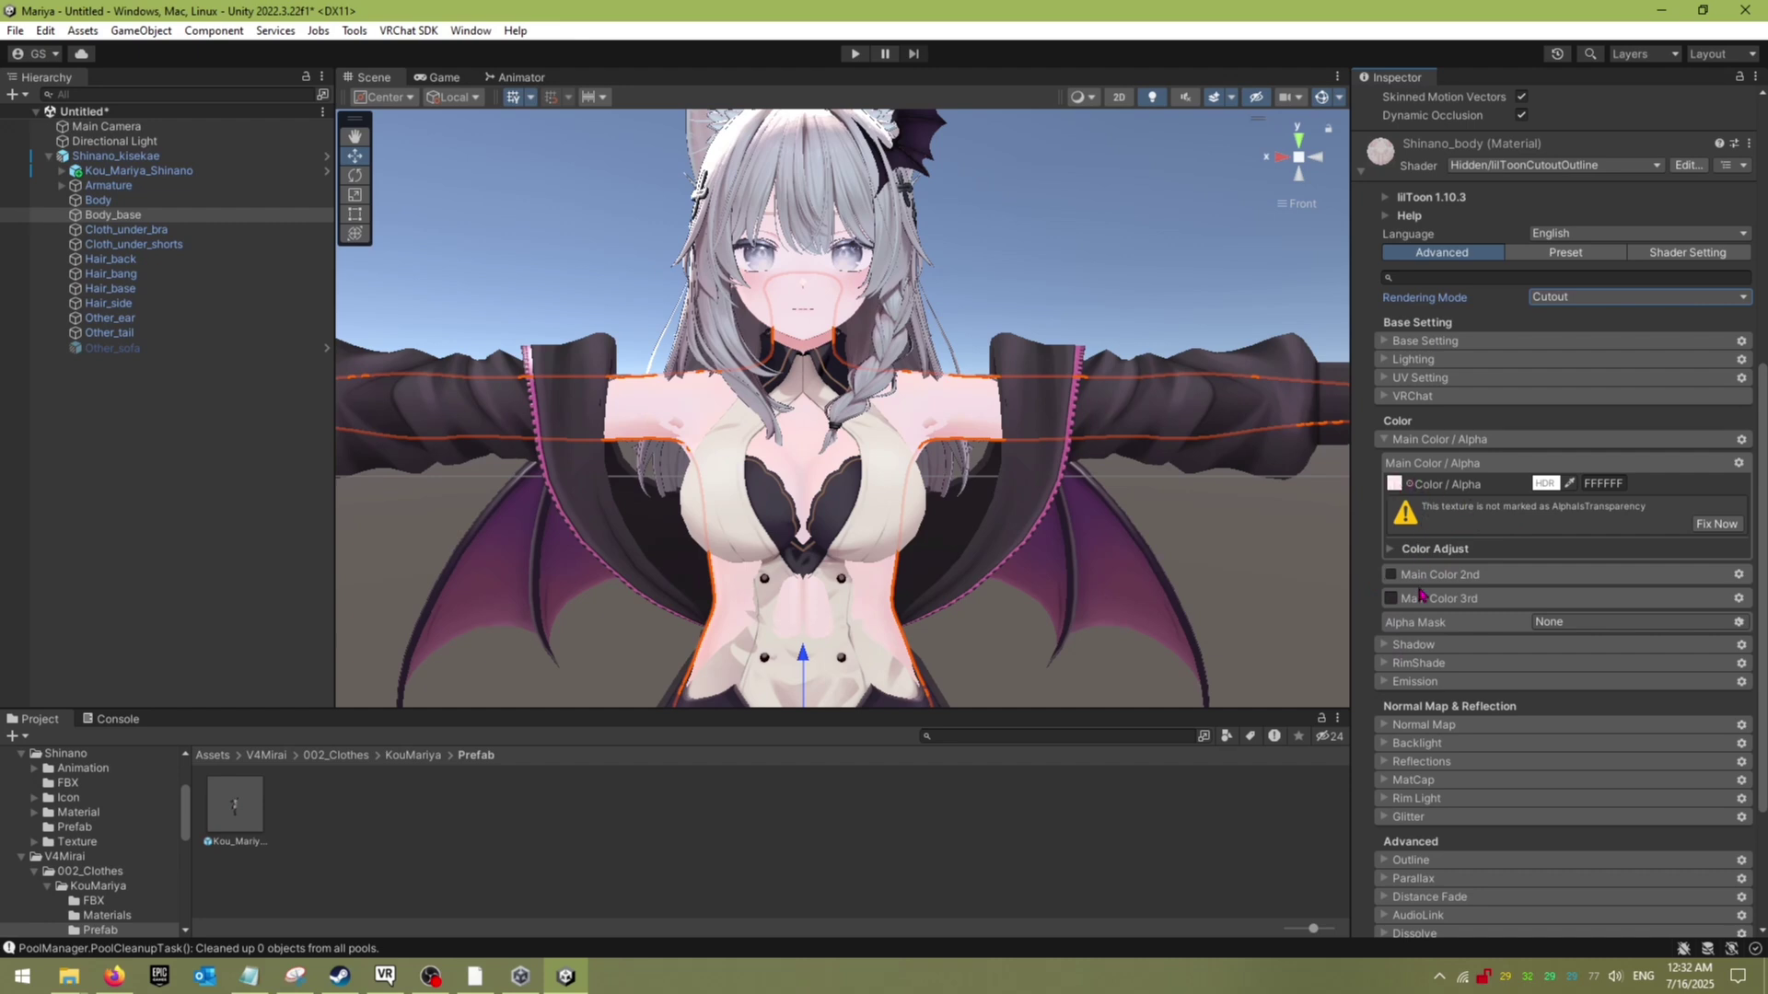
{"action": "left_click", "coordinate": [1700, 621]}
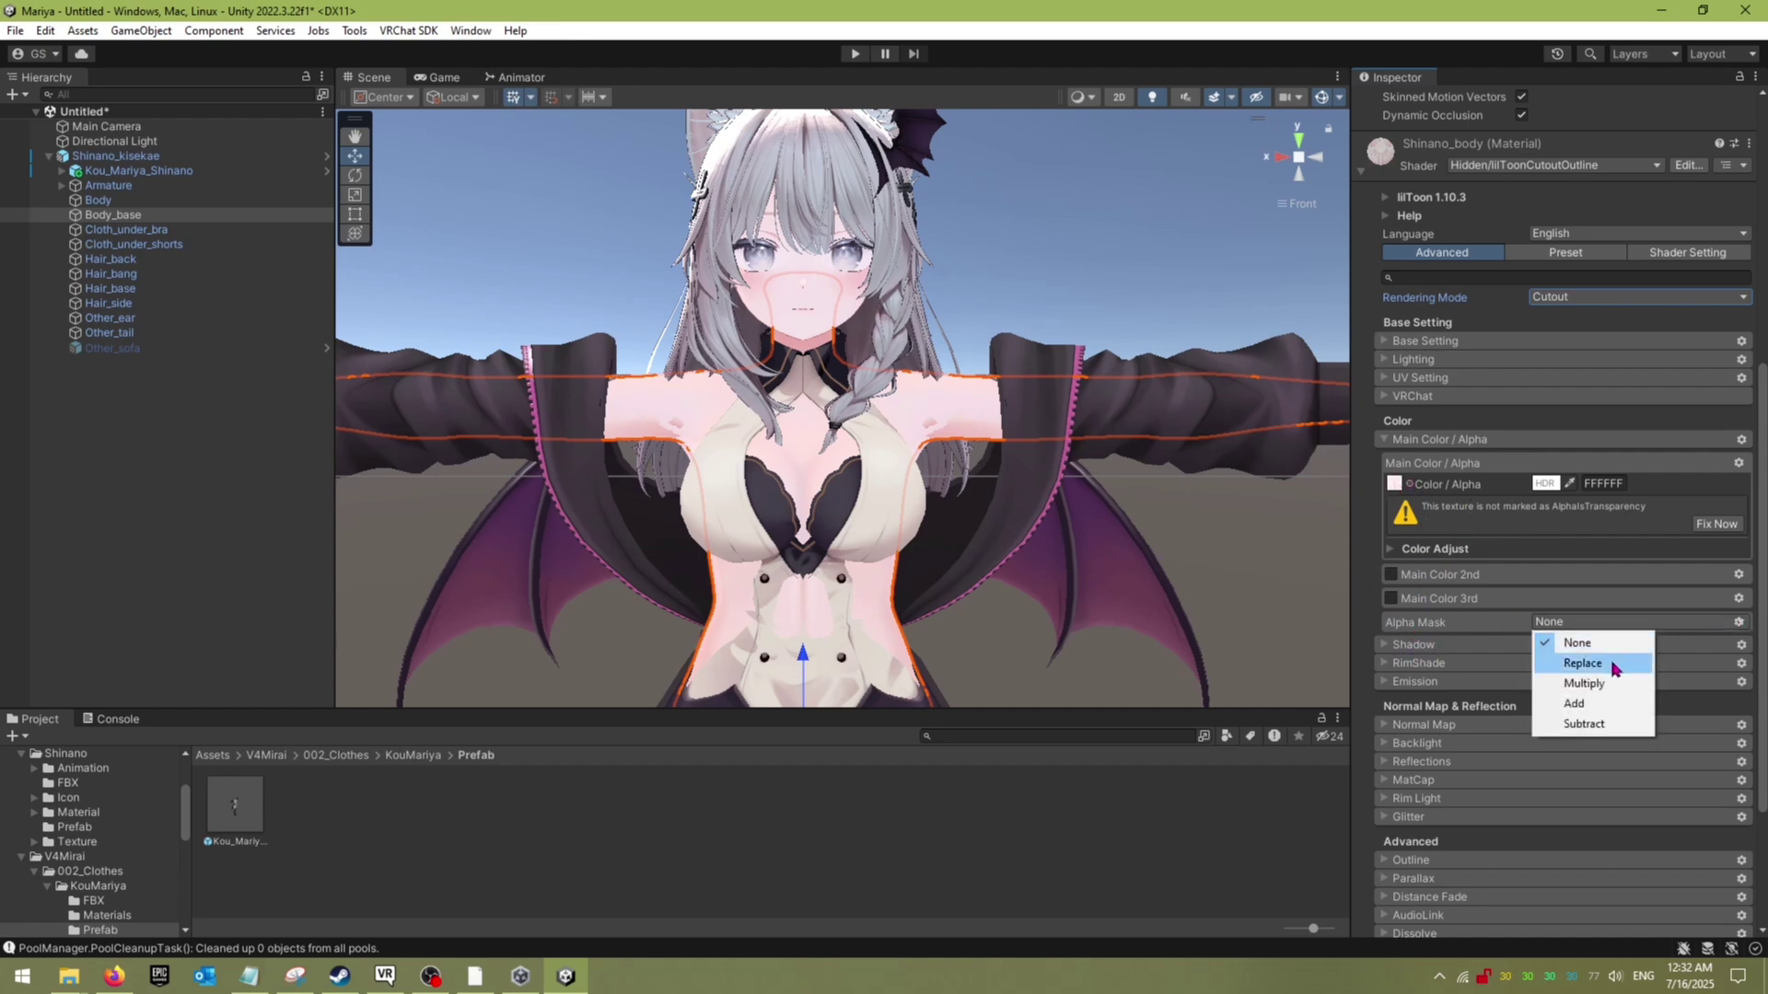
{"action": "left_click", "coordinate": [1613, 664]}
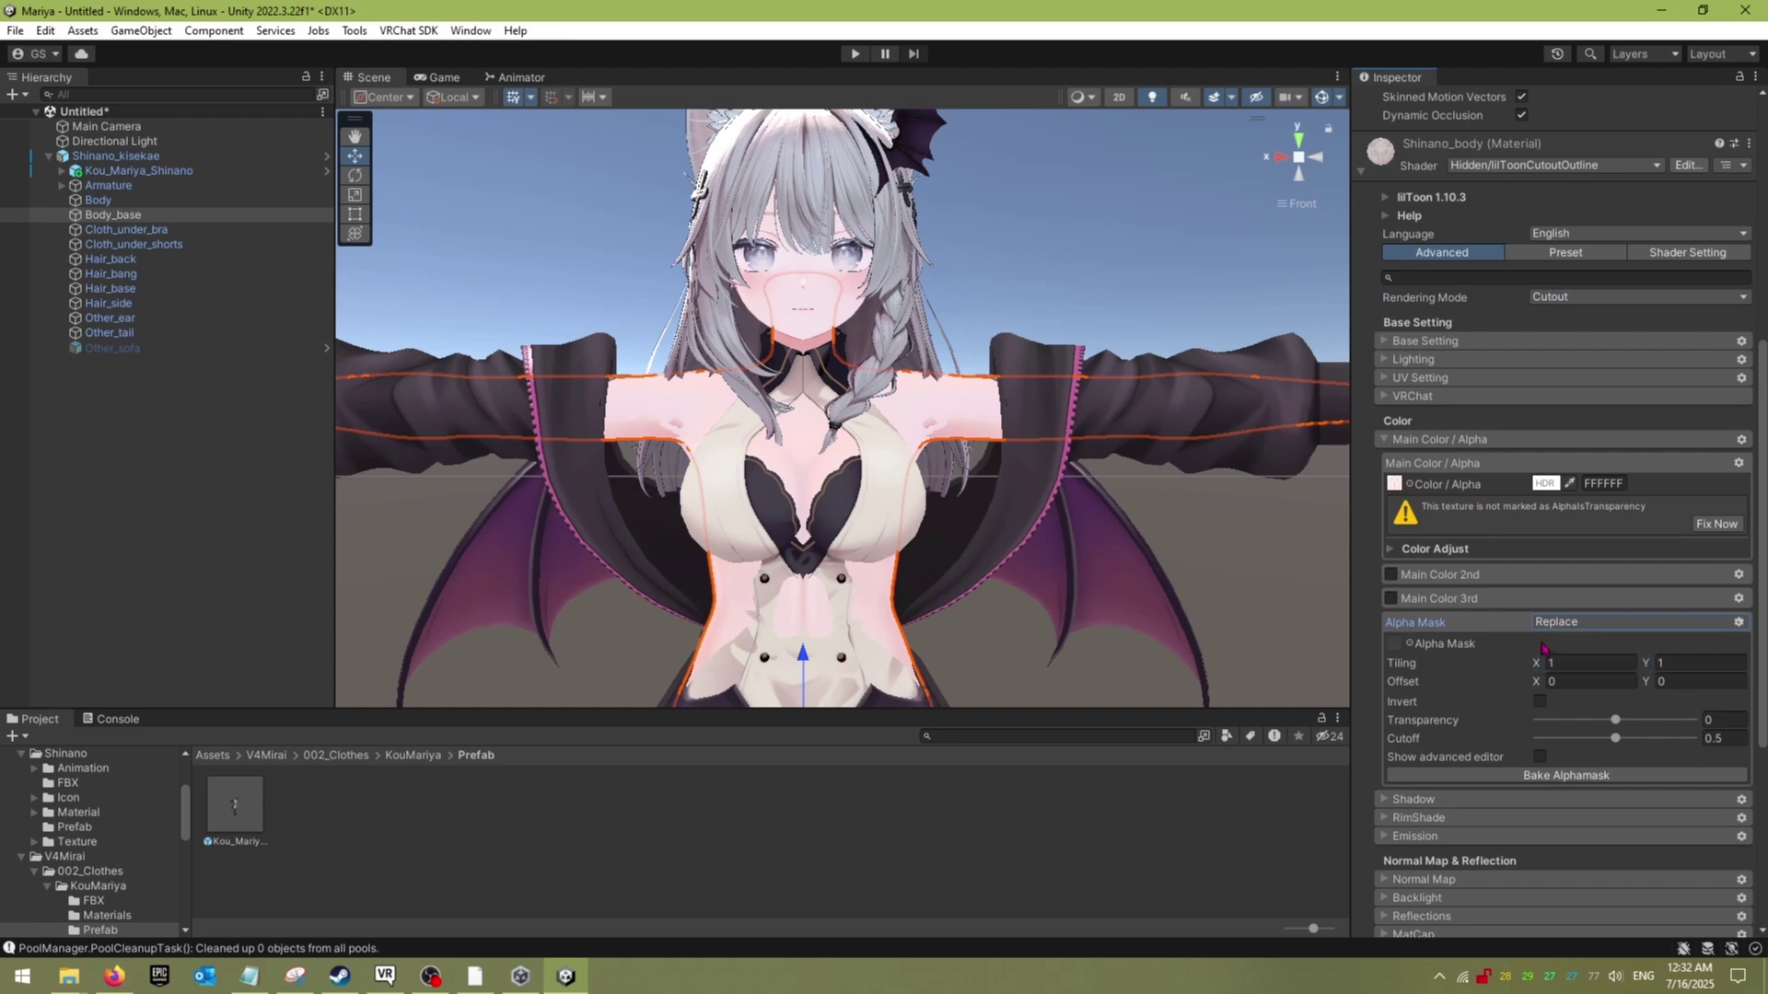
{"action": "left_click", "coordinate": [1408, 645]}
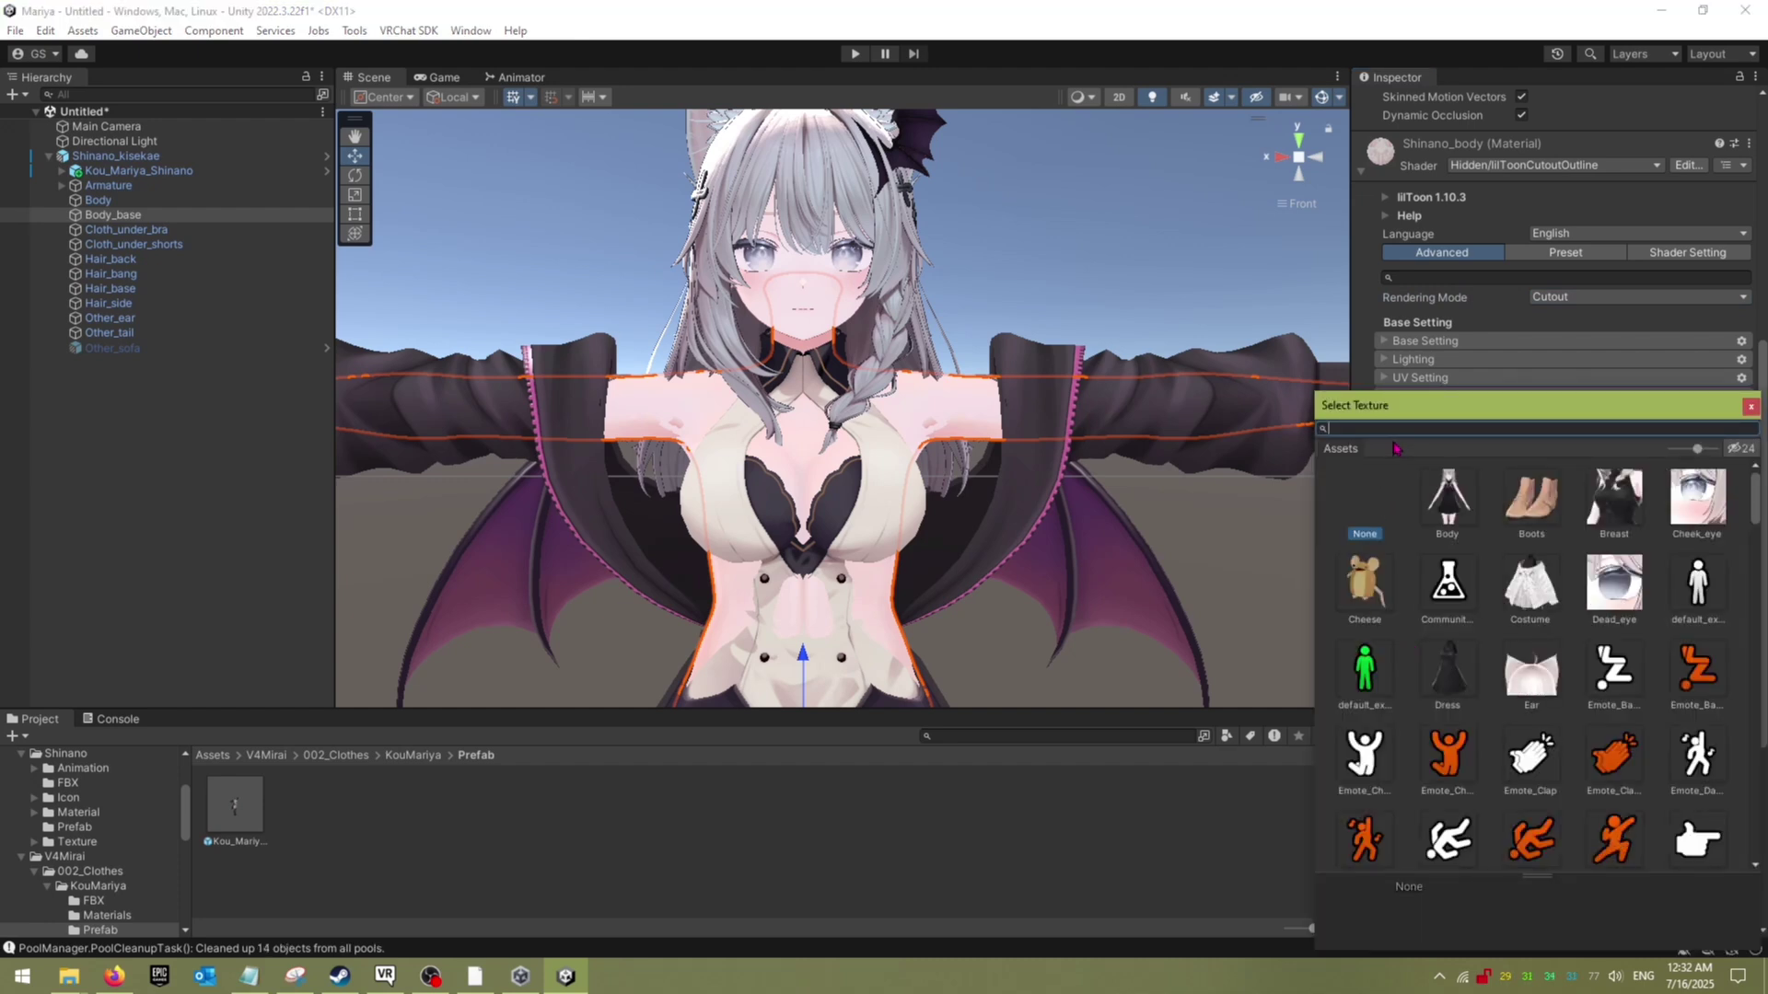
{"action": "type", "text": "mask"}
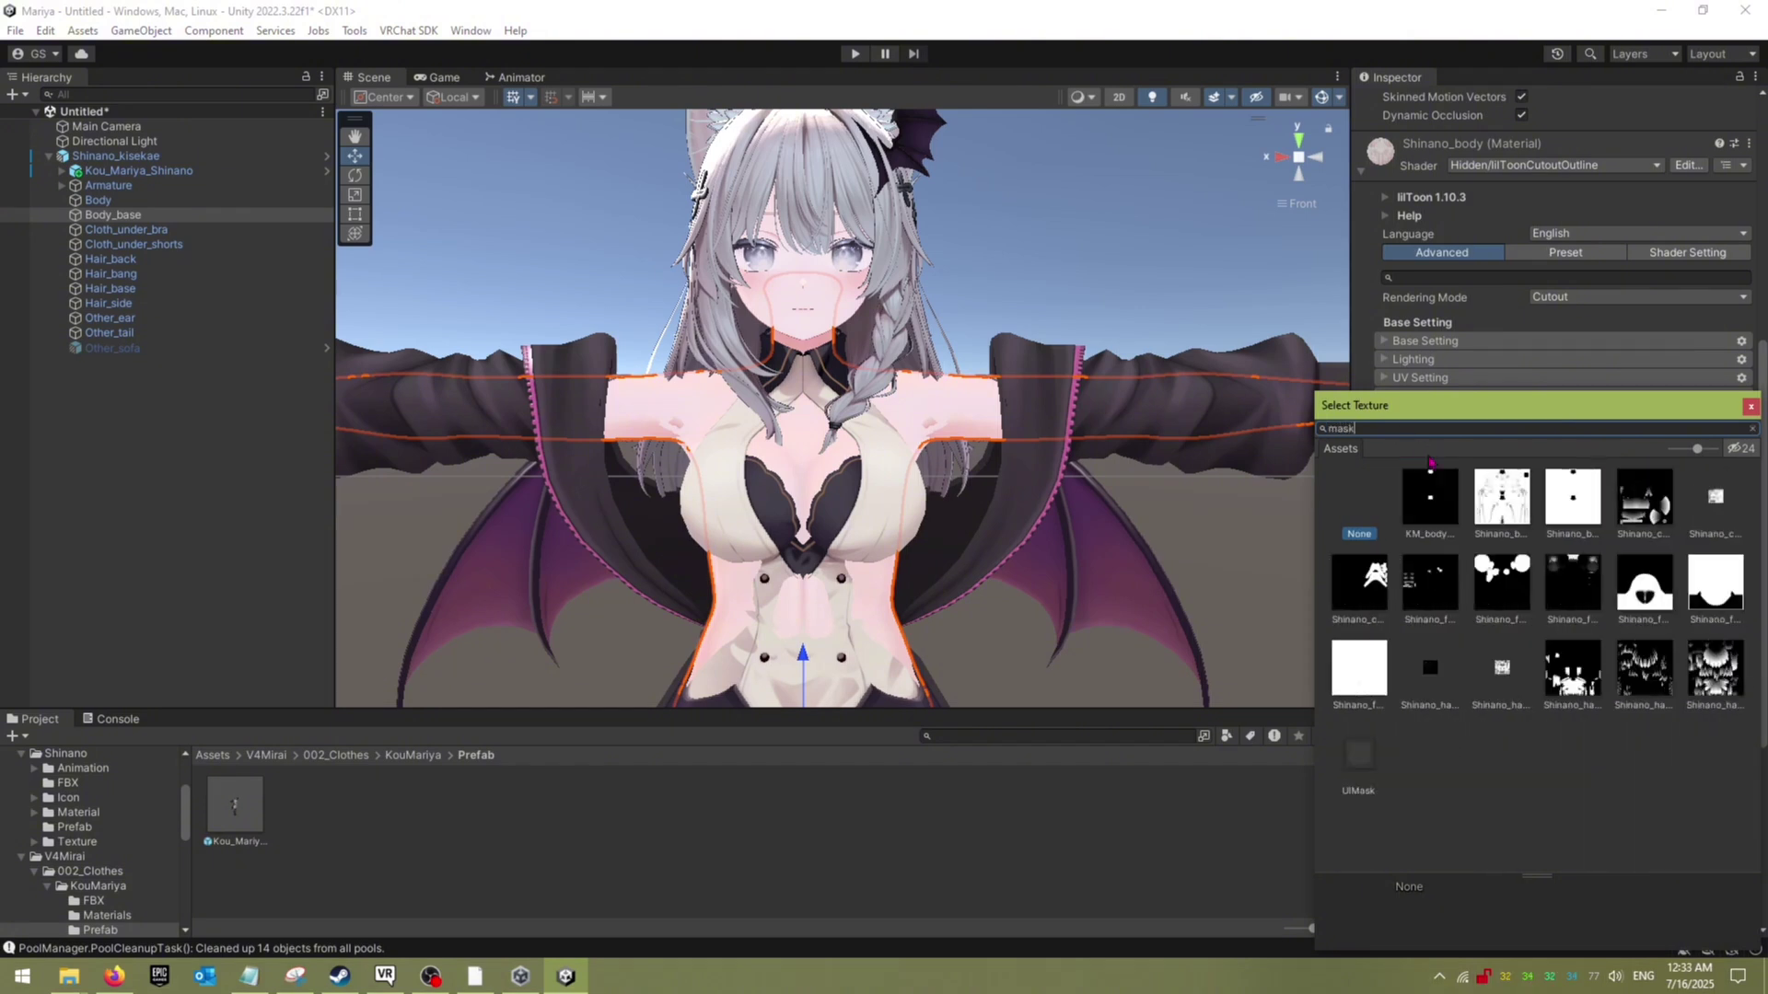
{"action": "left_click", "coordinate": [1440, 530]}
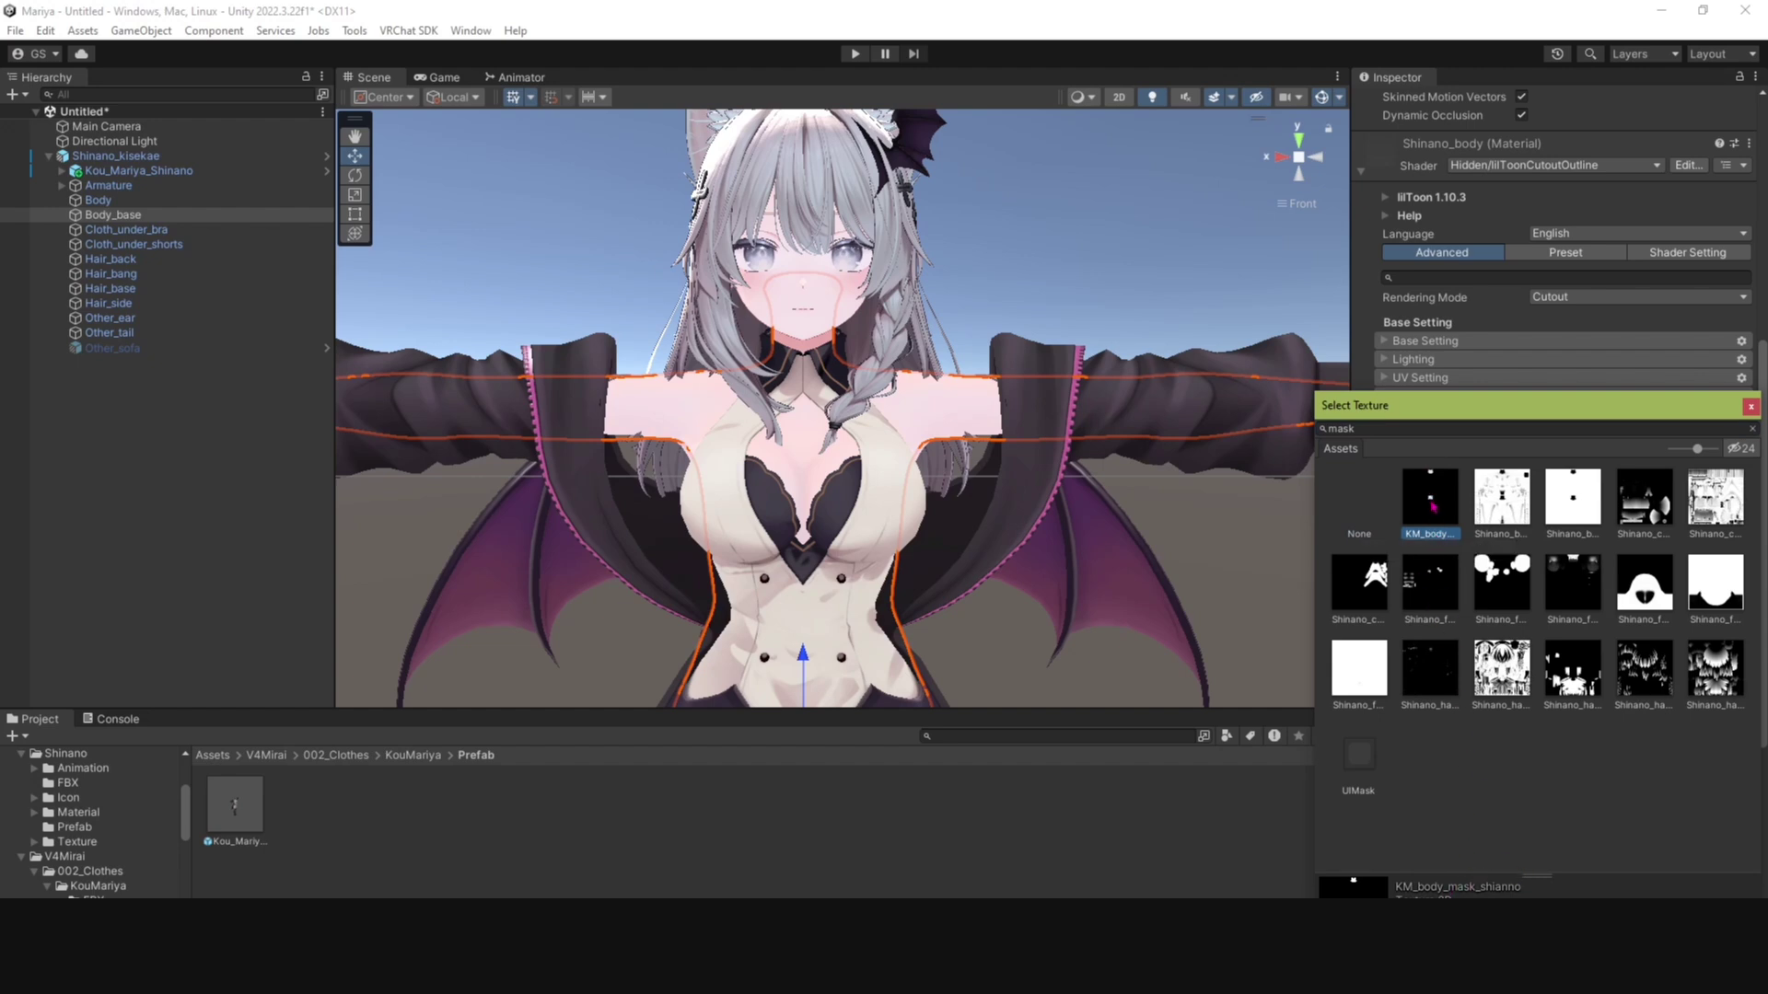
{"action": "double_click", "coordinate": [1432, 503]}
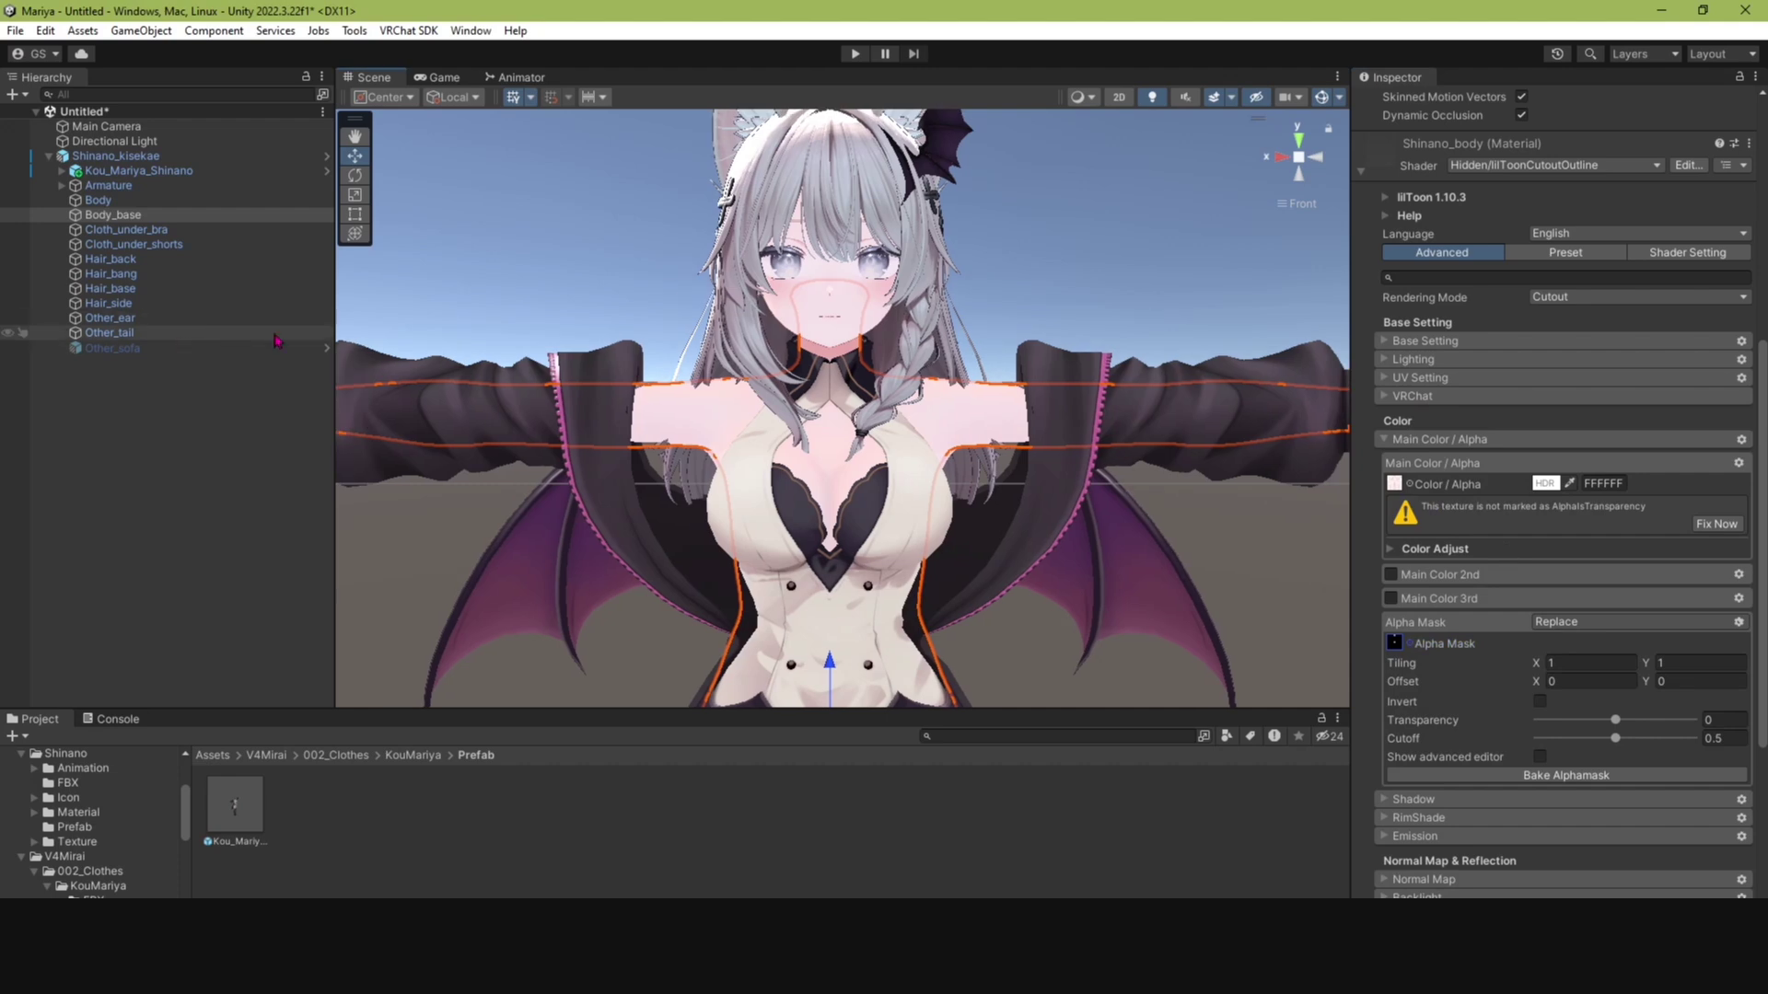
Step: Delete the Other_ear object from the Shinano_kisekae avatar
{"action": "middle_click_drag", "start_coordinate": [630, 271], "coordinate": [676, 359]}
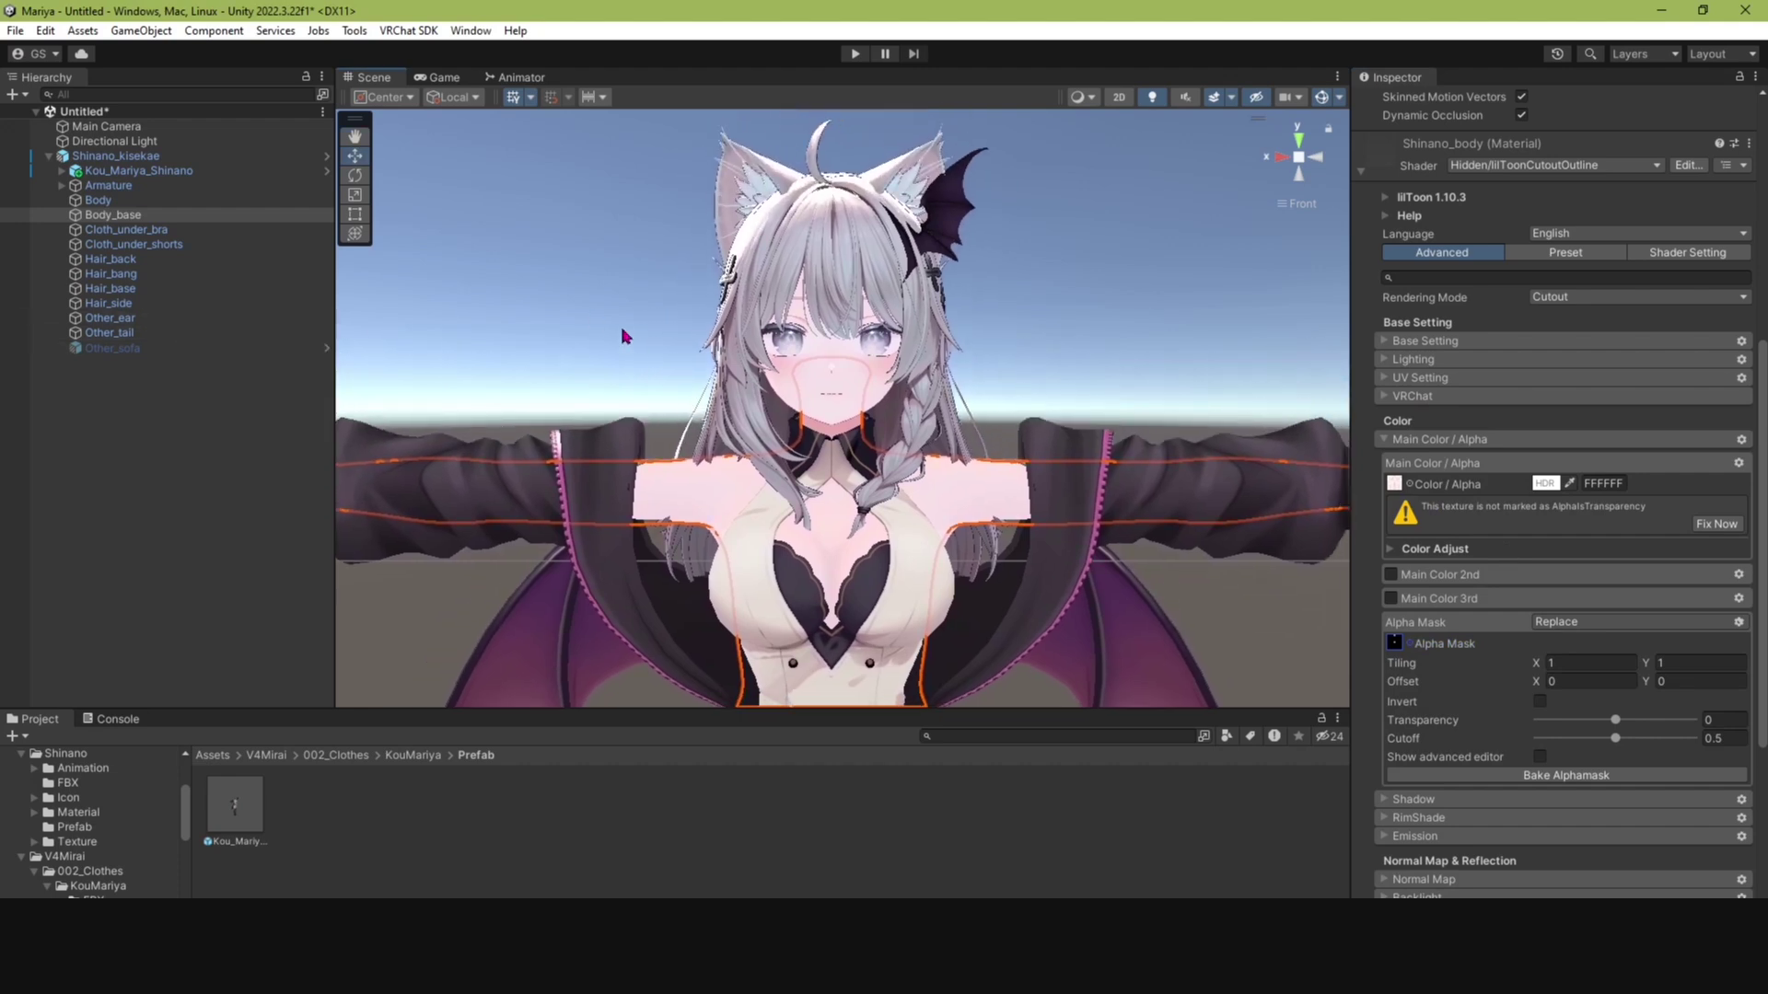
{"action": "left_click", "coordinate": [627, 337]}
{"action": "left_click", "coordinate": [110, 317]}
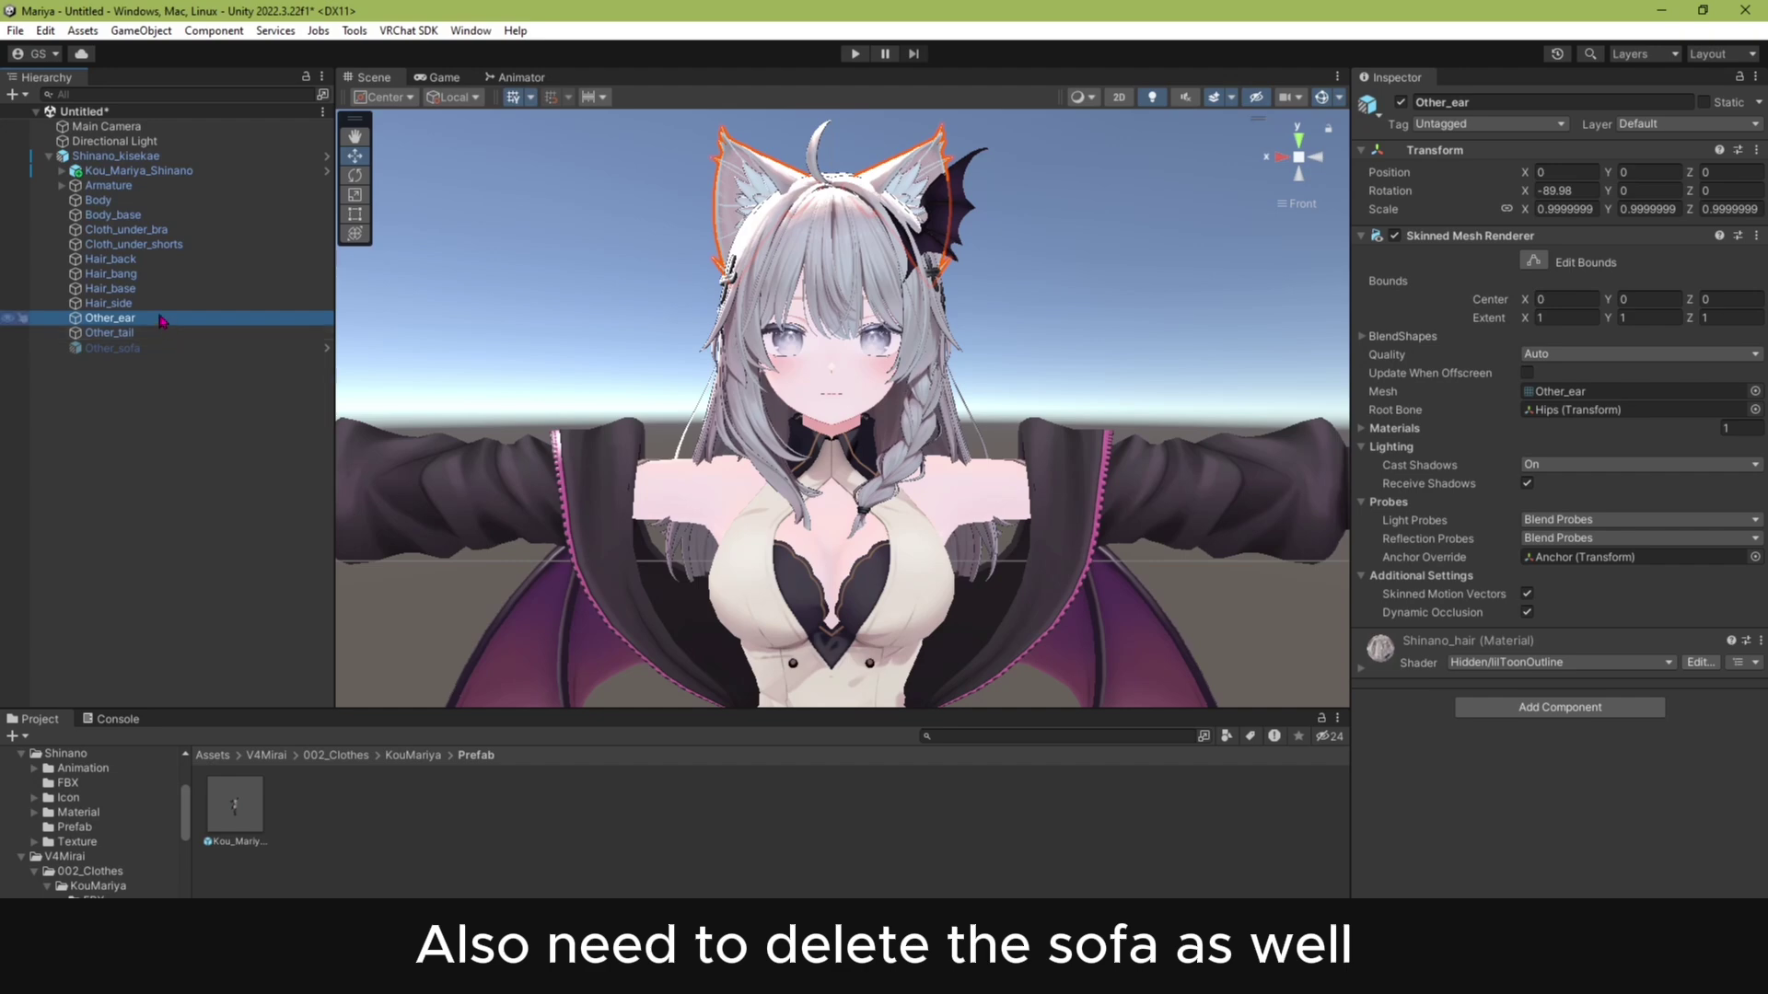
{"action": "key", "text": "Delete"}
Step: Inspect the Other_tail object from the side and front, and delete it from the avatar
{"action": "left_click", "coordinate": [148, 320]}
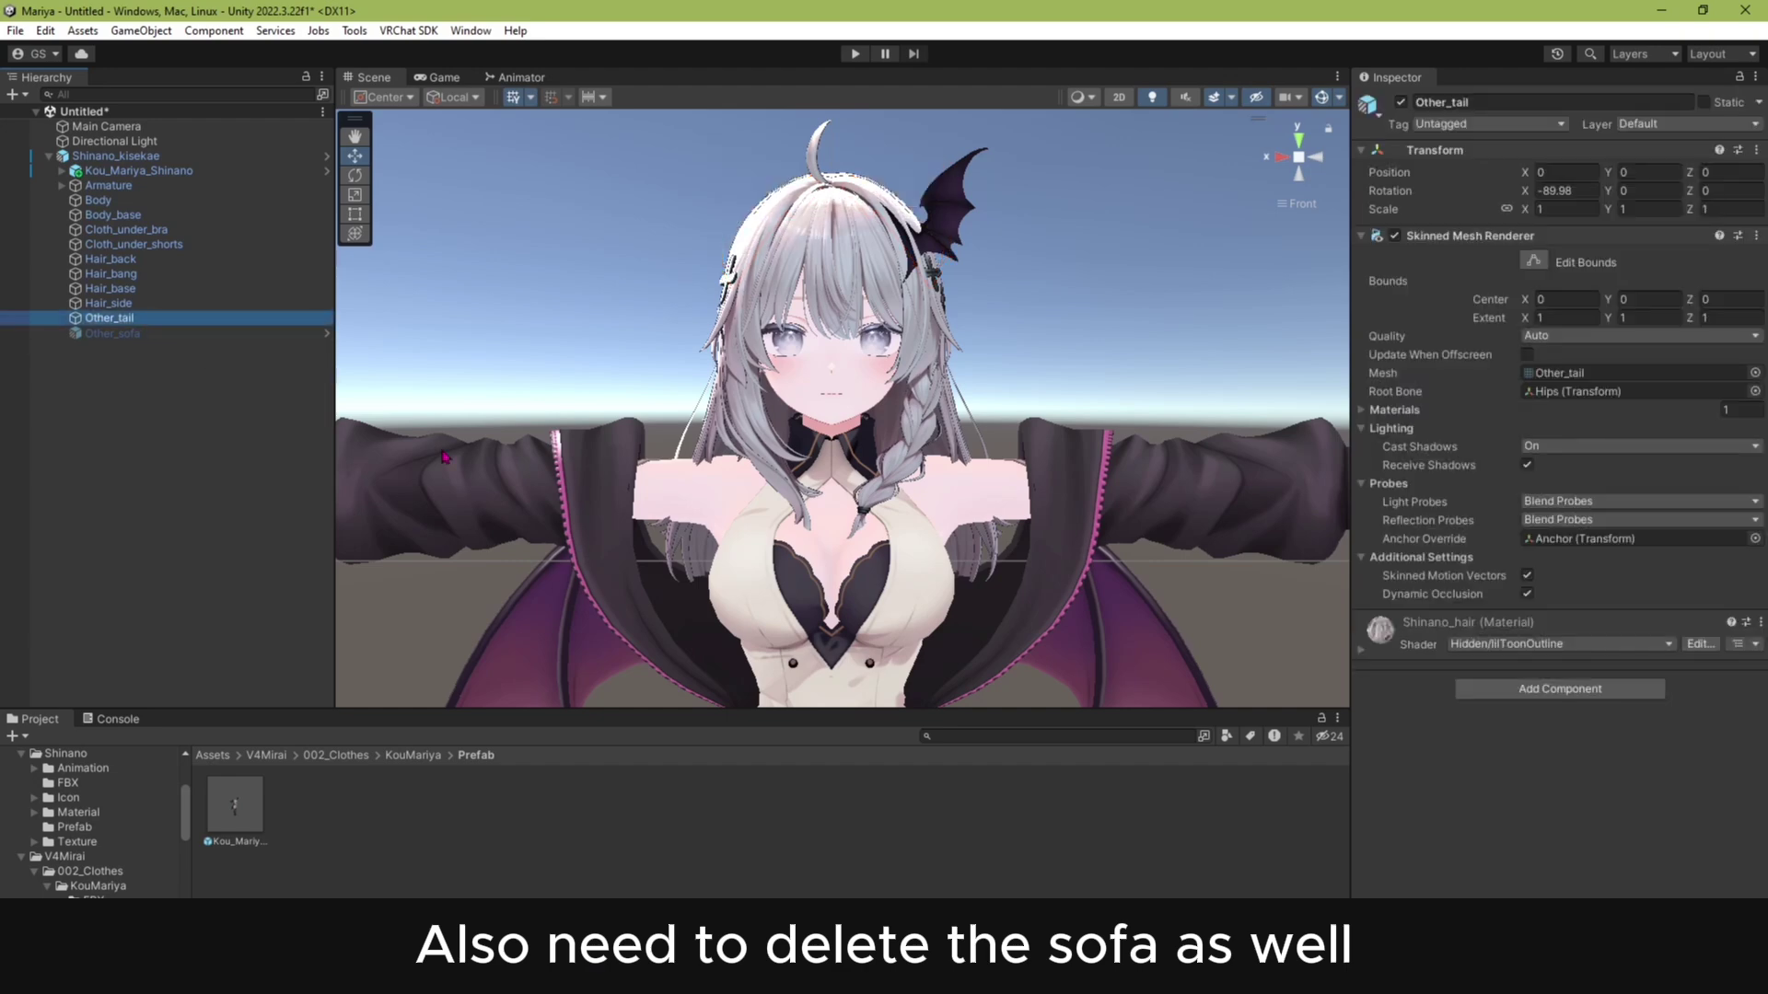
{"action": "key", "text": "f"}
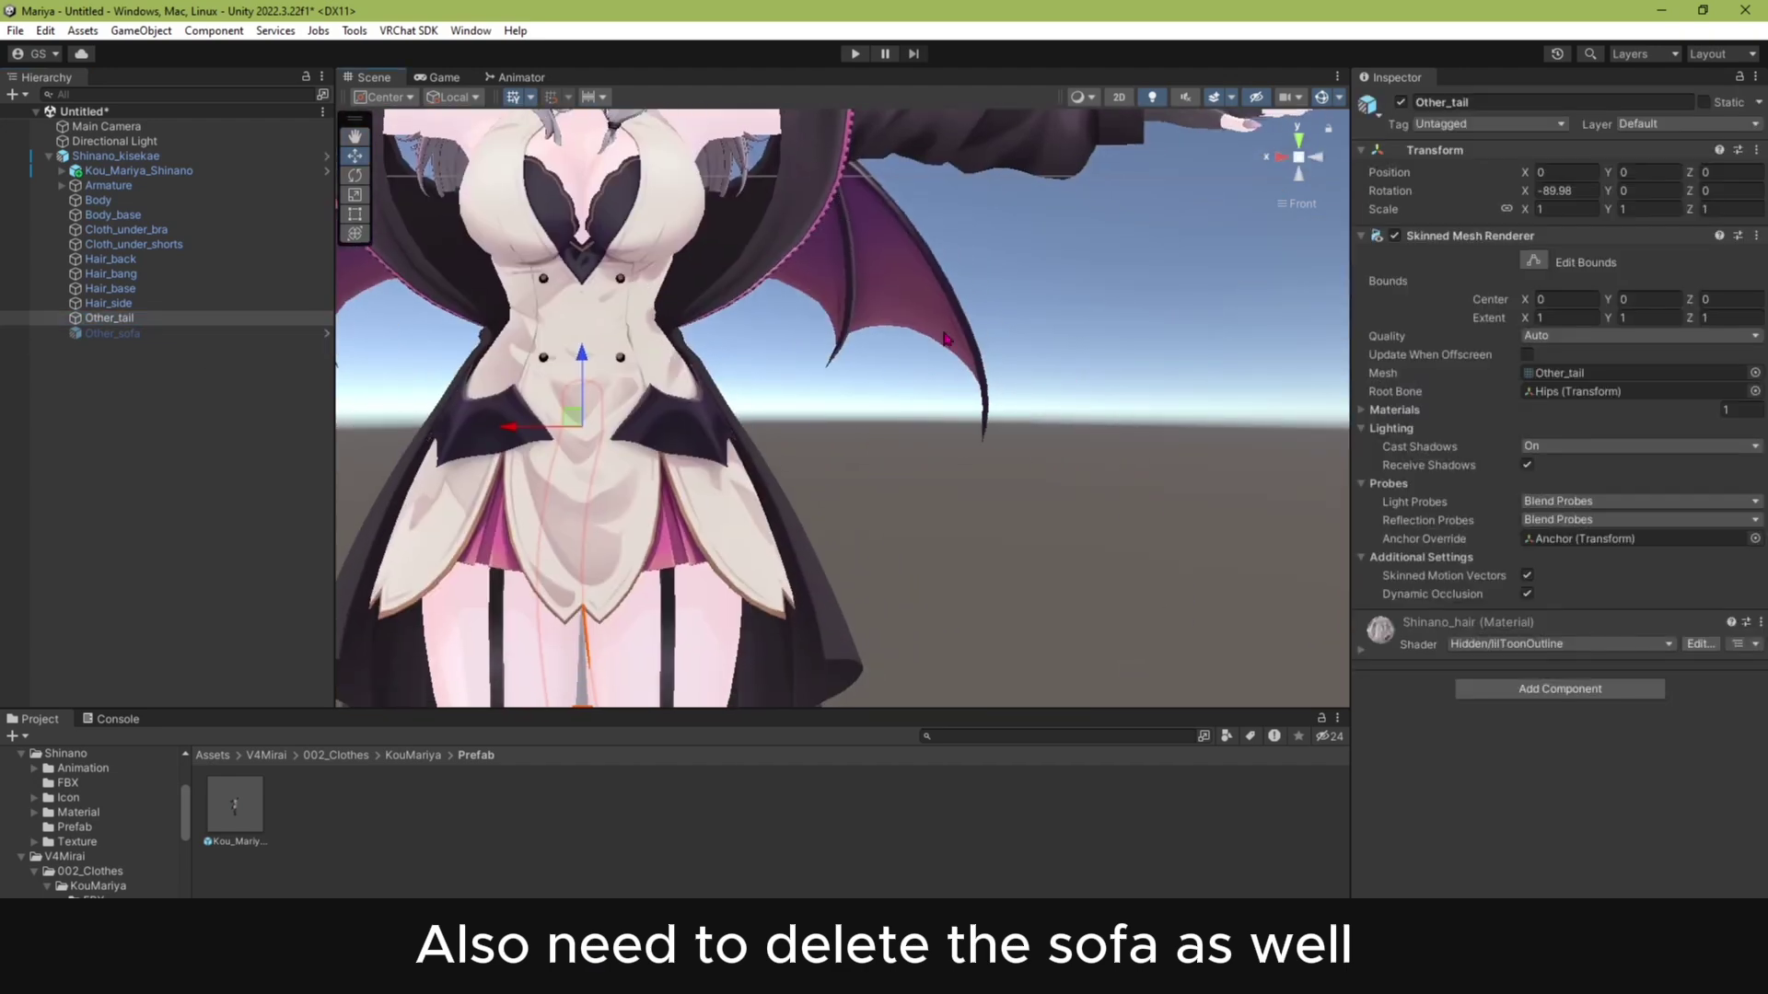
{"action": "left_click", "coordinate": [1314, 158]}
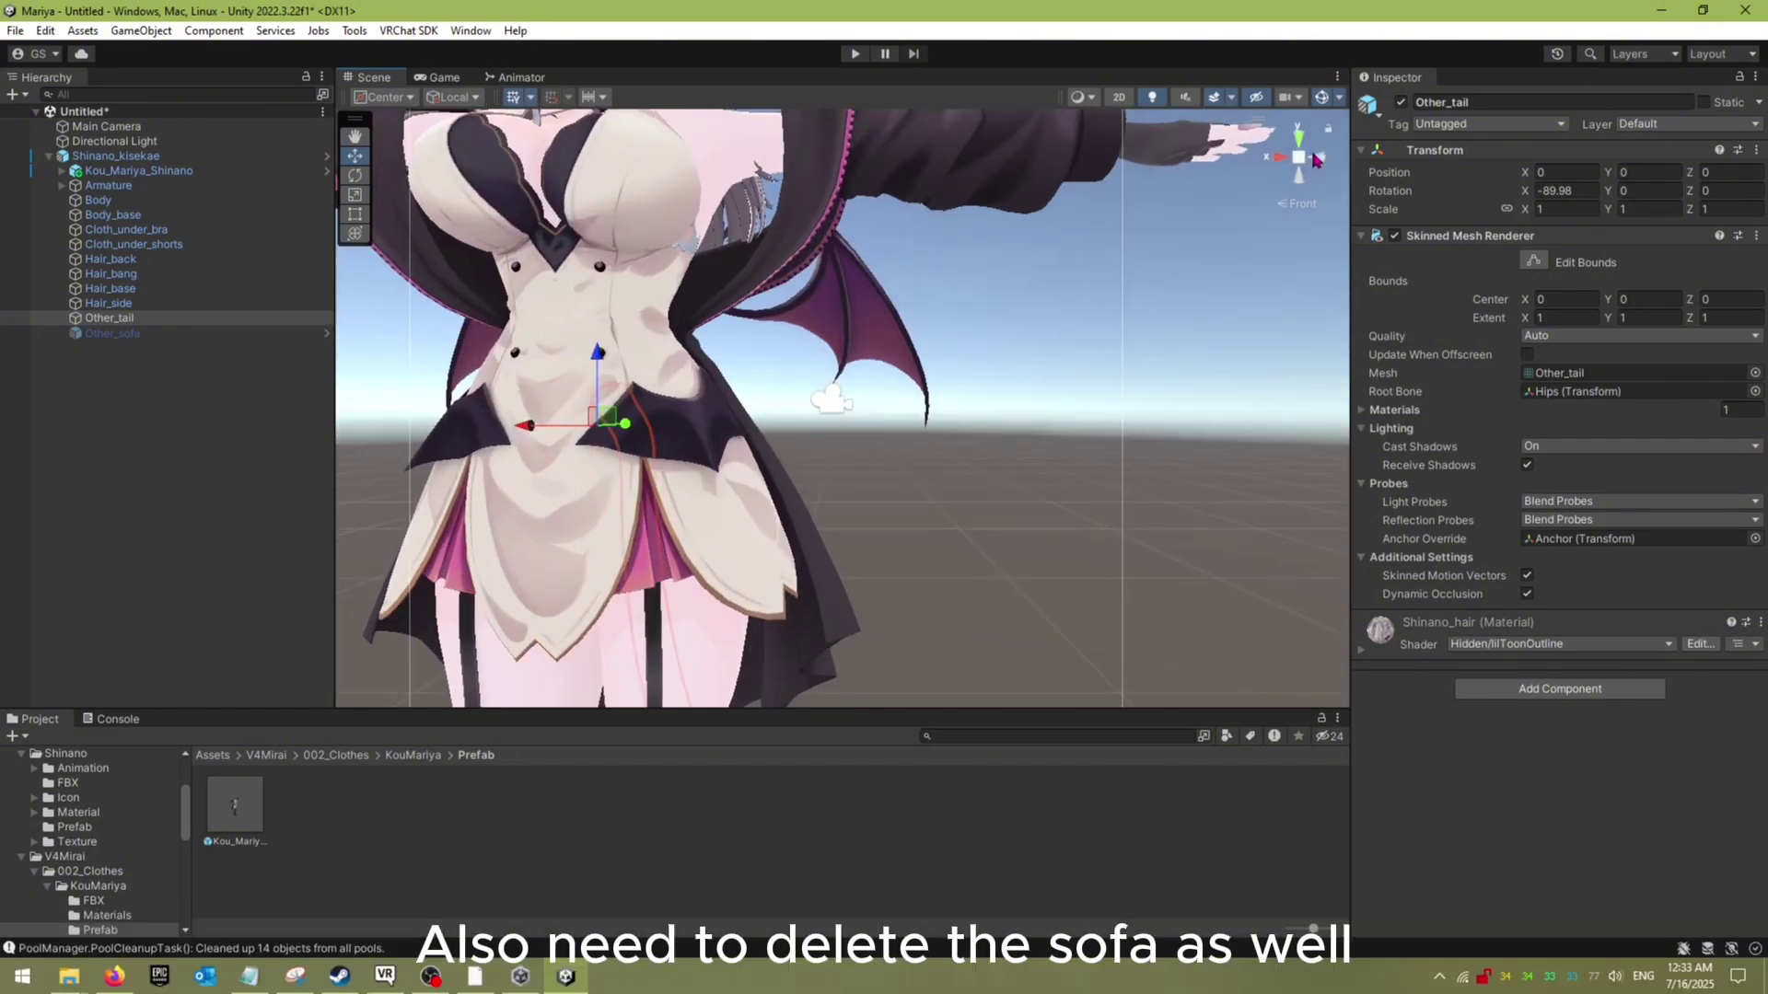
{"action": "scroll", "coordinate": [988, 368], "scroll_direction": "down", "scroll_amount": 8}
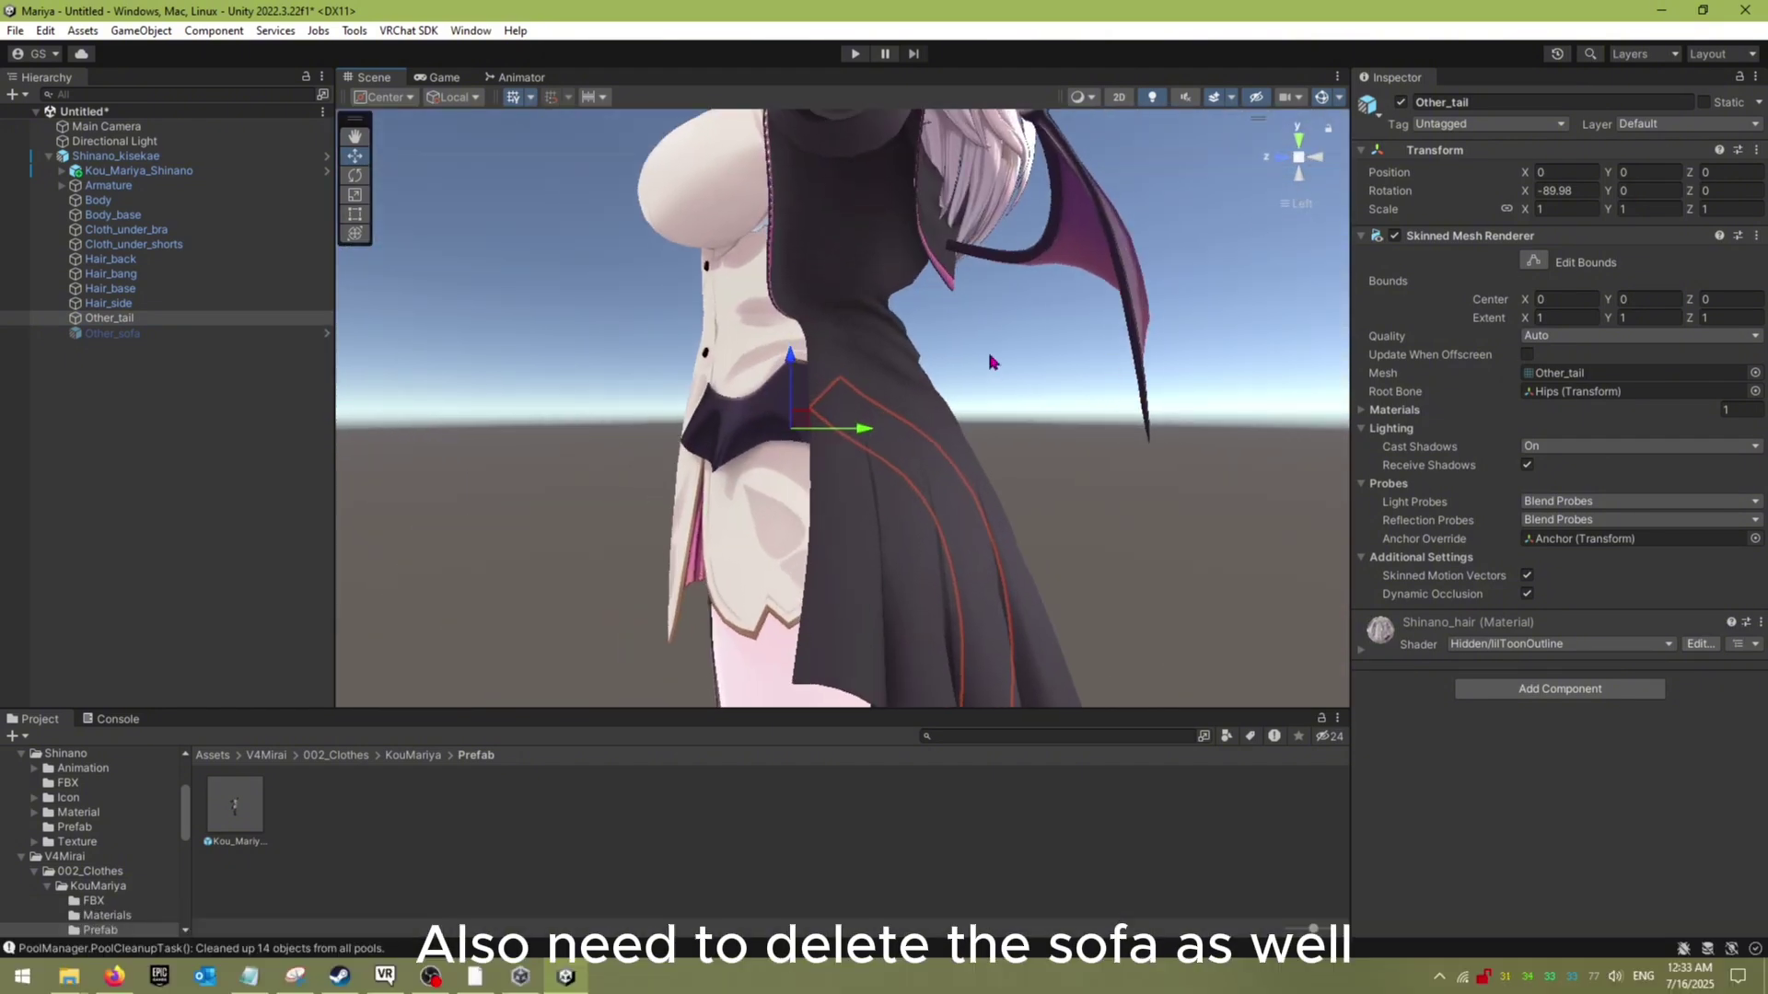
{"action": "left_click", "coordinate": [1283, 157]}
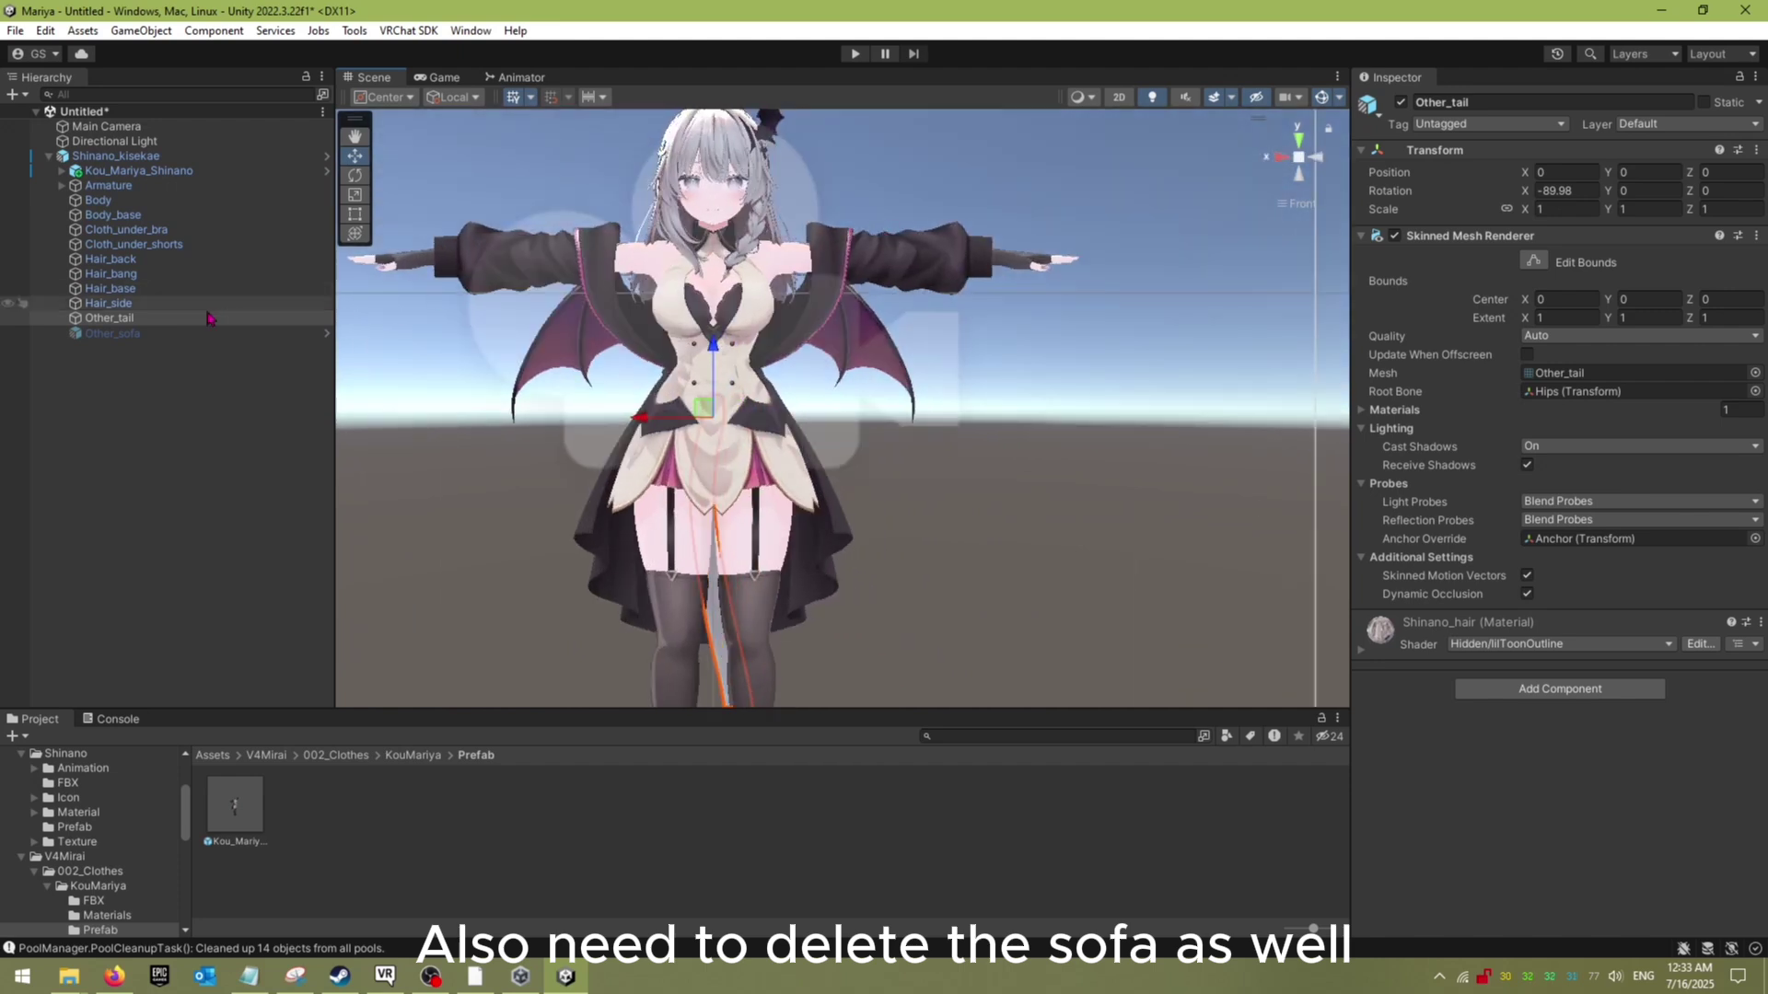
{"action": "left_click", "coordinate": [235, 319]}
{"action": "key", "text": "Delete"}
Step: Delete the Cloth_under_bra and Cloth_under_shorts objects from the Shinano_kisekae avatar
{"action": "left_click", "coordinate": [127, 229]}
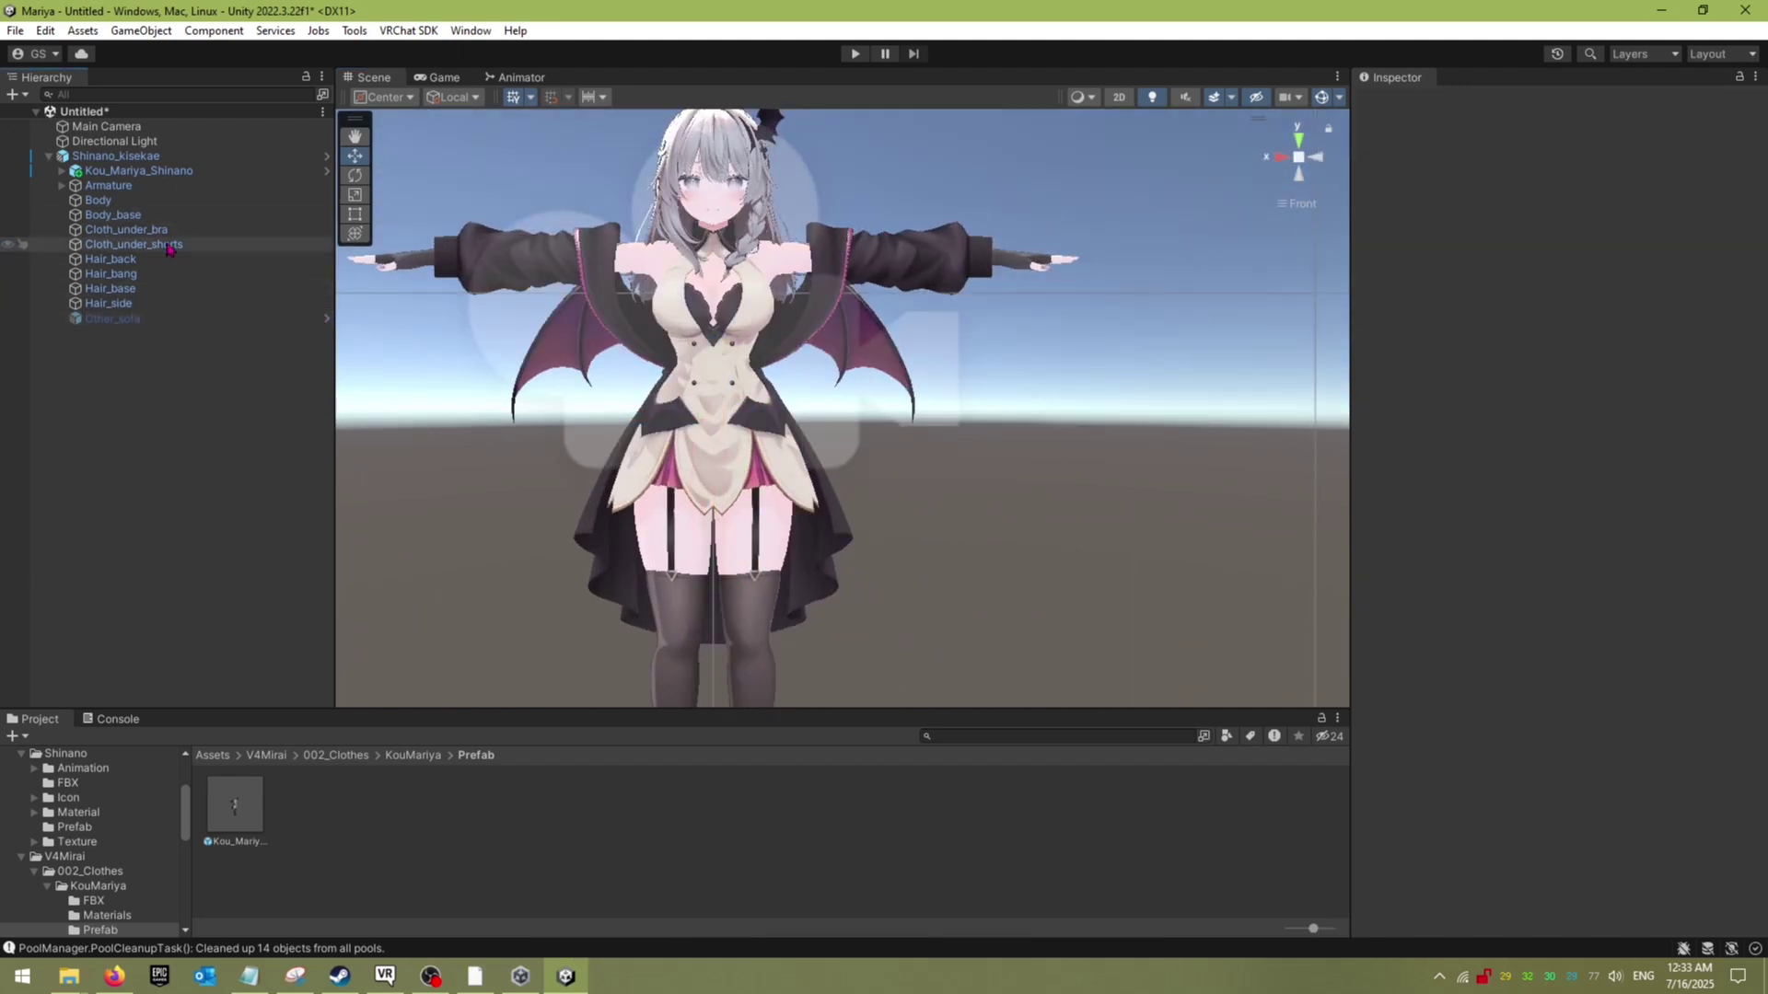
{"action": "scroll", "coordinate": [614, 221], "scroll_direction": "up", "scroll_amount": 6}
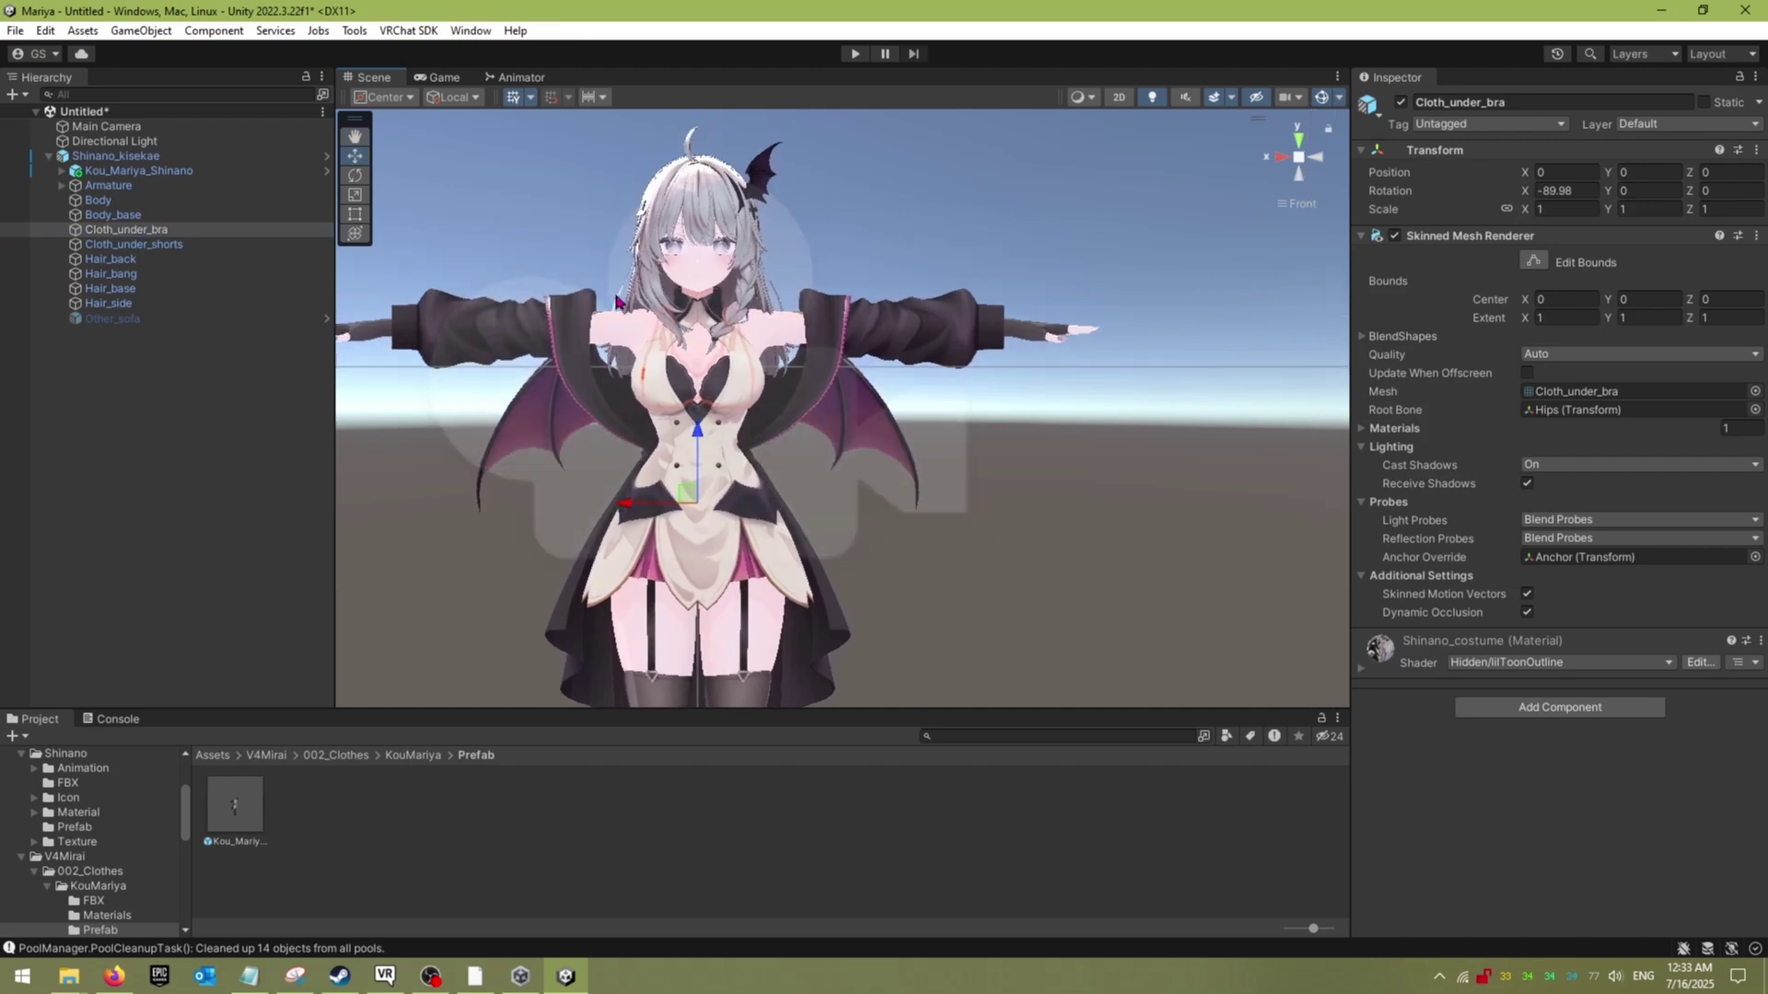
{"action": "scroll", "coordinate": [637, 369], "scroll_direction": "up", "scroll_amount": 2}
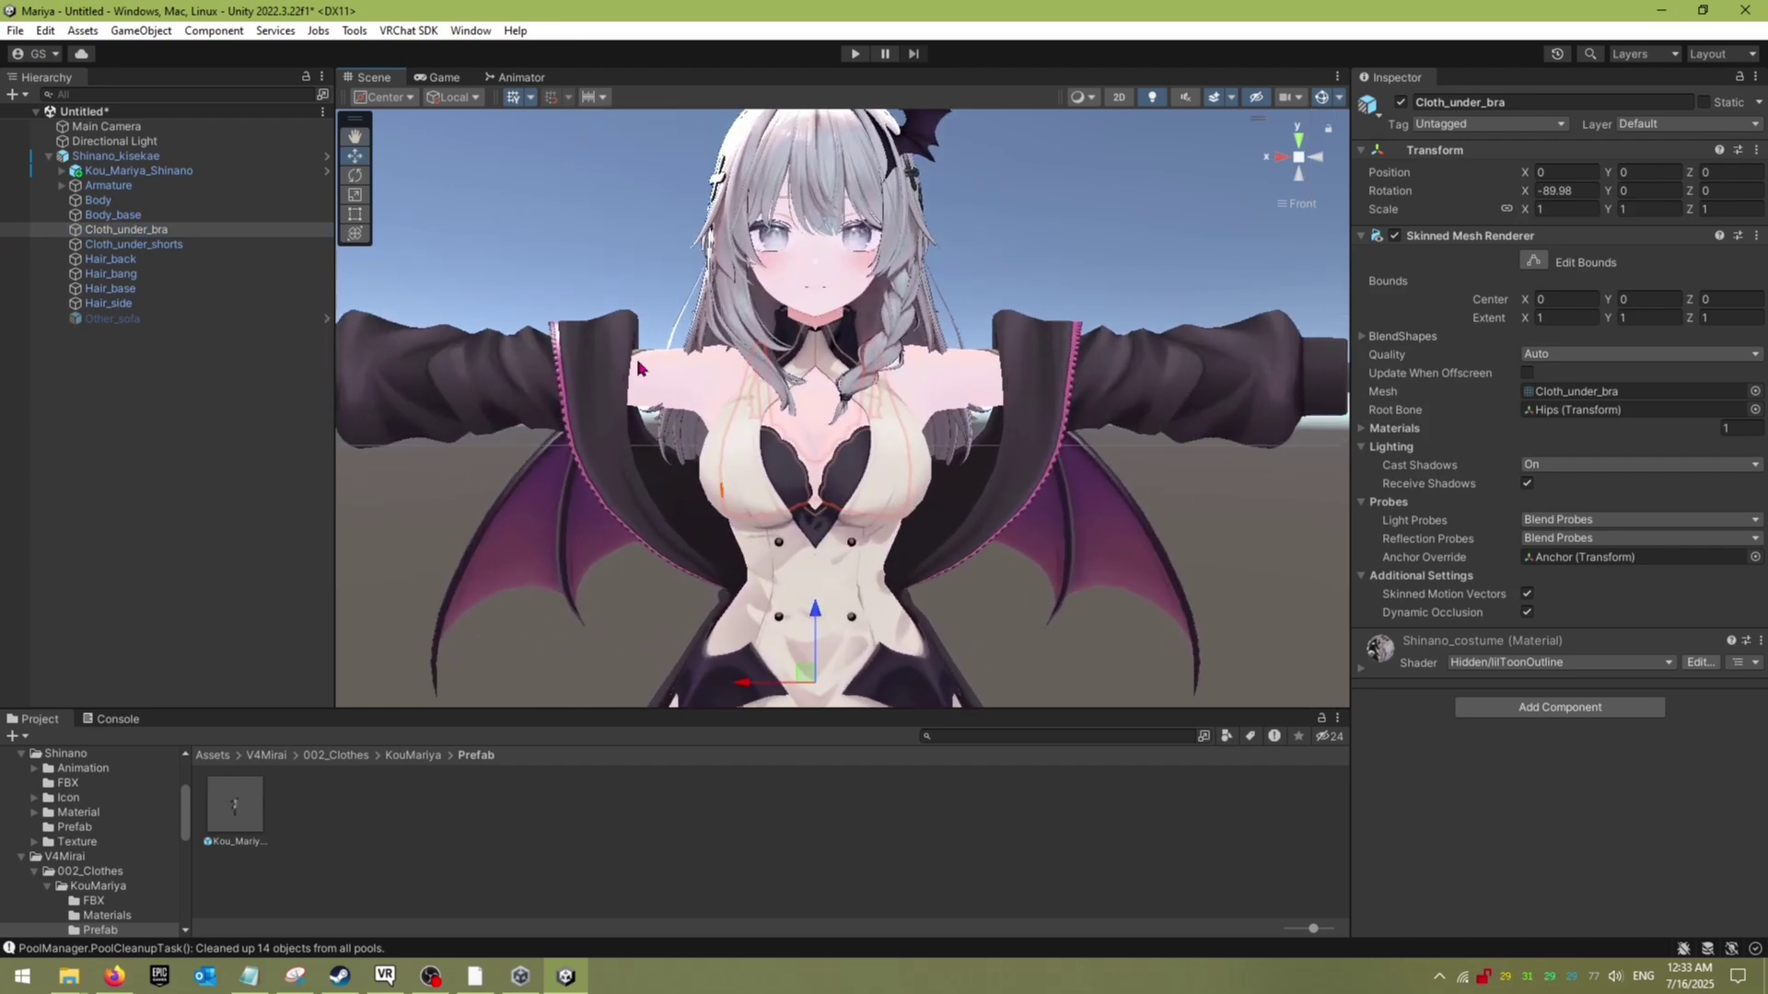
{"action": "left_click", "coordinate": [193, 231]}
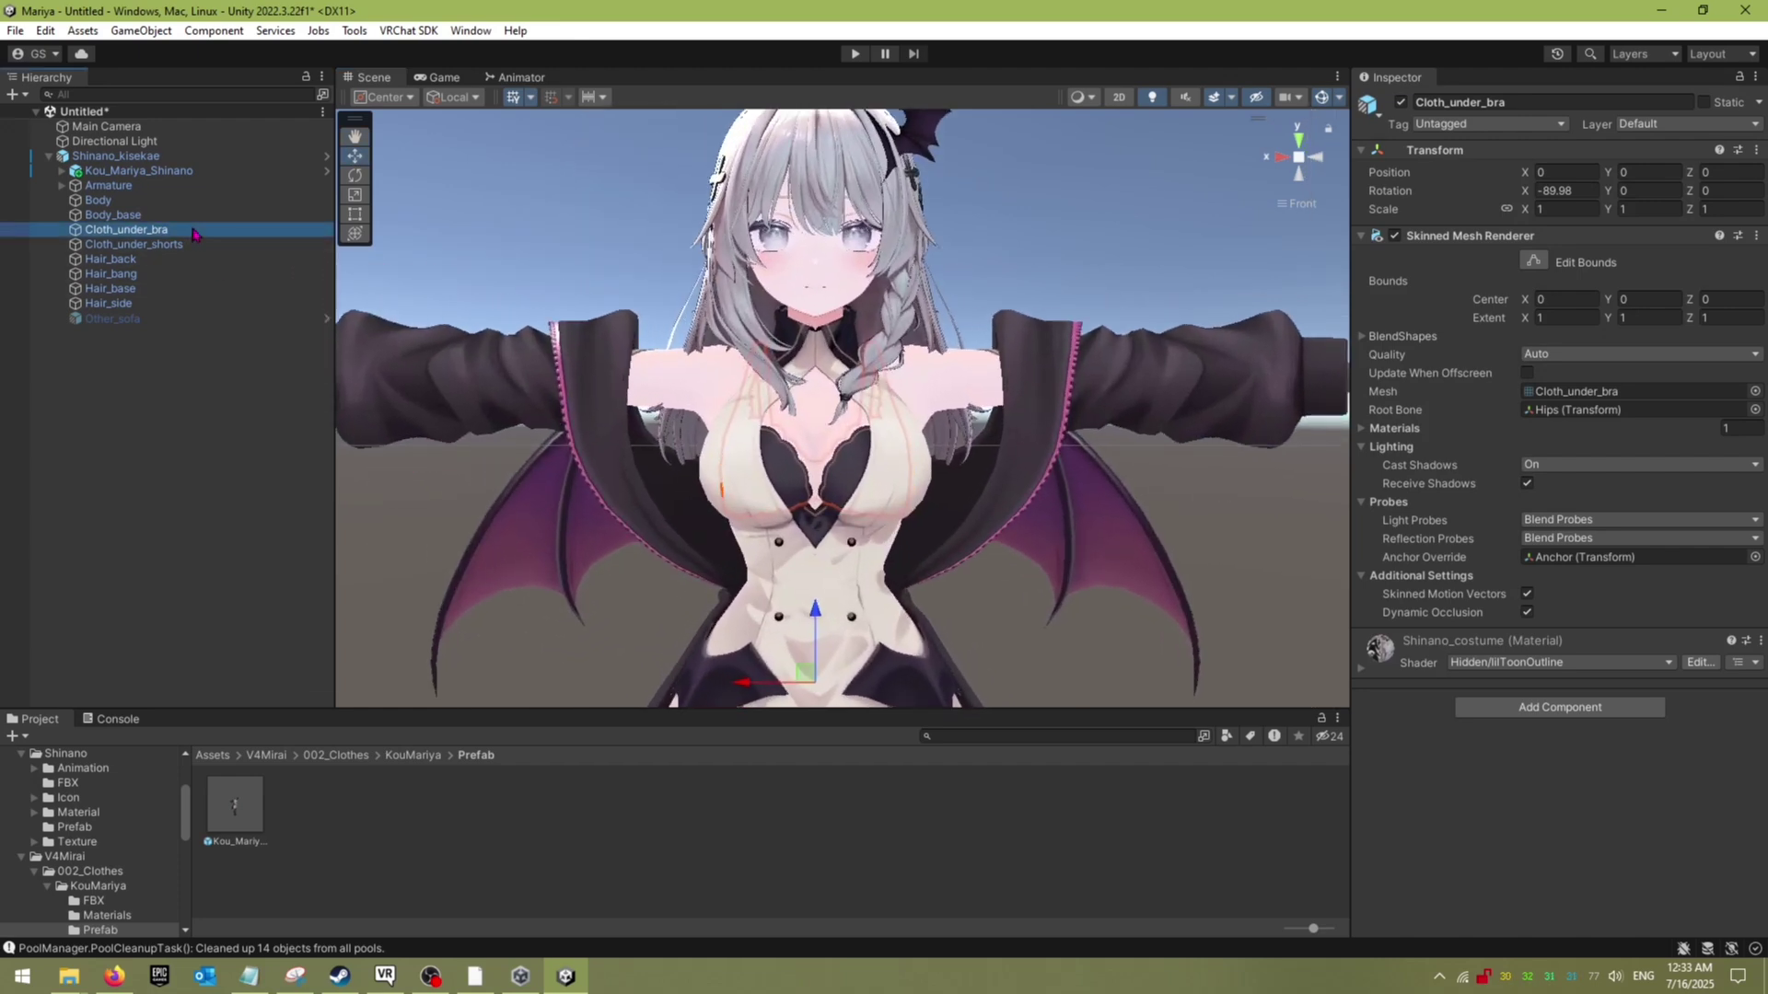
{"action": "key", "text": "Delete"}
{"action": "left_click", "coordinate": [170, 230]}
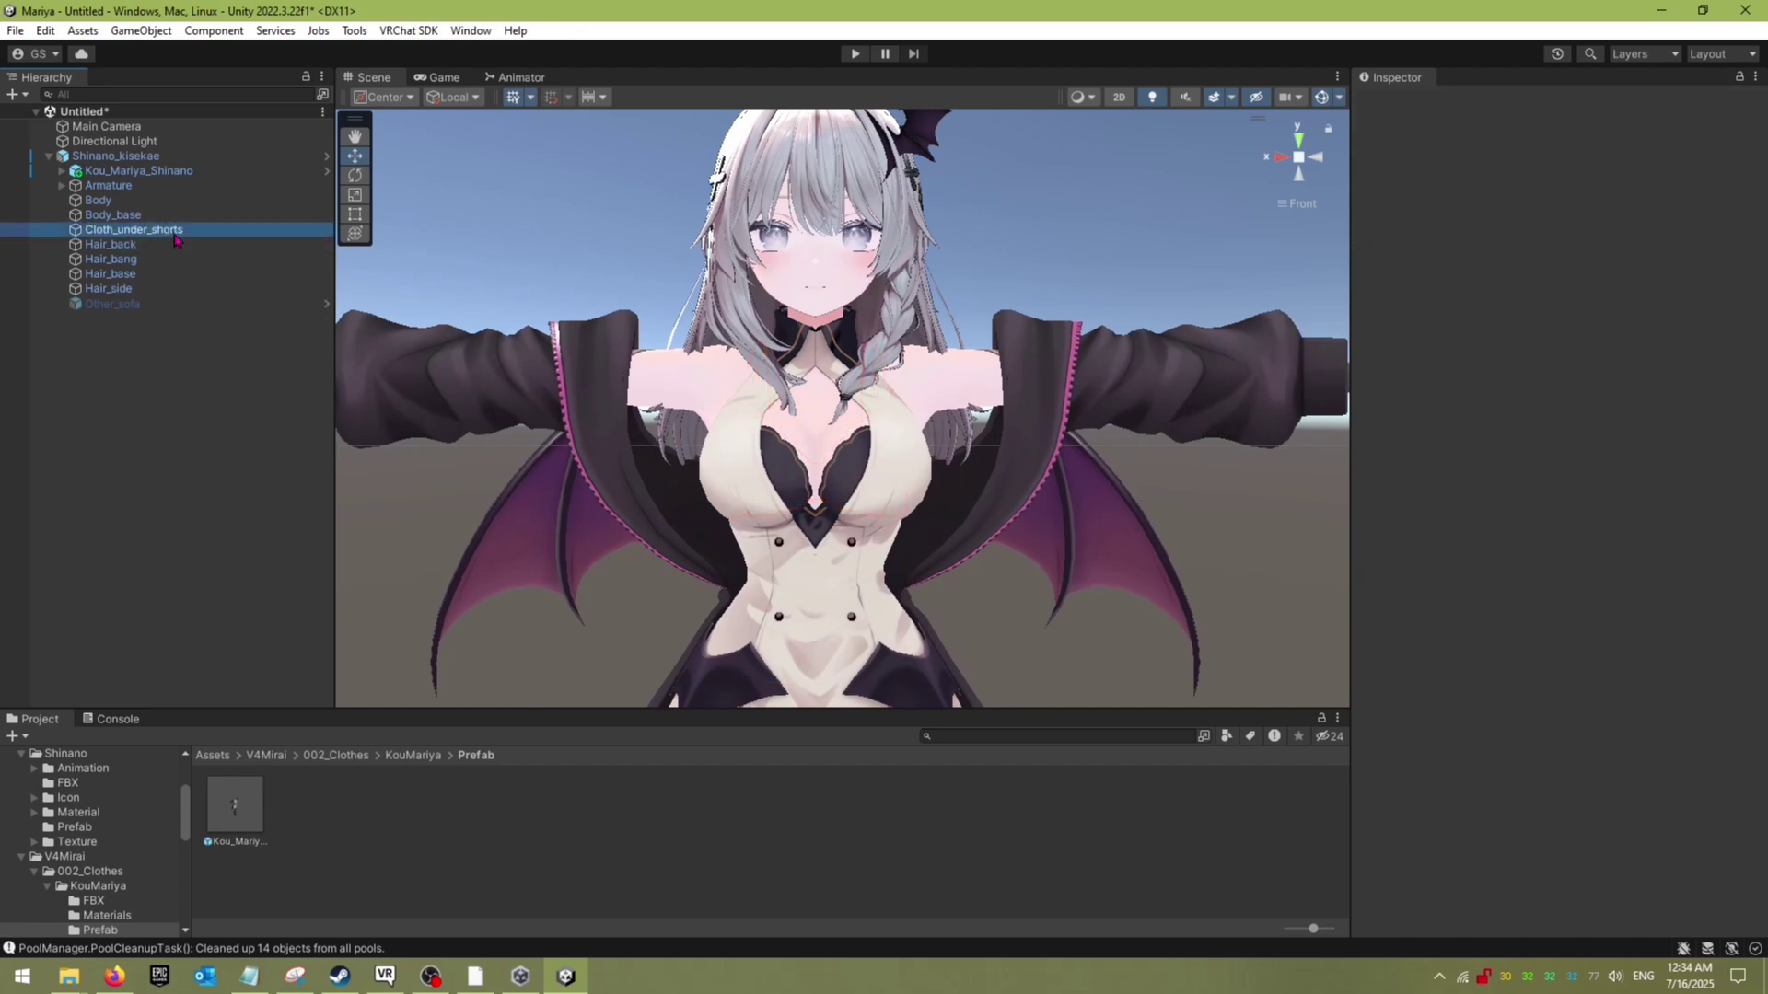
{"action": "key", "text": "Delete"}
{"action": "middle_click_drag", "start_coordinate": [823, 482], "coordinate": [838, 552]}
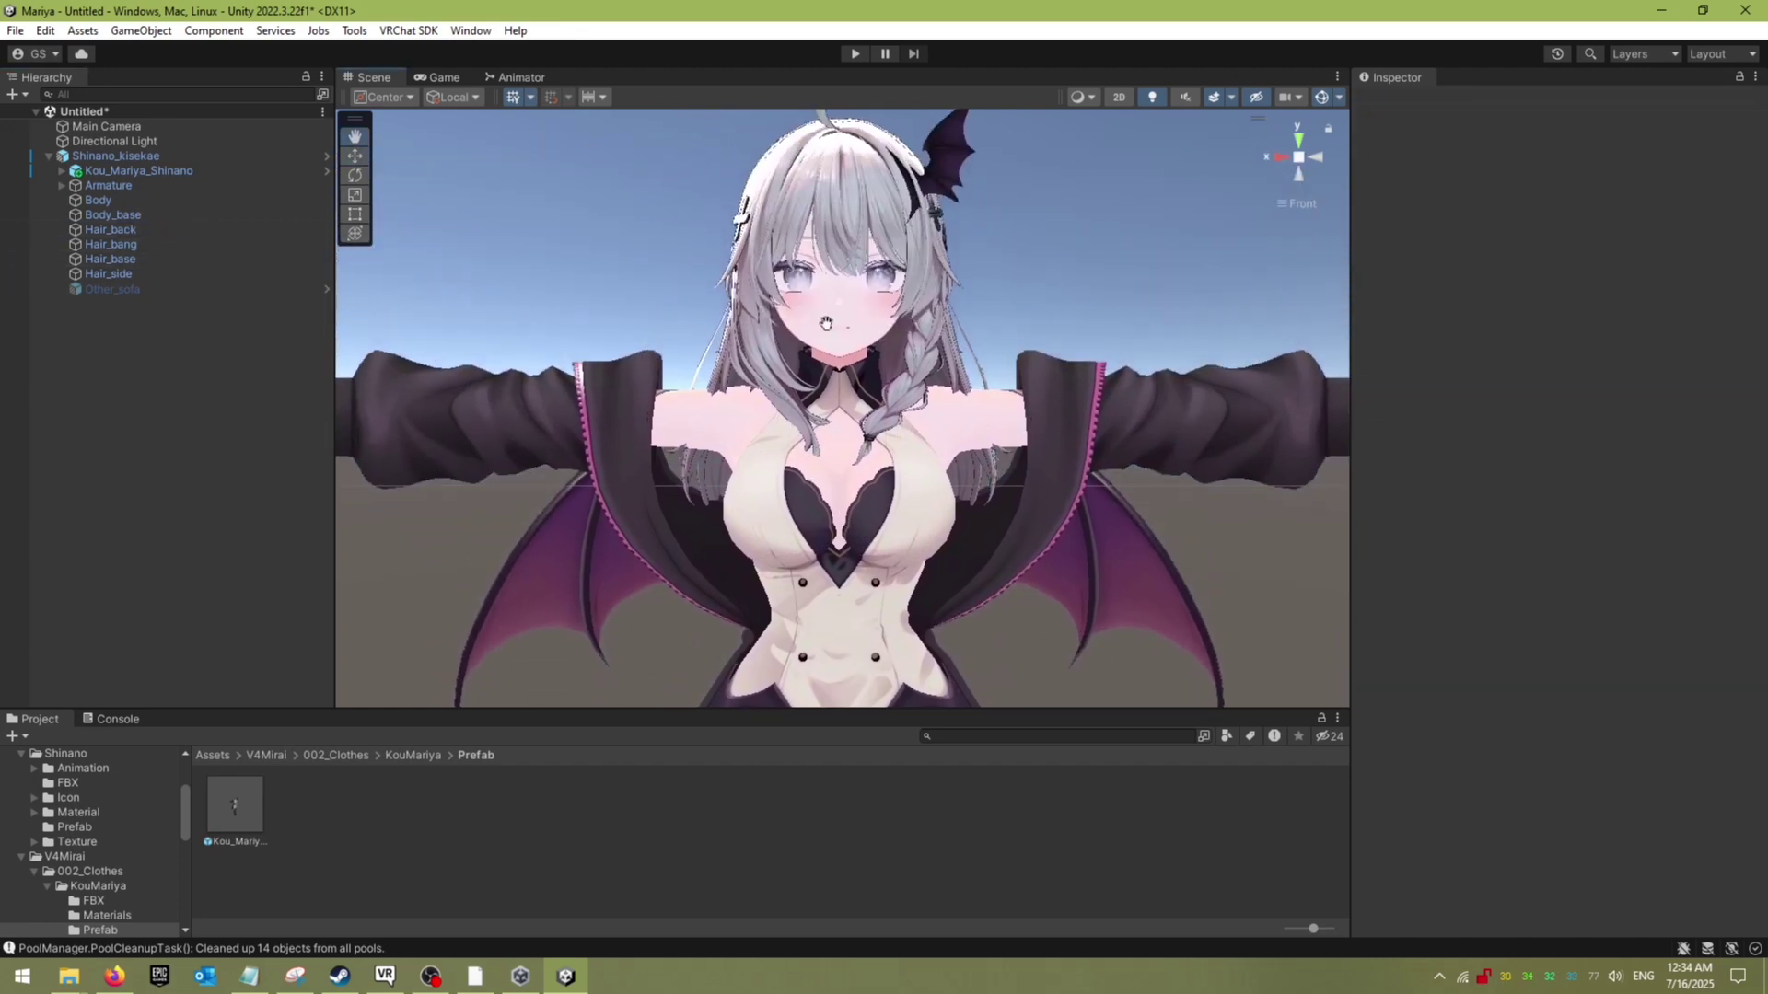
Step: Expand the Kou_Mariya_Shinano outfit and examine which parts of the avatar's hair belong to Hair_back and Hair_bang
{"action": "left_click", "coordinate": [62, 171]}
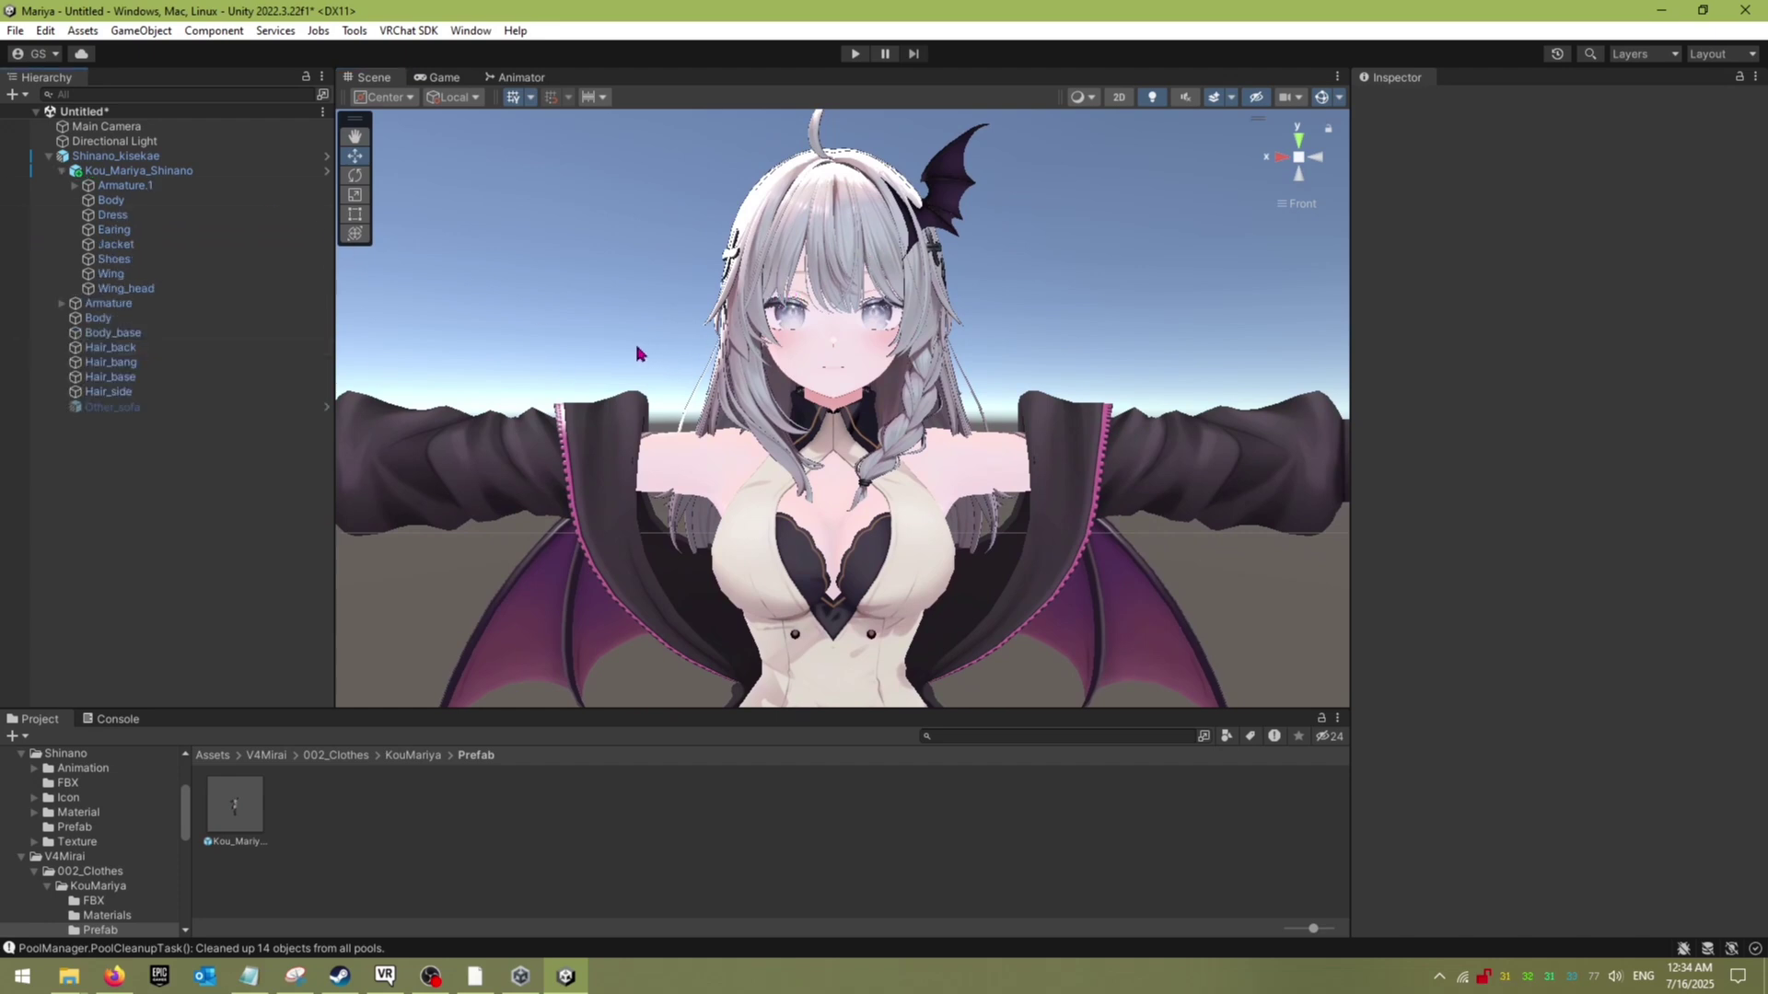
{"action": "left_click", "coordinate": [160, 350]}
{"action": "left_click", "coordinate": [815, 221]}
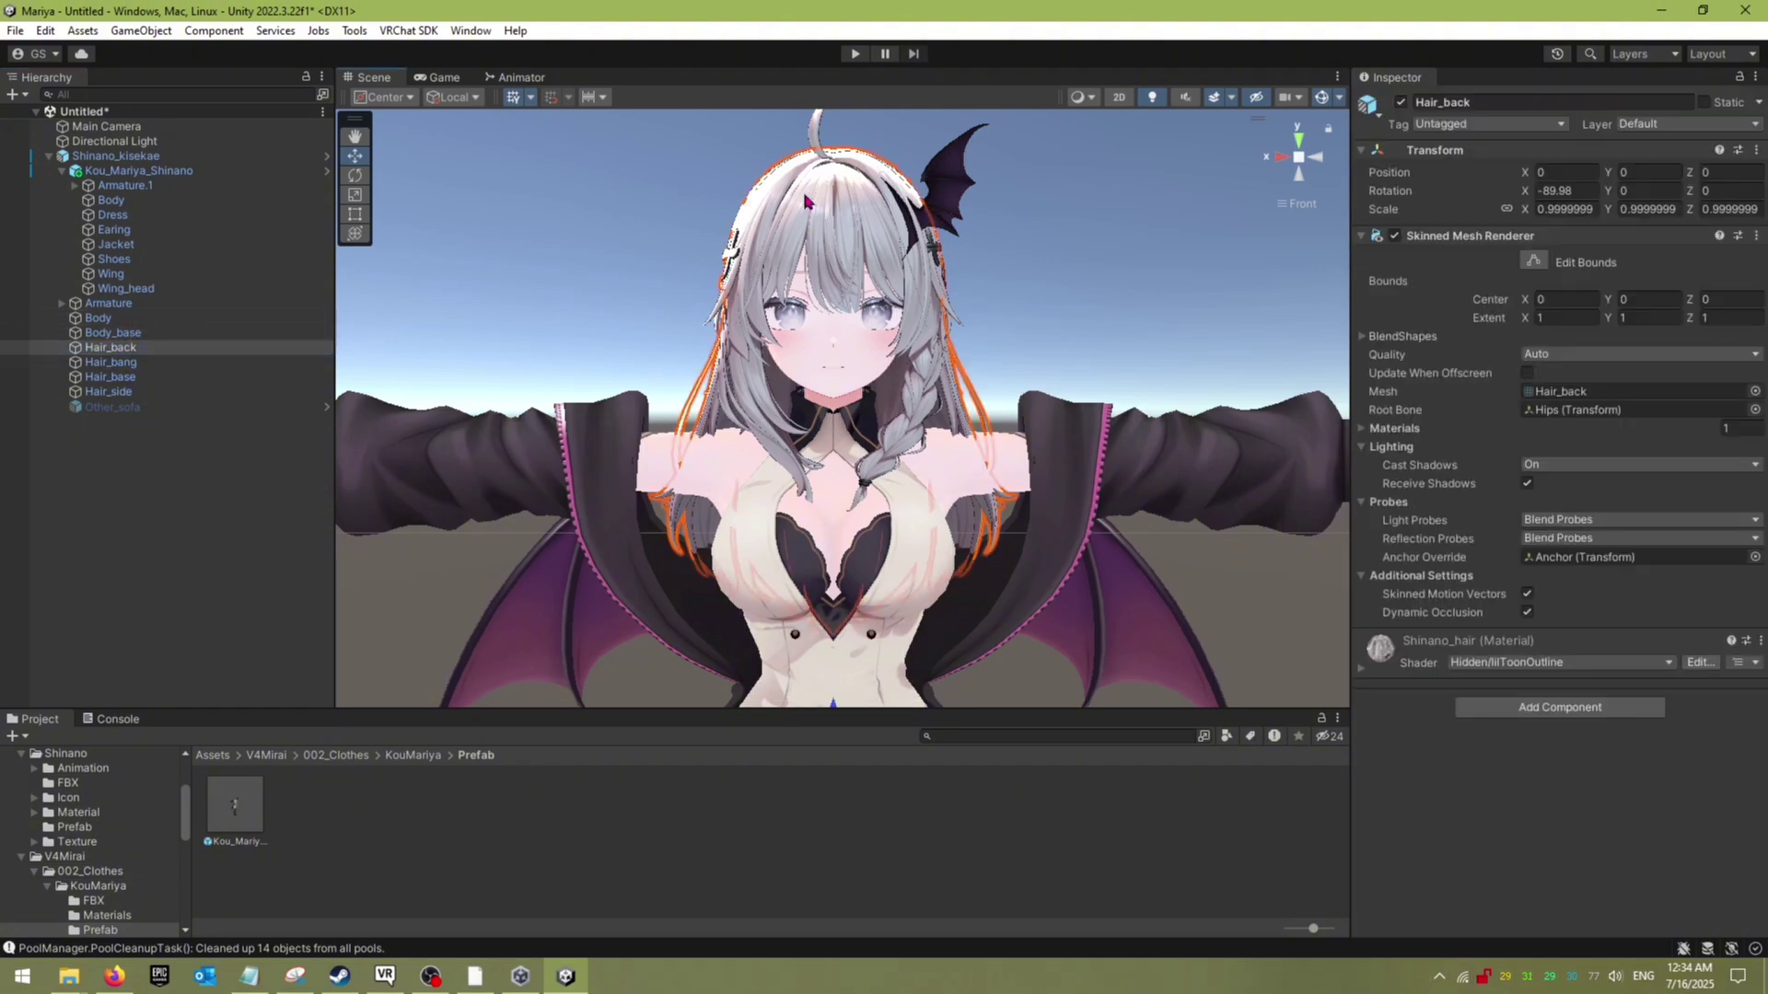
{"action": "left_click", "coordinate": [778, 207]}
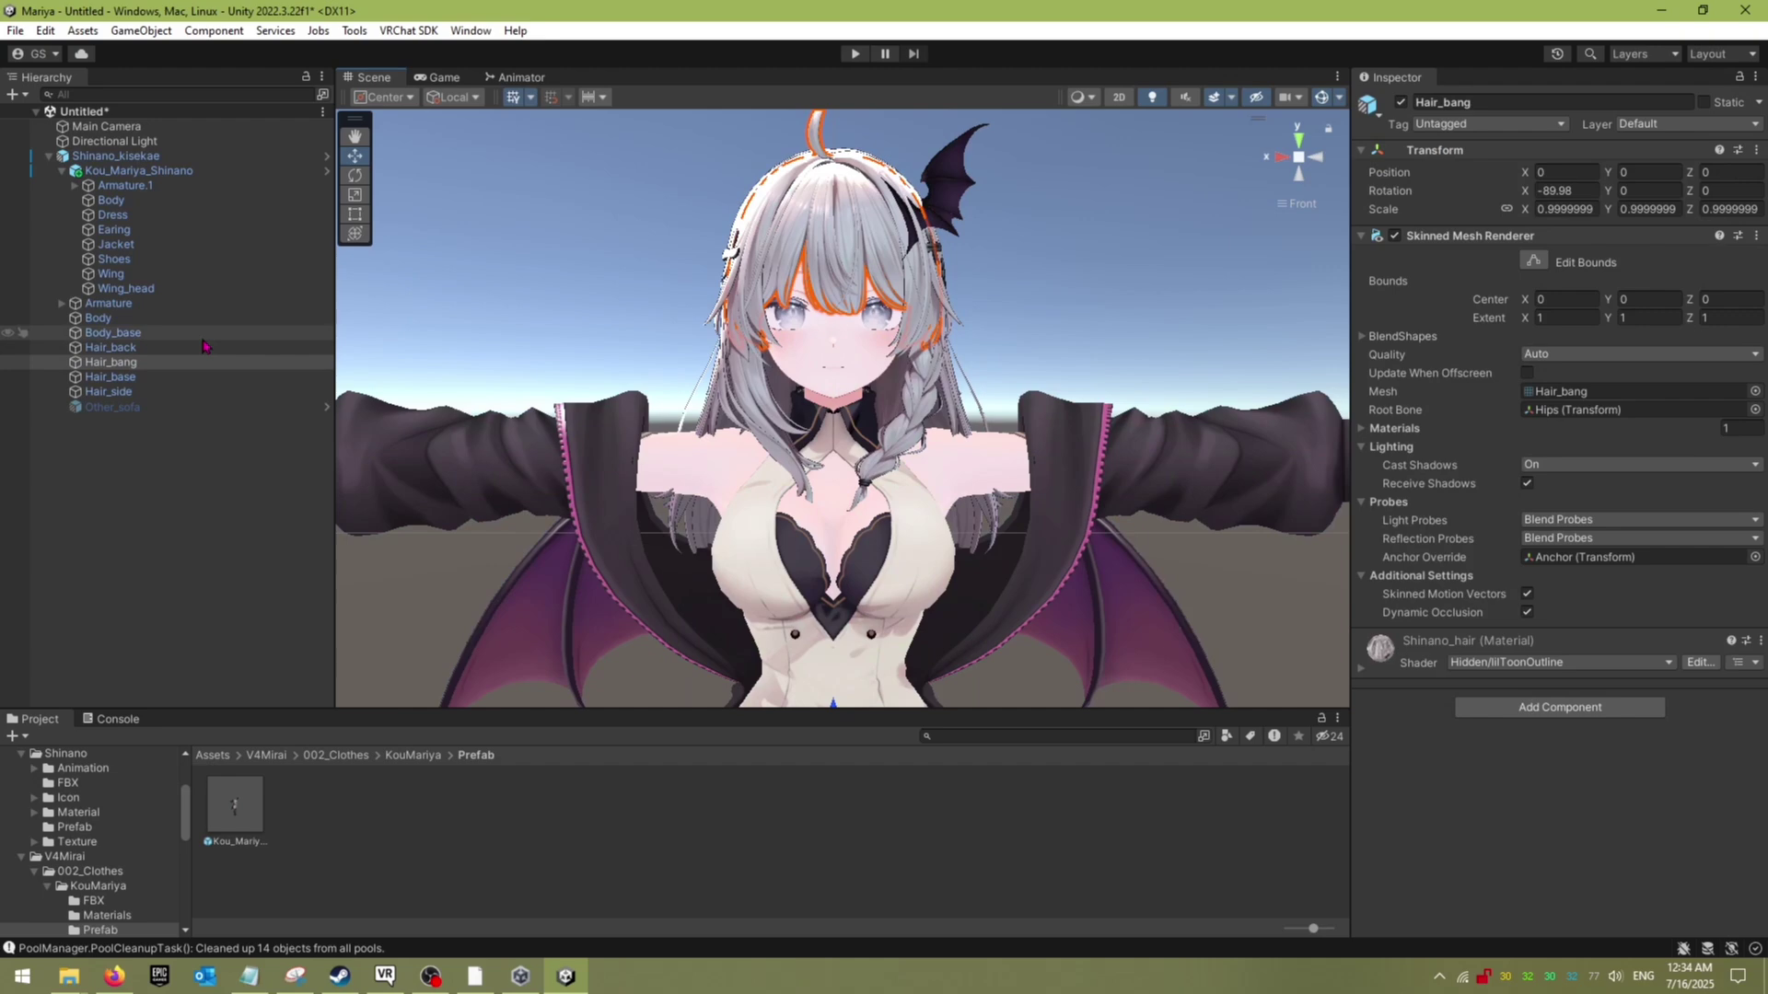
{"action": "left_click", "coordinate": [611, 205]}
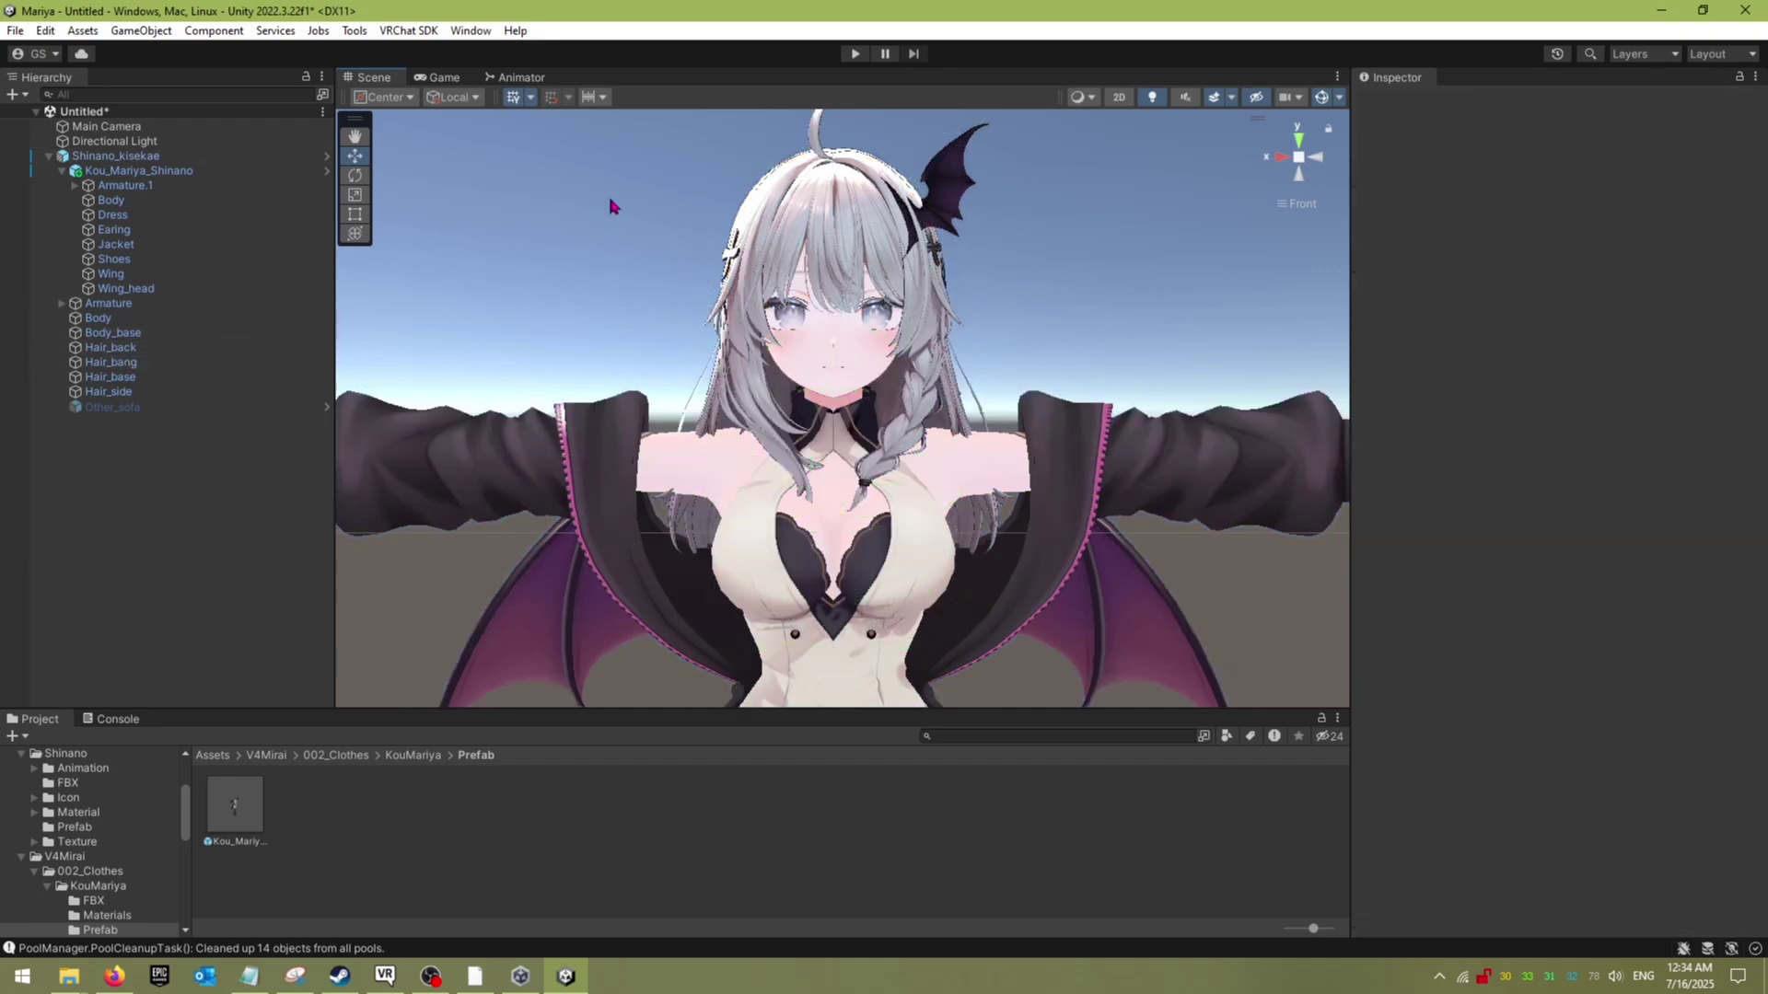
Step: Set the main color of Hair_side's Shinano_hair material to FFF3DC
{"action": "left_click", "coordinate": [778, 196]}
{"action": "left_click", "coordinate": [762, 201]}
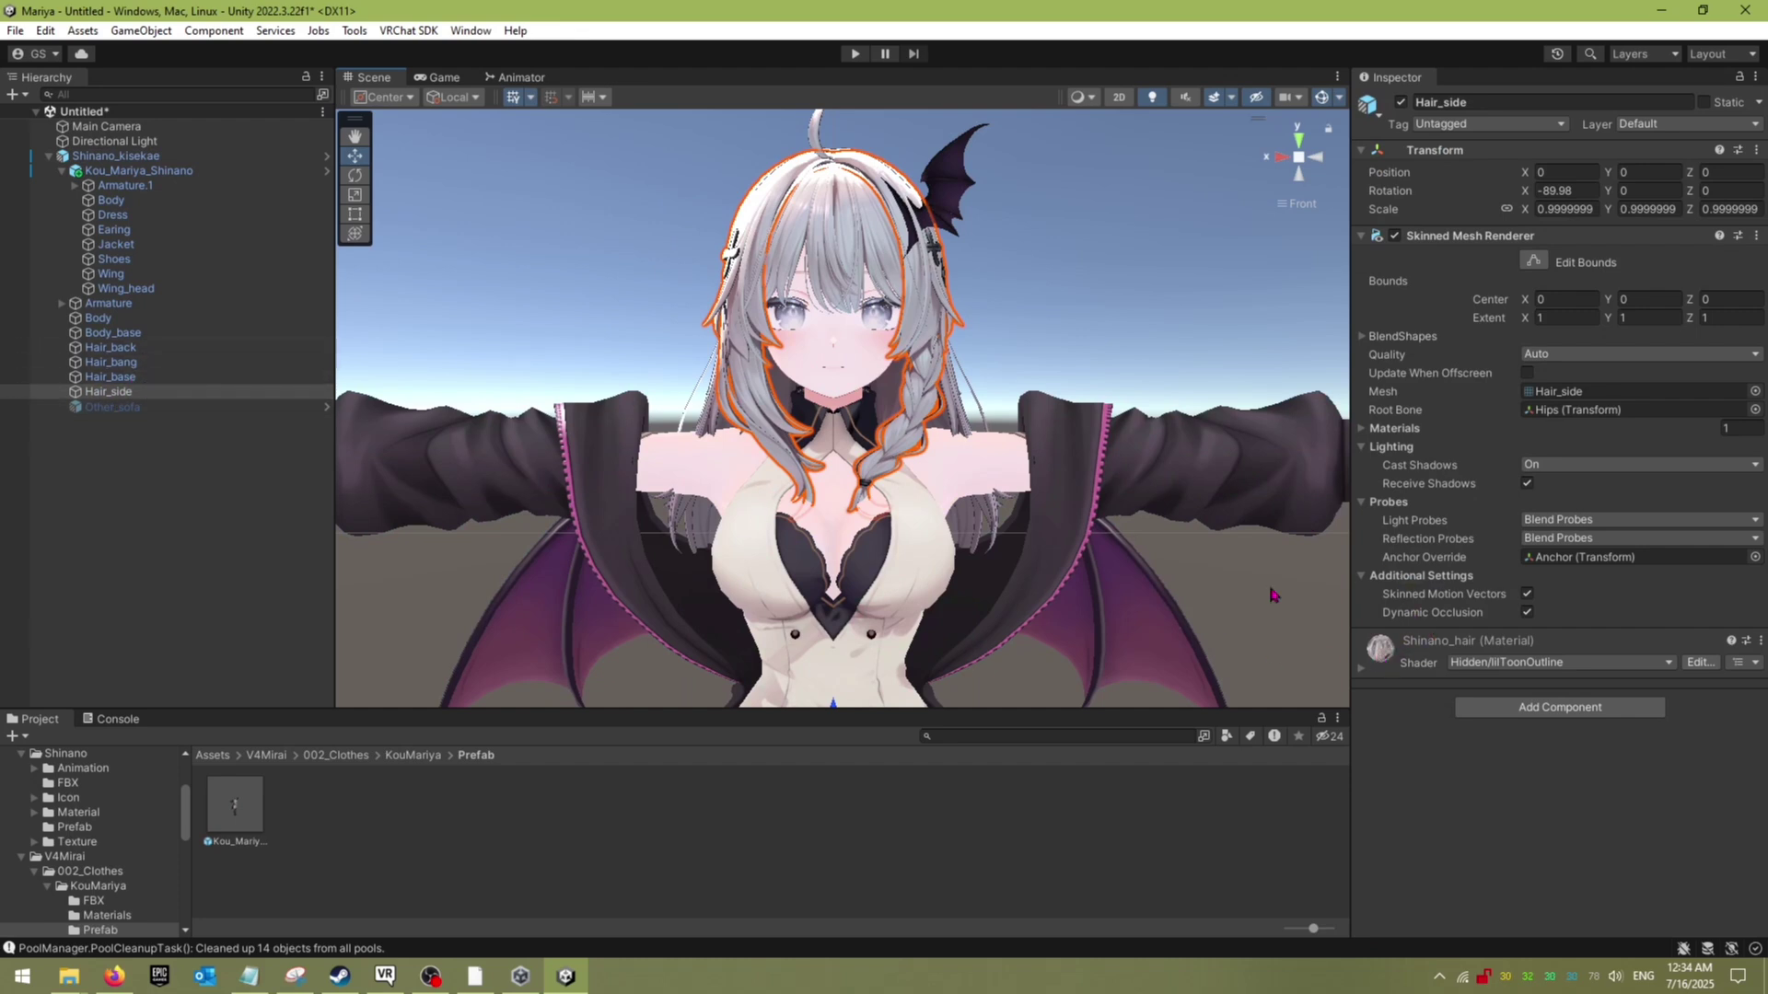
{"action": "left_click", "coordinate": [1360, 671]}
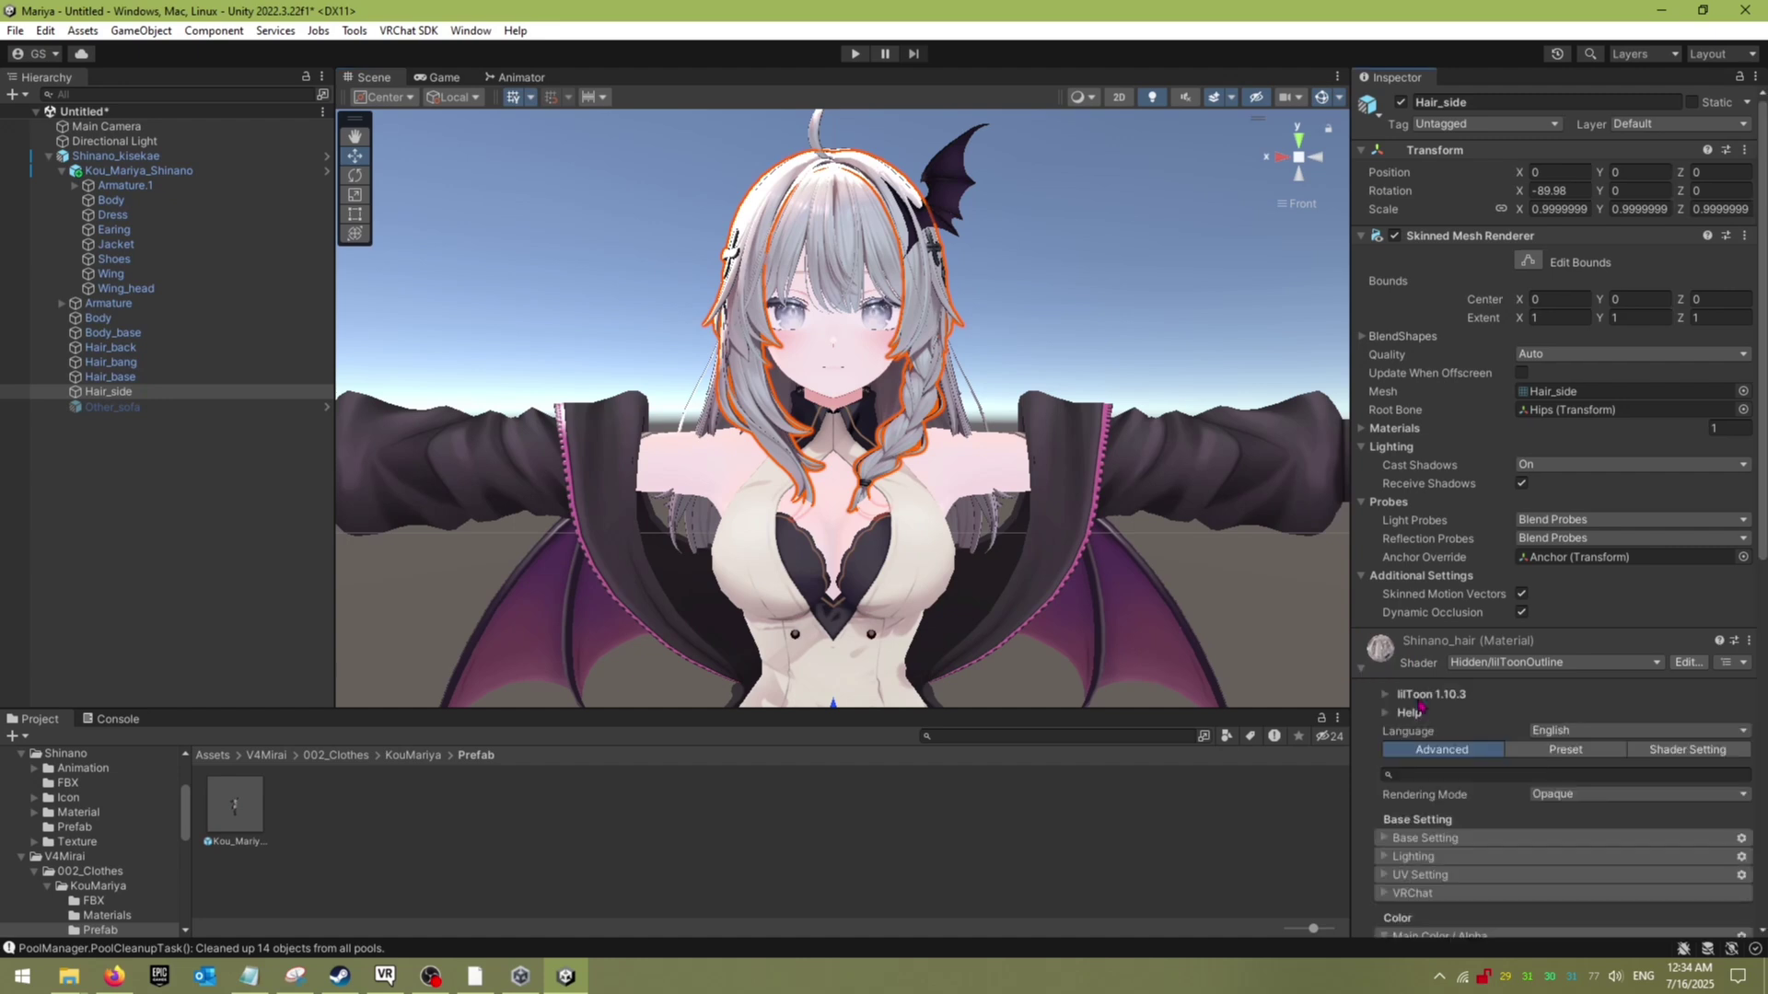
{"action": "scroll", "coordinate": [1397, 694], "scroll_direction": "down", "scroll_amount": 4}
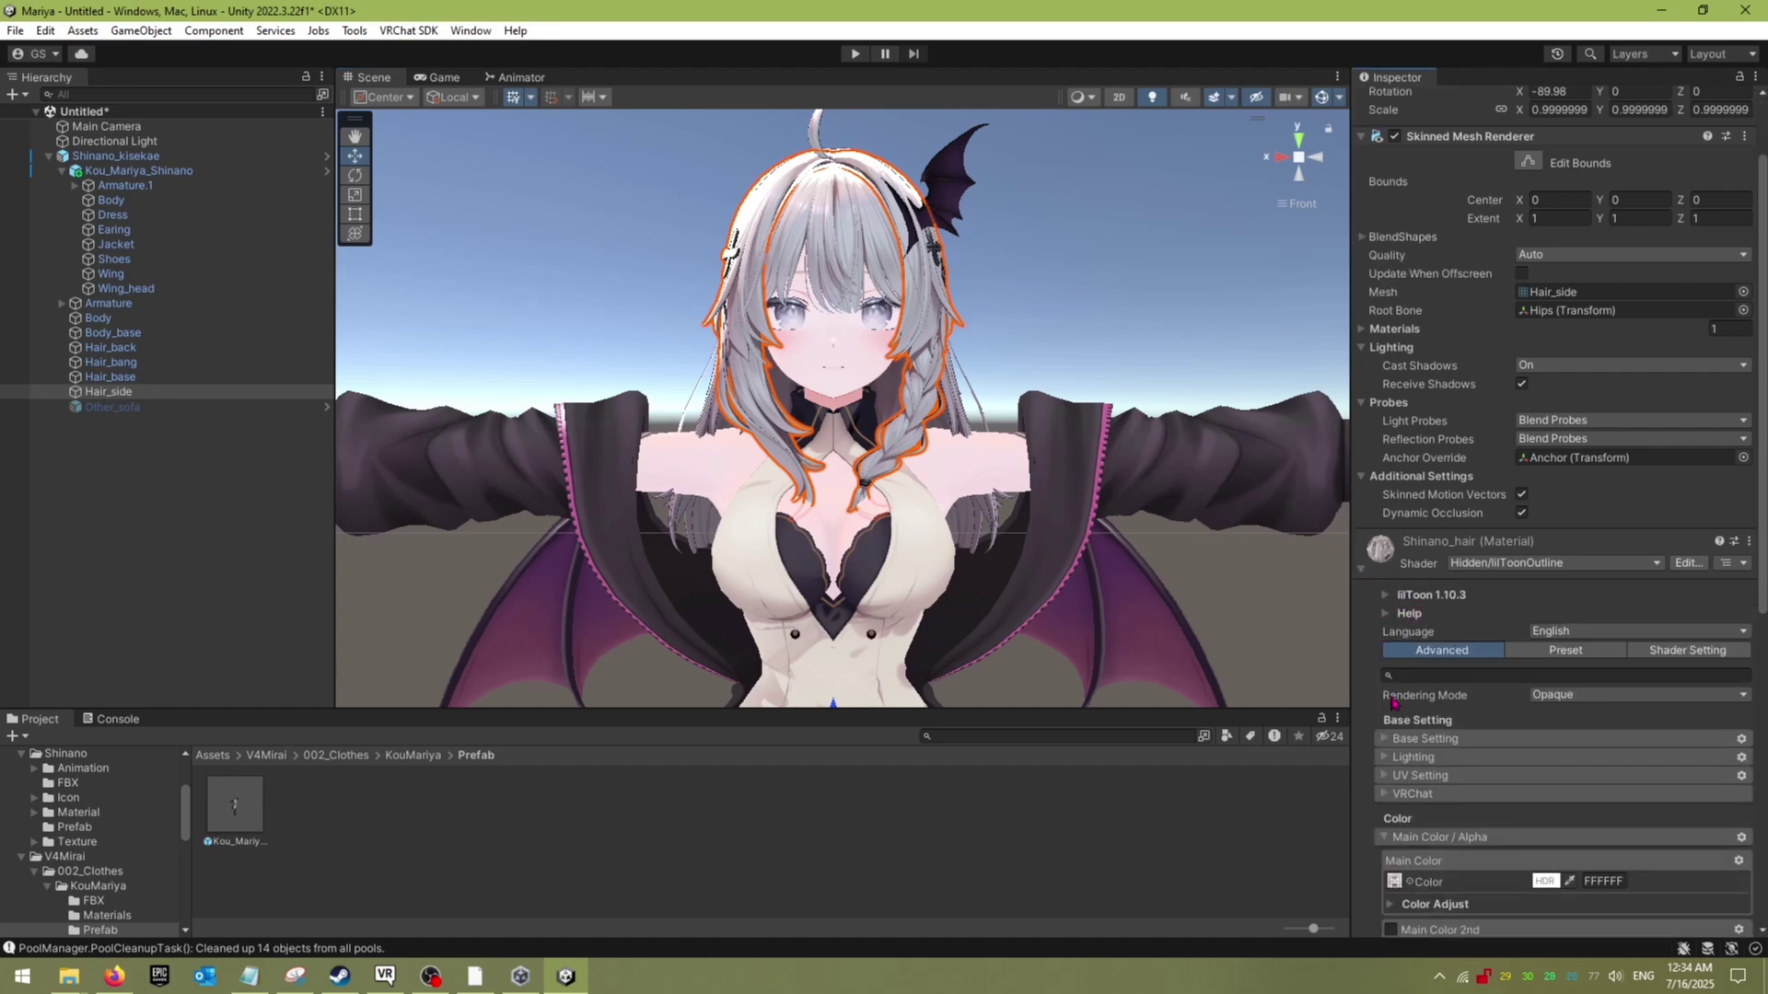
{"action": "scroll", "coordinate": [1403, 789], "scroll_direction": "down", "scroll_amount": 1}
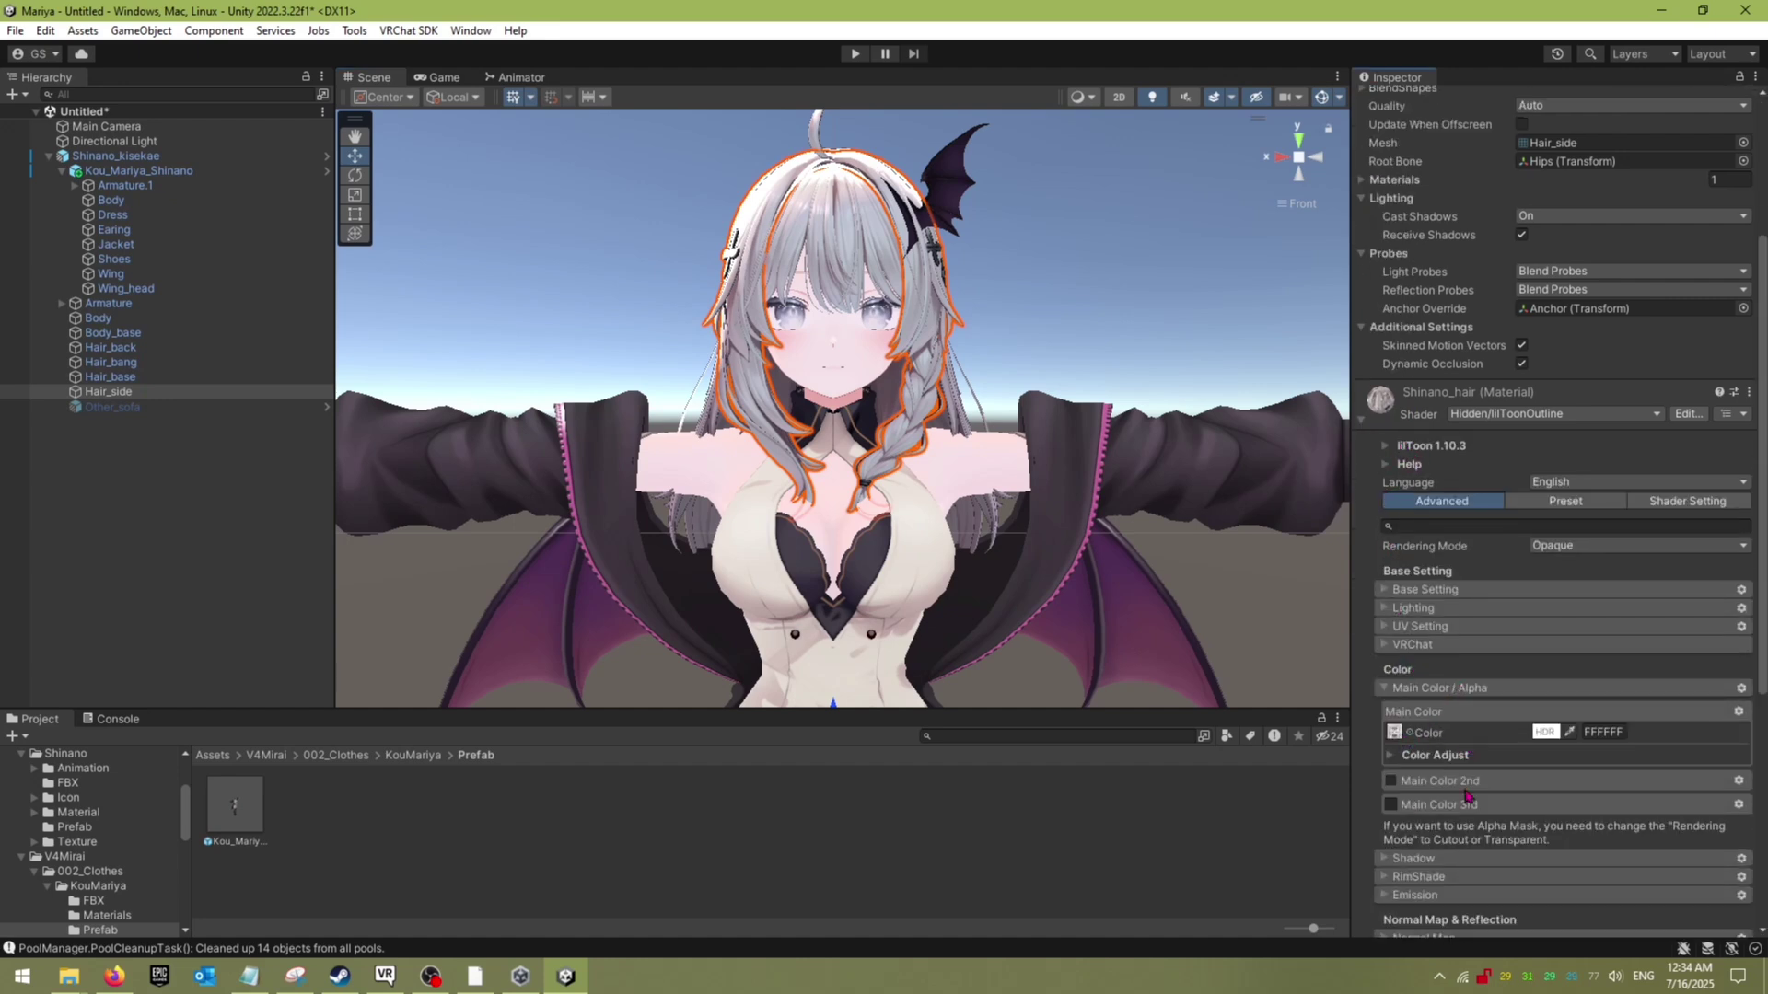
{"action": "left_click", "coordinate": [1390, 755]}
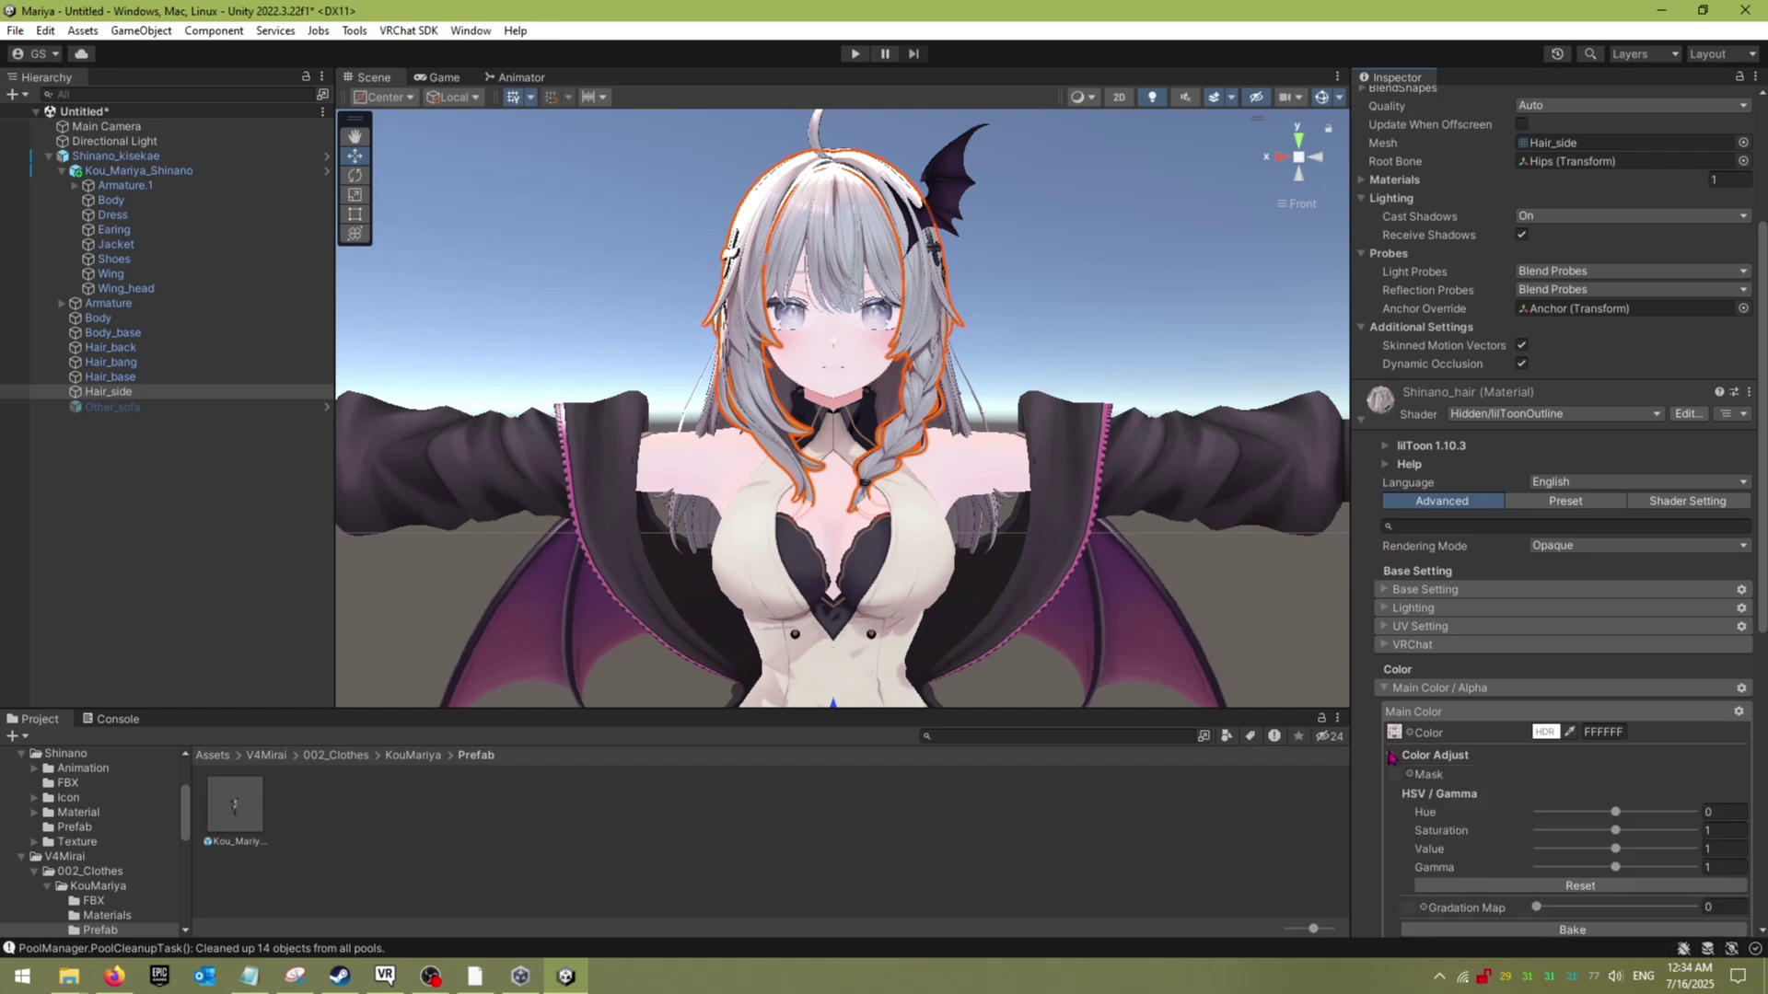
{"action": "left_click", "coordinate": [1391, 755]}
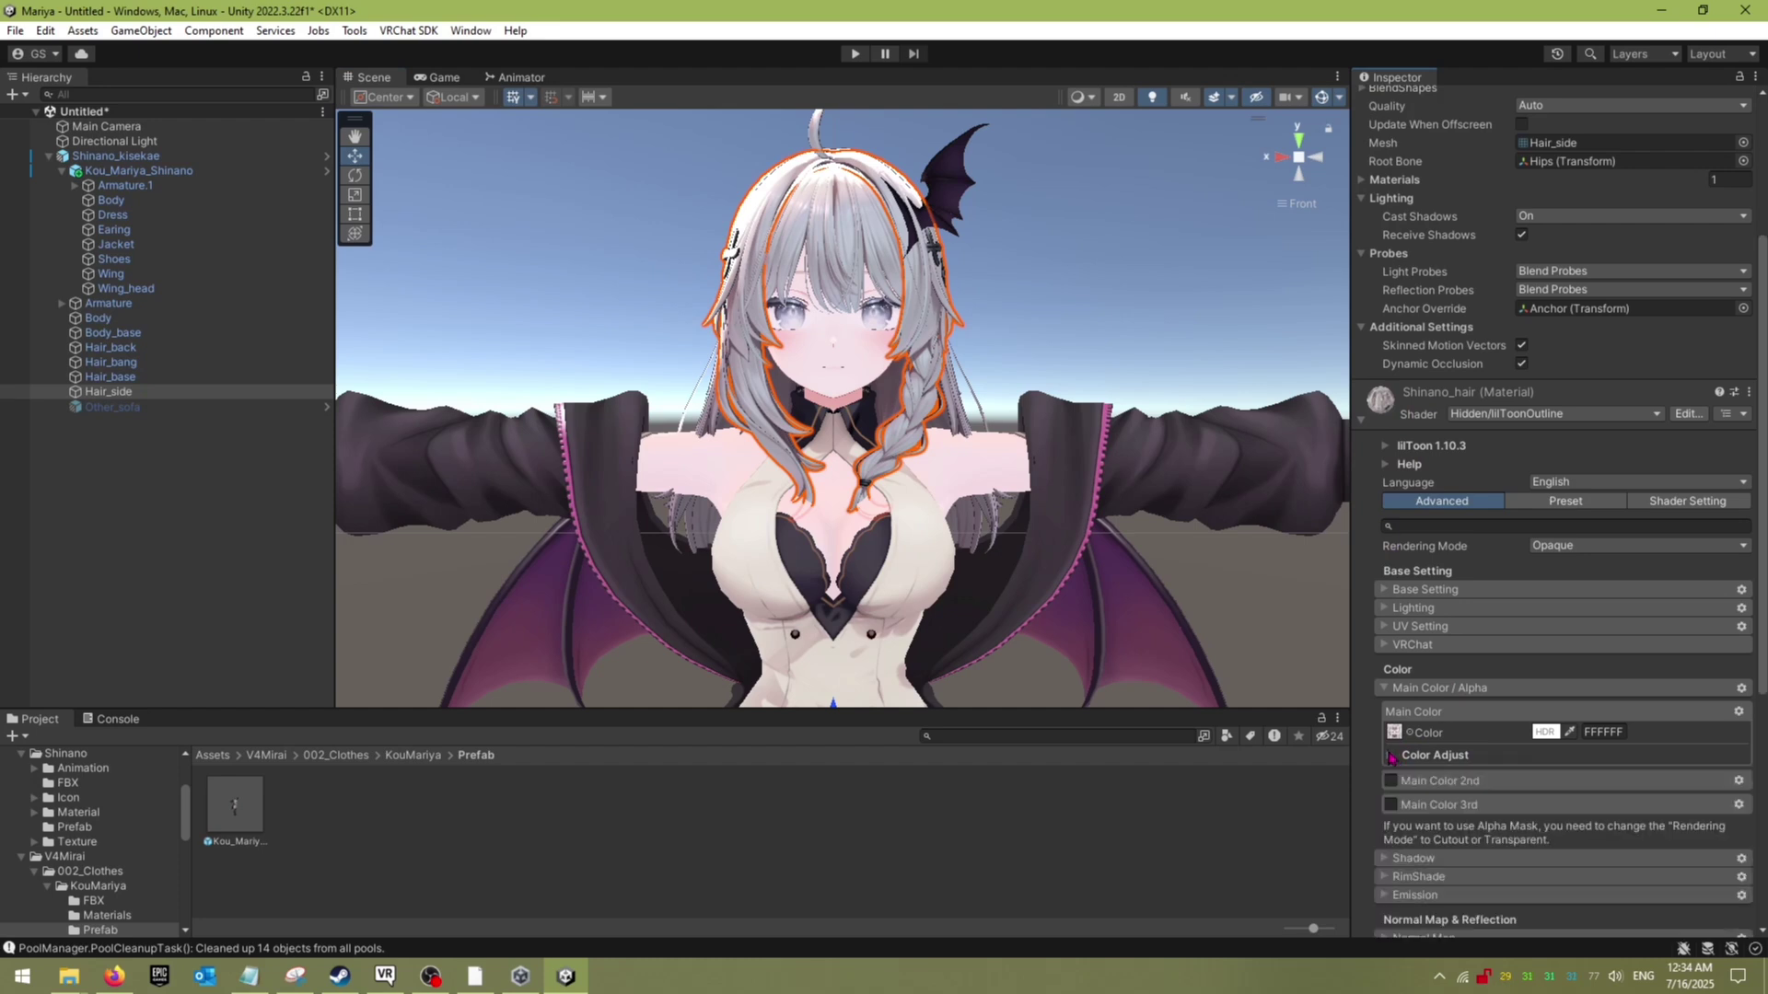
{"action": "left_click", "coordinate": [1615, 732]}
{"action": "type", "text": "F"}
{"action": "type", "text": "FF3DC"}
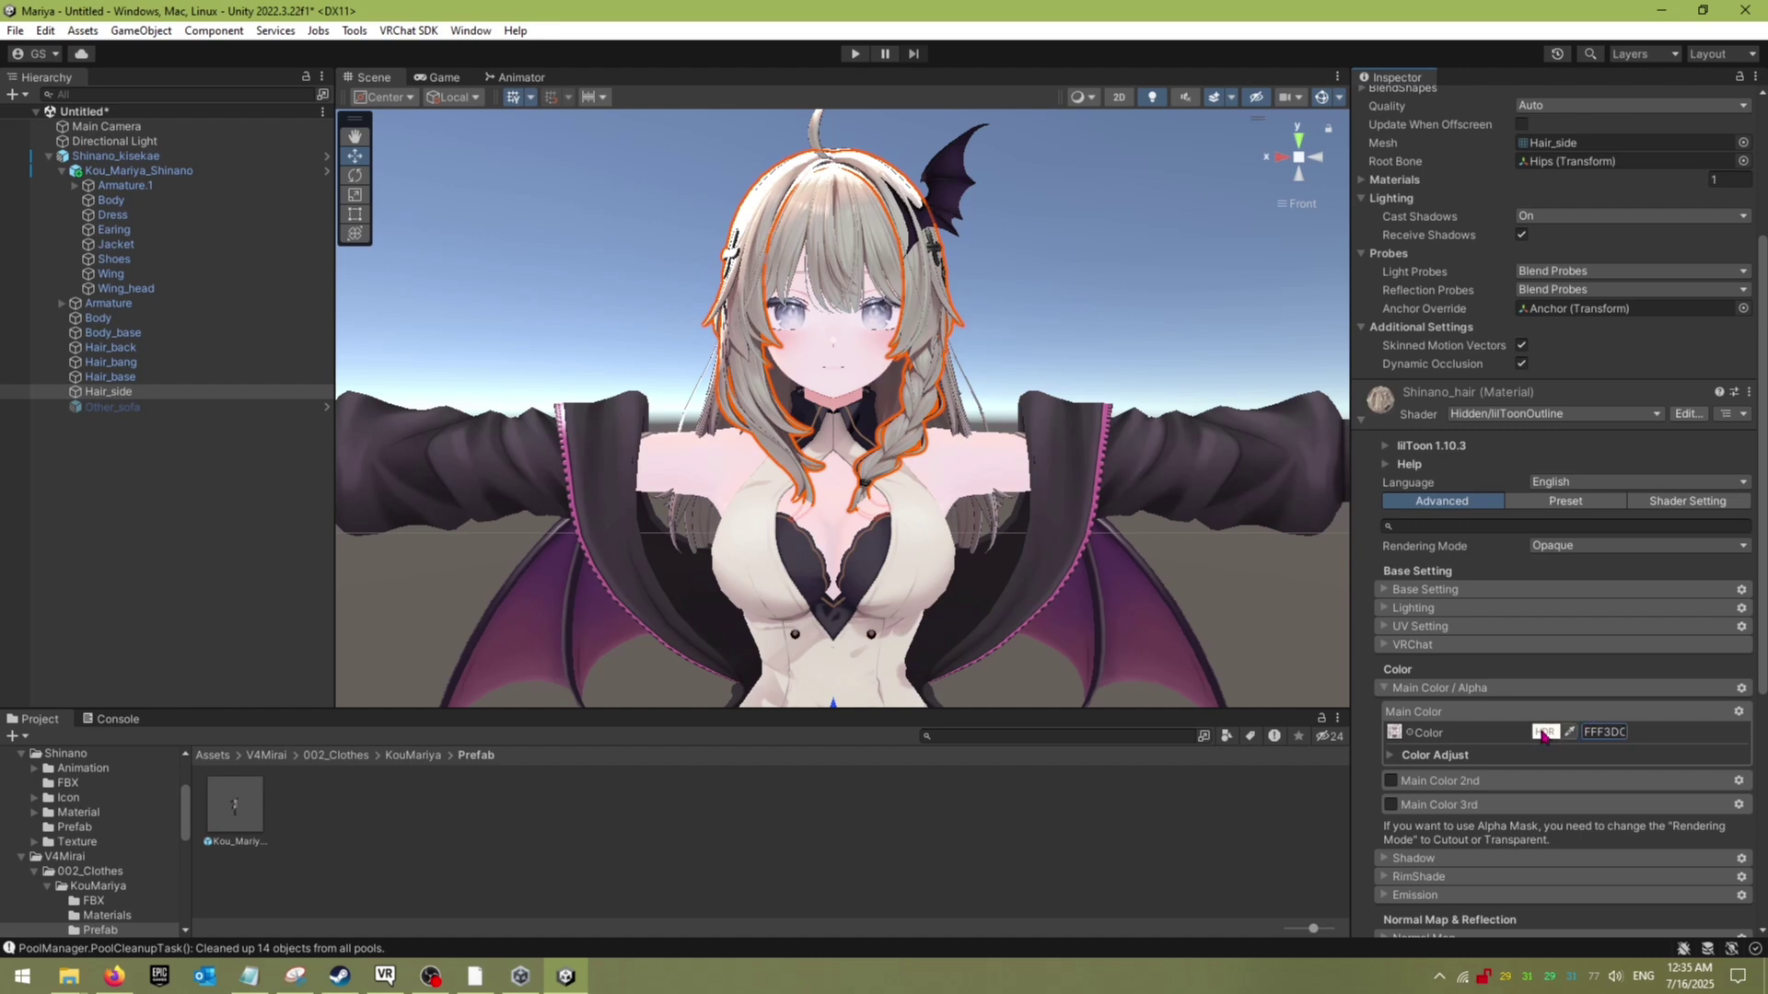
Step: Copy the hair color code, try the pale blue main color DCE8FF, and restore FFF3DC from the copied code
{"action": "left_click", "coordinate": [1602, 732]}
{"action": "key", "text": "ctrl+c"}
{"action": "left_click", "coordinate": [1550, 734]}
{"action": "left_click", "coordinate": [1580, 651]}
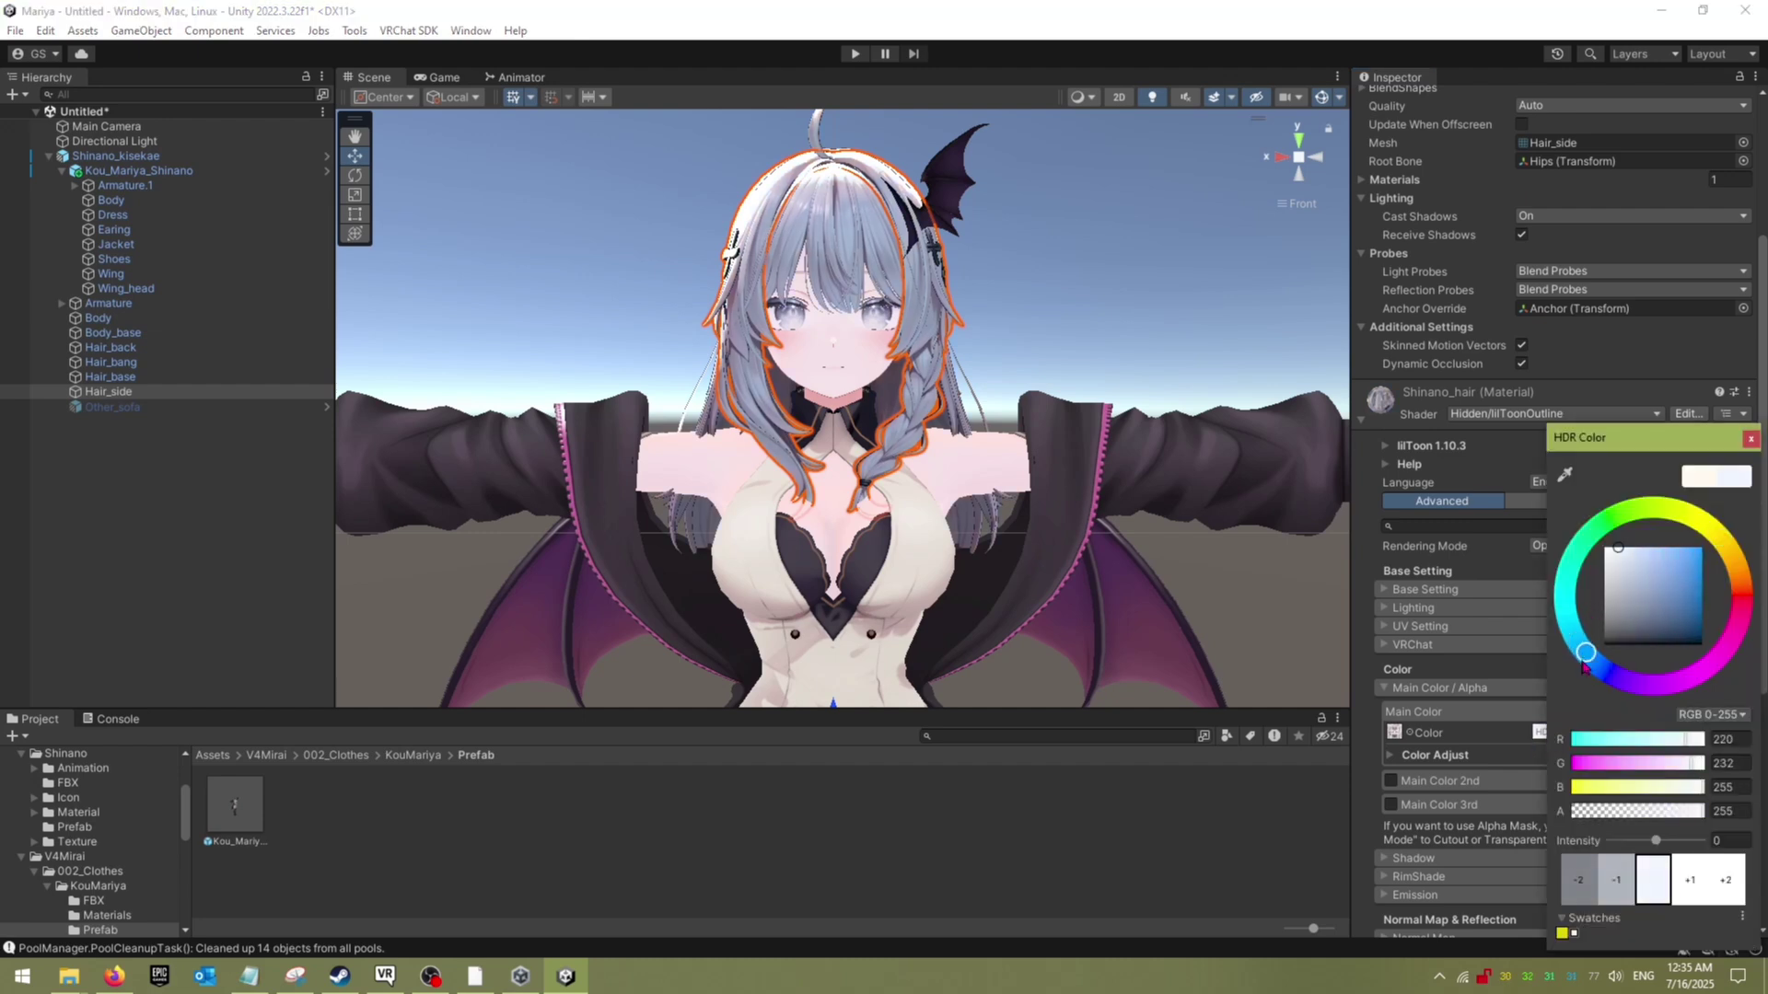
{"action": "left_click", "coordinate": [1750, 438]}
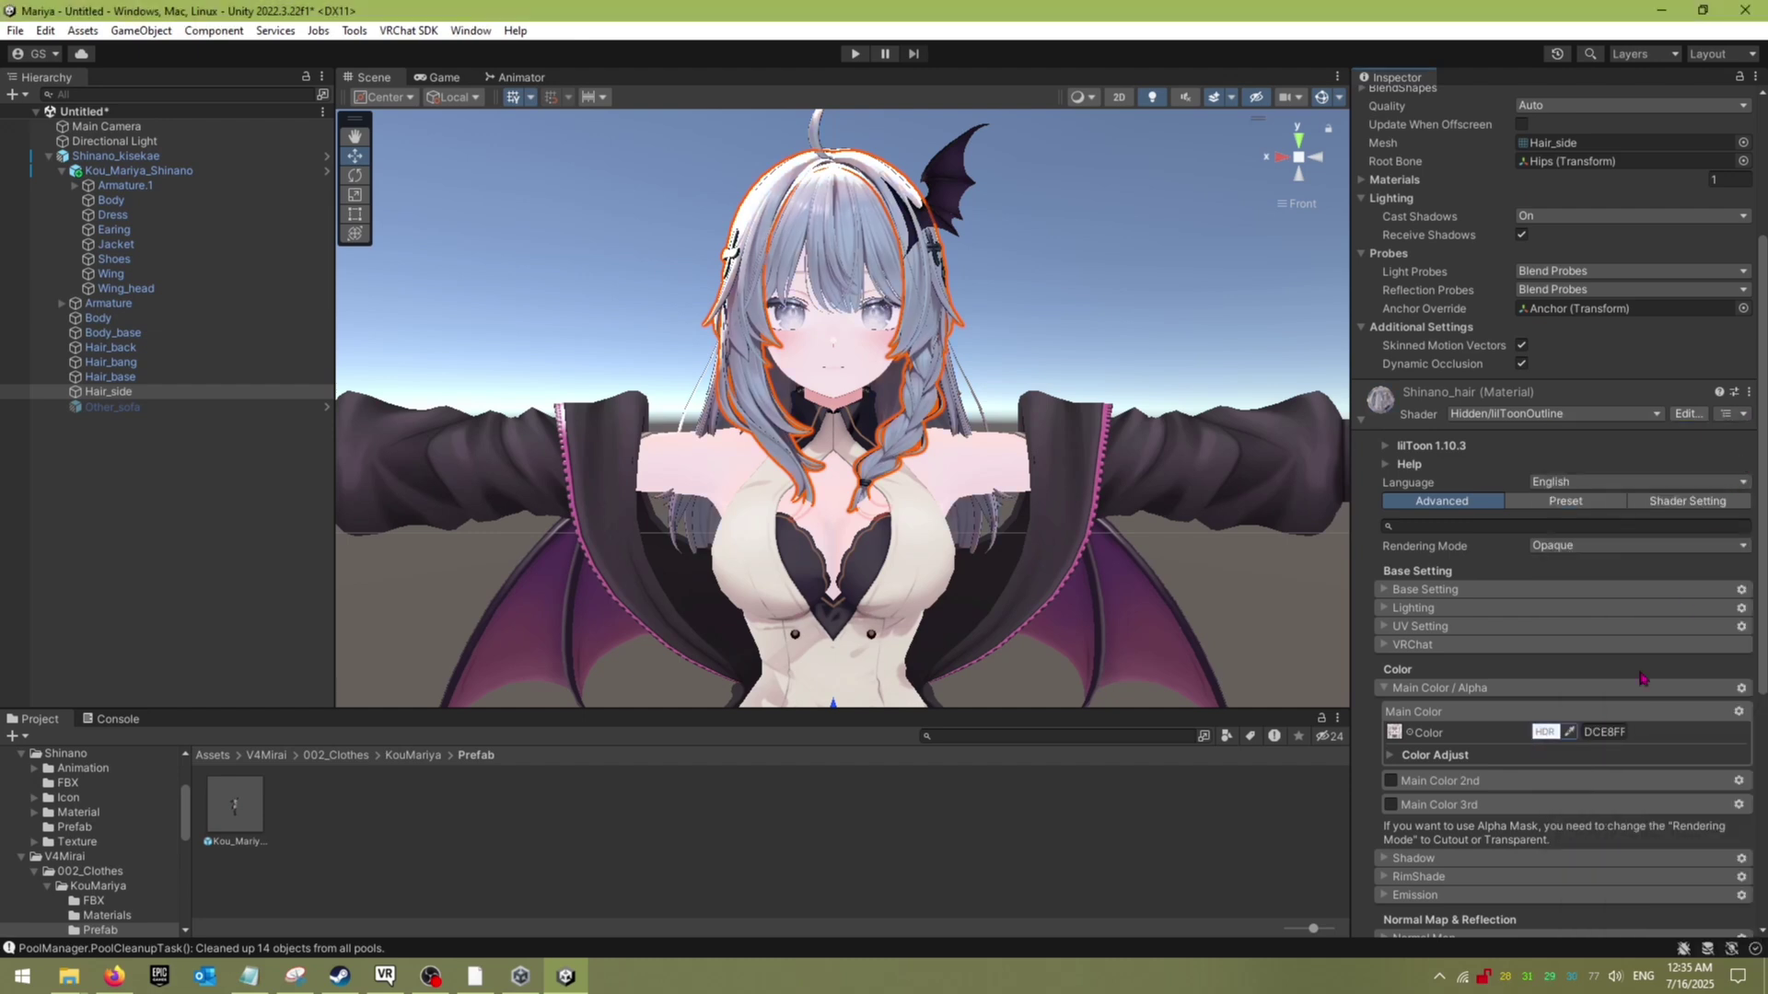
{"action": "left_click", "coordinate": [1615, 727]}
{"action": "key", "text": "ctrl+v"}
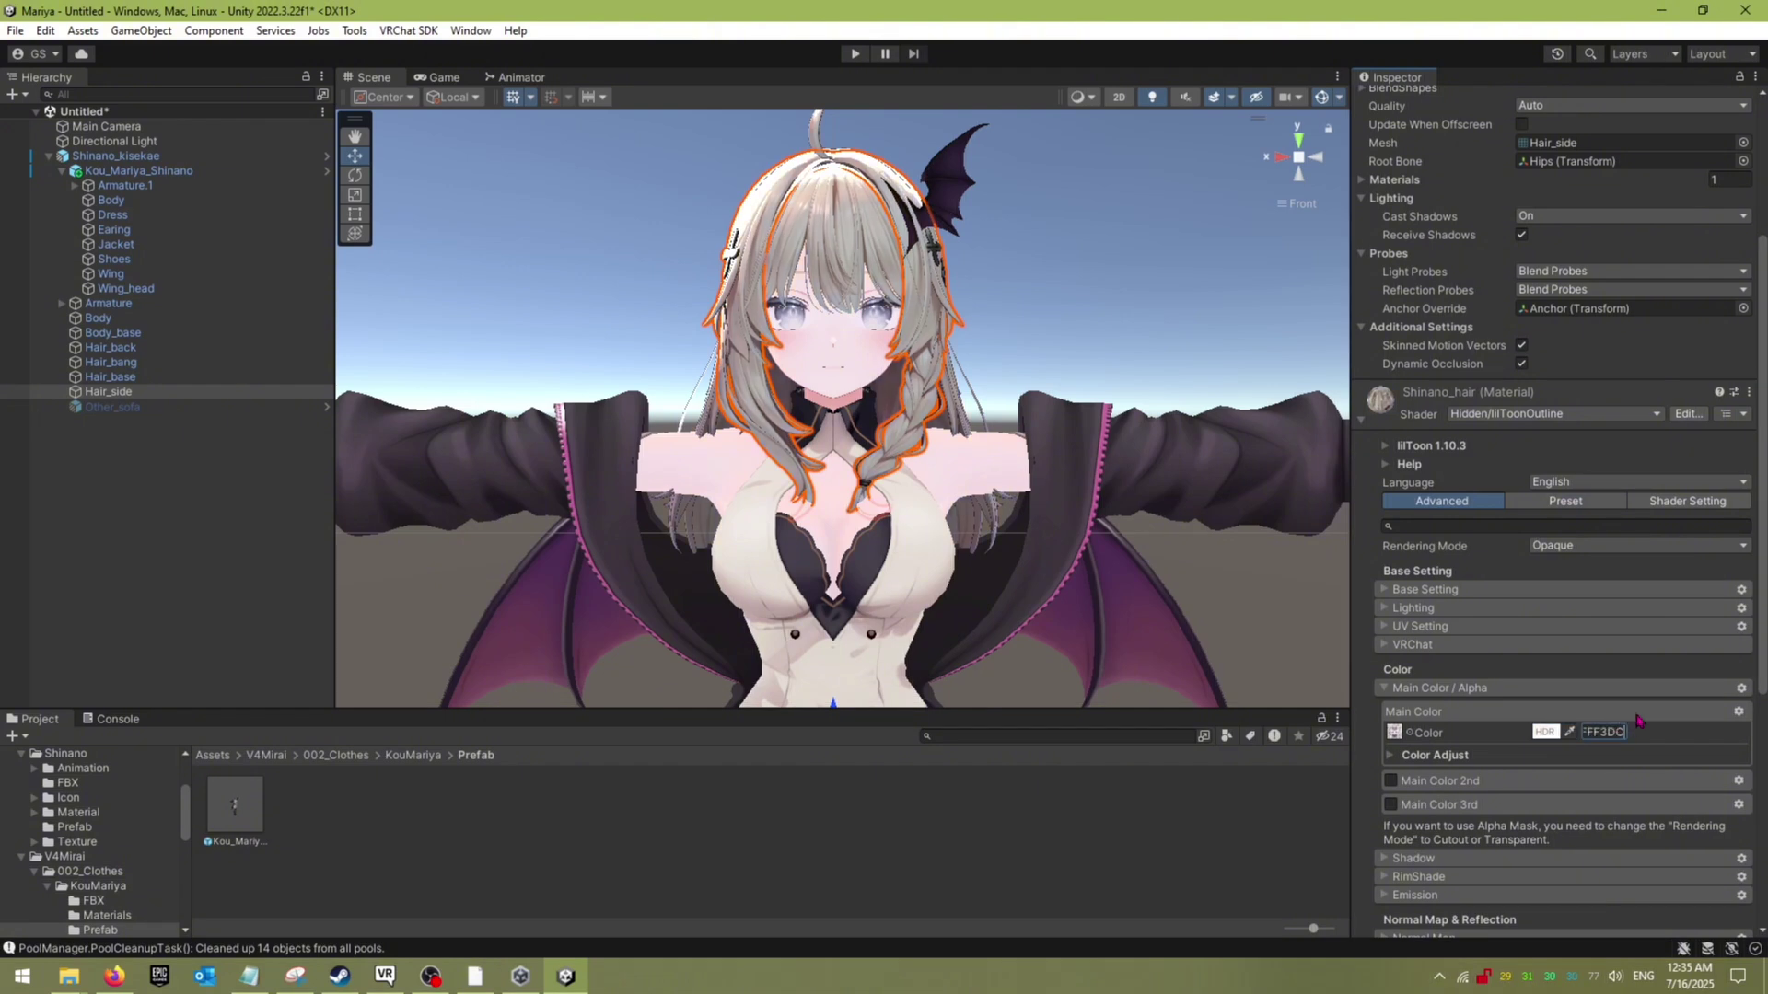
Step: Enable Main Color 2nd on the Shinano_hair material, examine its color and mask settings, and disable it again
{"action": "left_click", "coordinate": [1391, 781]}
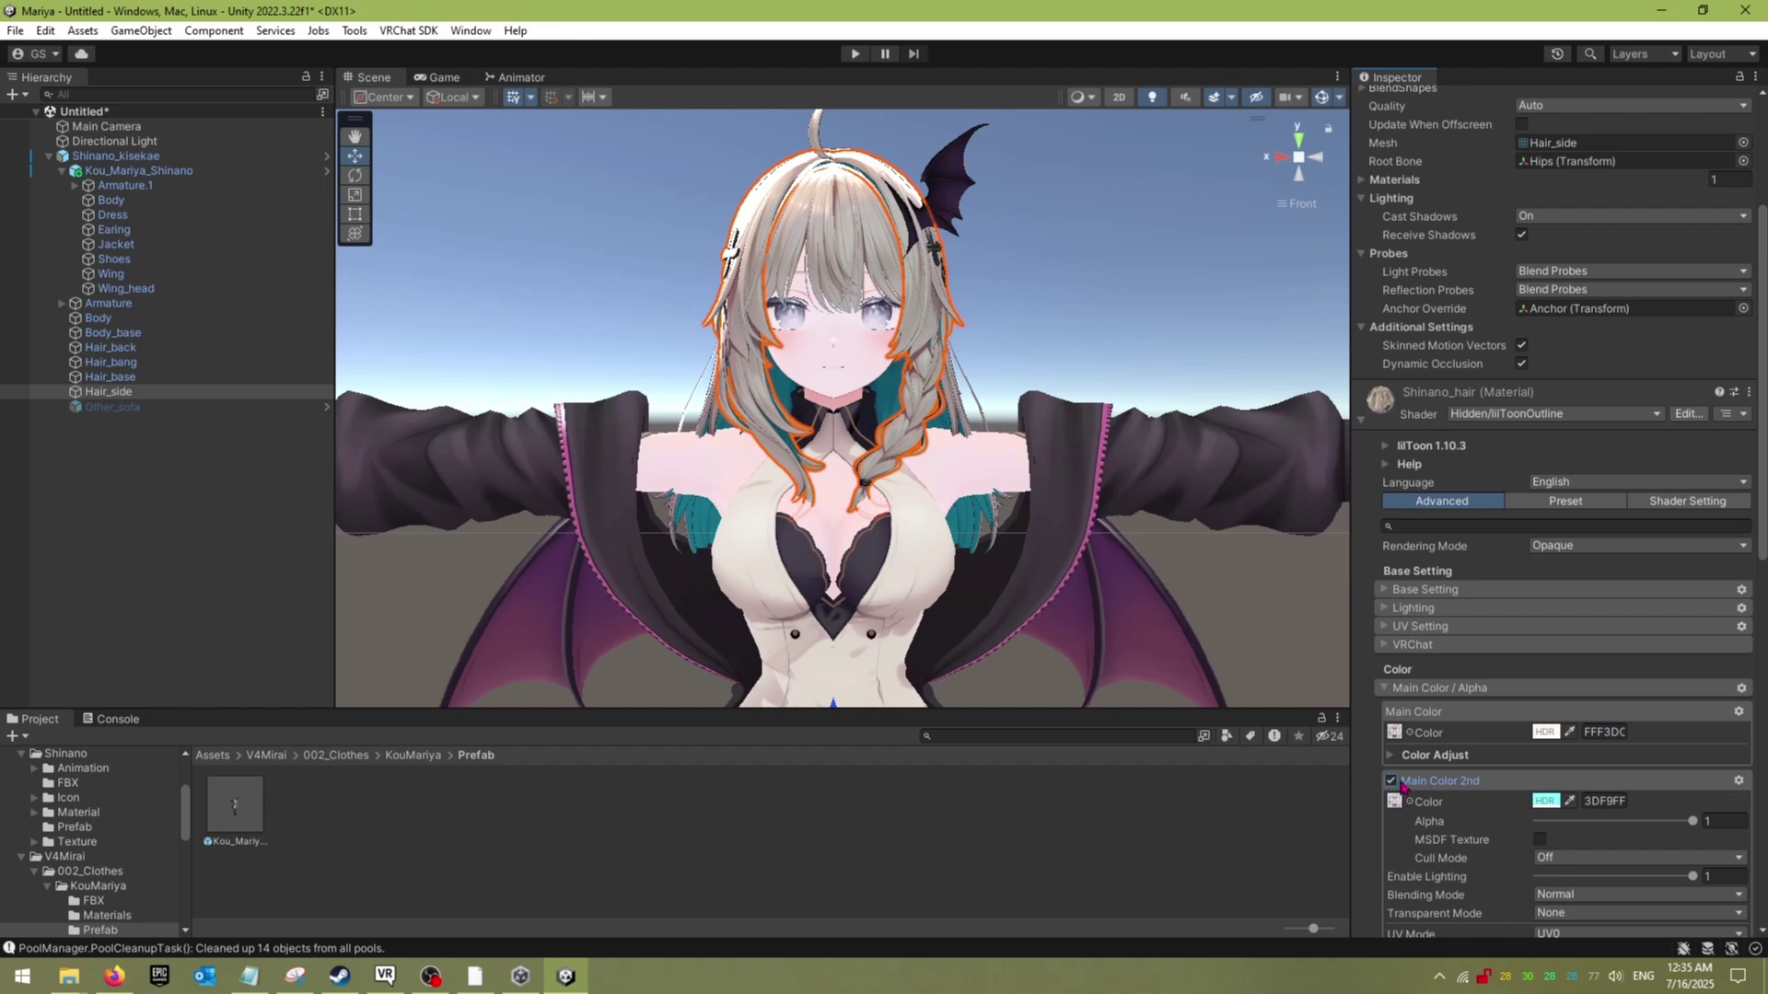
{"action": "scroll", "coordinate": [1464, 784], "scroll_direction": "down", "scroll_amount": 3}
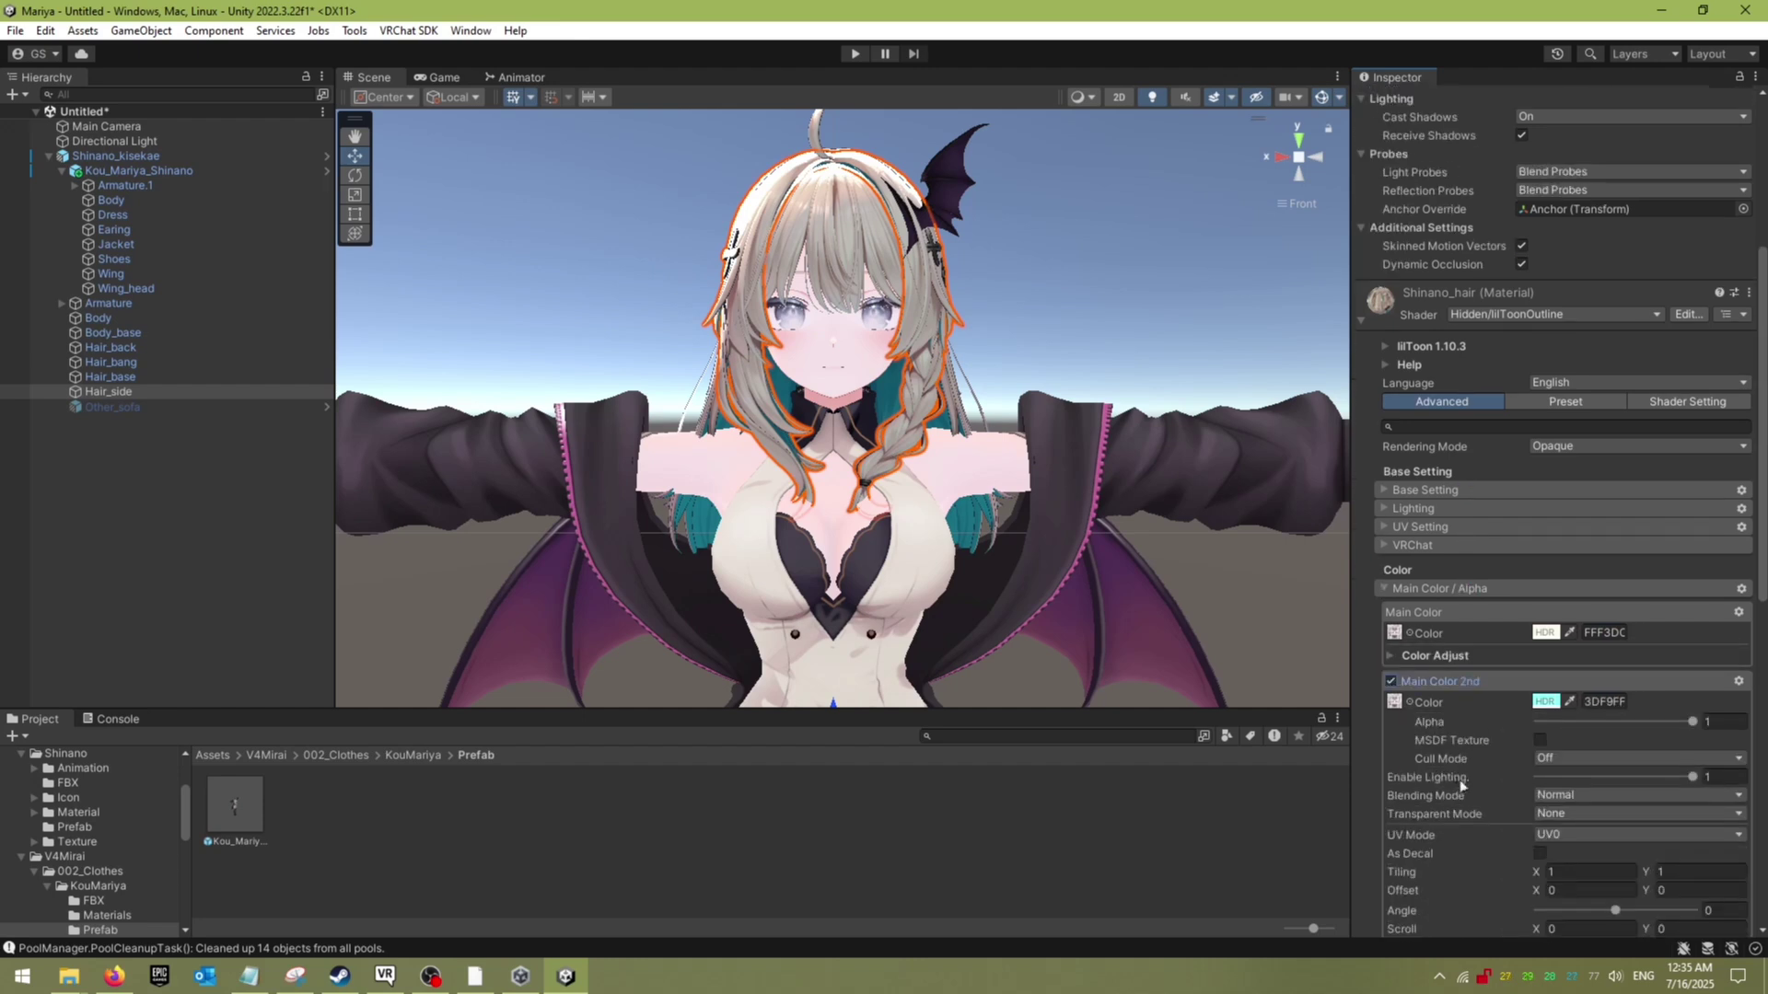
{"action": "scroll", "coordinate": [1462, 784], "scroll_direction": "down", "scroll_amount": 4}
{"action": "scroll", "coordinate": [1426, 785], "scroll_direction": "down", "scroll_amount": 3}
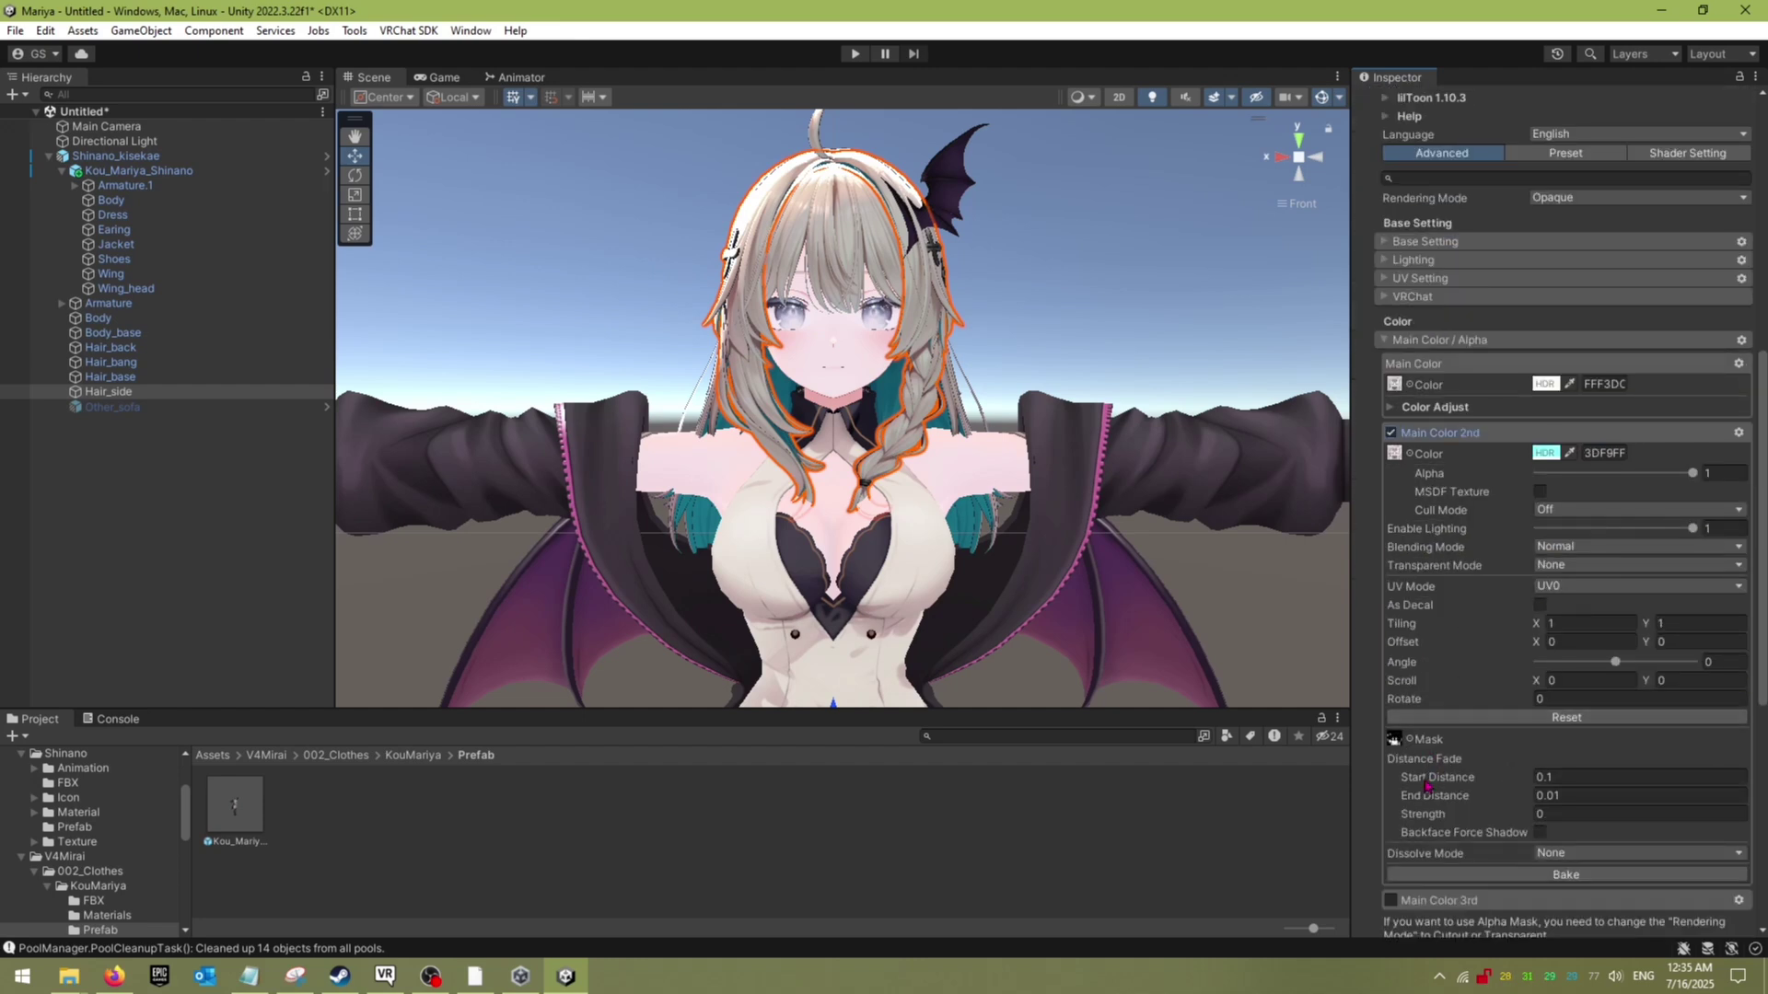
{"action": "scroll", "coordinate": [1426, 785], "scroll_direction": "down", "scroll_amount": 2}
{"action": "scroll", "coordinate": [1492, 546], "scroll_direction": "down", "scroll_amount": 2}
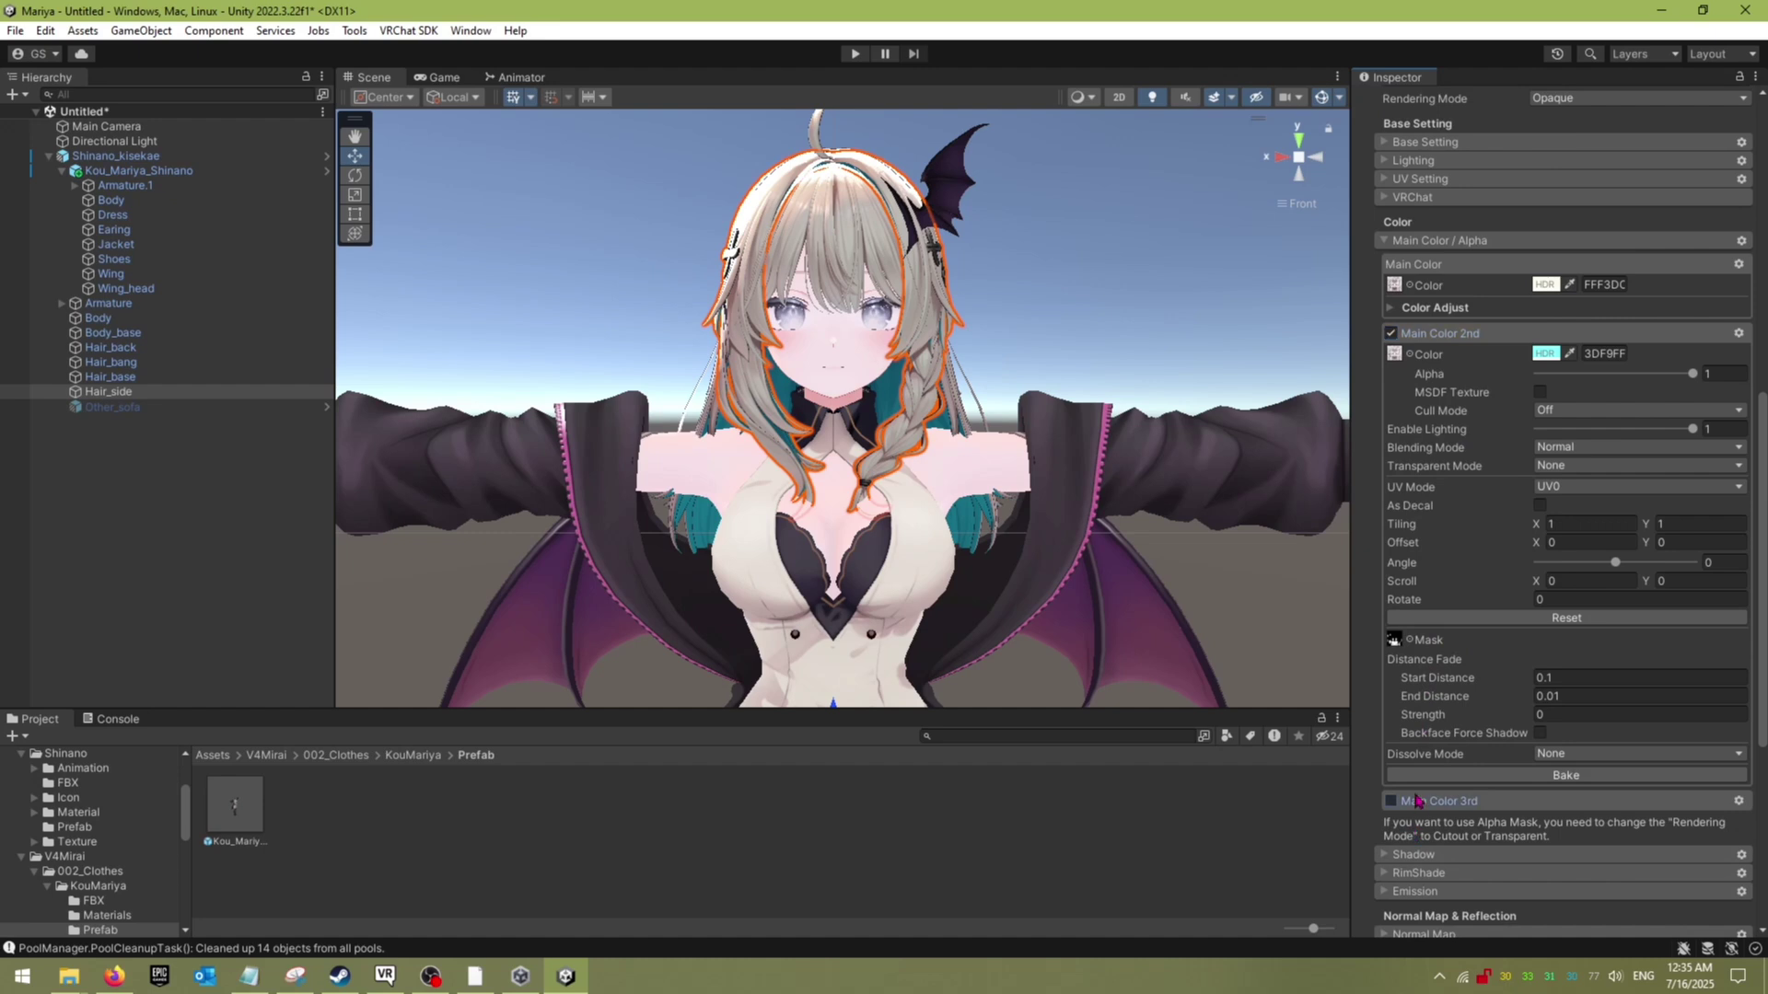
{"action": "left_click", "coordinate": [1418, 801]}
{"action": "left_click", "coordinate": [1418, 802]}
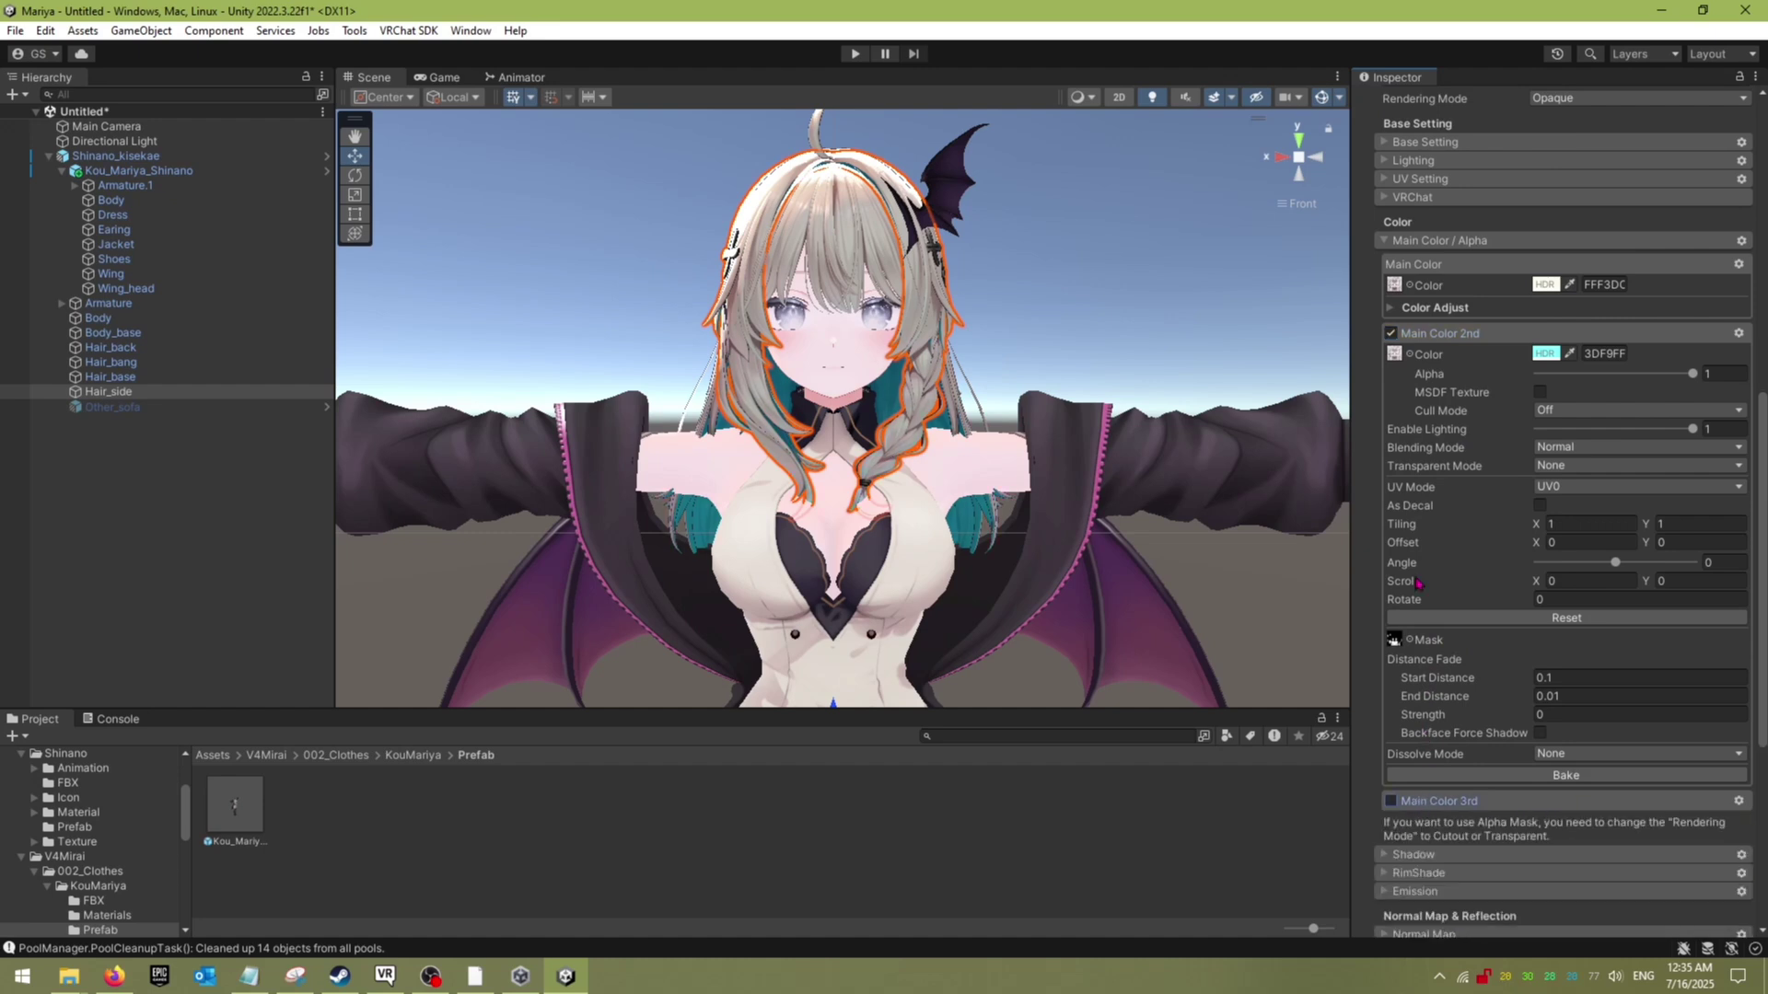
{"action": "left_click", "coordinate": [1392, 333]}
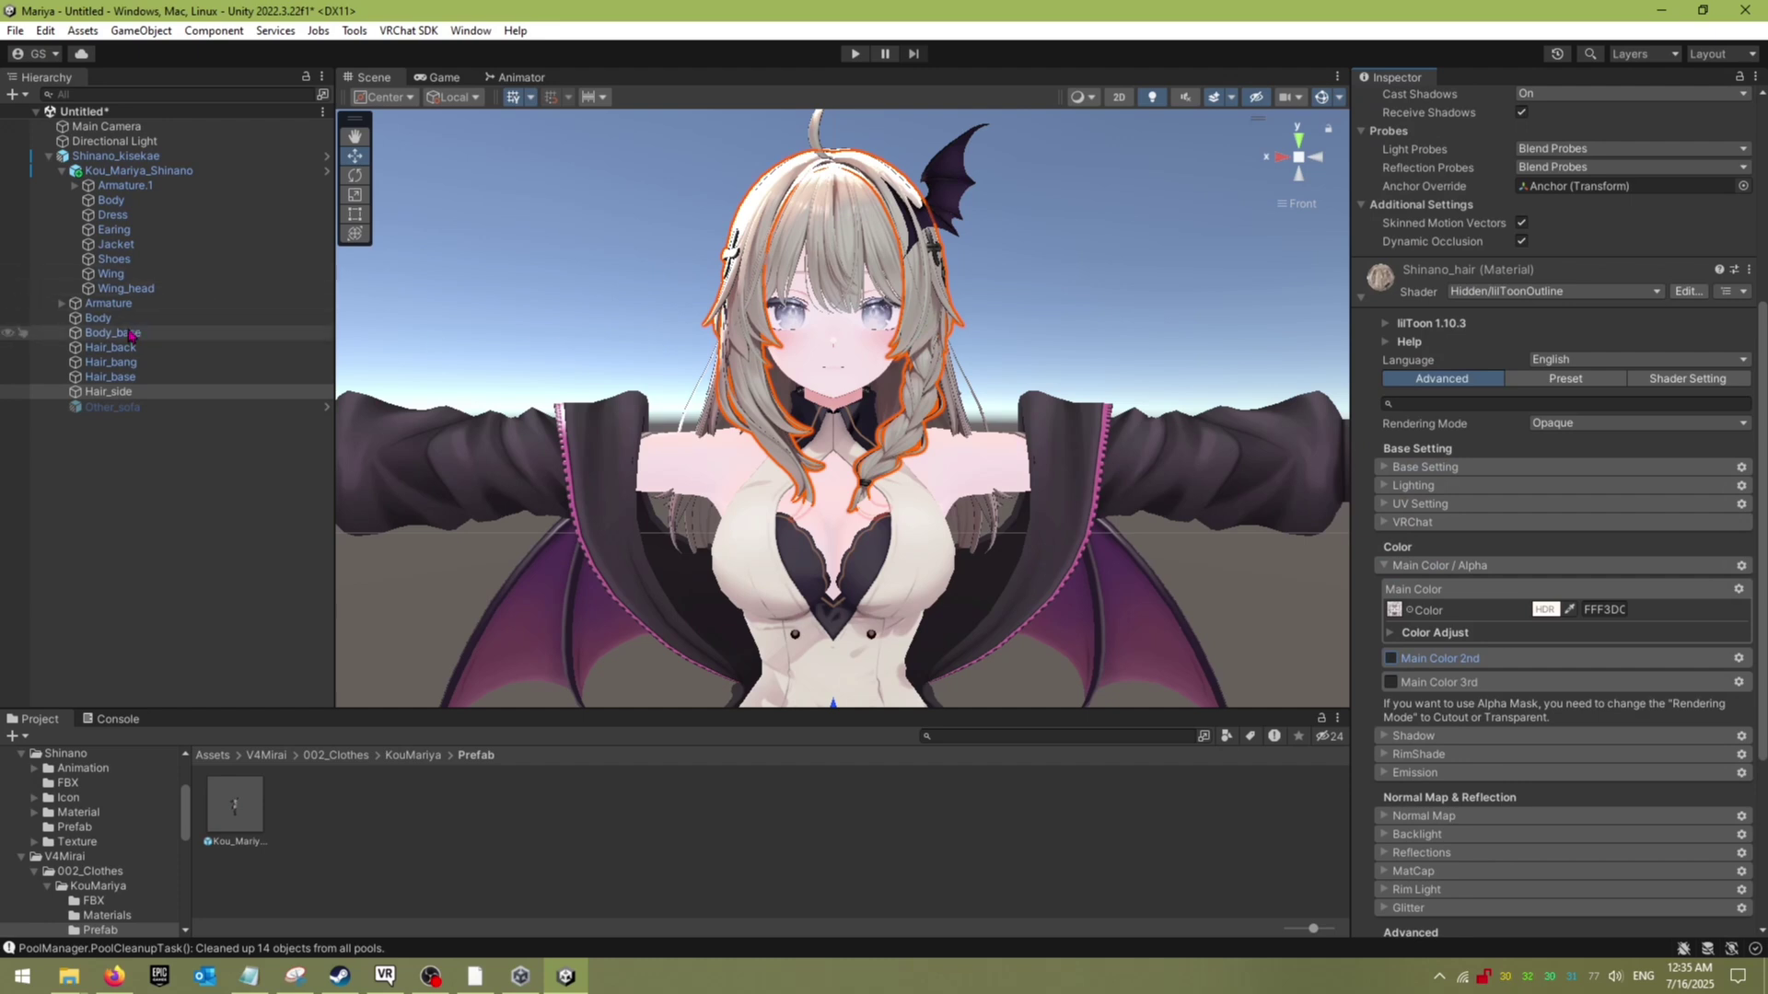
Step: Assign the Shinano_face_pink texture as the main color texture of the avatar Body's Shinano_face material
{"action": "left_click", "coordinate": [109, 304]}
{"action": "left_click", "coordinate": [117, 320]}
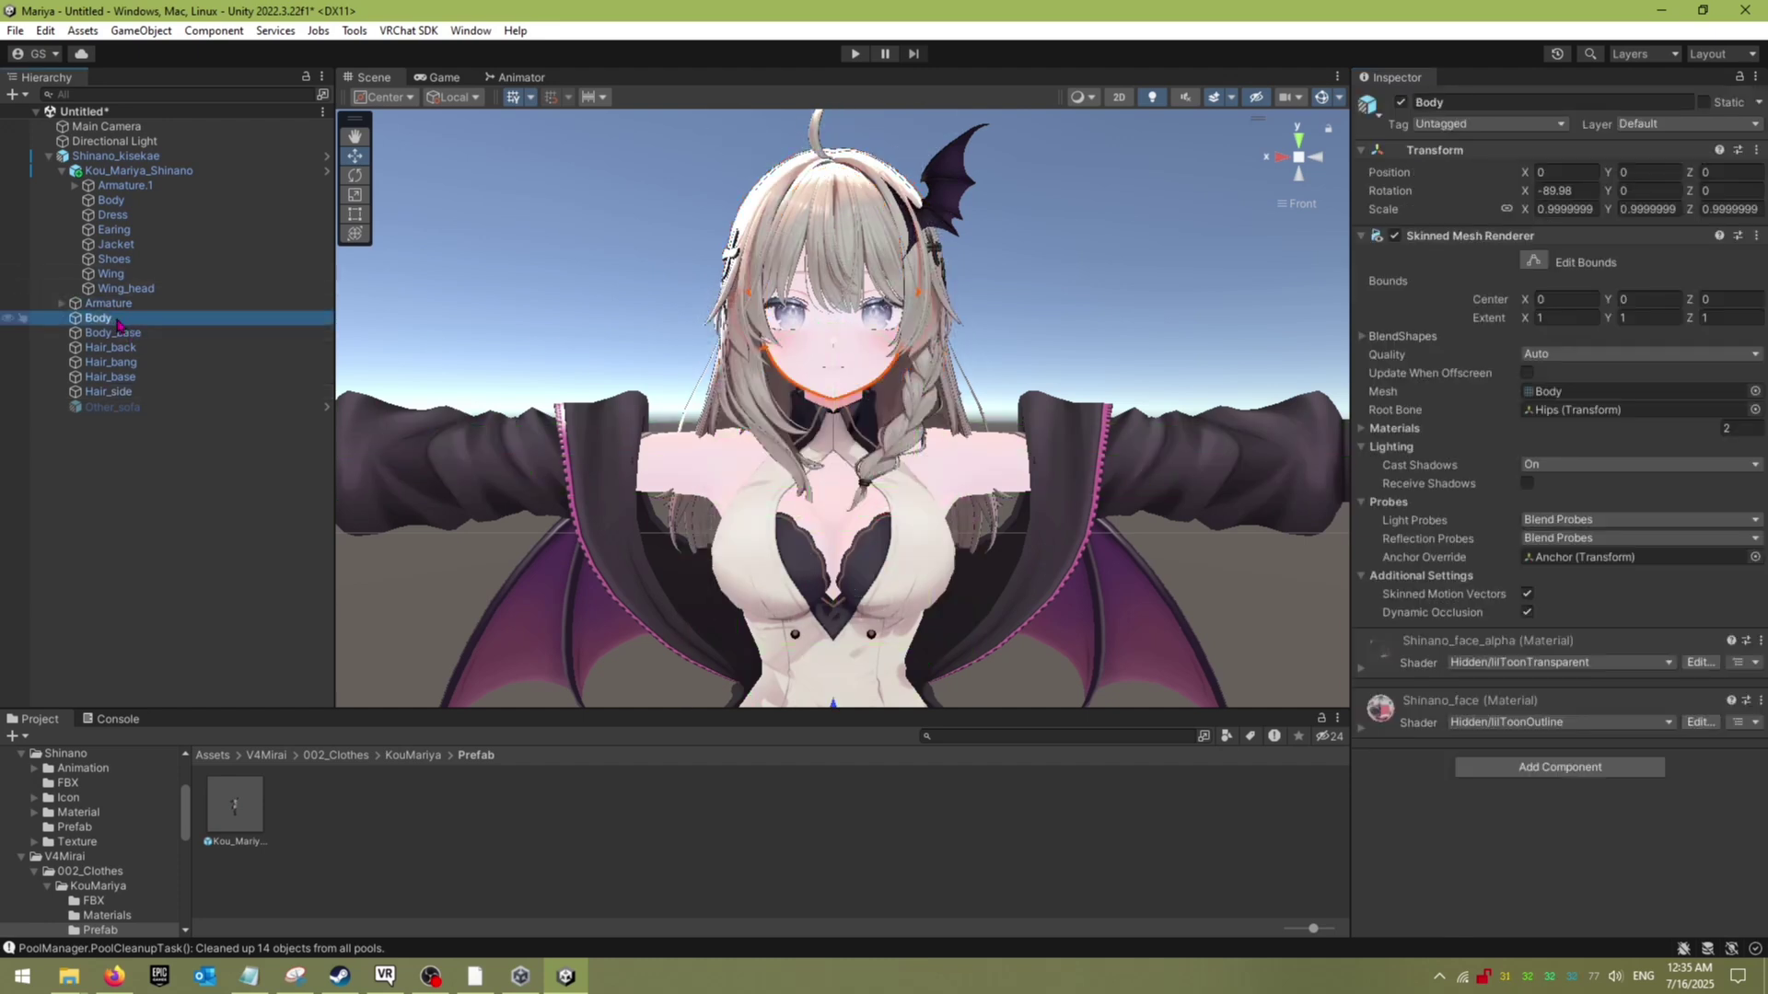
{"action": "key", "text": "F2"}
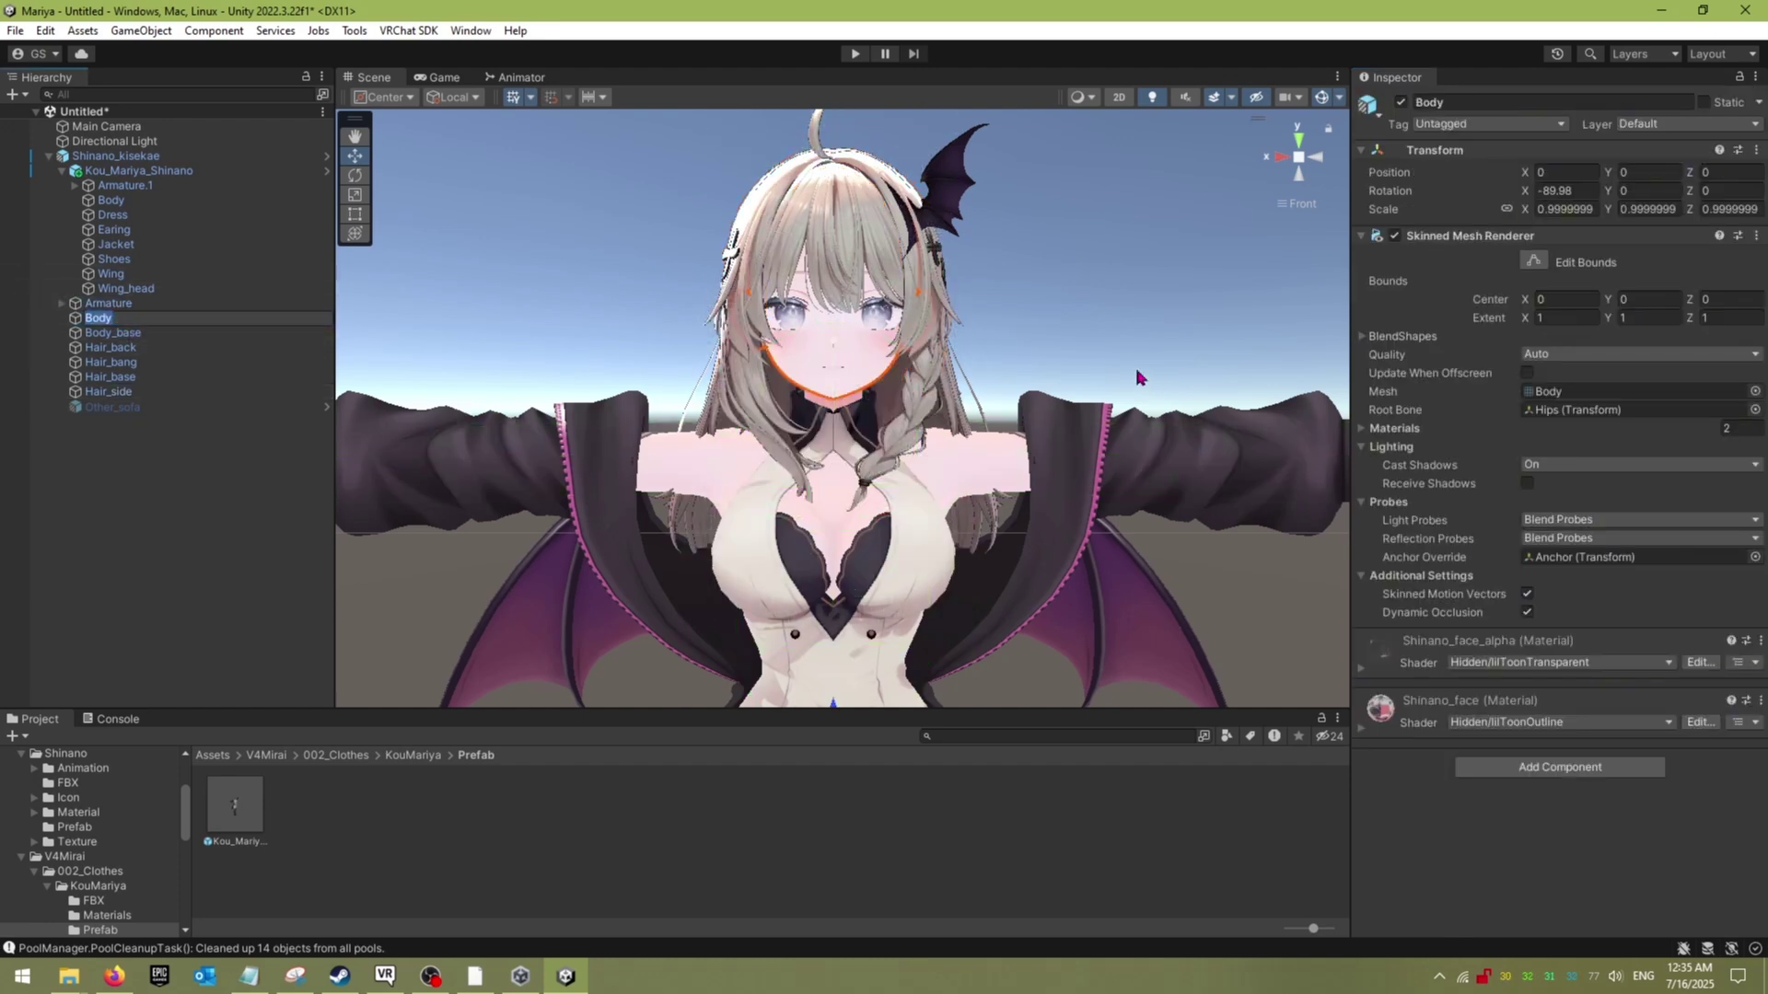
{"action": "left_click", "coordinate": [1361, 728]}
{"action": "scroll", "coordinate": [1493, 746], "scroll_direction": "down", "scroll_amount": 2}
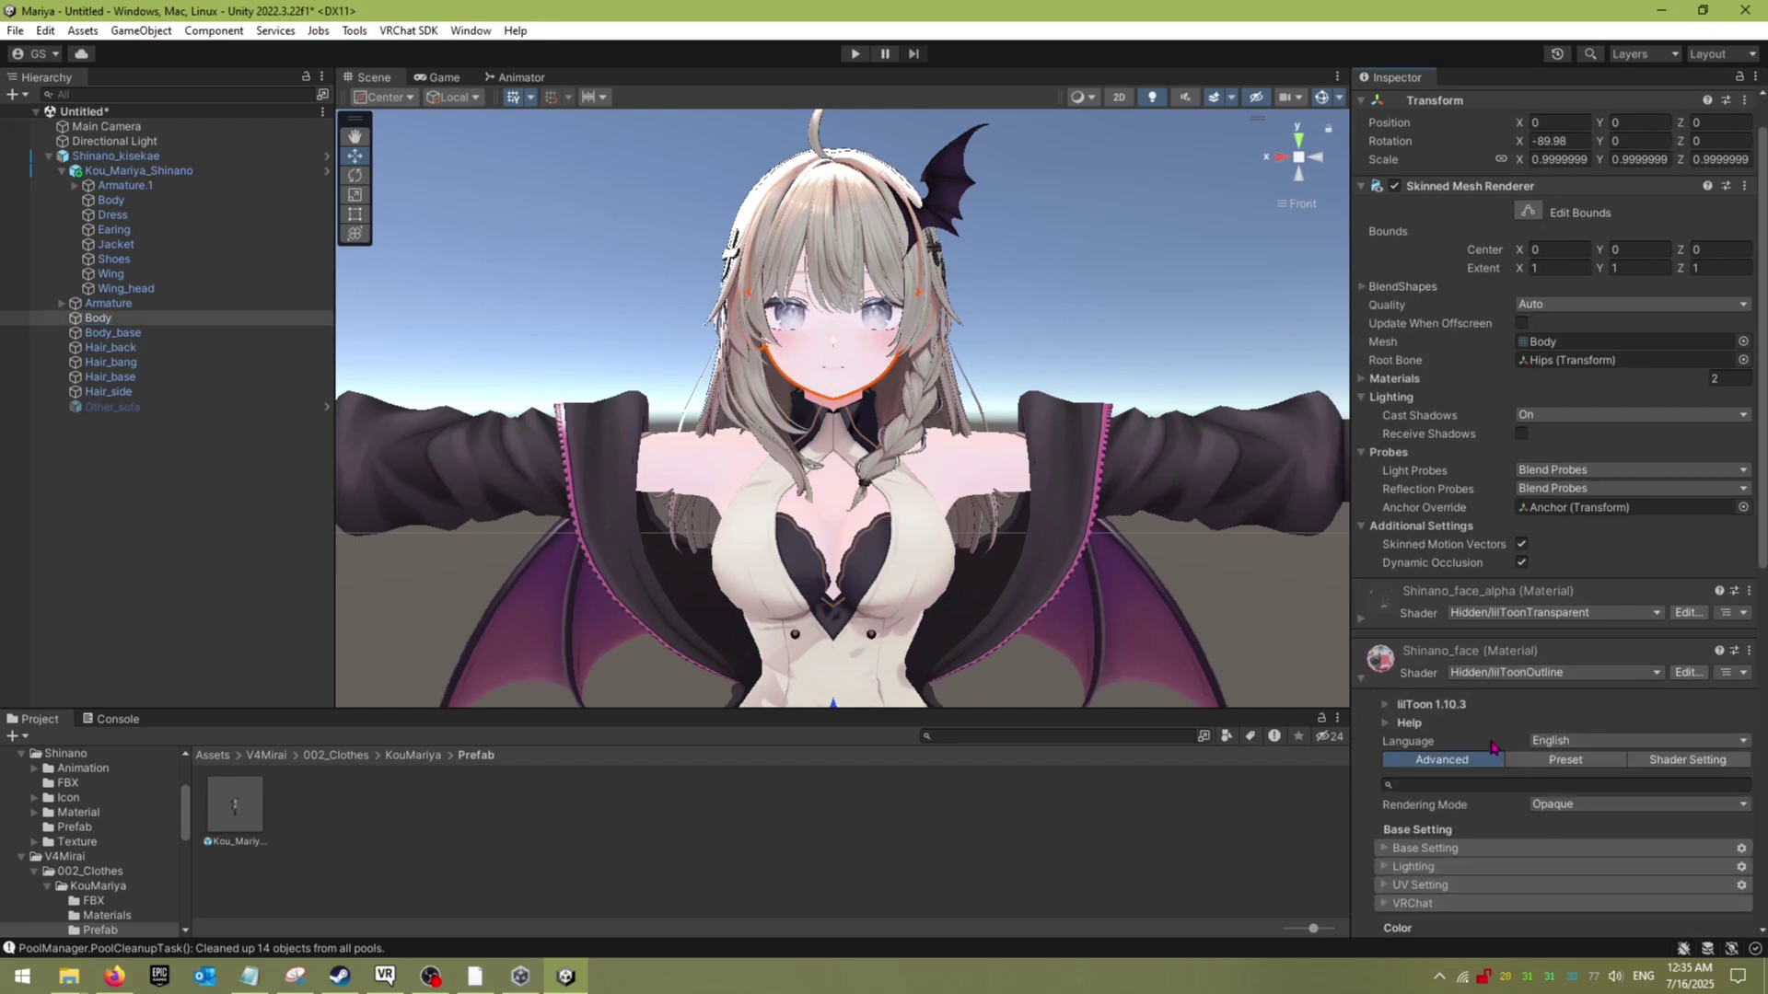
{"action": "scroll", "coordinate": [1480, 763], "scroll_direction": "down", "scroll_amount": 2}
{"action": "scroll", "coordinate": [1445, 807], "scroll_direction": "down", "scroll_amount": 6}
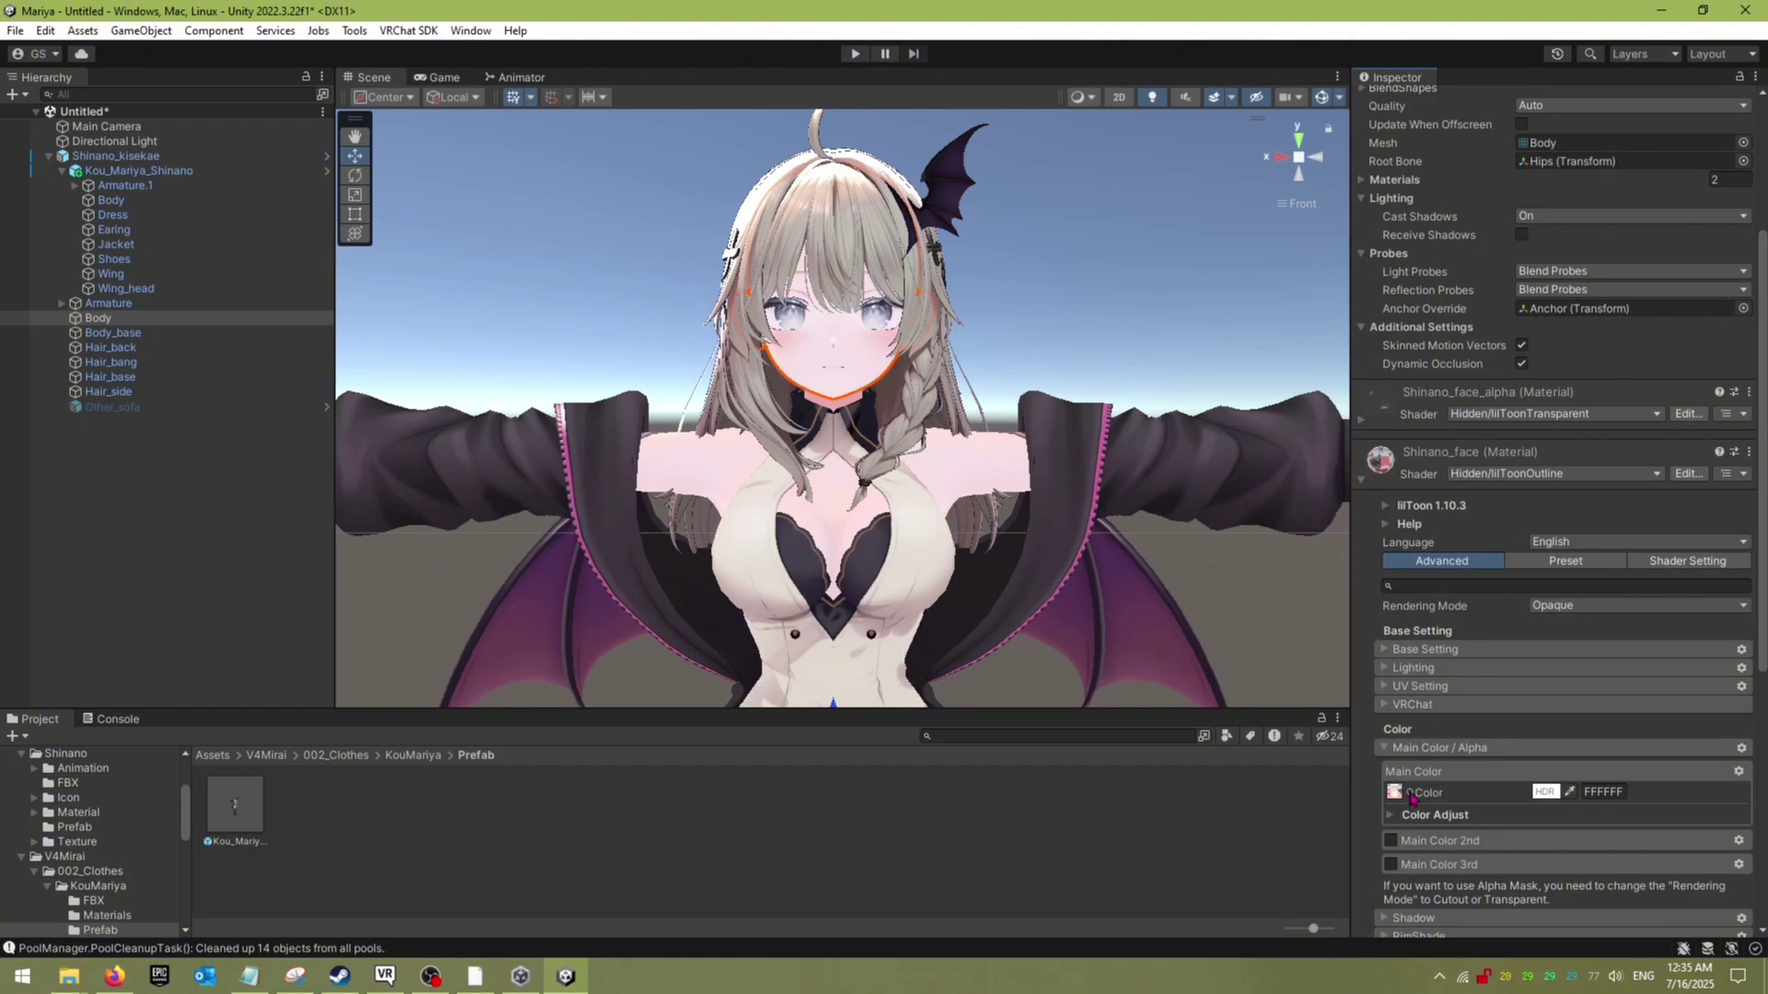
{"action": "left_click", "coordinate": [1410, 796]}
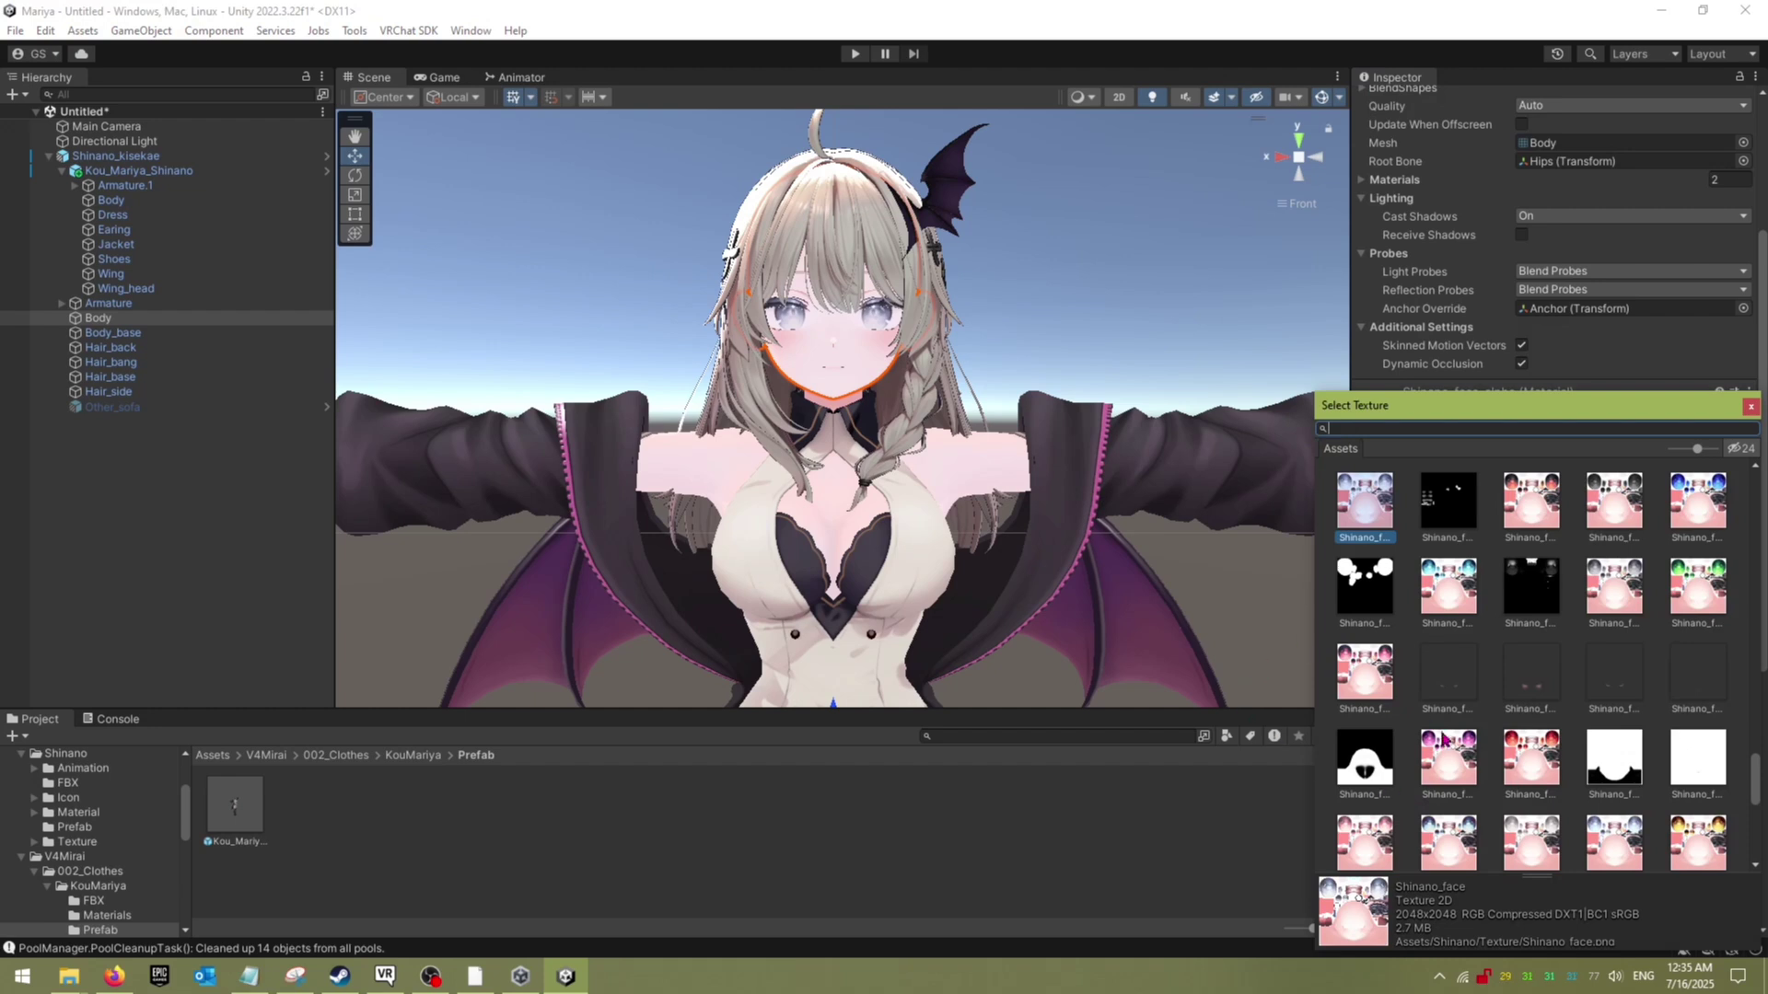
{"action": "left_click", "coordinate": [1447, 757]}
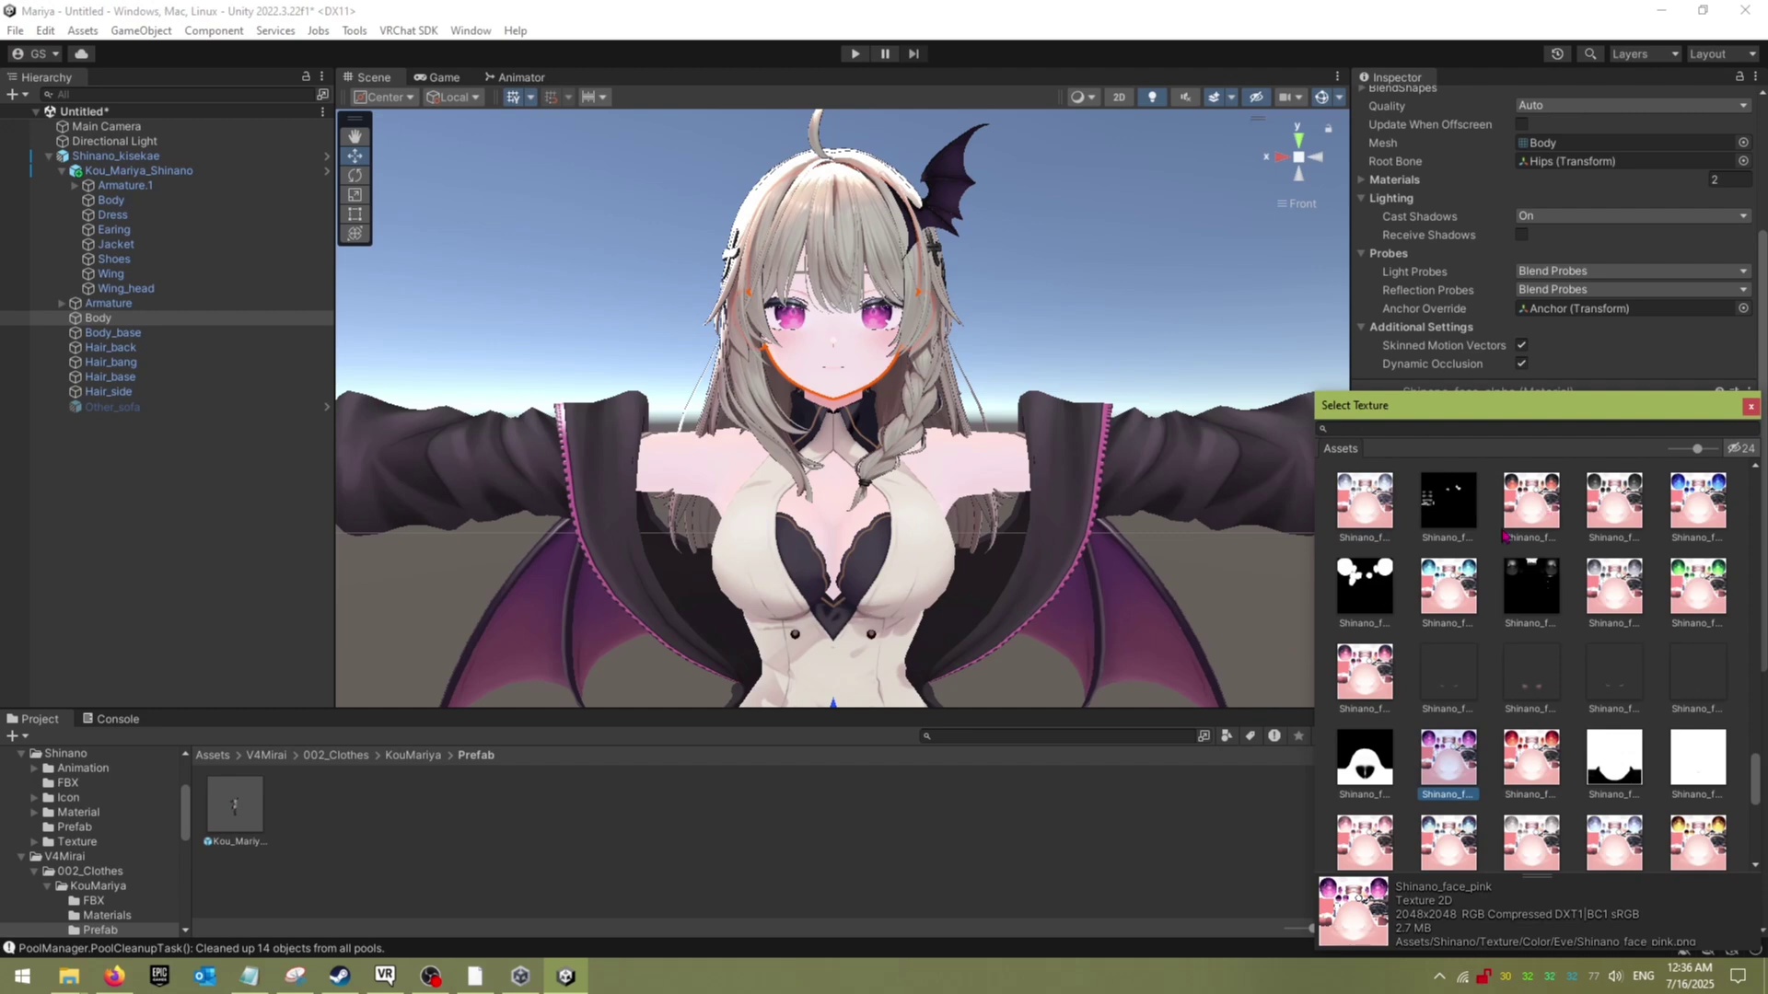
{"action": "double_click", "coordinate": [1438, 767]}
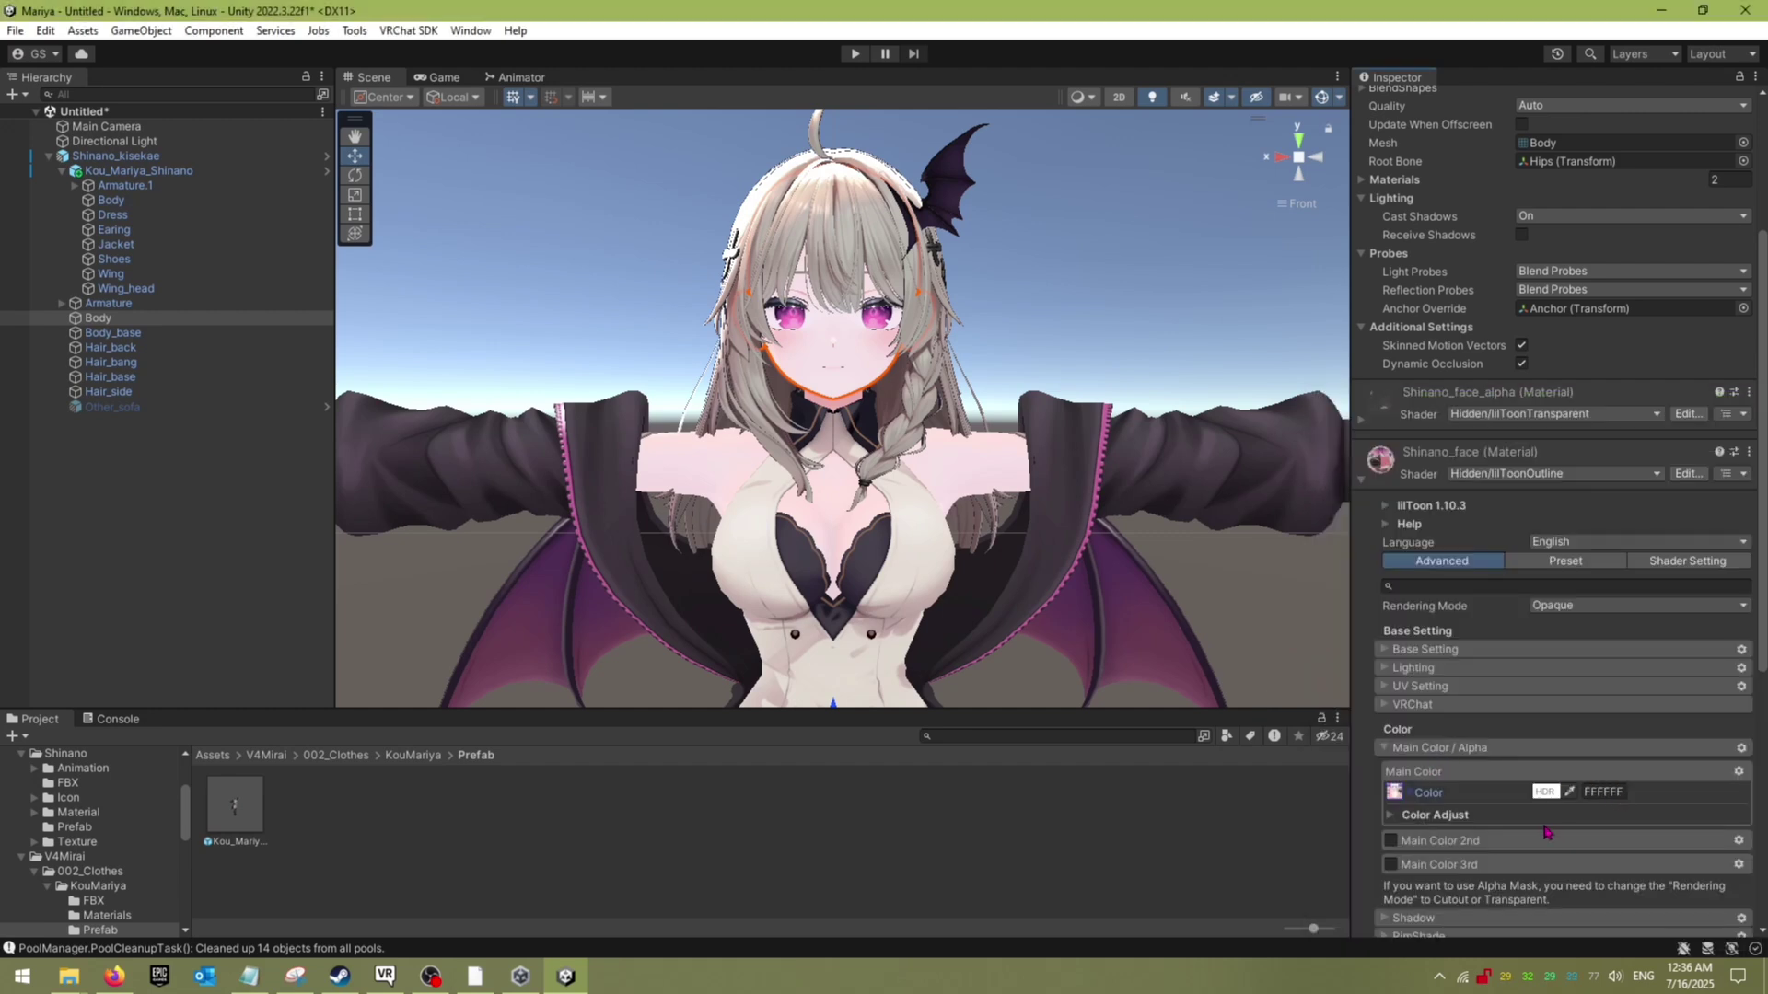
Step: Raise the Shinano_face material's color-adjust Saturation to 1.39 for stronger pink eyes
{"action": "scroll", "coordinate": [1548, 834], "scroll_direction": "down", "scroll_amount": 1}
{"action": "left_click", "coordinate": [1392, 765]}
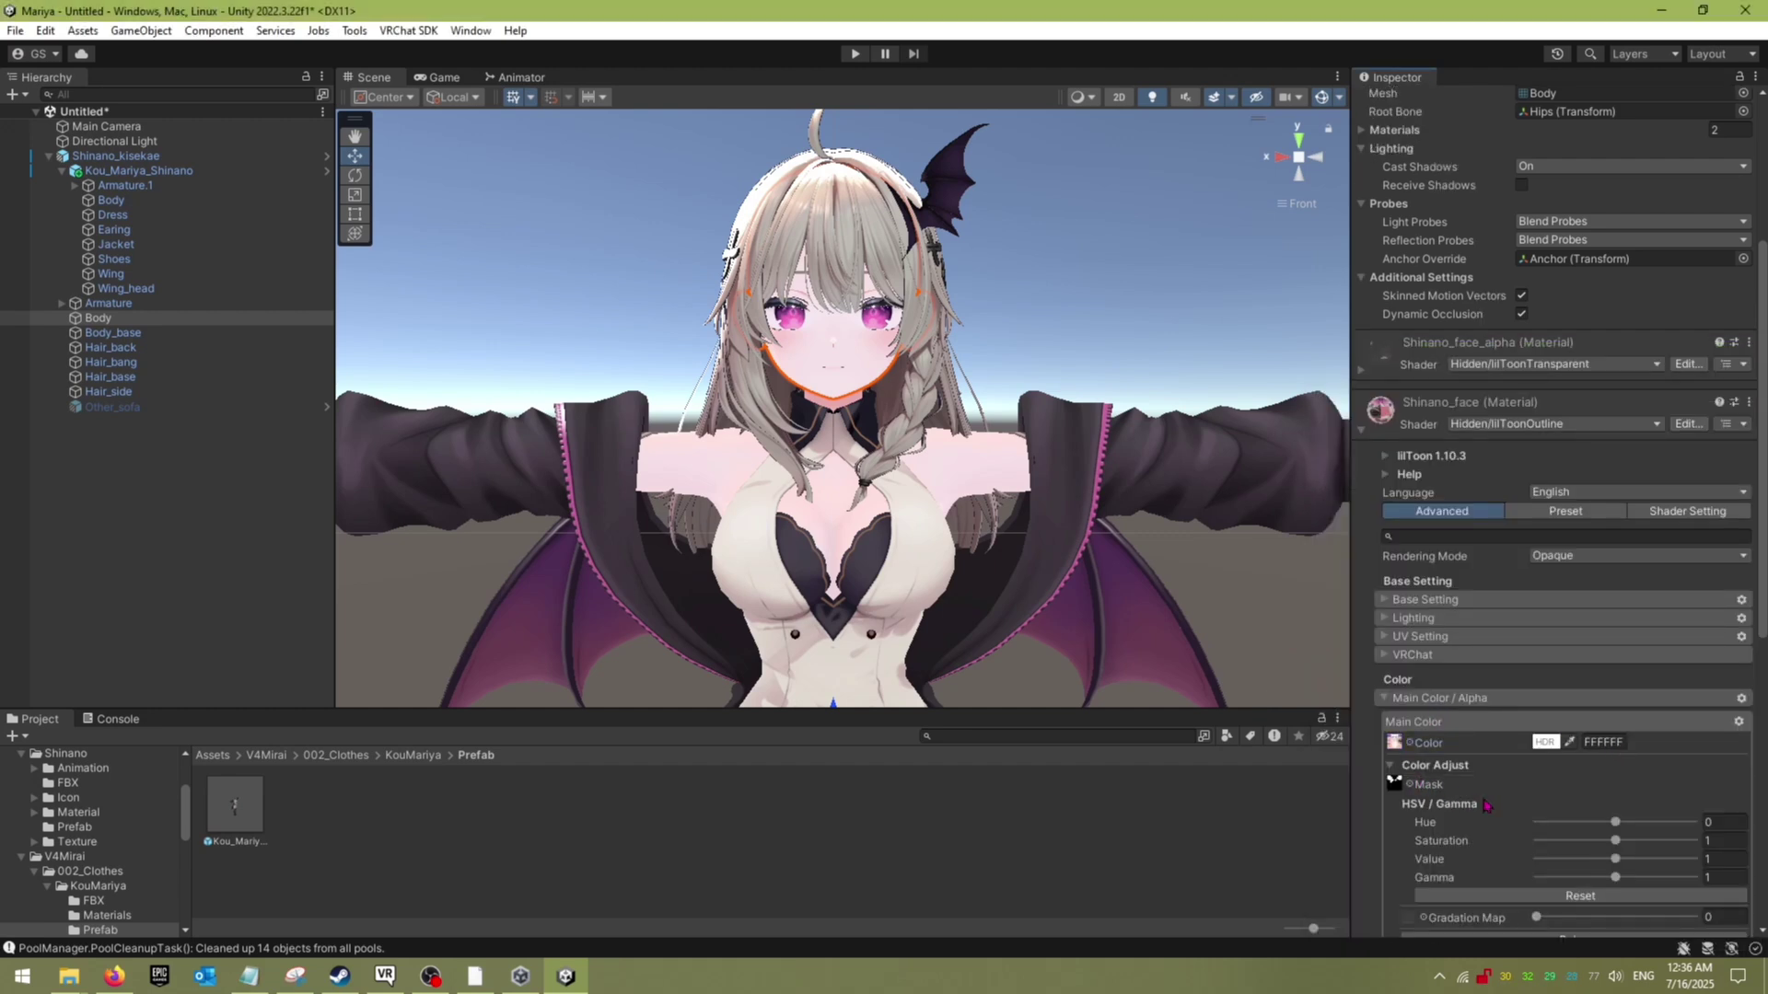
{"action": "scroll", "coordinate": [1392, 765], "scroll_direction": "down", "scroll_amount": 1}
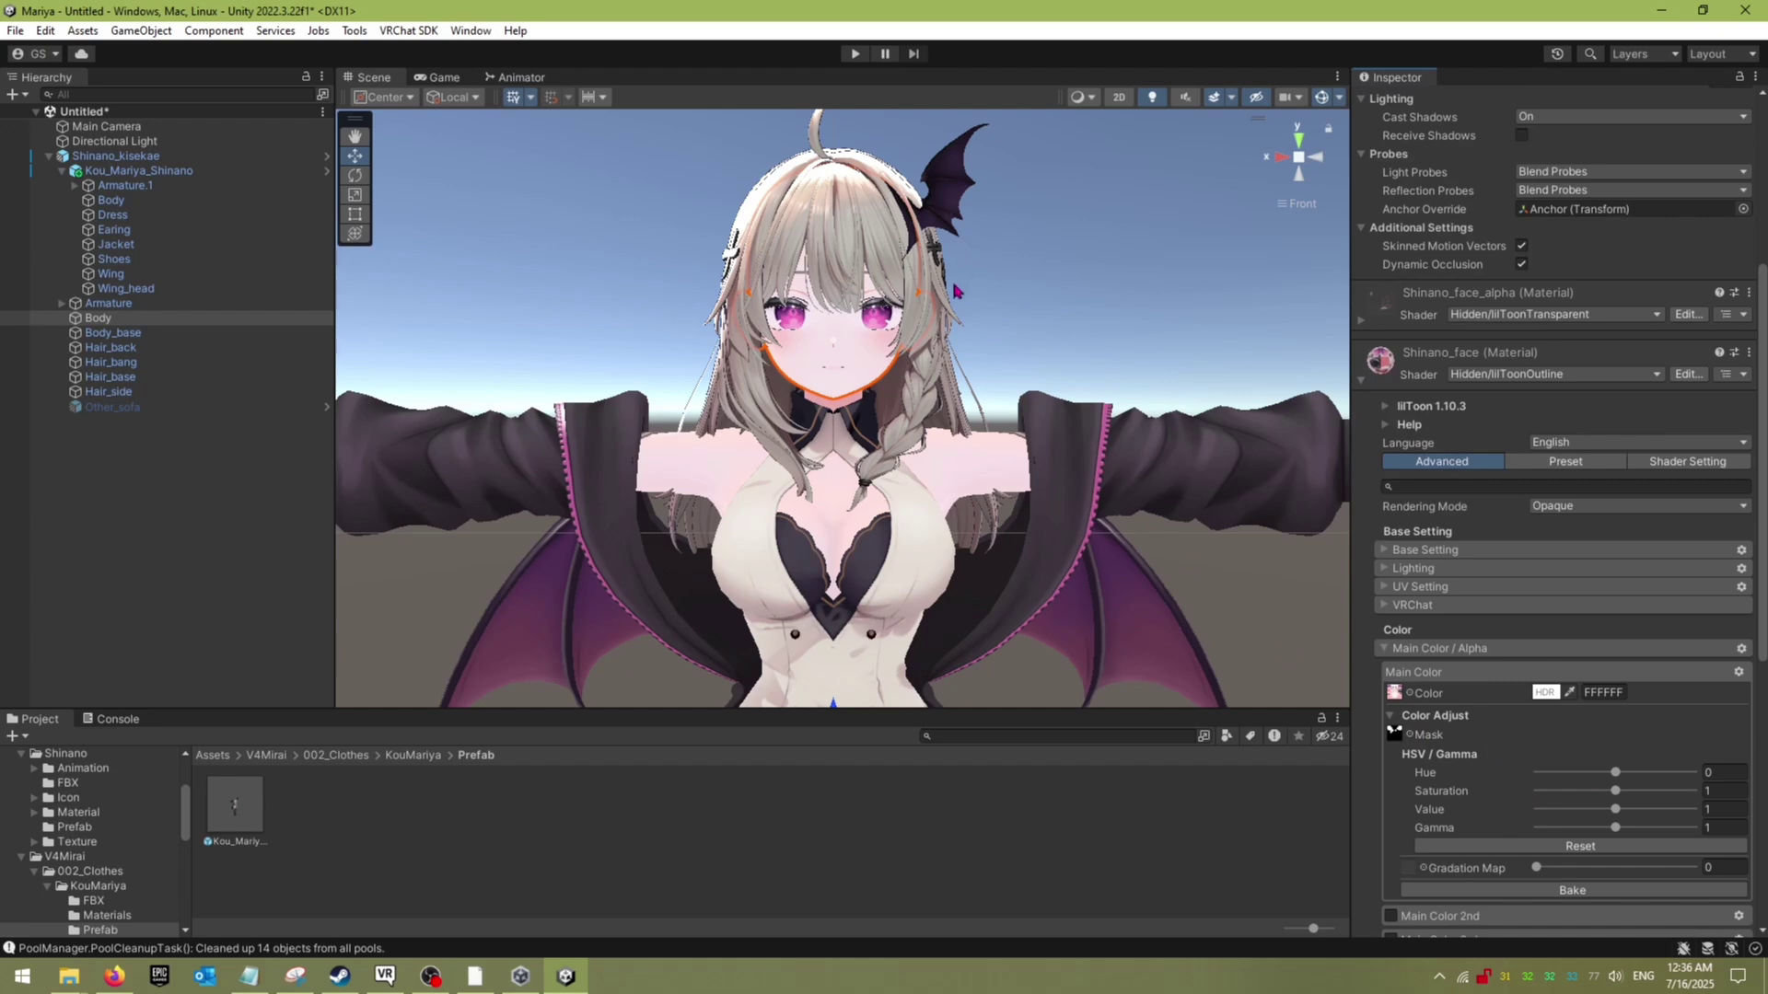
{"action": "scroll", "coordinate": [898, 270], "scroll_direction": "up", "scroll_amount": 6}
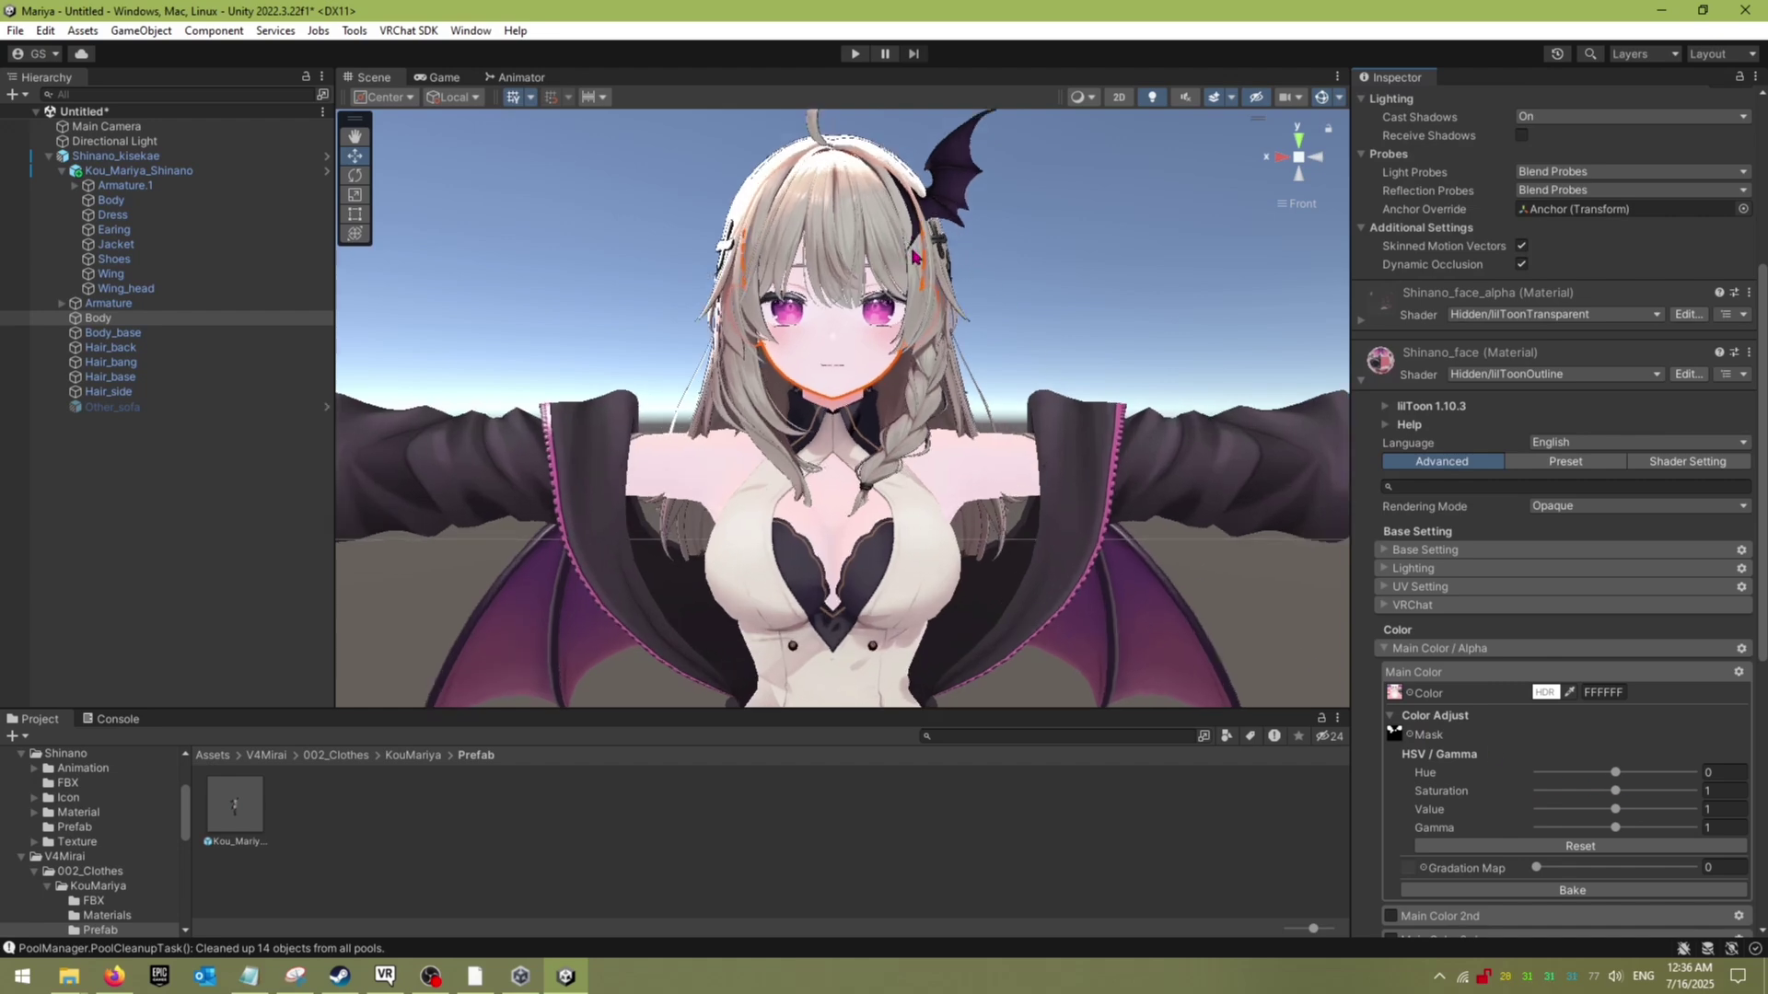
{"action": "middle_click_drag", "start_coordinate": [917, 279], "coordinate": [928, 359]}
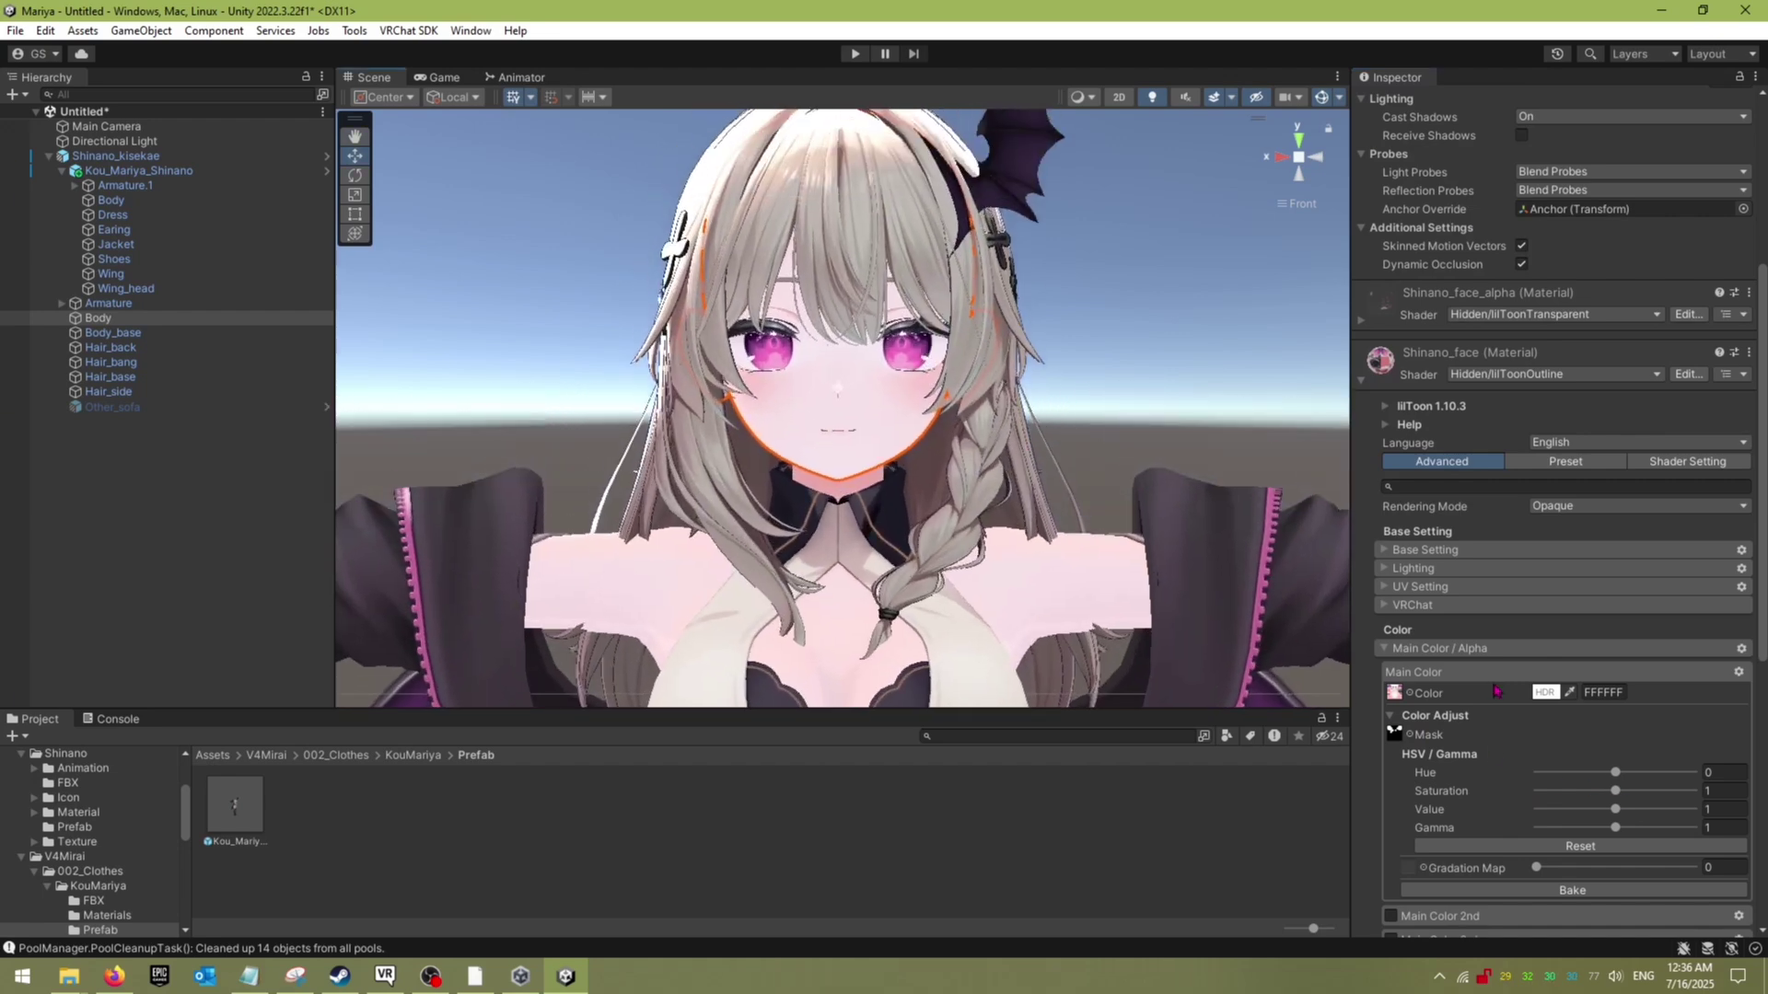
{"action": "left_click_drag", "start_coordinate": [1622, 798], "coordinate": [1645, 794]}
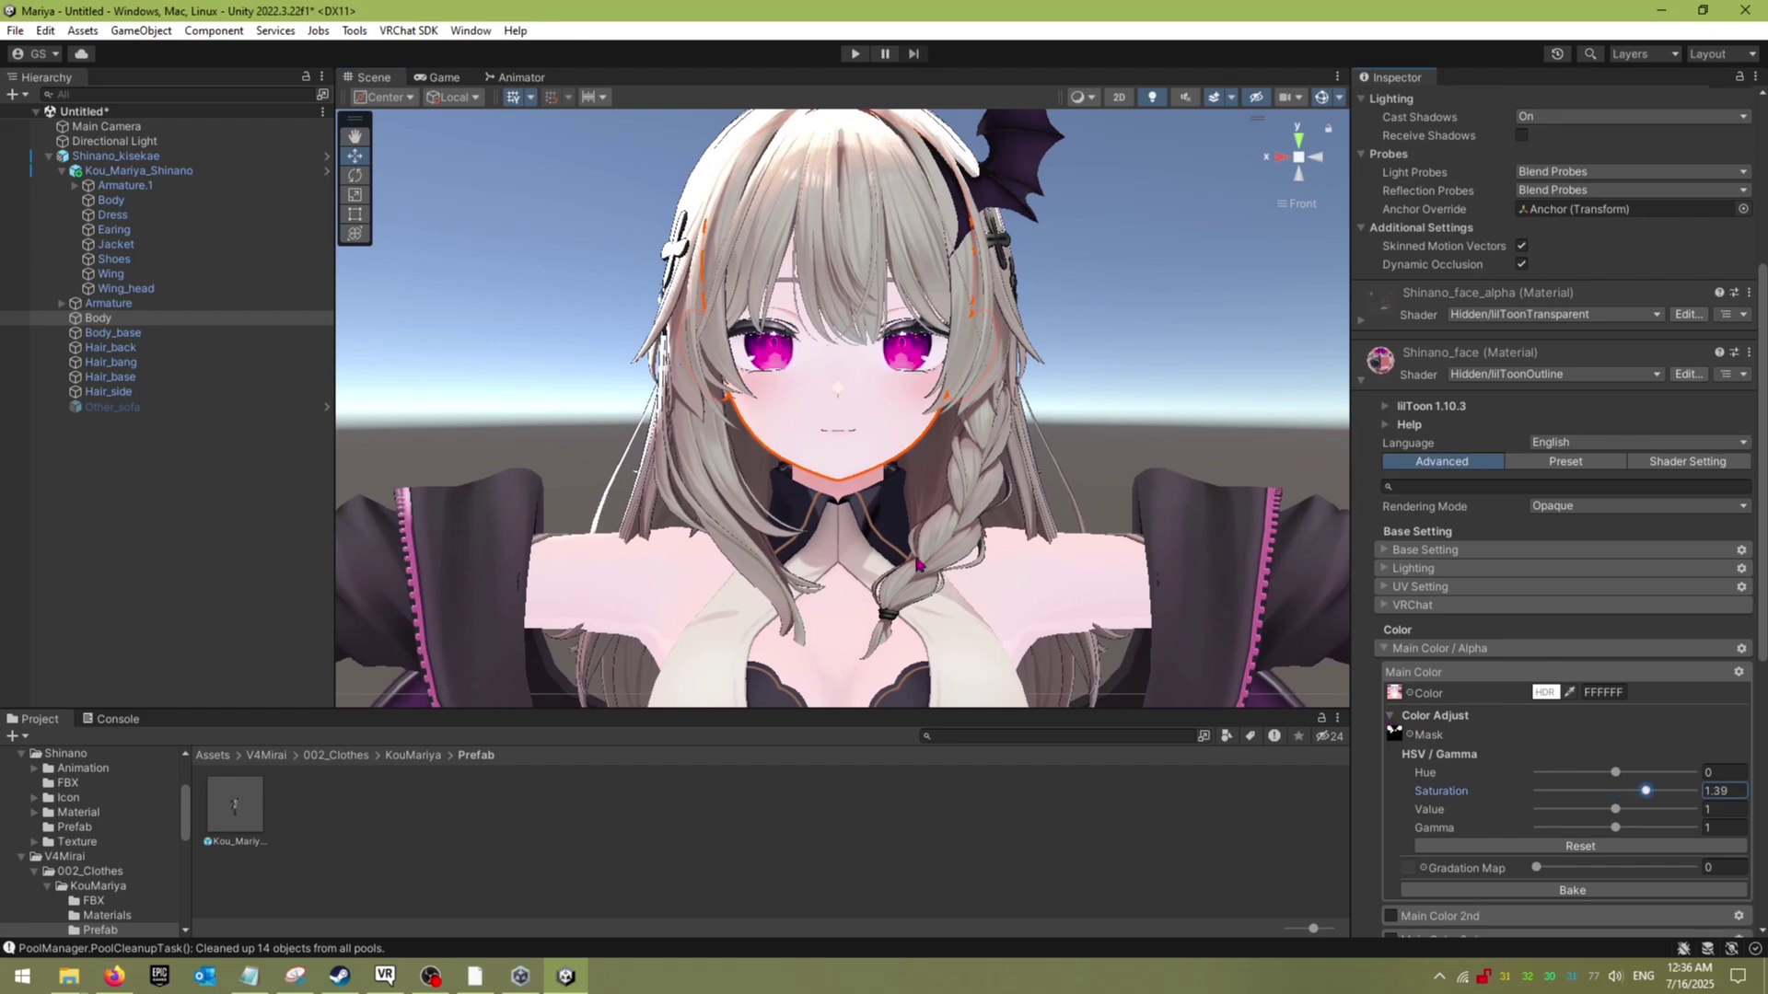
{"action": "scroll", "coordinate": [918, 564], "scroll_direction": "down", "scroll_amount": 4}
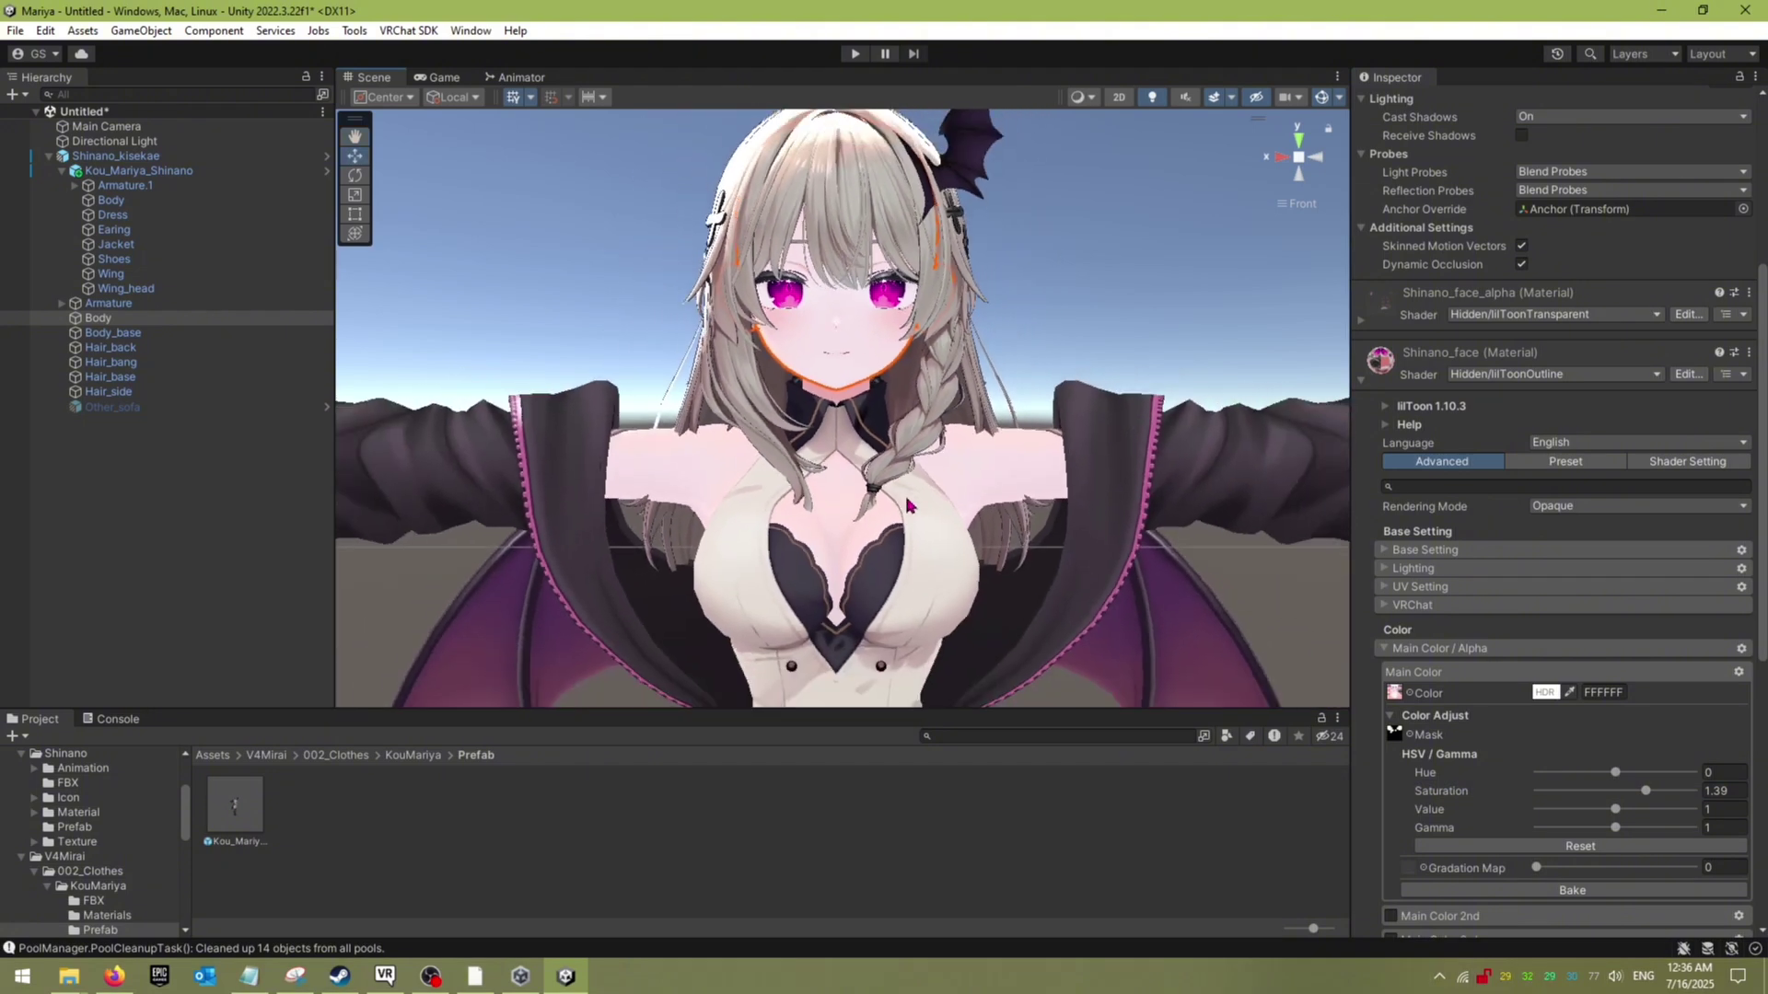
{"action": "scroll", "coordinate": [907, 504], "scroll_direction": "down", "scroll_amount": 4}
{"action": "middle_click_drag", "start_coordinate": [926, 566], "coordinate": [847, 562]}
{"action": "scroll", "coordinate": [879, 529], "scroll_direction": "down", "scroll_amount": 6}
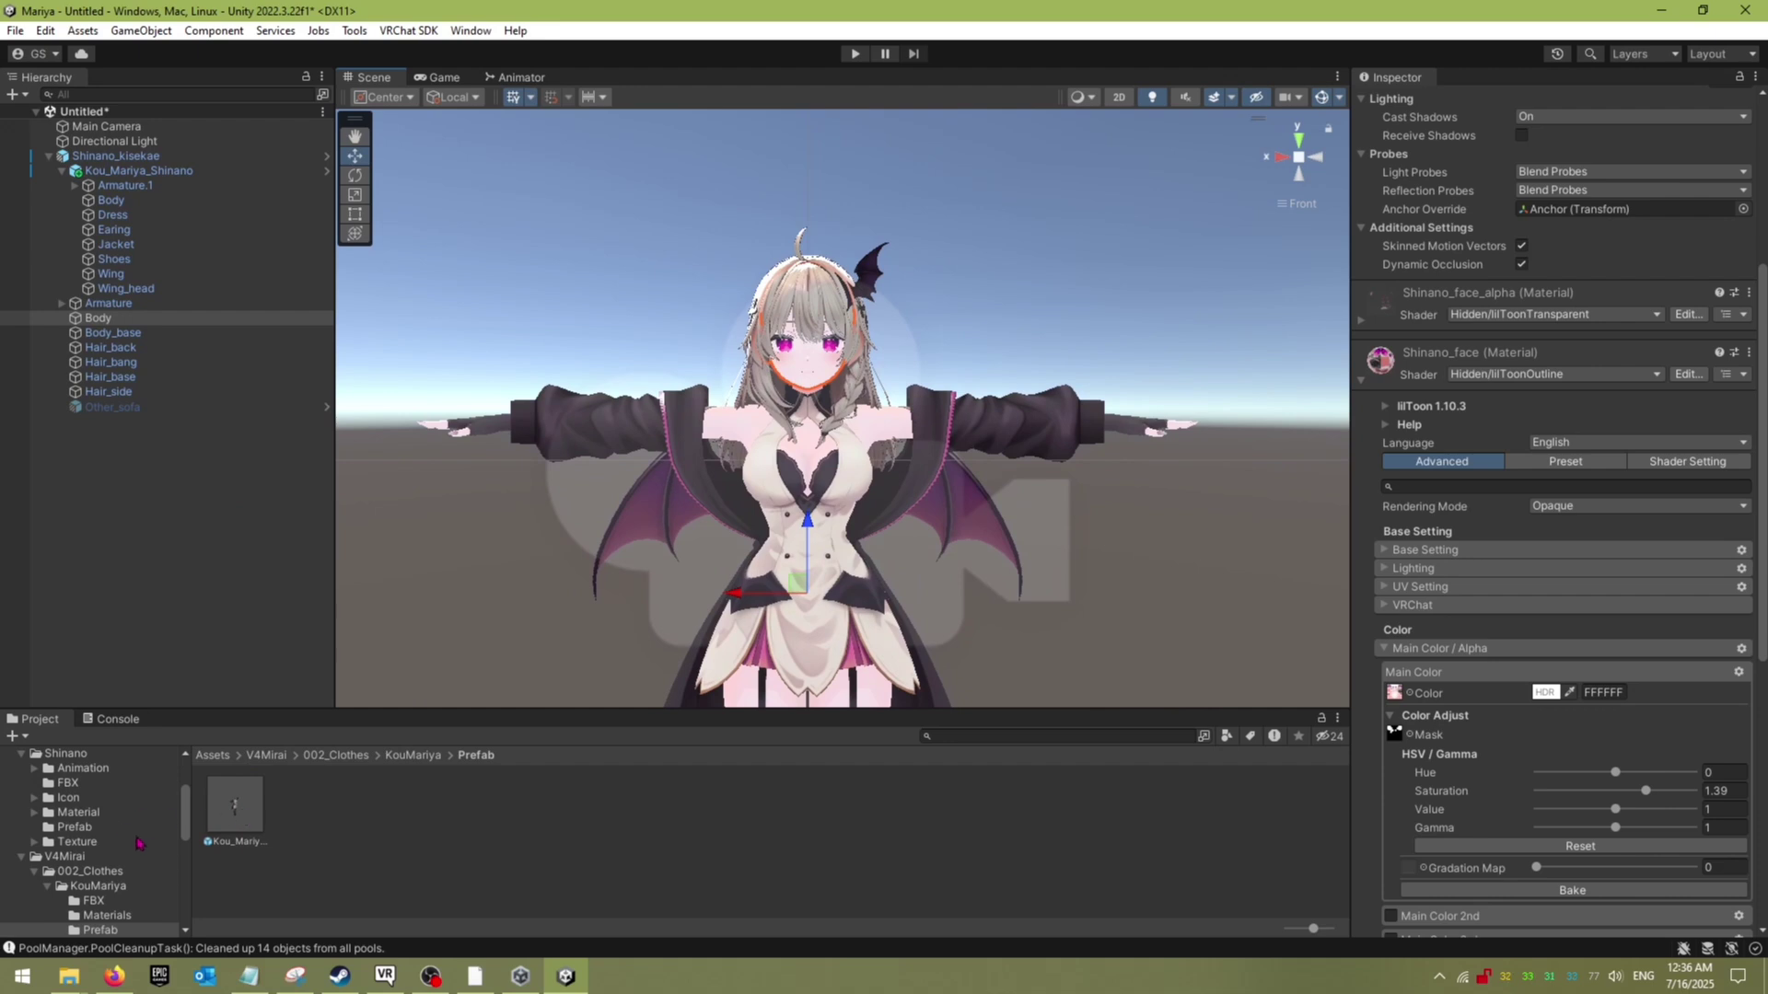
{"action": "scroll", "coordinate": [114, 870], "scroll_direction": "down", "scroll_amount": 5}
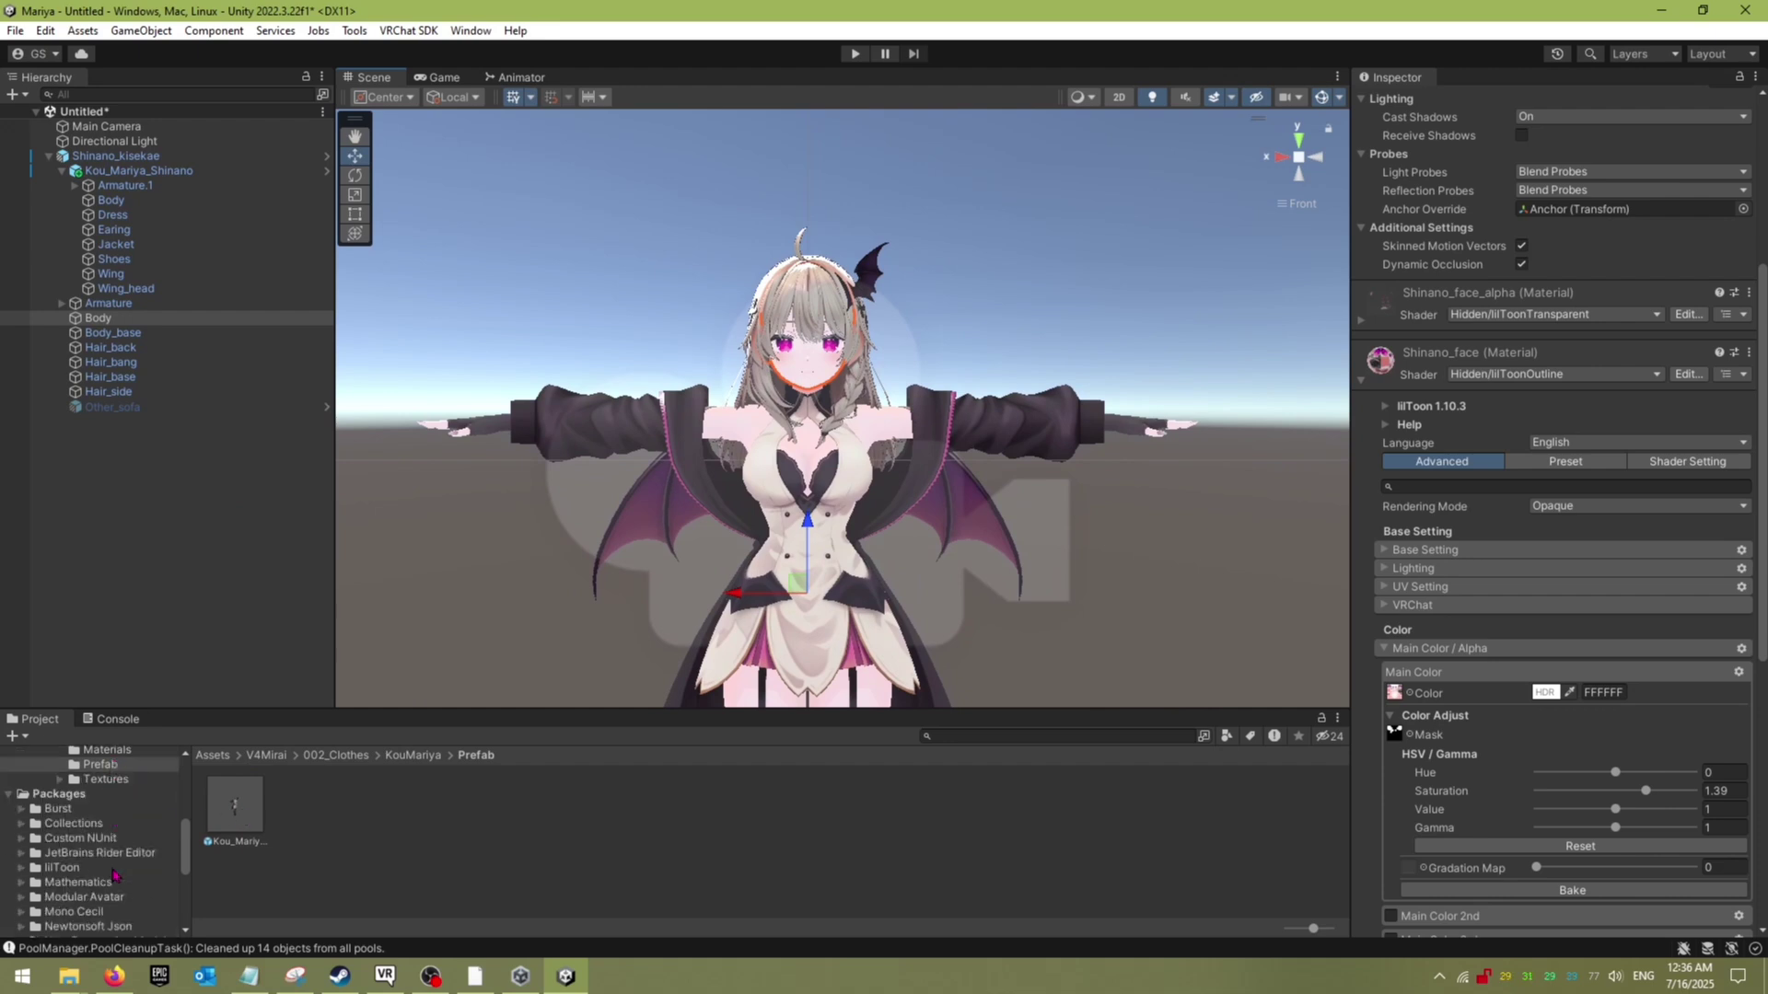
Step: Open the VRCFury folder inside GoGo/GoLoco/Prefabs in the project assets
{"action": "scroll", "coordinate": [114, 873], "scroll_direction": "up", "scroll_amount": 7}
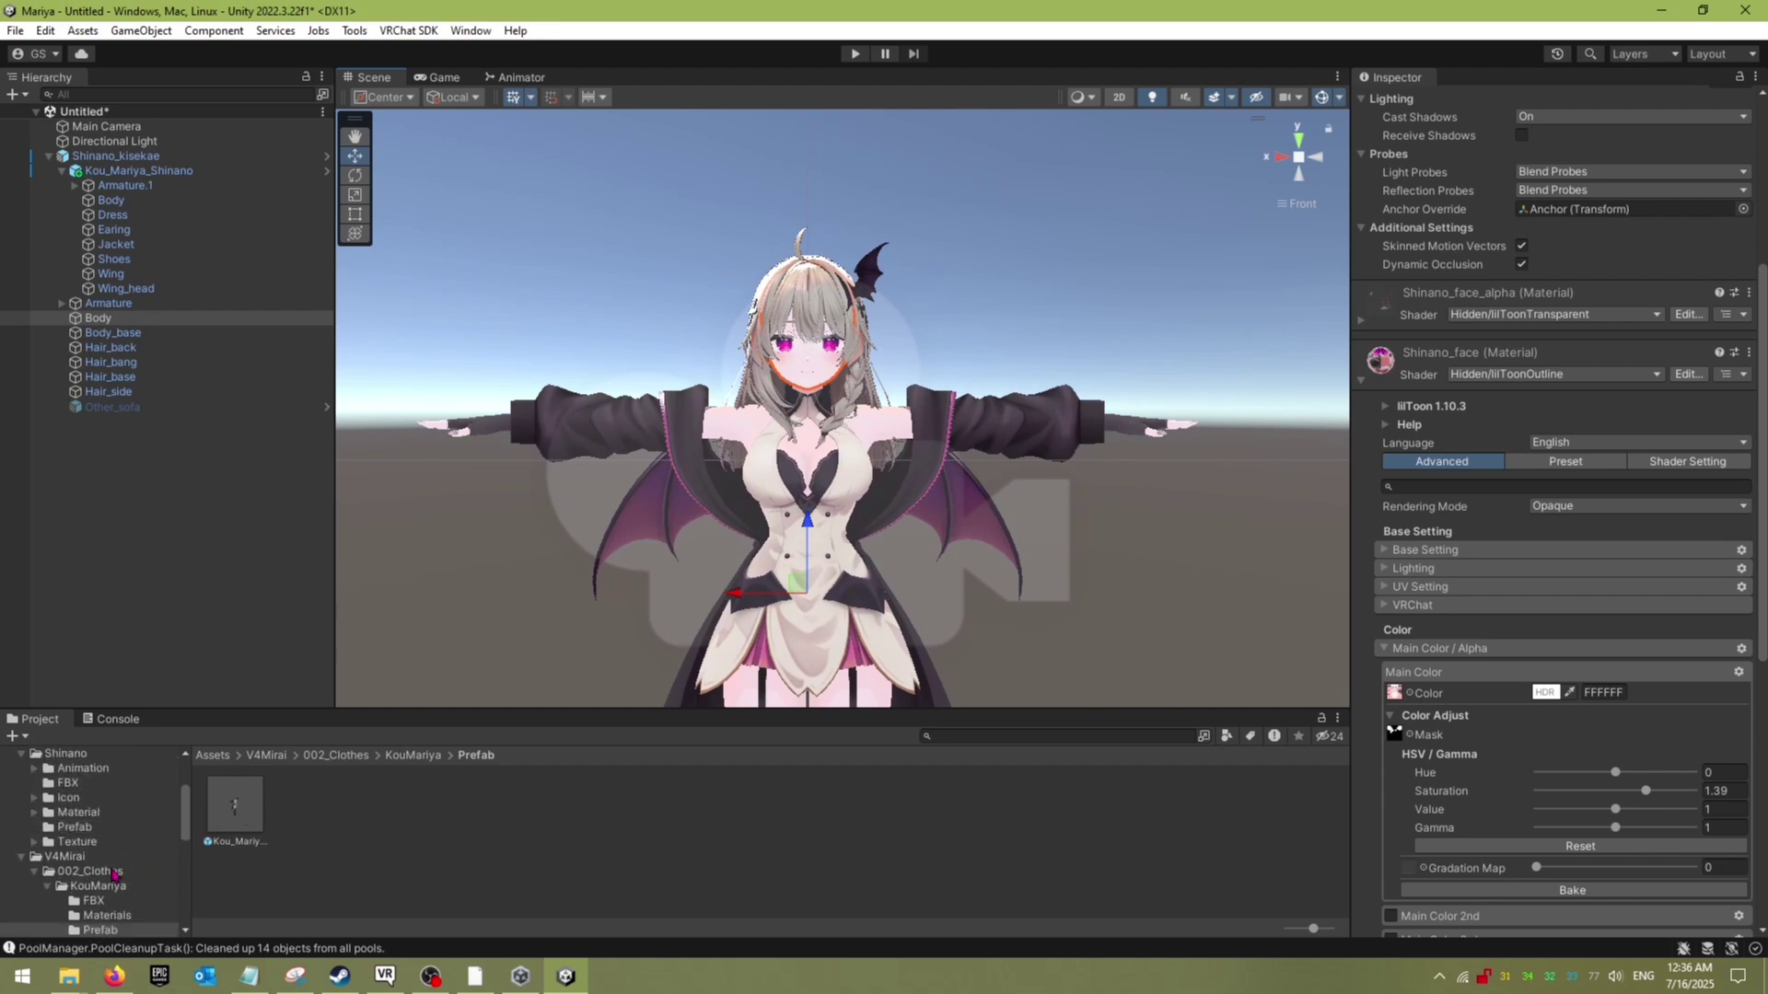
{"action": "scroll", "coordinate": [114, 872], "scroll_direction": "down", "scroll_amount": 3}
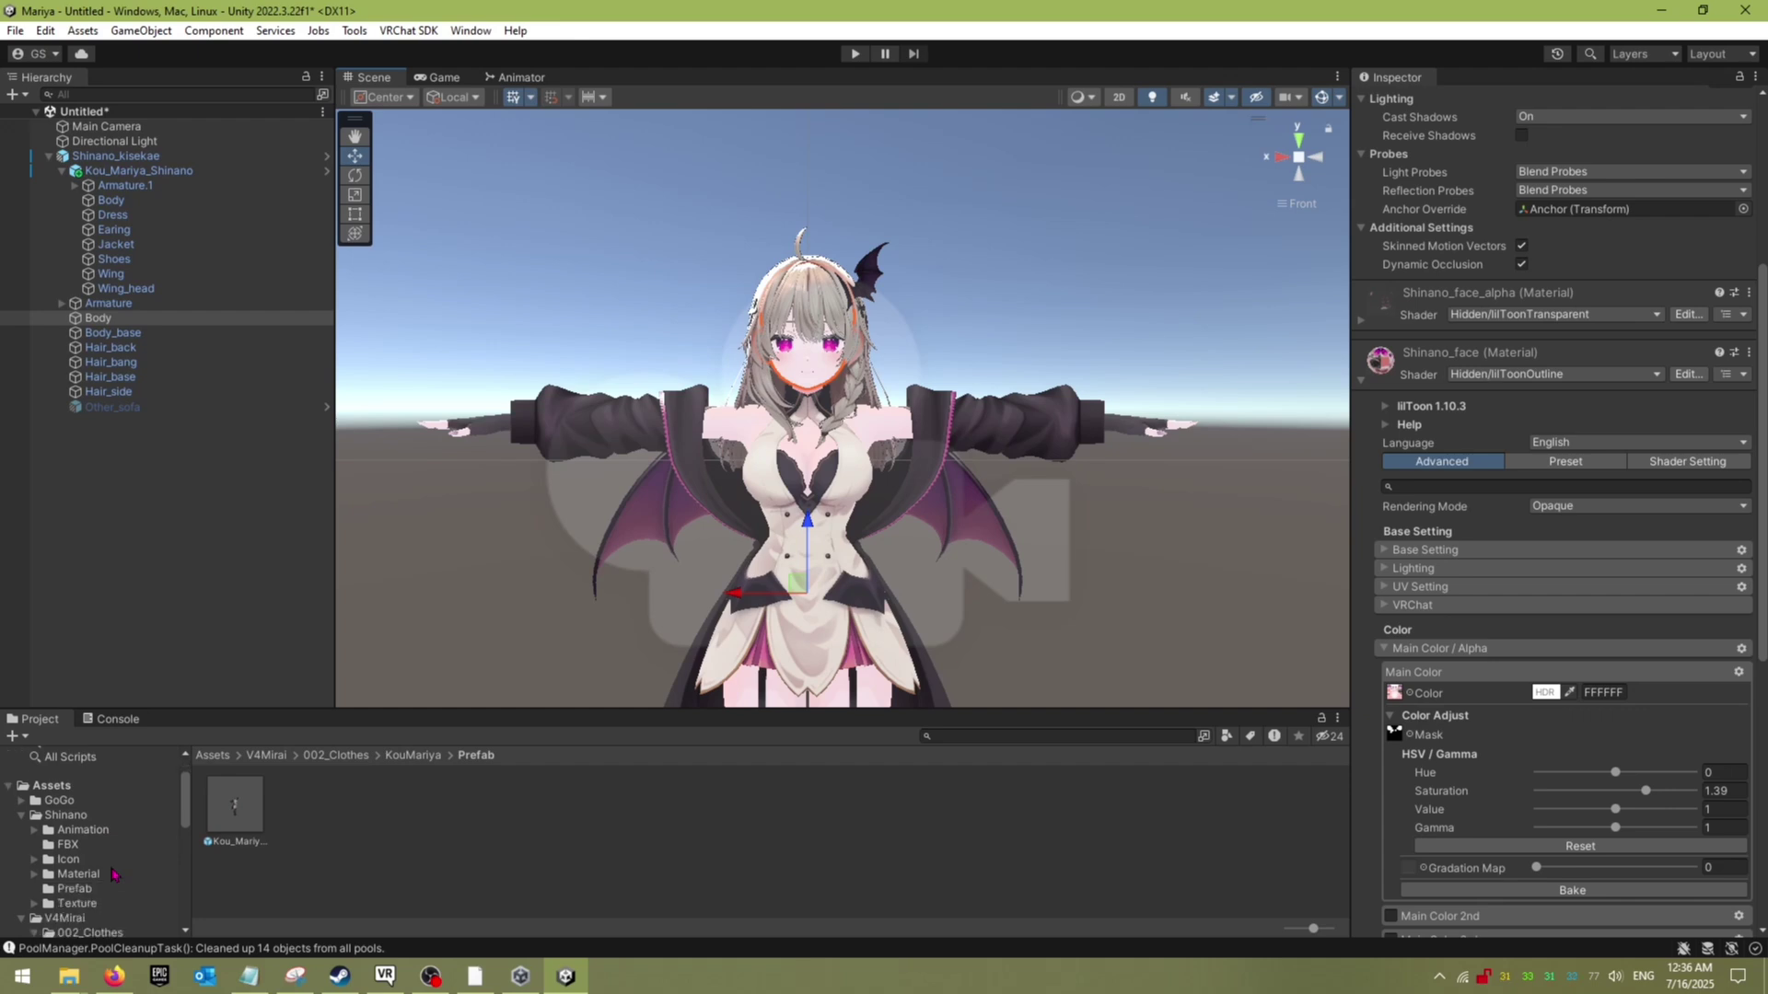
{"action": "scroll", "coordinate": [104, 867], "scroll_direction": "down", "scroll_amount": 3}
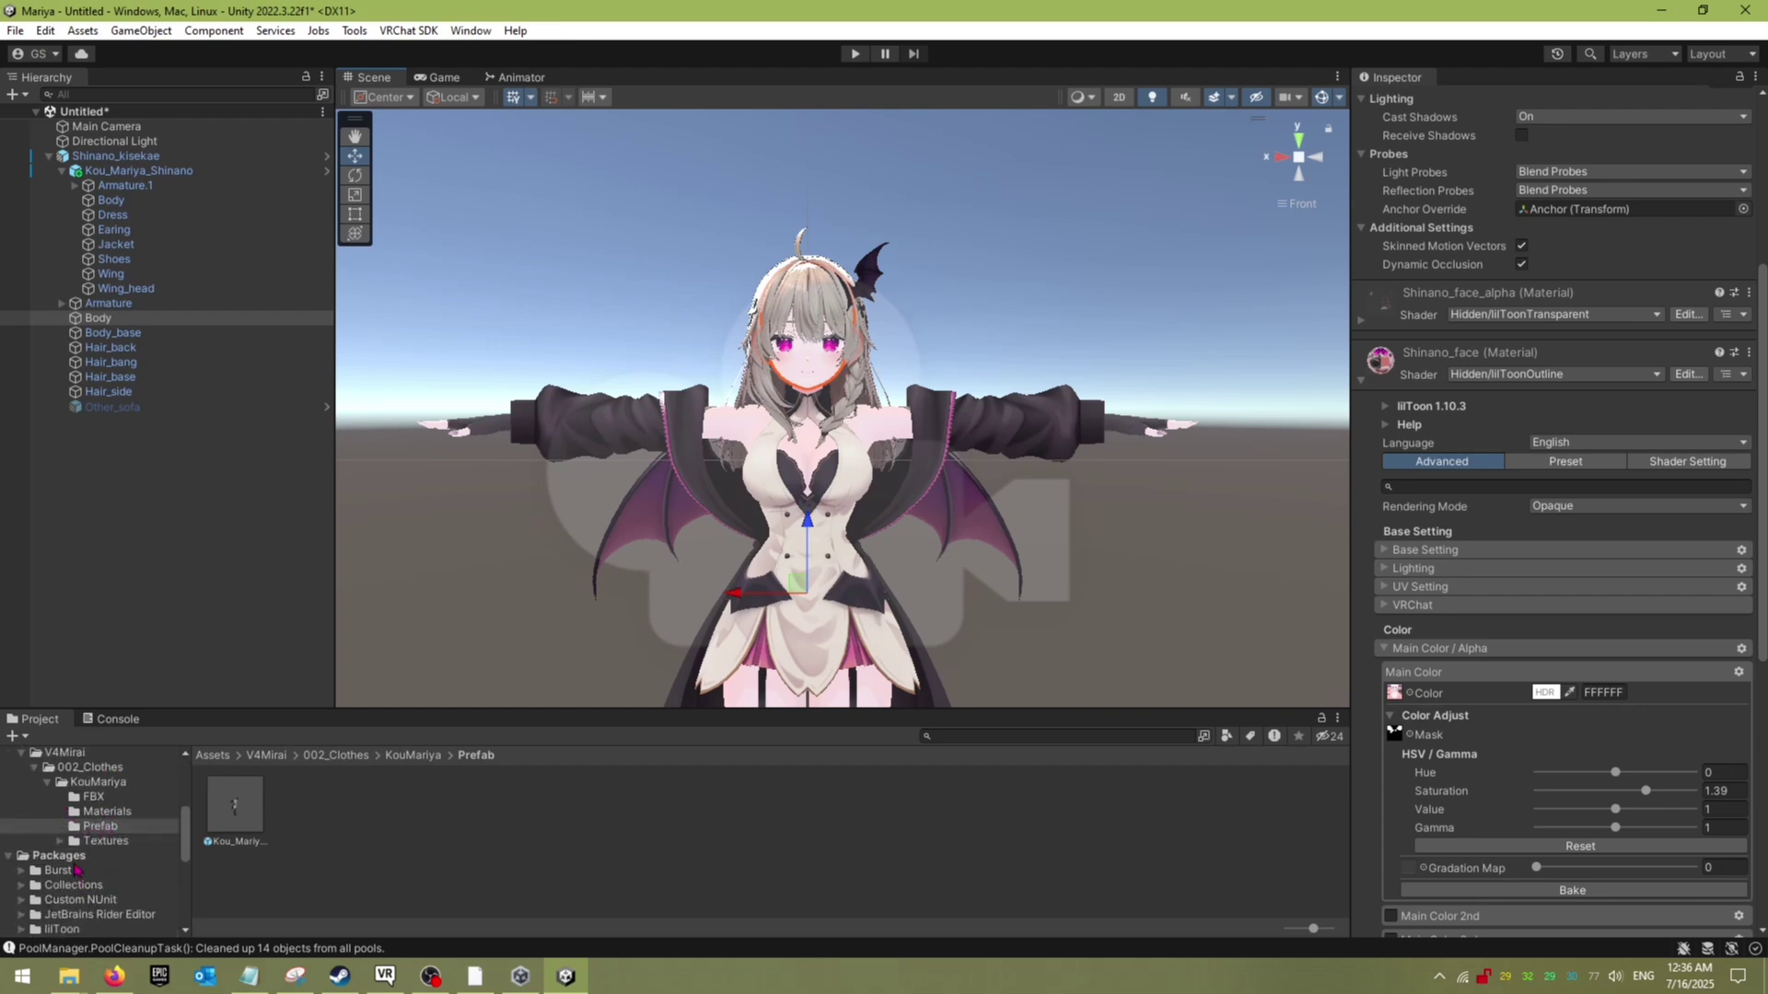
{"action": "scroll", "coordinate": [75, 871], "scroll_direction": "up", "scroll_amount": 2}
{"action": "scroll", "coordinate": [75, 871], "scroll_direction": "up", "scroll_amount": 5}
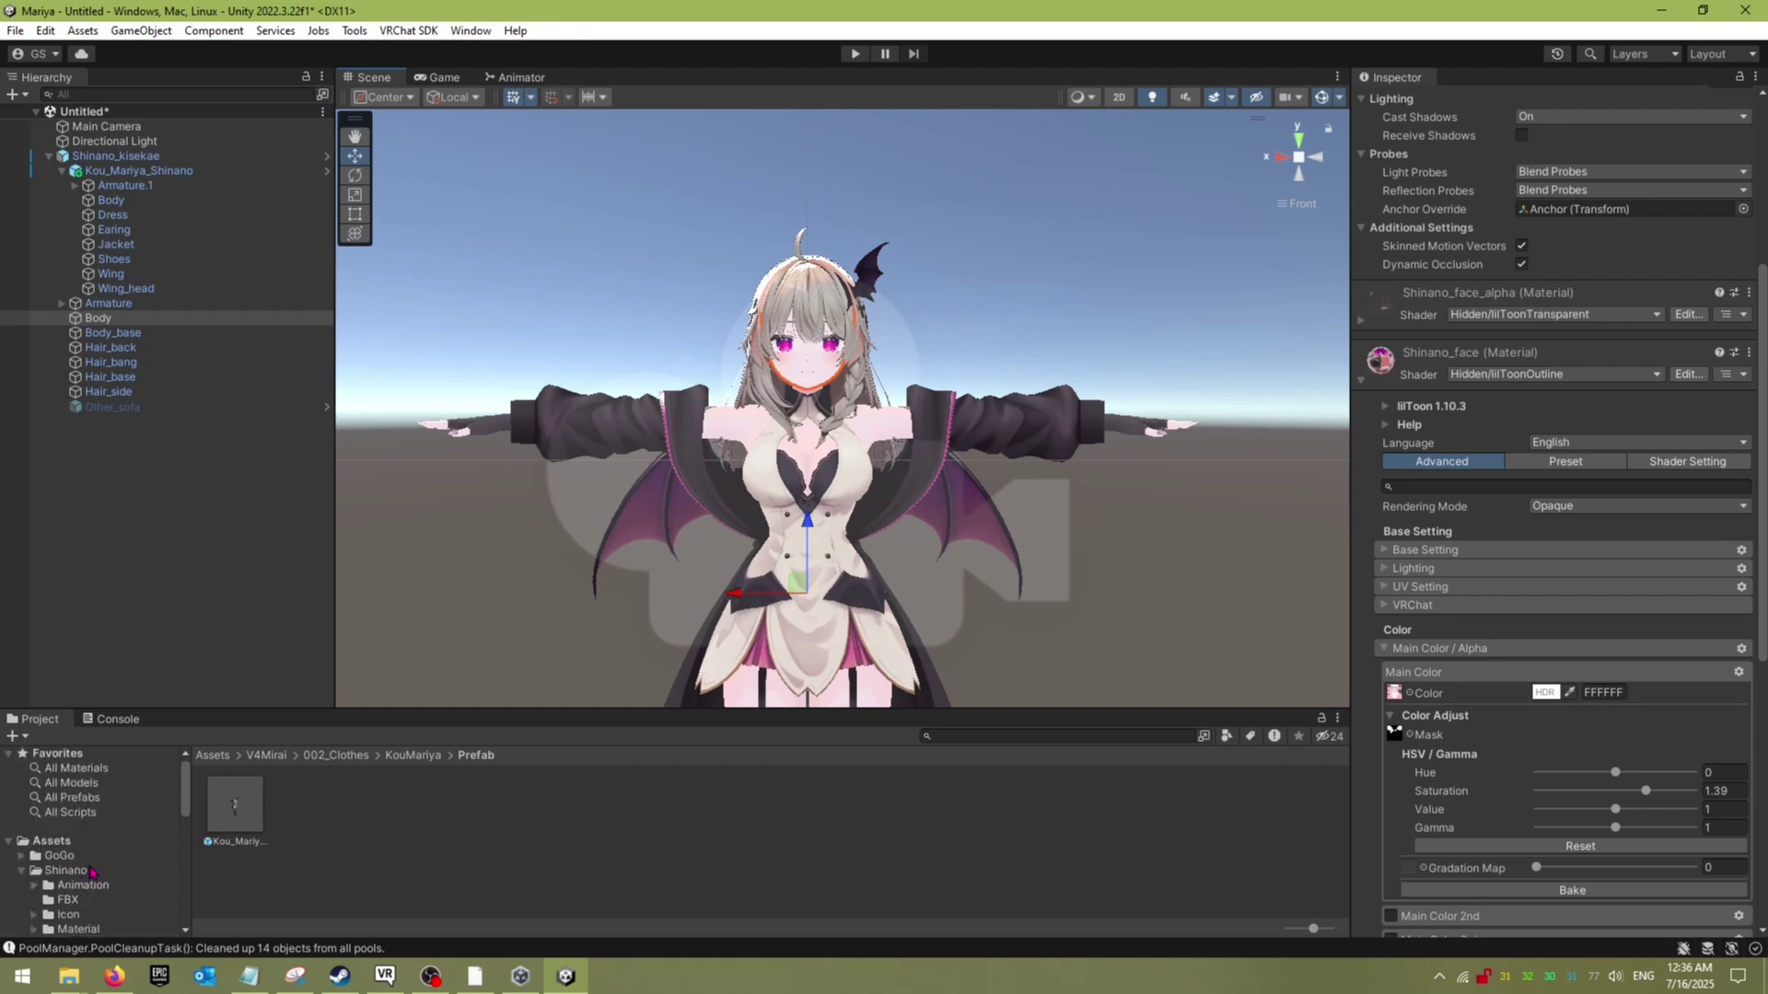
{"action": "left_click", "coordinate": [73, 855]}
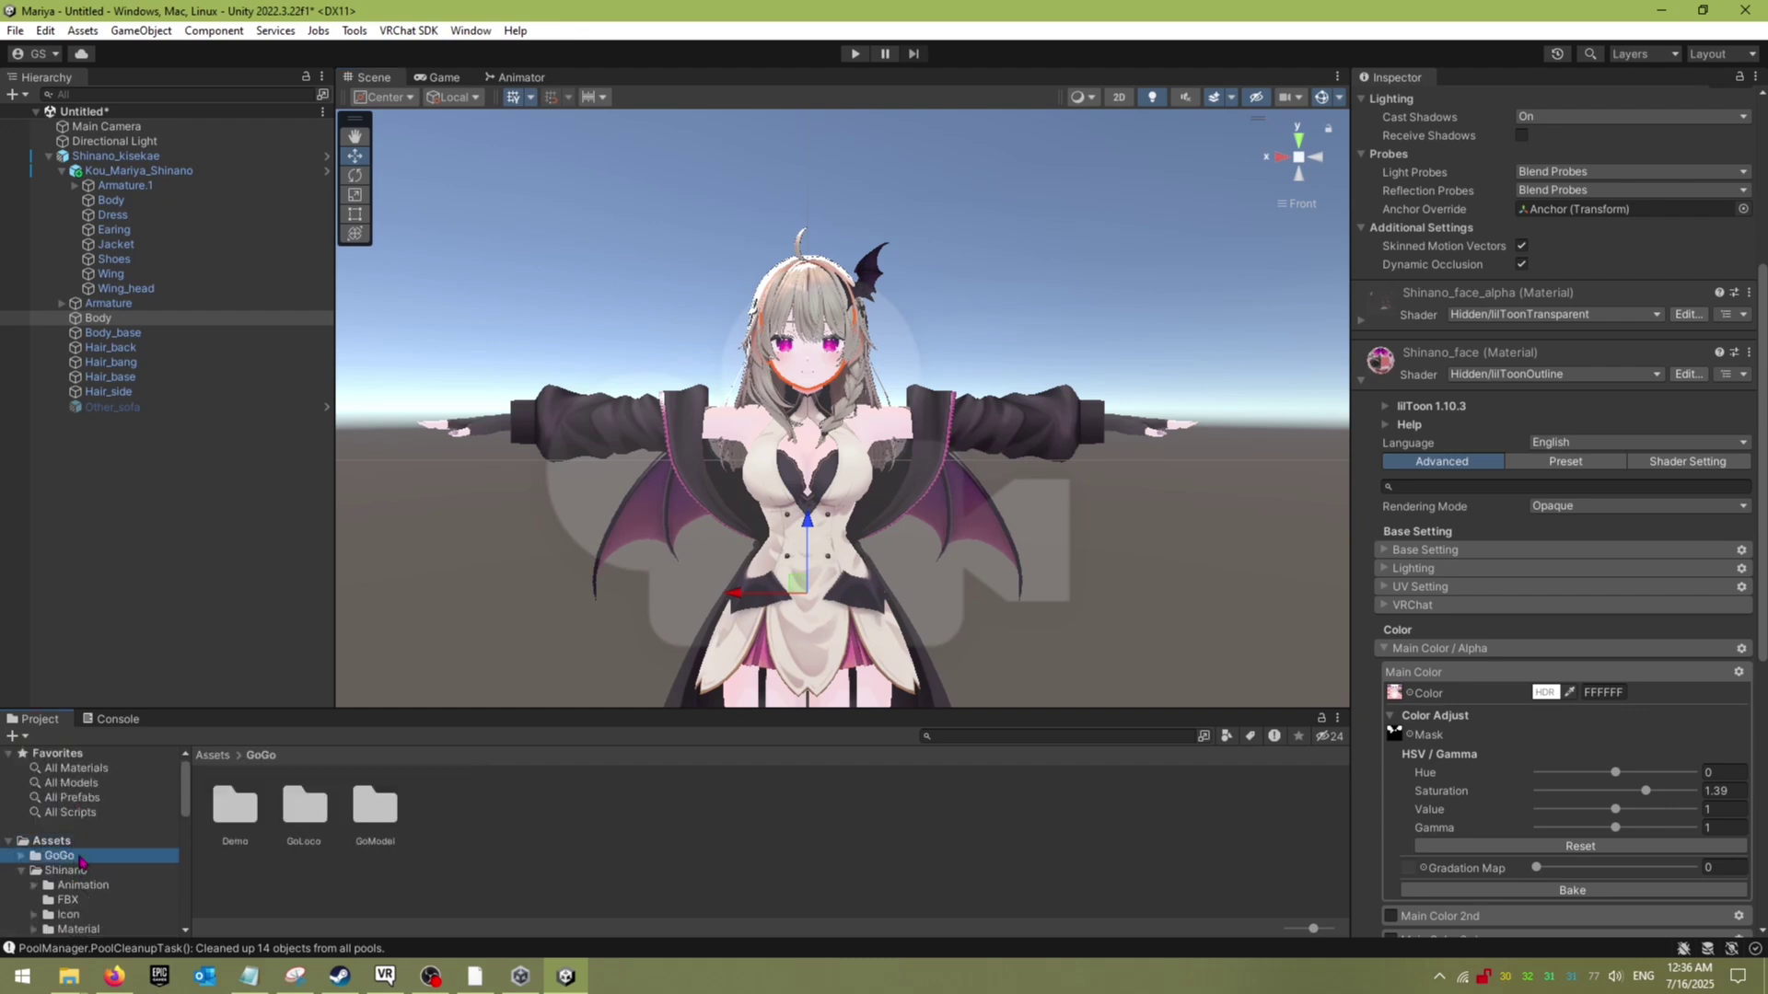
{"action": "left_click", "coordinate": [305, 806]}
{"action": "double_click", "coordinate": [305, 806]}
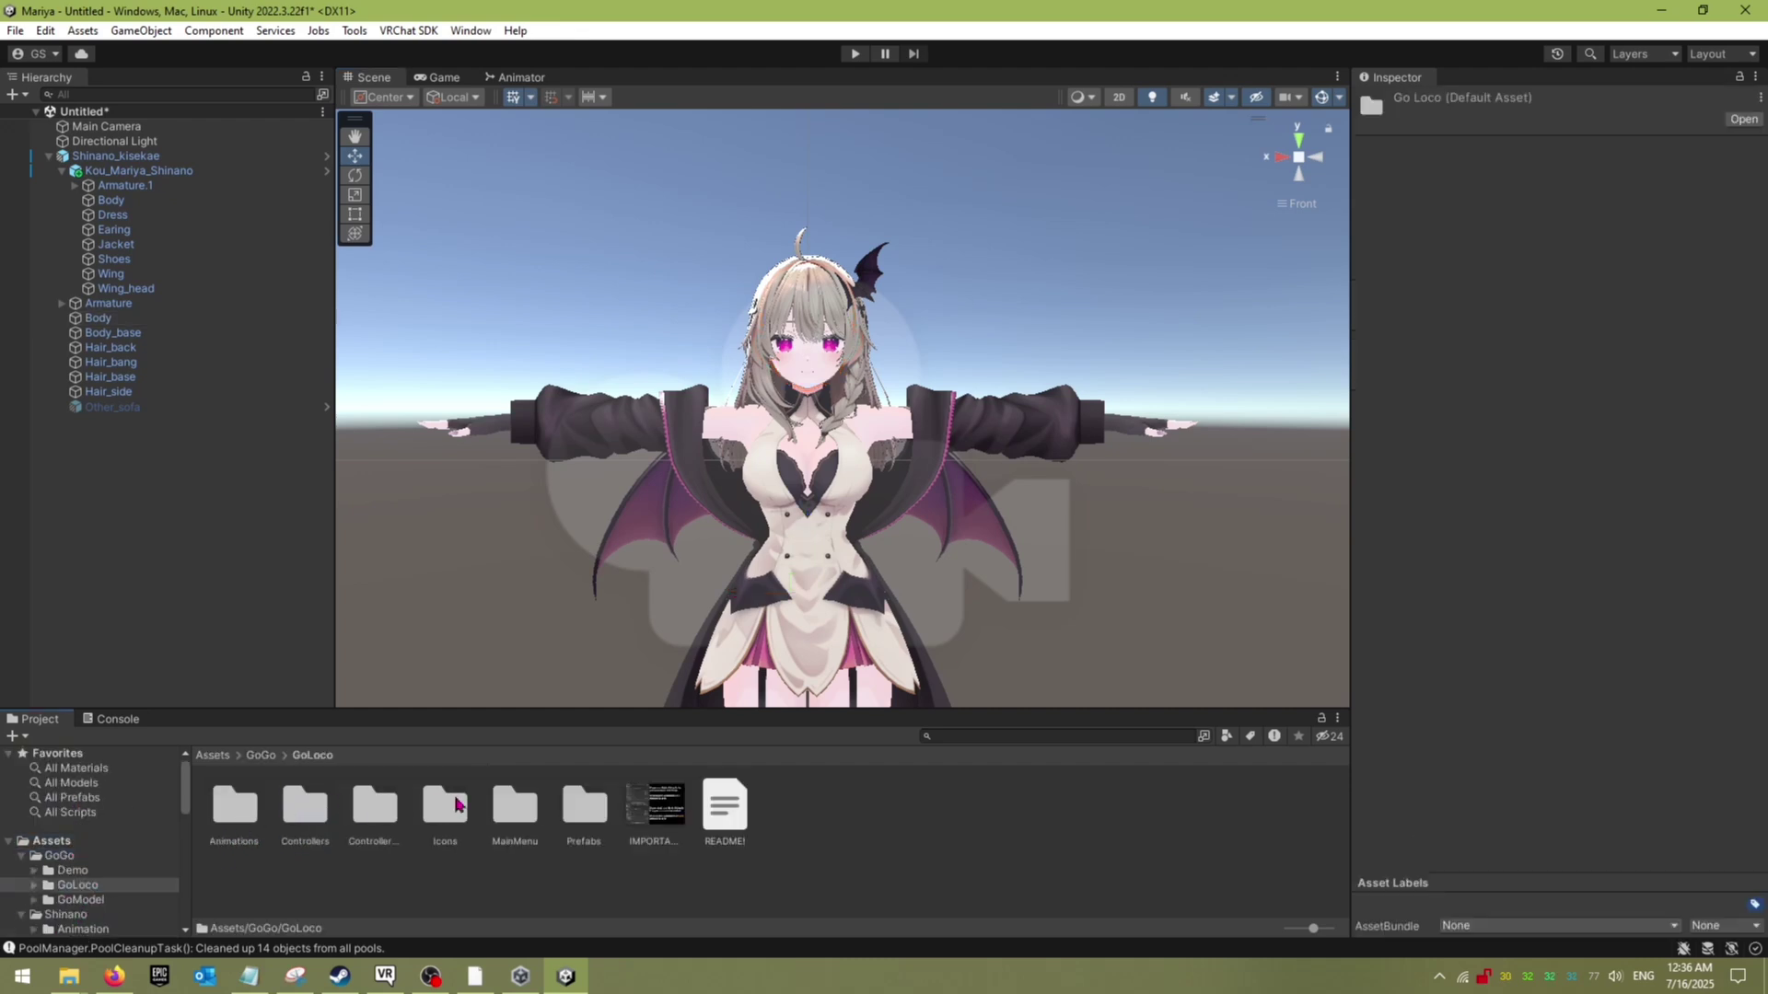
{"action": "double_click", "coordinate": [584, 805]}
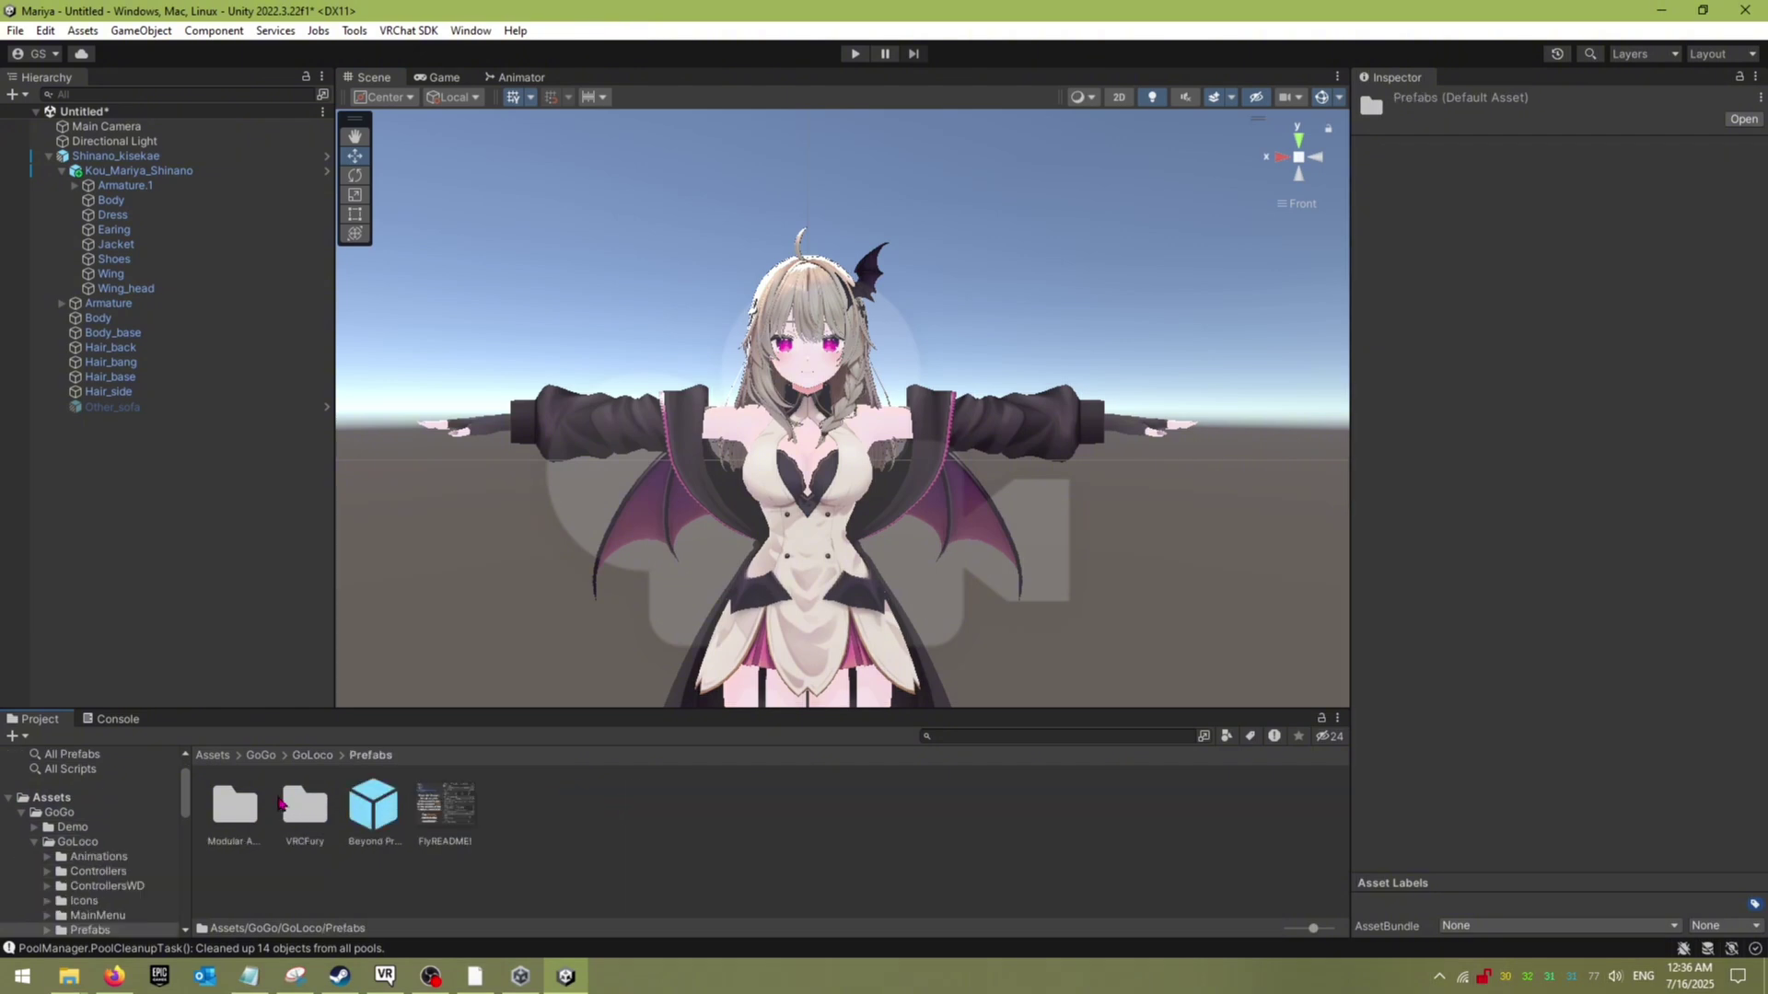
{"action": "double_click", "coordinate": [311, 808]}
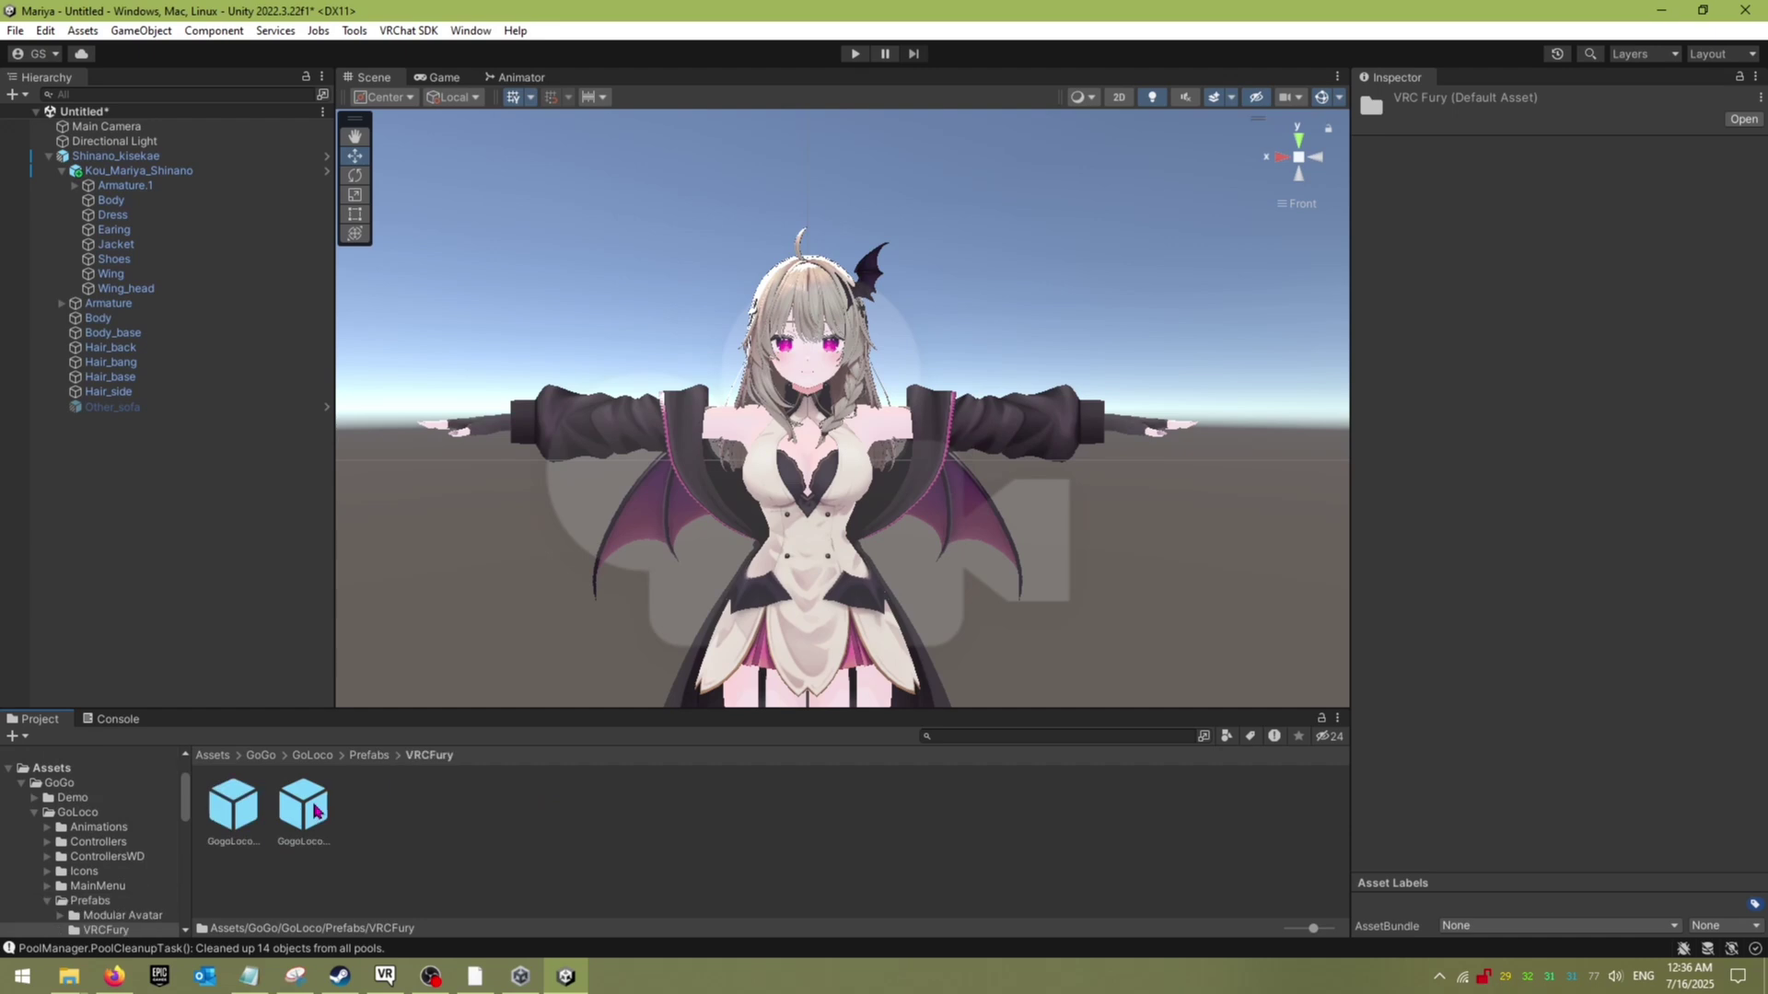
Step: Add the GogoLoco All (VRCFury) prefab as a child of the Shinano_kisekae avatar
{"action": "left_click", "coordinate": [244, 810]}
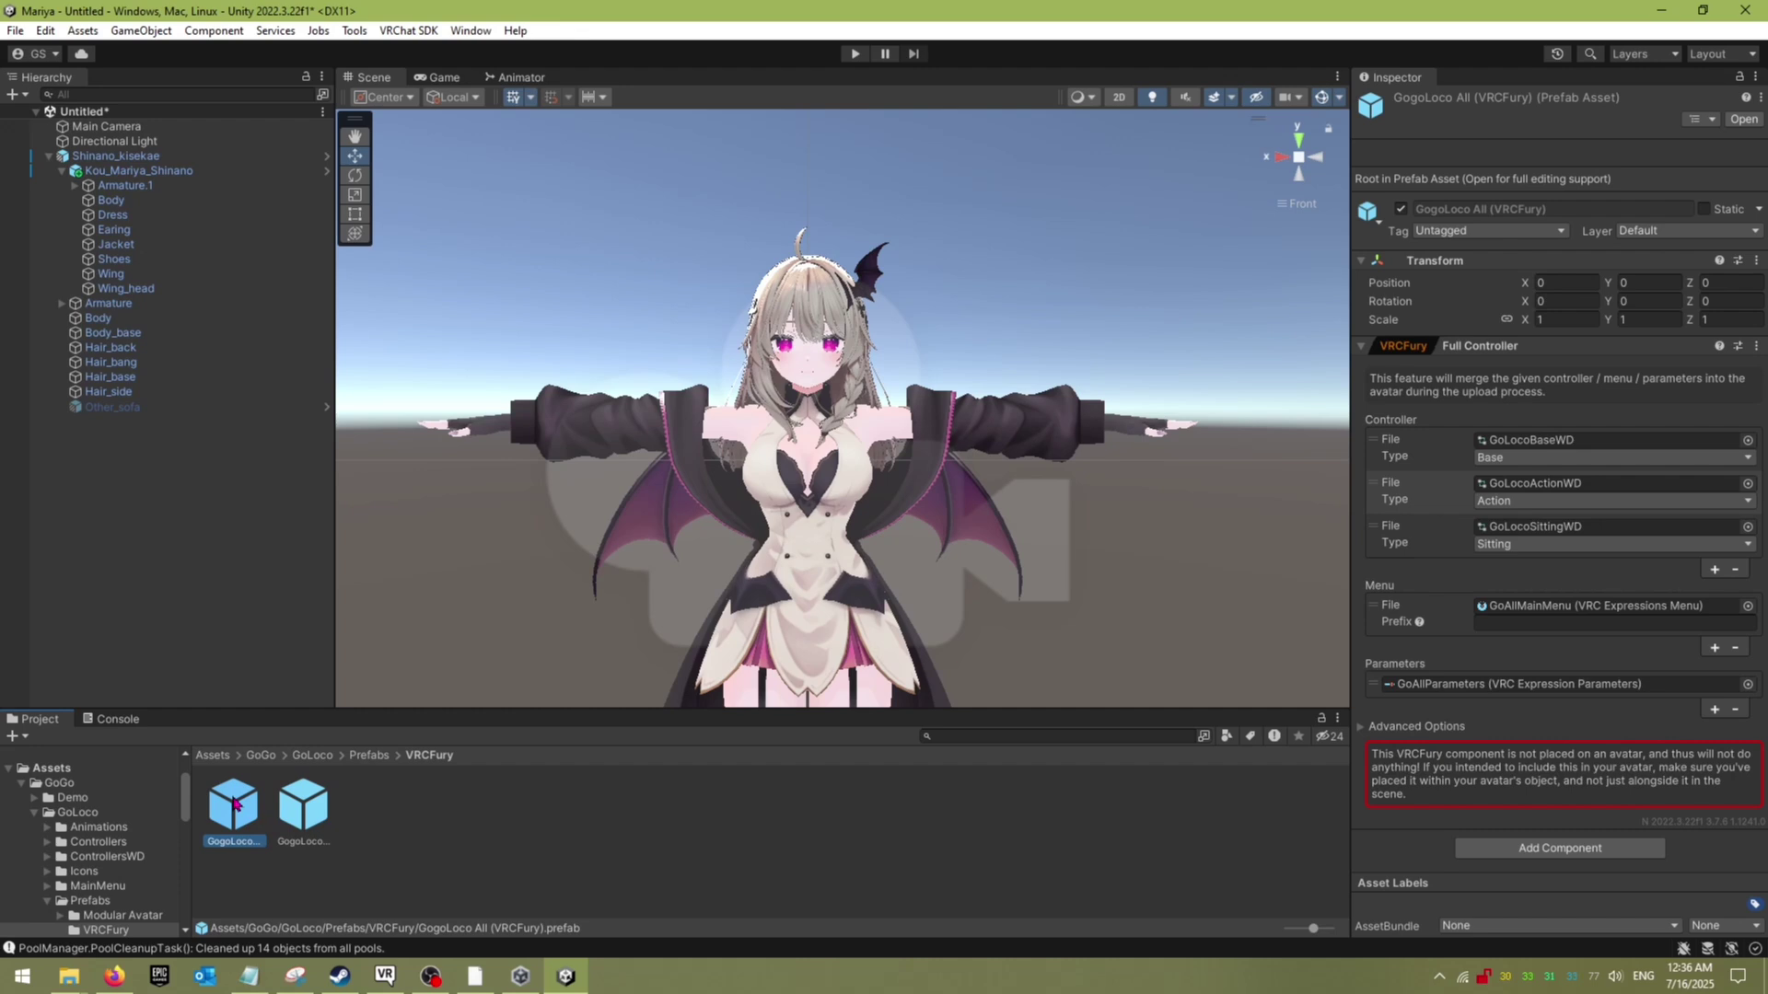
{"action": "left_click_drag", "start_coordinate": [235, 804], "coordinate": [119, 162]}
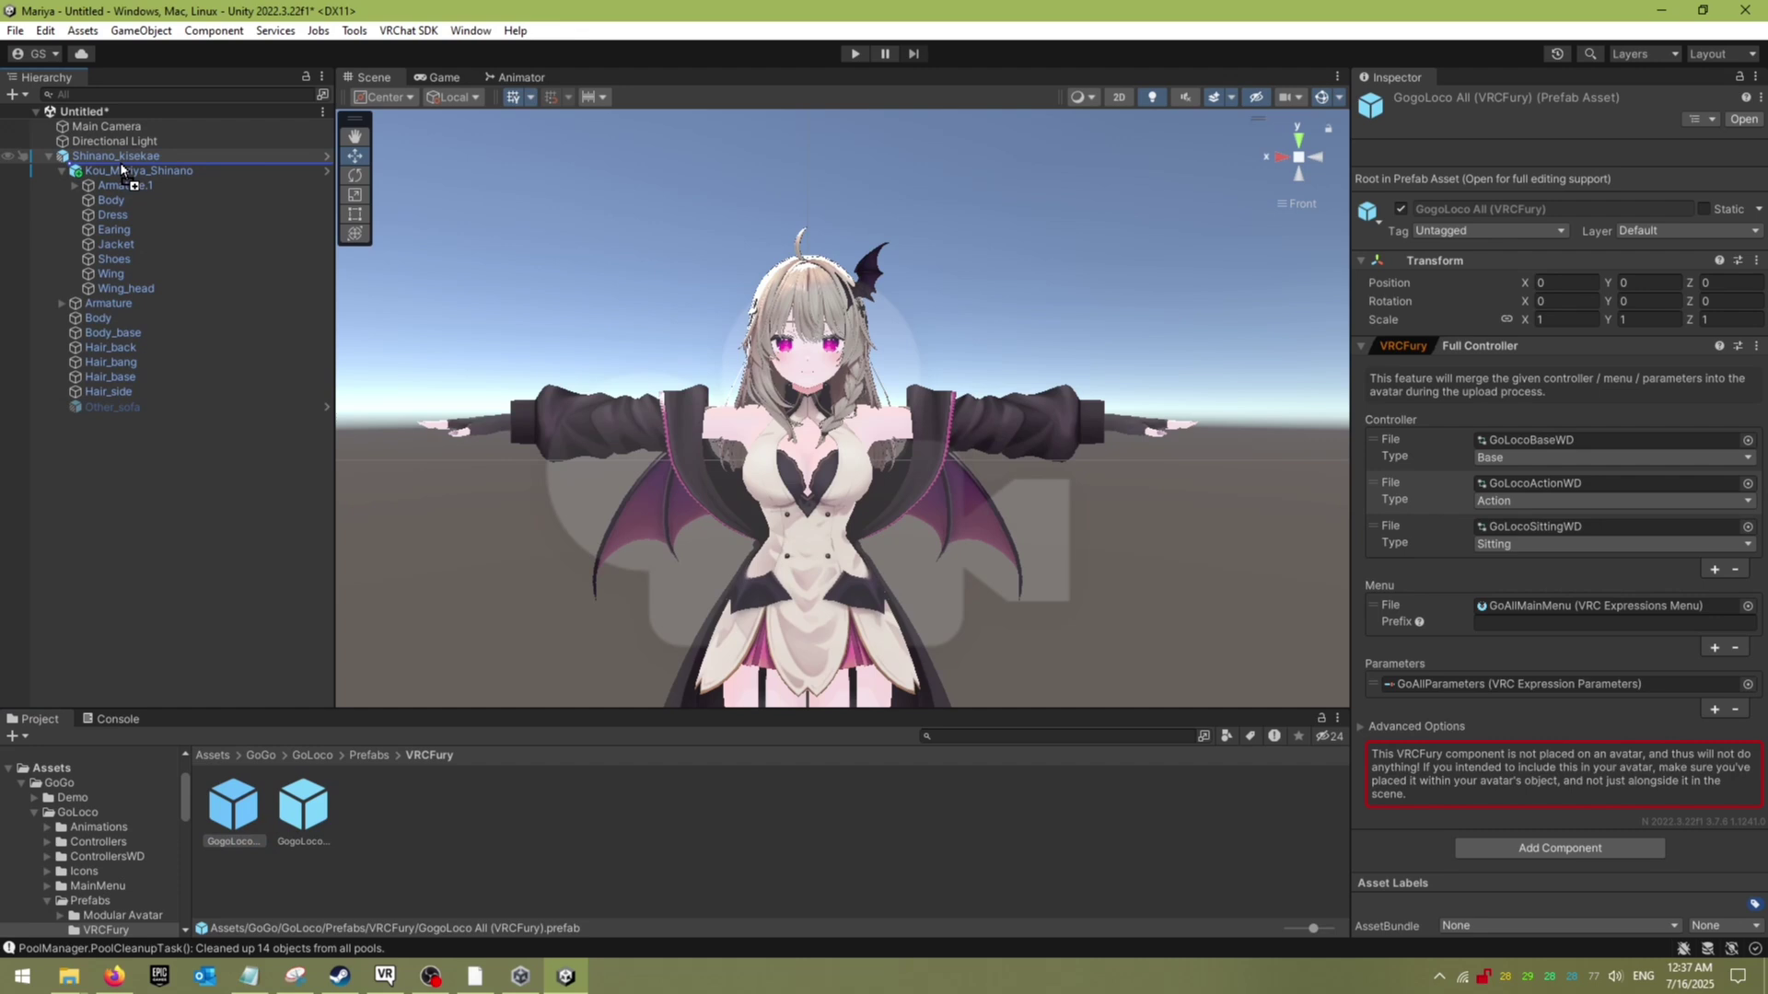
{"action": "left_click_drag", "start_coordinate": [120, 162], "coordinate": [120, 162]}
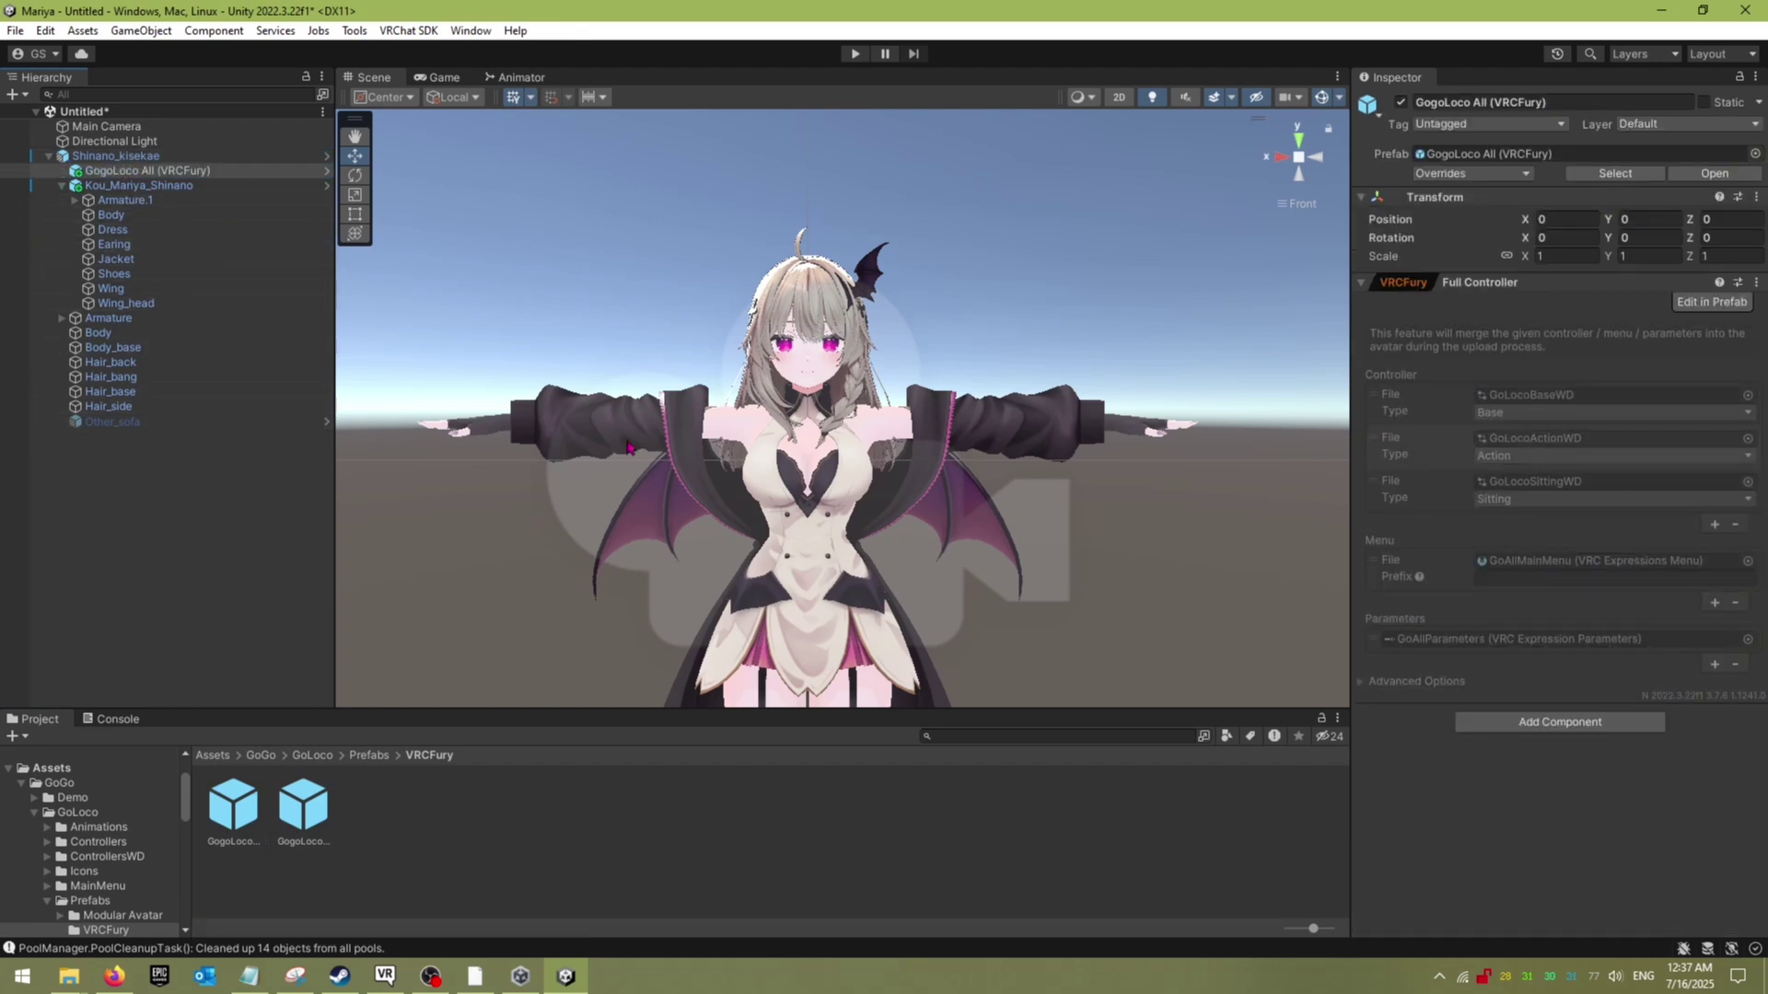
Step: Open the VRChat SDK control panel and sign in with the account's username and password
{"action": "middle_click_drag", "start_coordinate": [847, 543], "coordinate": [793, 458]}
{"action": "middle_click_drag", "start_coordinate": [712, 393], "coordinate": [727, 419]}
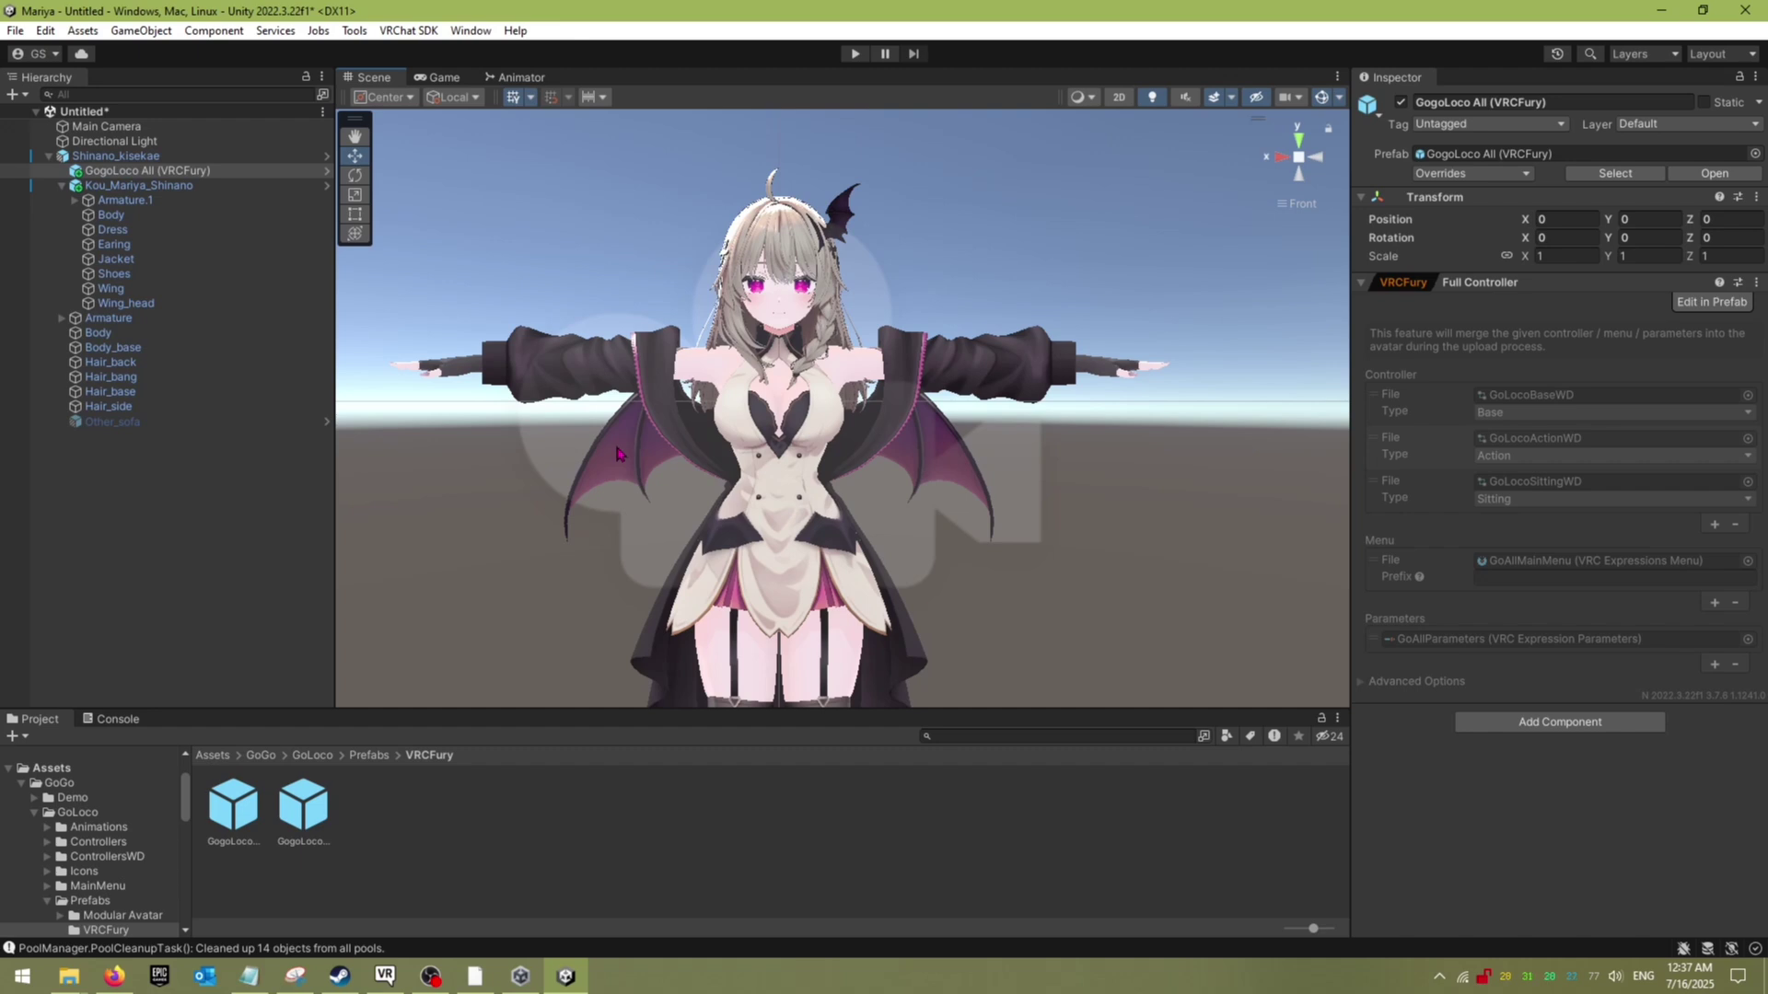
{"action": "left_click", "coordinate": [419, 31]}
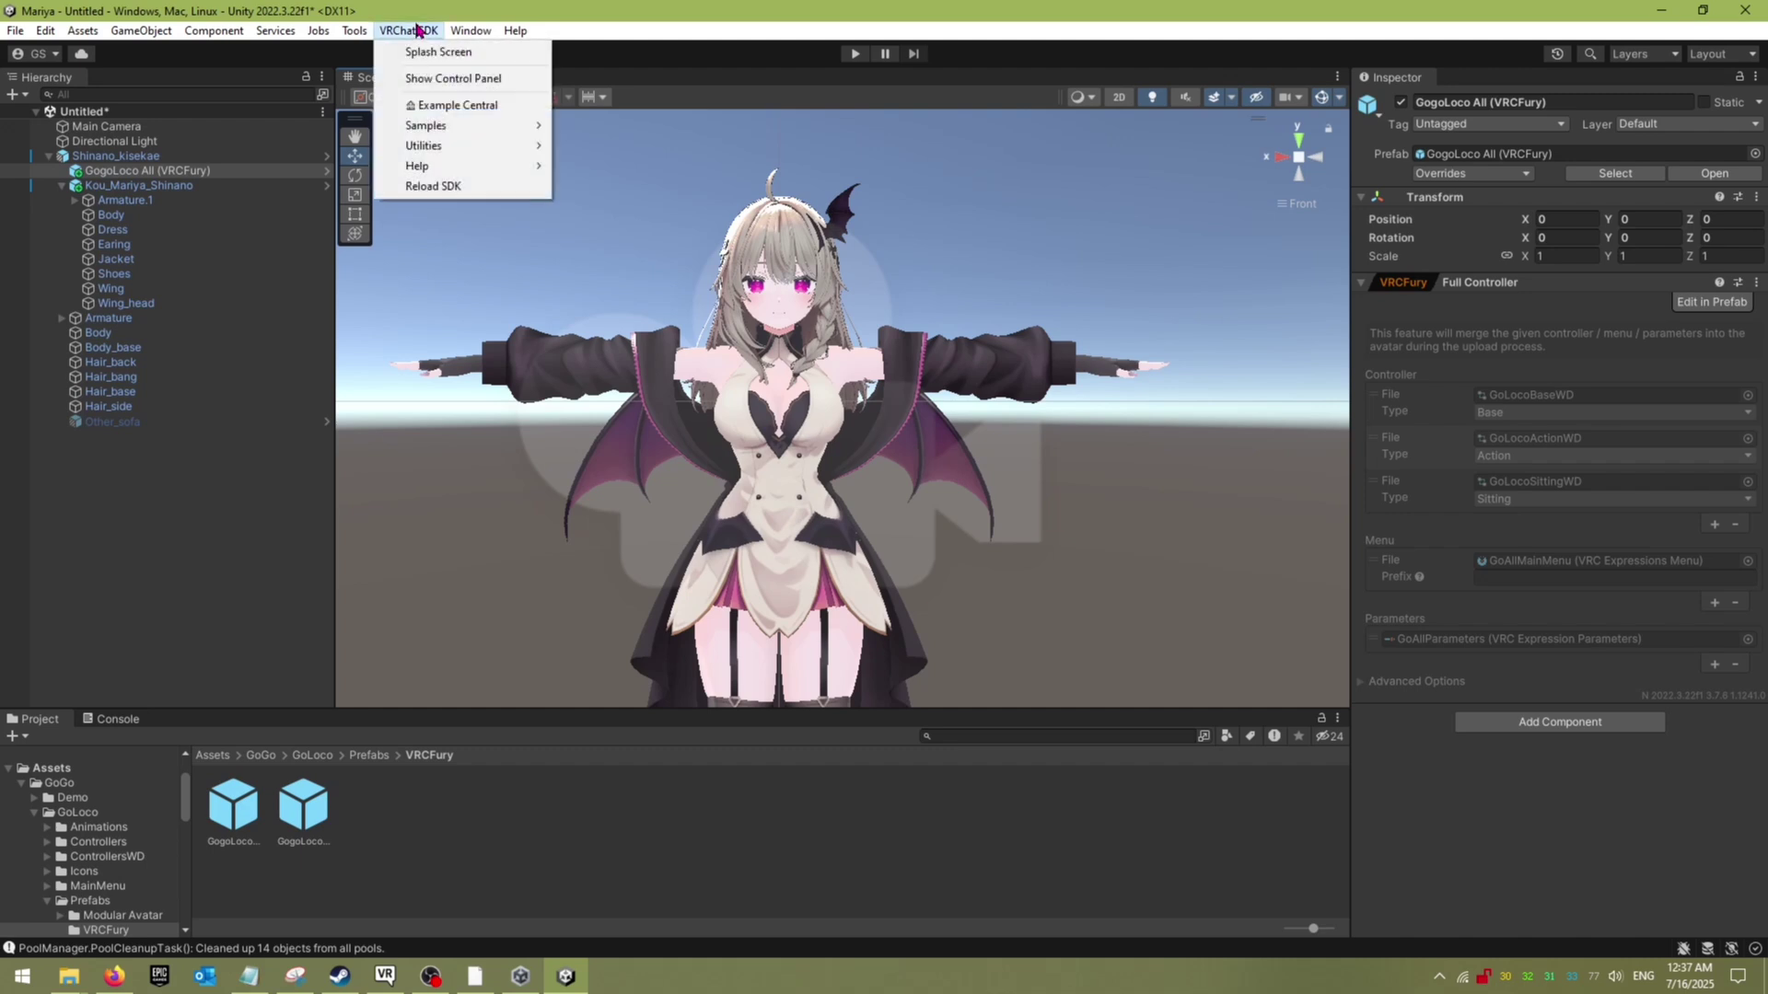
{"action": "left_click", "coordinate": [460, 79]}
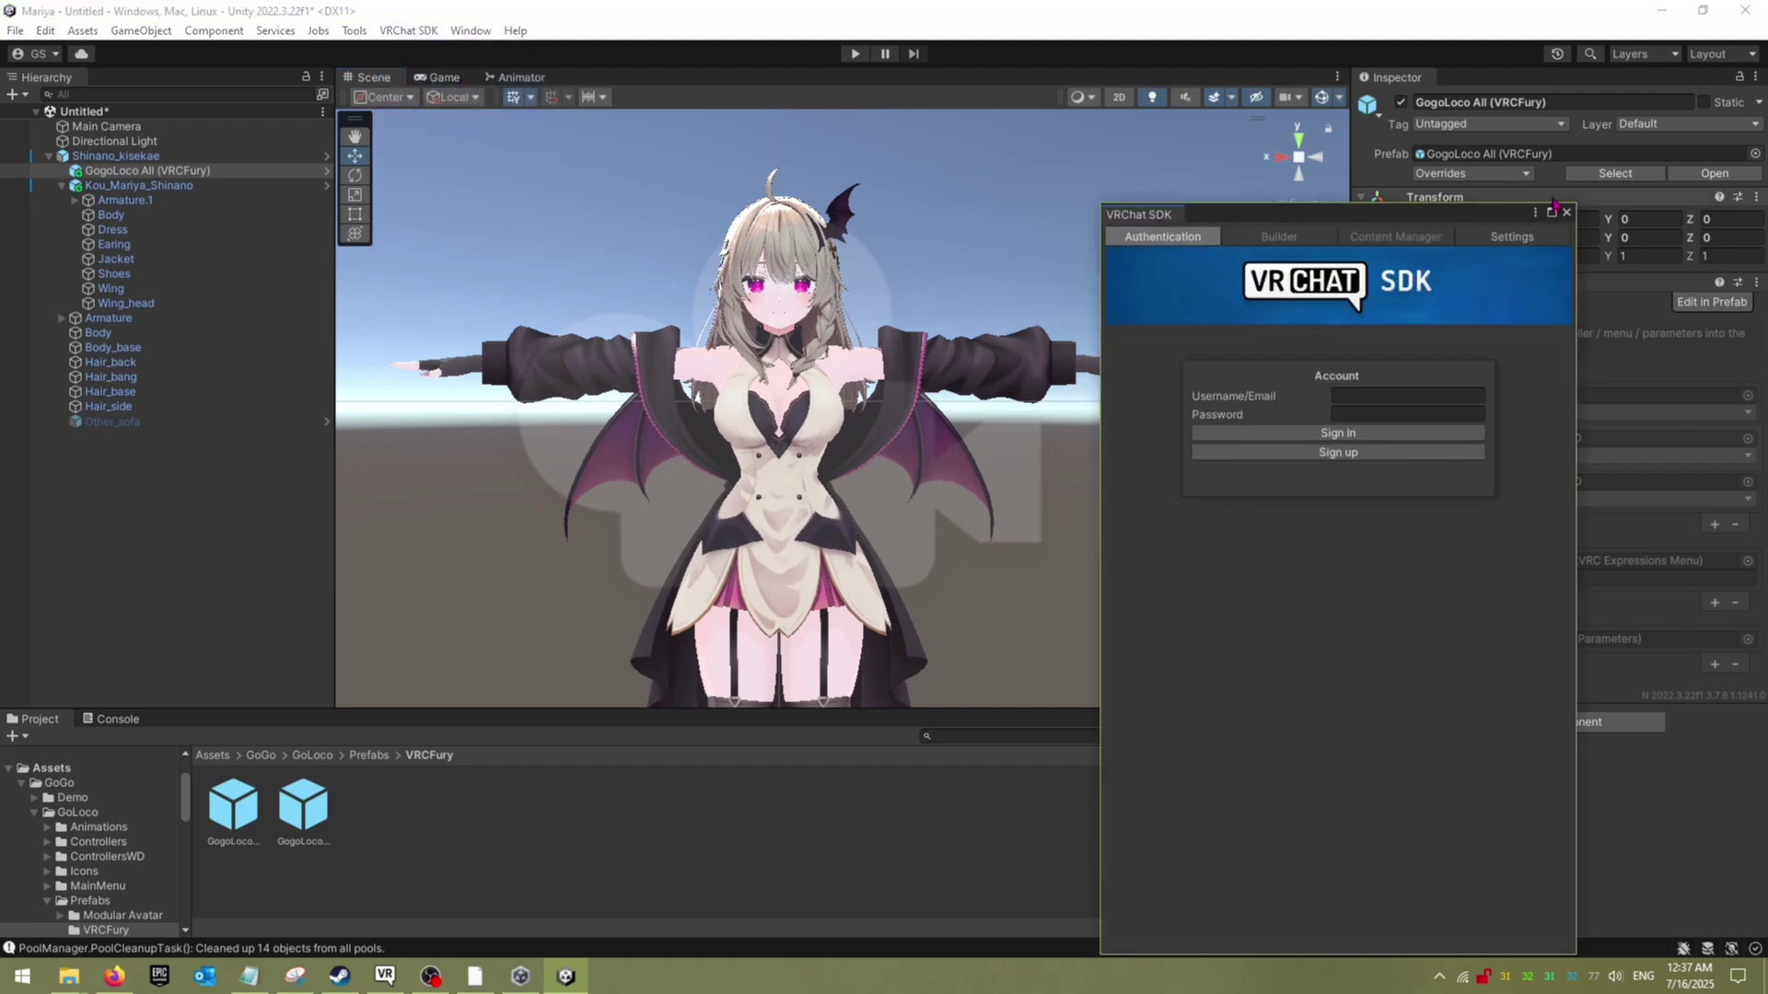
{"action": "left_click", "coordinate": [1566, 213]}
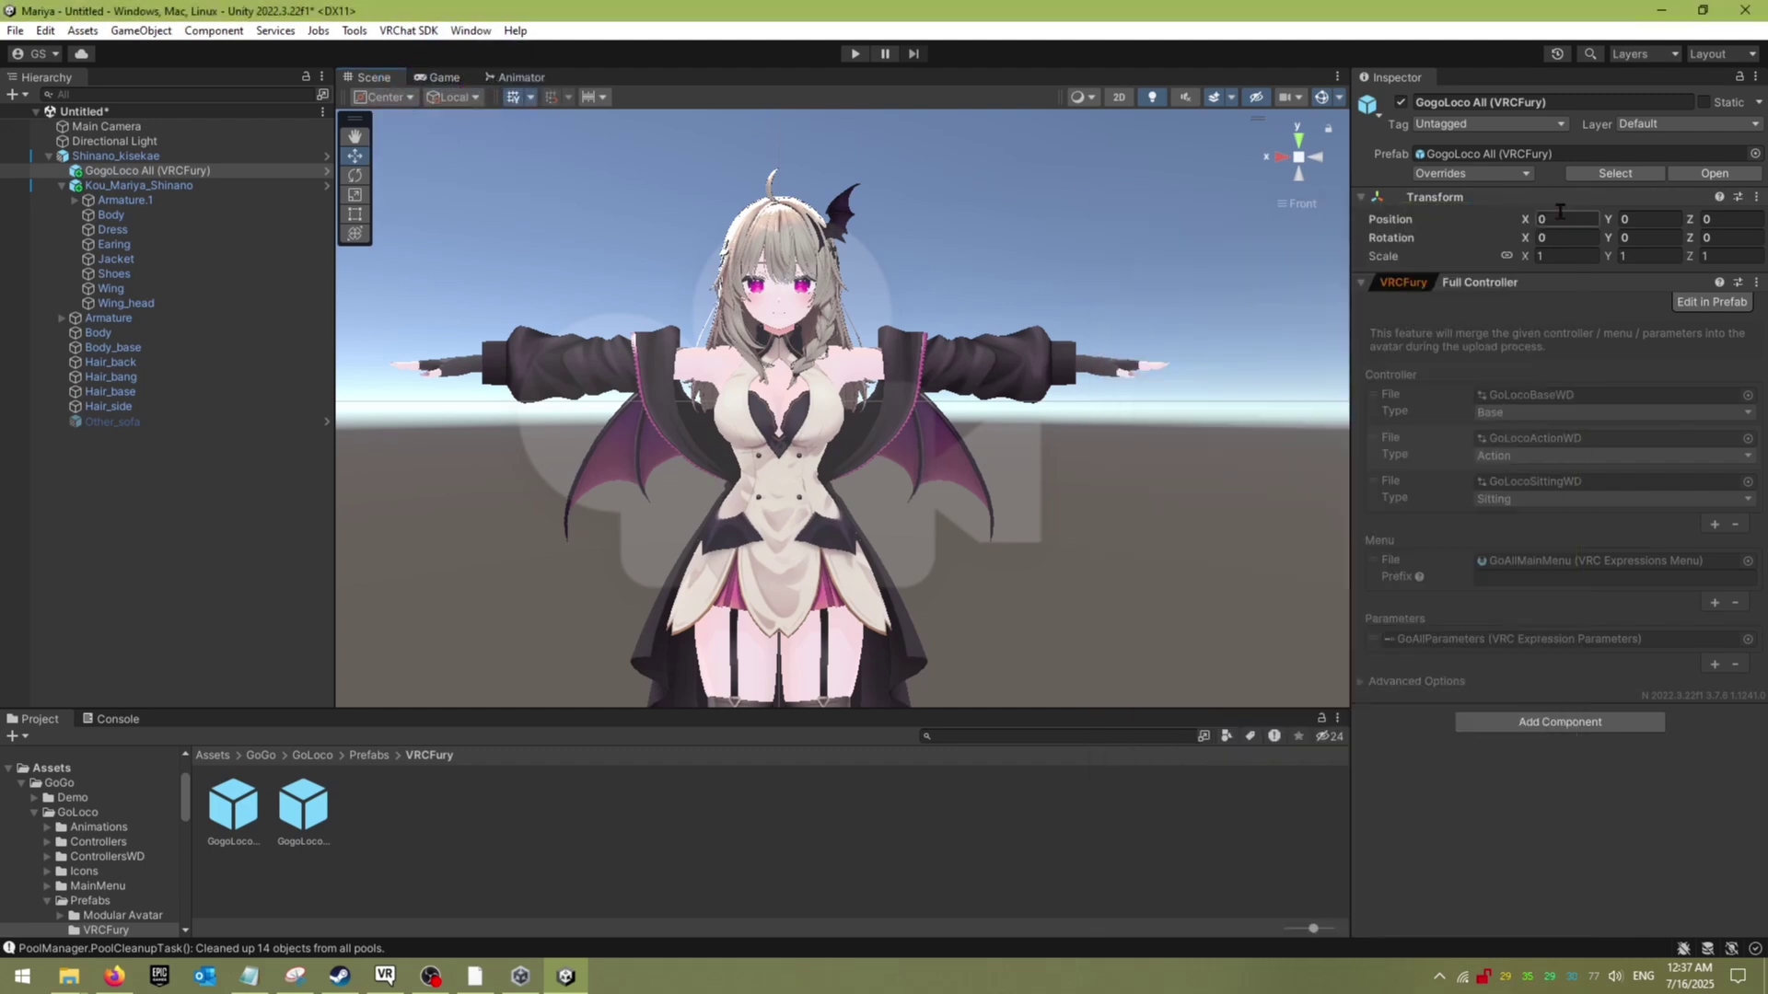
{"action": "left_click", "coordinate": [412, 30]}
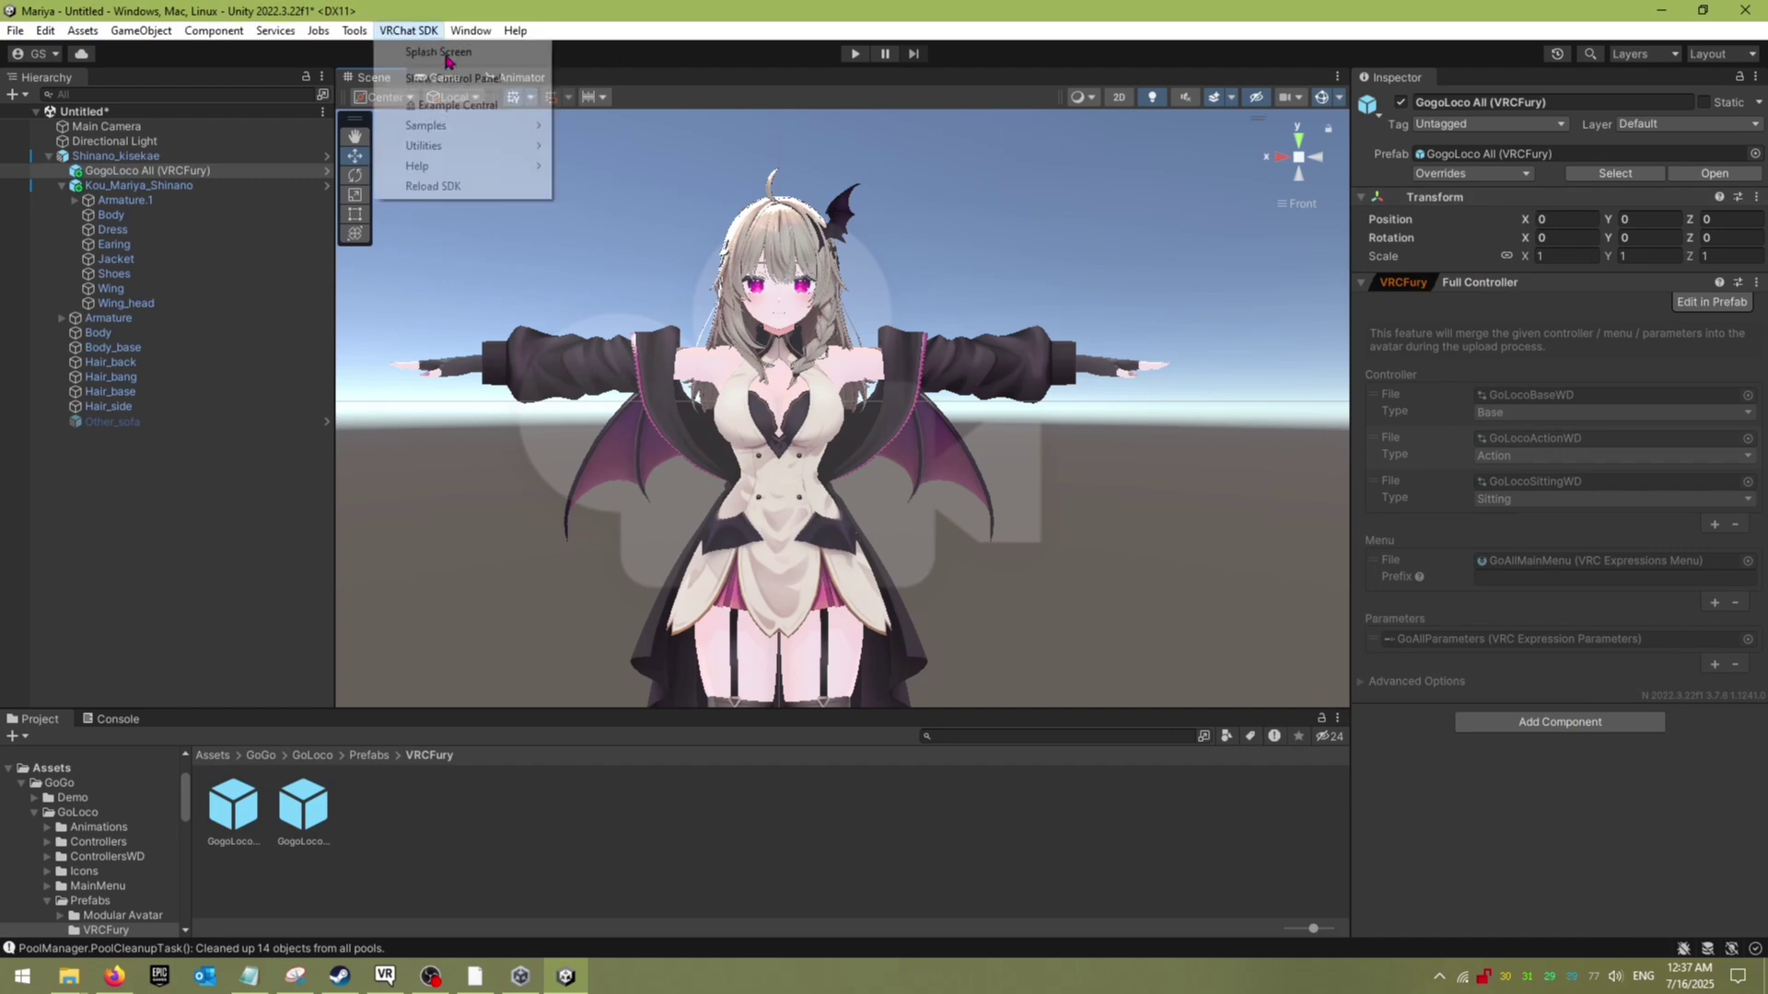
{"action": "left_click", "coordinate": [494, 83]}
{"action": "left_click", "coordinate": [1373, 394]}
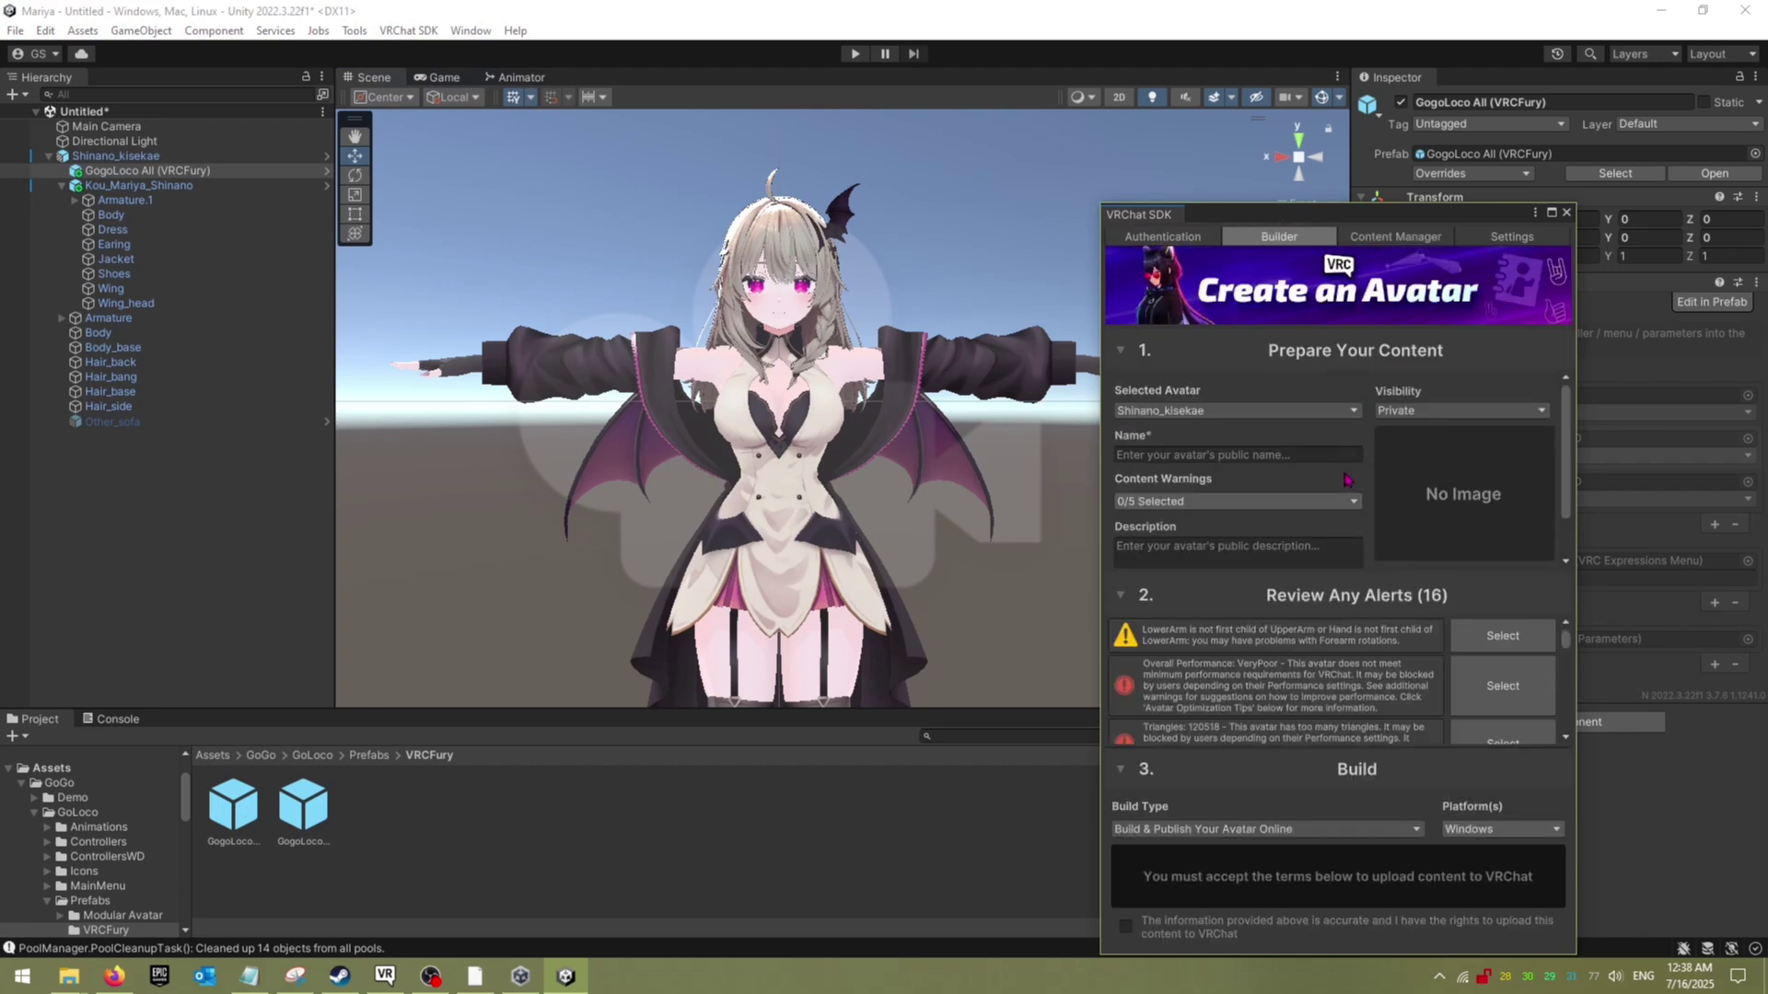
Step: Name the Shinano_kisekae avatar KouMariya and describe it as "kou mariya avatar"
{"action": "left_click", "coordinate": [1312, 454]}
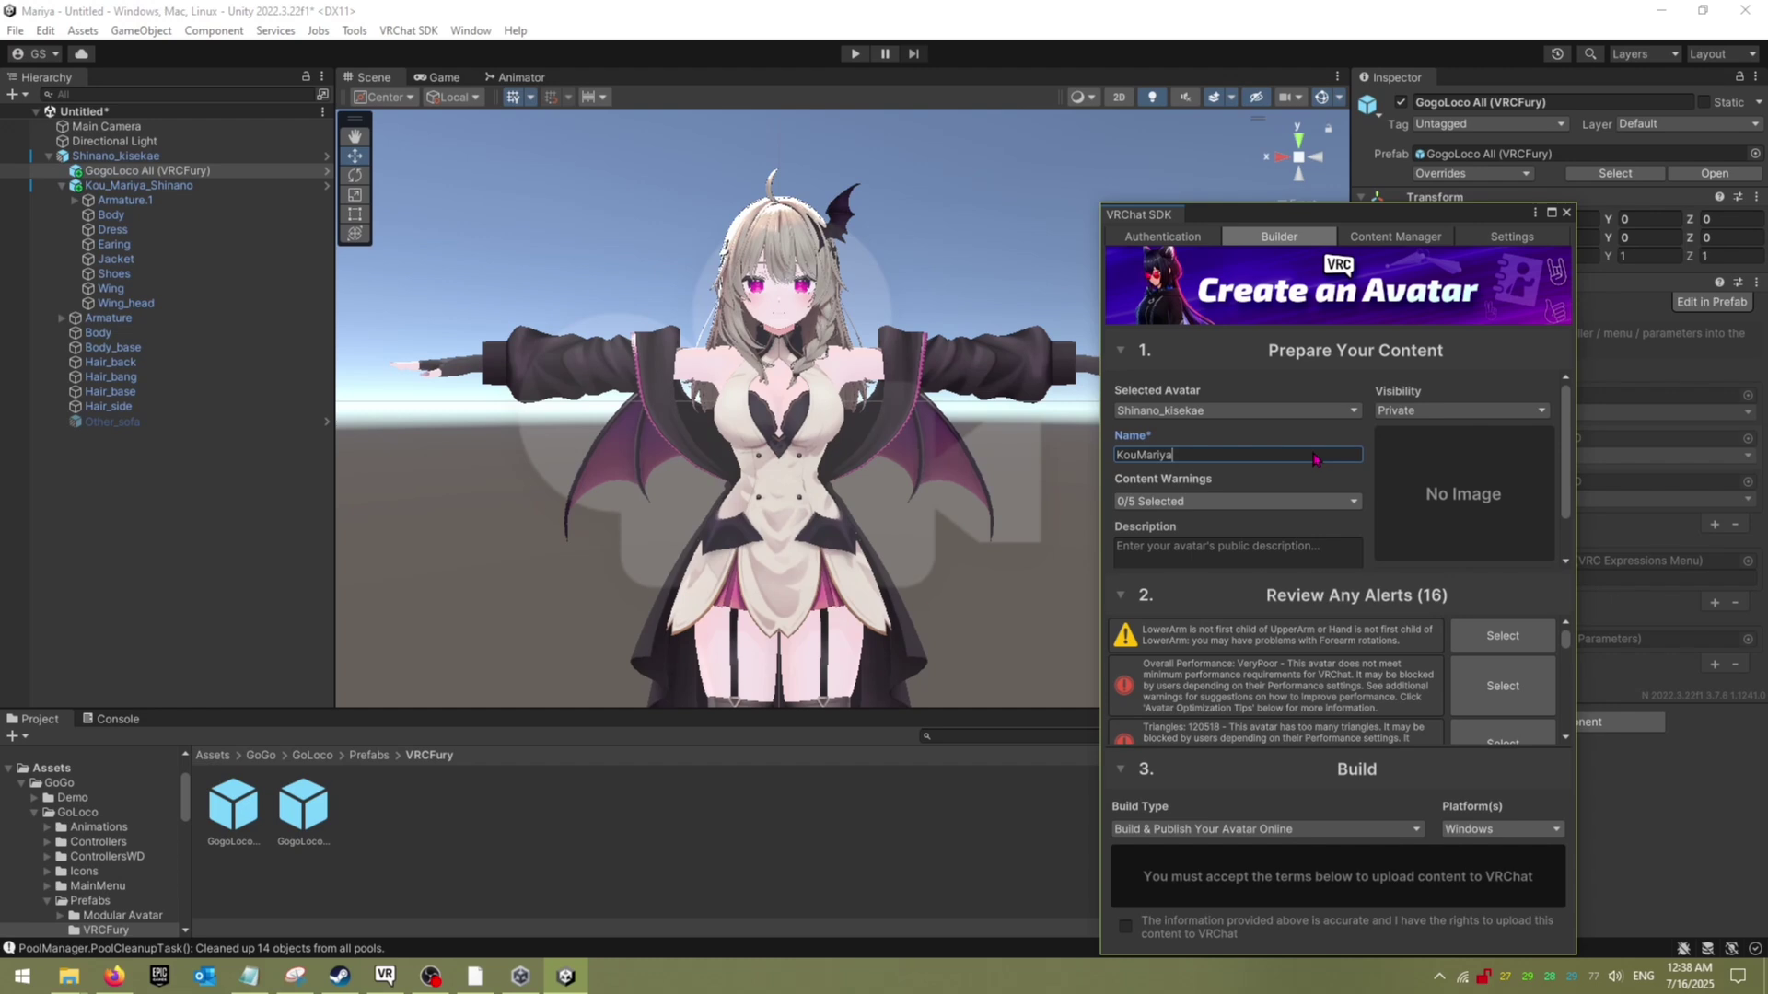
{"action": "left_click", "coordinate": [1269, 545]}
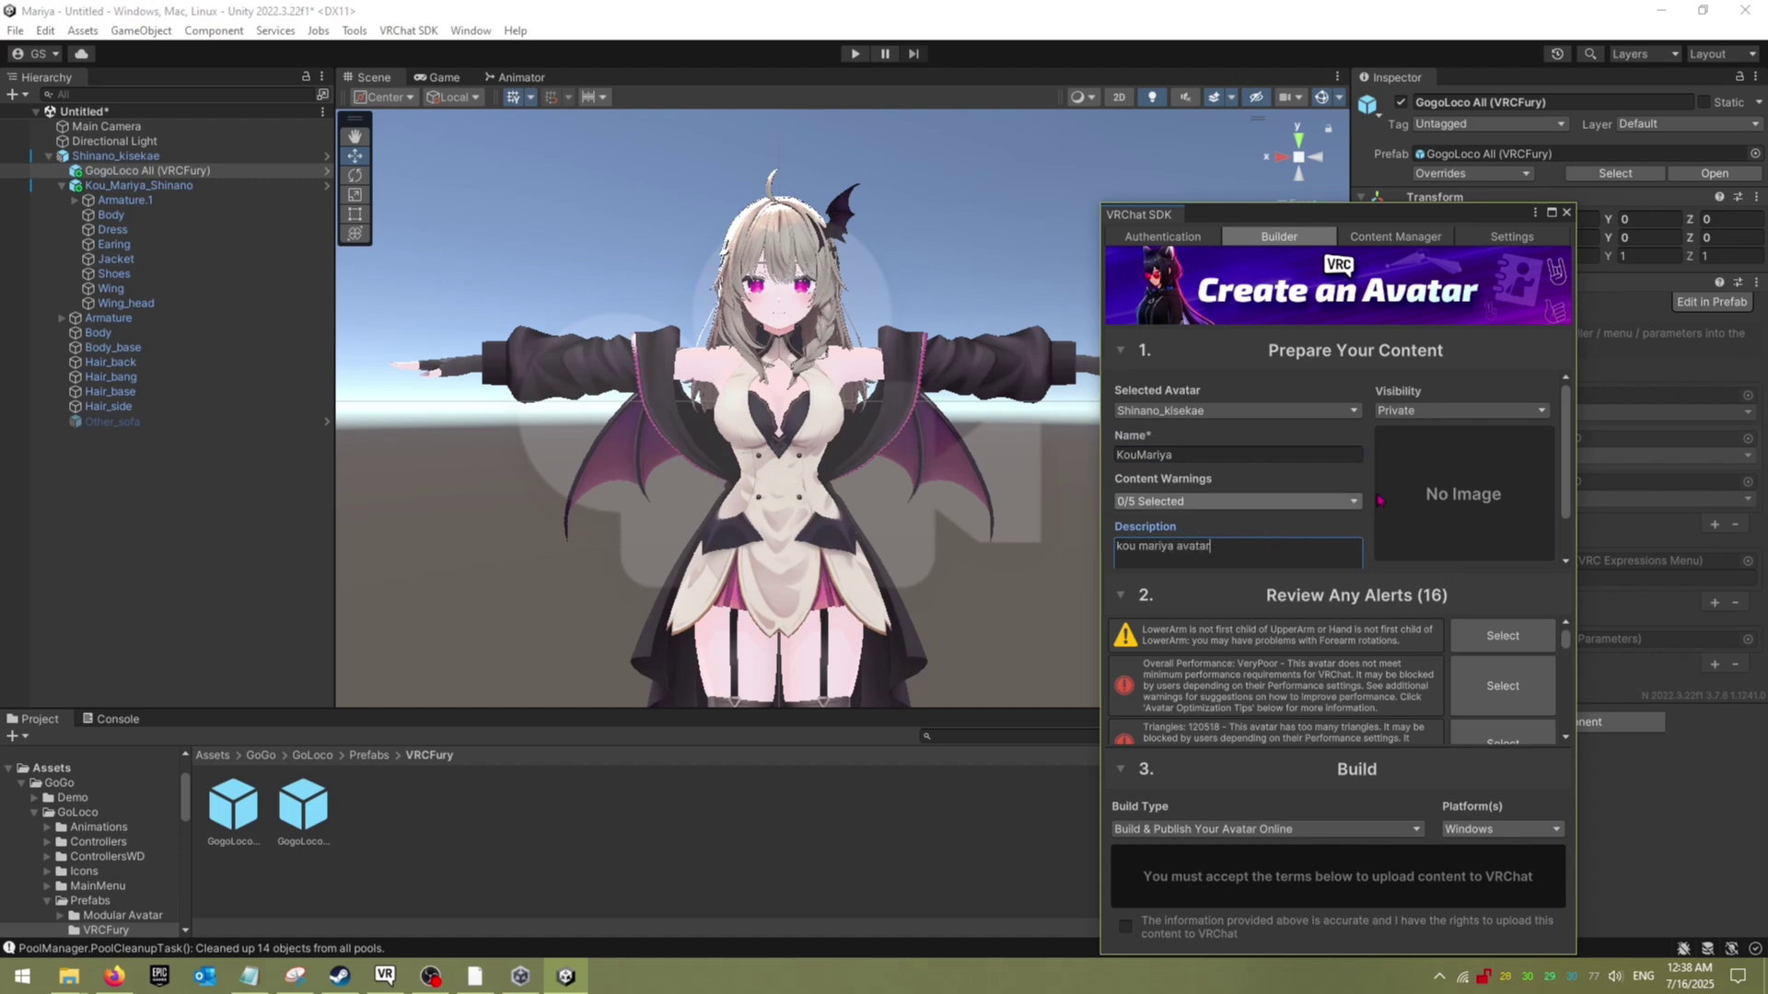
Step: Capture an in-scene thumbnail framed as a close-up of the avatar's head and shoulders
{"action": "scroll", "coordinate": [1411, 490], "scroll_direction": "down", "scroll_amount": 1}
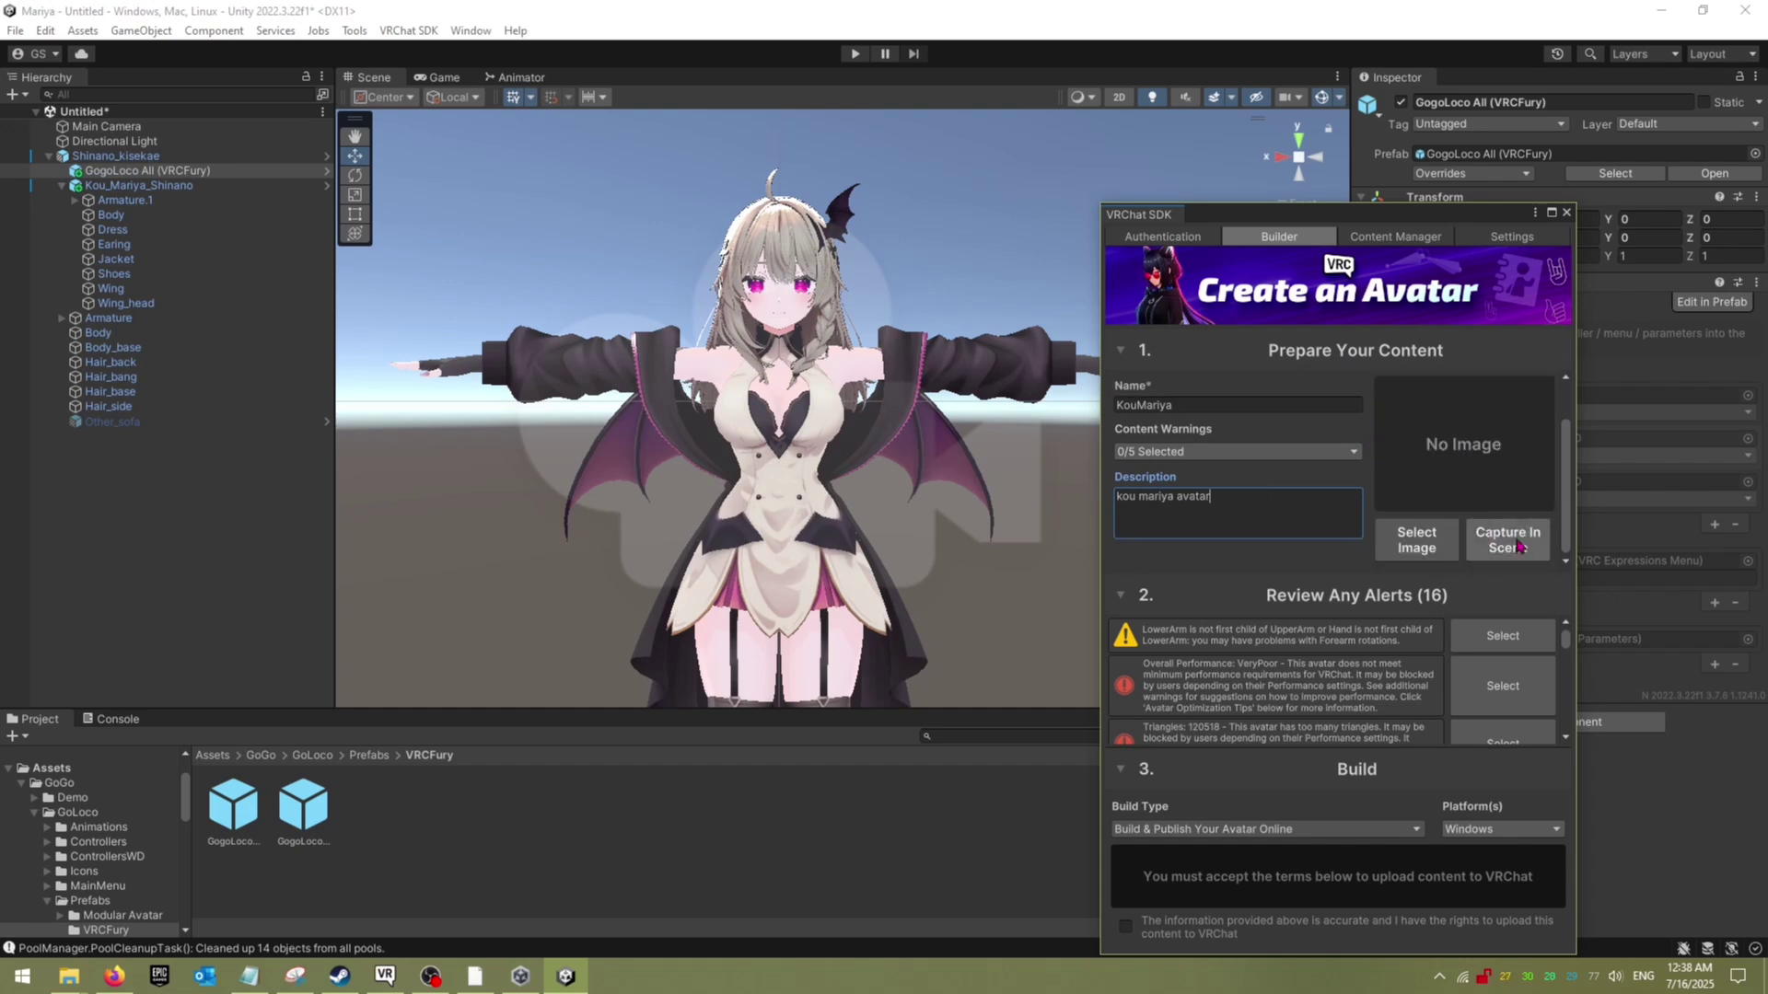
{"action": "left_click", "coordinate": [1519, 538]}
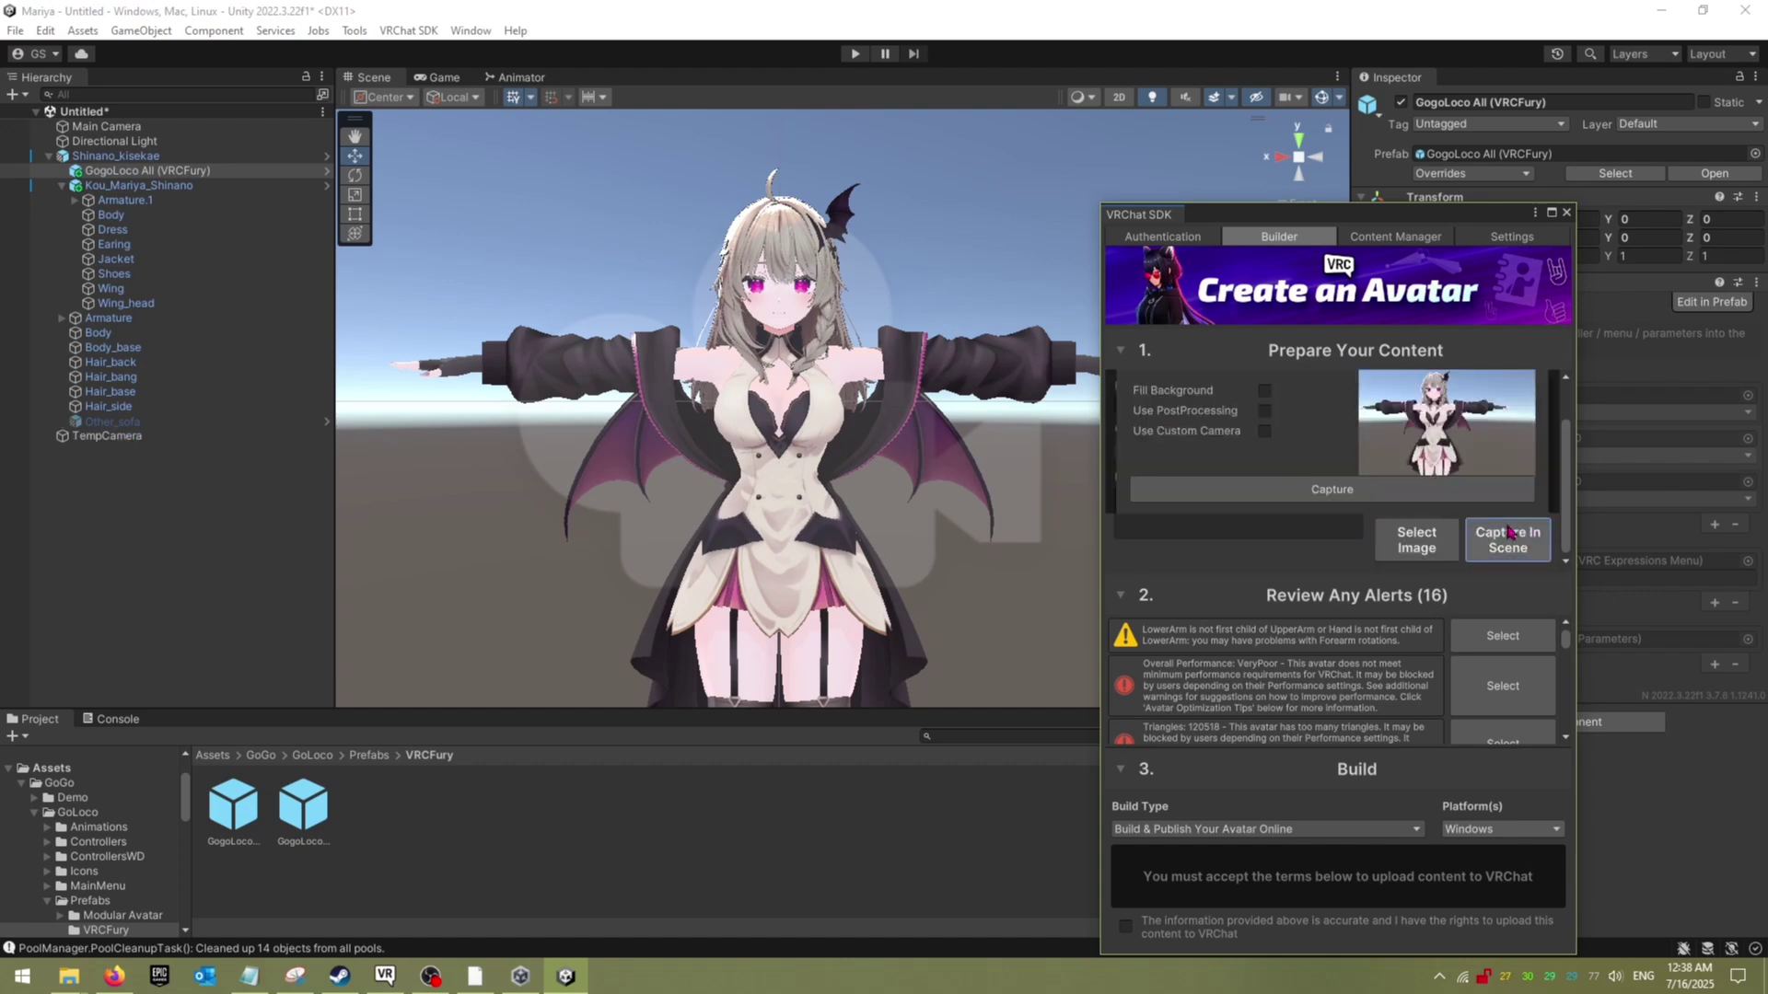
{"action": "scroll", "coordinate": [809, 268], "scroll_direction": "up", "scroll_amount": 4}
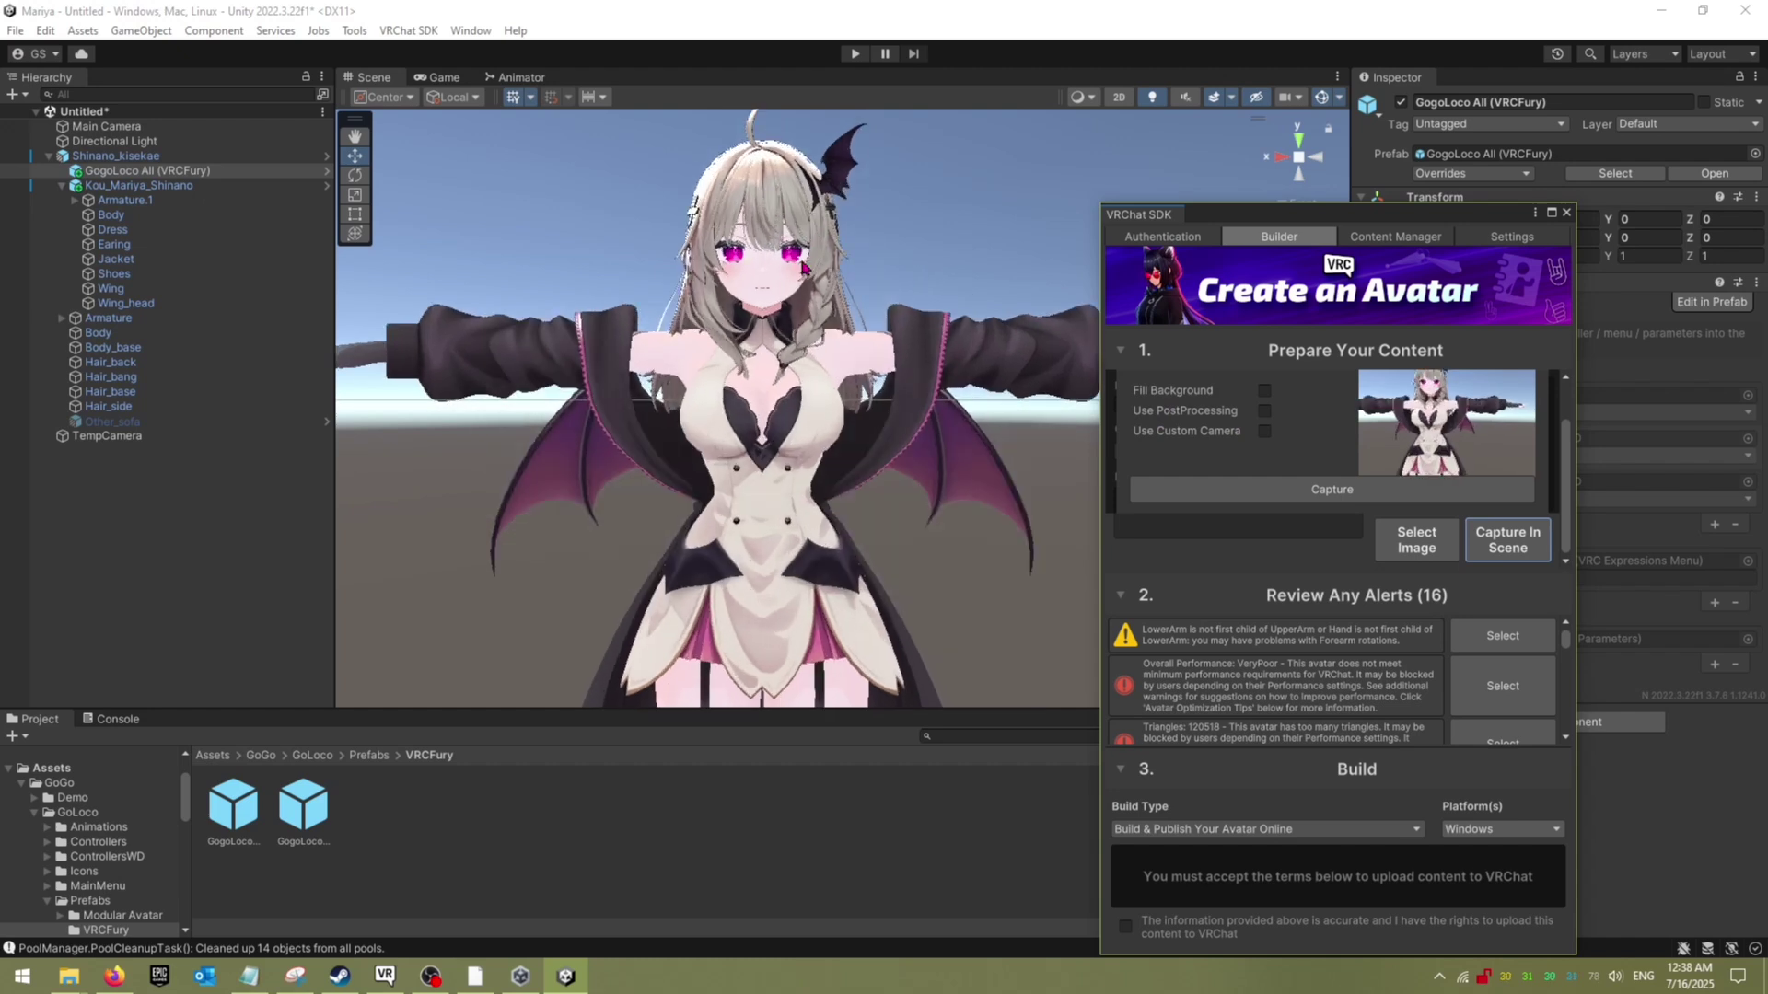
{"action": "middle_click_drag", "start_coordinate": [809, 267], "coordinate": [894, 376]}
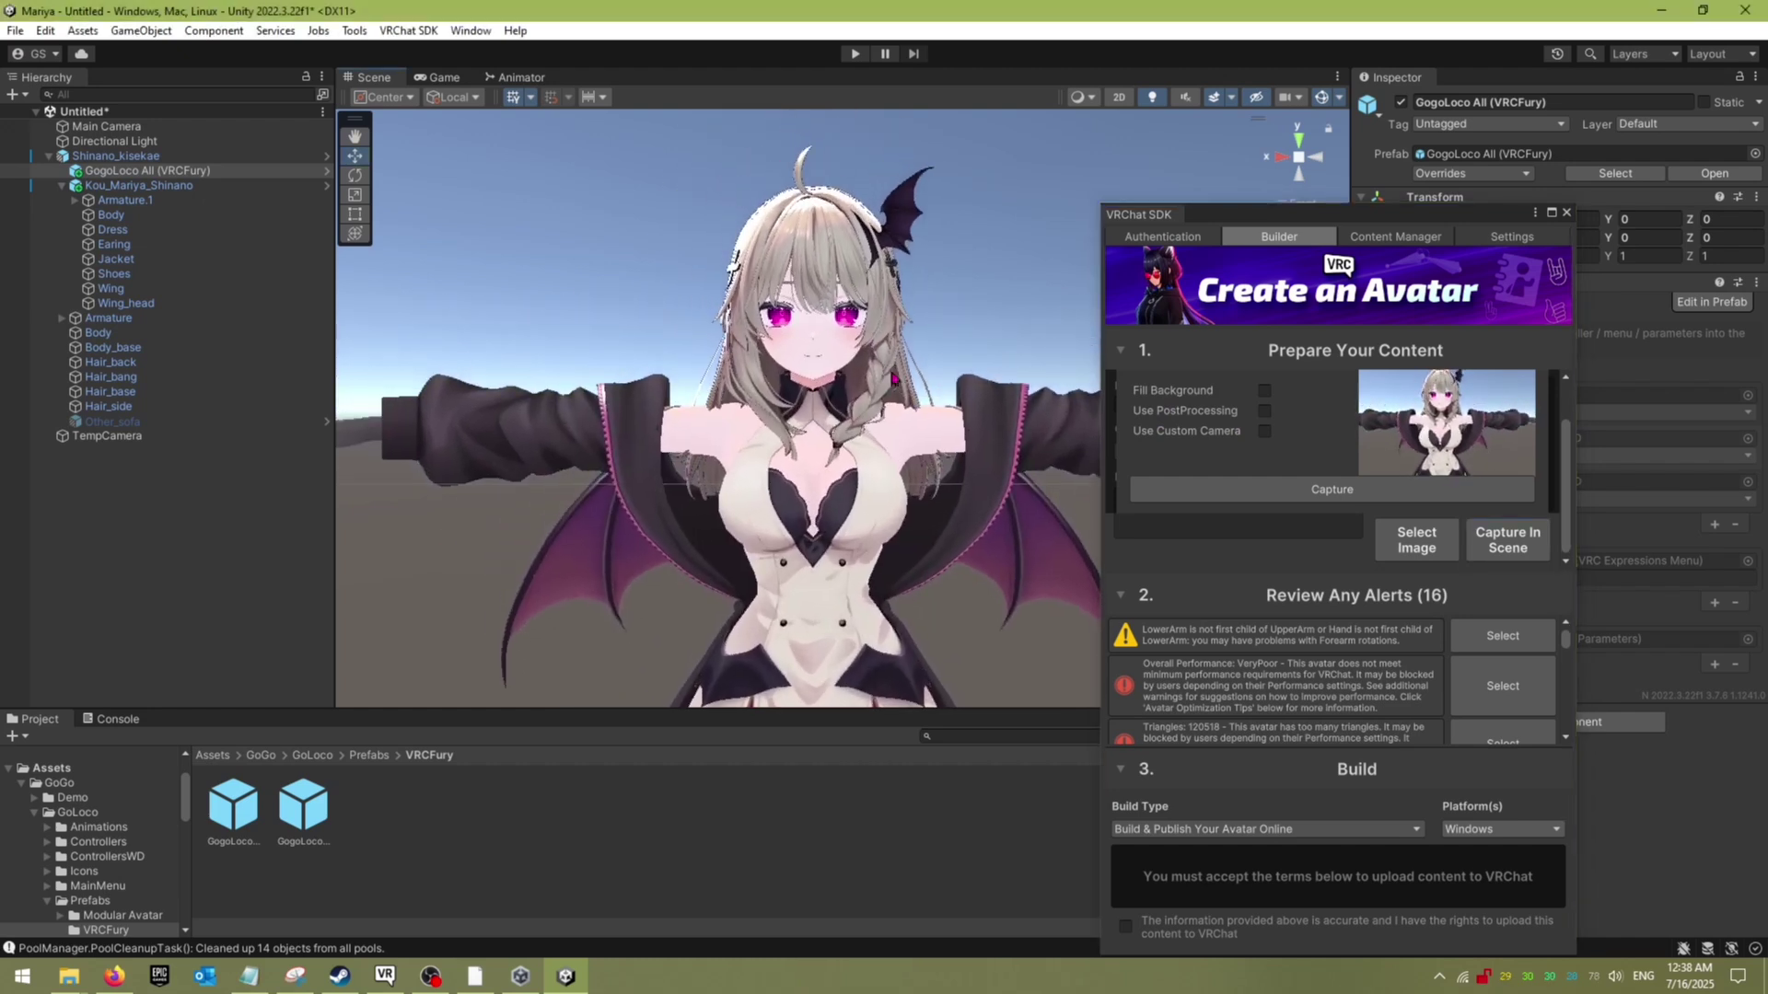
{"action": "middle_click_drag", "start_coordinate": [801, 310], "coordinate": [898, 400]}
{"action": "scroll", "coordinate": [780, 360], "scroll_direction": "up", "scroll_amount": 5}
{"action": "scroll", "coordinate": [898, 400], "scroll_direction": "up", "scroll_amount": 2}
{"action": "scroll", "coordinate": [811, 414], "scroll_direction": "up", "scroll_amount": 1}
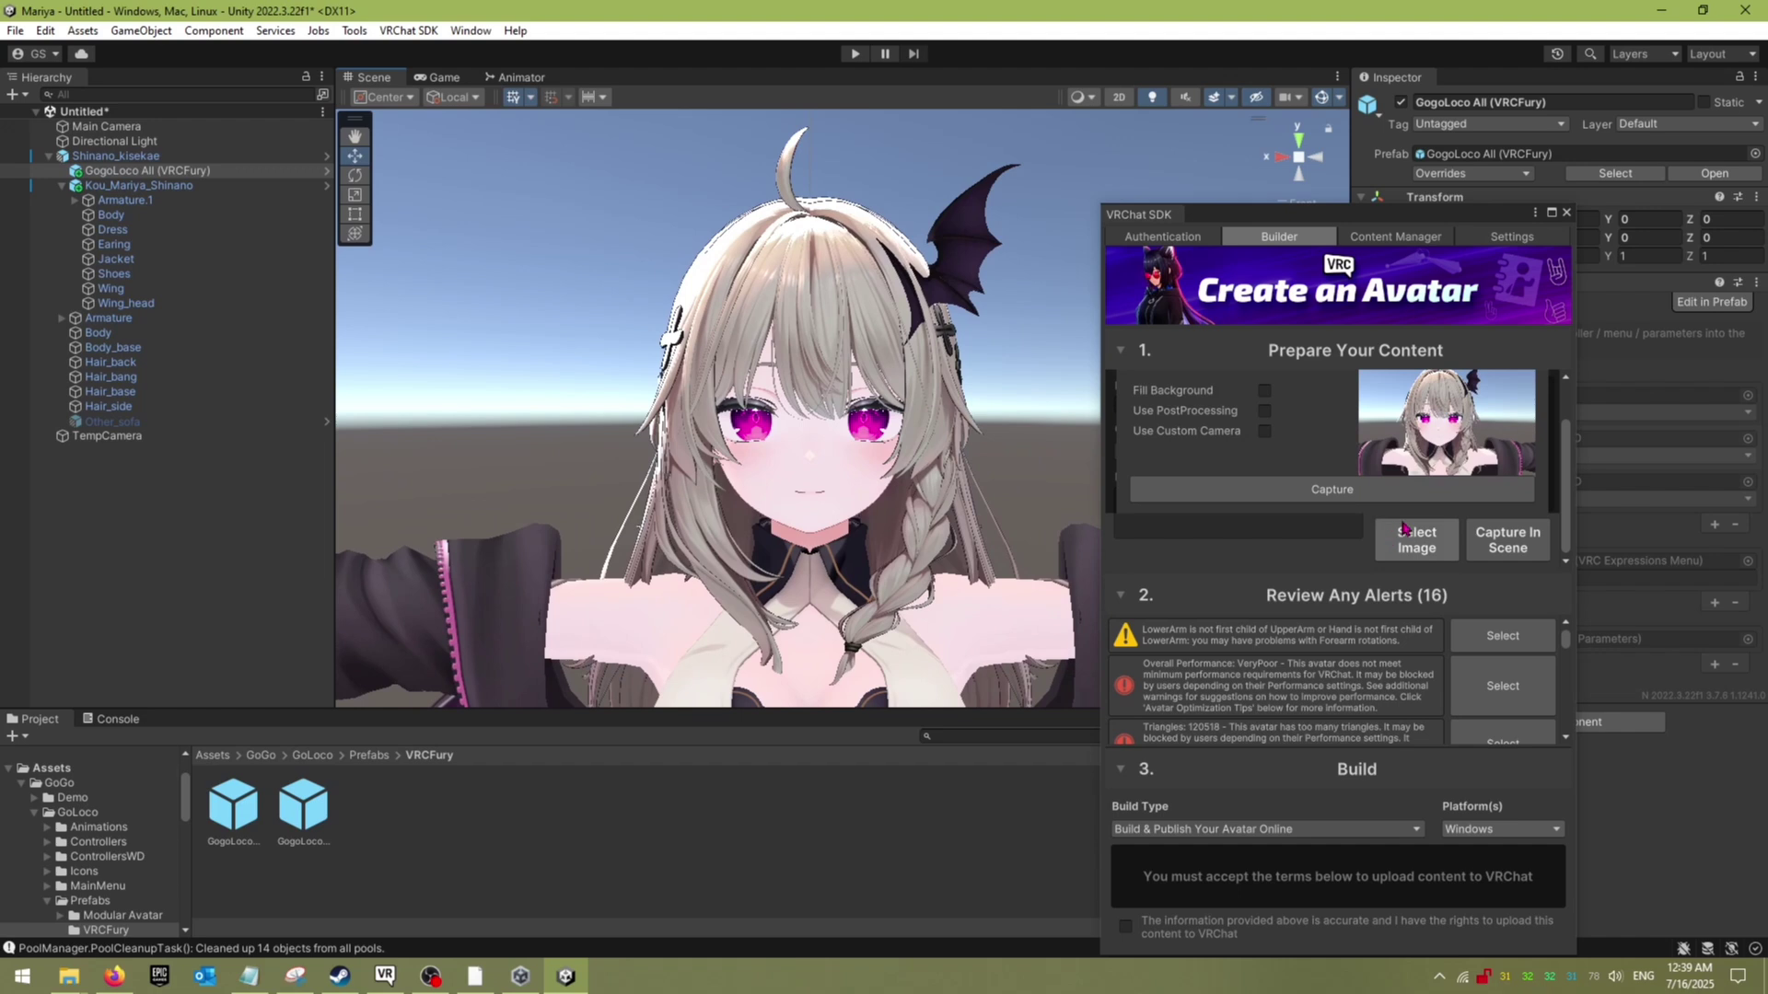
{"action": "left_click", "coordinate": [1283, 486]}
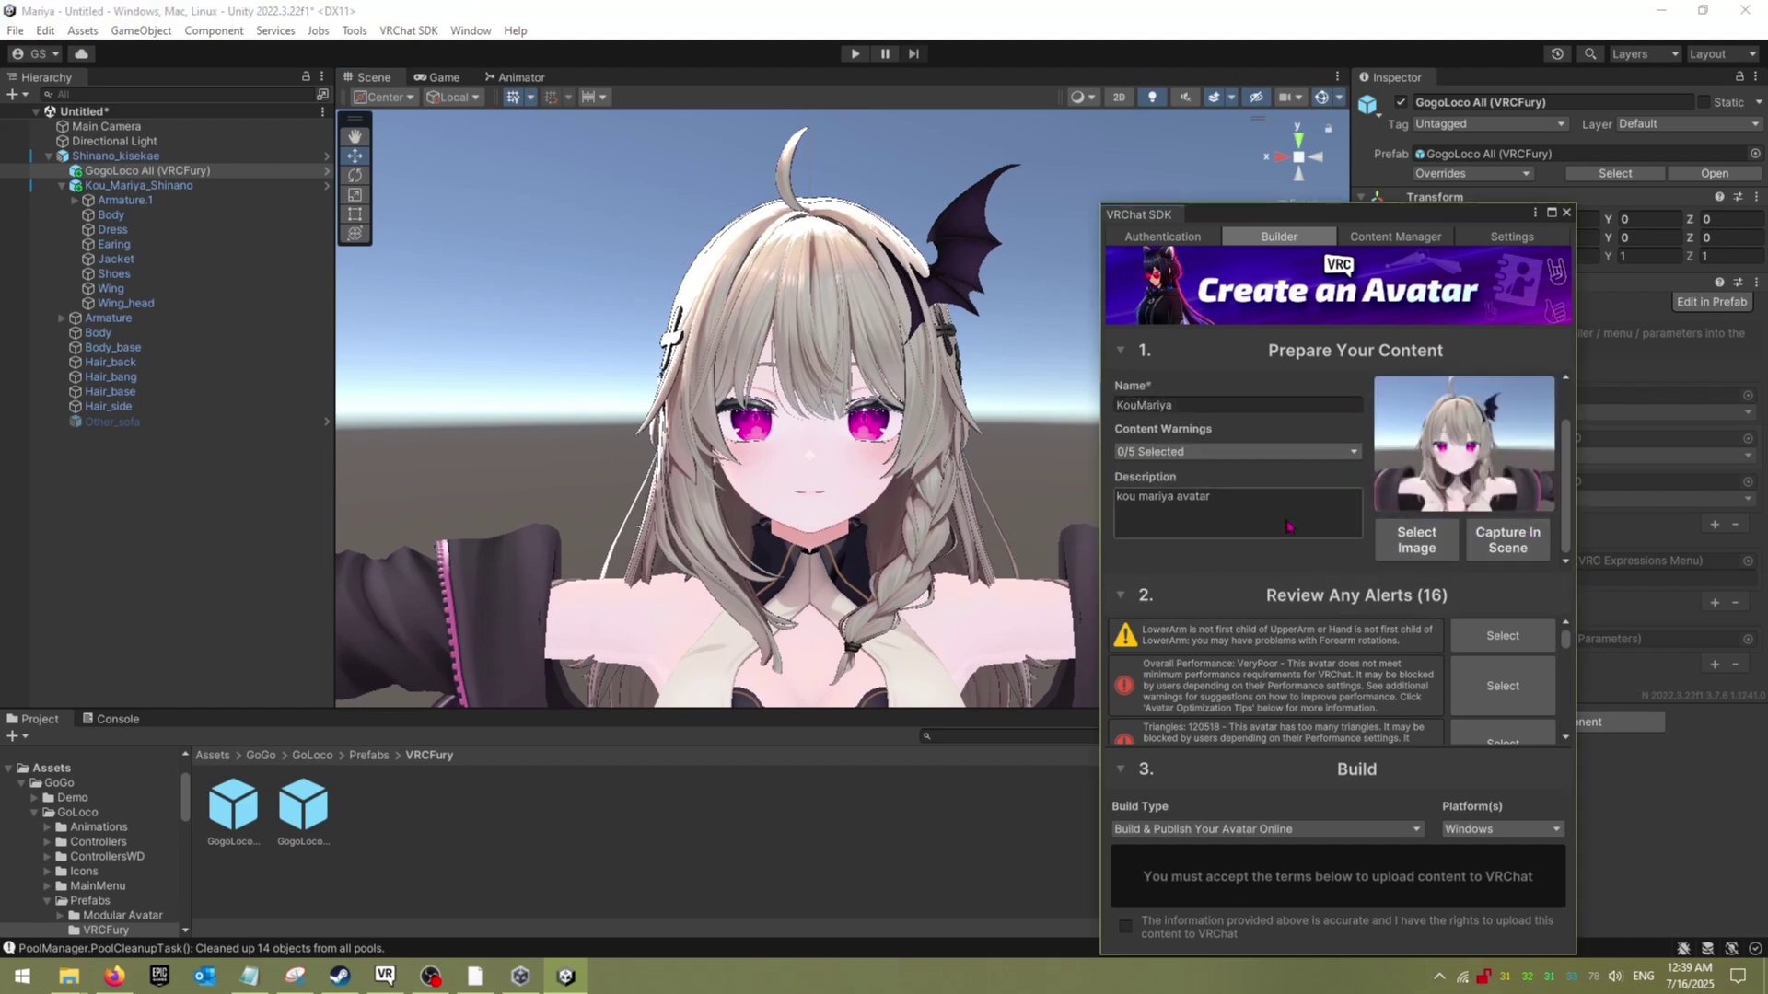
Step: Accept the content rights statement and build and publish the avatar online for Windows, saving the scene as koumariya
{"action": "scroll", "coordinate": [1311, 670], "scroll_direction": "down", "scroll_amount": 4}
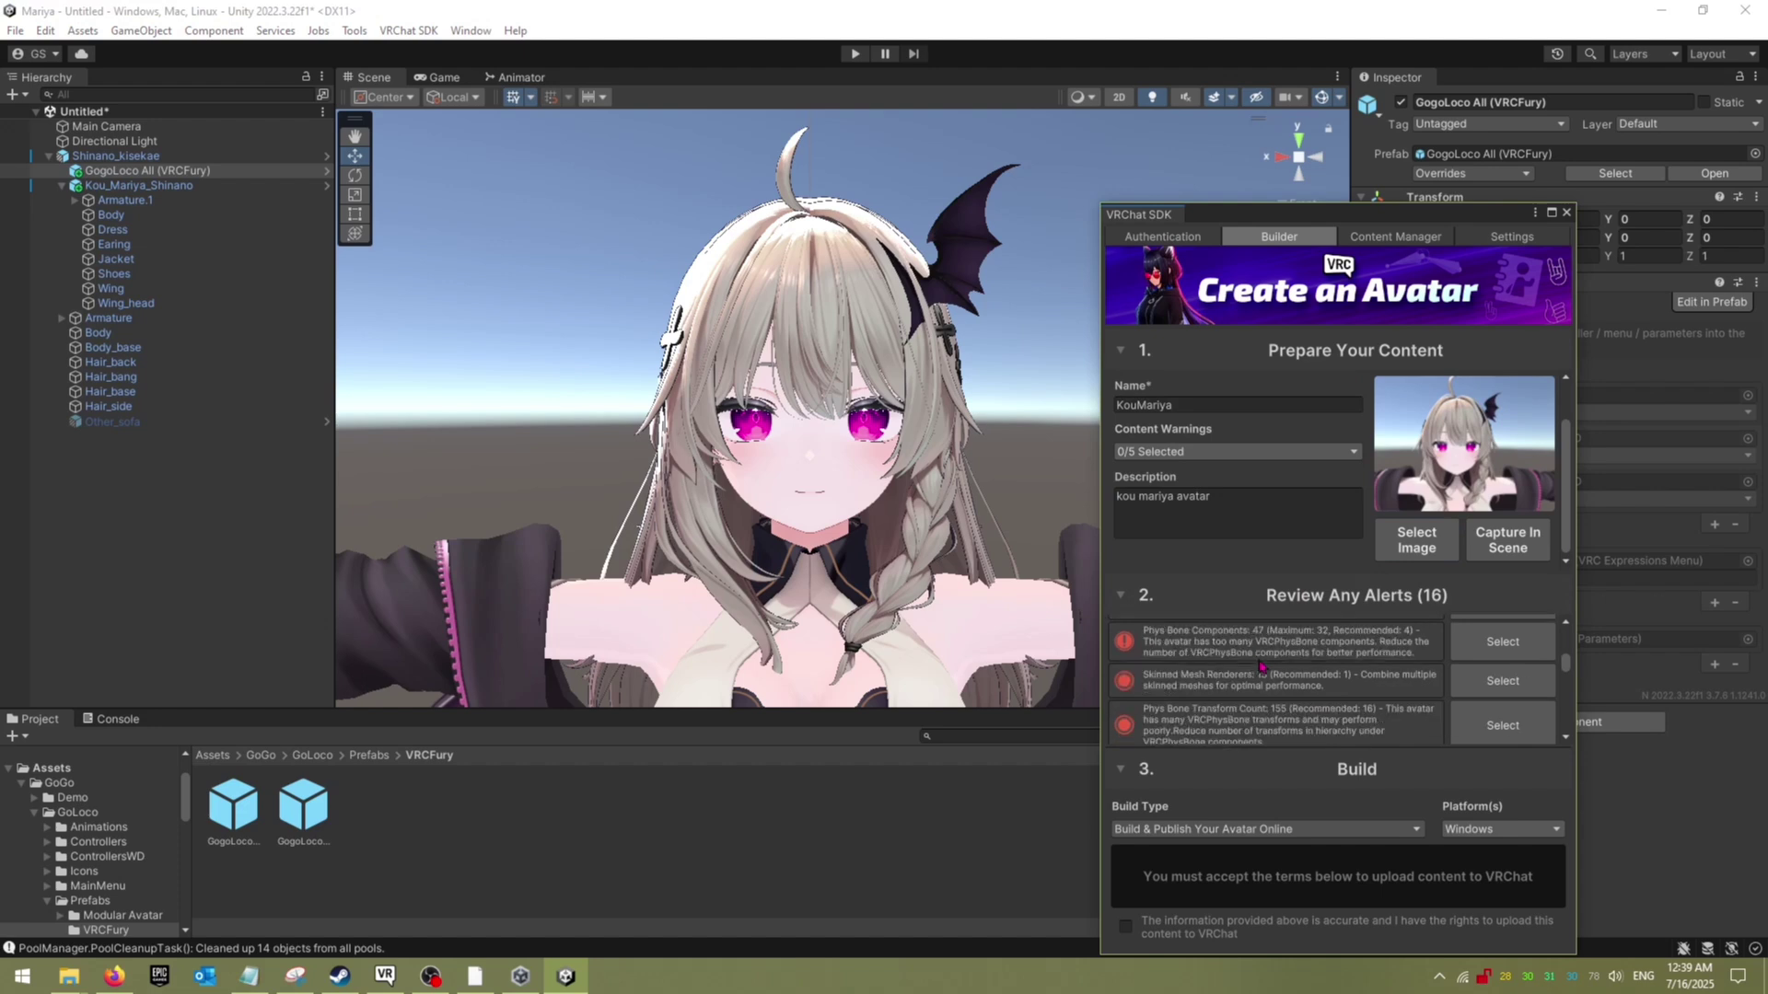
{"action": "scroll", "coordinate": [1257, 661], "scroll_direction": "down", "scroll_amount": 5}
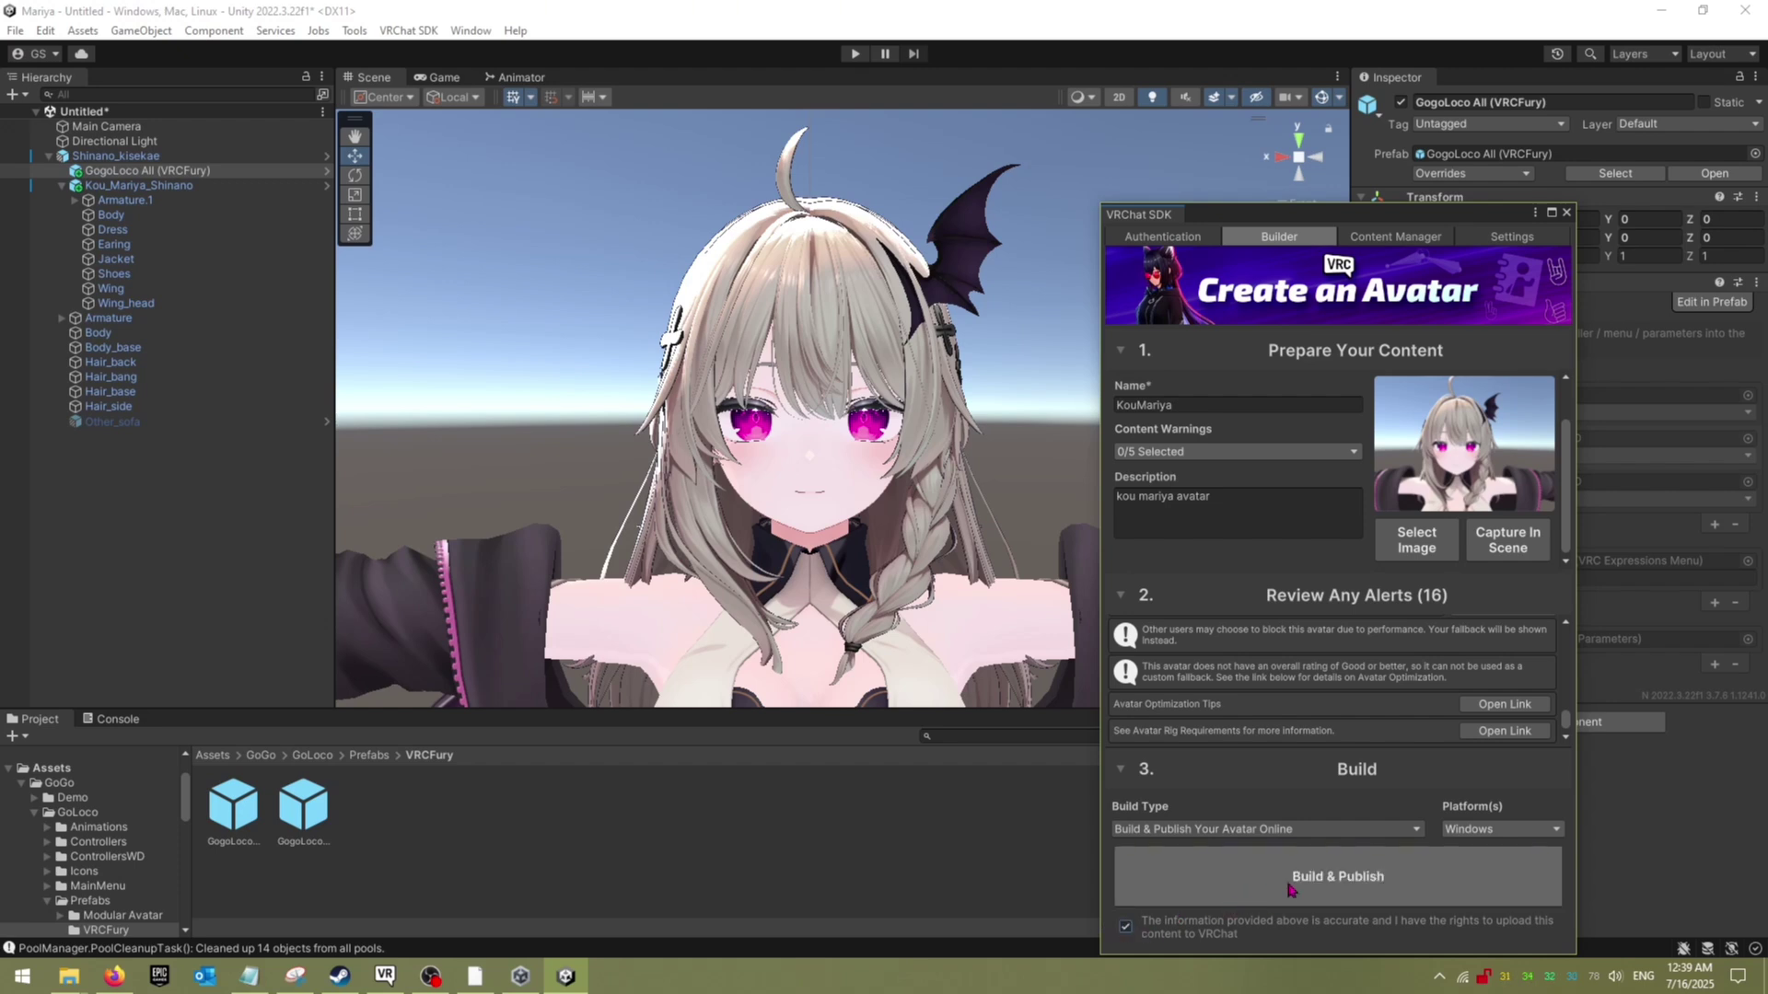
{"action": "left_click", "coordinate": [1288, 877]}
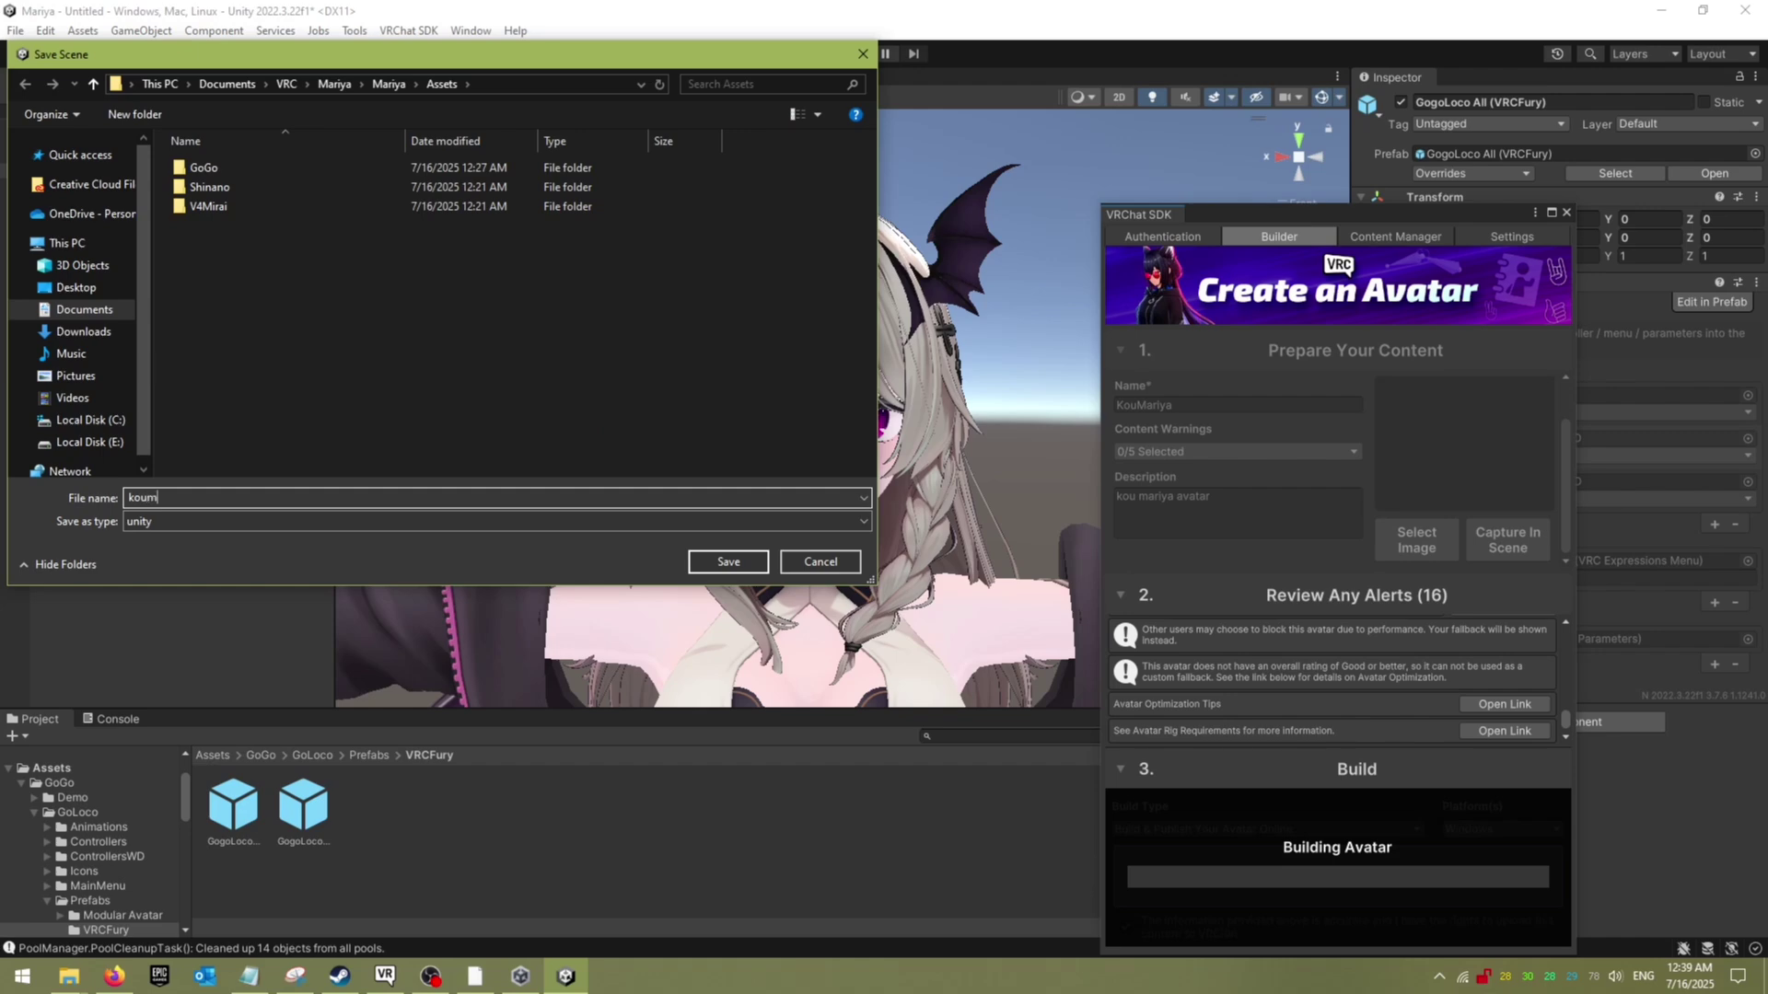
{"action": "key", "text": "Return"}
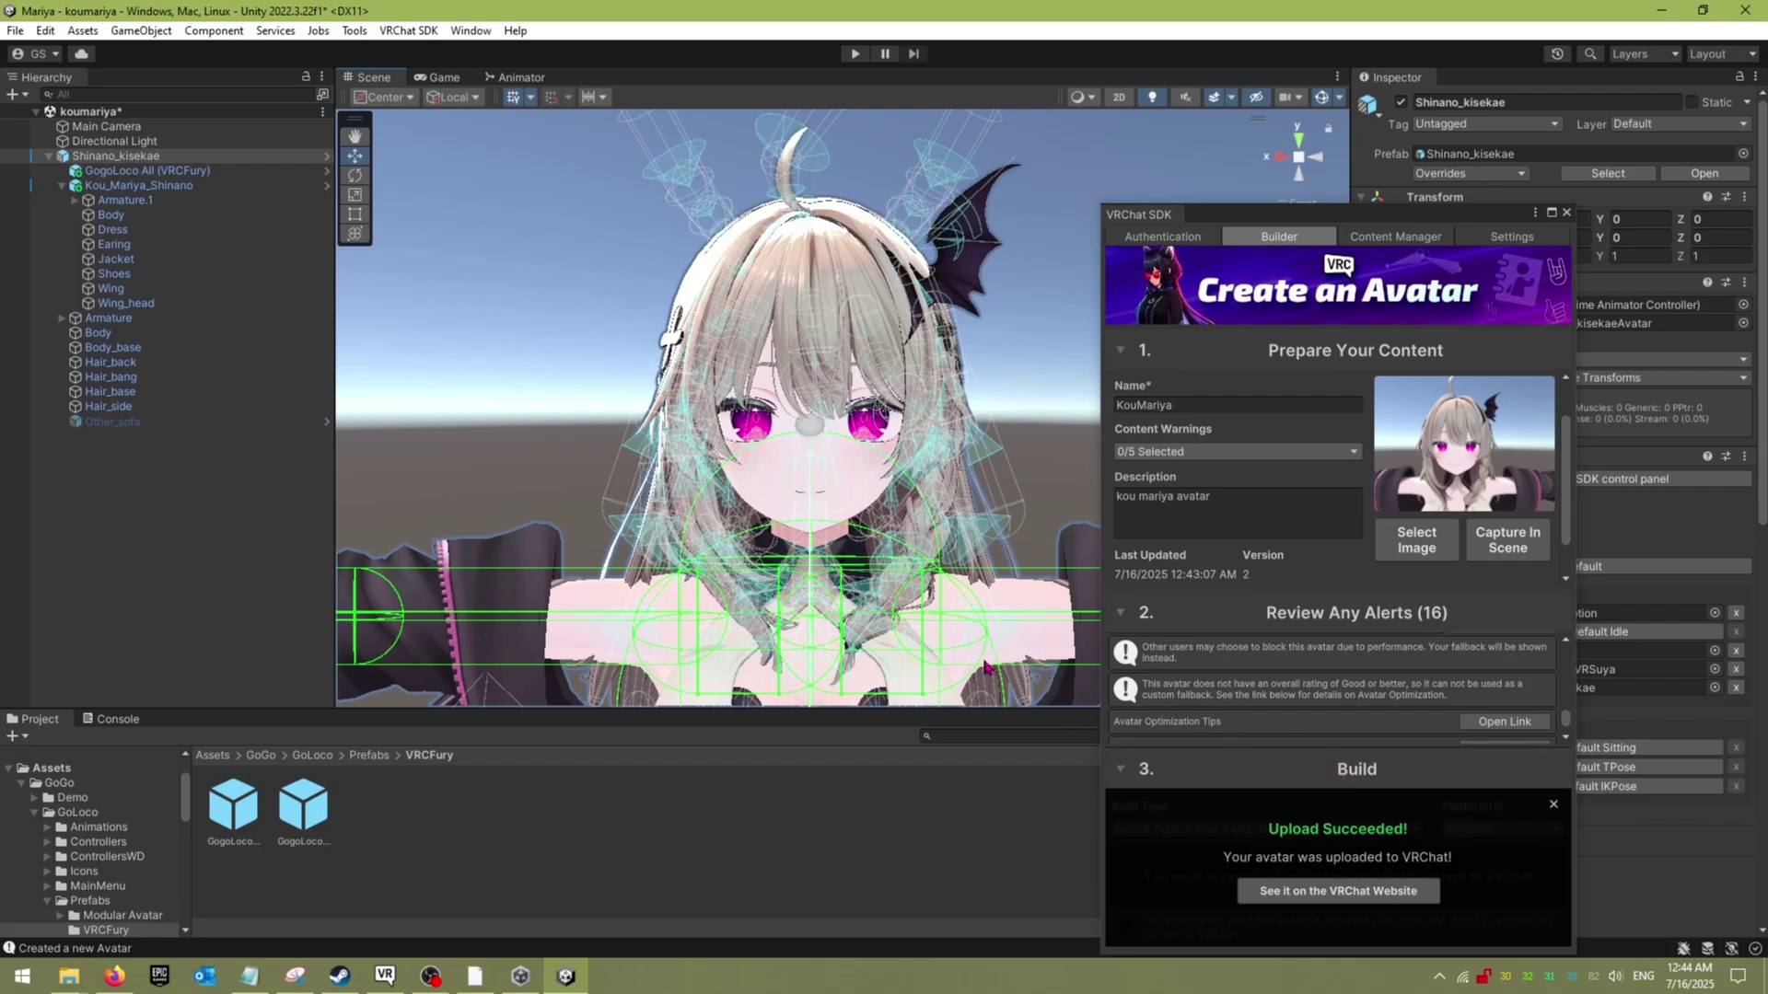
Step: Switch to VRChat and view the details of the newly uploaded KouMariya avatar in the uploaded avatars list
{"action": "left_click", "coordinate": [389, 963]}
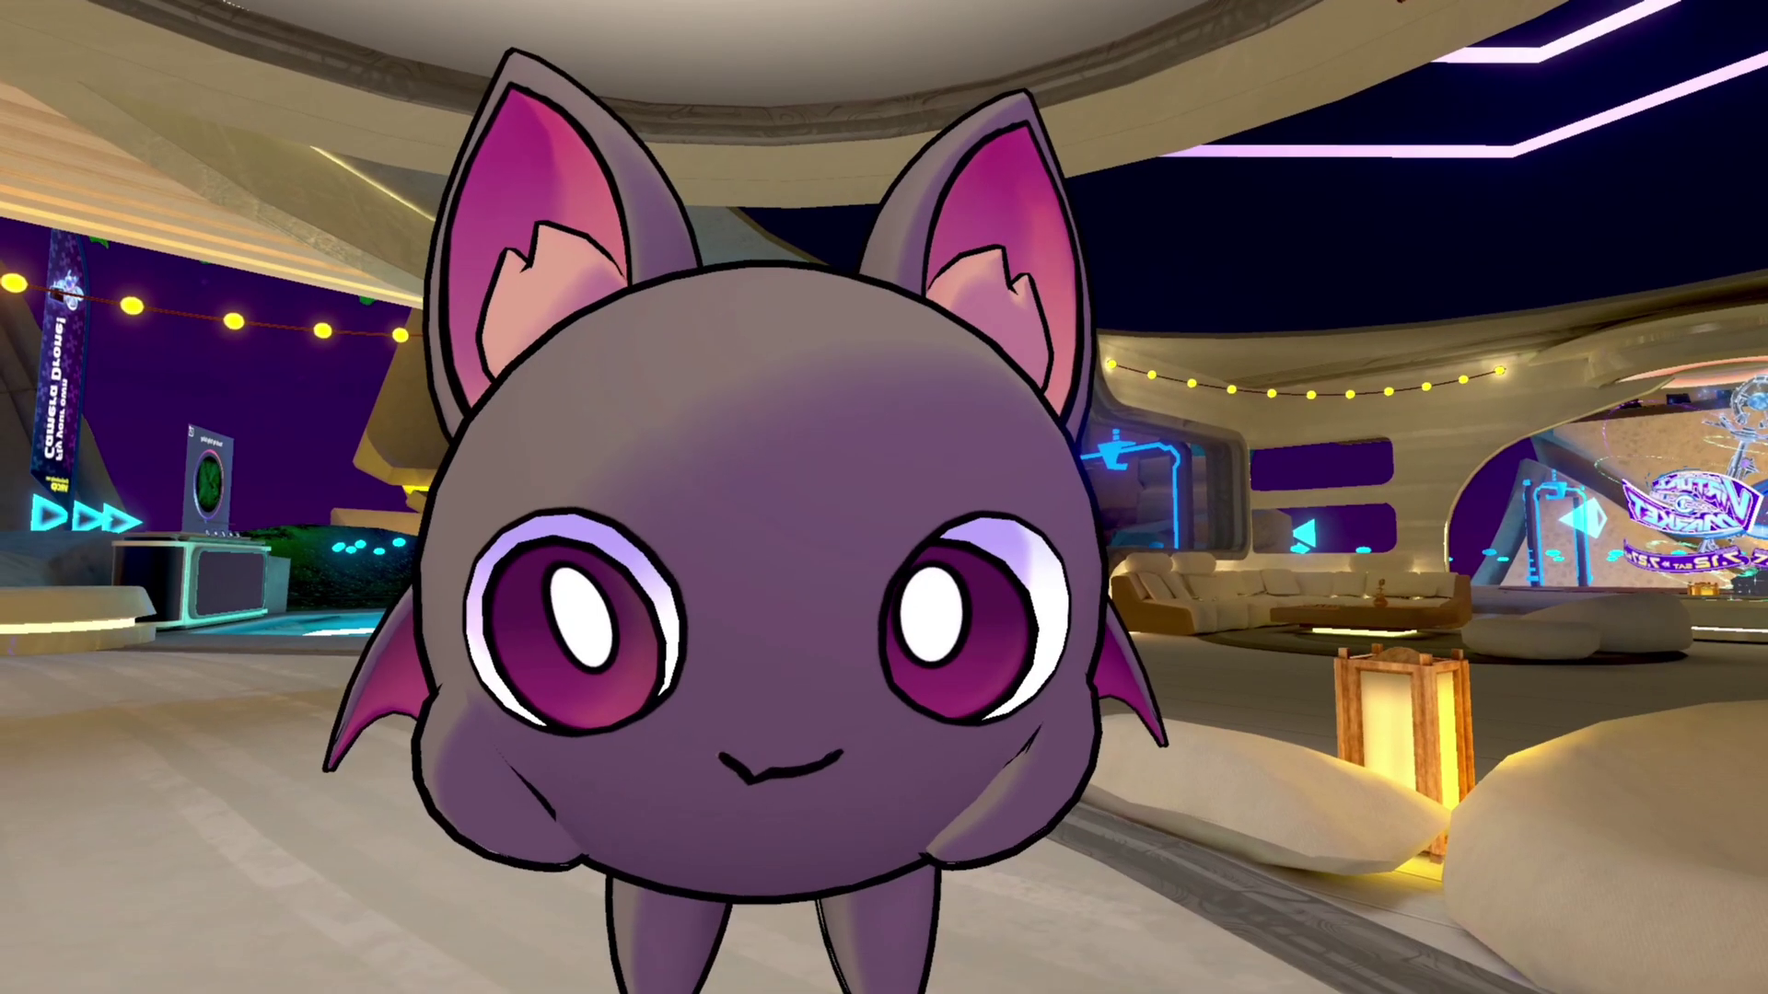
{"action": "key", "text": "Escape"}
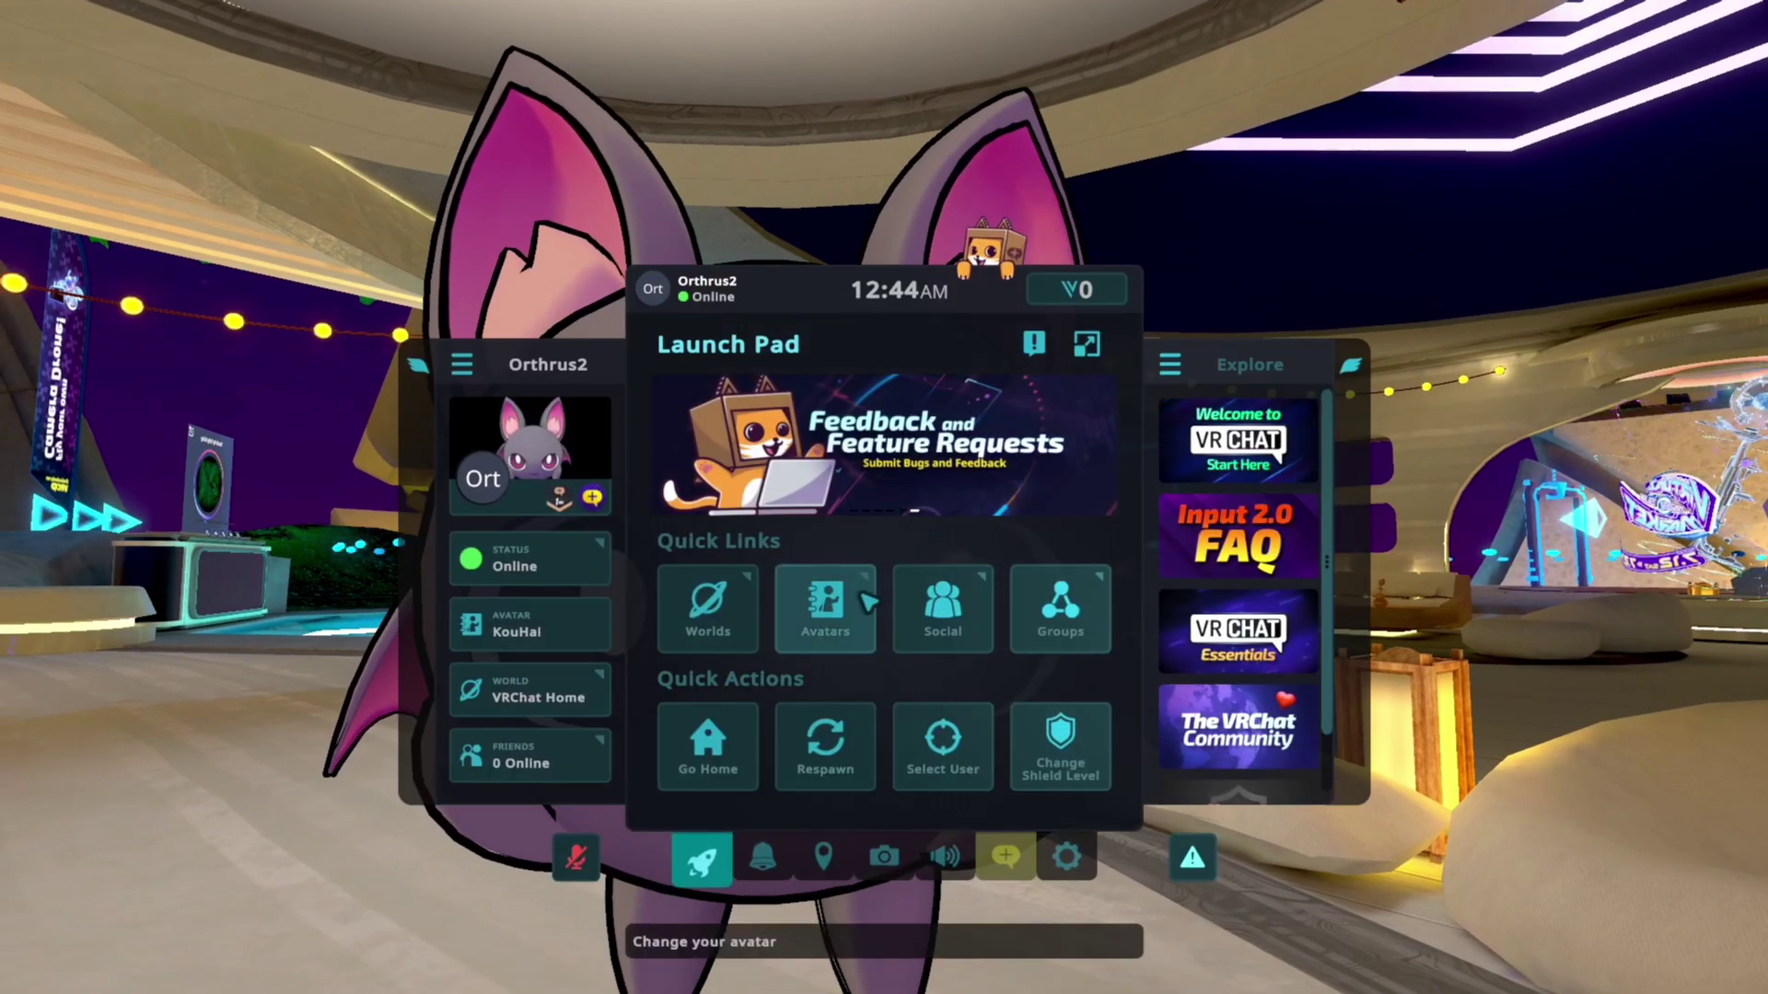
{"action": "key", "text": "Escape"}
{"action": "key", "text": "Escape"}
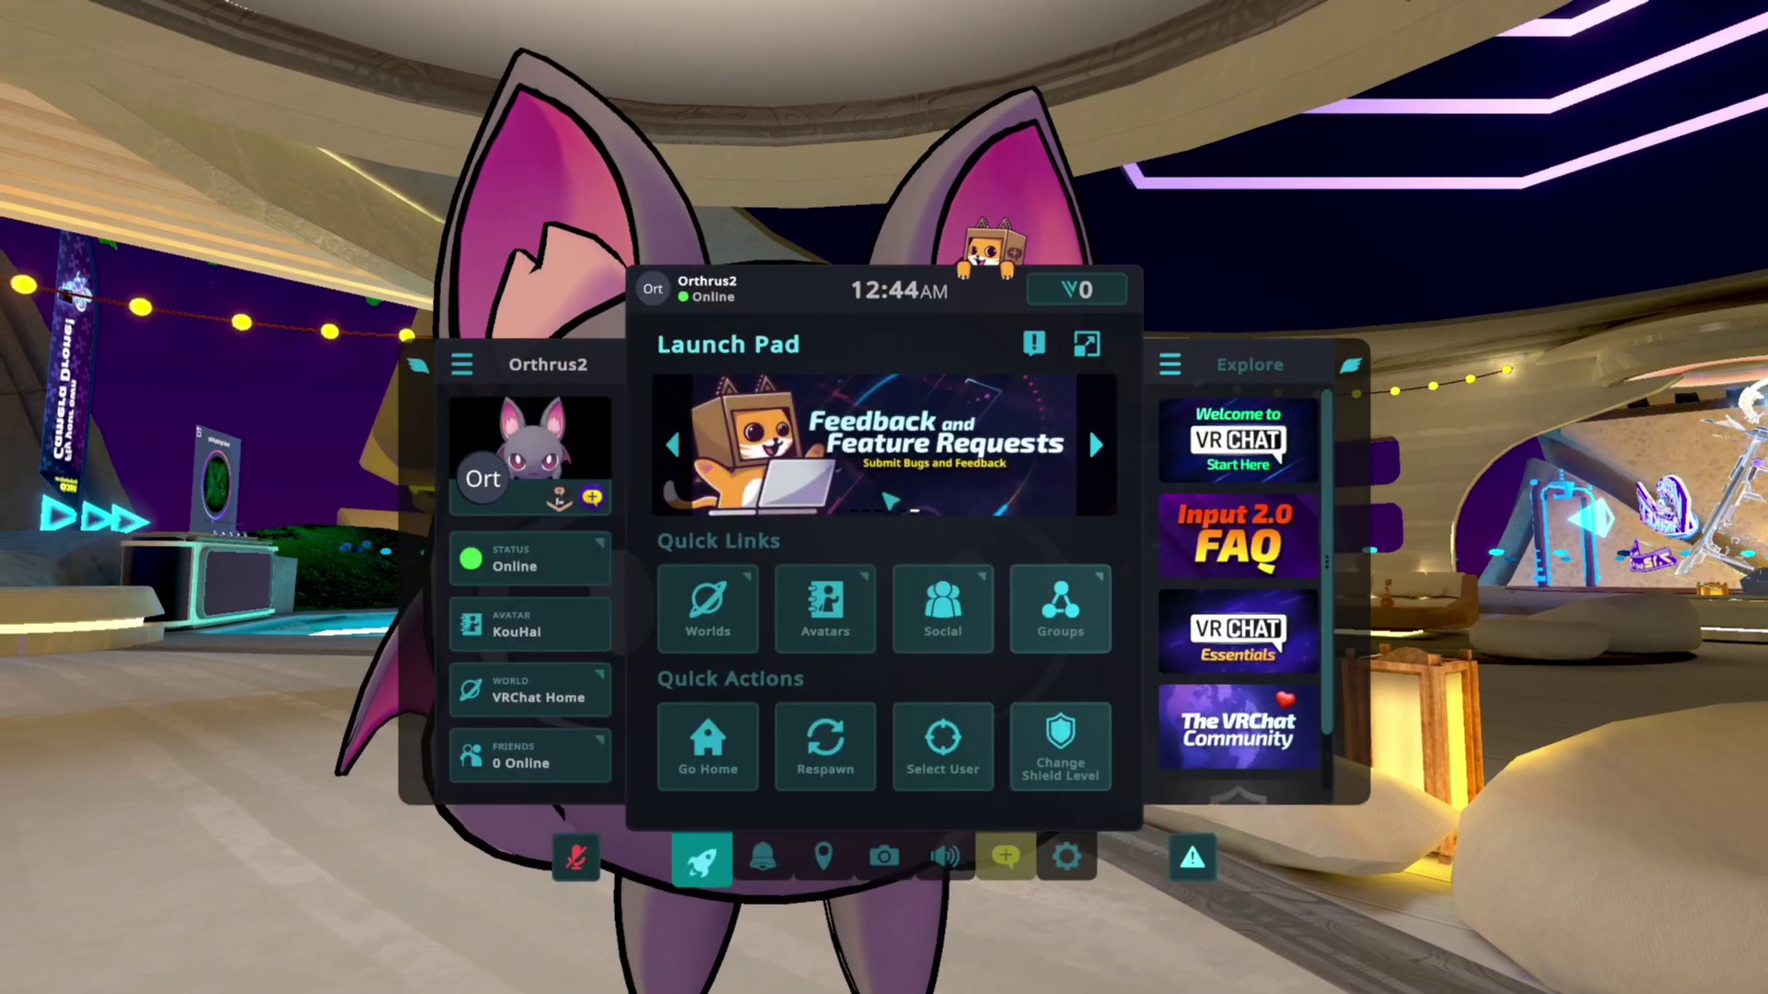
{"action": "left_click", "coordinate": [854, 586]}
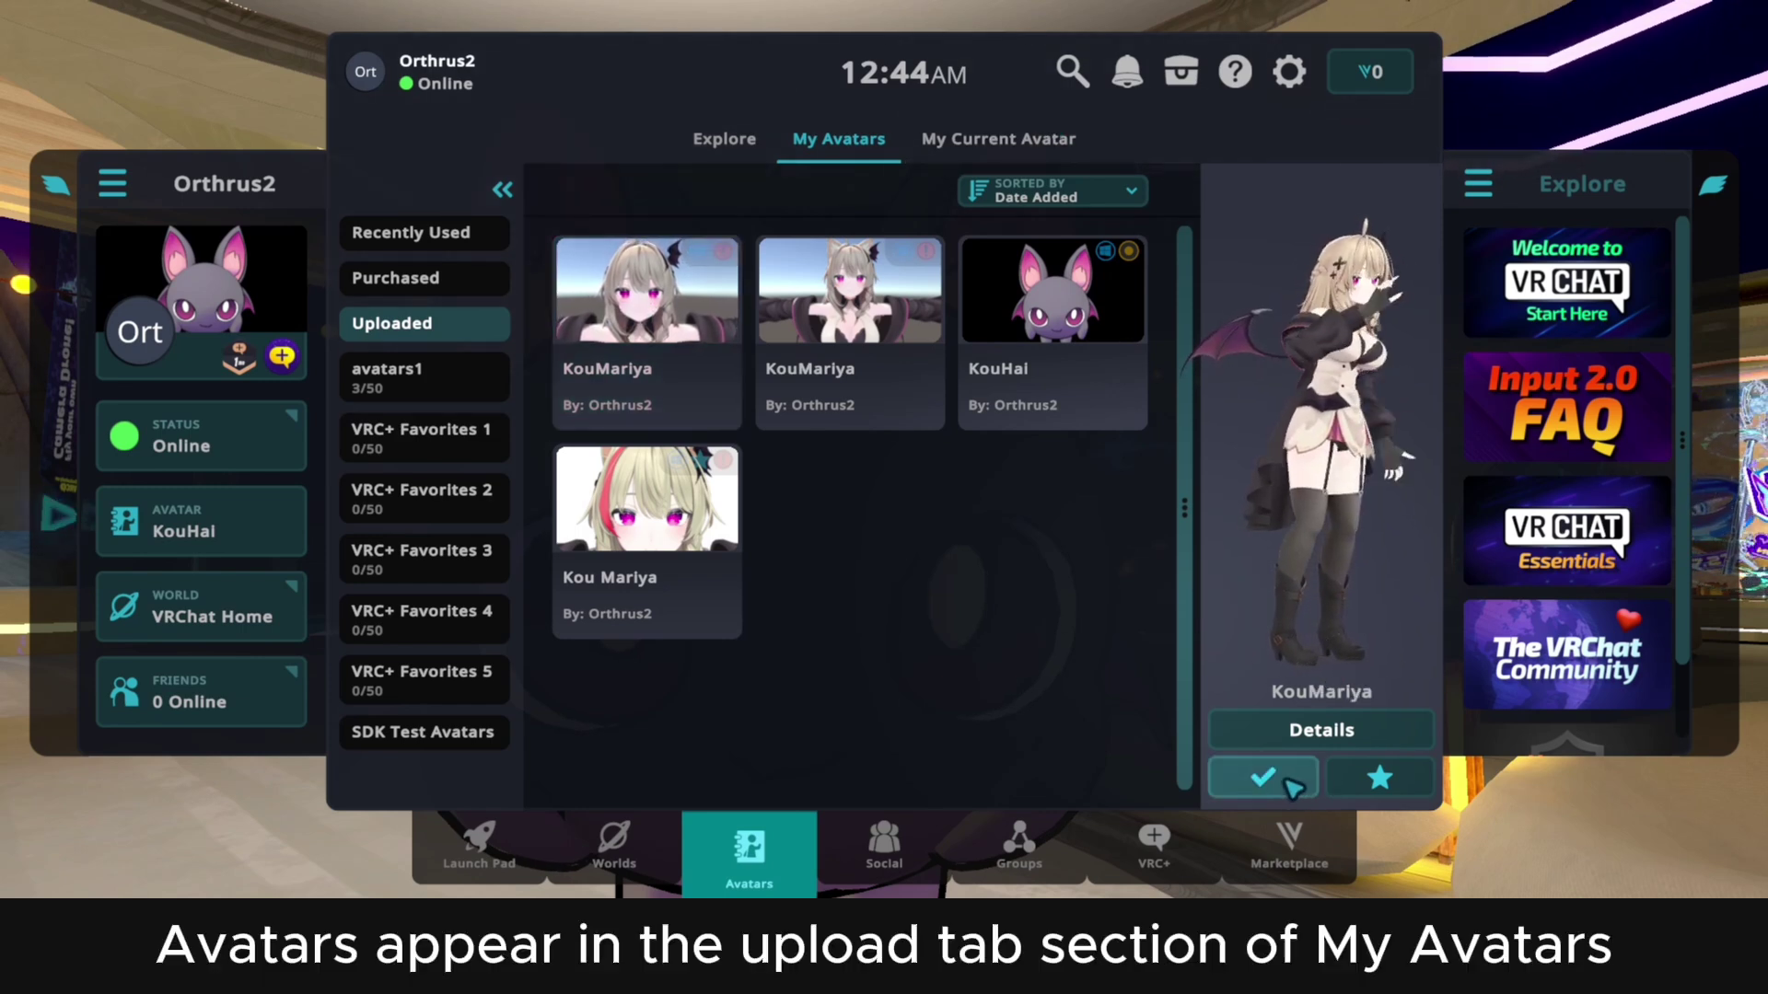
{"action": "left_click", "coordinate": [668, 410]}
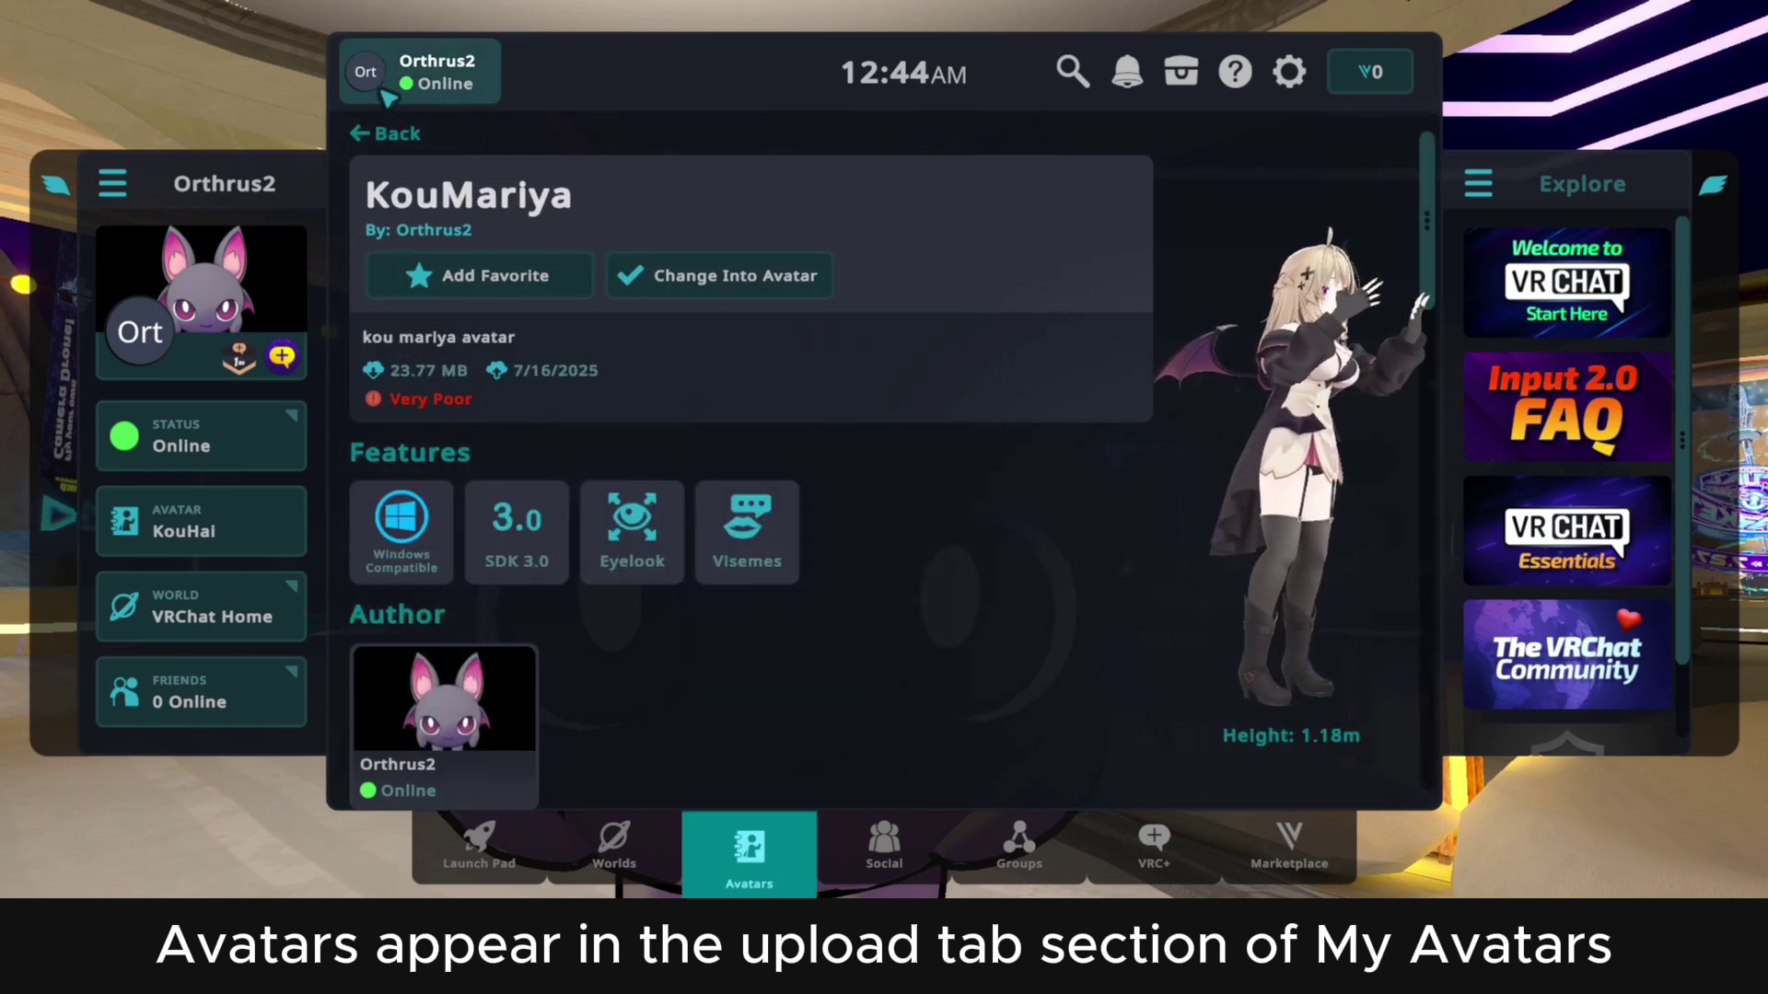
{"action": "left_click", "coordinate": [385, 134]}
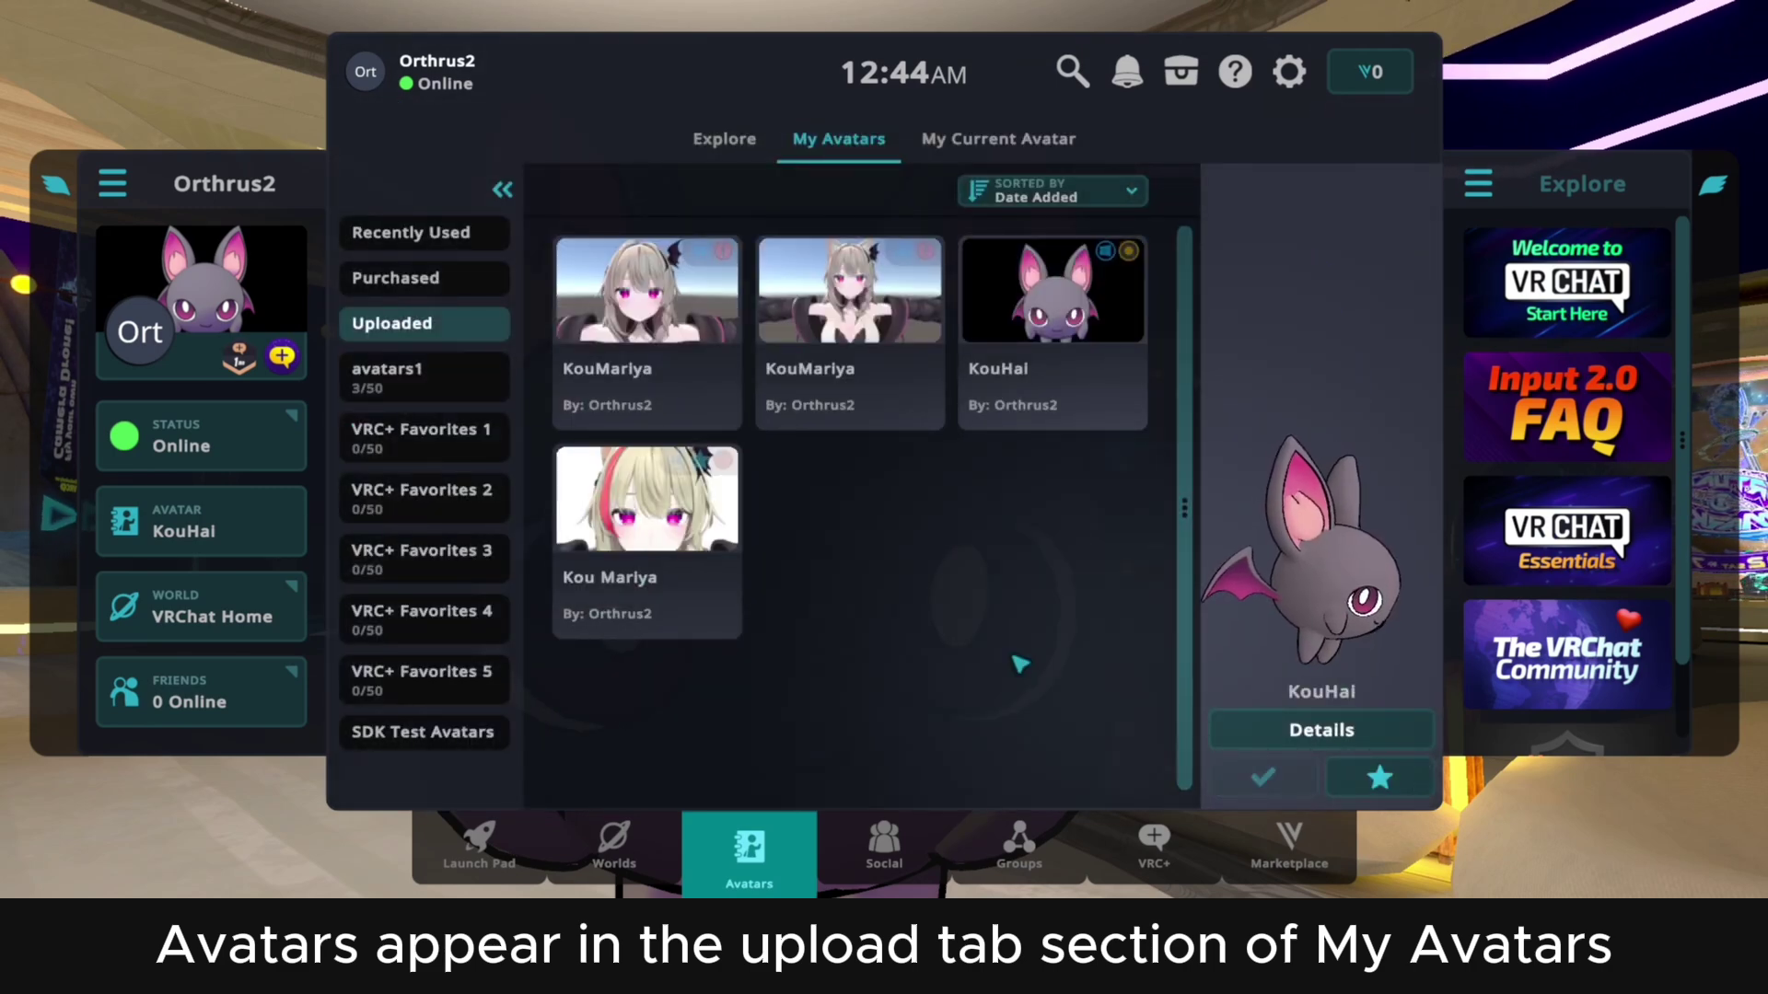
Step: Change into the most recently uploaded KouMariya avatar and return to the world view
{"action": "left_click", "coordinate": [683, 387]}
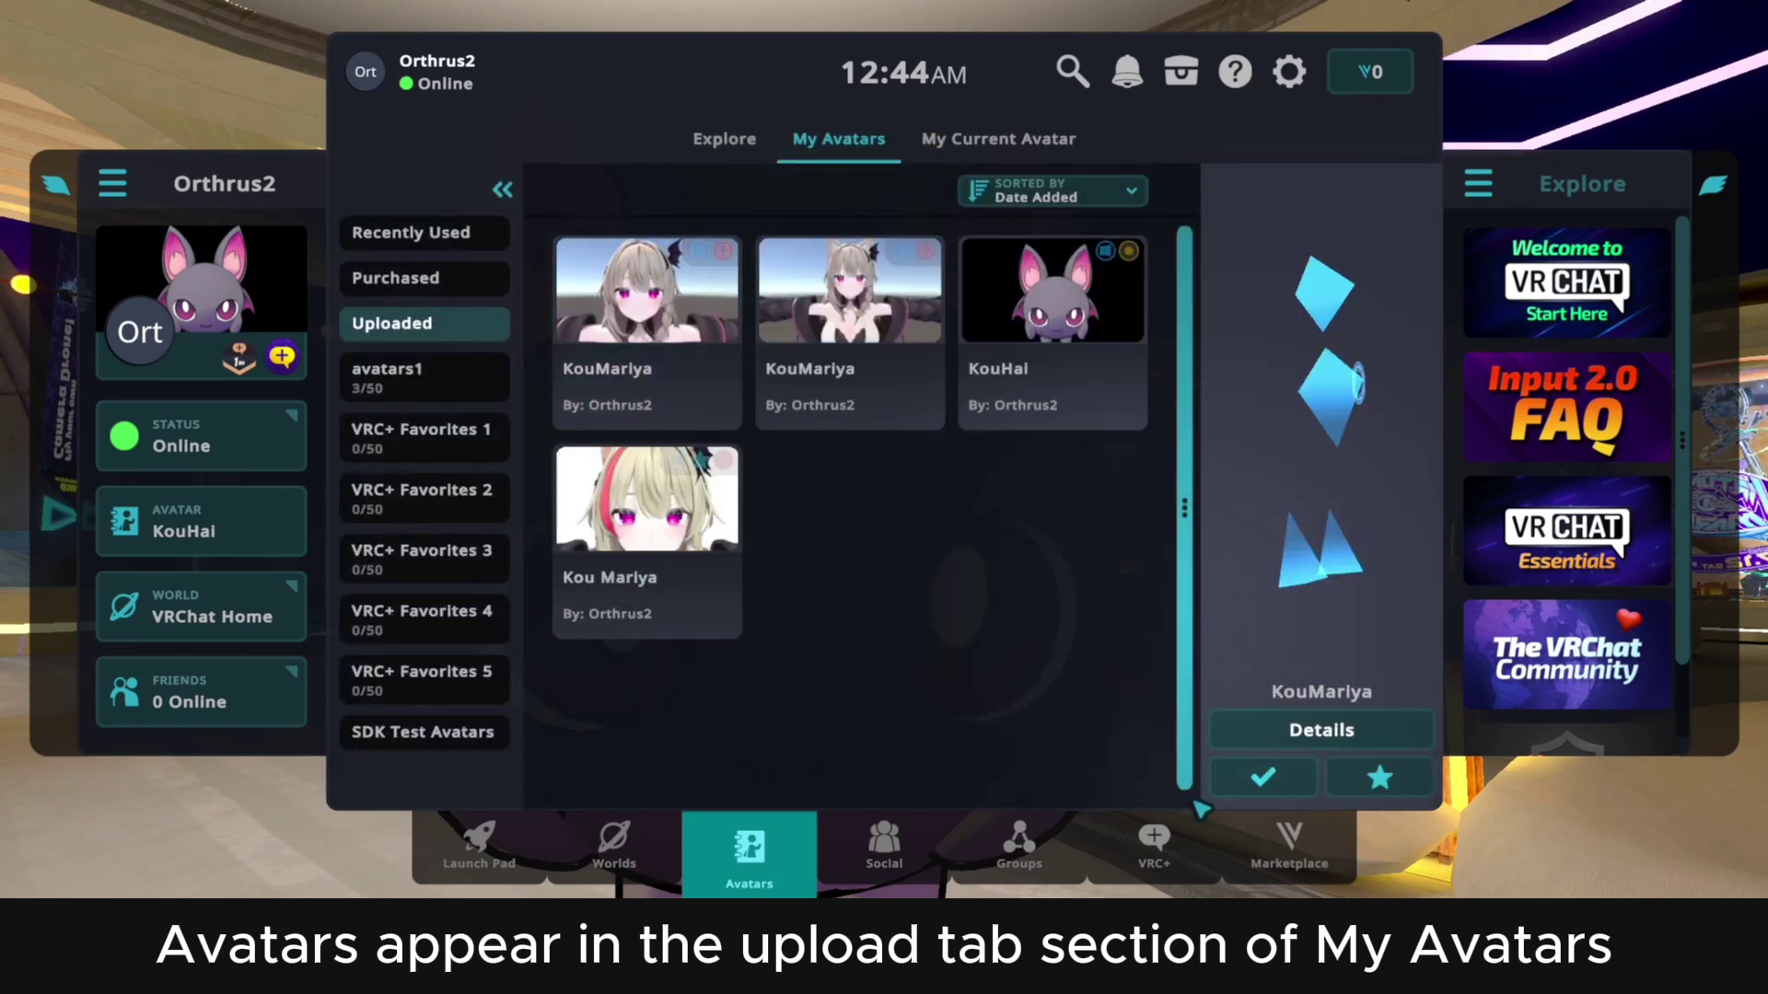
{"action": "left_click", "coordinate": [1259, 780]}
{"action": "key", "text": "Escape"}
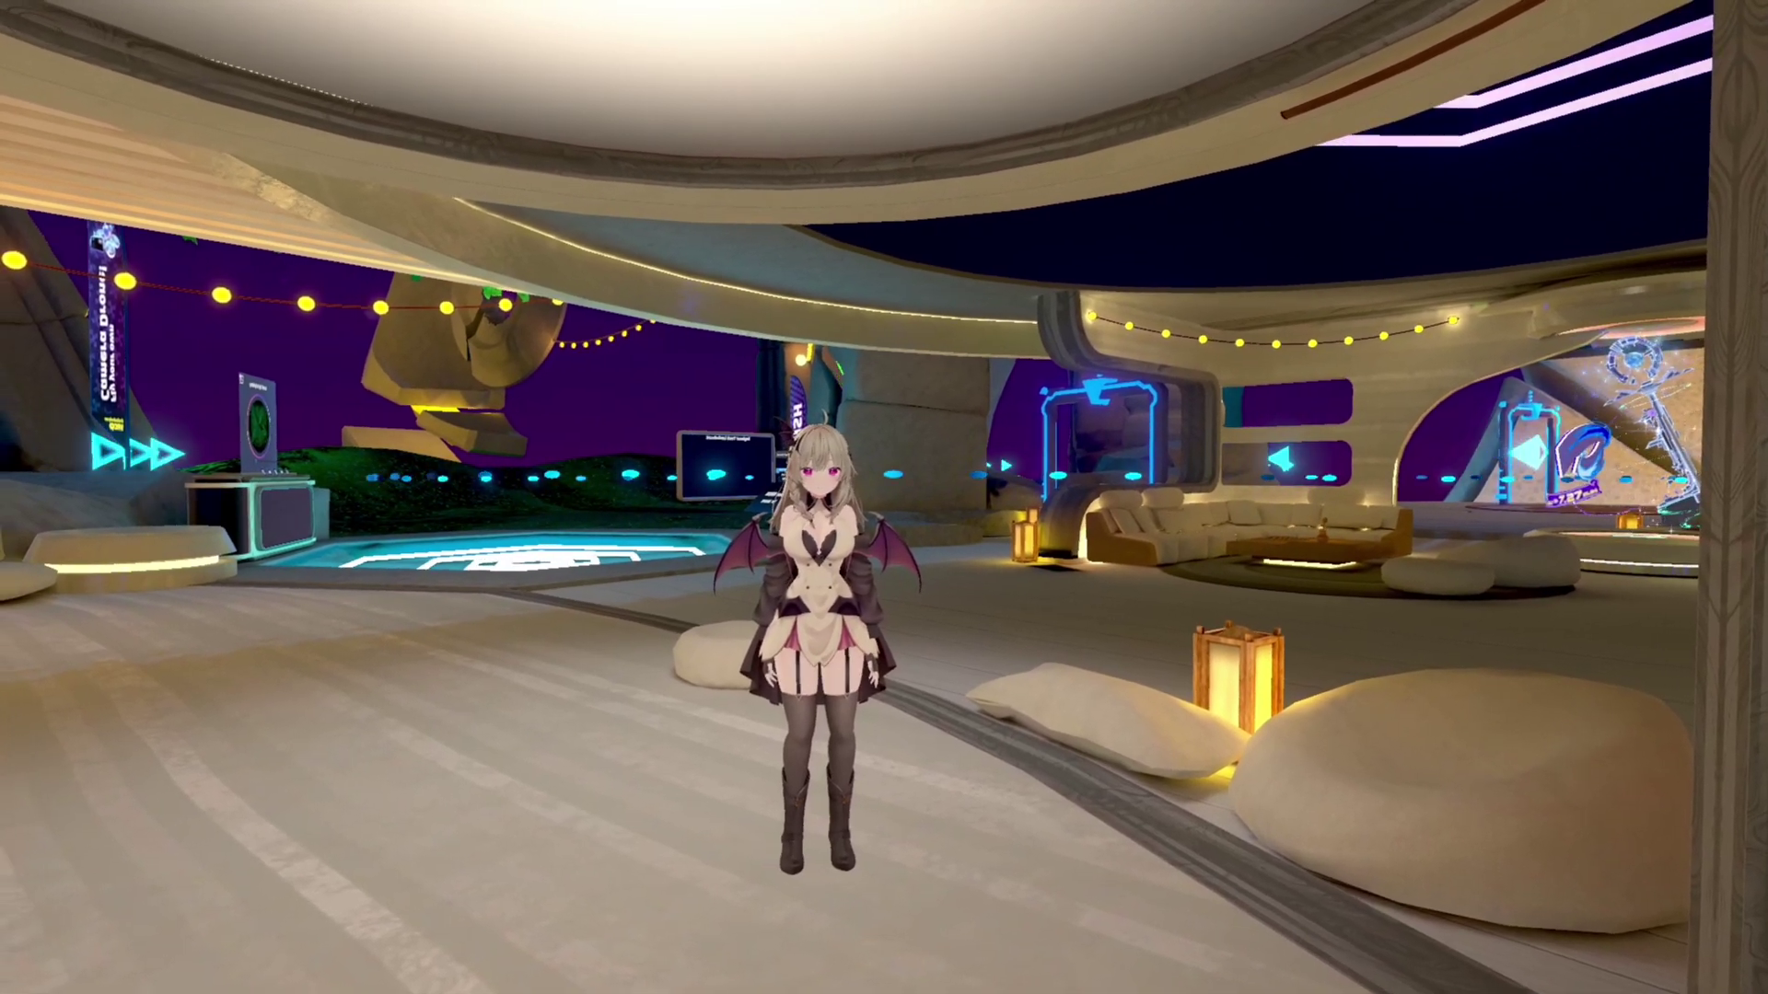
Step: Test GoGo Loco from the avatar's expressions by playing the Backflip standing emote, and return to the expressions overview
{"action": "key", "text": "r"}
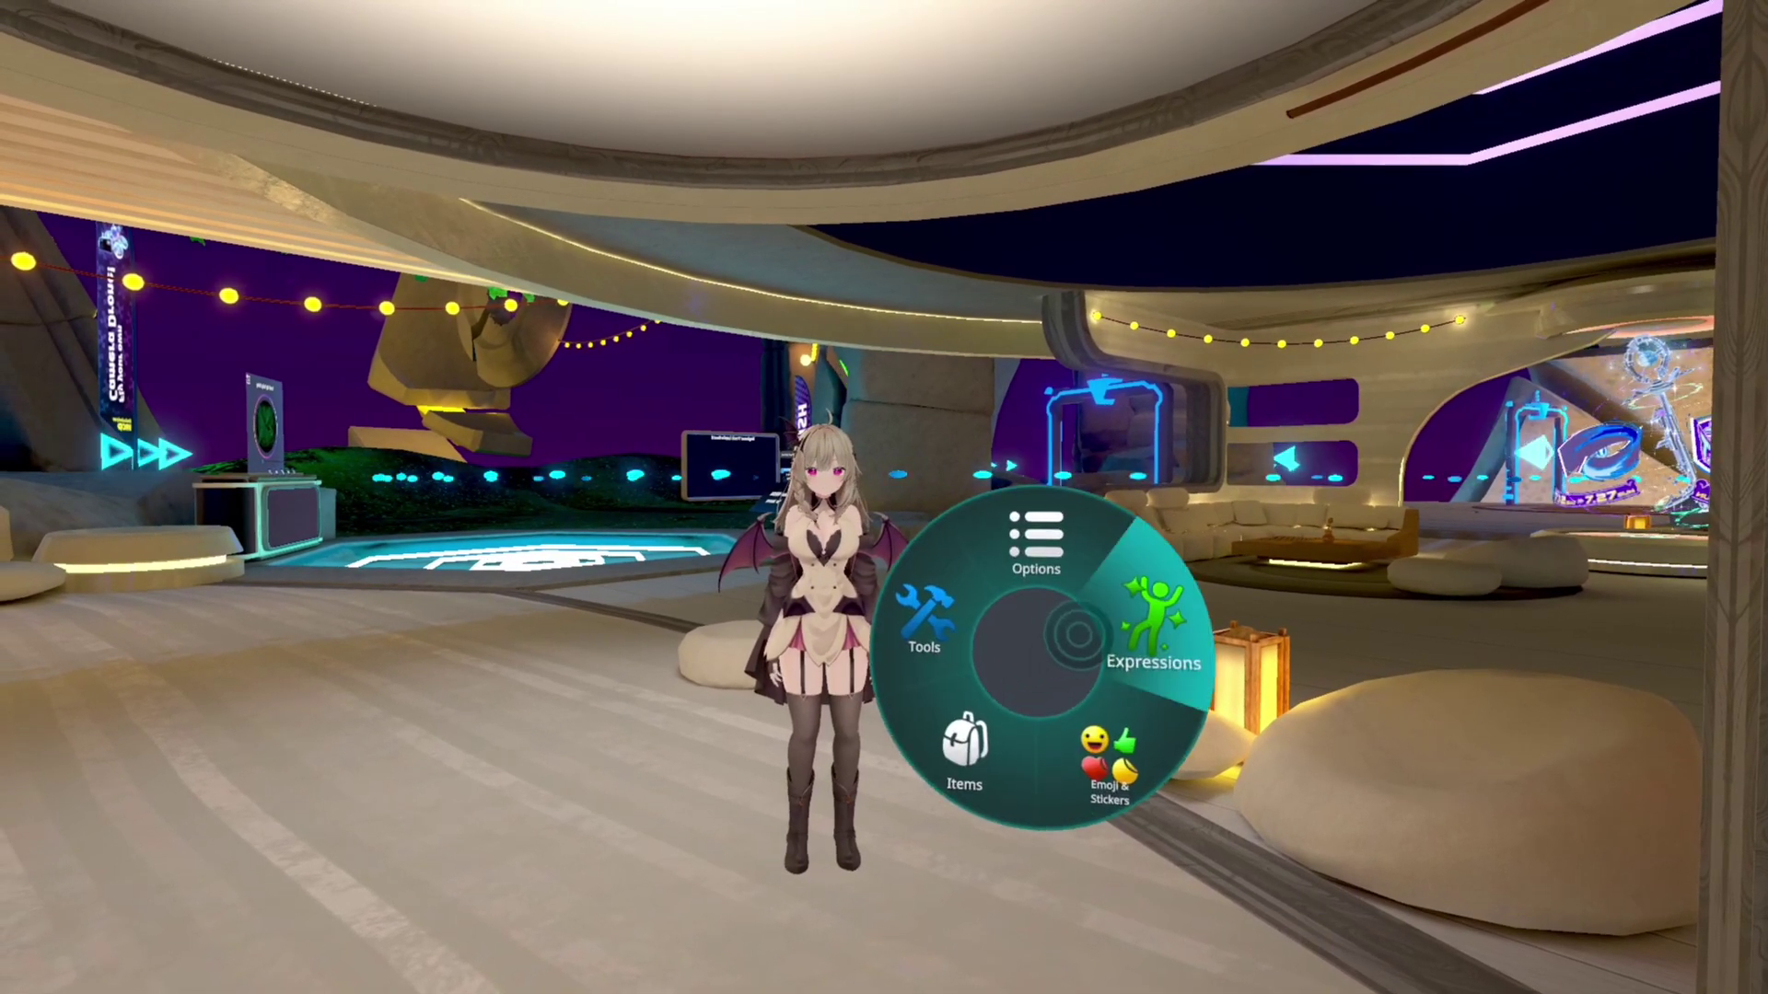
{"action": "left_click", "coordinate": [1082, 633]}
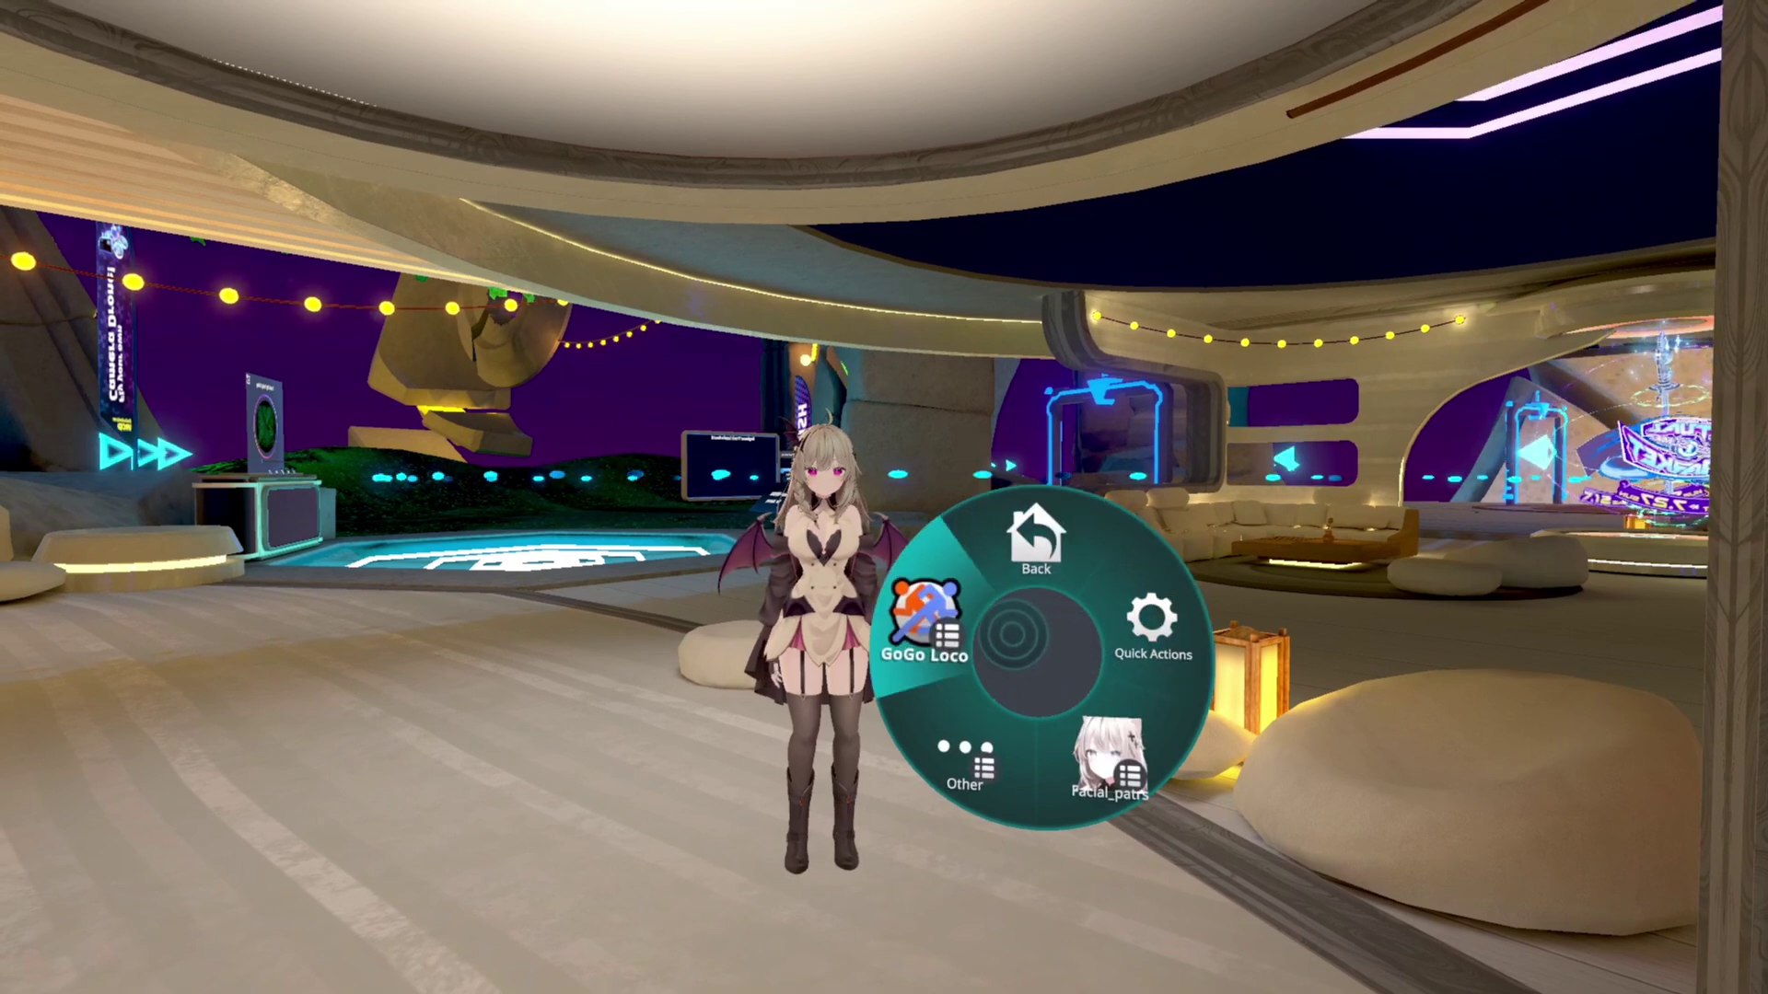
{"action": "left_click", "coordinate": [987, 638]}
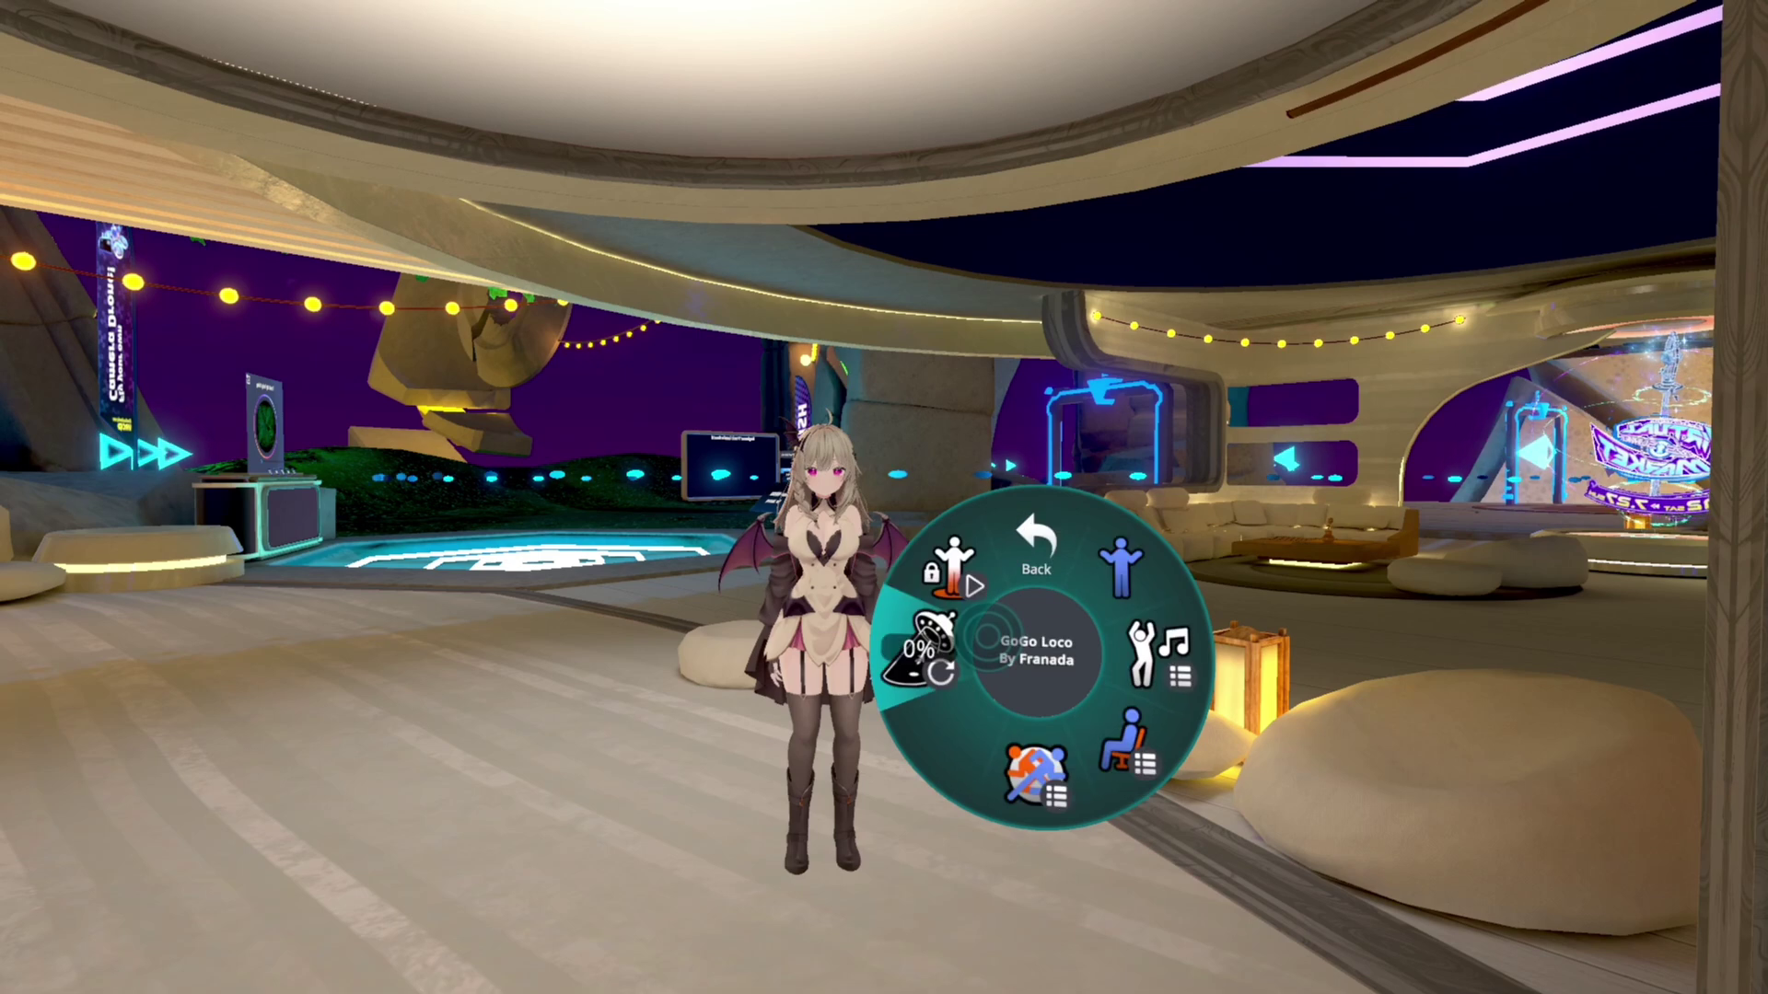
{"action": "left_click", "coordinate": [1119, 563]}
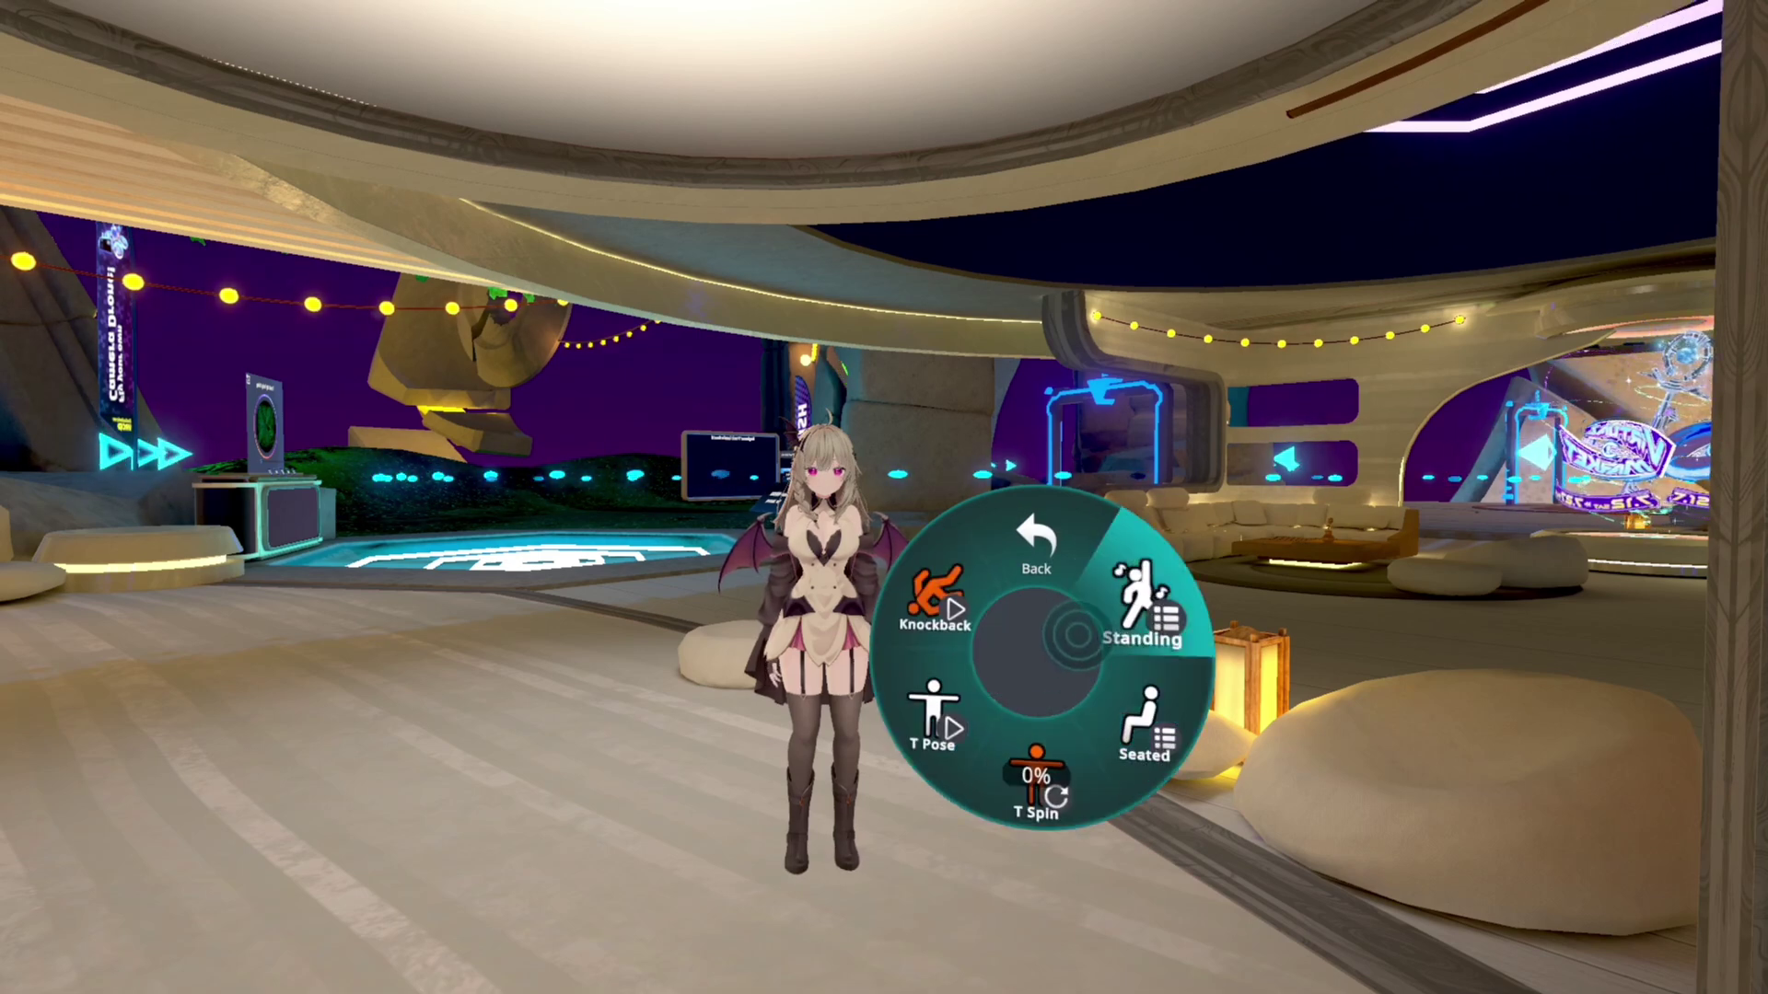
{"action": "left_click", "coordinate": [1140, 607]}
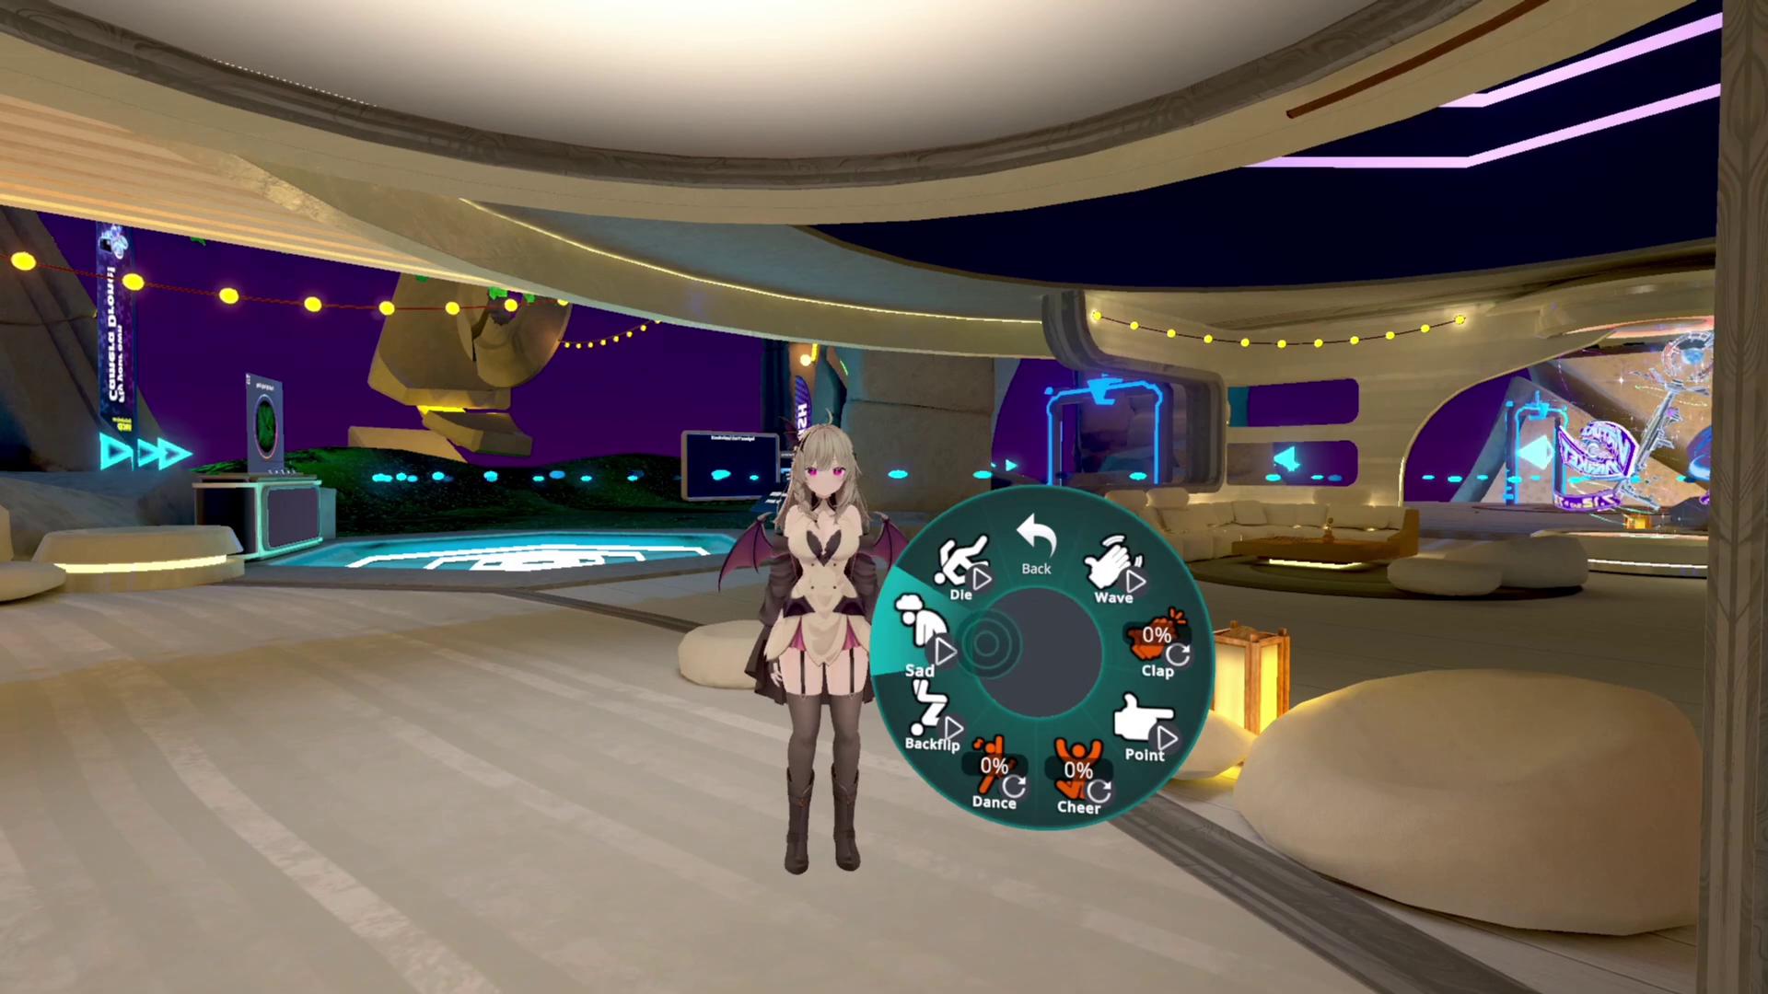
{"action": "left_click", "coordinate": [992, 676]}
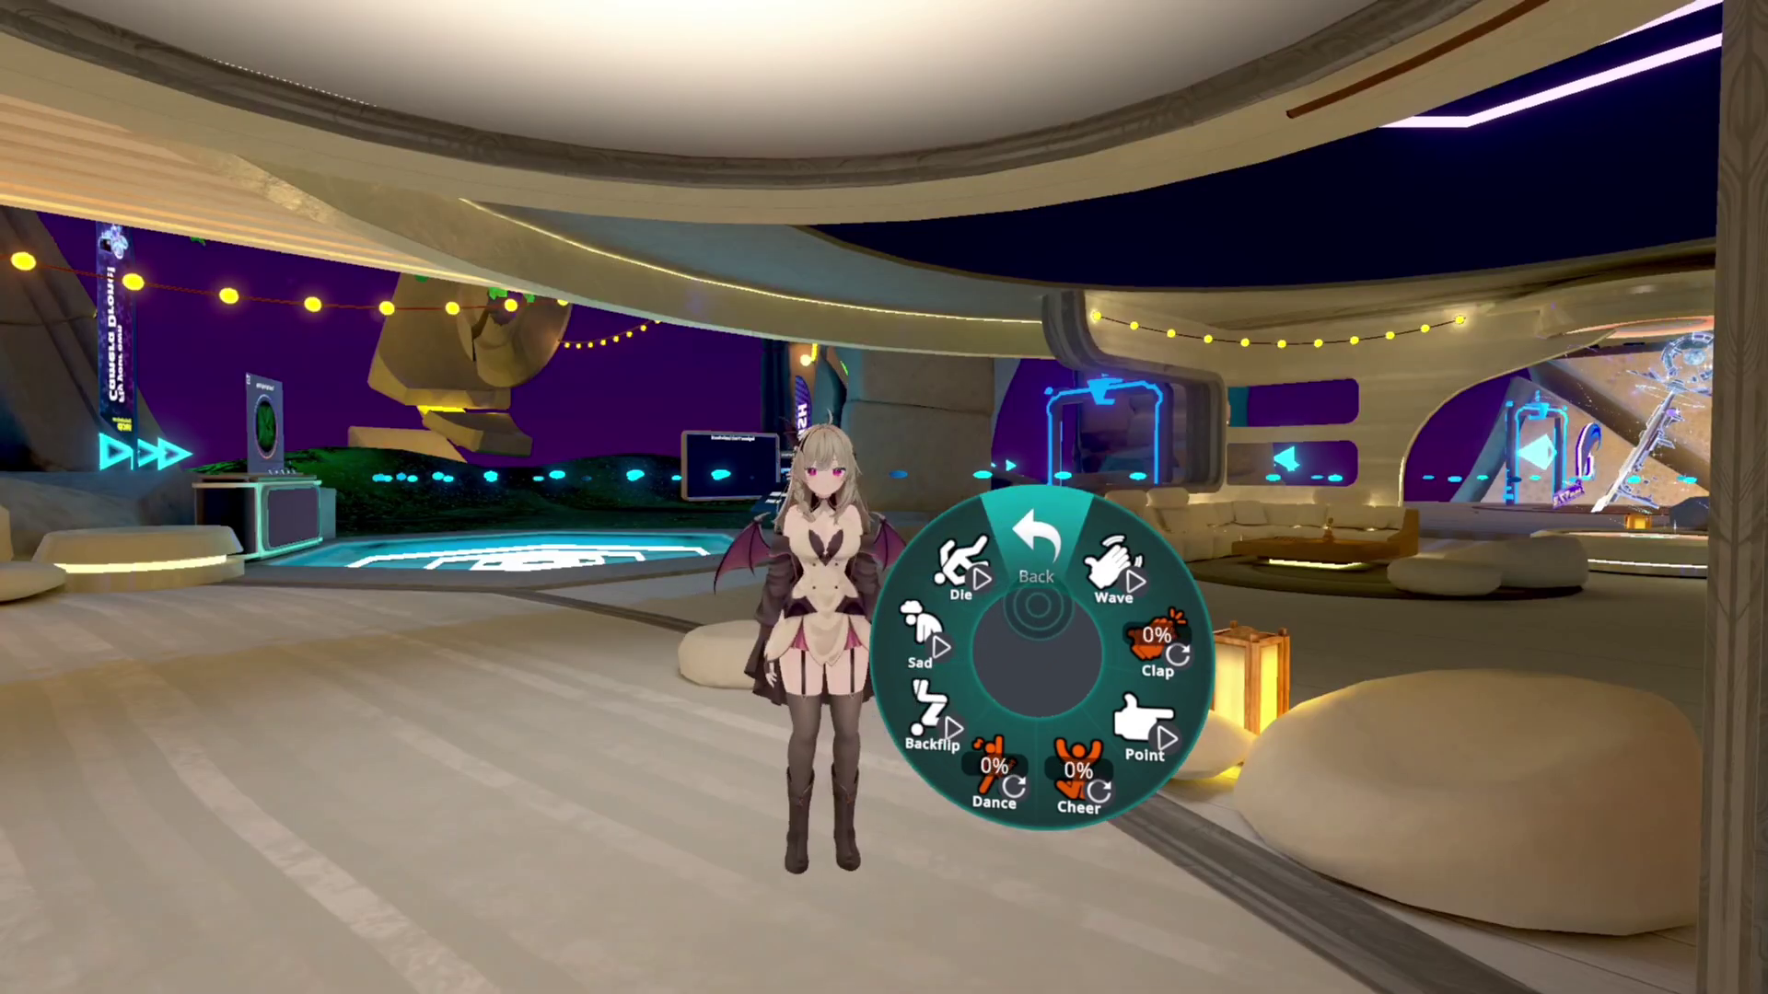
{"action": "left_click", "coordinate": [1036, 547]}
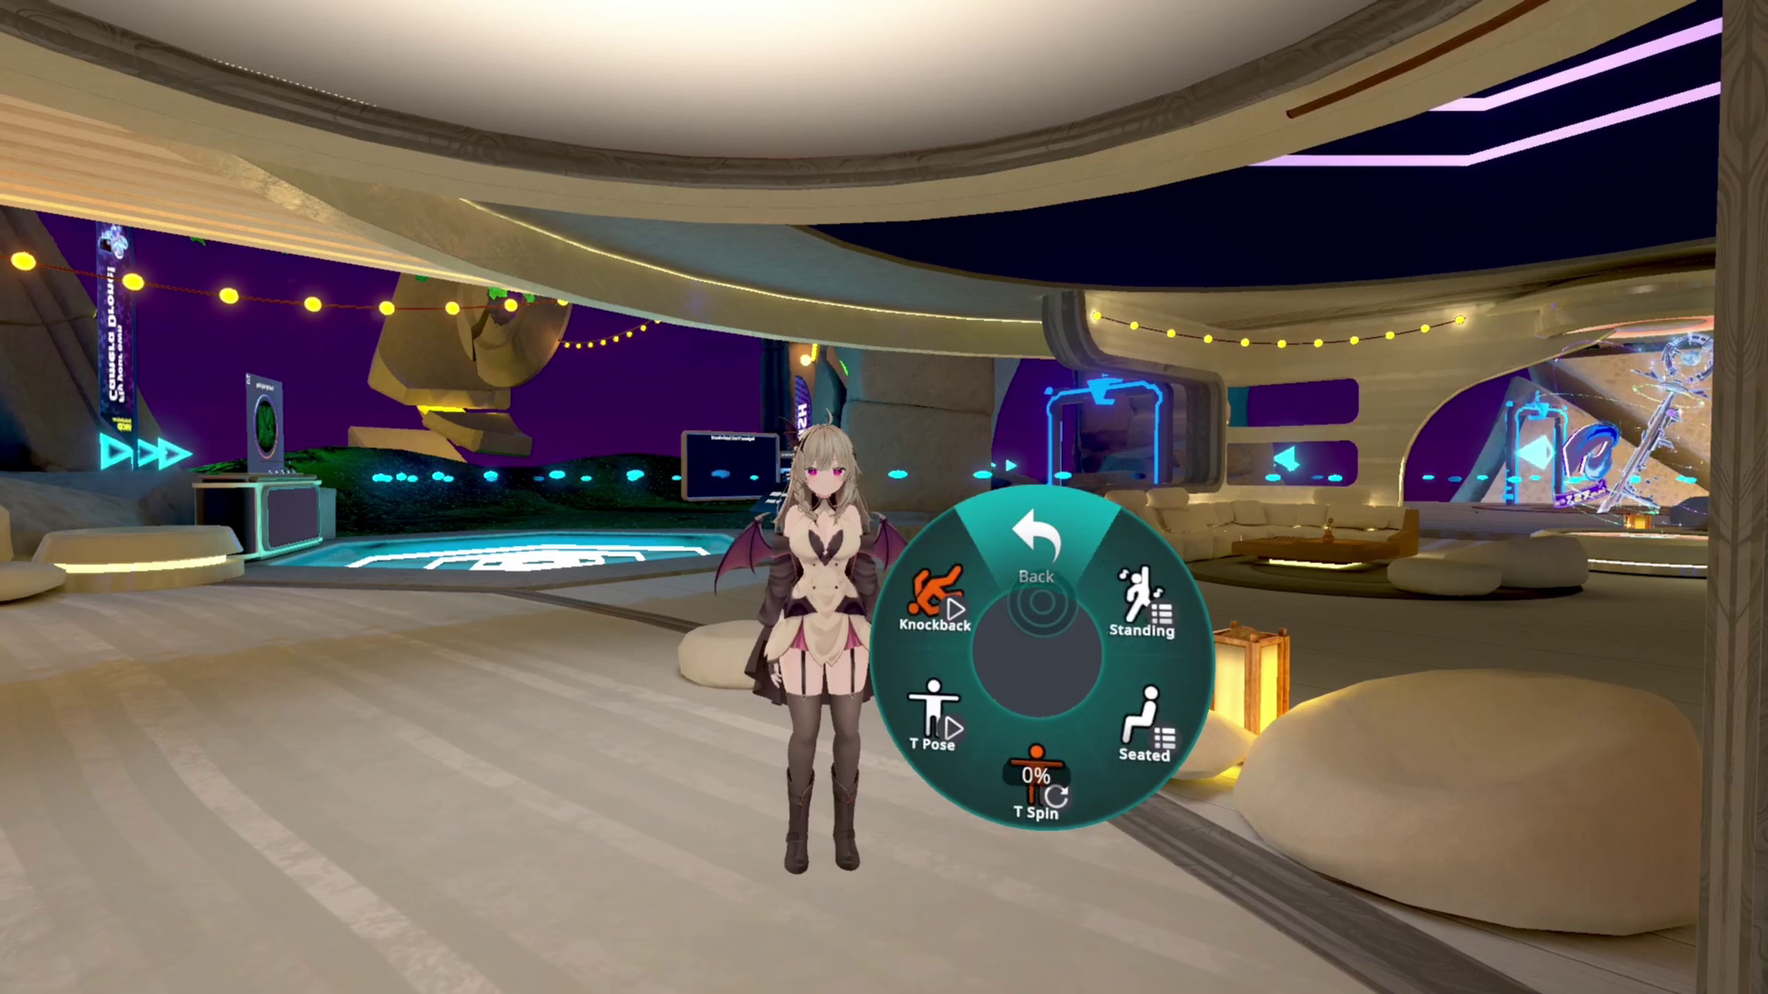
{"action": "left_click", "coordinate": [1036, 547]}
{"action": "left_click", "coordinate": [1035, 547]}
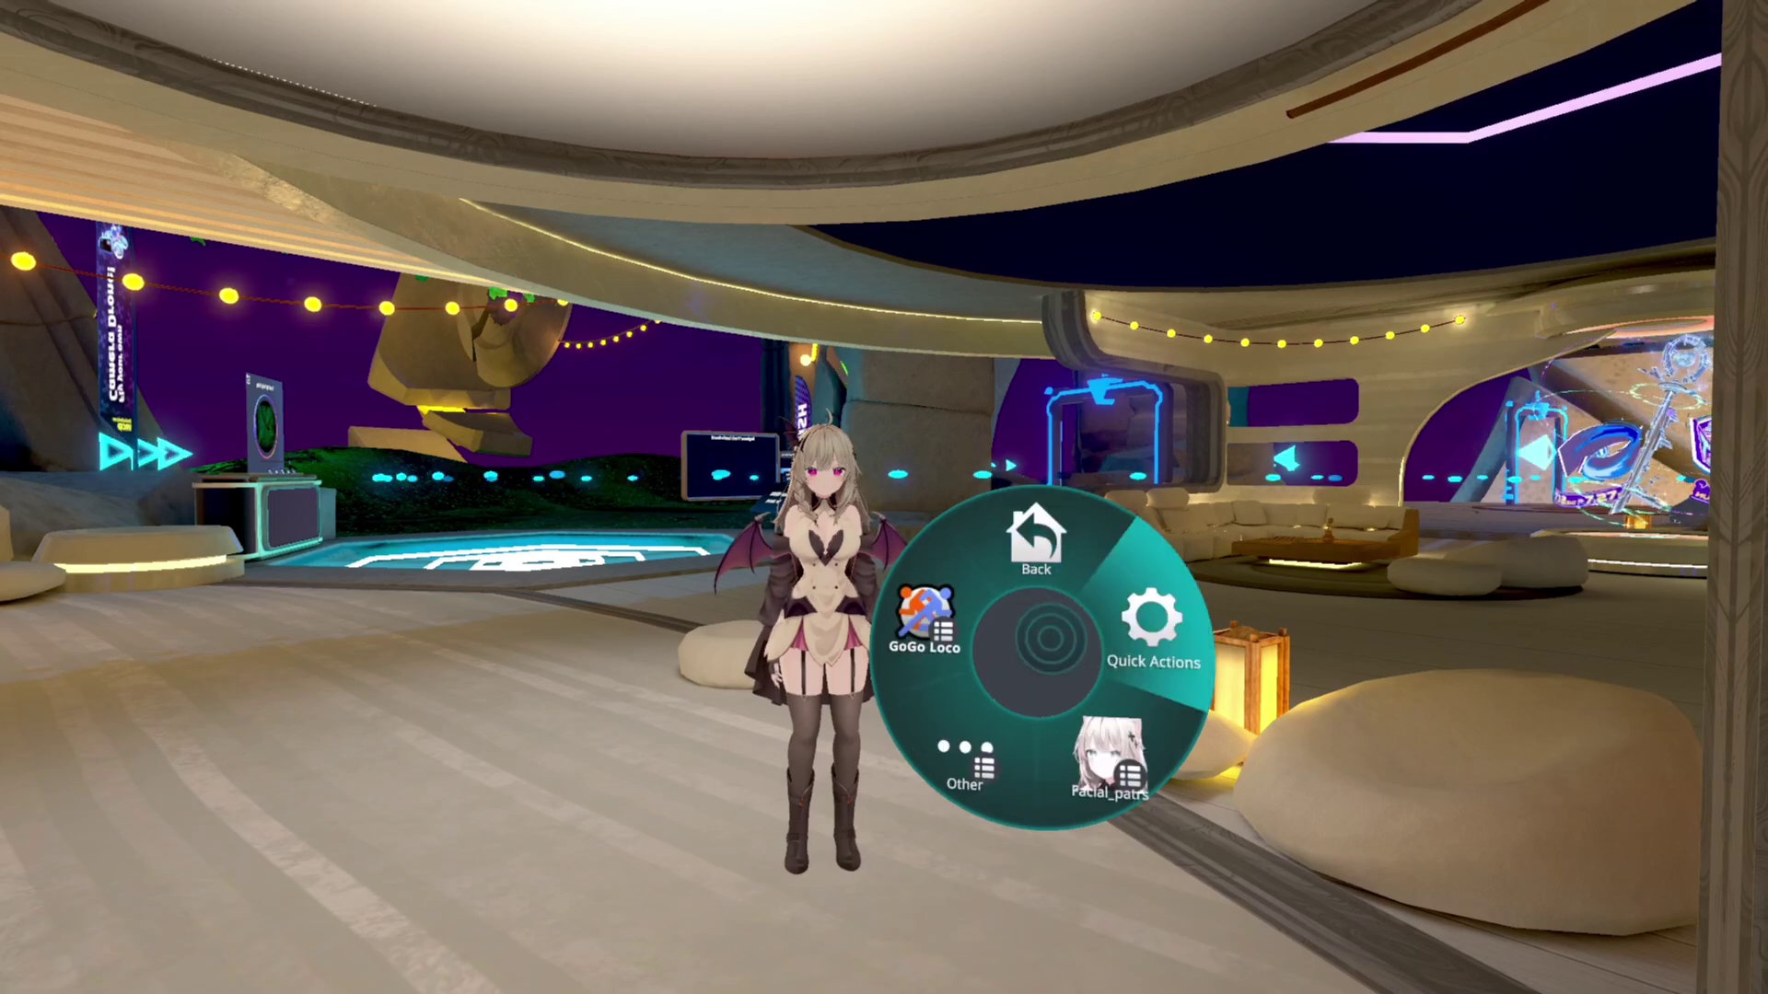
Step: Set the avatar's height to 1.60 m and return to the expressions overview
{"action": "left_click", "coordinate": [1151, 631]}
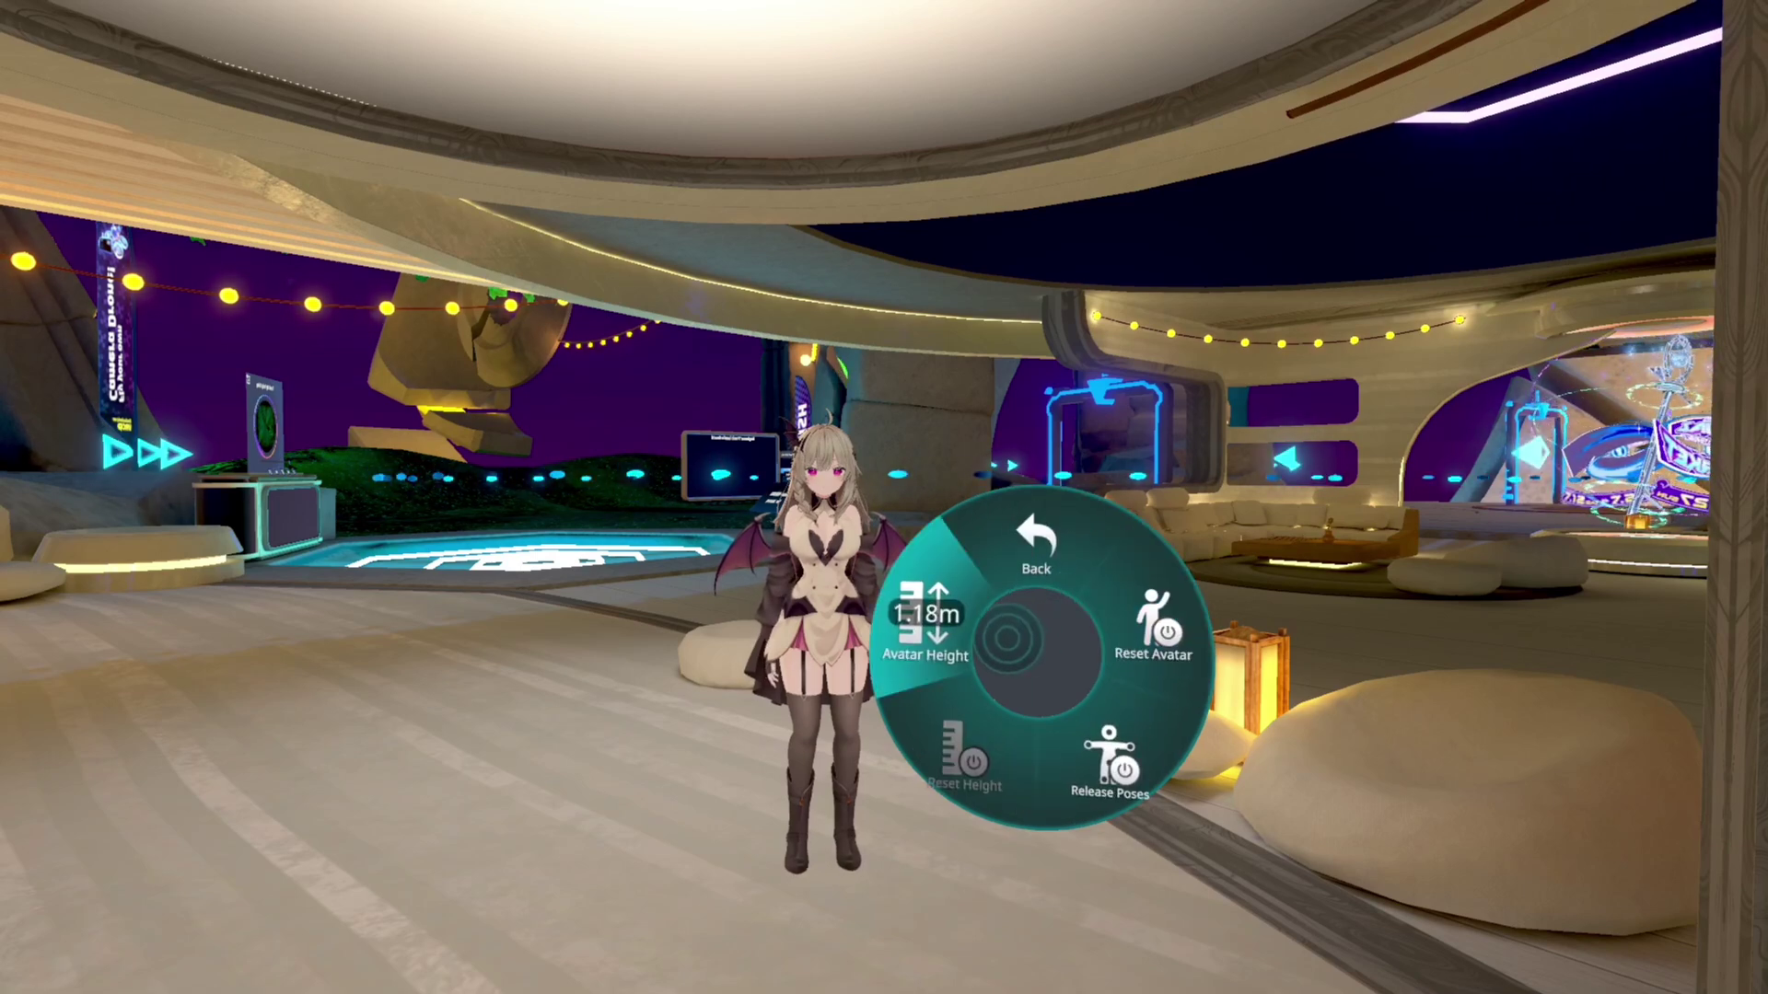
{"action": "left_click", "coordinate": [923, 617]}
{"action": "left_click_drag", "start_coordinate": [964, 621], "coordinate": [963, 624]}
{"action": "left_click", "coordinate": [964, 624]}
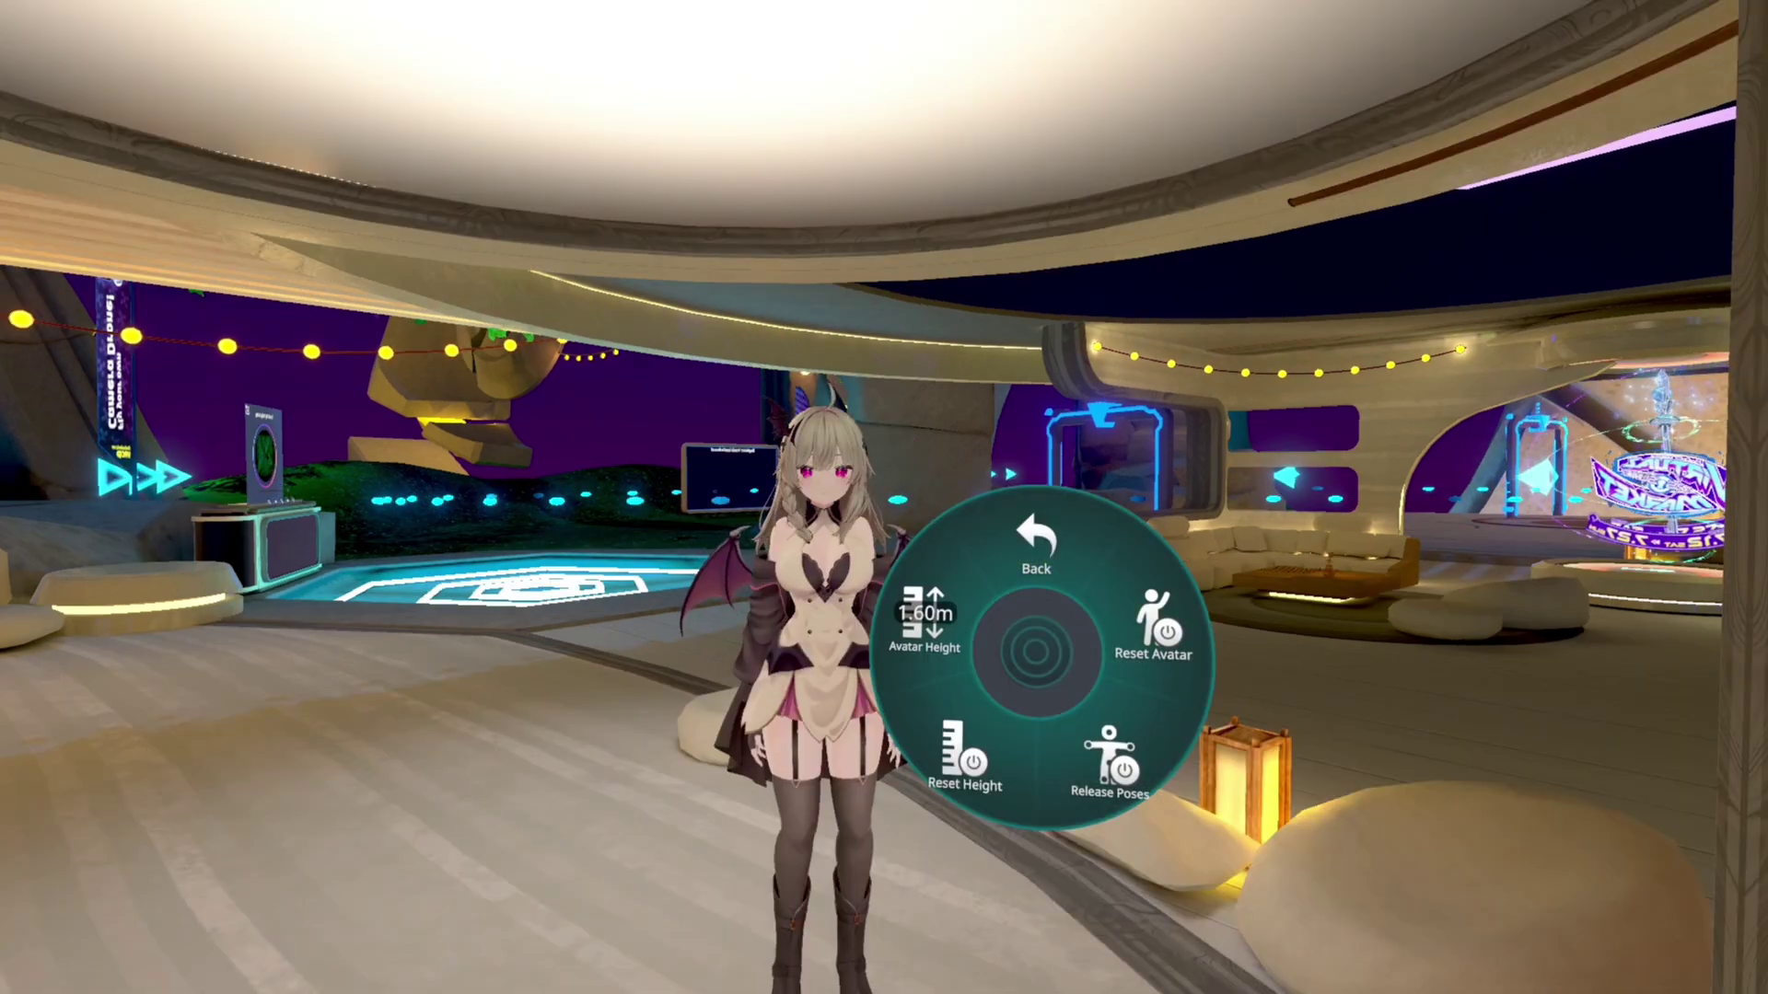
{"action": "left_click", "coordinate": [1036, 598]}
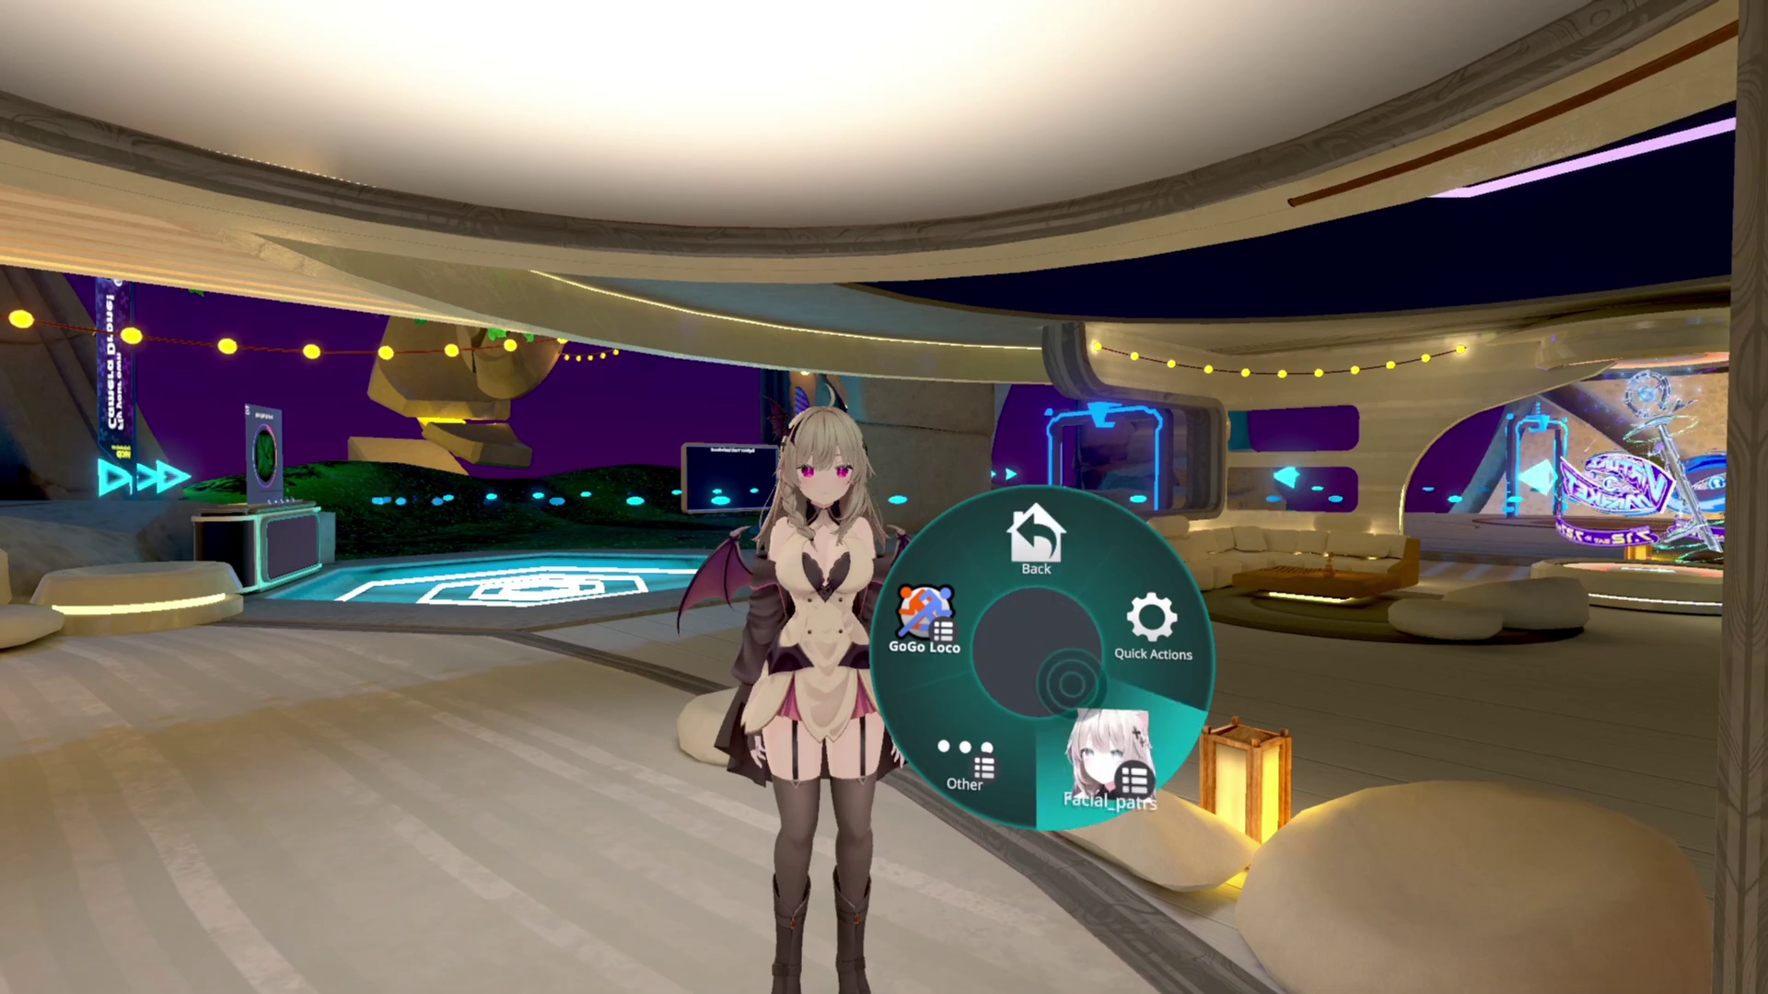
Step: View the avatar's facial part toggles and close the expressions menu
{"action": "left_click", "coordinate": [1073, 685]}
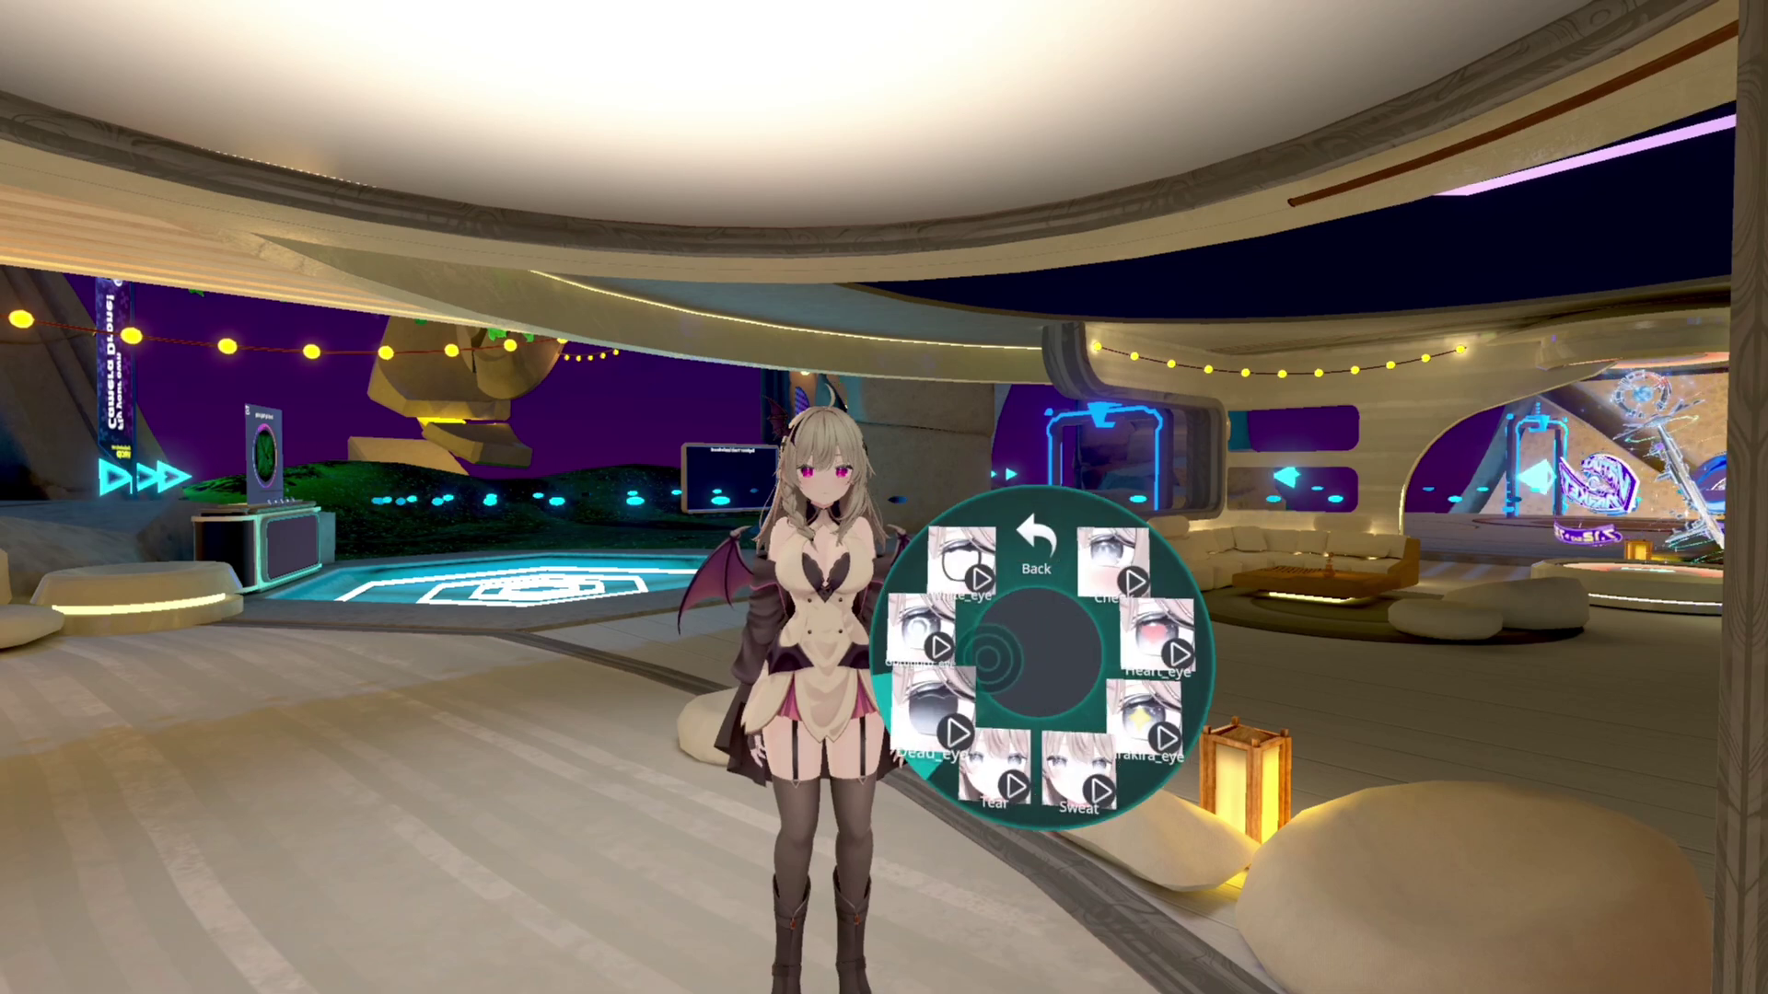
{"action": "left_click", "coordinate": [1030, 598]}
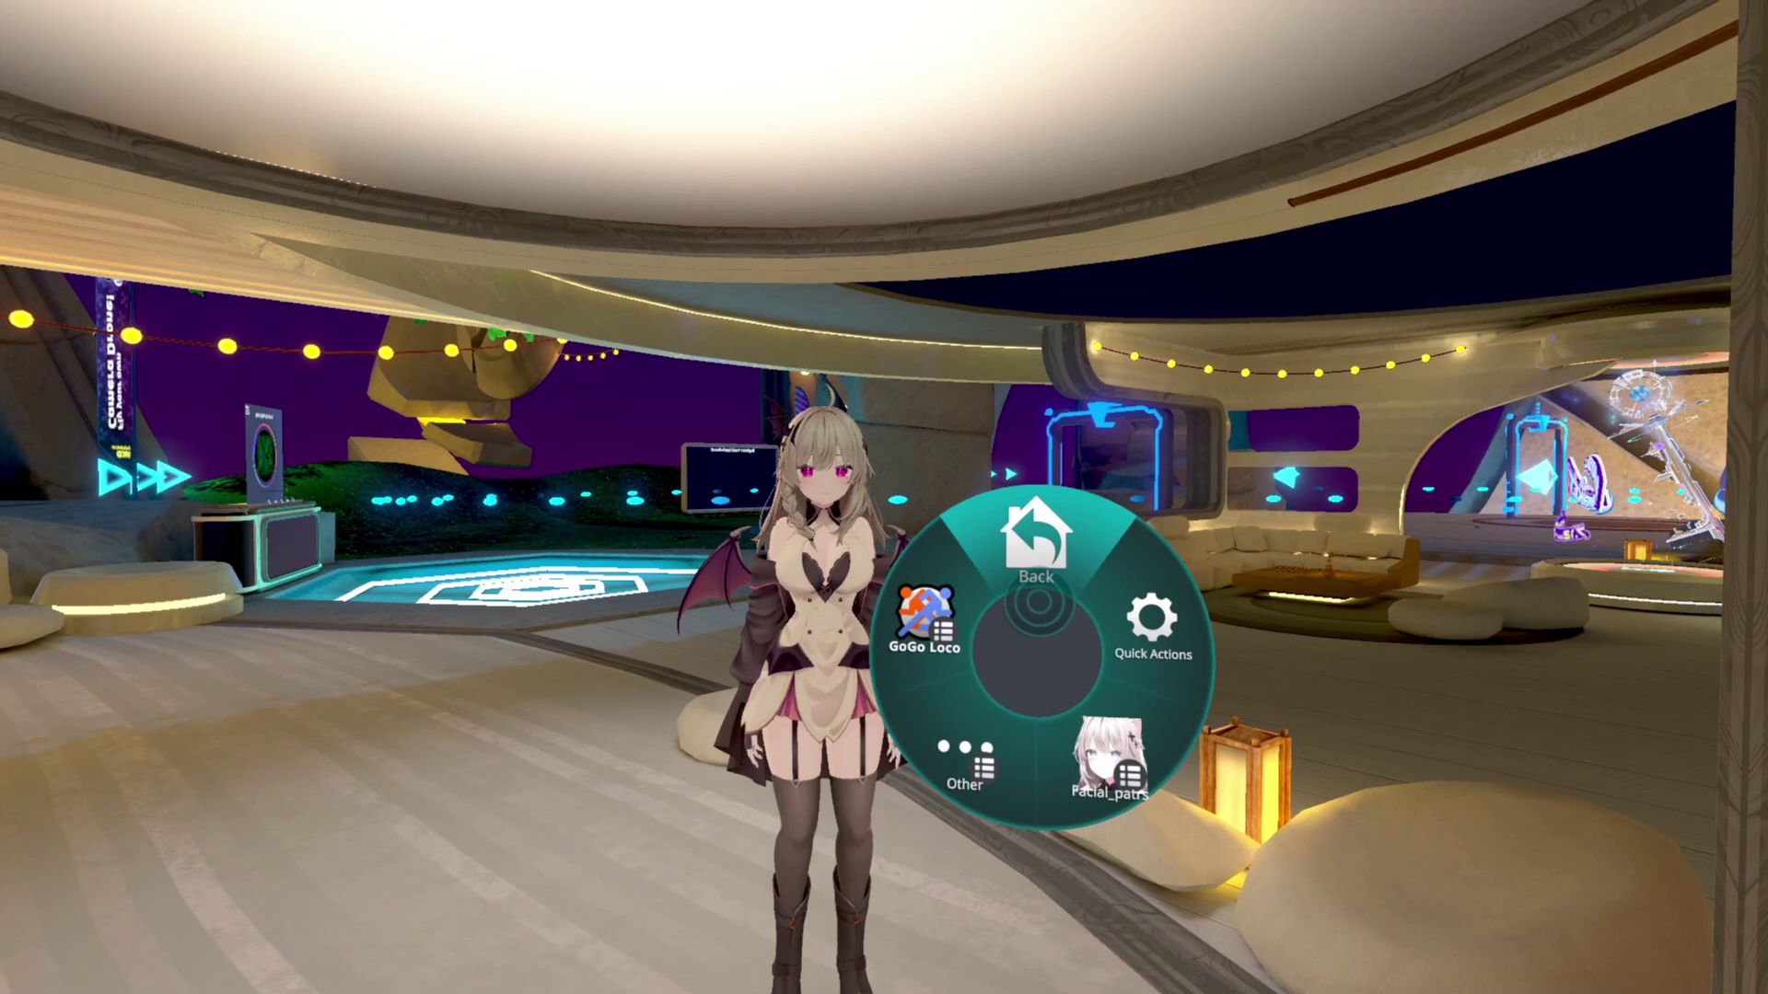
{"action": "left_click", "coordinate": [1036, 598]}
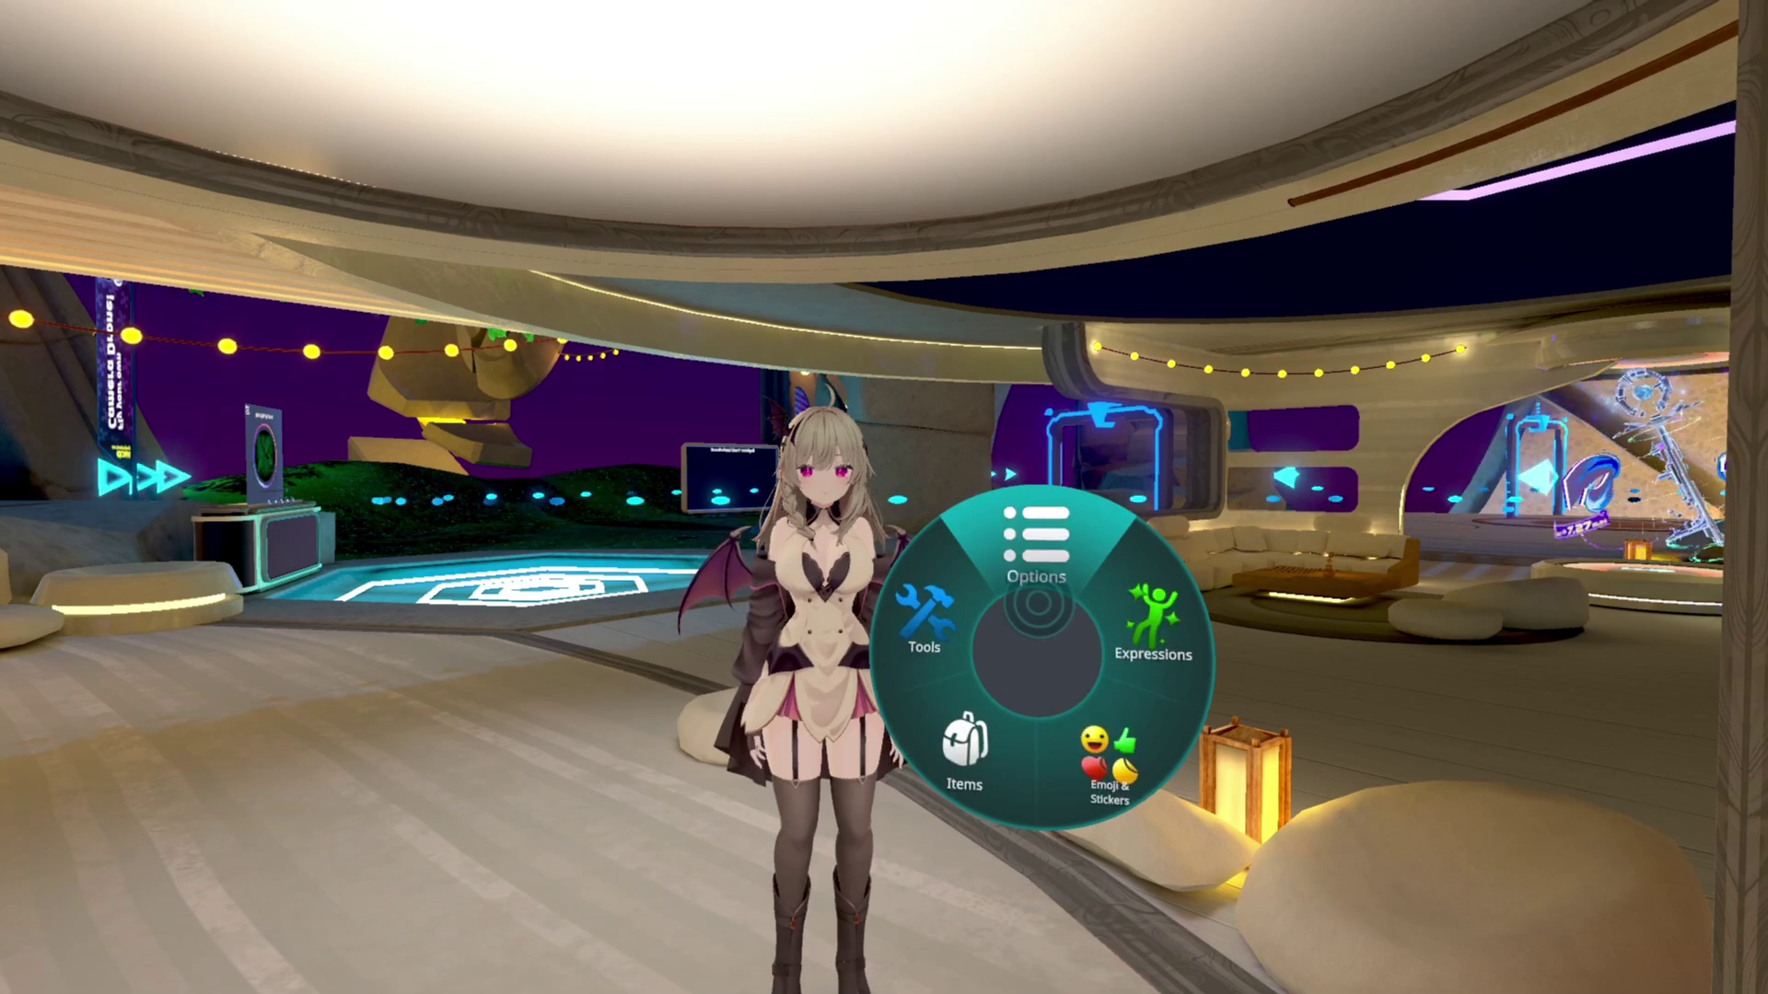
{"action": "key", "text": "r"}
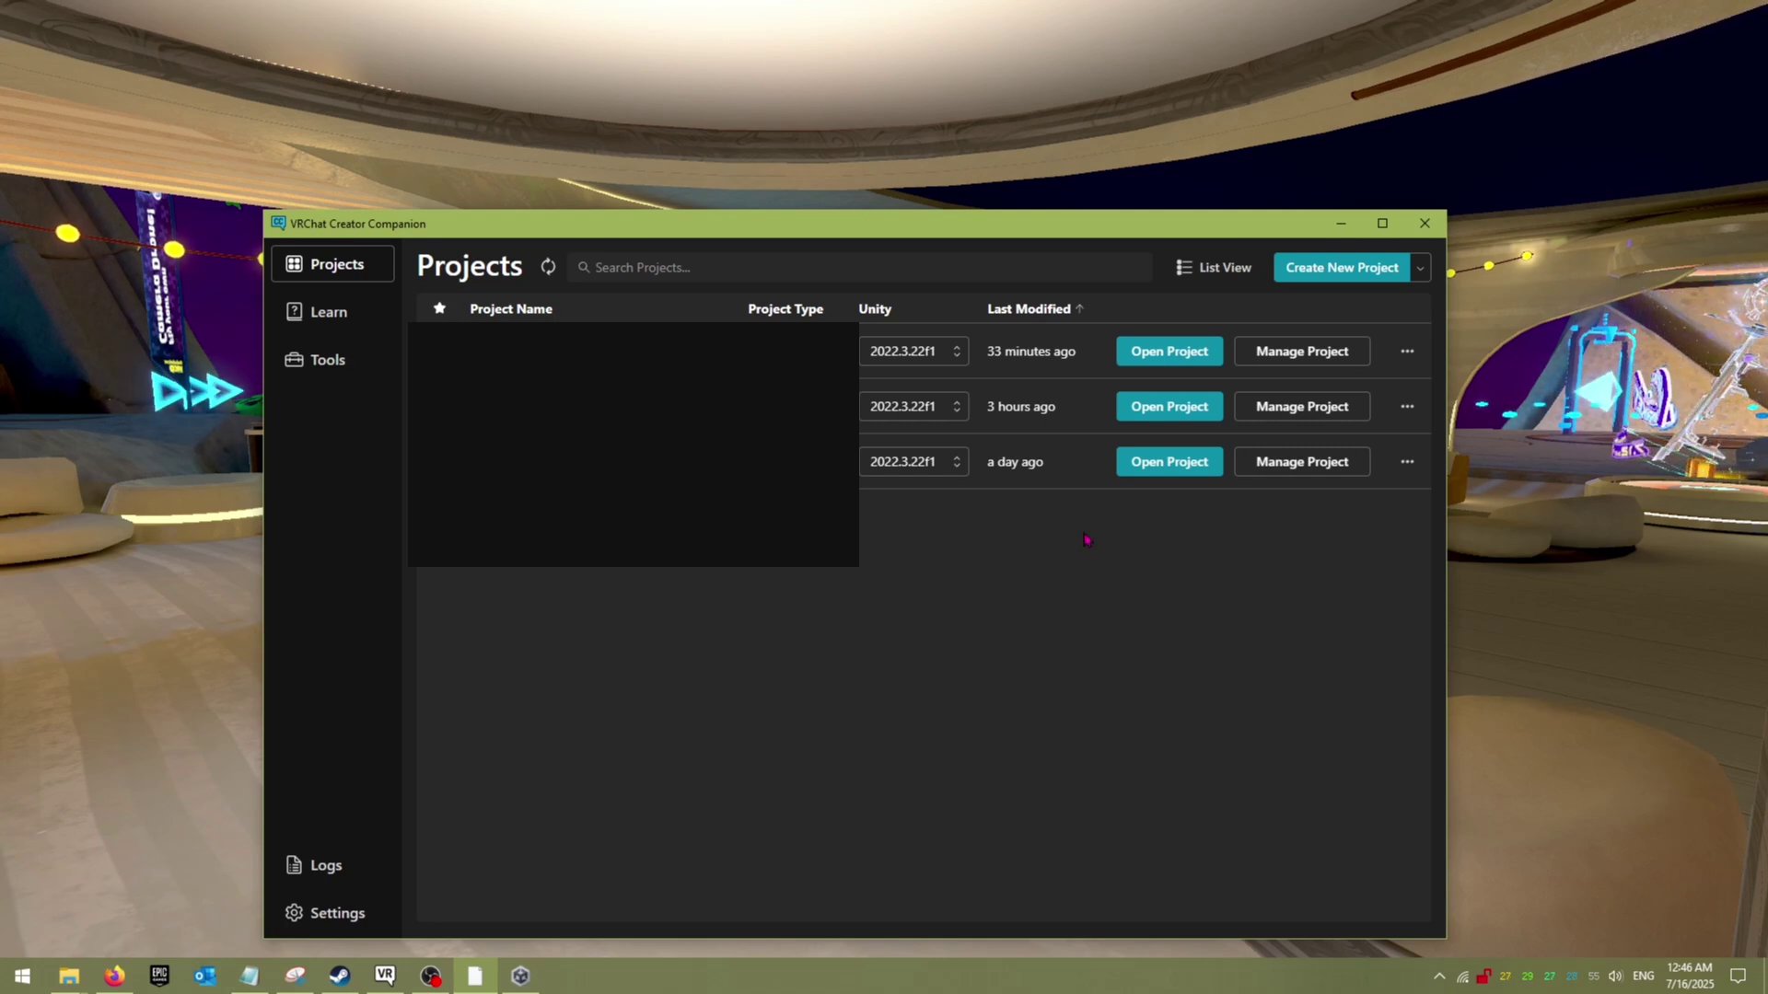
Step: Switch to VRChat Creator Companion and create a Unity 2022 Avatar project named YaeYugiri
{"action": "left_click", "coordinate": [1320, 275]}
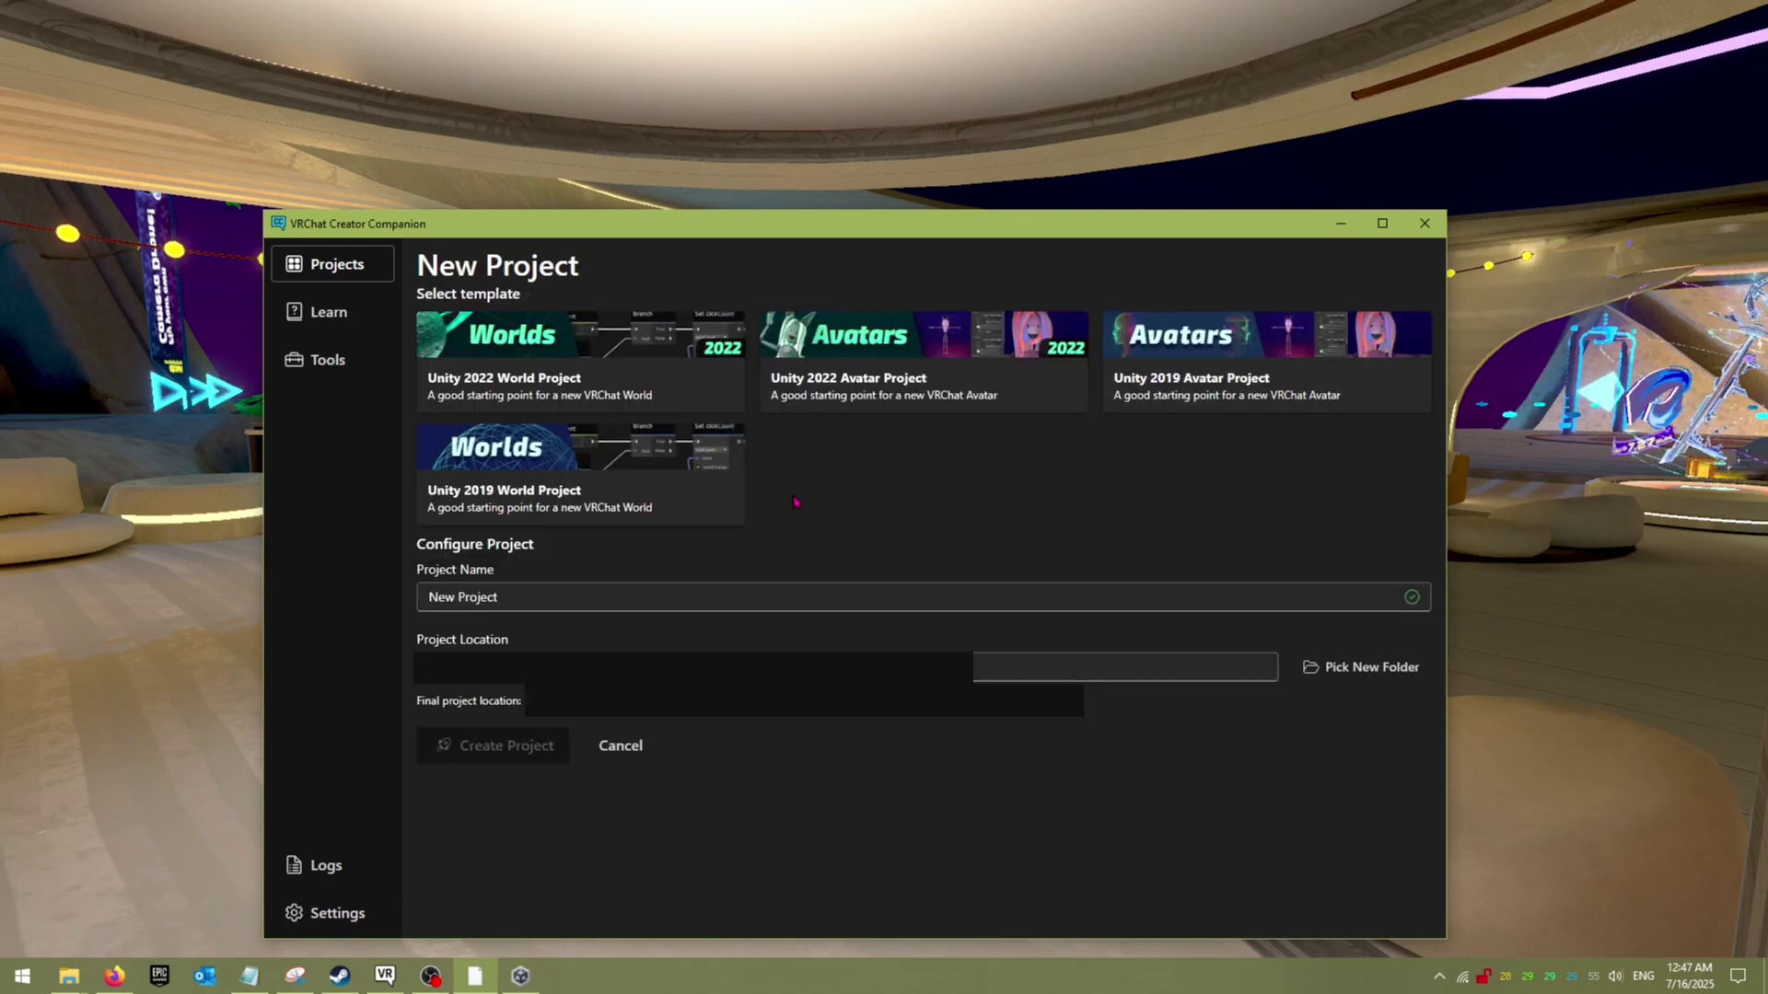
{"action": "left_click", "coordinate": [934, 391]}
{"action": "left_click", "coordinate": [427, 590]}
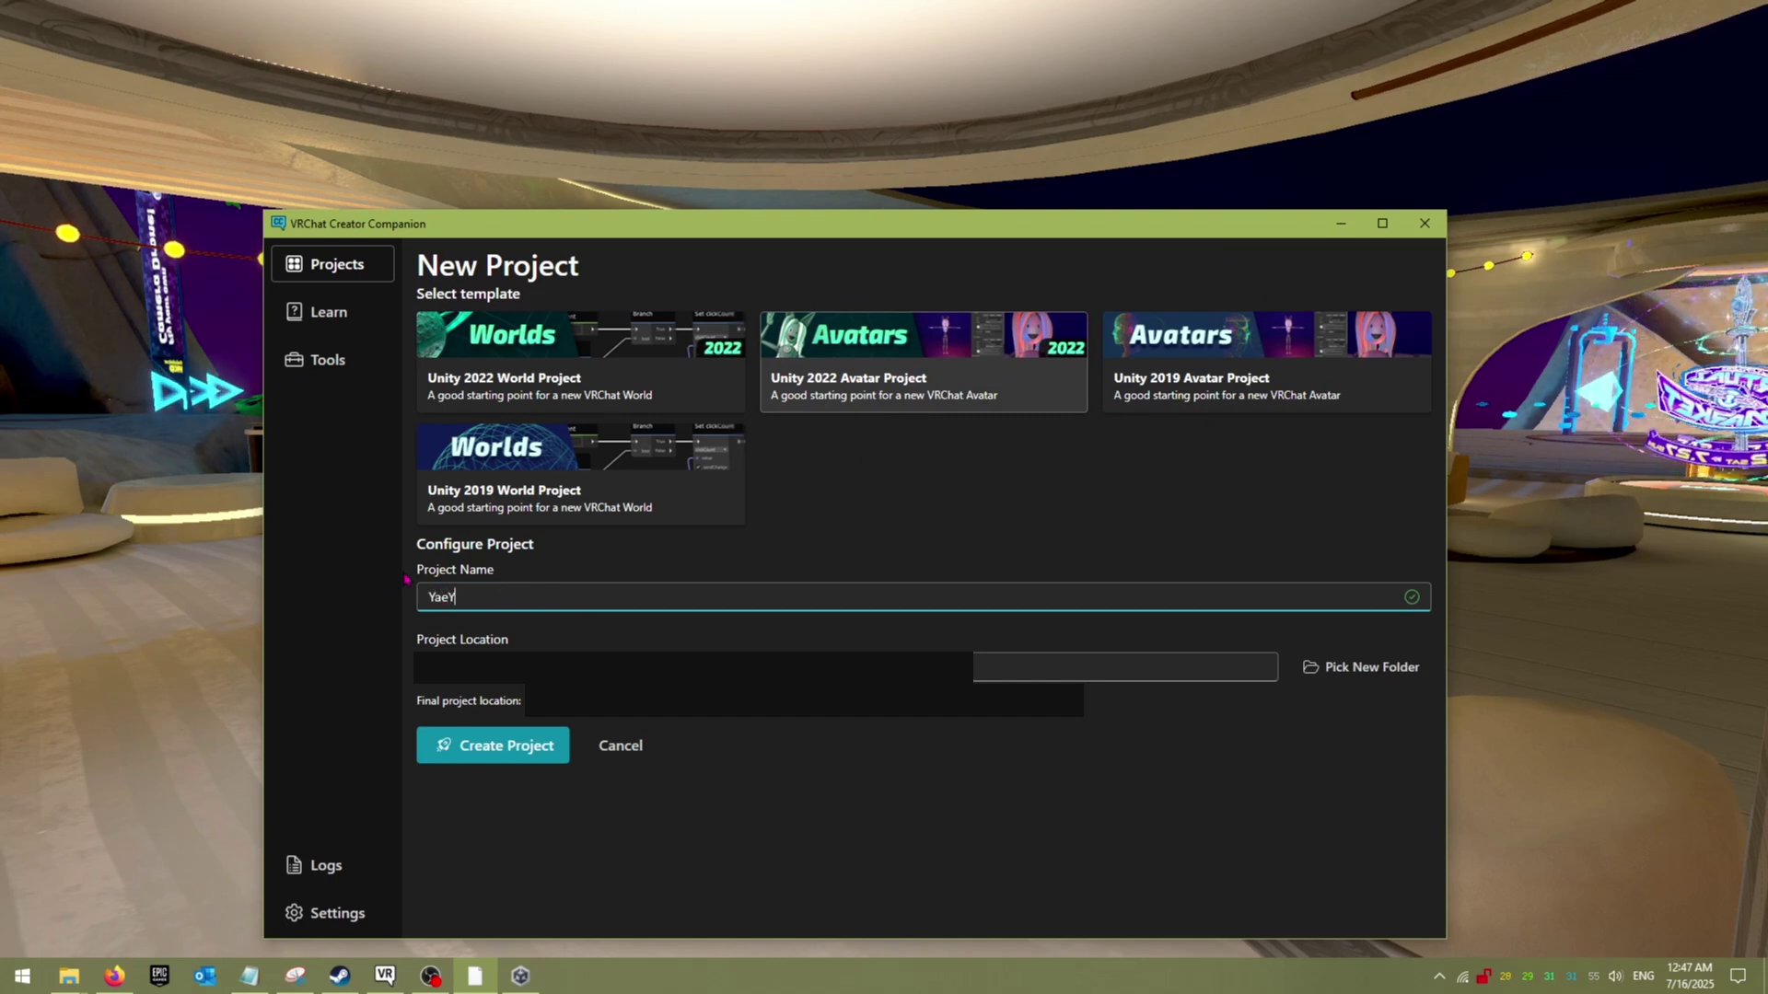
{"action": "key", "text": "Return"}
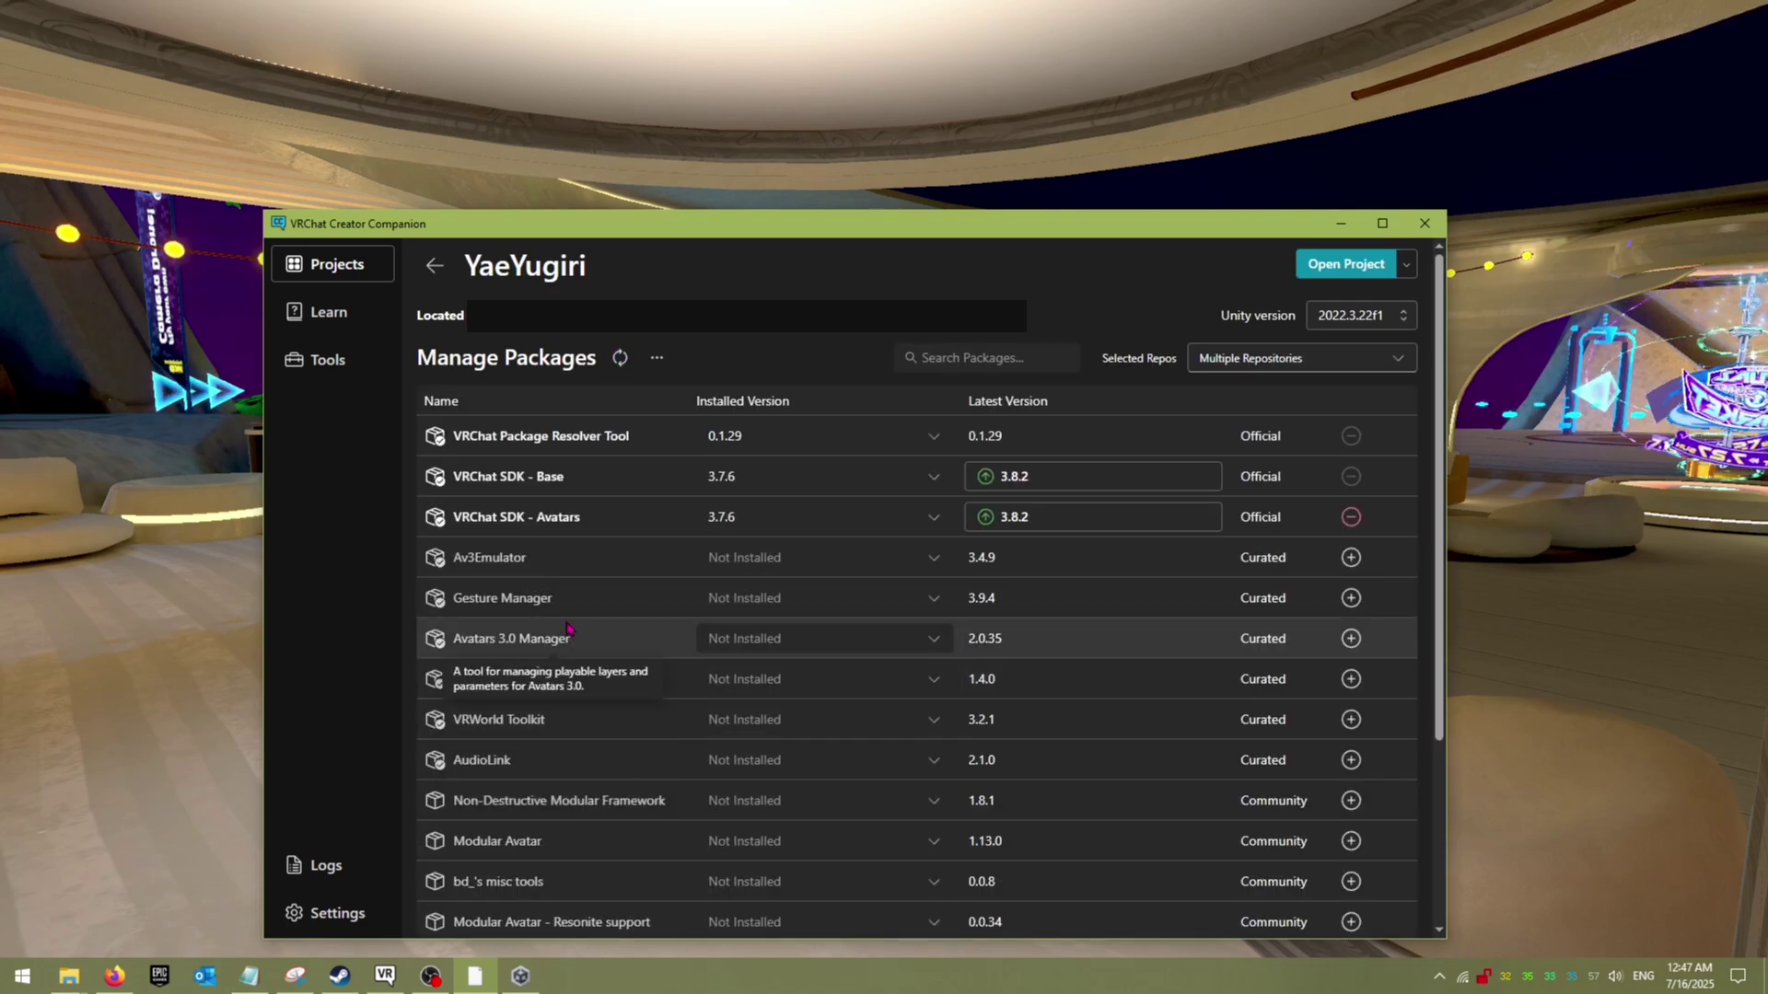
Step: Add the lilToon, VRCFury and Modular Avatar packages to the YaeYugiri project and open it in Unity
{"action": "scroll", "coordinate": [616, 686], "scroll_direction": "down", "scroll_amount": 3}
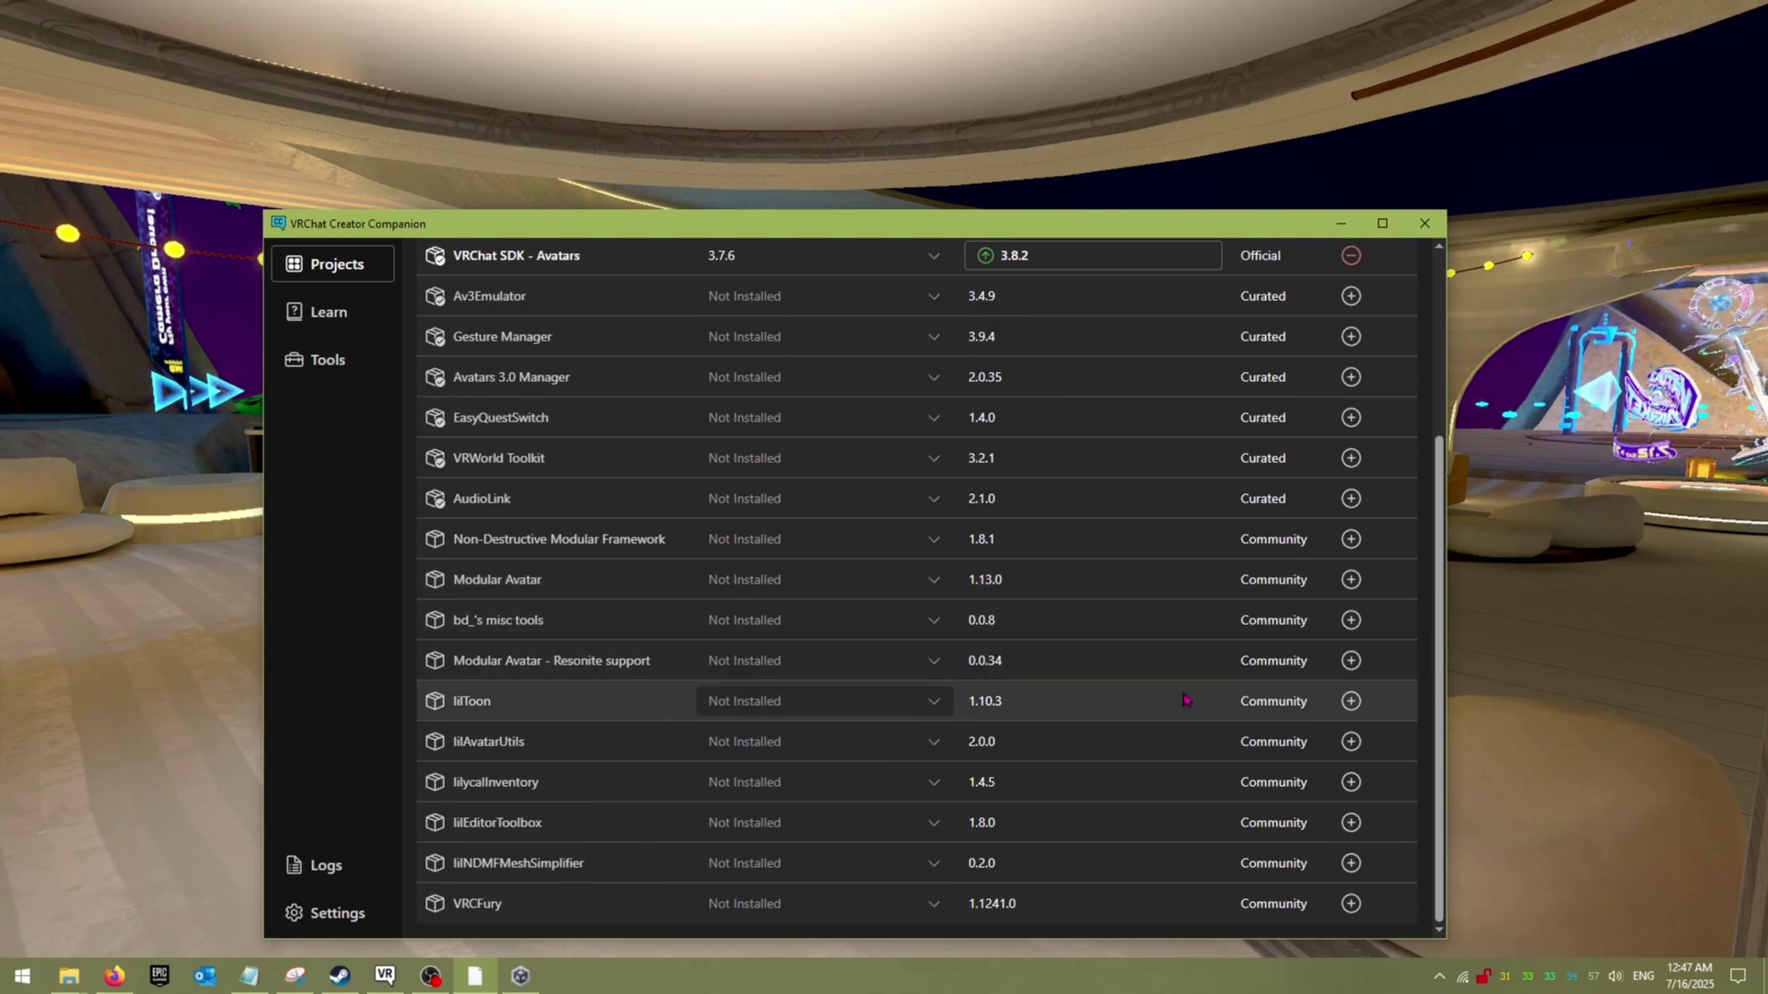
{"action": "left_click", "coordinate": [1350, 700]}
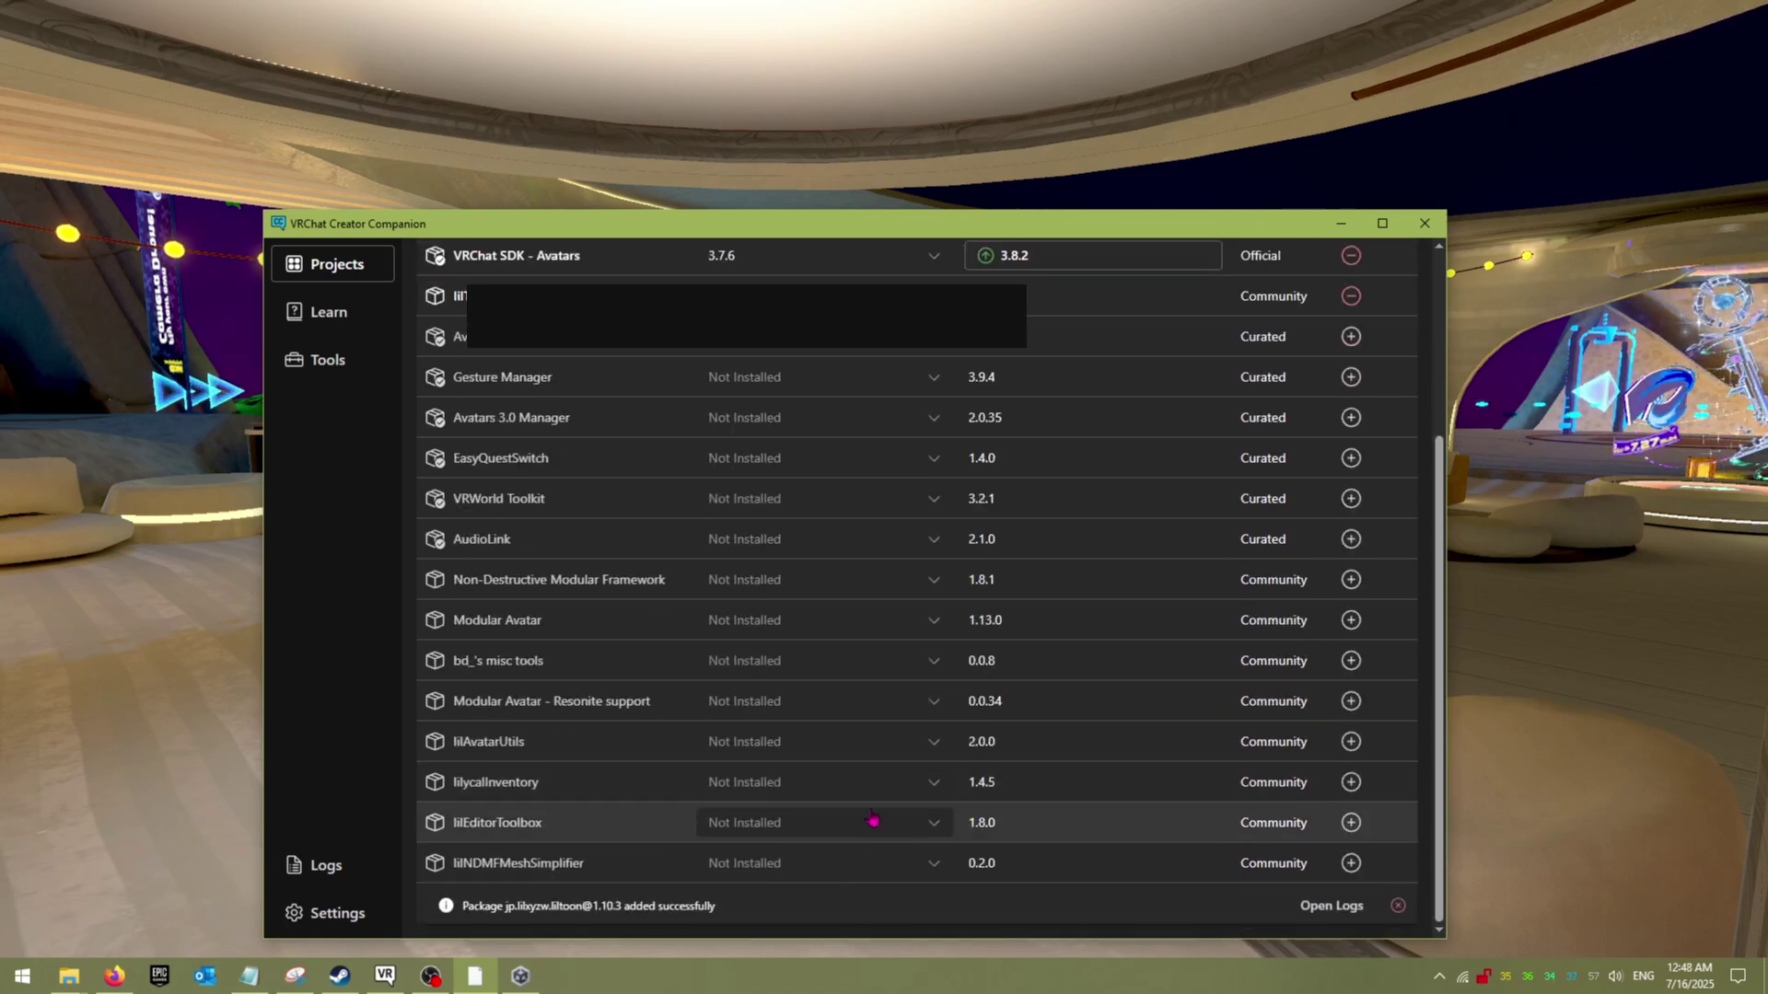
{"action": "left_click", "coordinate": [1397, 905]}
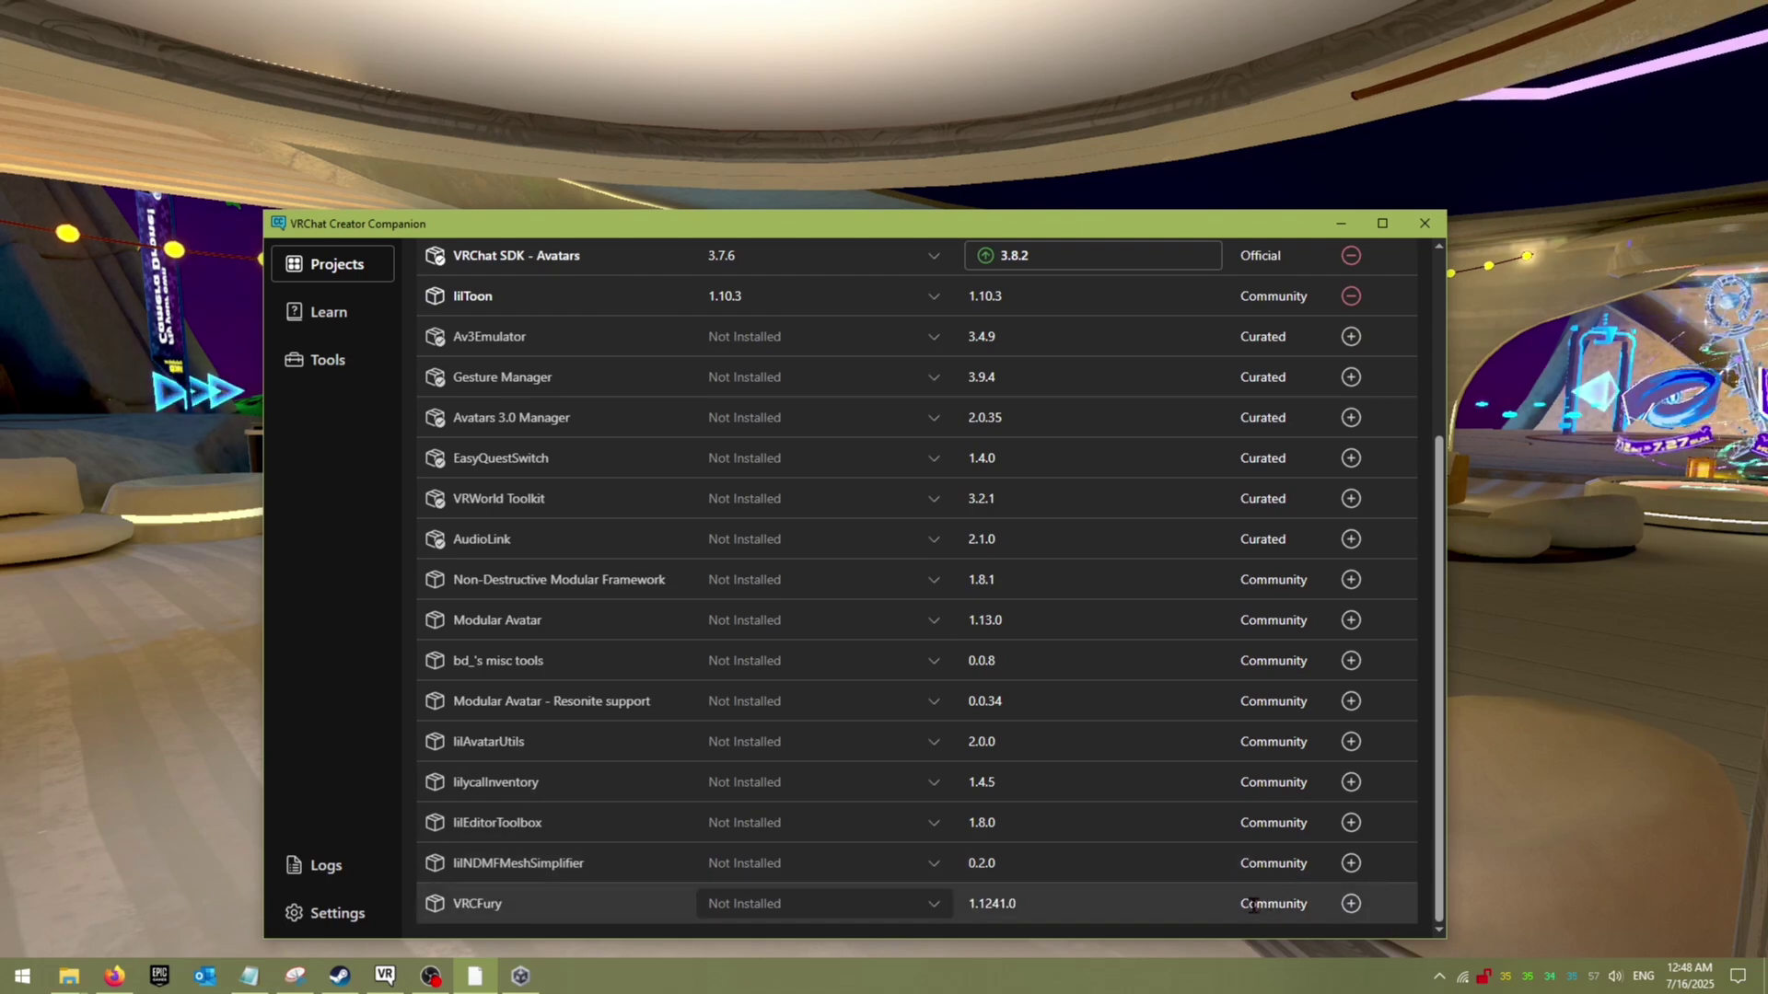
{"action": "left_click", "coordinate": [1350, 905]}
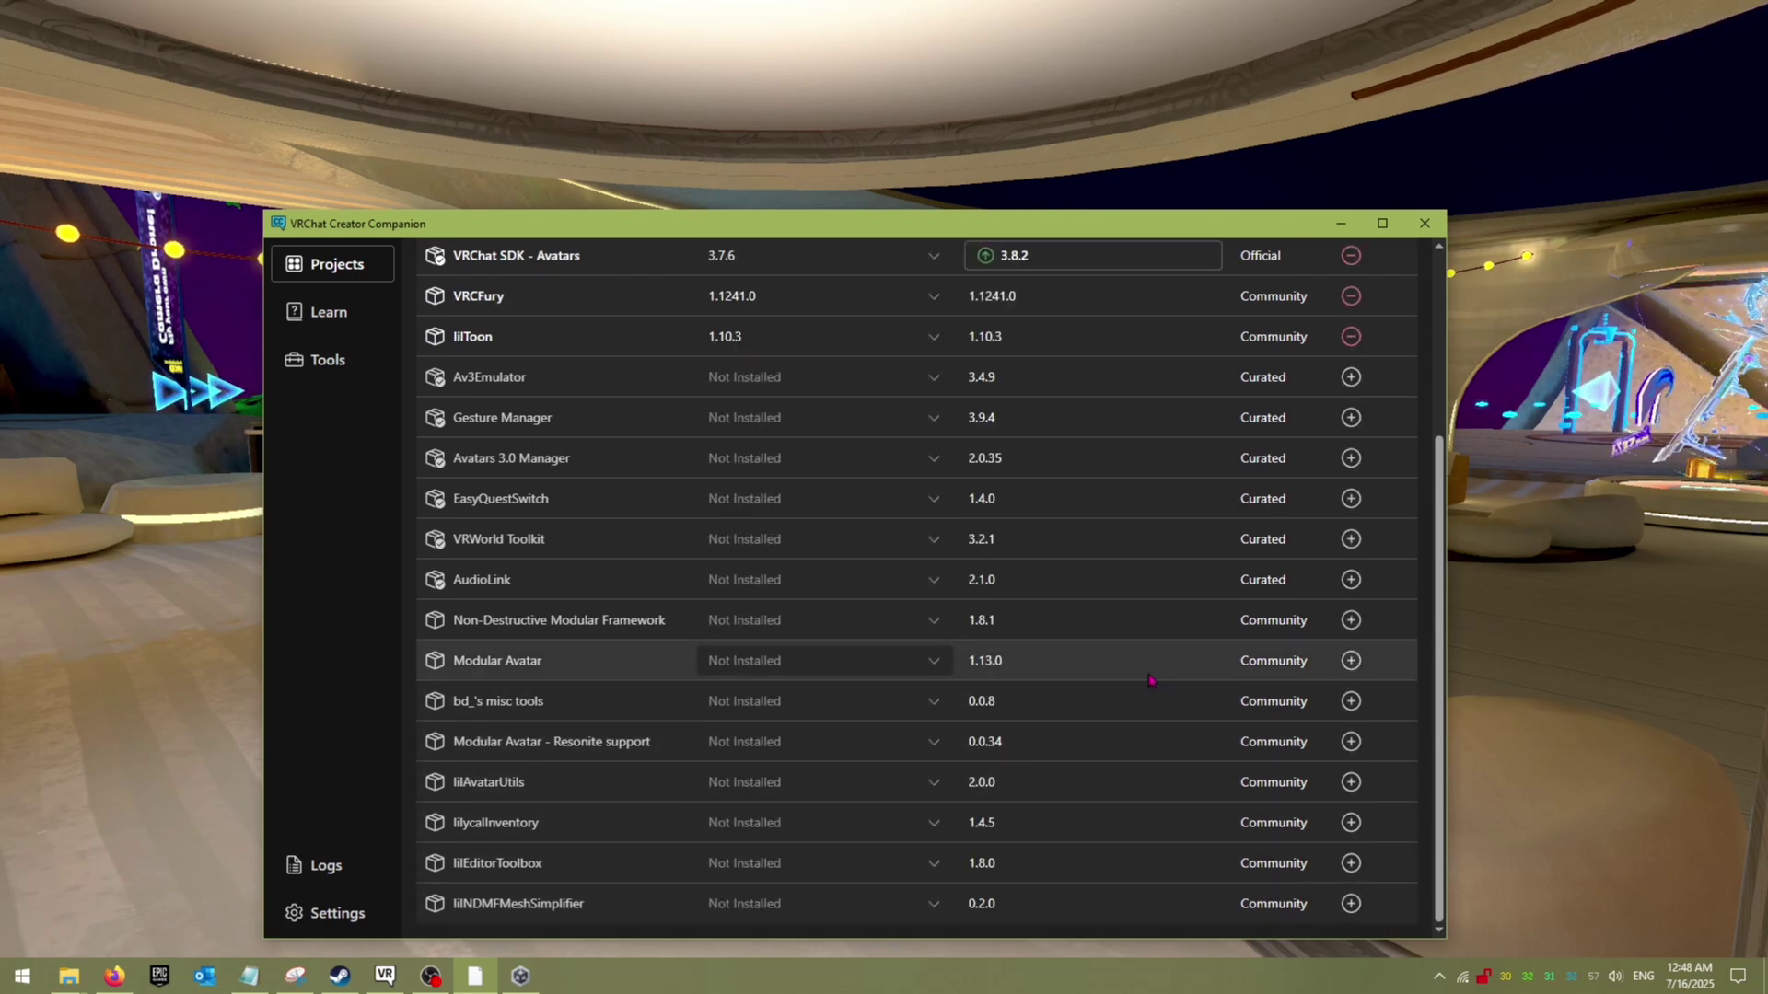
{"action": "left_click", "coordinate": [1350, 661]}
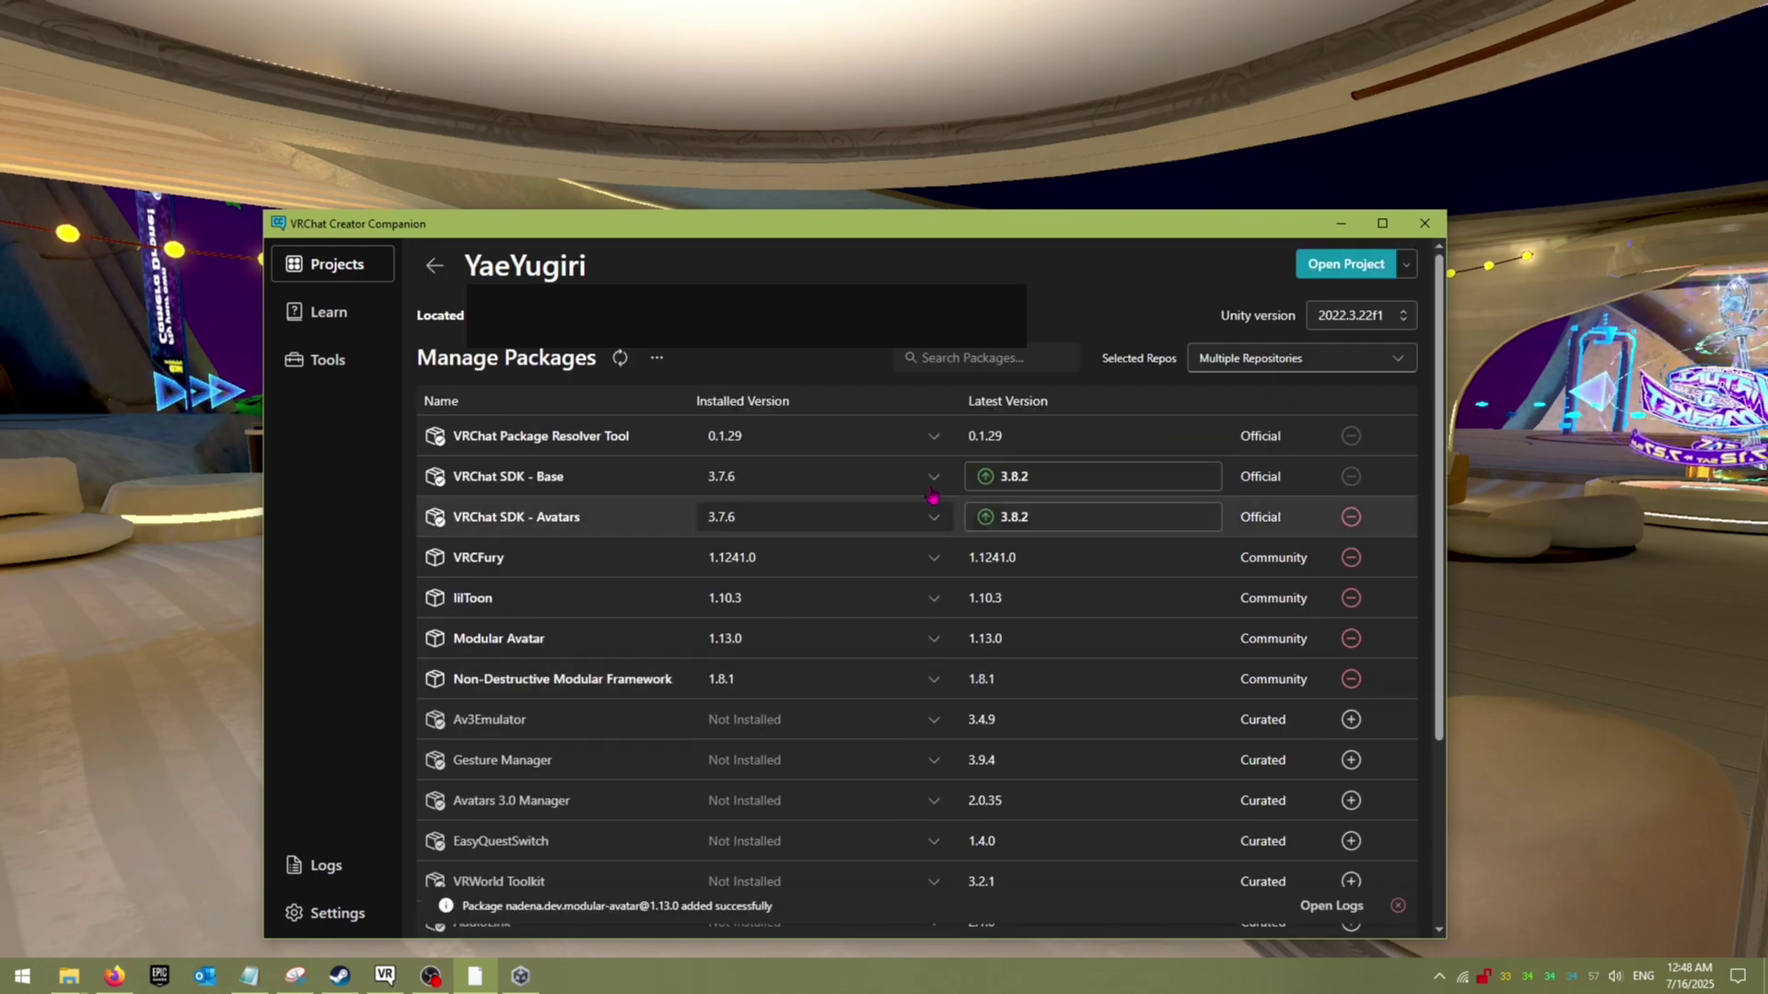
{"action": "left_click", "coordinate": [1341, 267]}
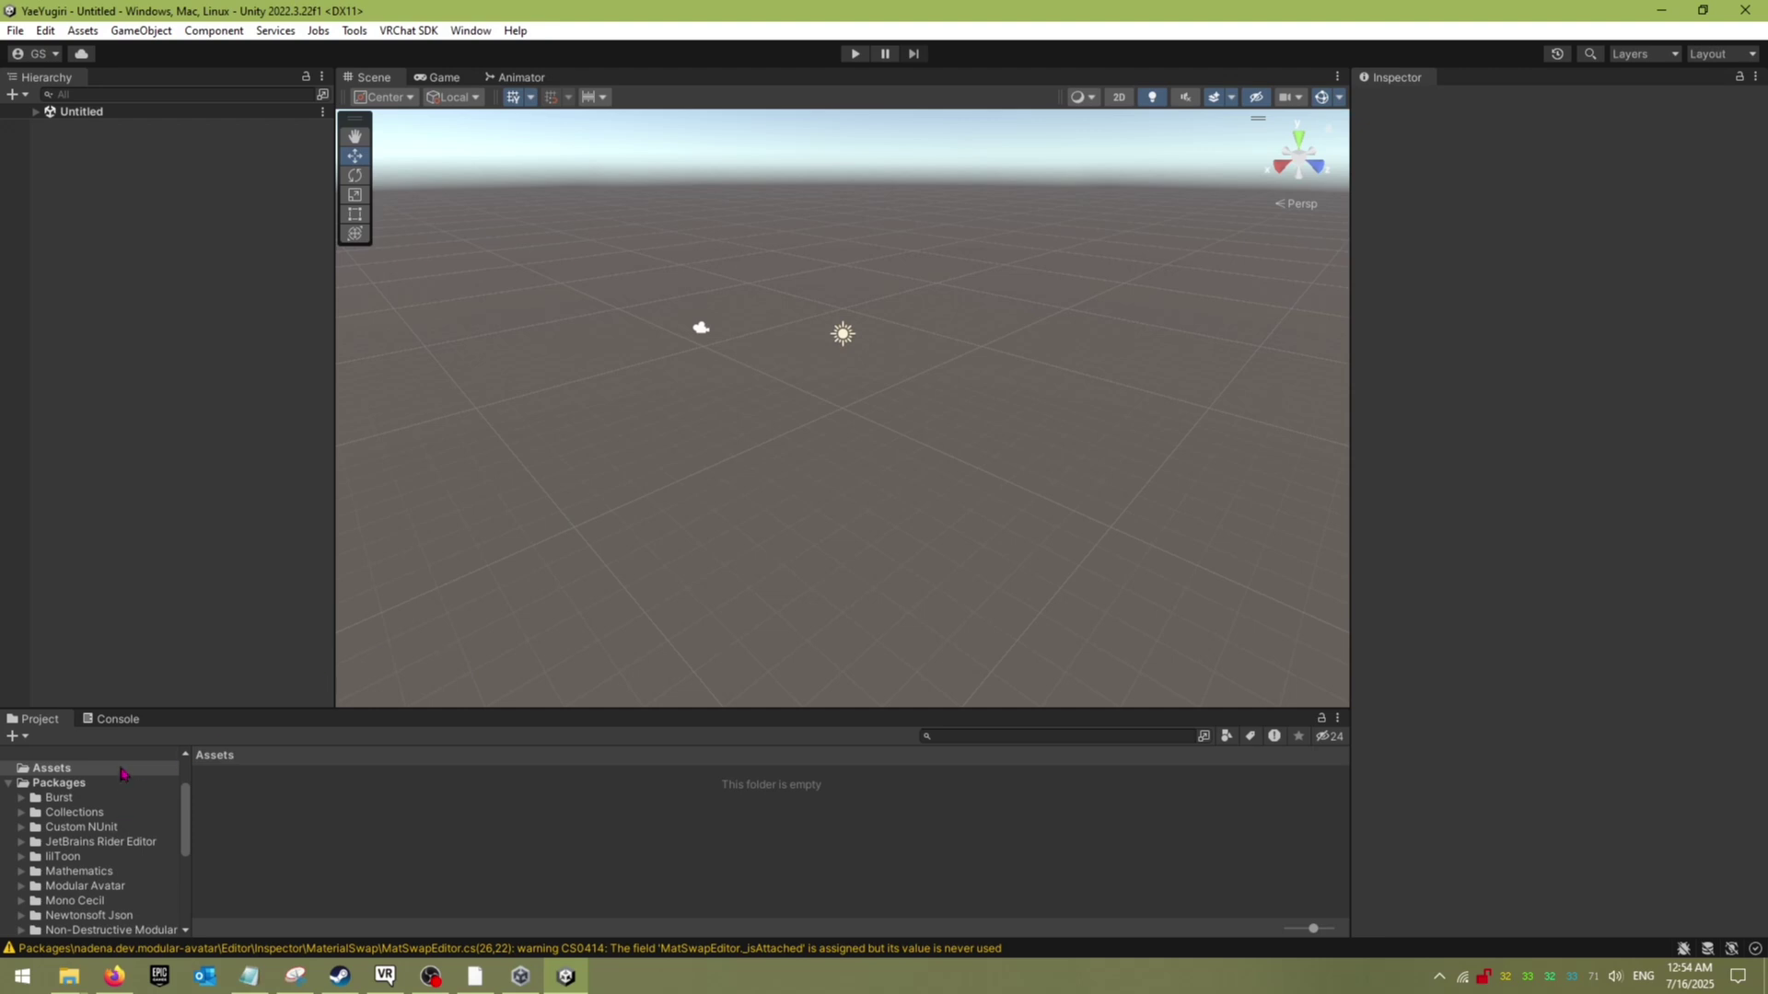
Step: Import all assets of the Shinano unitypackage from the Shinano_ver1.02 folder under VRC/Resources
{"action": "left_click", "coordinate": [129, 30]}
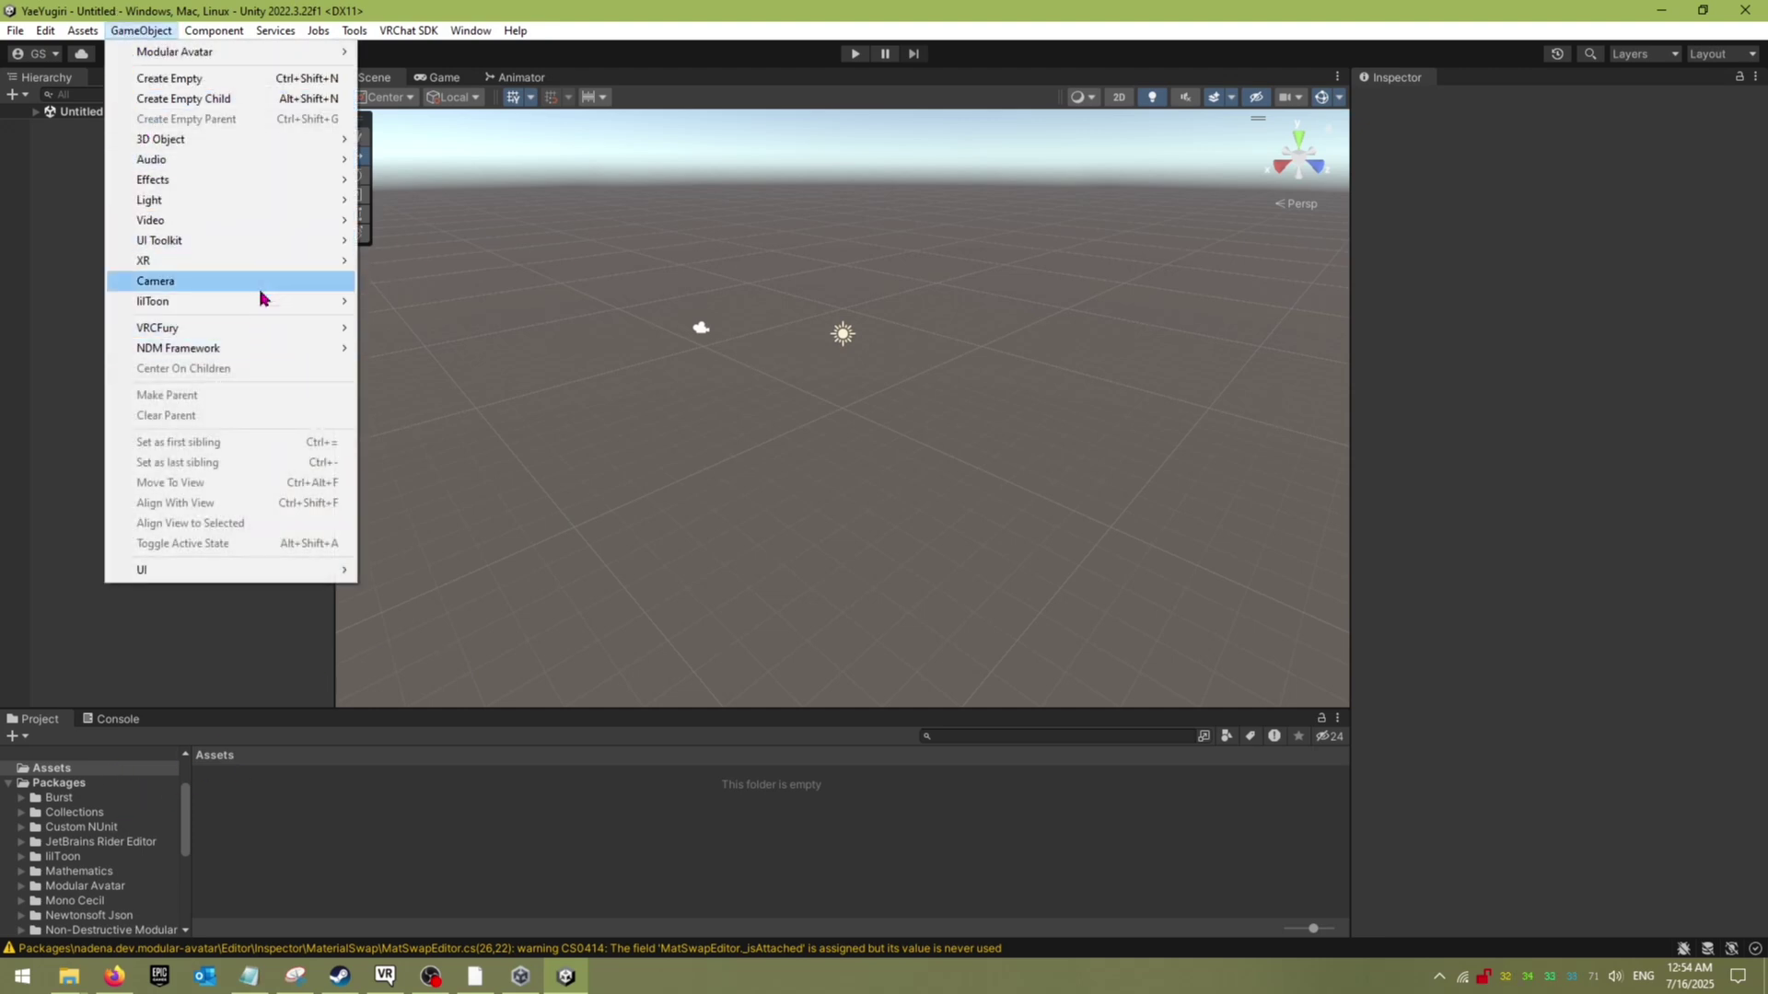
{"action": "mouse_move", "coordinate": [82, 31]}
{"action": "mouse_move", "coordinate": [261, 255]}
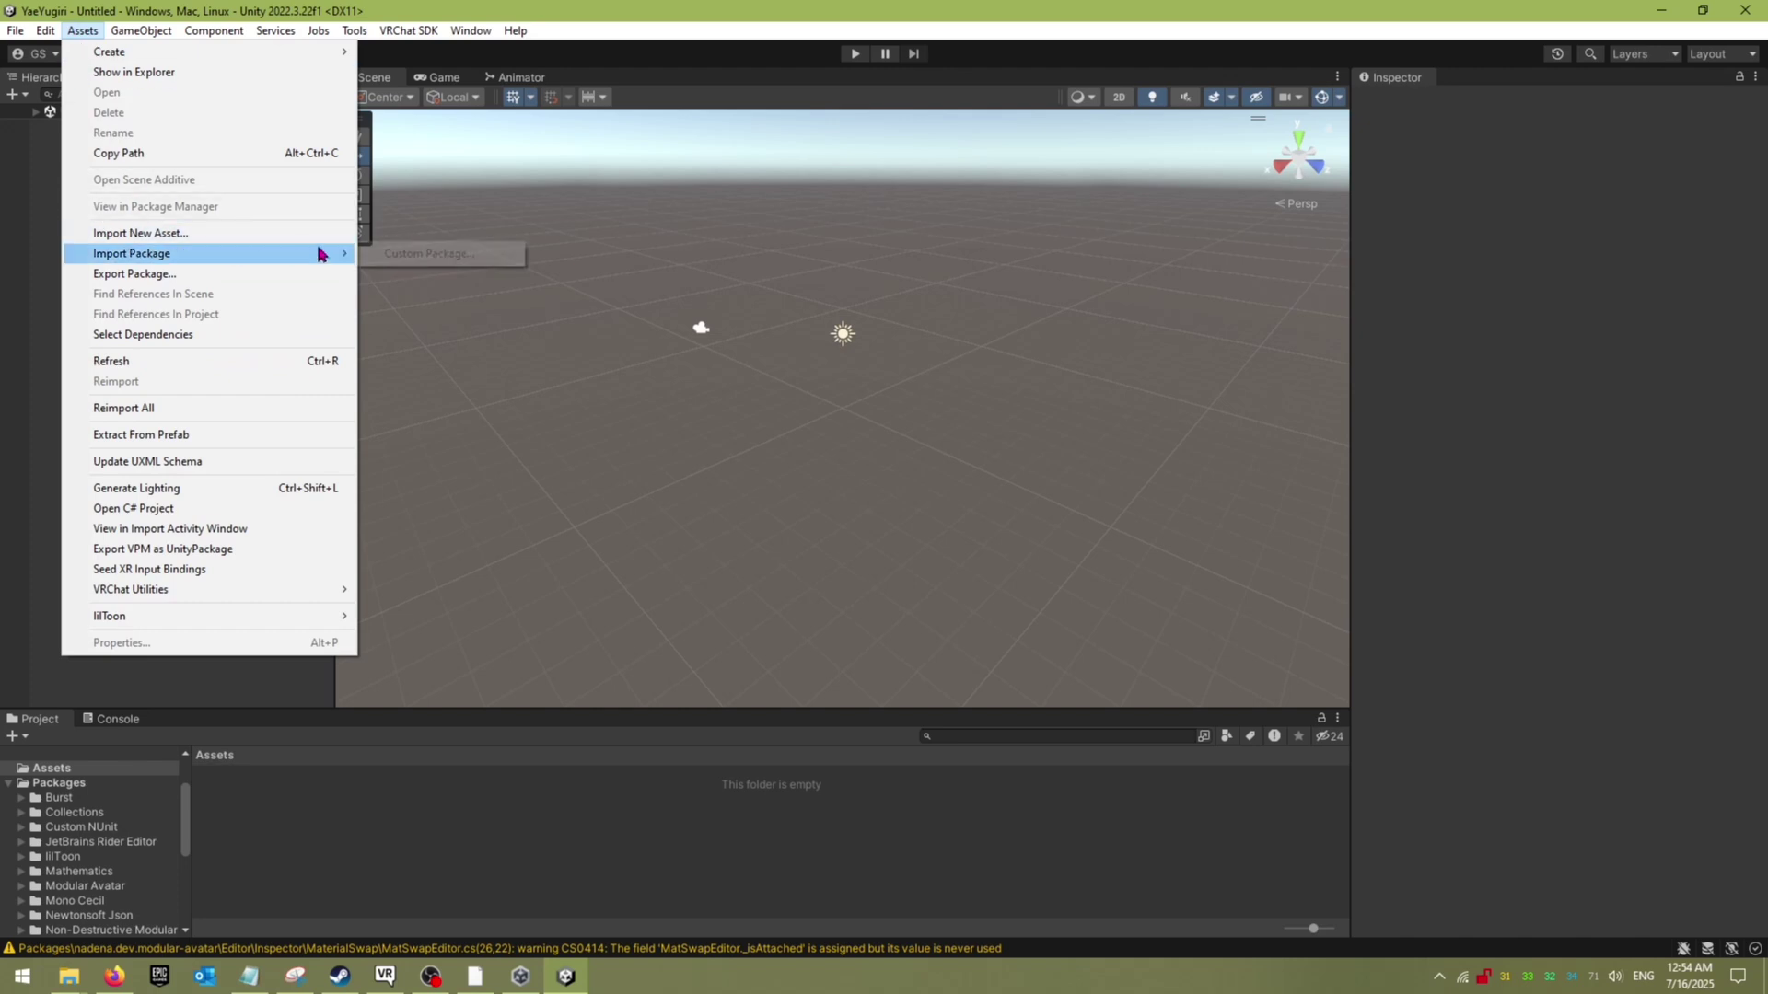
{"action": "left_click", "coordinate": [399, 255]}
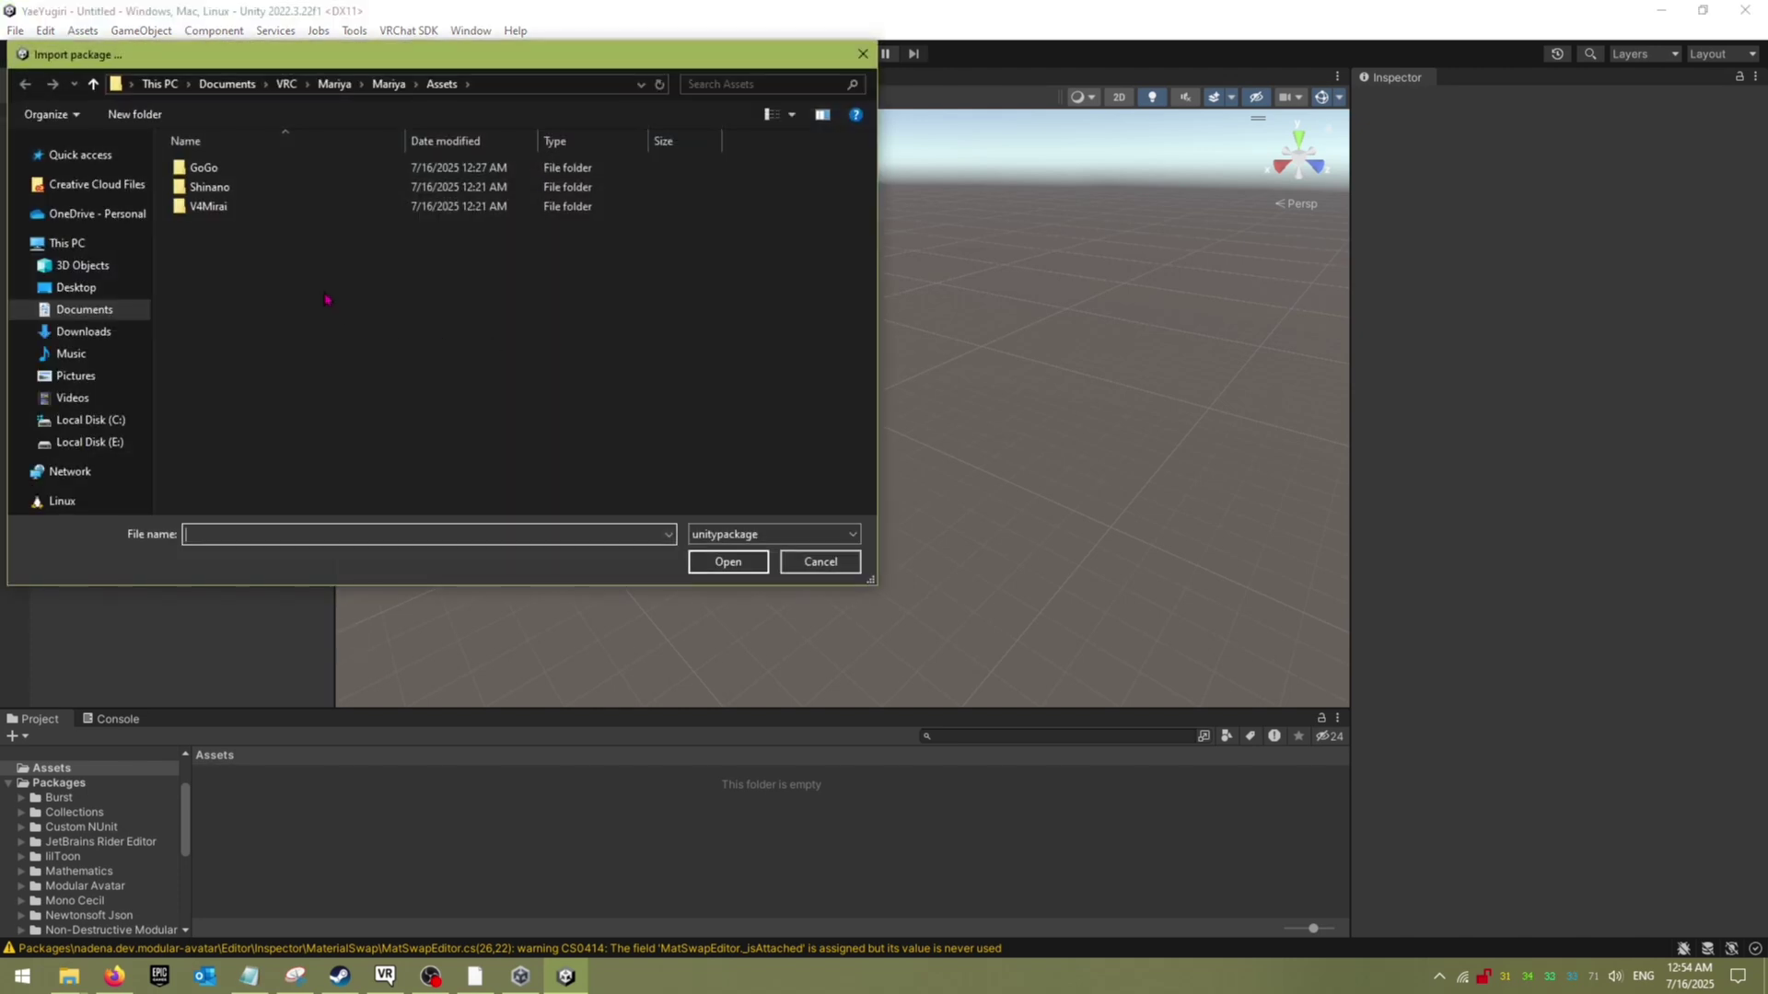
{"action": "double_click", "coordinate": [226, 187]}
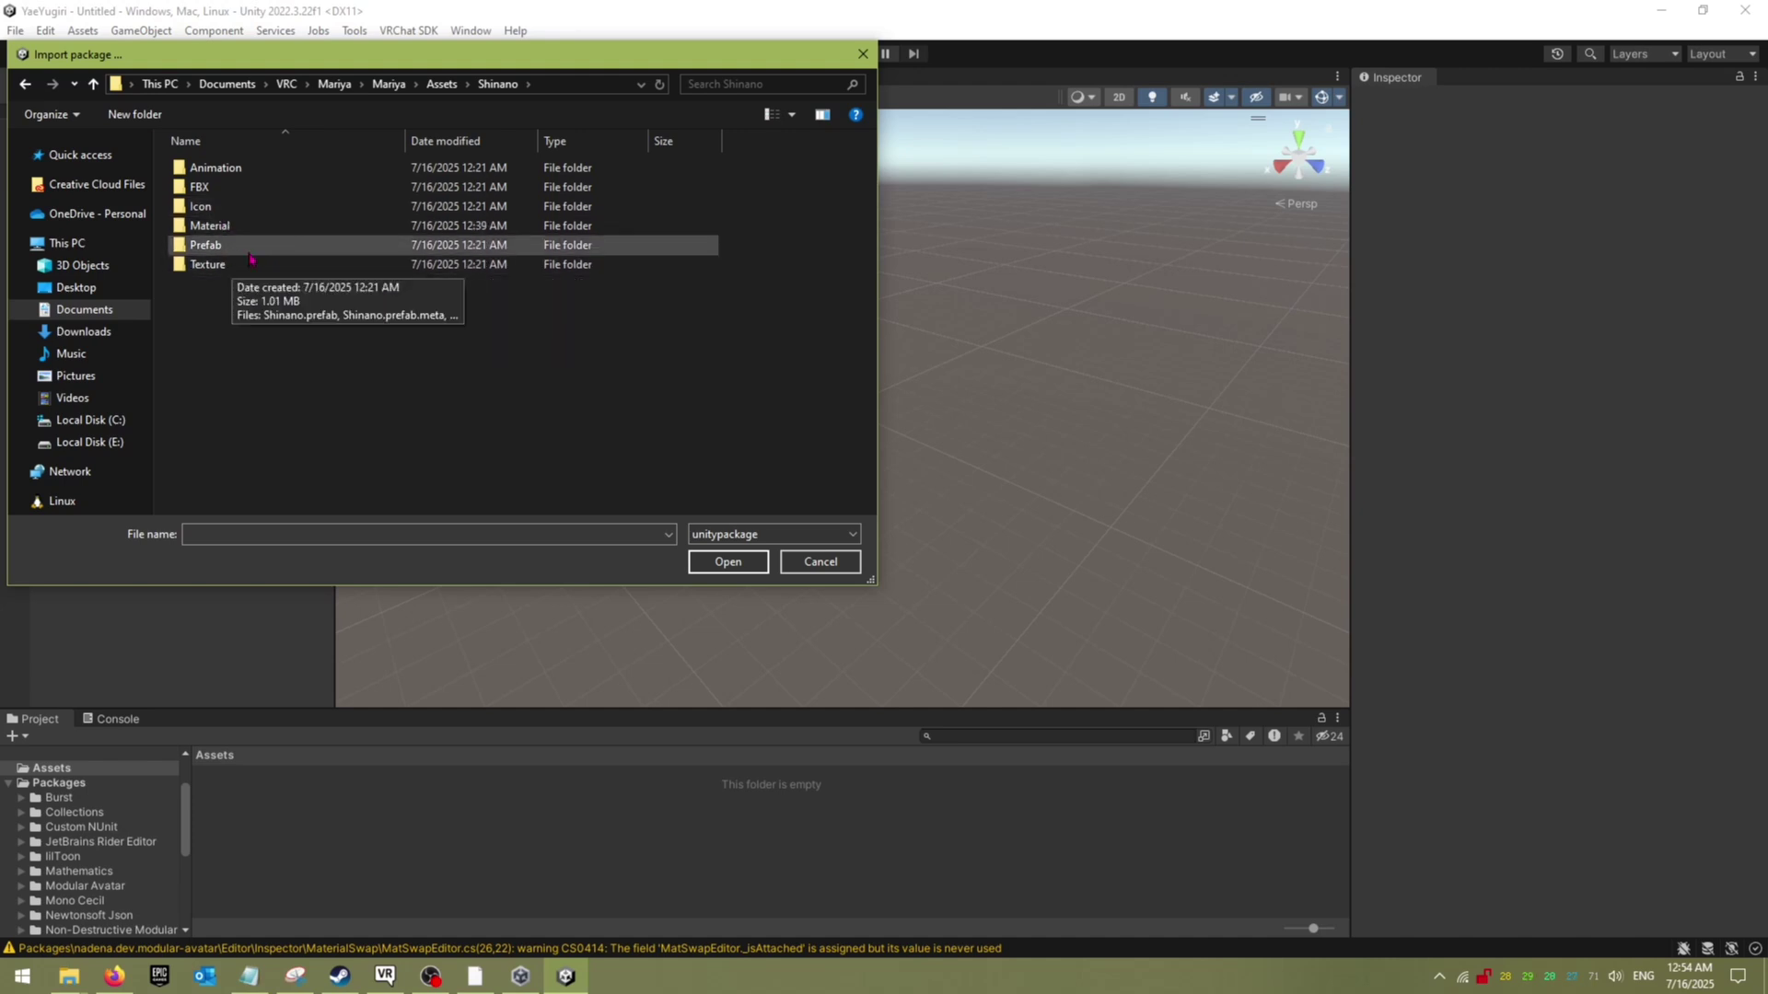
{"action": "left_click", "coordinate": [299, 86]}
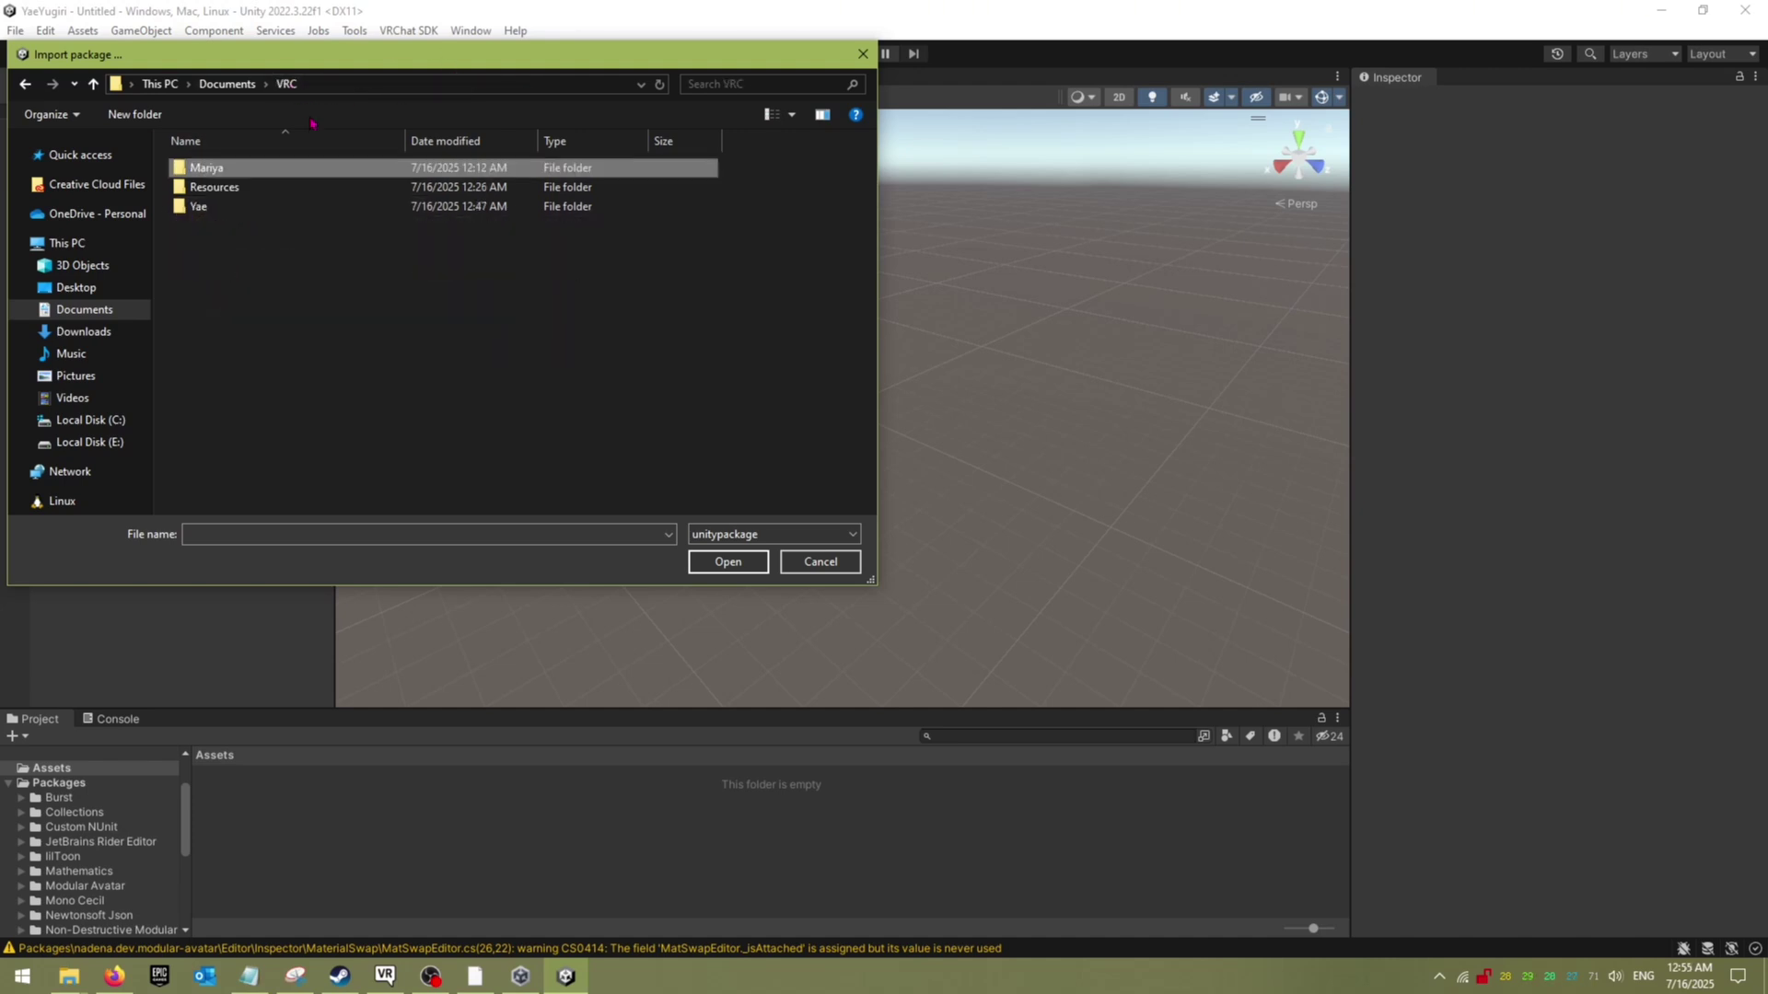
{"action": "double_click", "coordinate": [281, 187]}
{"action": "double_click", "coordinate": [299, 187]}
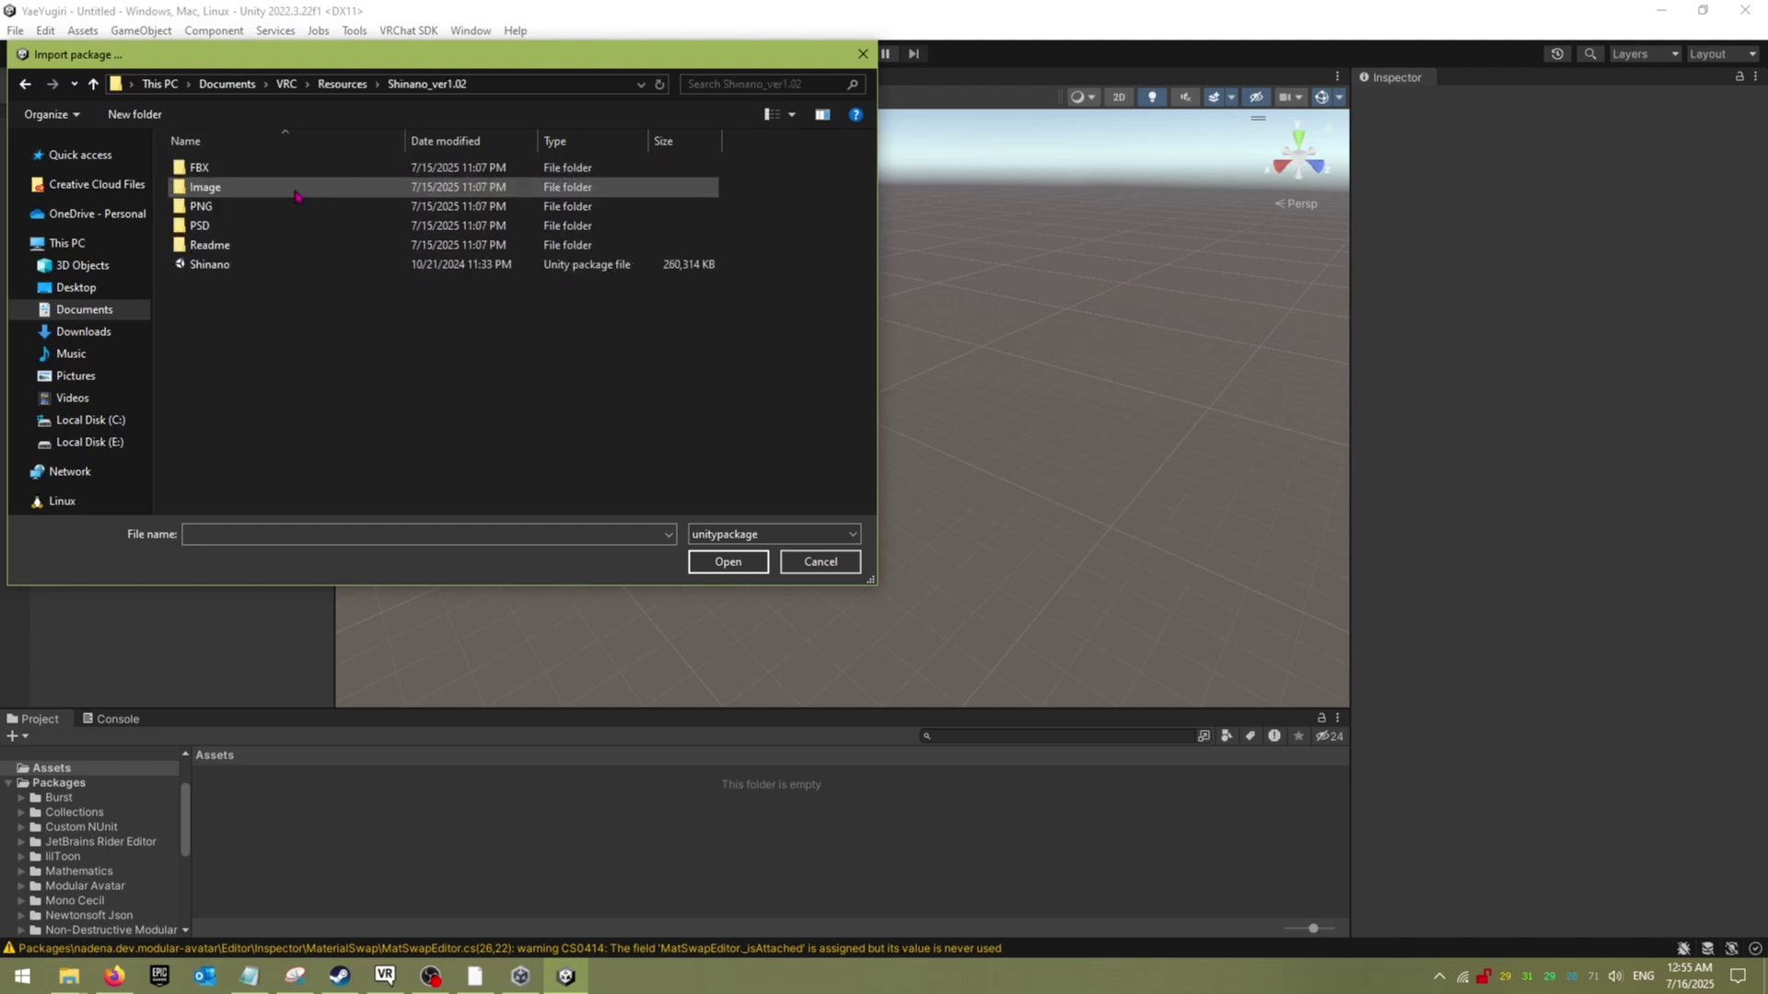
{"action": "left_click", "coordinate": [299, 267]}
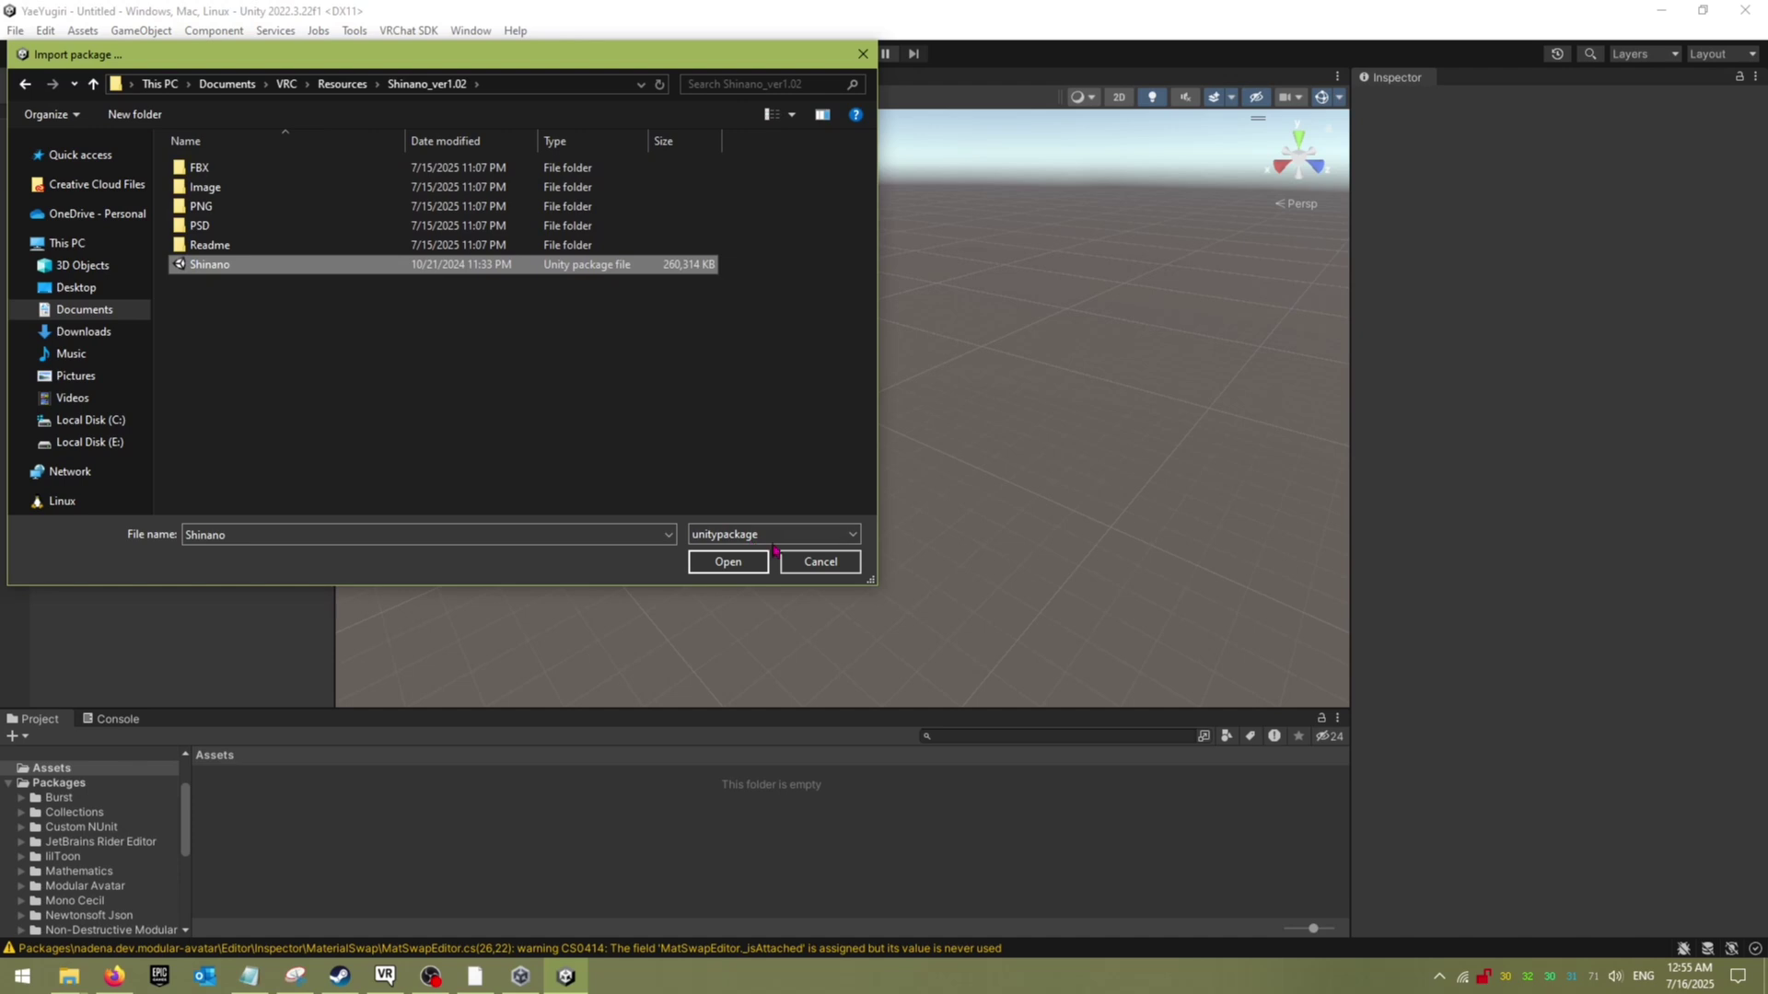
{"action": "left_click", "coordinate": [730, 564]}
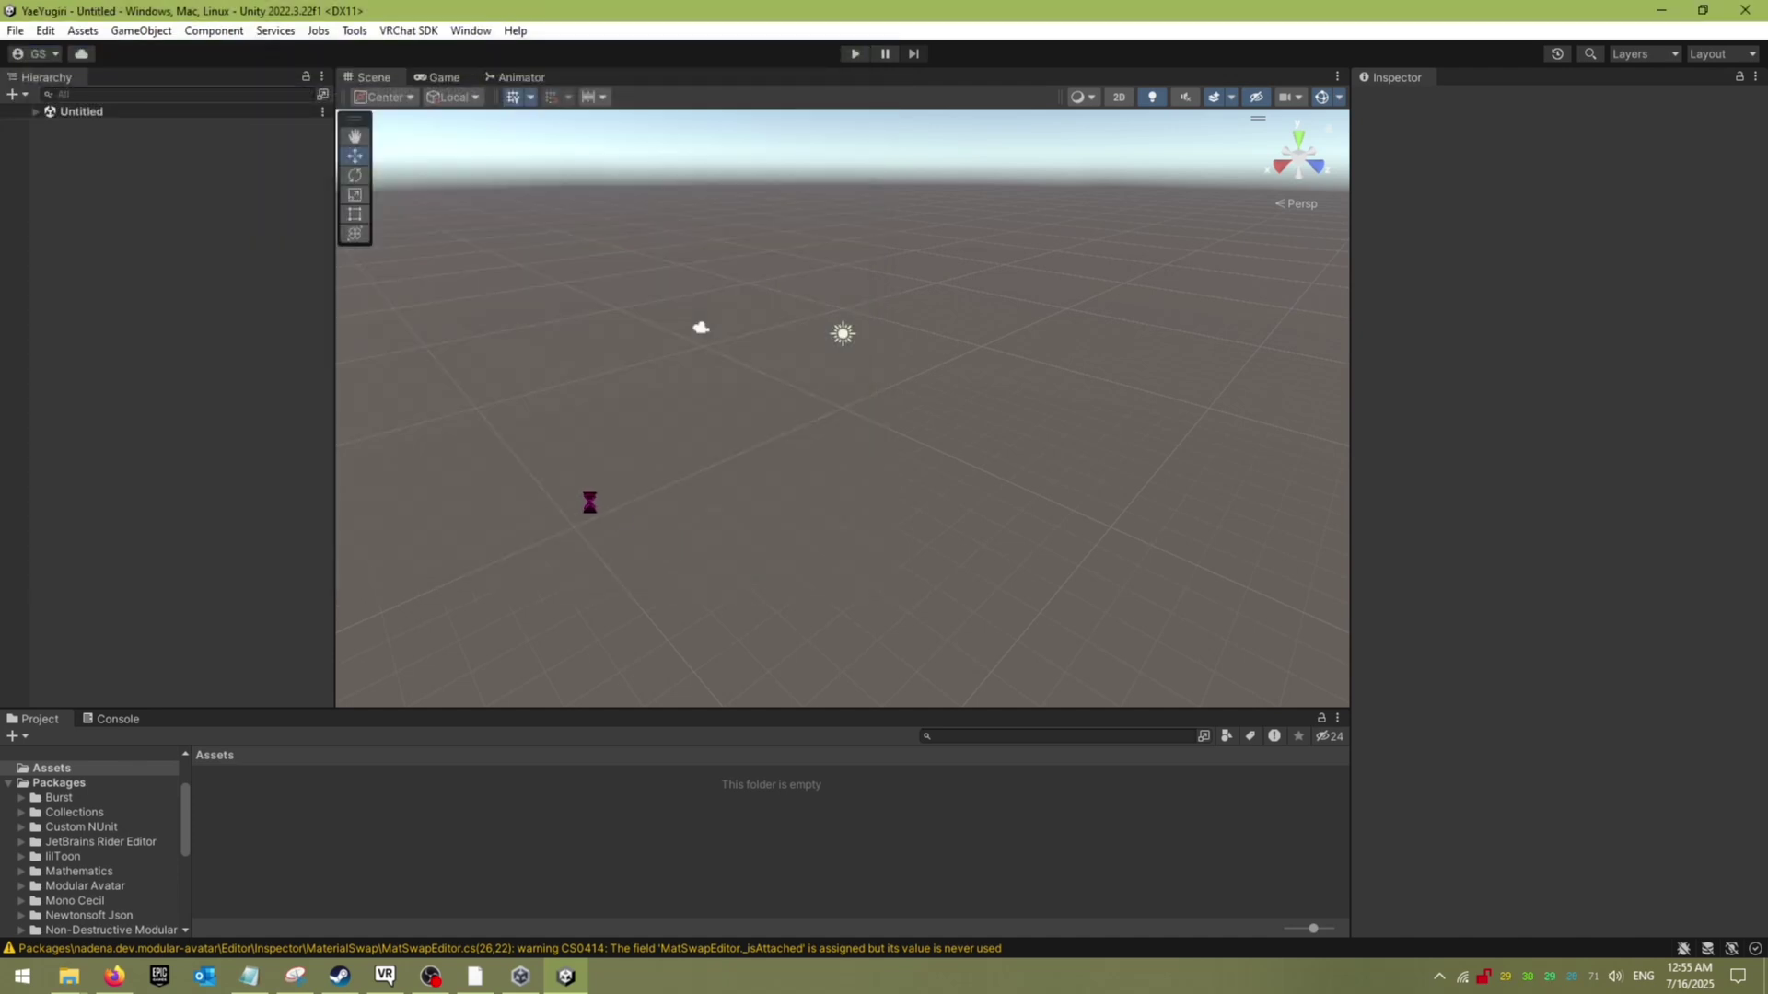
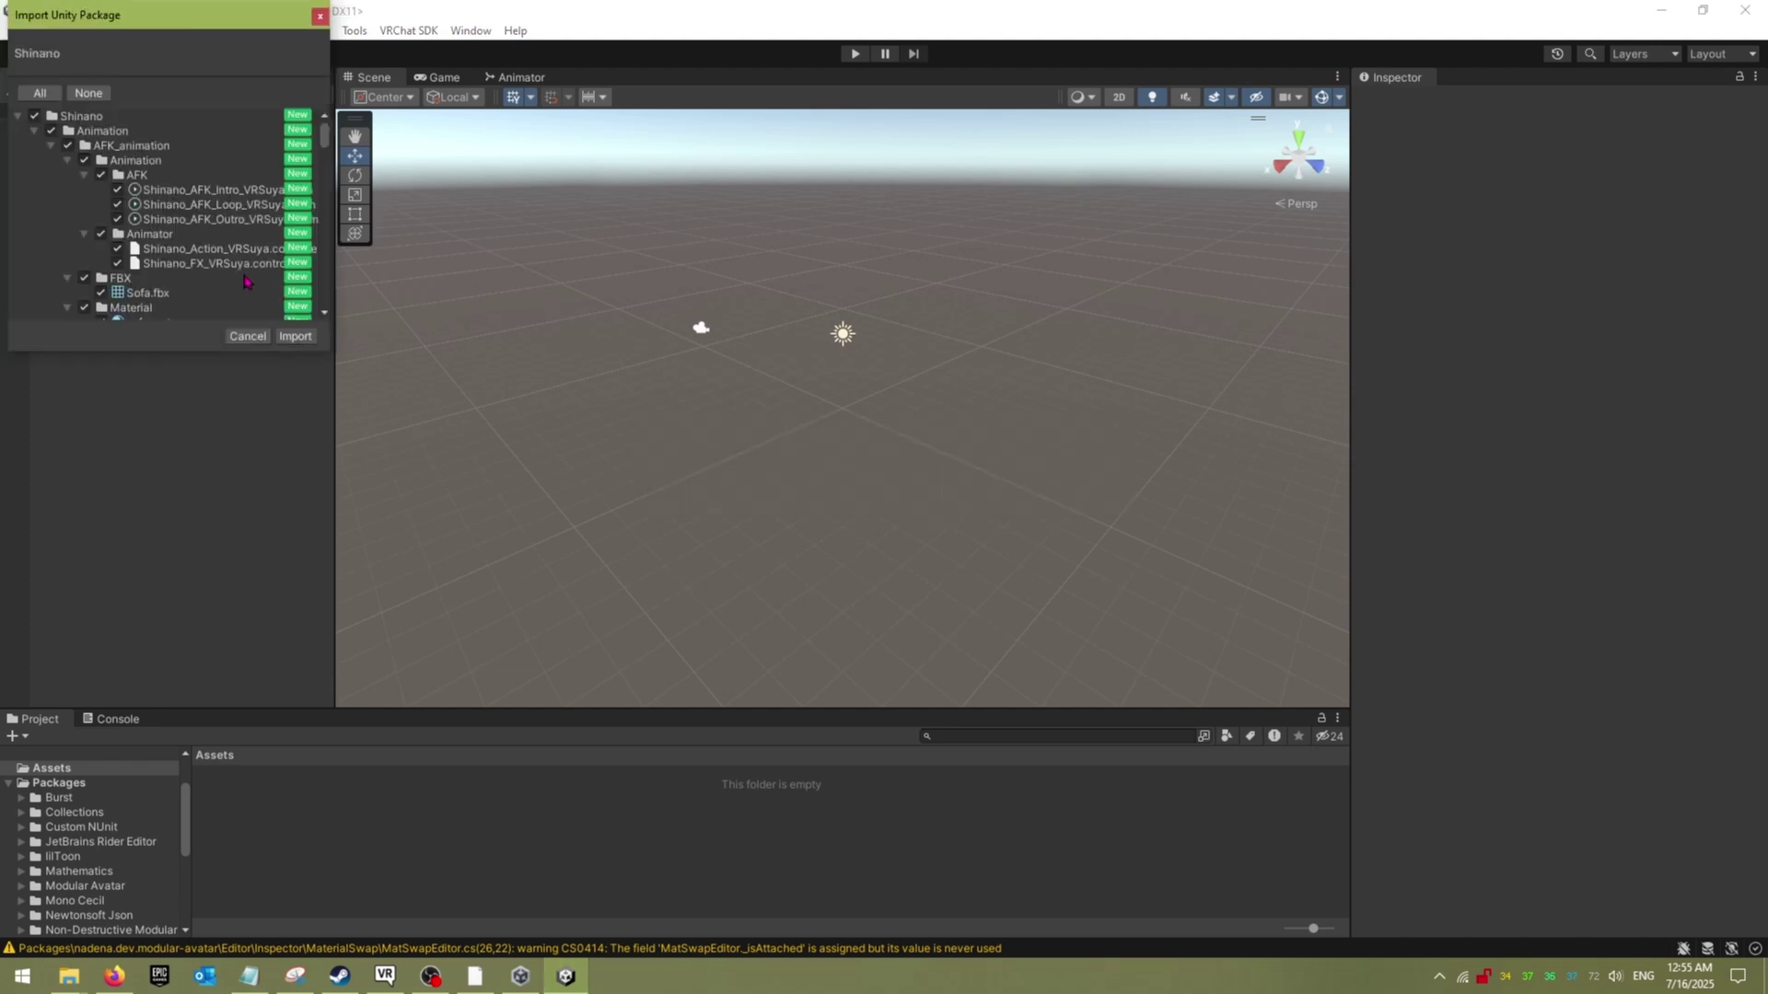
{"action": "left_click", "coordinate": [296, 336]}
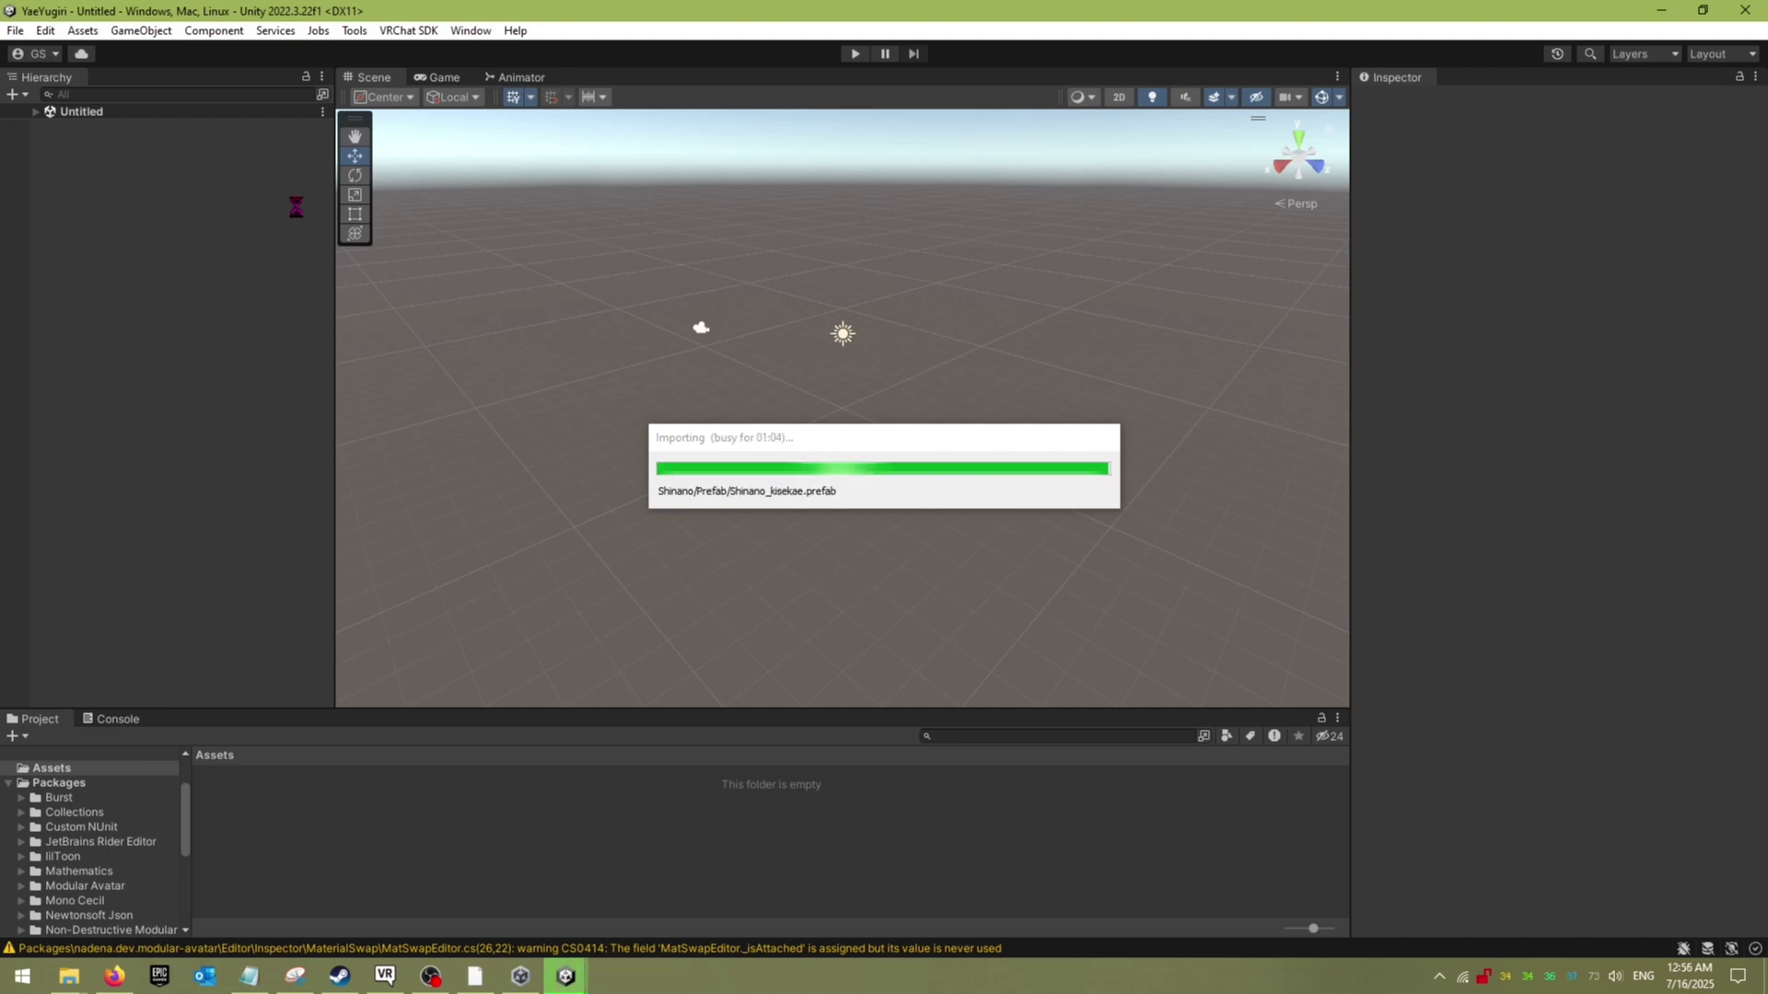
Step: Import the custom package Yae_Yugiri_for_Shinano_Ver1.0.0 from the Resources folder with all its assets
{"action": "left_click", "coordinate": [81, 31]}
{"action": "mouse_move", "coordinate": [276, 254]}
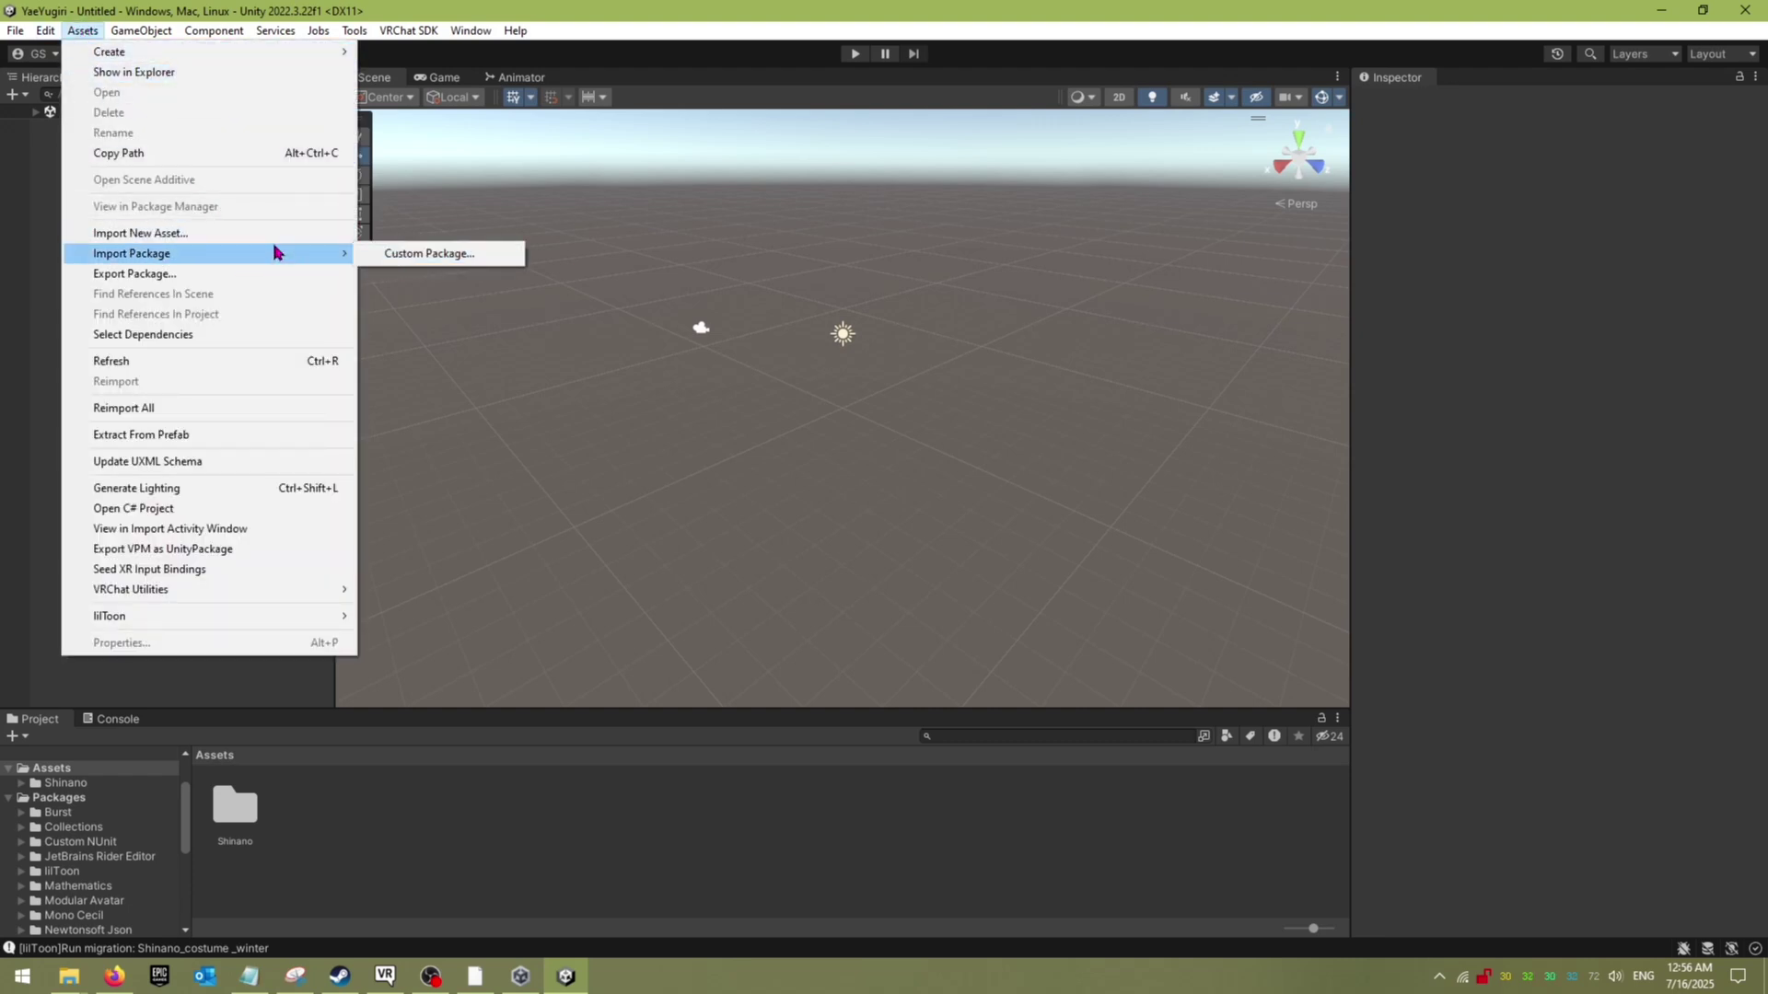
{"action": "left_click", "coordinate": [425, 257]}
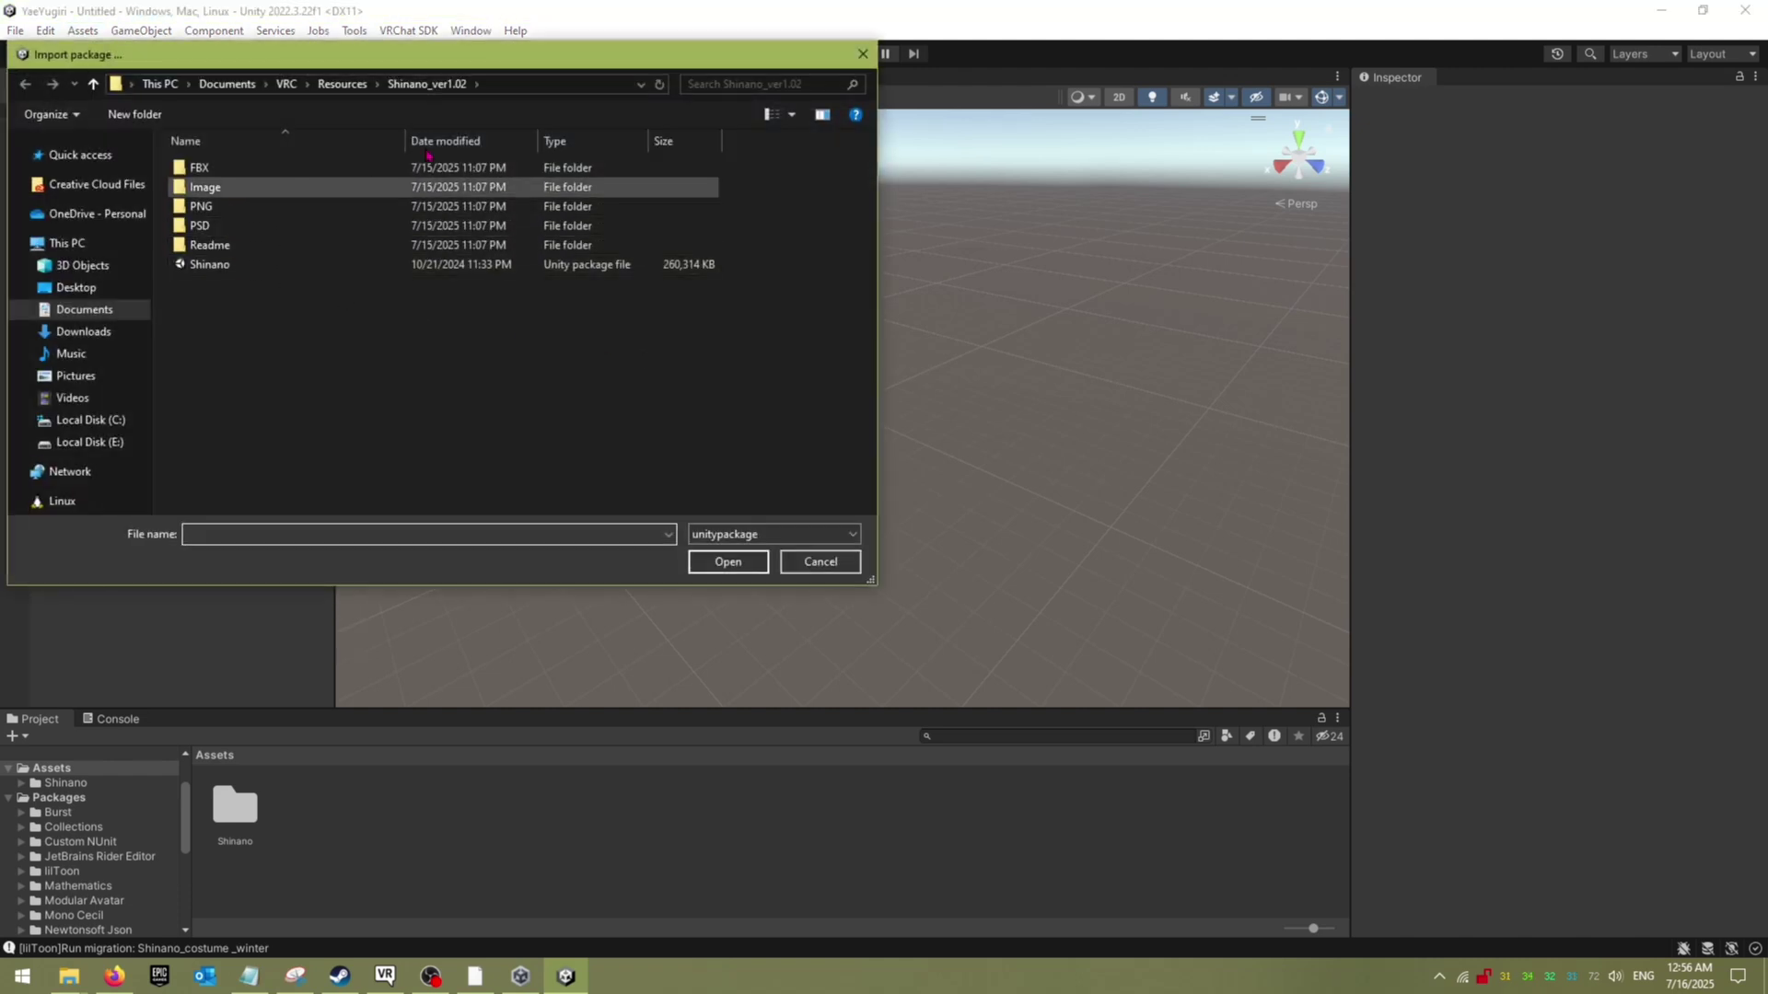
{"action": "left_click", "coordinate": [342, 84]}
{"action": "left_click", "coordinate": [267, 225]}
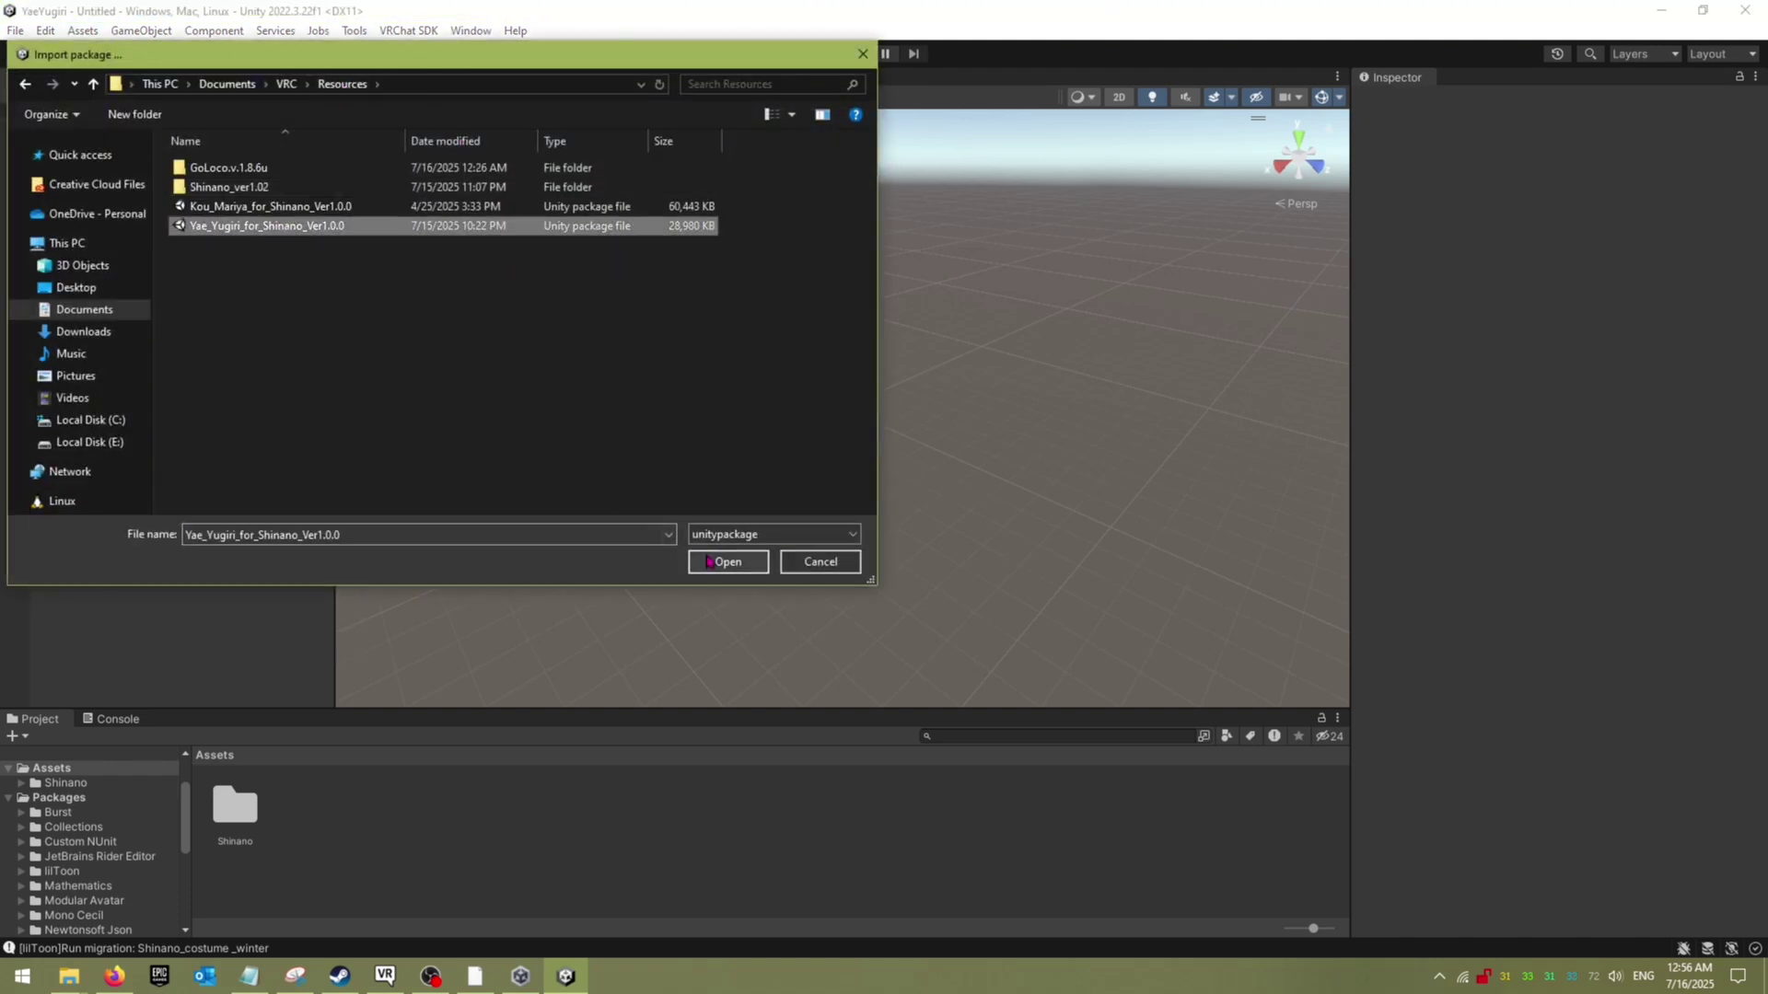
{"action": "left_click", "coordinate": [727, 562]}
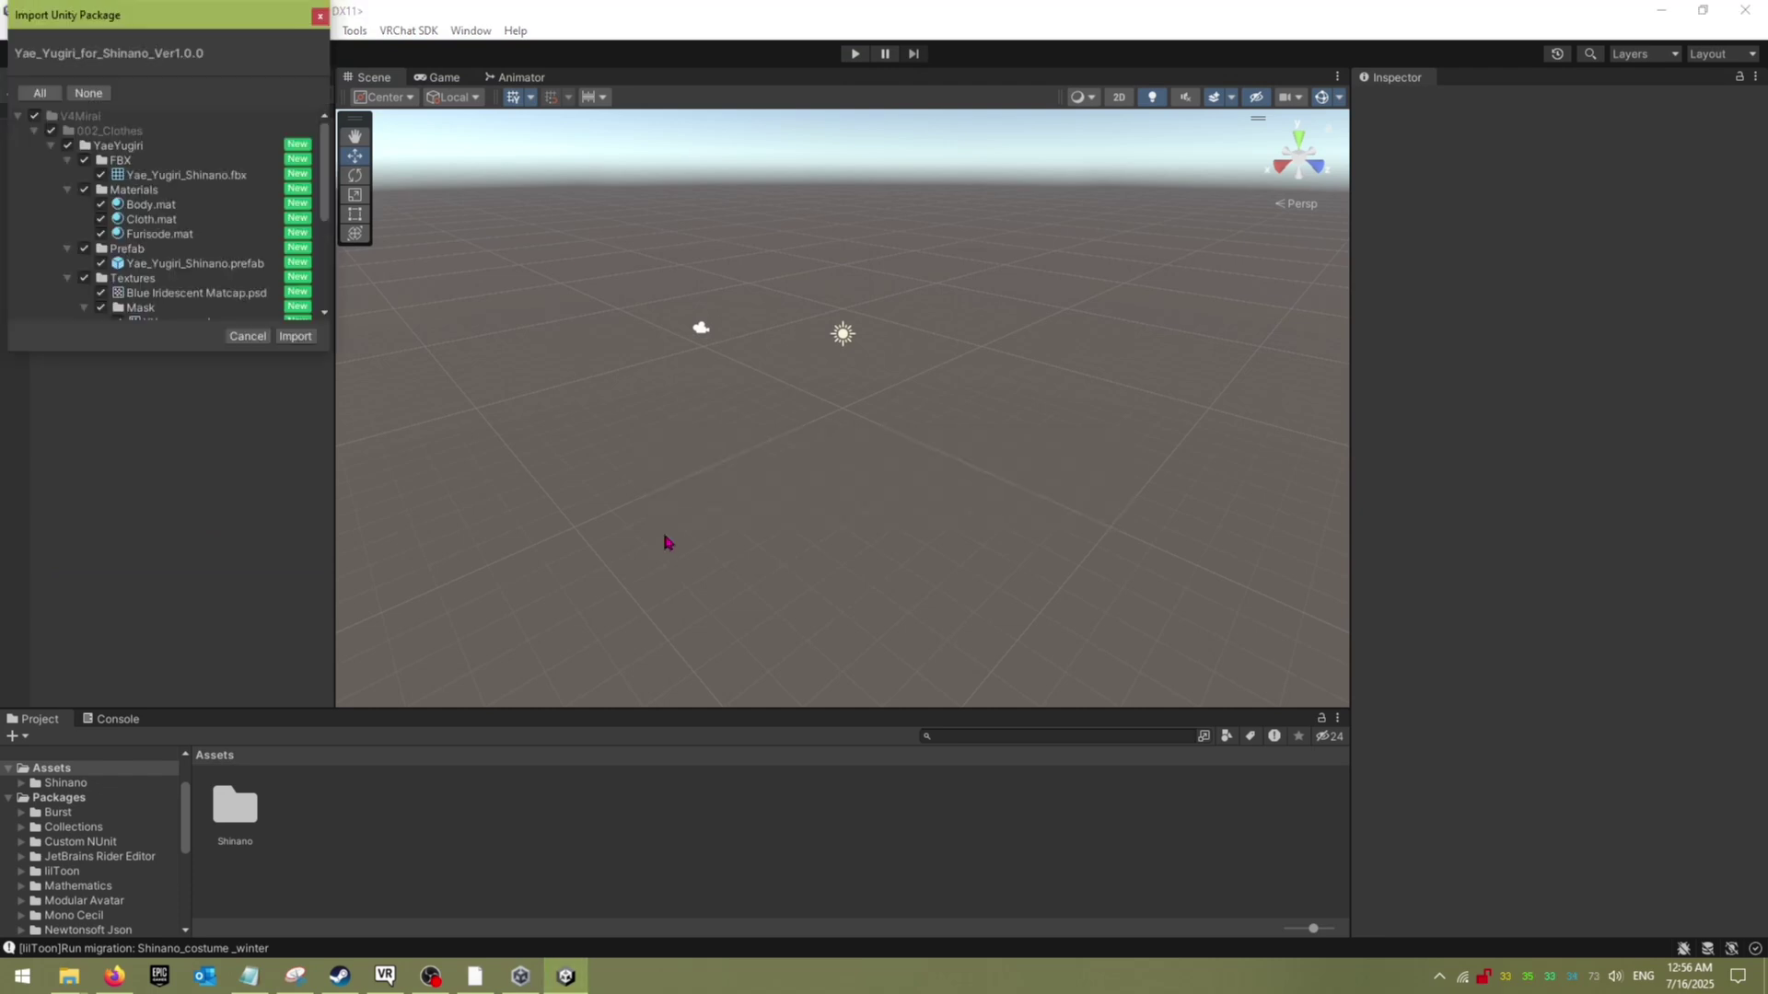
{"action": "left_click", "coordinate": [292, 336]}
Step: Import the custom package GoLoco.v.1.8.6u from its folder inside Resources
{"action": "left_click", "coordinate": [123, 34]}
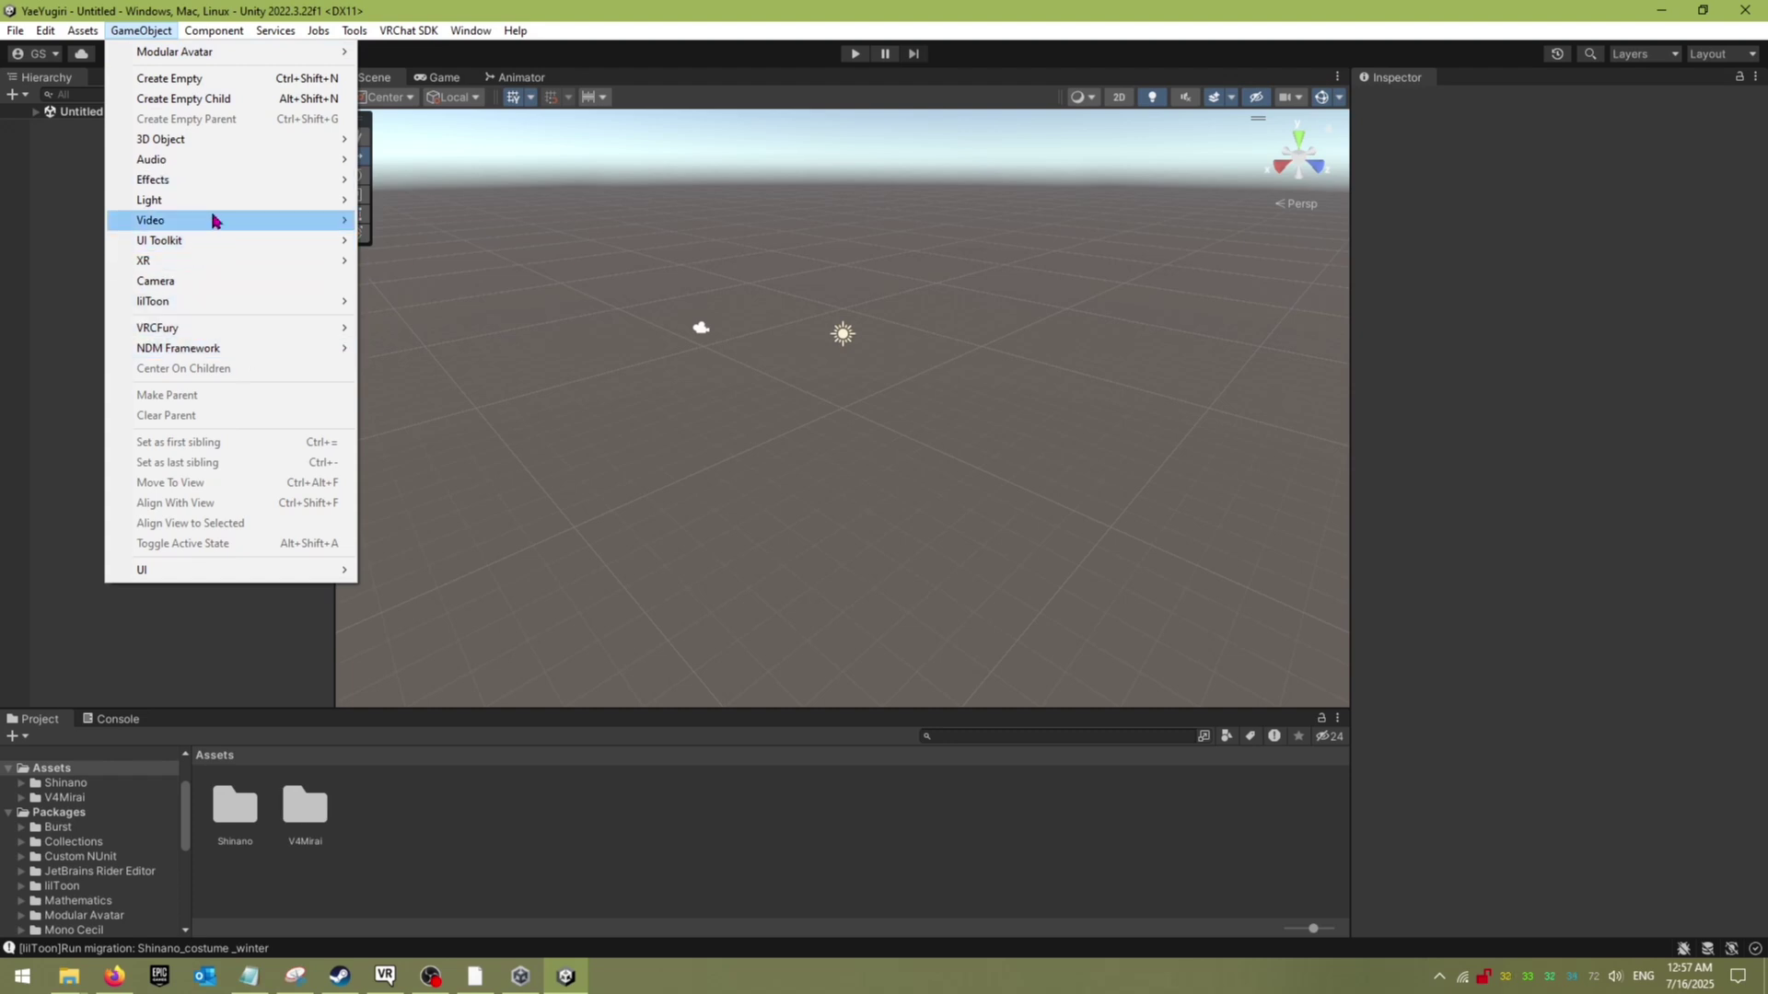
{"action": "mouse_move", "coordinate": [82, 30]}
{"action": "mouse_move", "coordinate": [324, 260]}
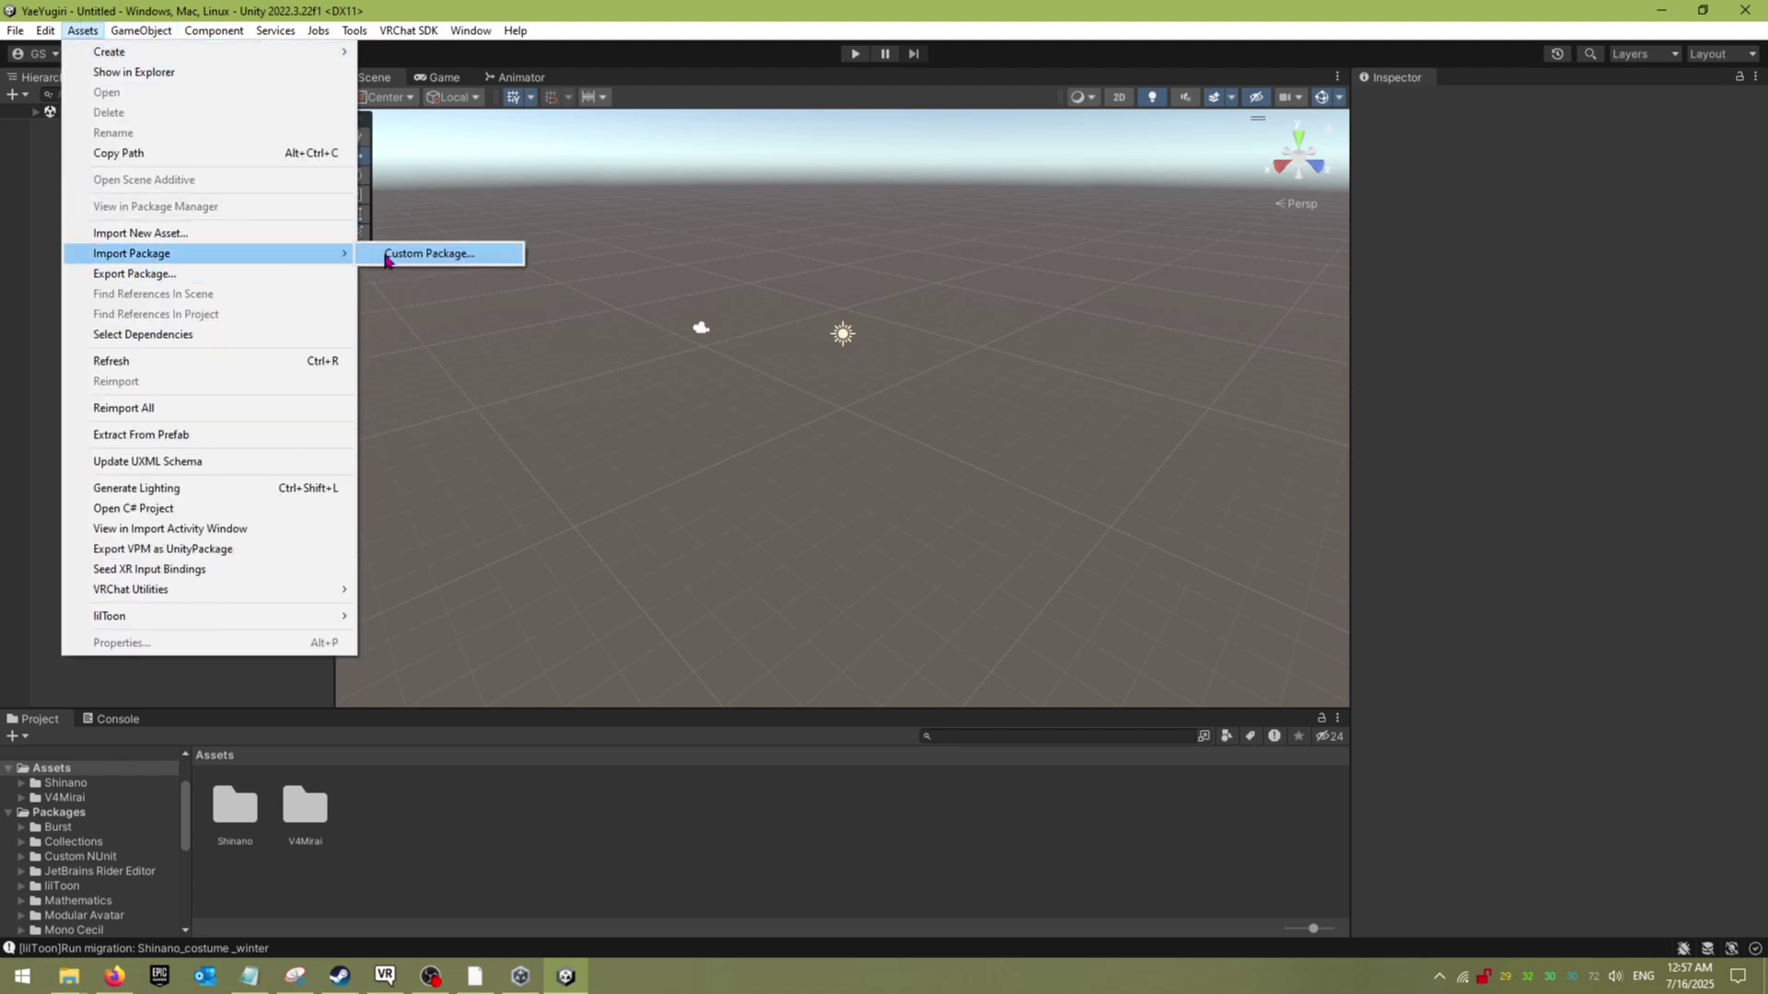
{"action": "left_click", "coordinate": [398, 259]}
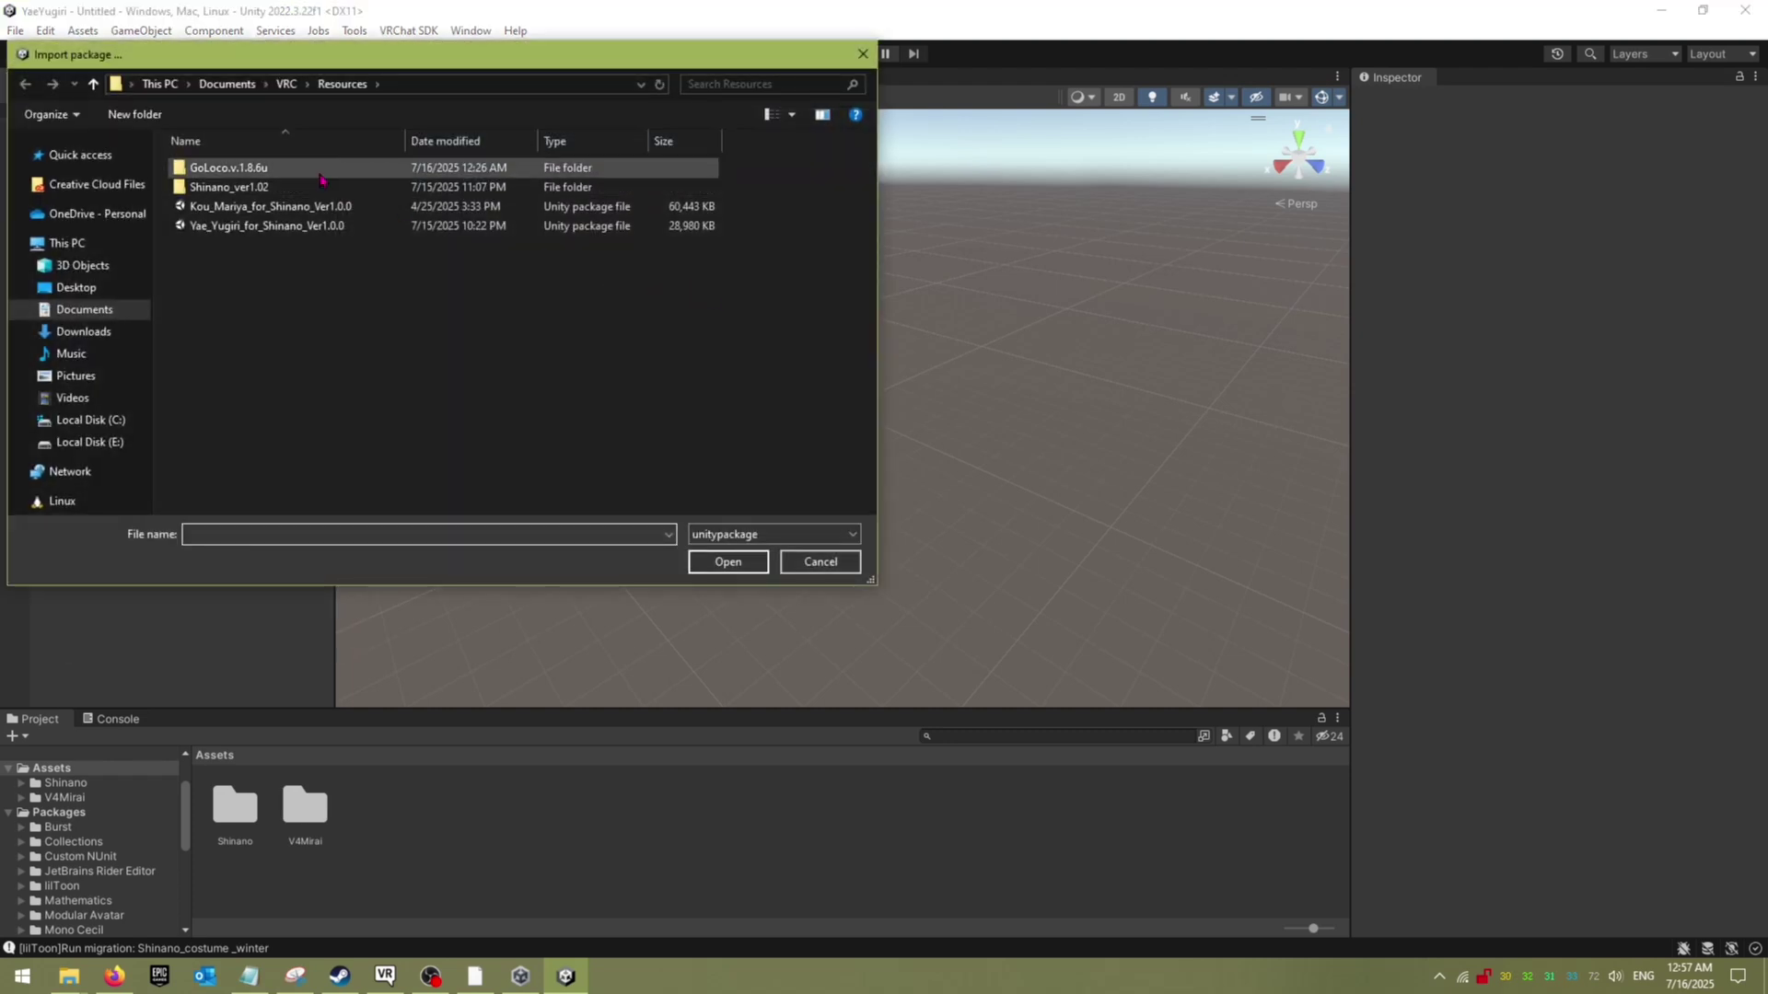
{"action": "left_click", "coordinate": [315, 170]}
{"action": "double_click", "coordinate": [315, 170]}
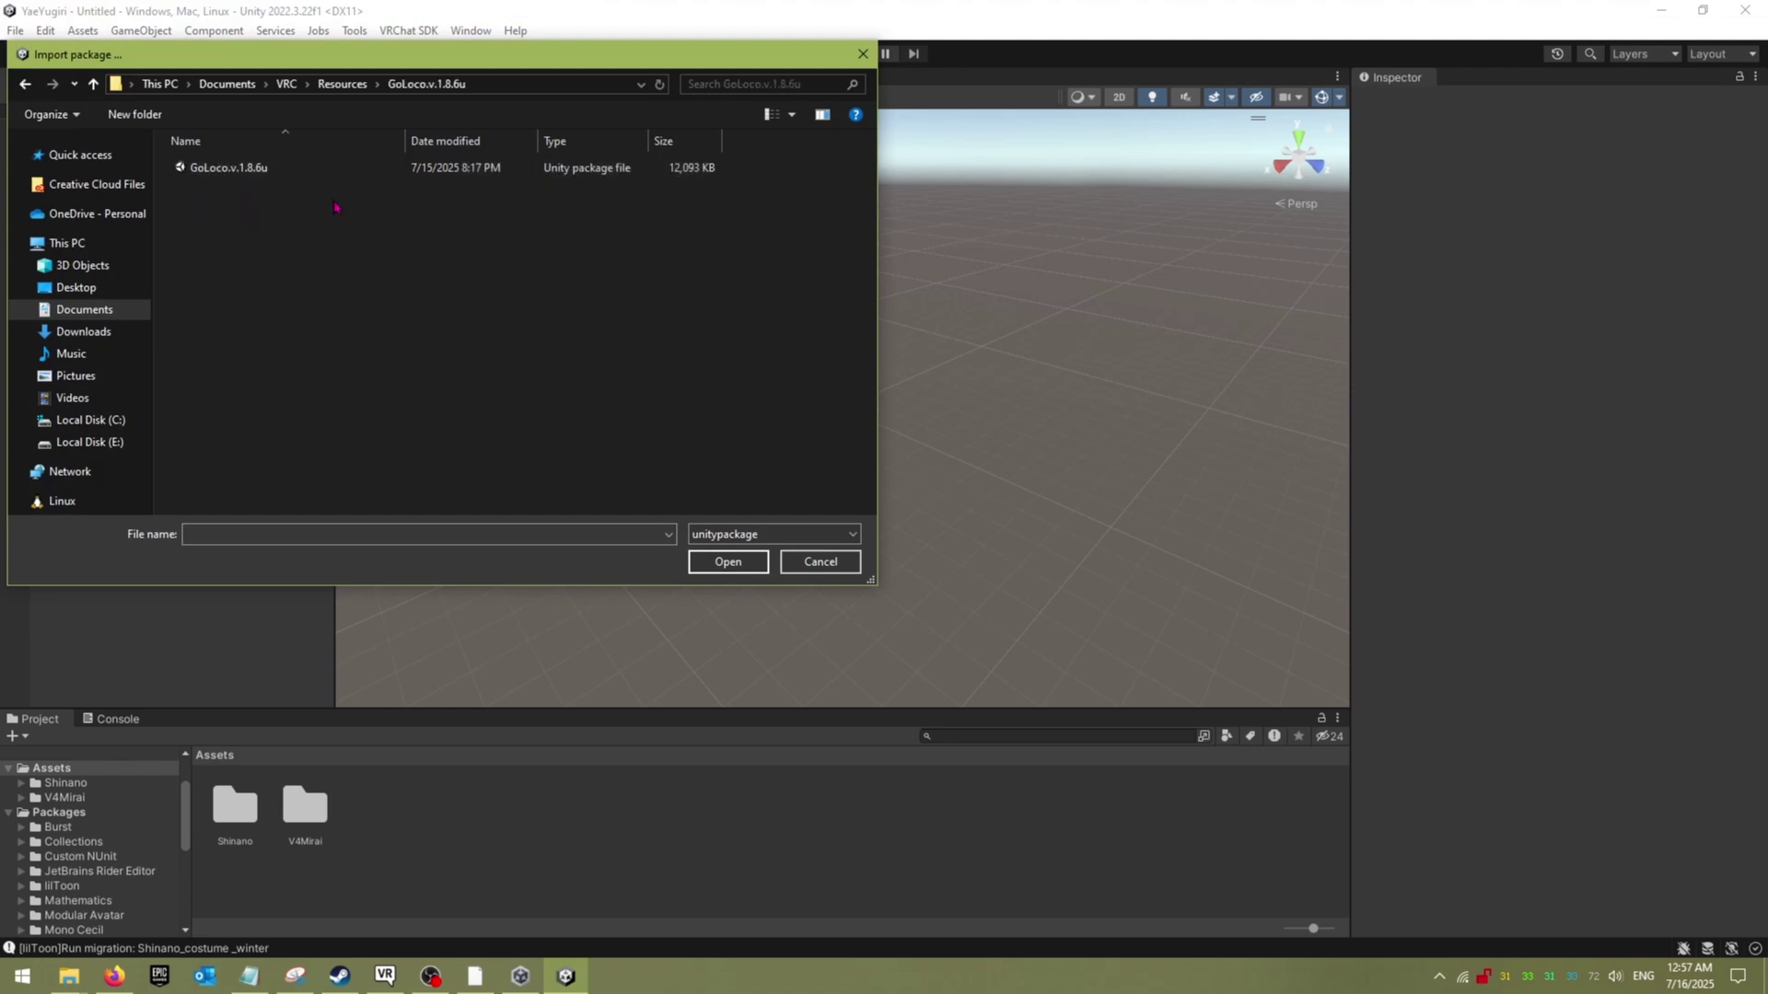
{"action": "left_click", "coordinate": [327, 167]}
{"action": "left_click", "coordinate": [728, 561]}
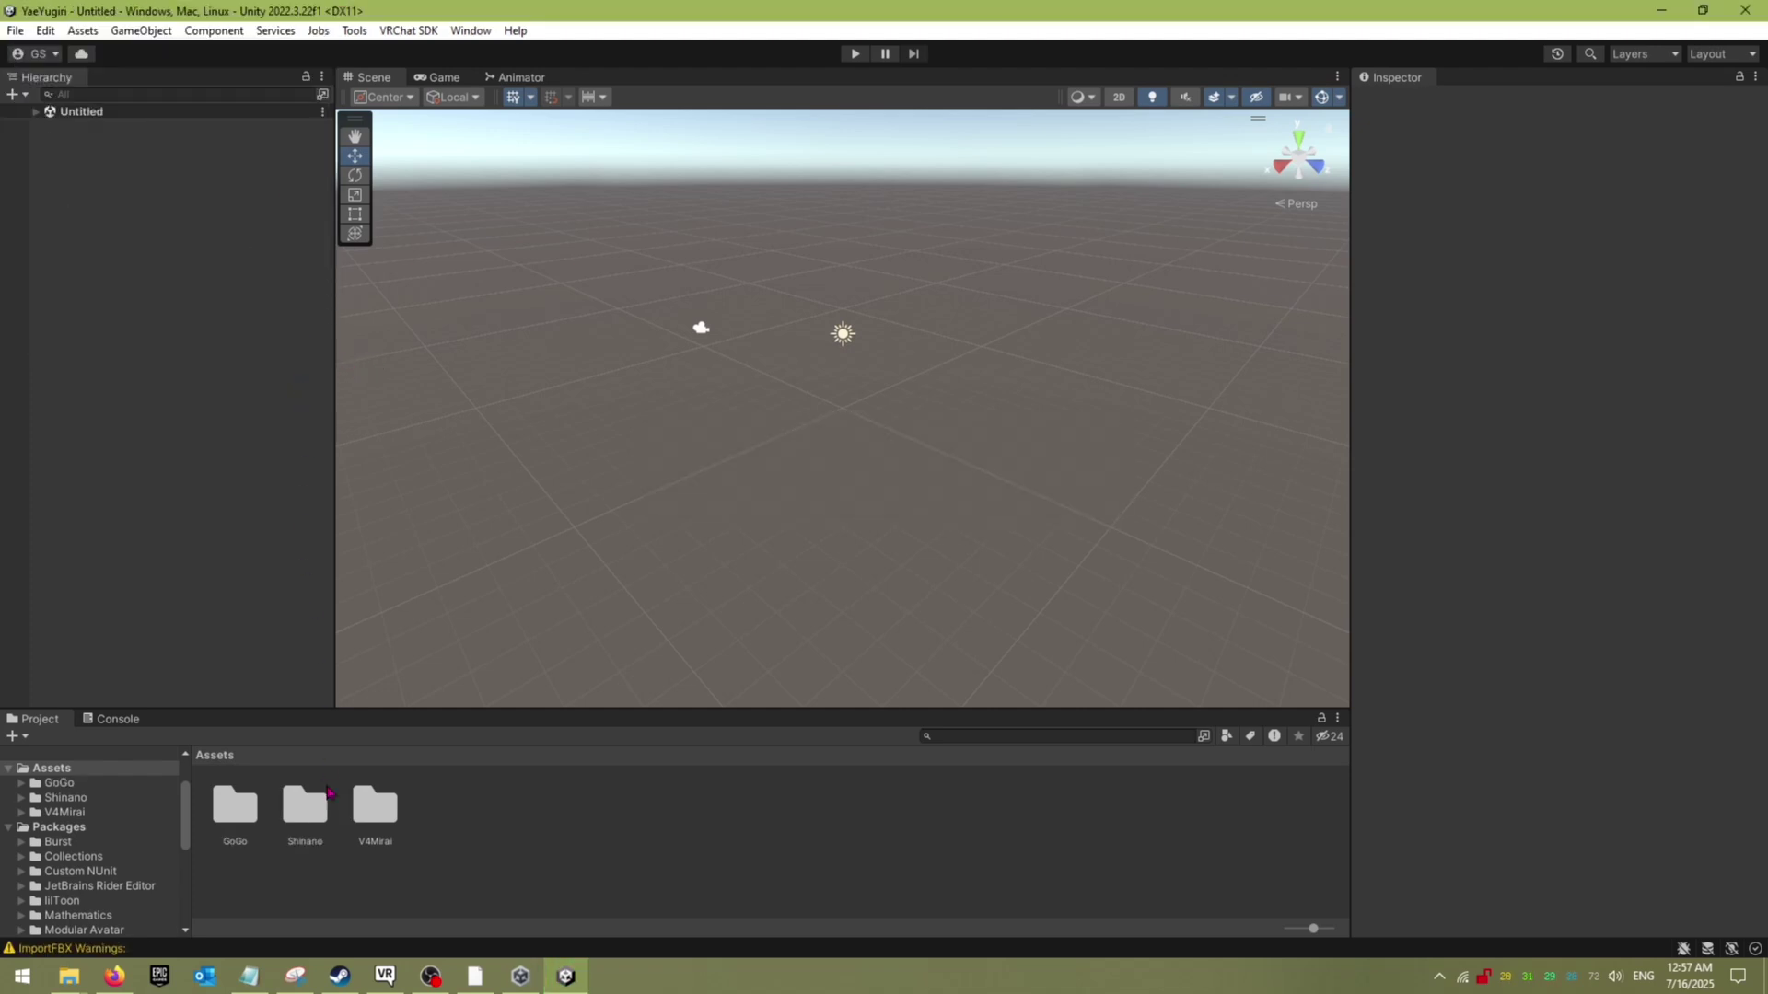
Step: Add the Shinano_kisekae prefab from Assets/Shinano/Prefab to the scene hierarchy
{"action": "left_click", "coordinate": [318, 808]}
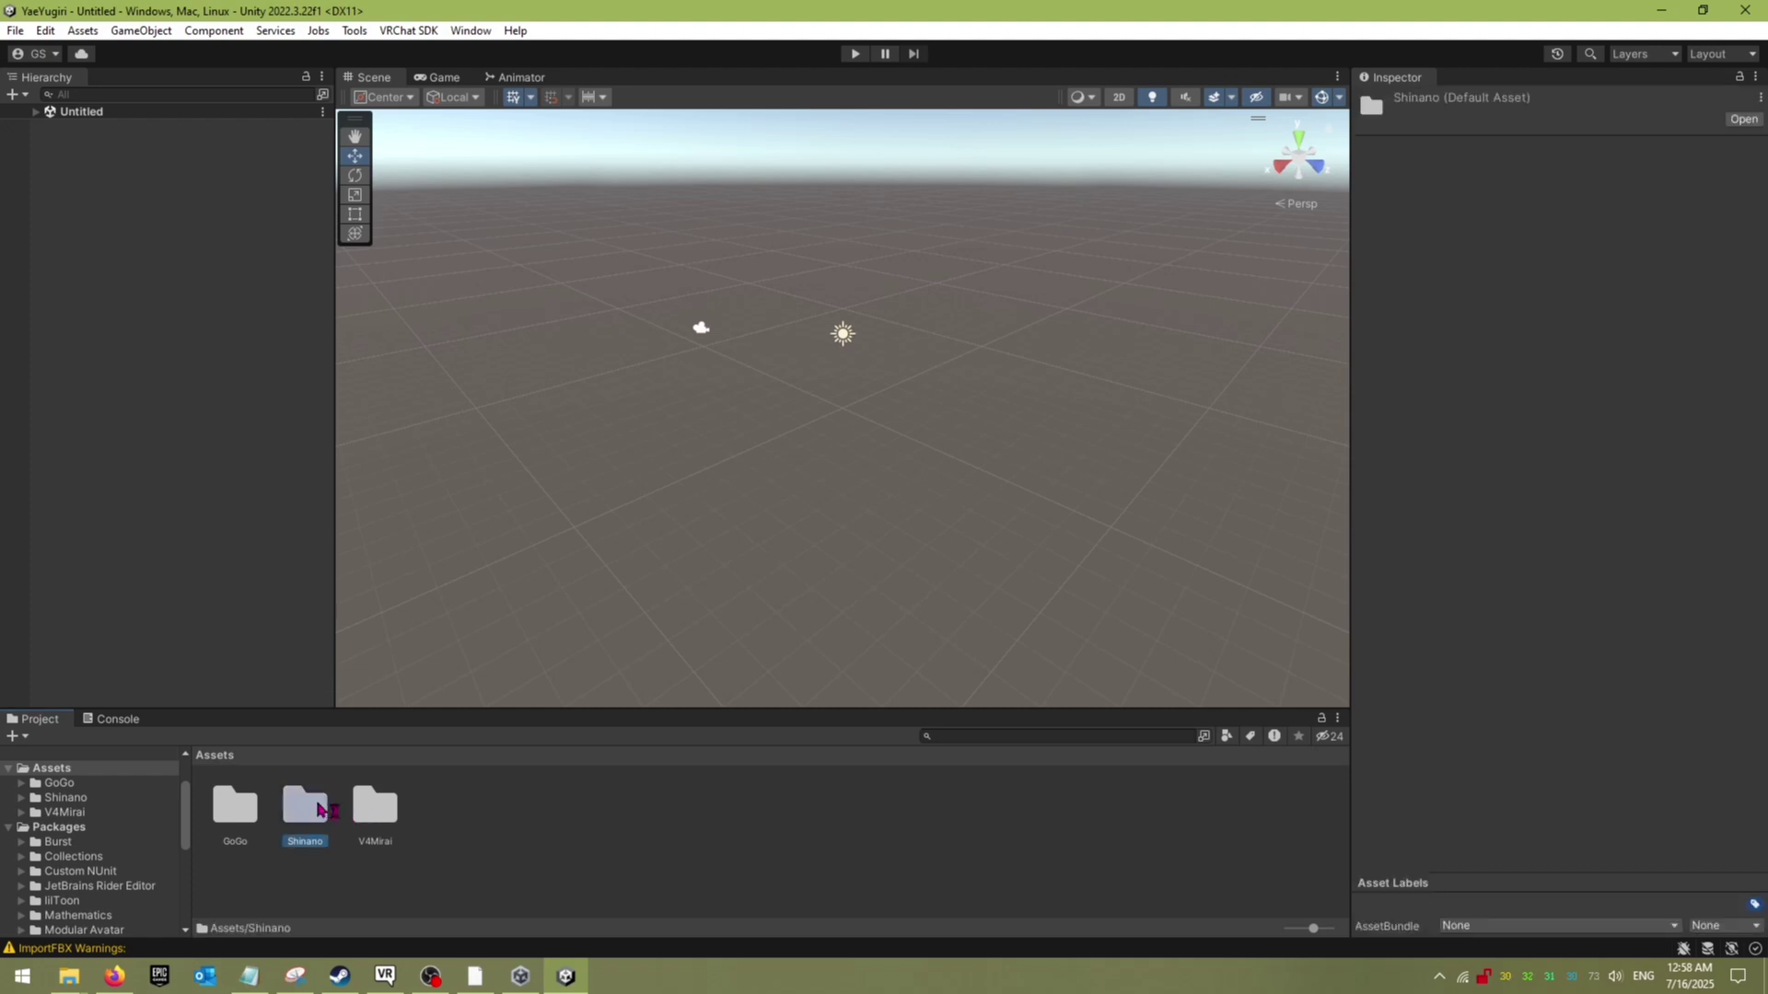
{"action": "double_click", "coordinate": [318, 808]}
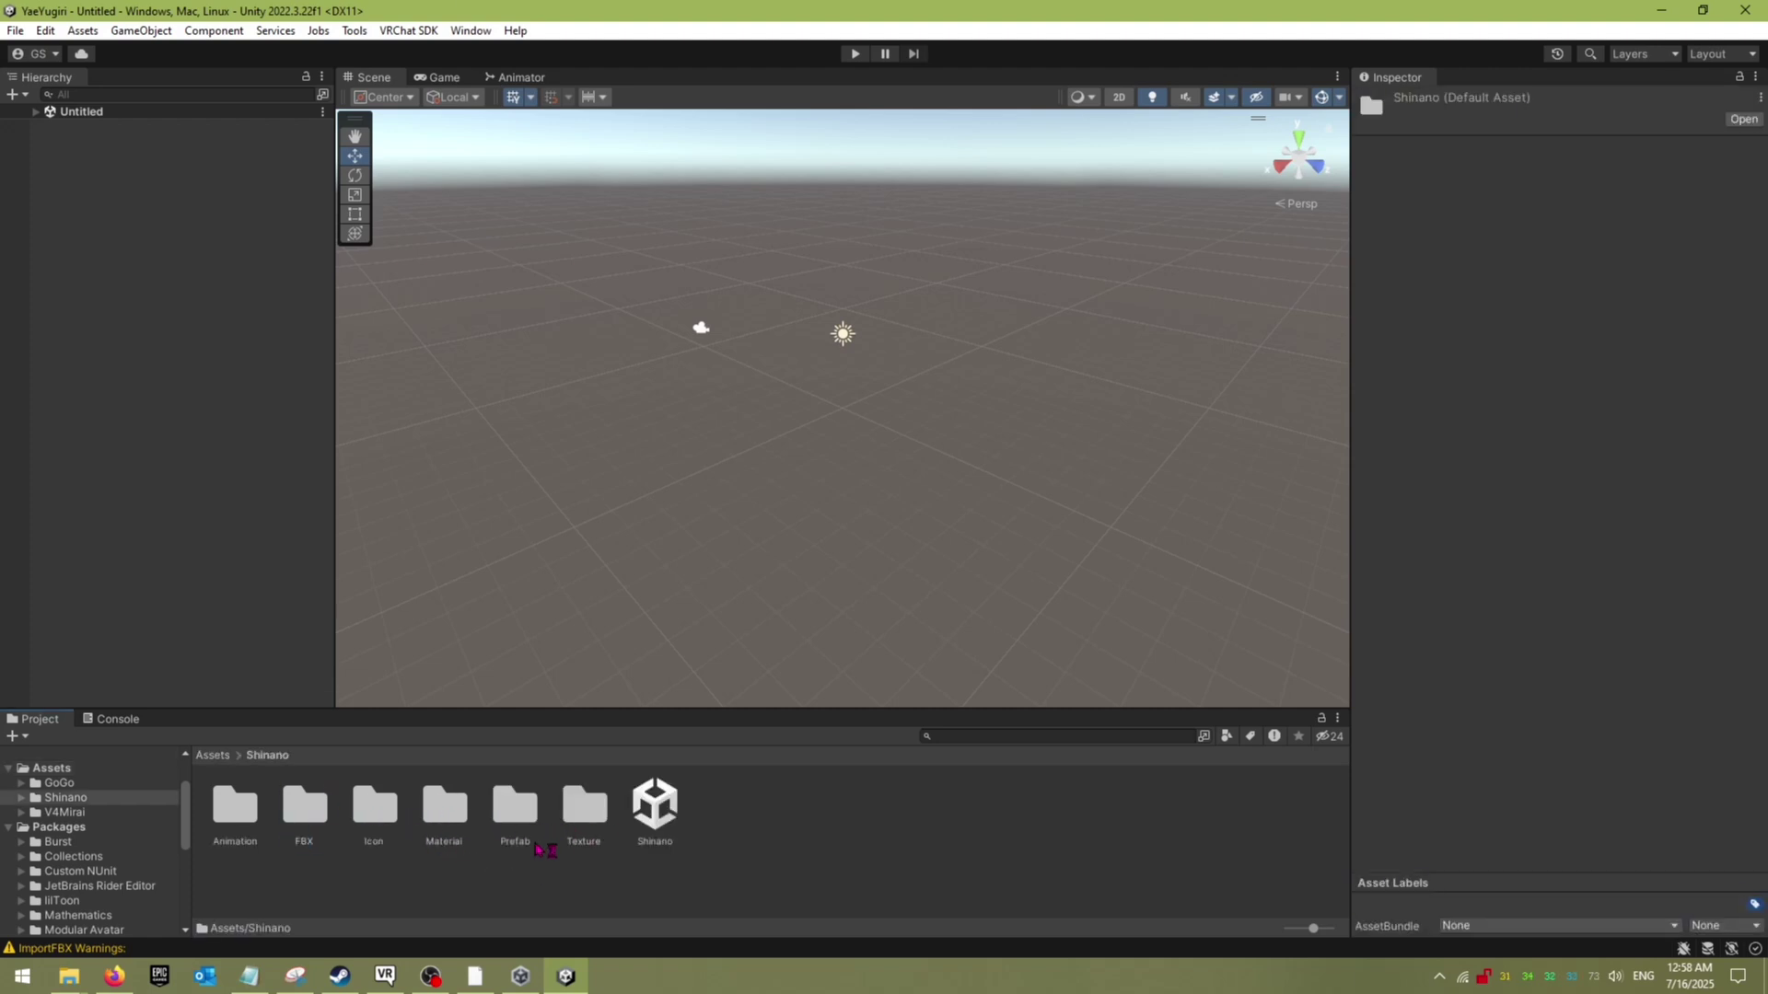
{"action": "double_click", "coordinate": [517, 815]}
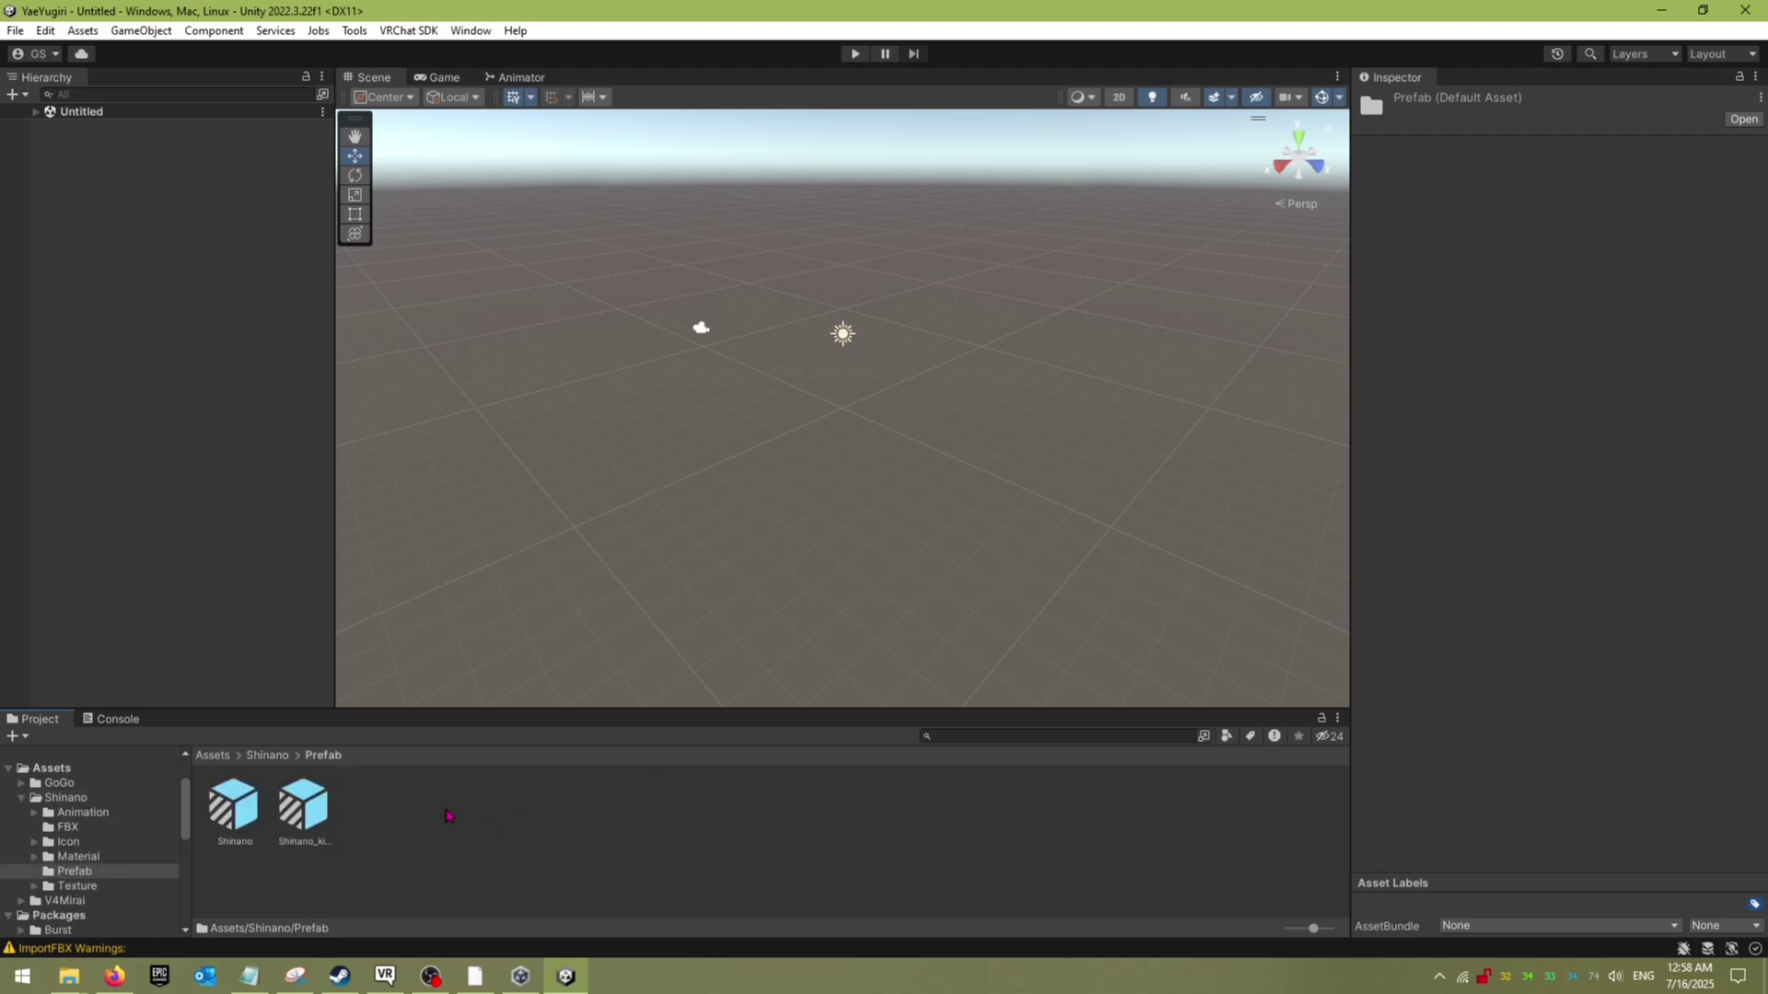
{"action": "left_click", "coordinate": [323, 813]}
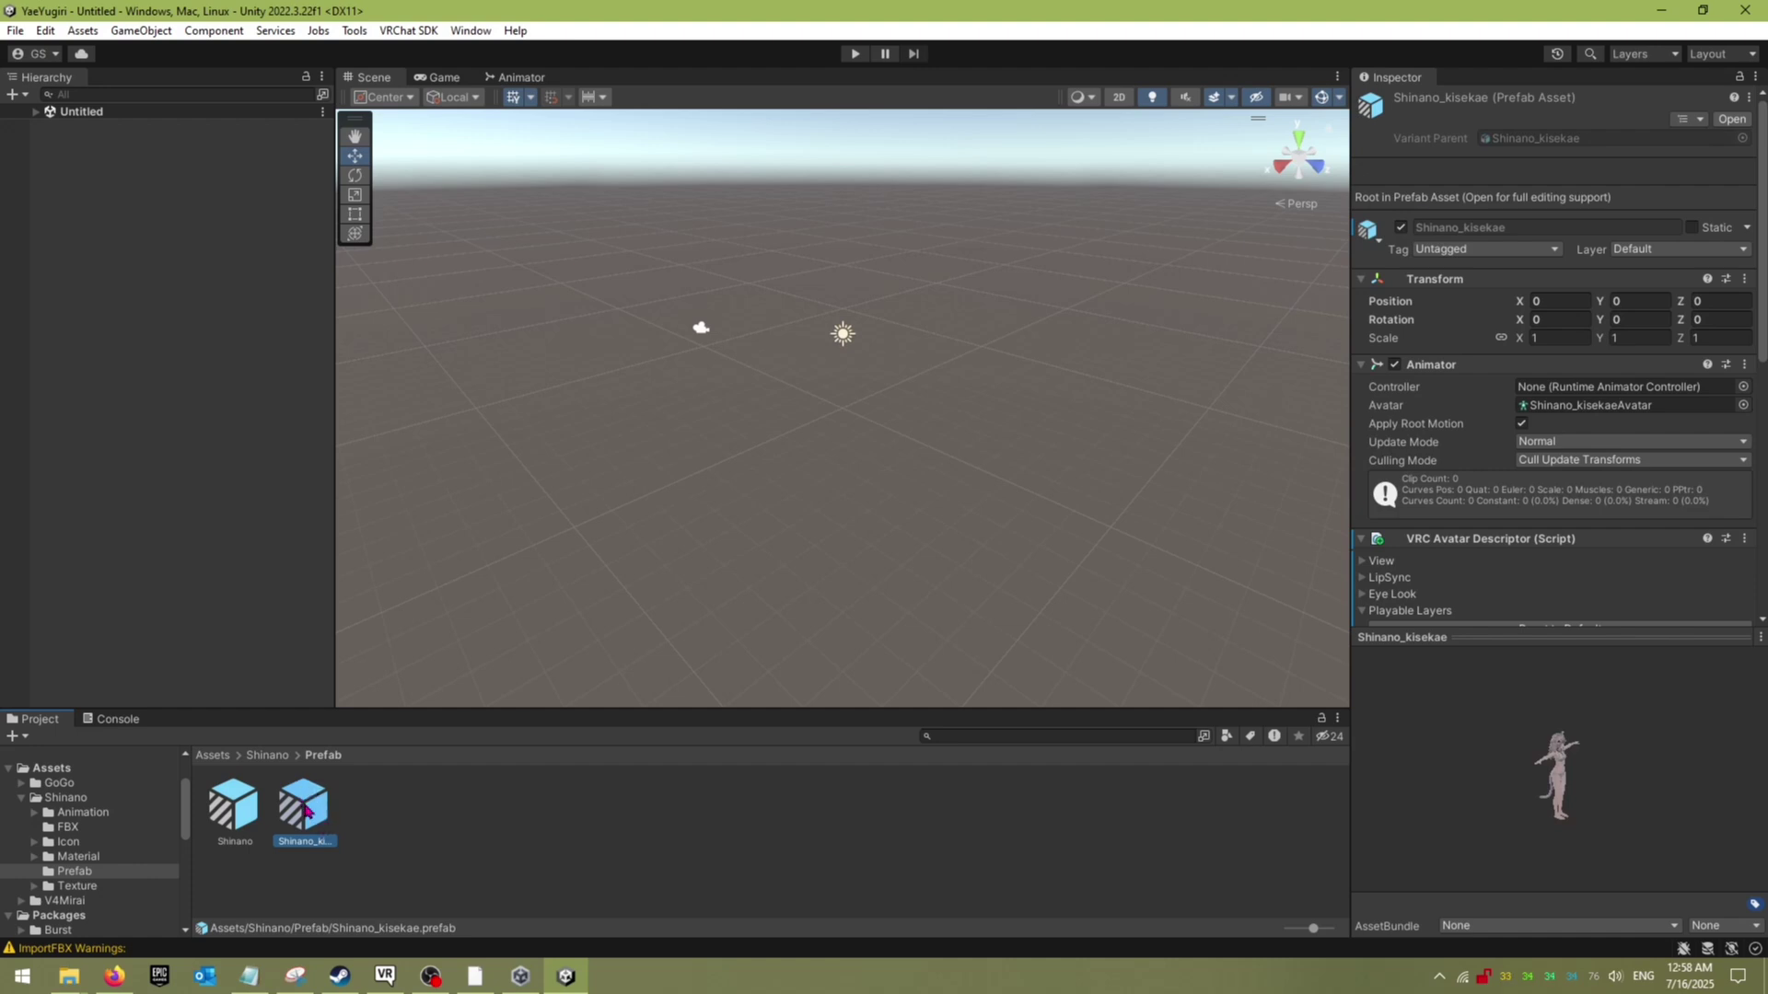
{"action": "left_click_drag", "start_coordinate": [307, 810], "coordinate": [255, 589]}
{"action": "left_click_drag", "start_coordinate": [147, 362], "coordinate": [140, 339]}
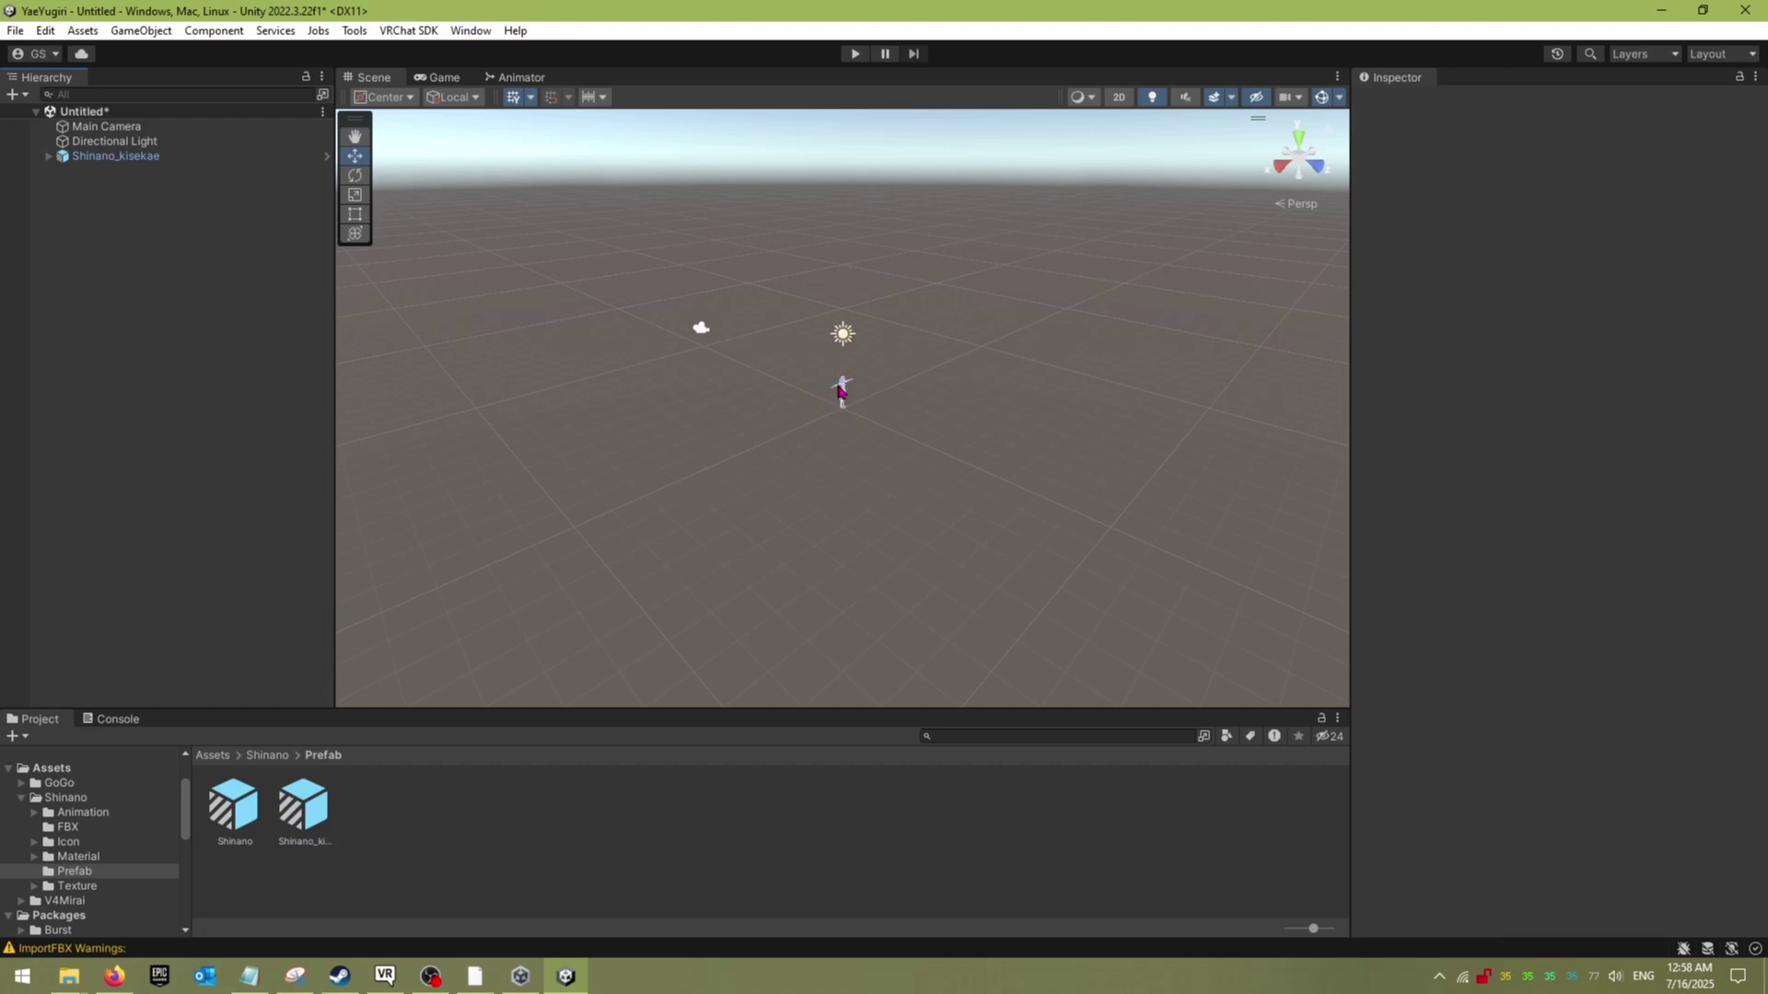
Step: Frame the Shinano_kisekae avatar and examine its face and upper body in an orthographic front view
{"action": "left_click", "coordinate": [845, 392]}
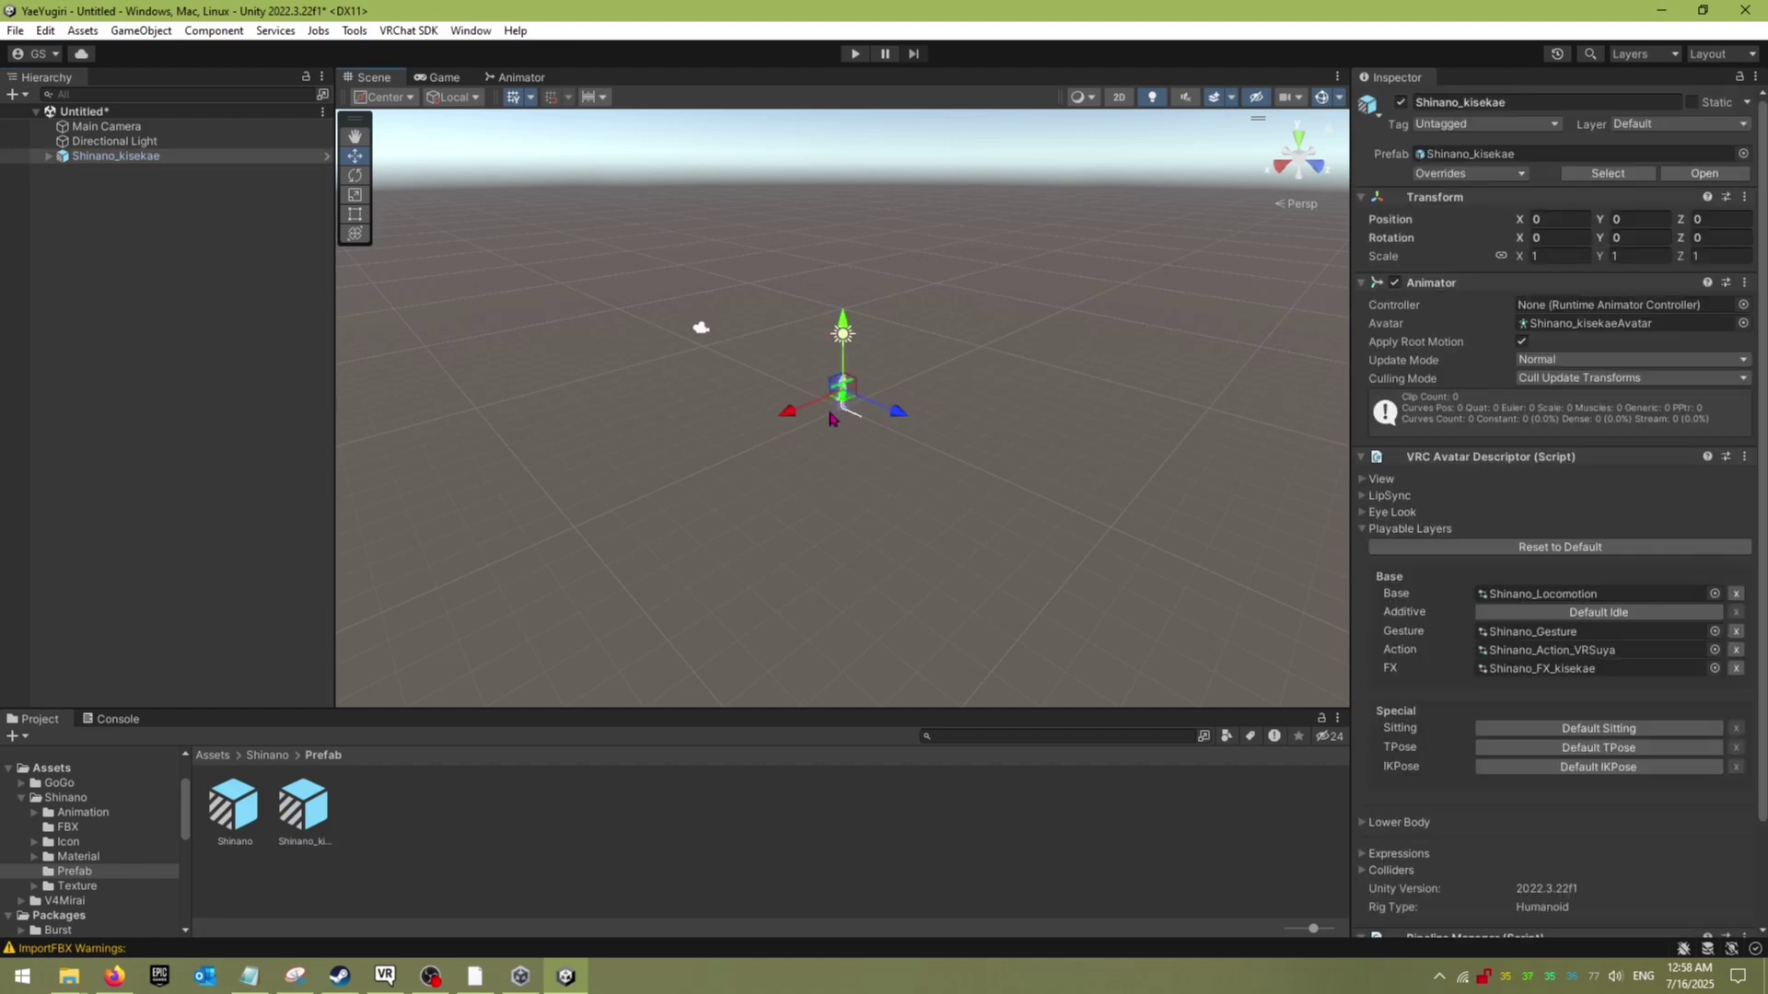
{"action": "key", "text": "f"}
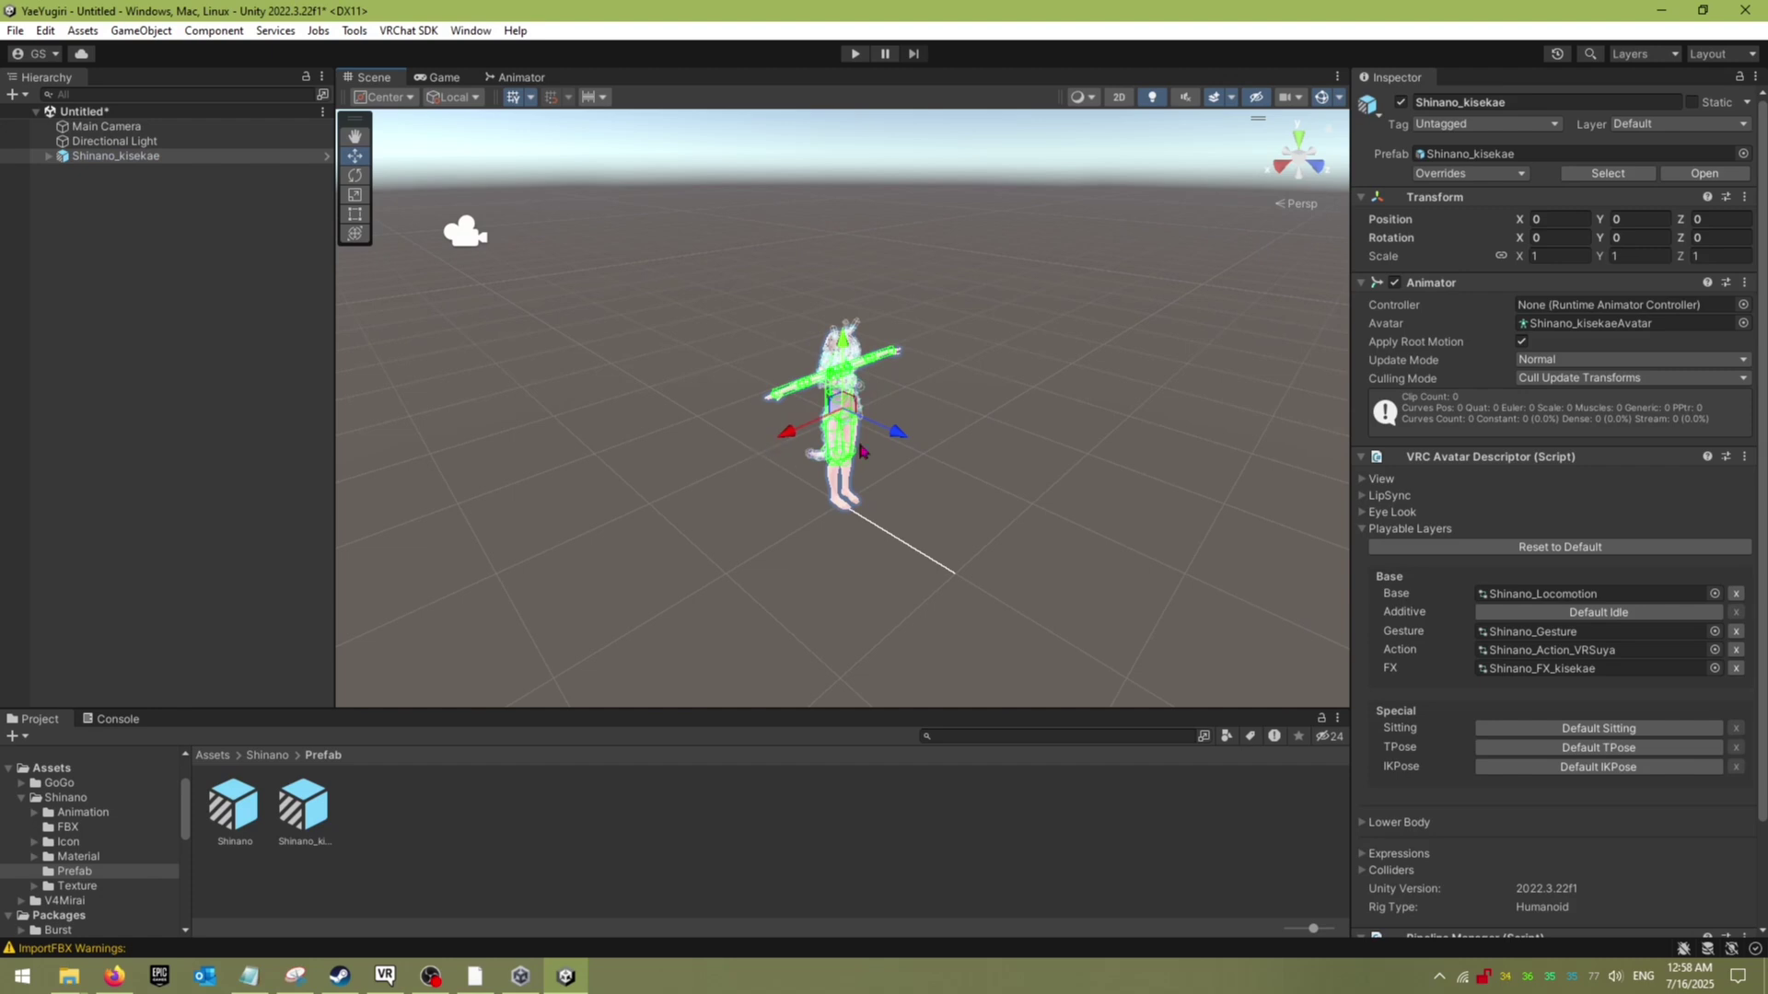
{"action": "middle_click_drag", "start_coordinate": [961, 406], "coordinate": [946, 410]}
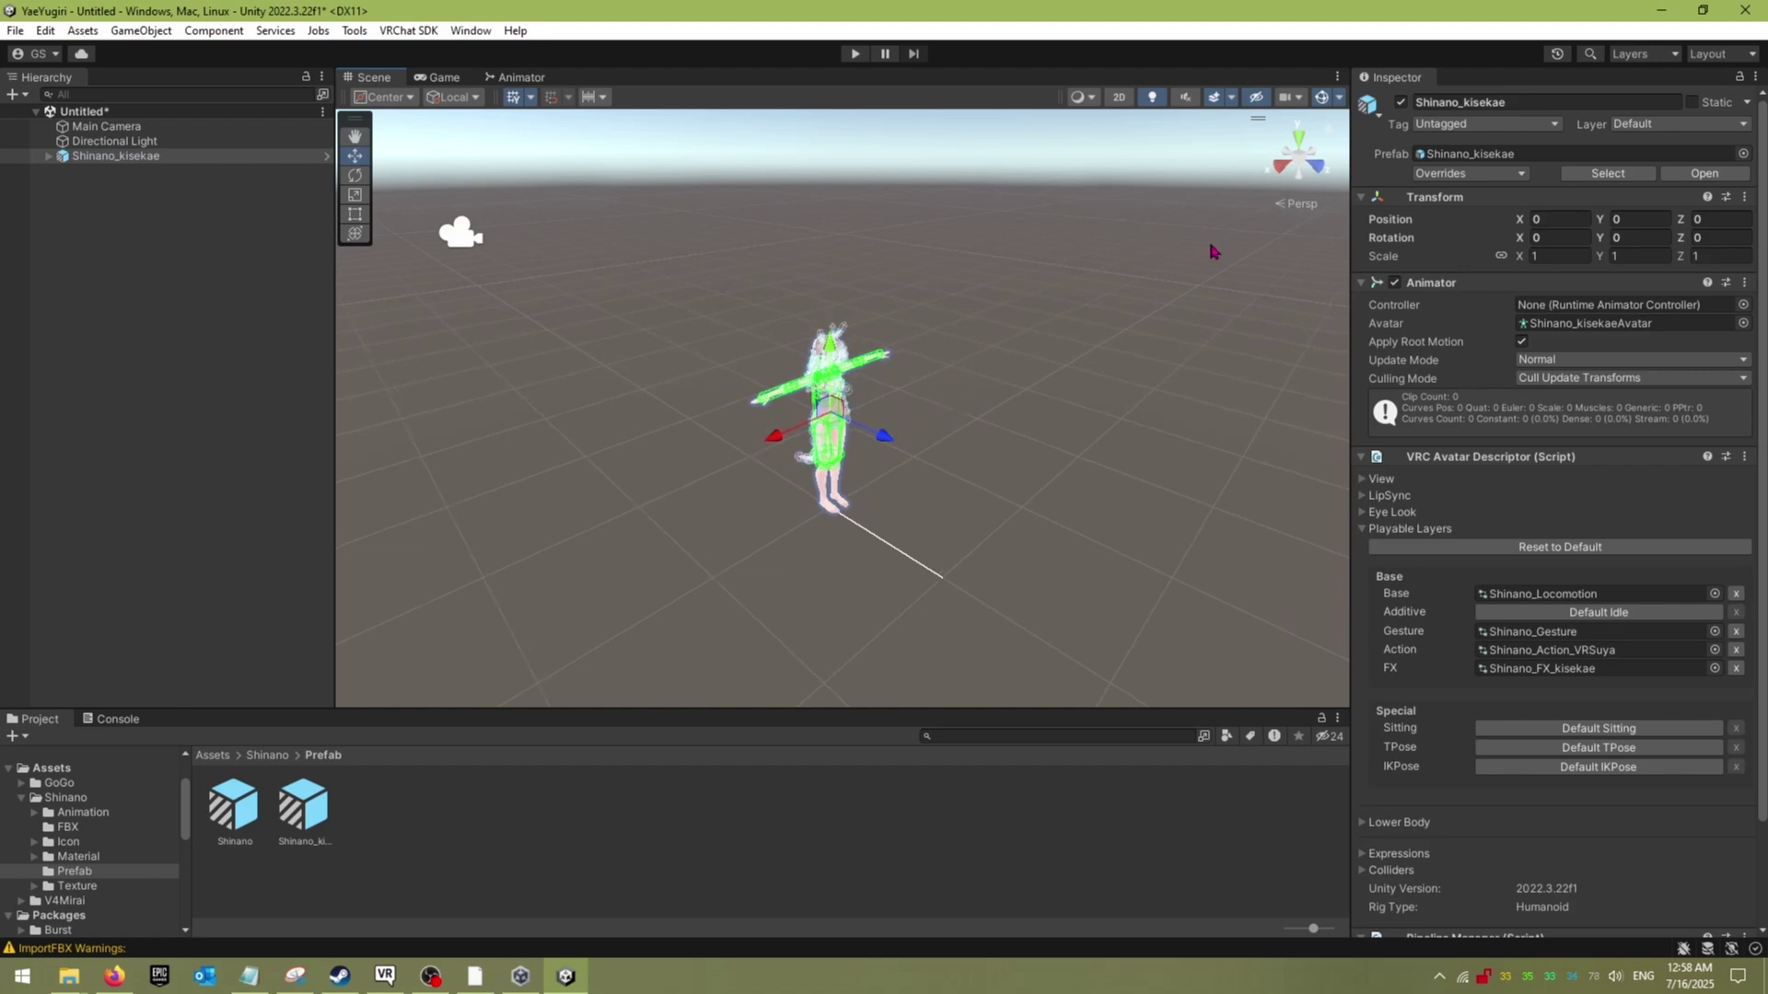
{"action": "left_click", "coordinate": [1316, 170]}
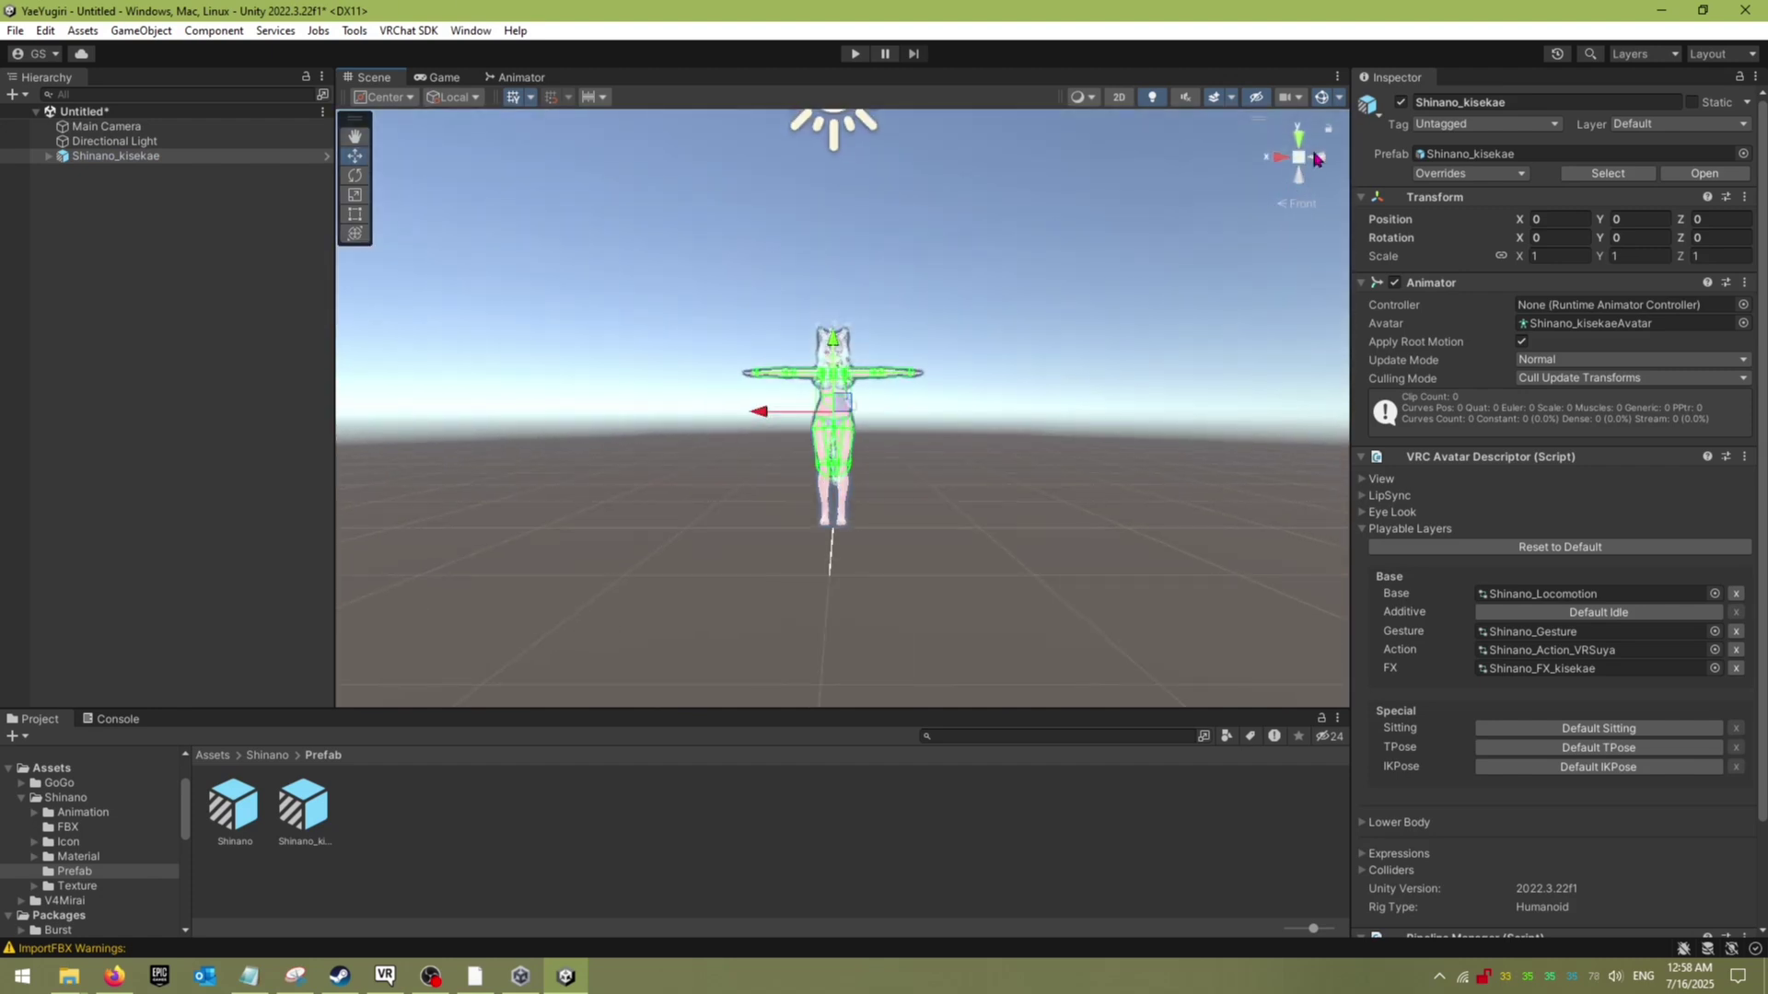
{"action": "left_click", "coordinate": [1298, 163]}
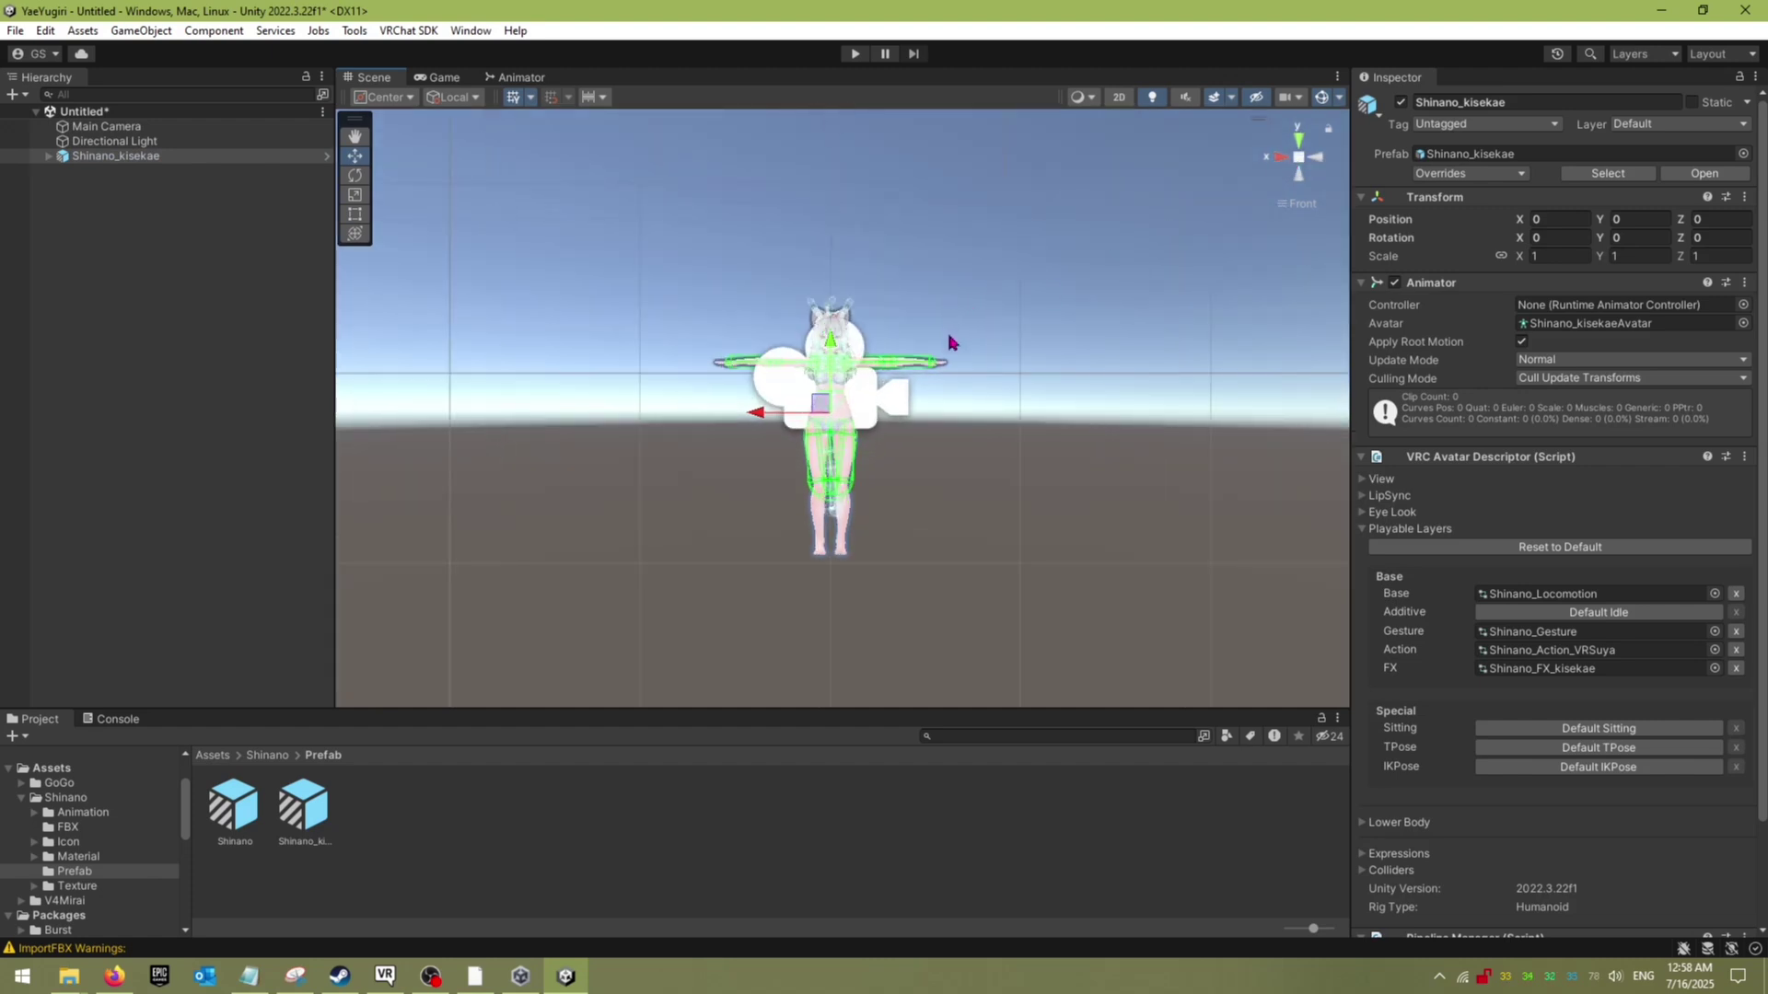
{"action": "scroll", "coordinate": [839, 407], "scroll_direction": "up", "scroll_amount": 4}
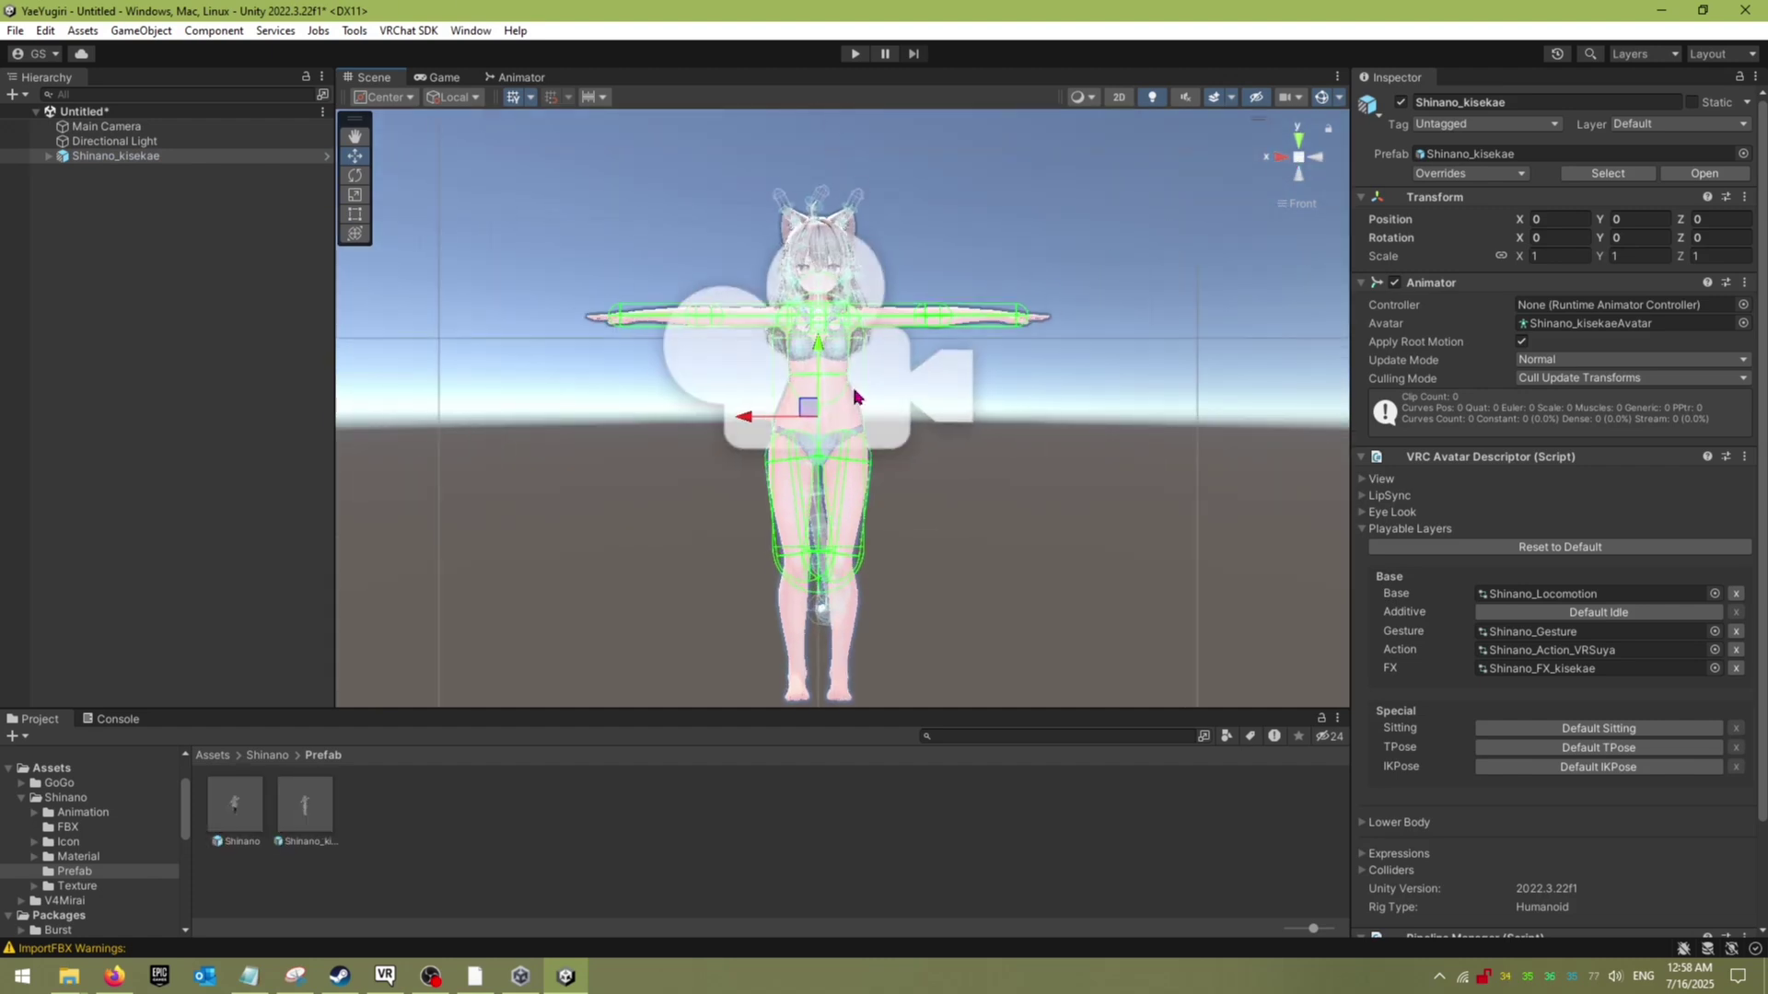
{"action": "scroll", "coordinate": [855, 396], "scroll_direction": "up", "scroll_amount": 5}
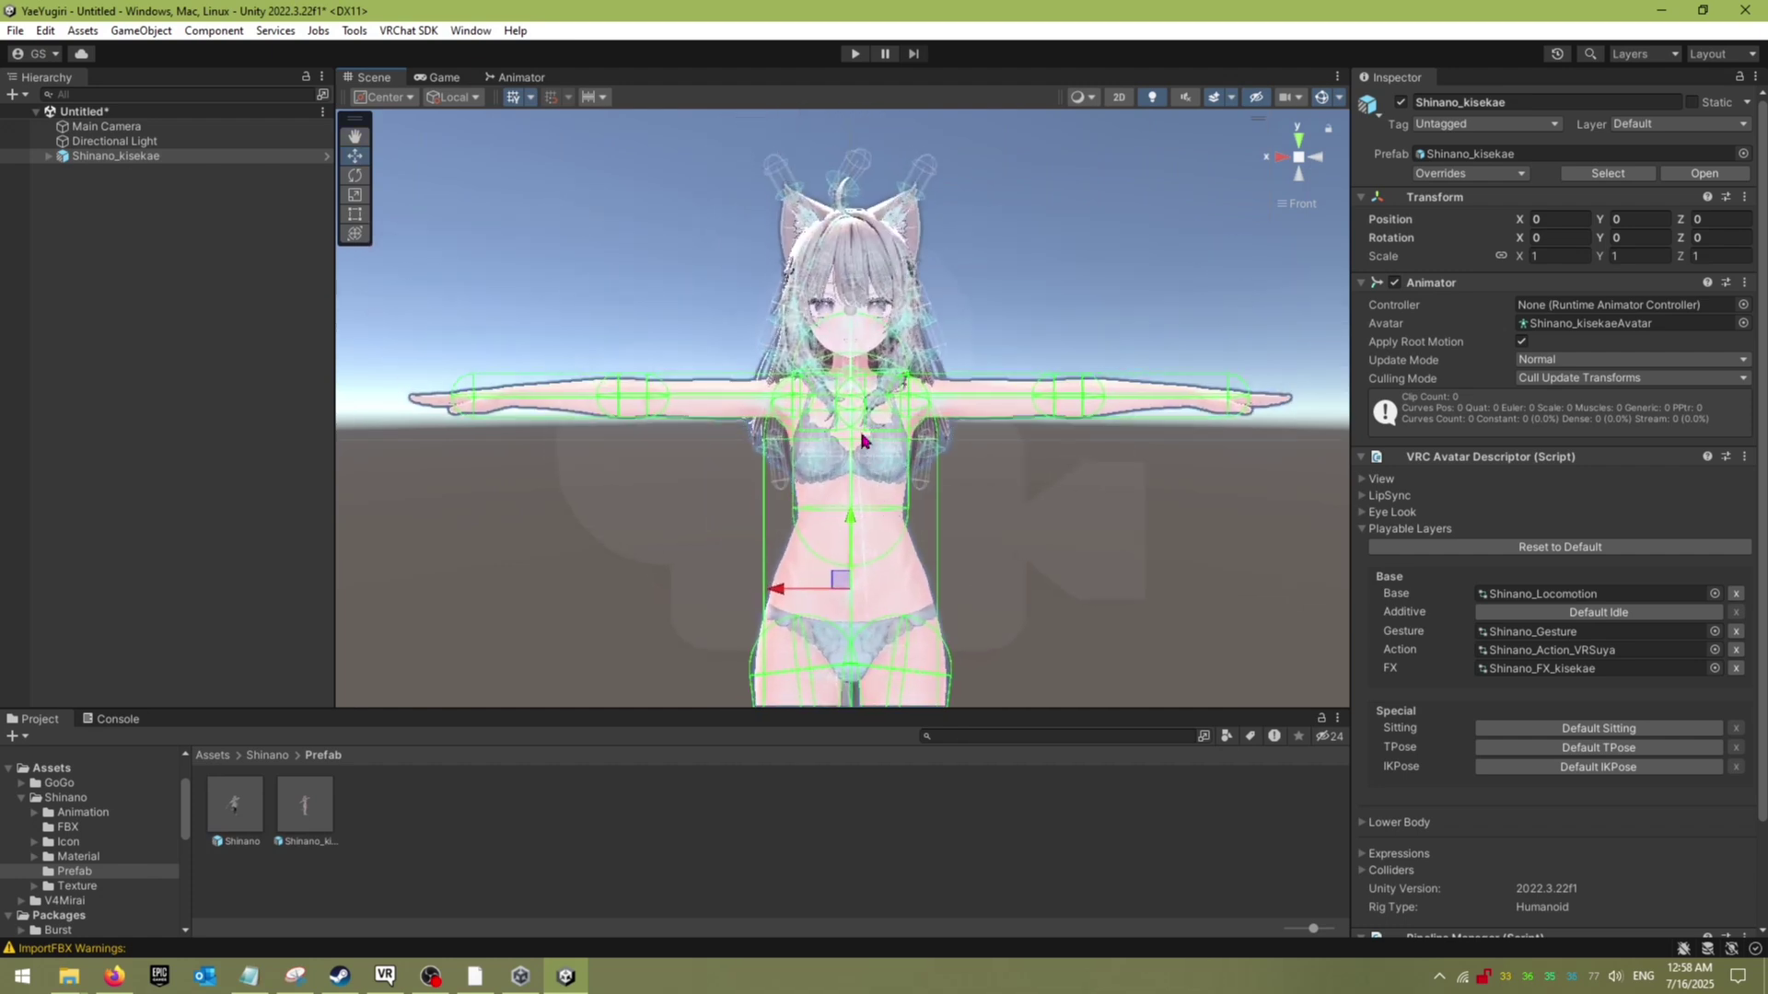
{"action": "scroll", "coordinate": [863, 440], "scroll_direction": "up", "scroll_amount": 5}
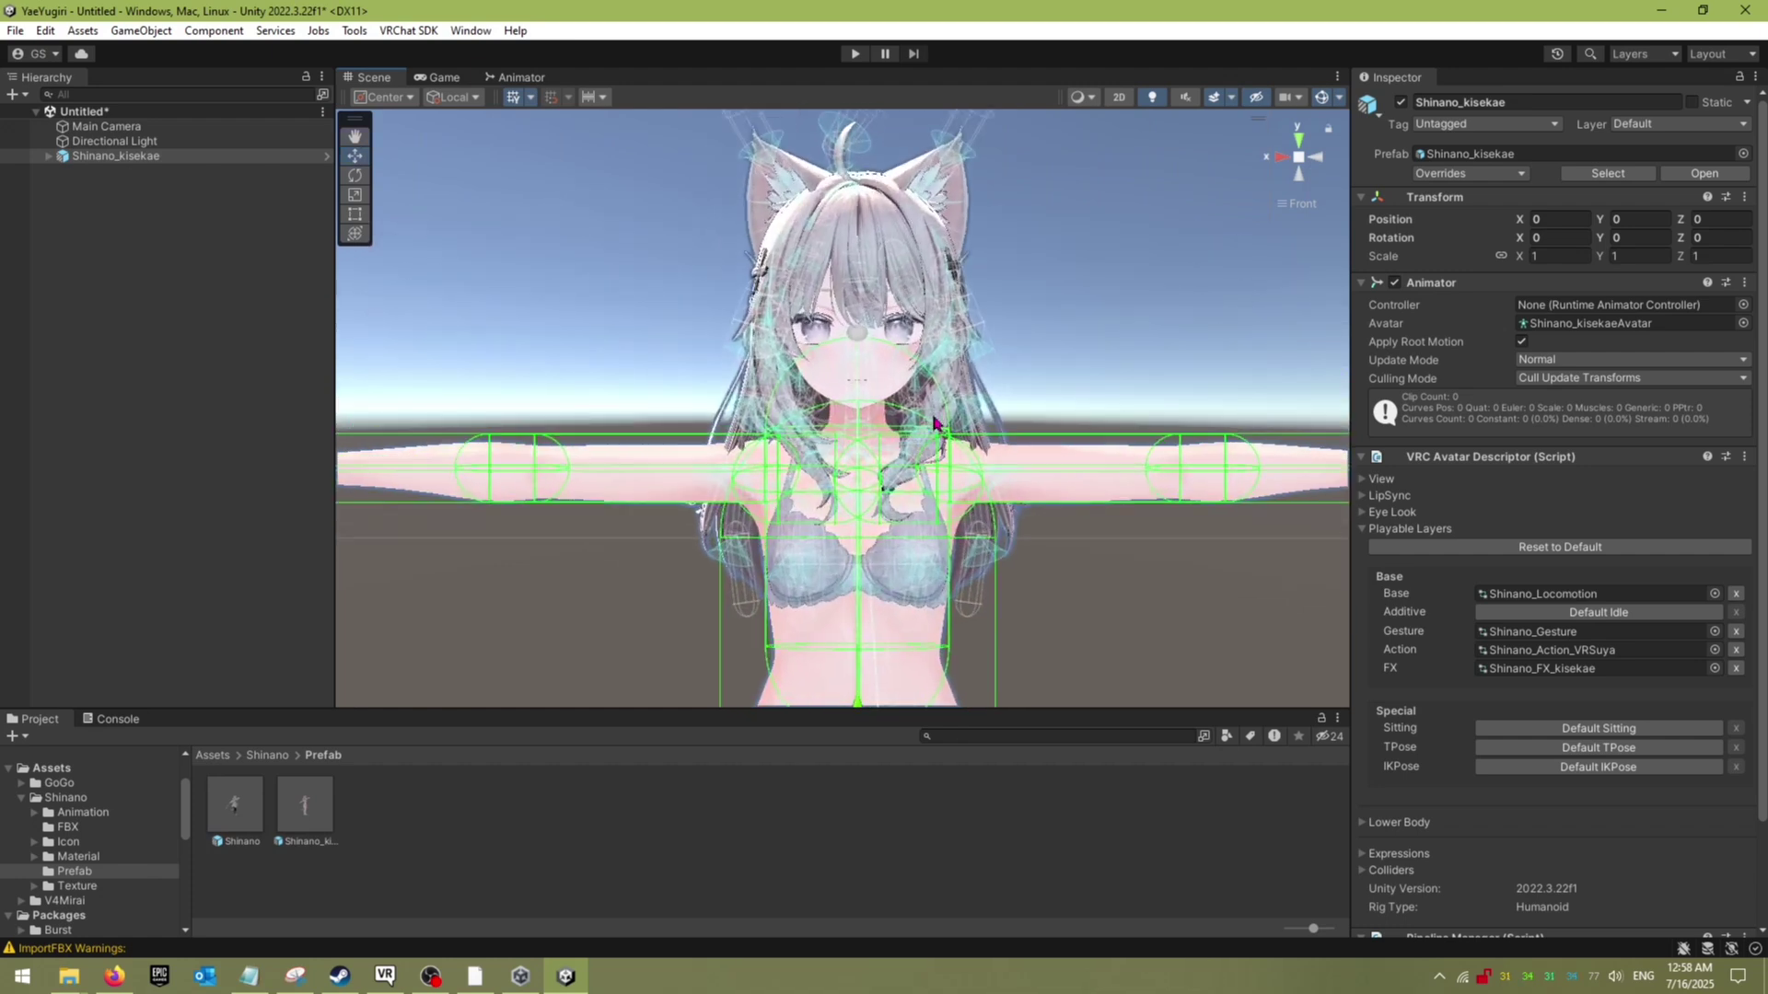
{"action": "scroll", "coordinate": [935, 424], "scroll_direction": "up", "scroll_amount": 5}
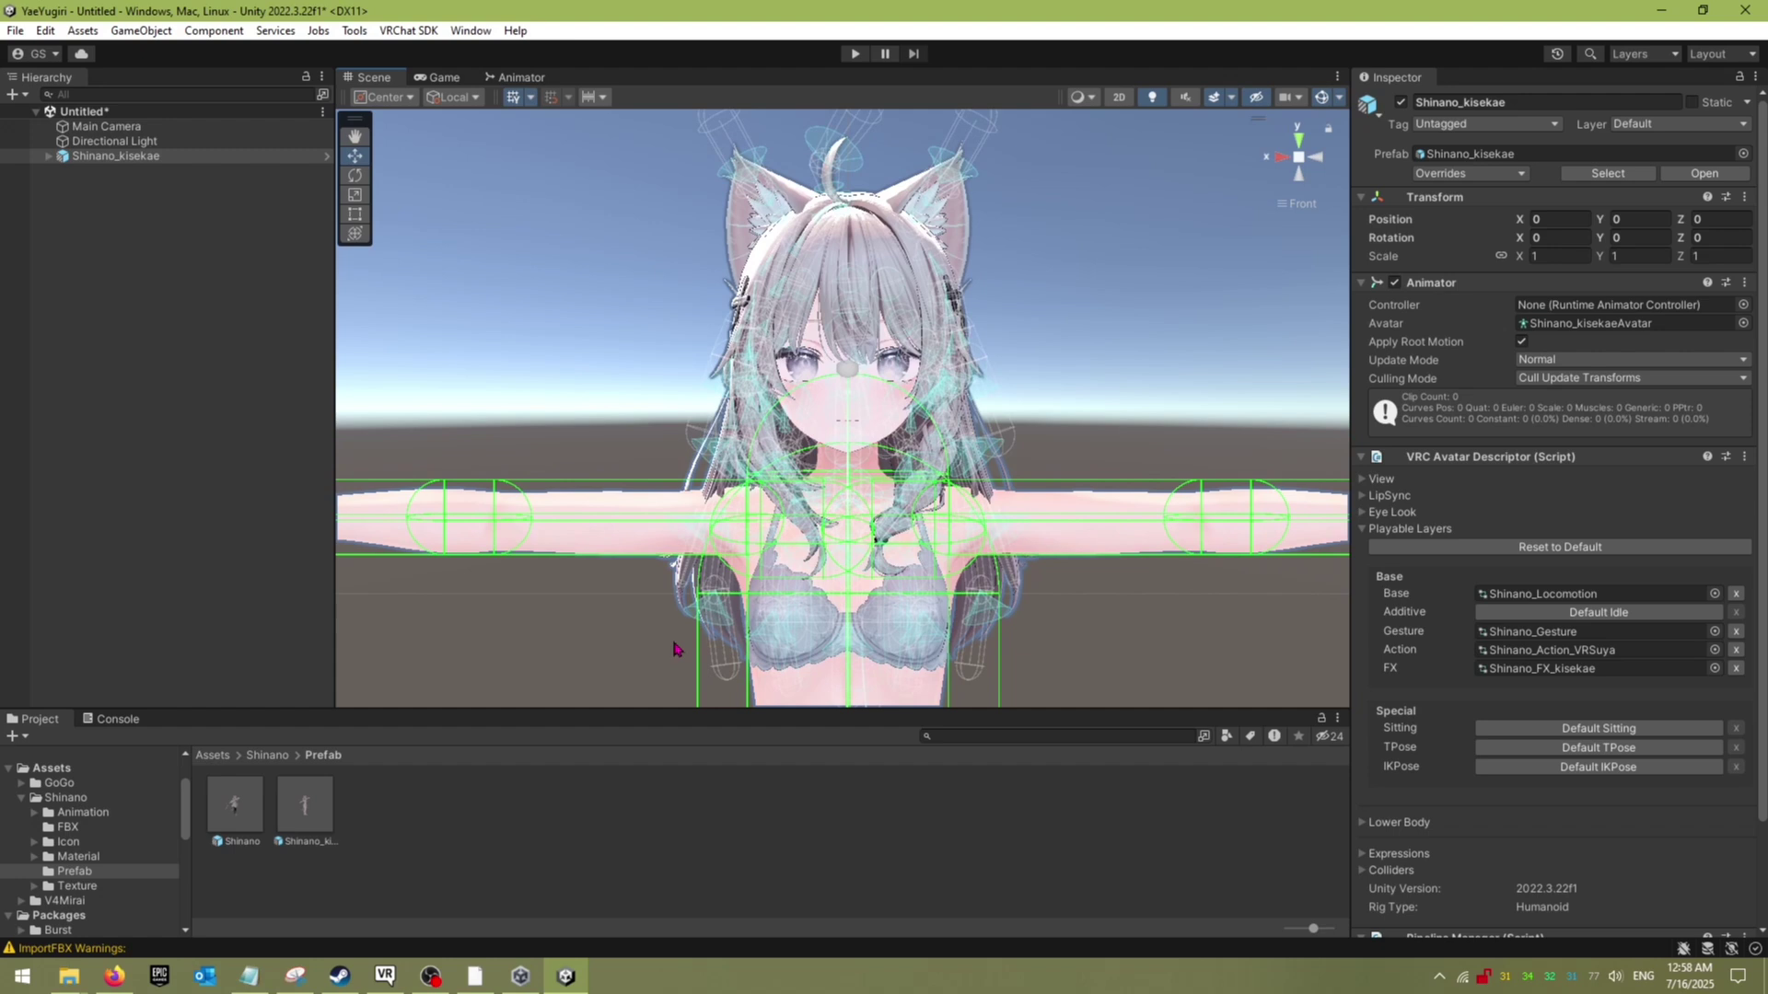
Step: Add the Yae_Yugiri_Shinano prefab from Assets/V4Mirai/002_Clothes/YaeYugiri/Prefab to the scene as a child of Shinano_kisekae
{"action": "left_click", "coordinate": [92, 902]}
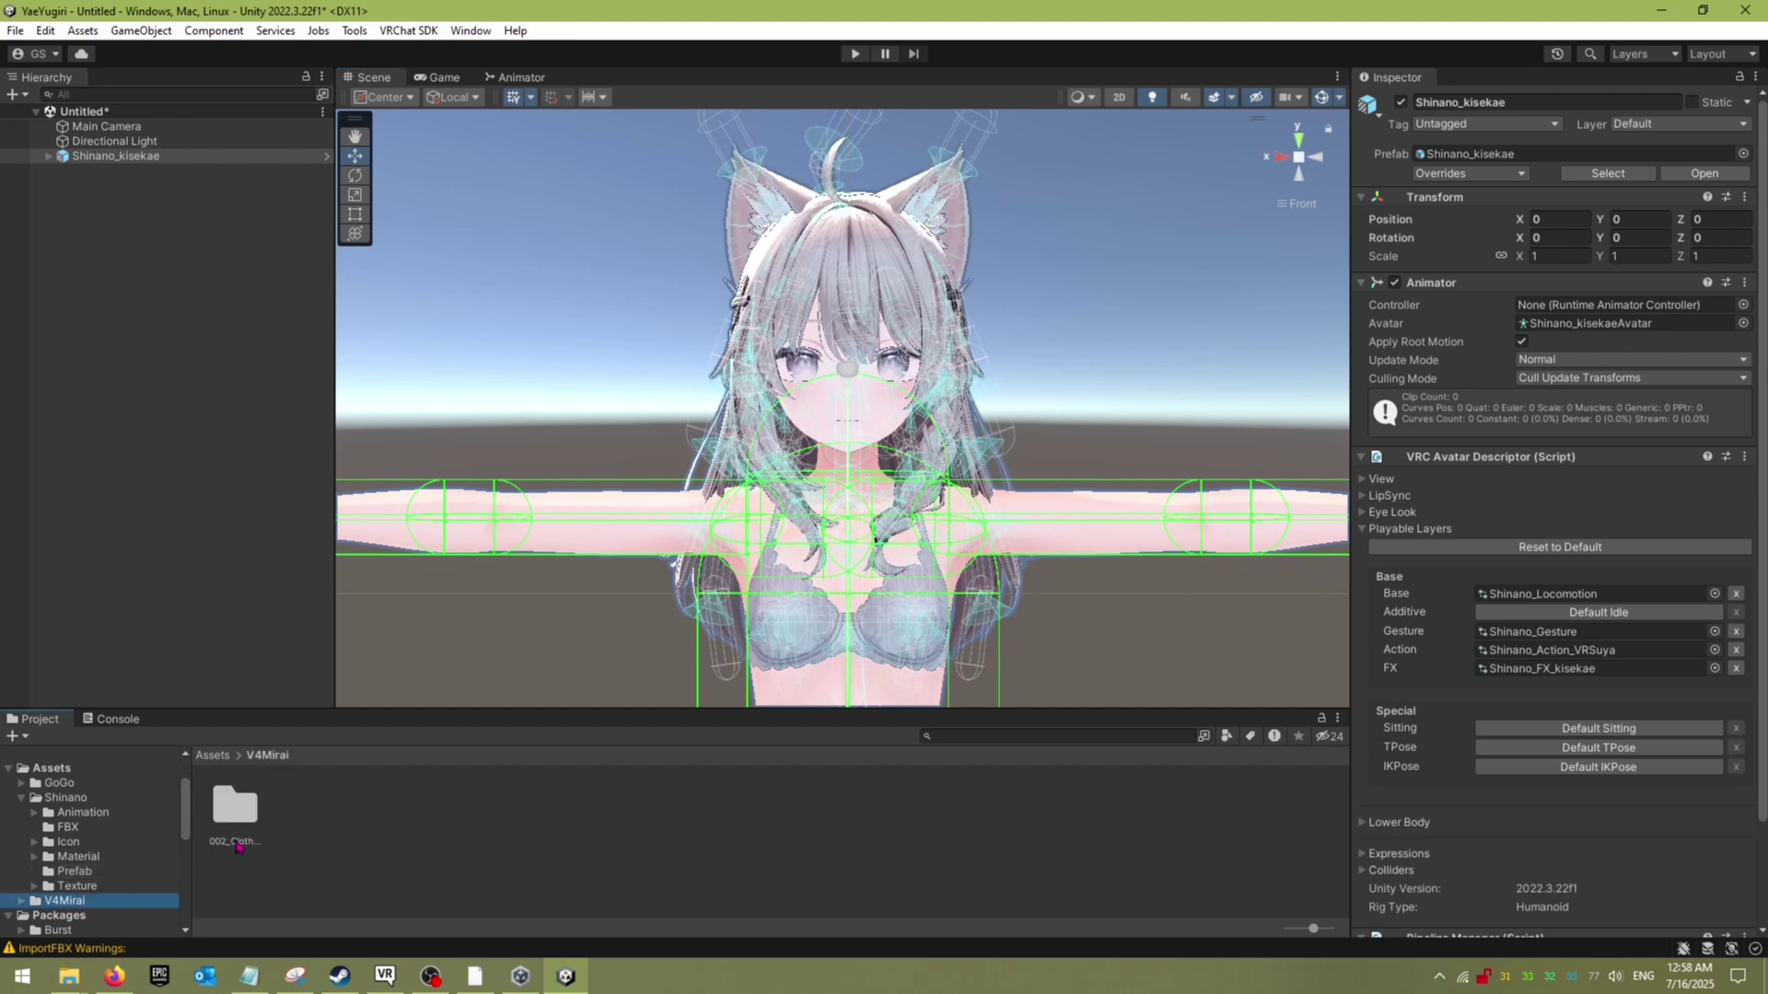
{"action": "left_click", "coordinate": [238, 809]}
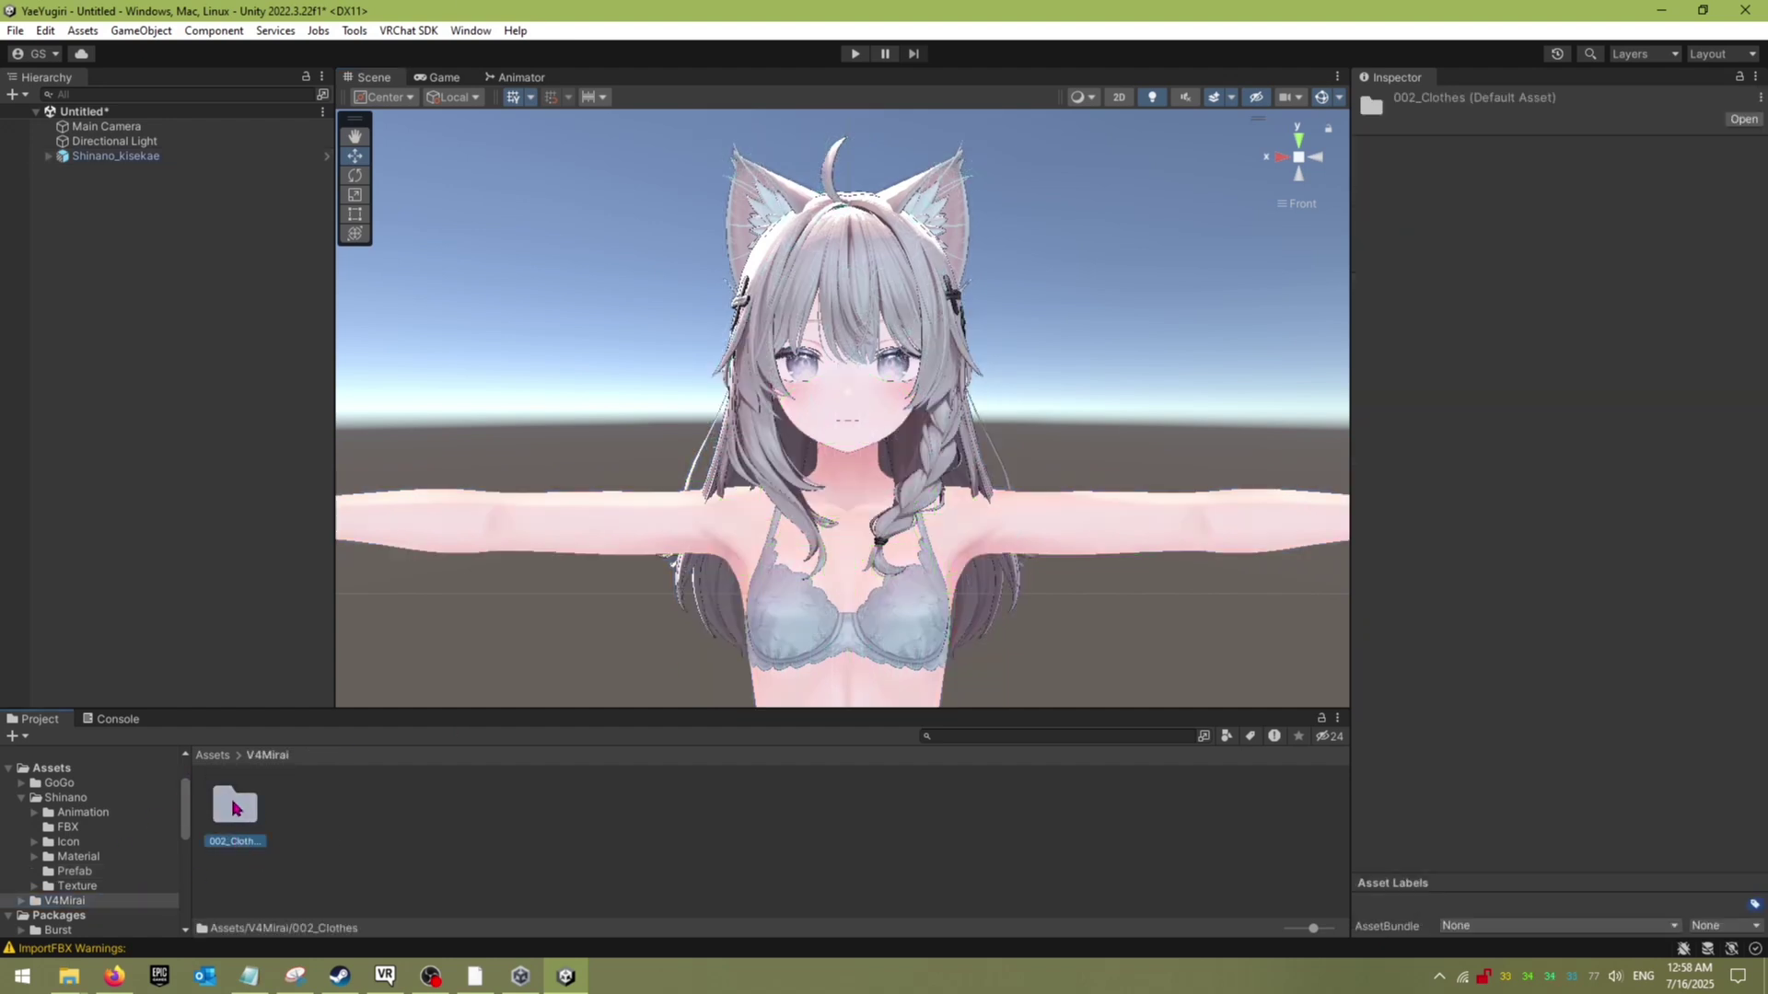
{"action": "double_click", "coordinate": [236, 808]}
{"action": "double_click", "coordinate": [253, 817]}
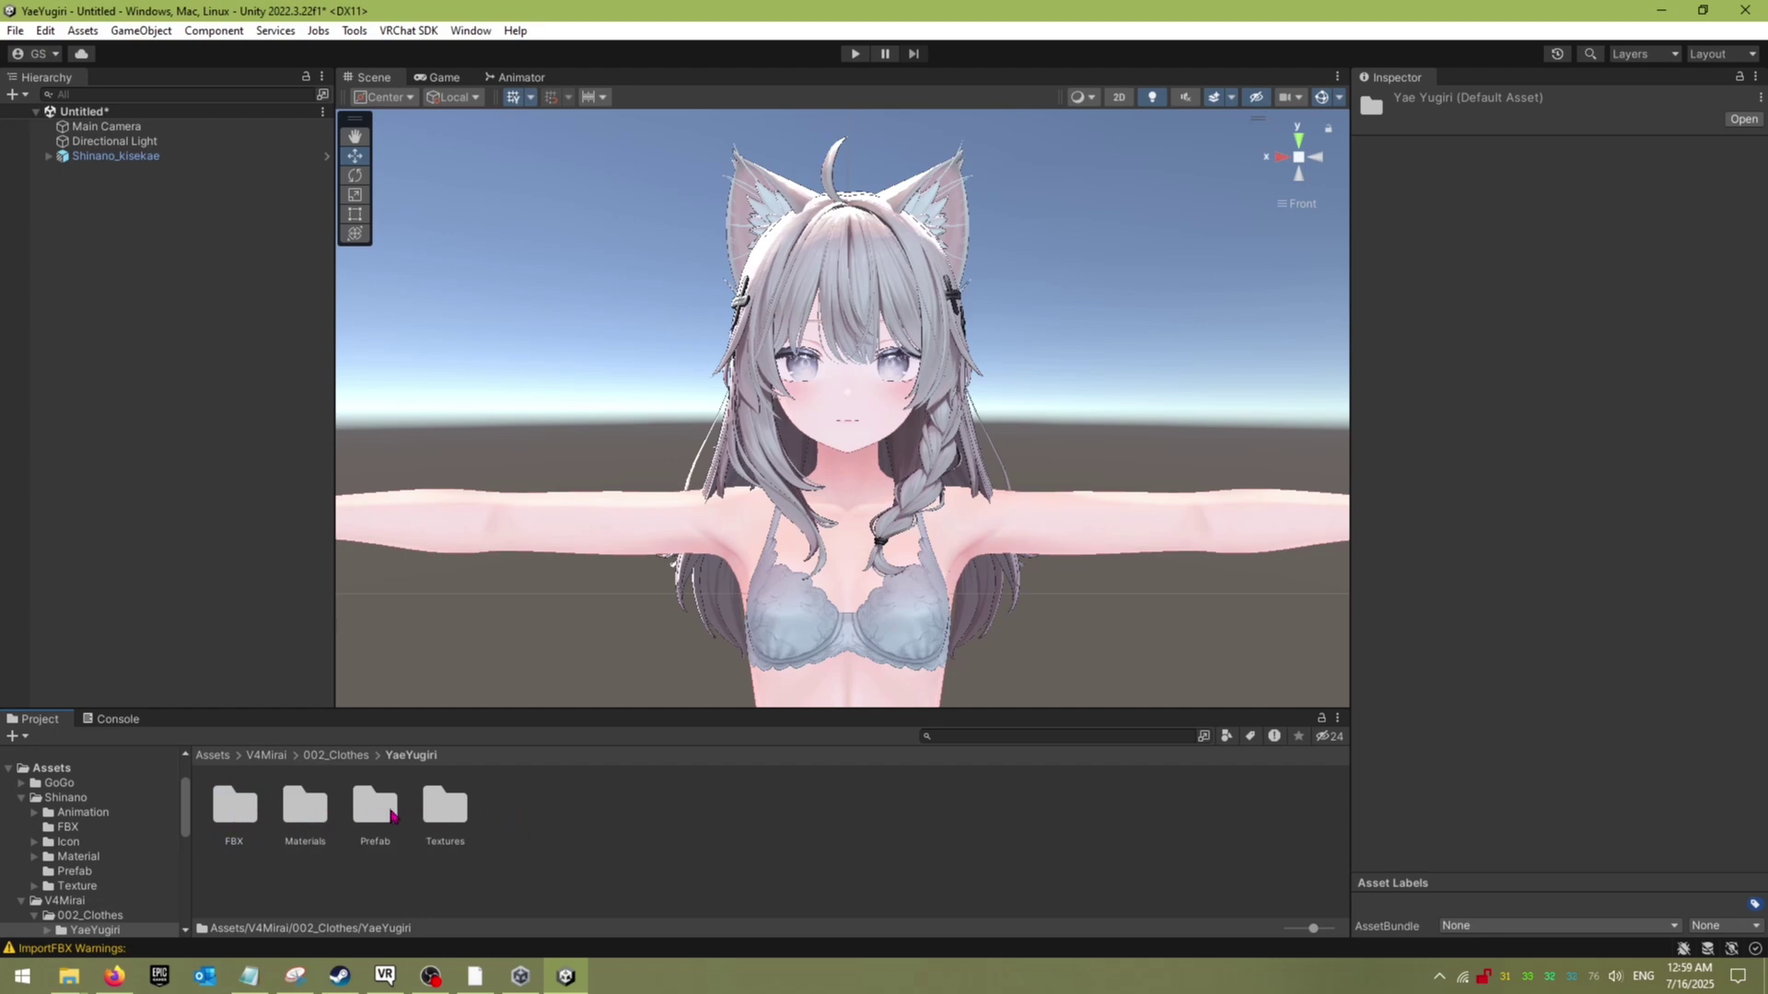
{"action": "double_click", "coordinate": [387, 810]}
{"action": "left_click", "coordinate": [241, 799]}
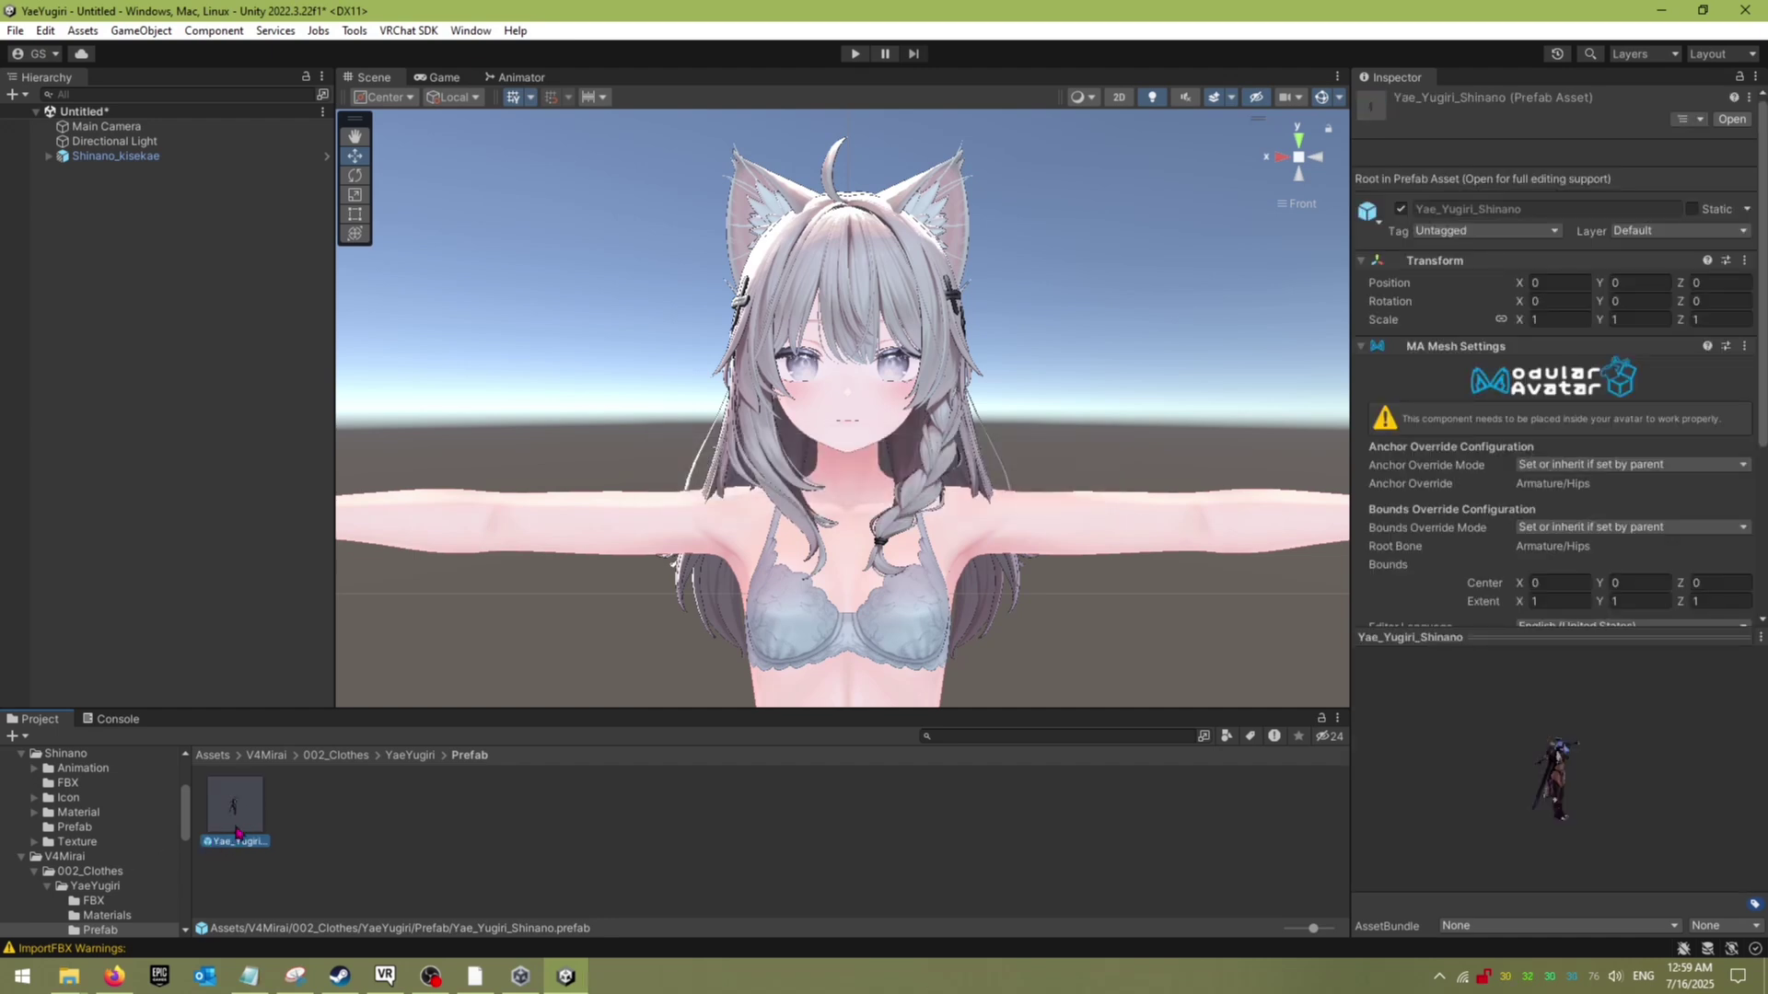
{"action": "left_click_drag", "start_coordinate": [236, 809], "coordinate": [197, 483]}
{"action": "left_click_drag", "start_coordinate": [115, 169], "coordinate": [123, 162]}
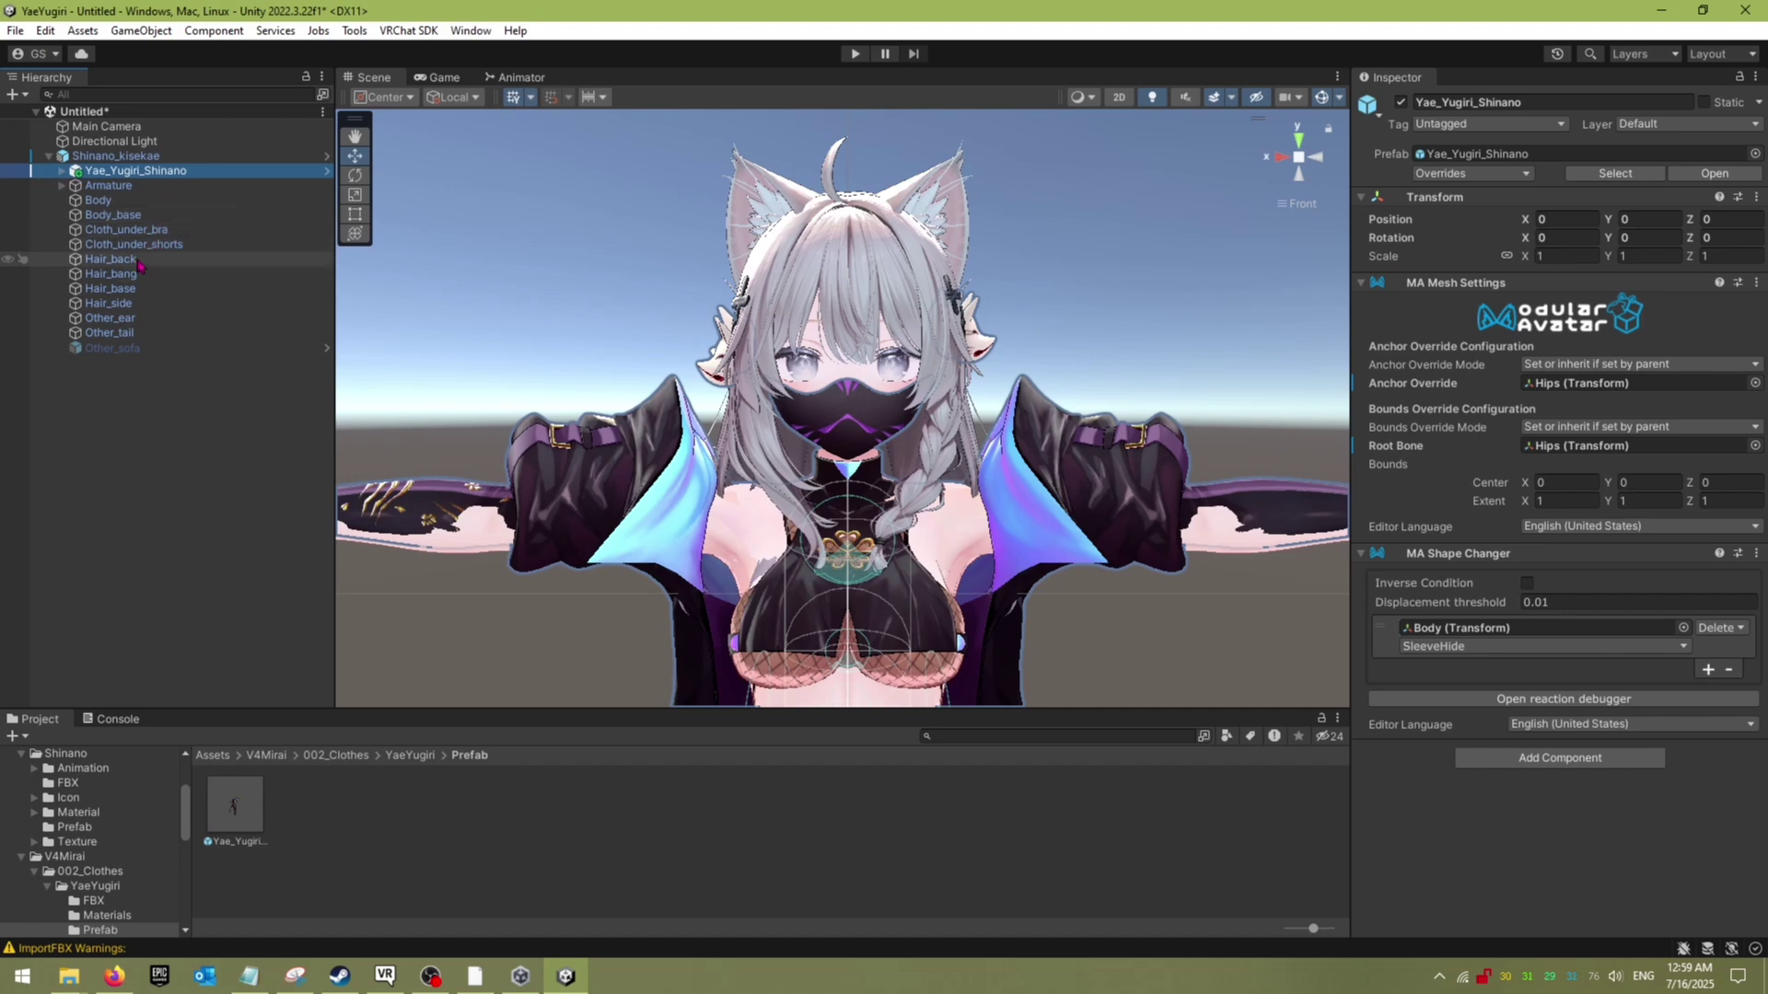
Step: Set the rendering mode of Body_base's Shinano_body material to Cutout
{"action": "left_click", "coordinate": [138, 214]}
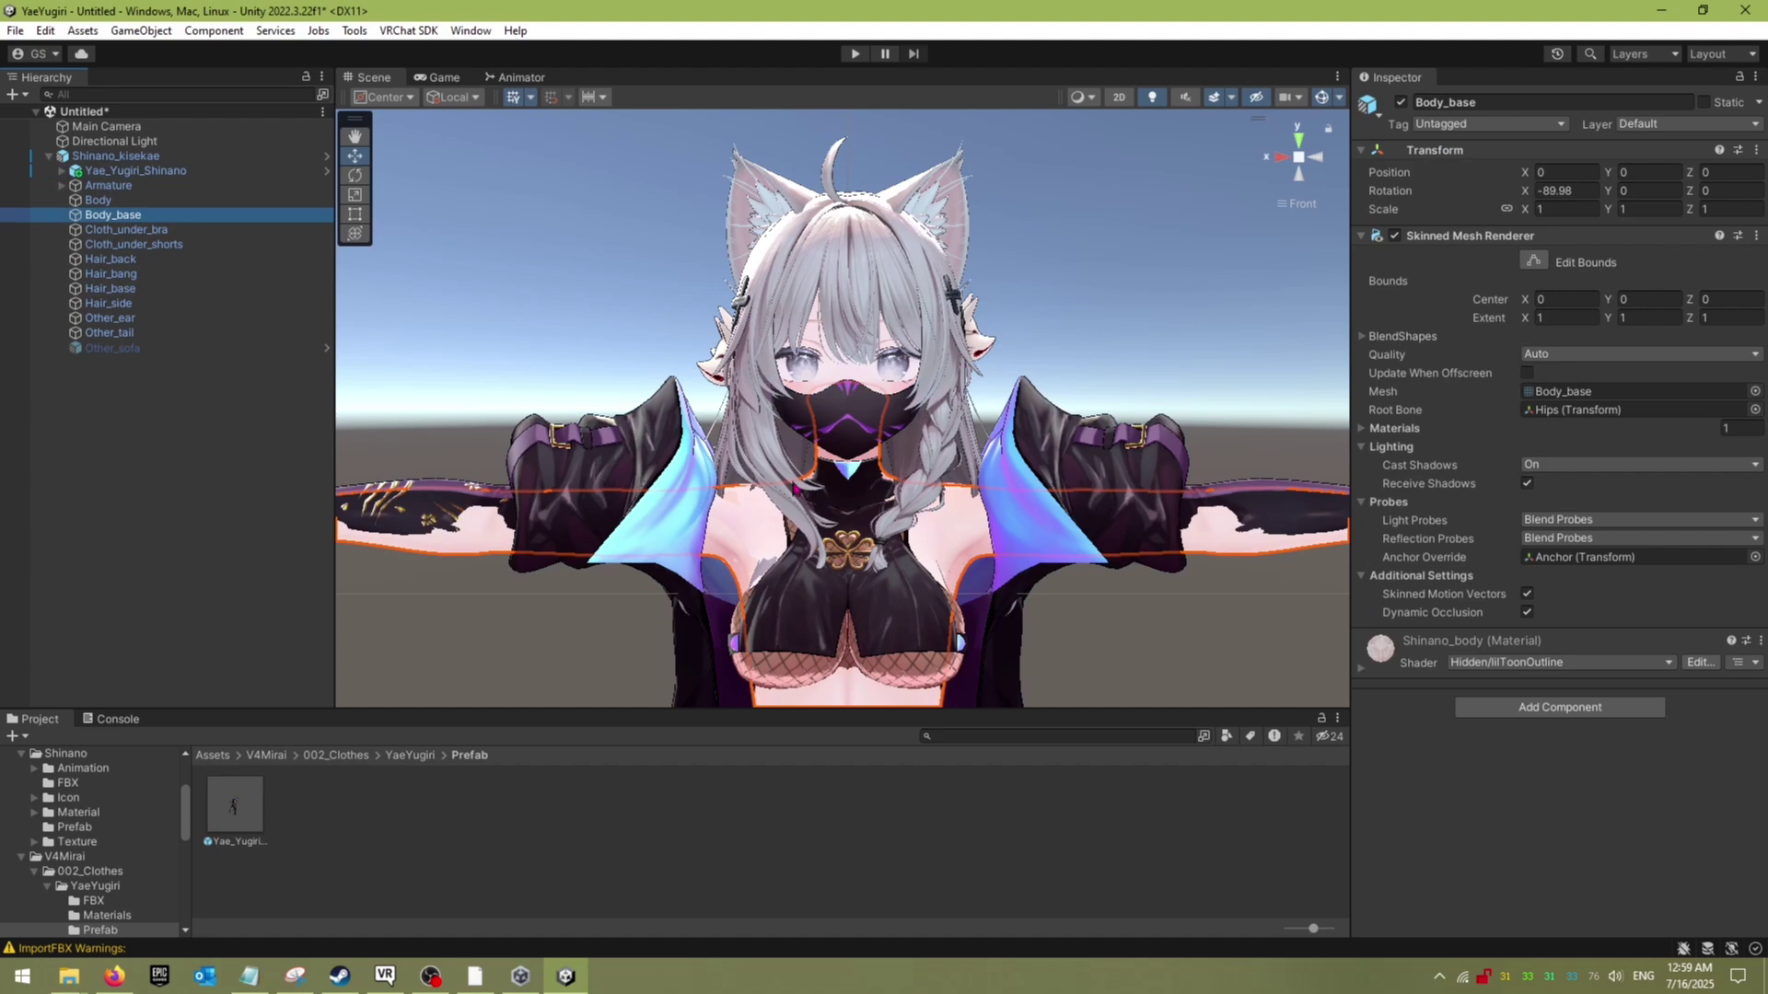
{"action": "middle_click_drag", "start_coordinate": [848, 522], "coordinate": [800, 453]}
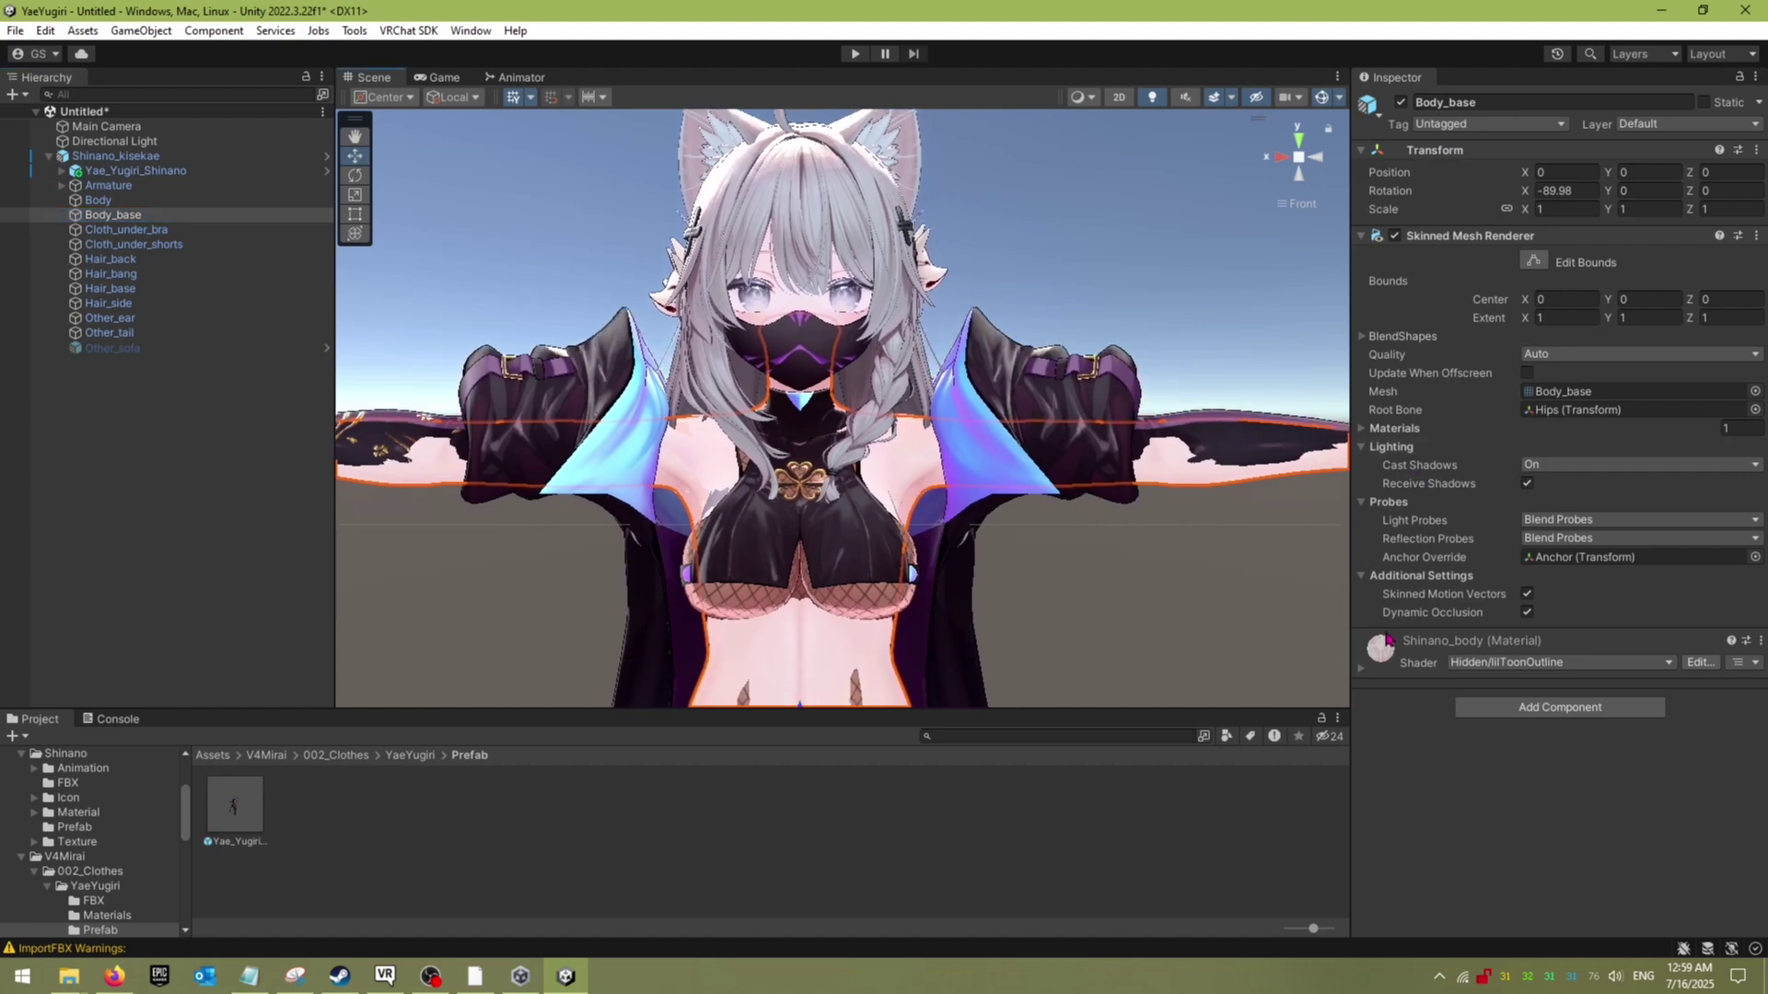
{"action": "left_click", "coordinate": [1360, 673]}
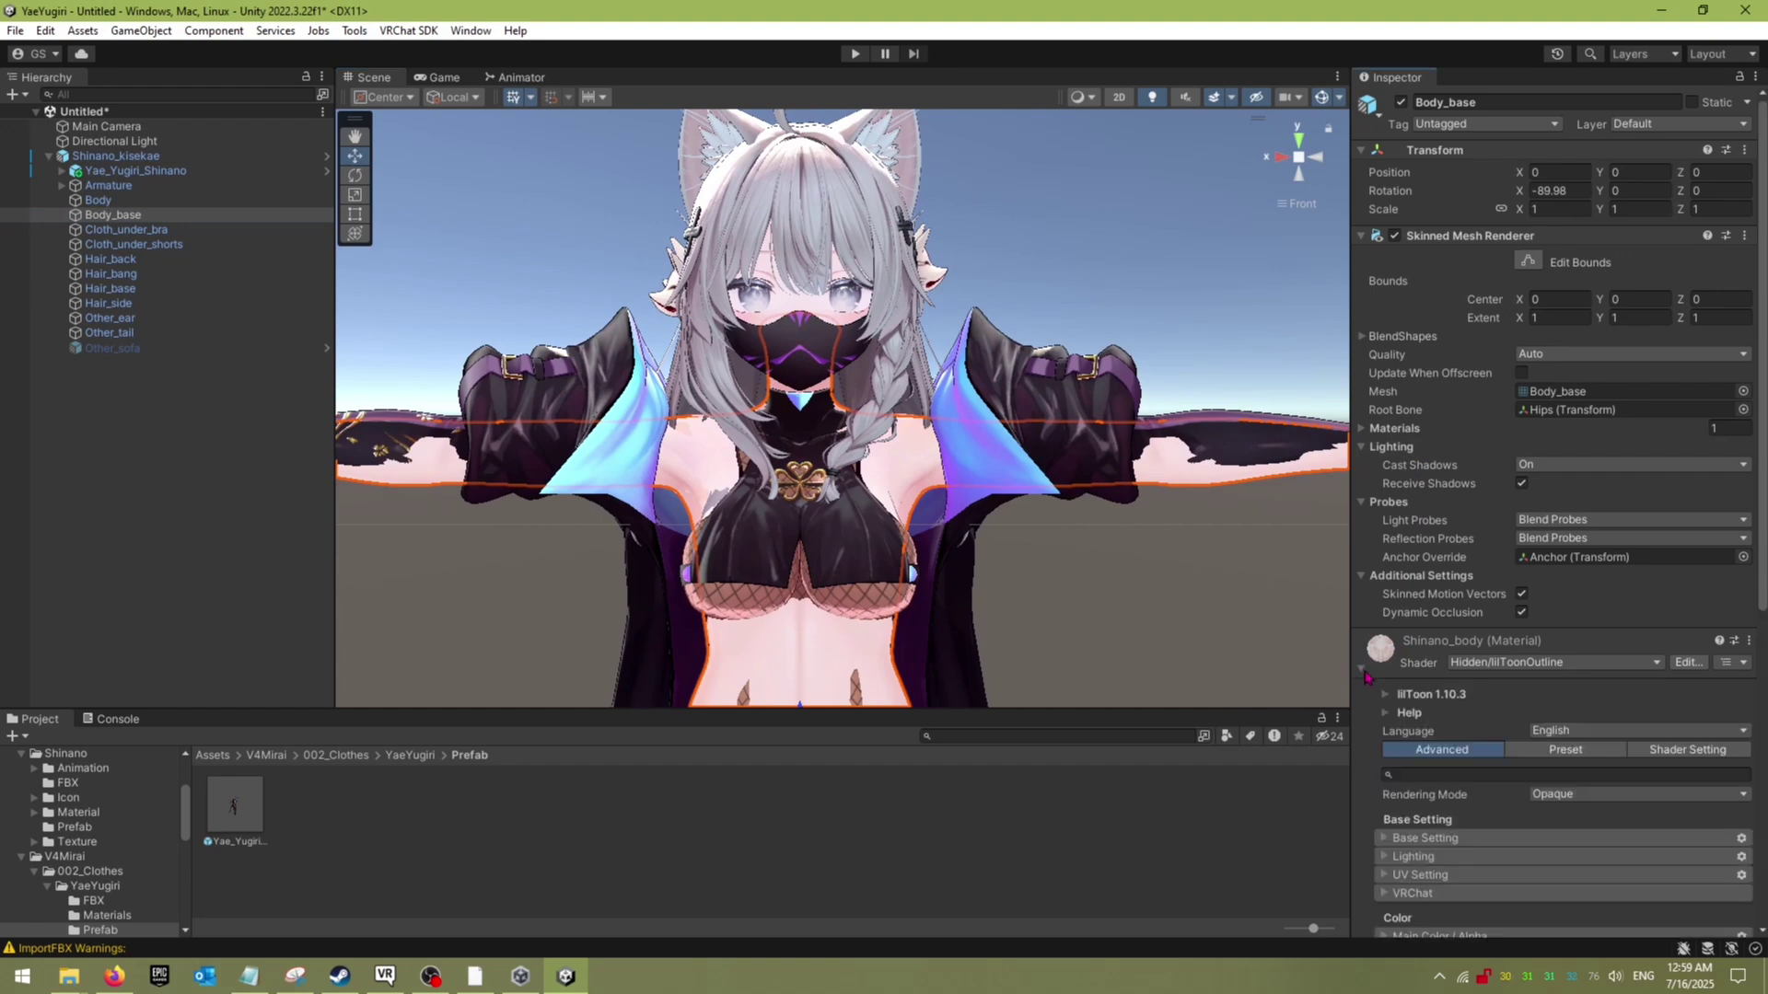
{"action": "scroll", "coordinate": [1480, 694], "scroll_direction": "down", "scroll_amount": 3}
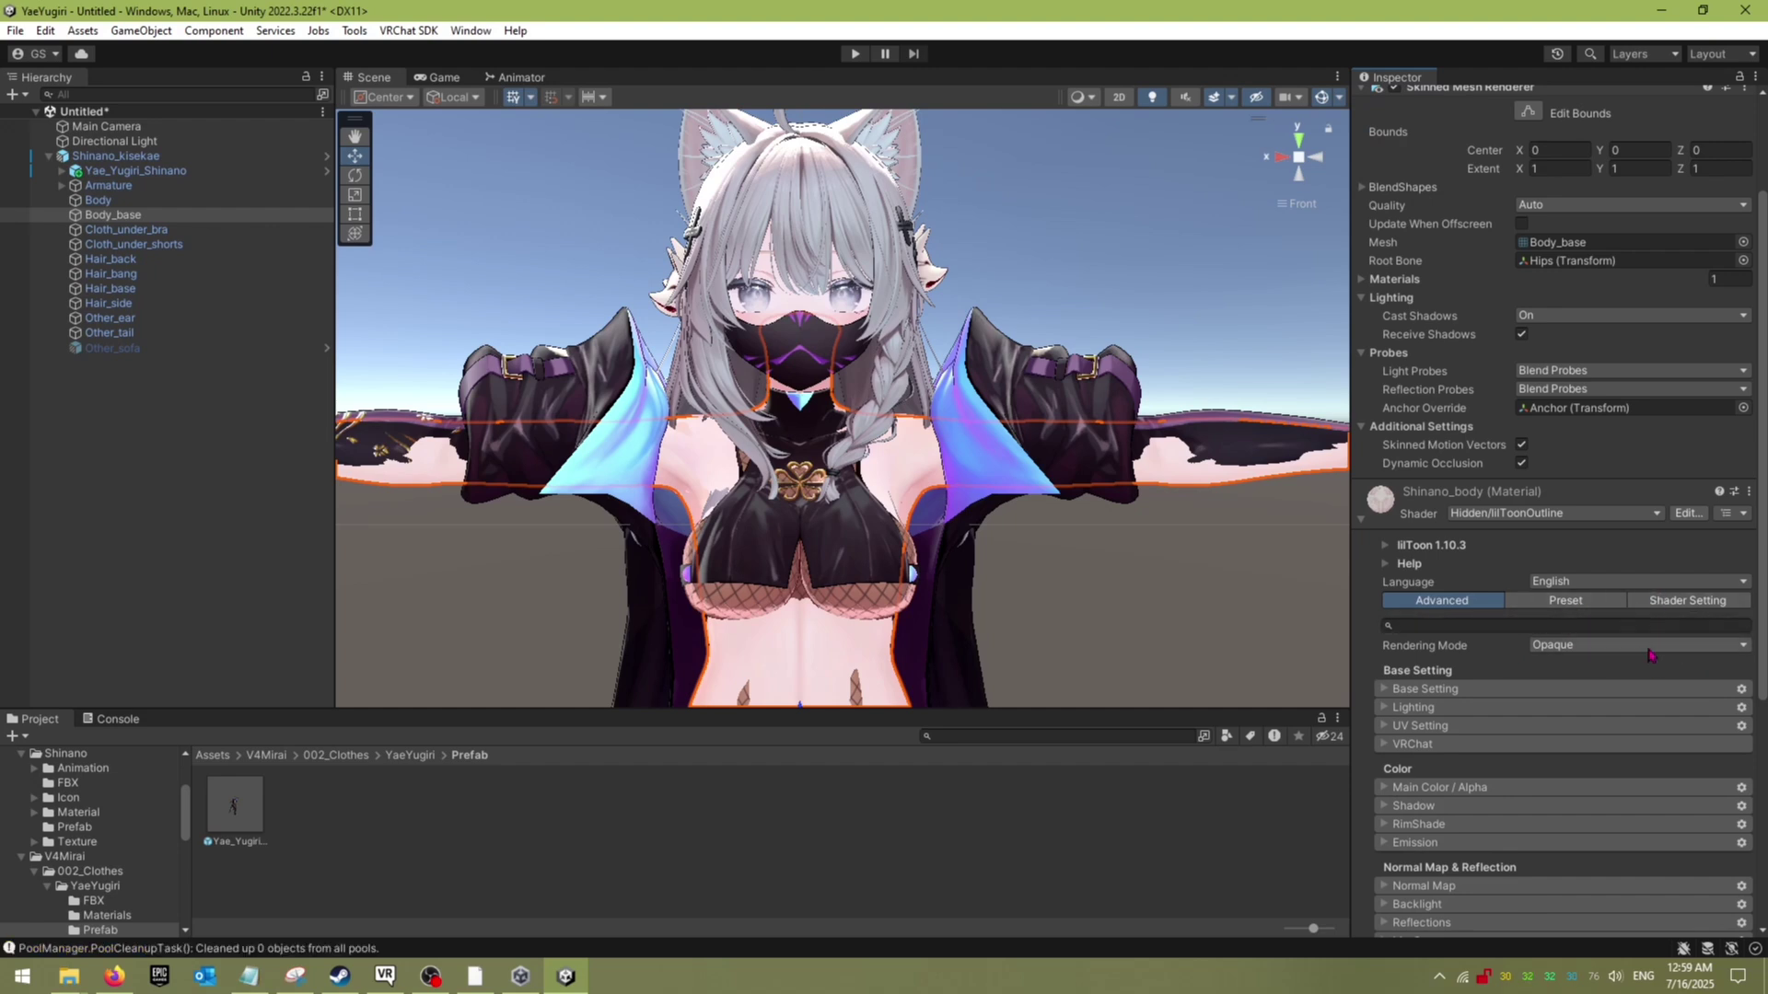
{"action": "scroll", "coordinate": [1623, 662], "scroll_direction": "down", "scroll_amount": 1}
{"action": "left_click", "coordinate": [1648, 595]}
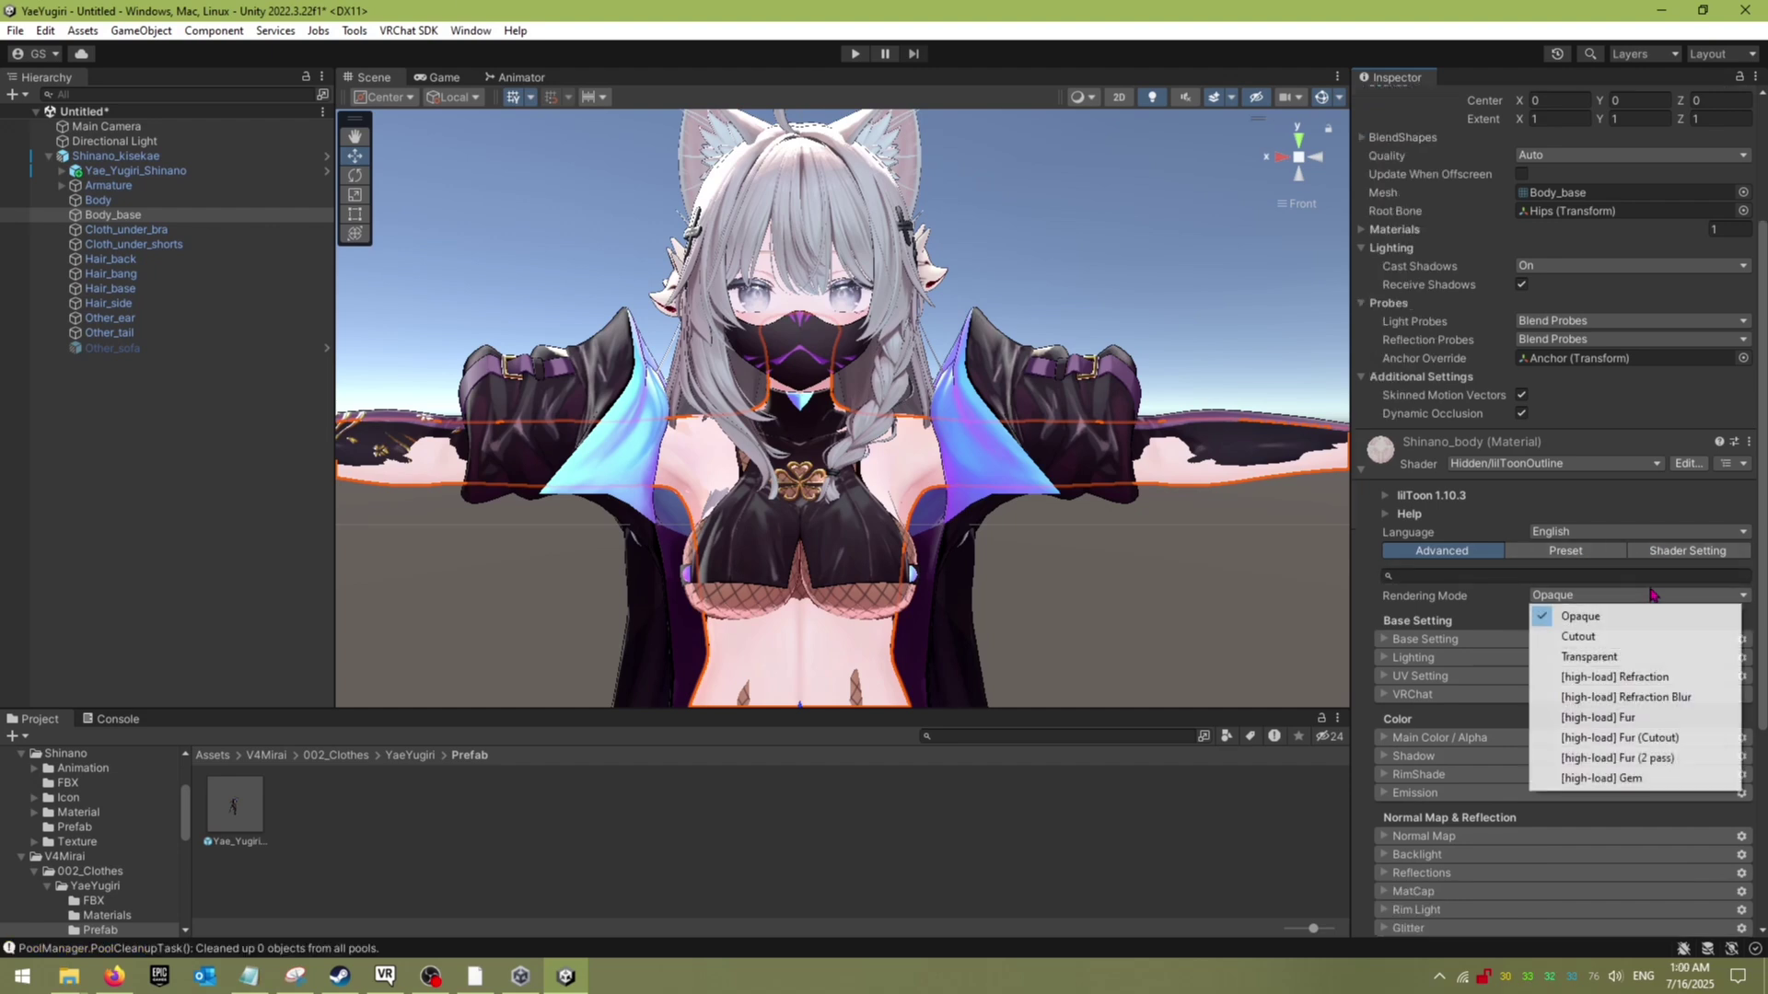
{"action": "left_click", "coordinate": [1641, 638]}
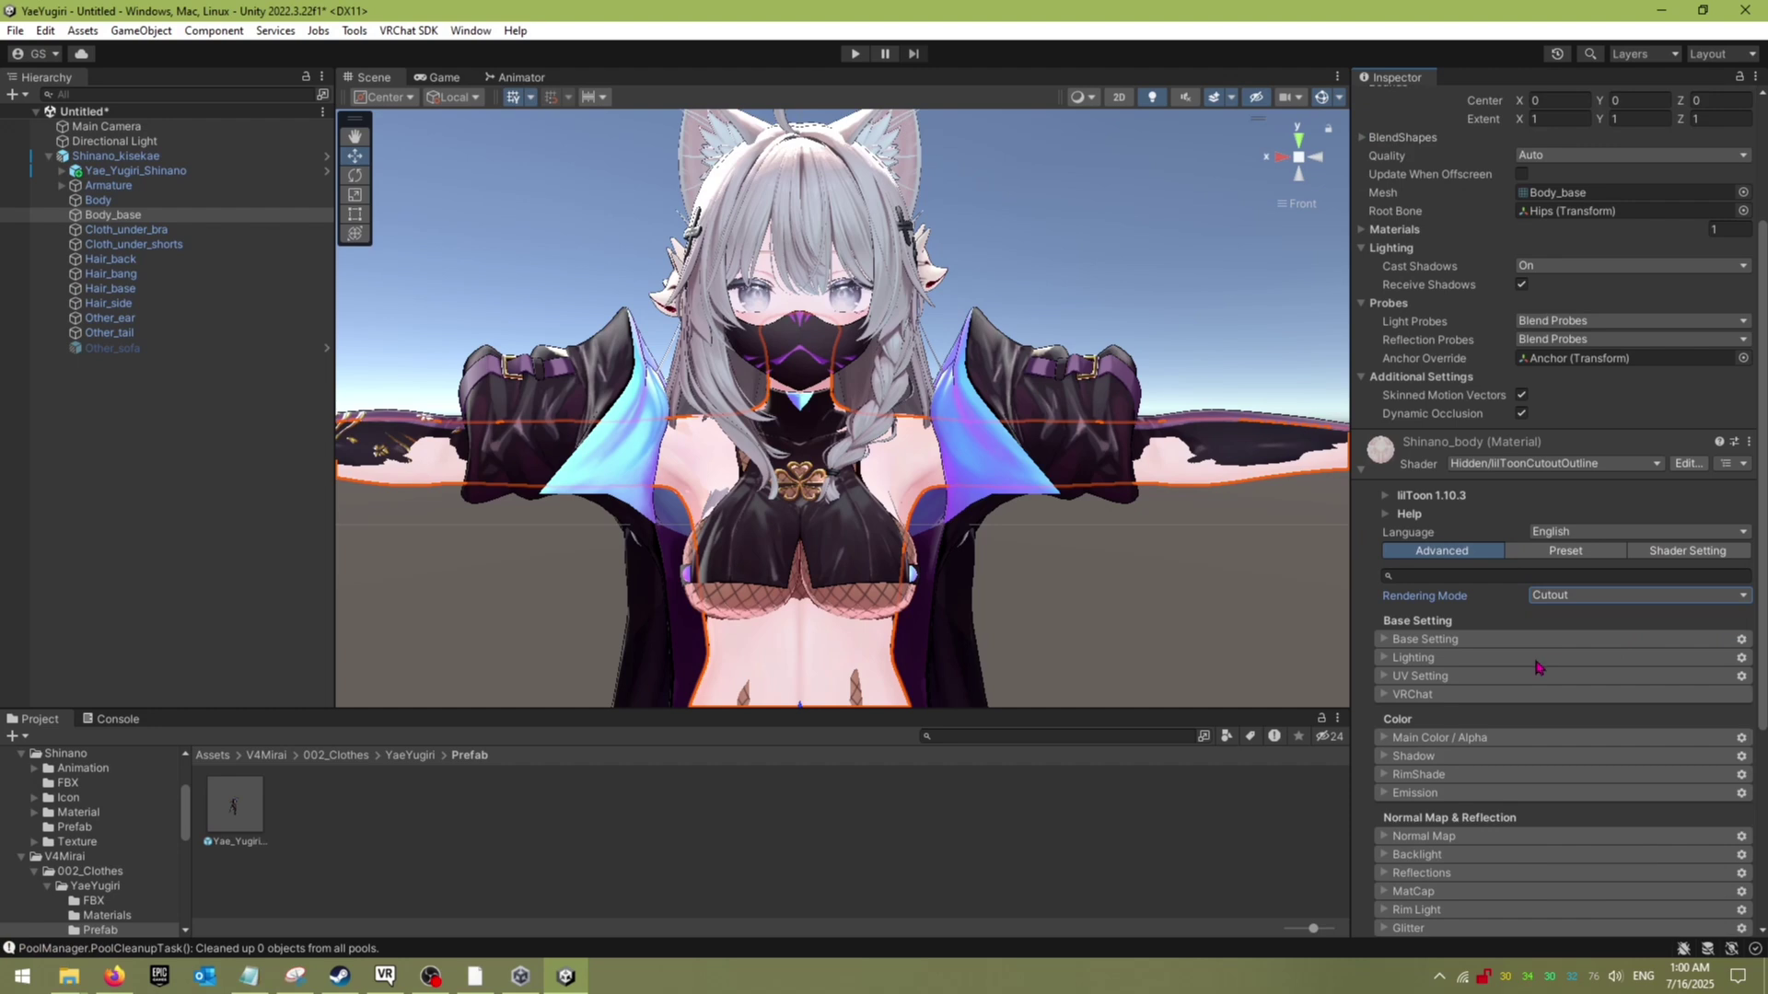
Step: Set the Alpha Mask mode in the Shinano_body material's Main Color / Alpha settings to Replace
{"action": "scroll", "coordinate": [1533, 669], "scroll_direction": "down", "scroll_amount": 2}
{"action": "scroll", "coordinate": [1519, 677], "scroll_direction": "down", "scroll_amount": 1}
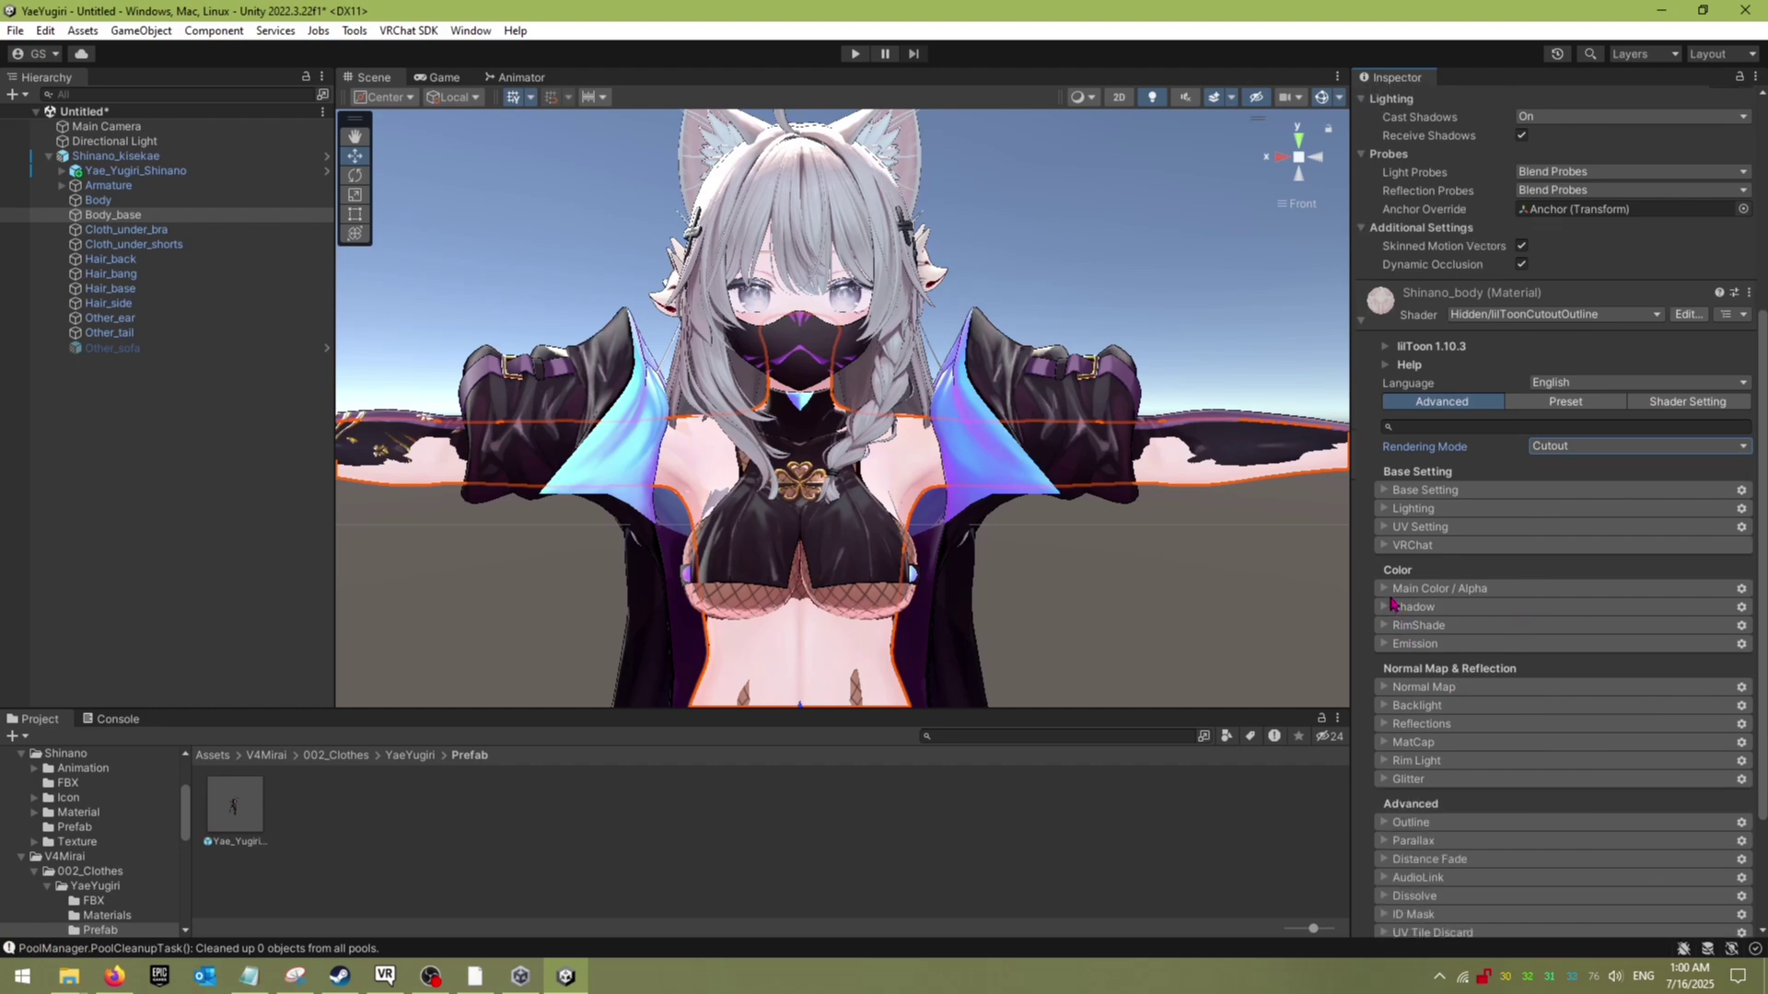
{"action": "left_click", "coordinate": [1384, 589]}
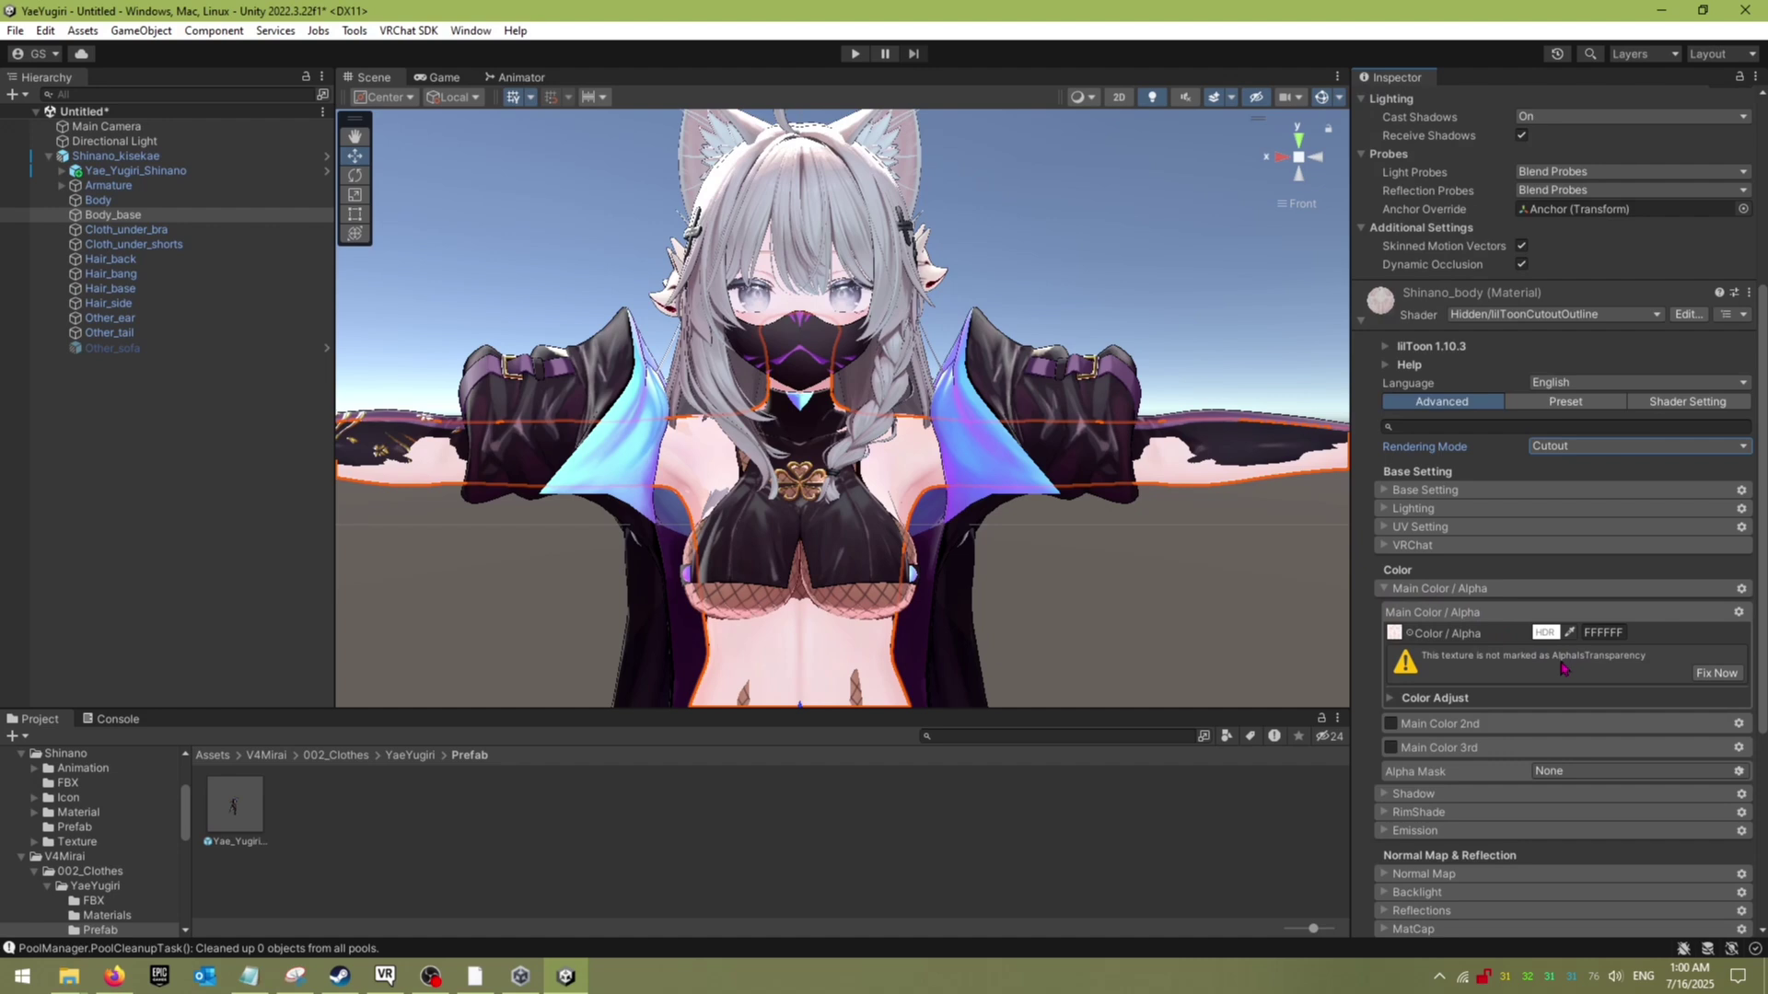
{"action": "scroll", "coordinate": [1563, 668], "scroll_direction": "down", "scroll_amount": 1}
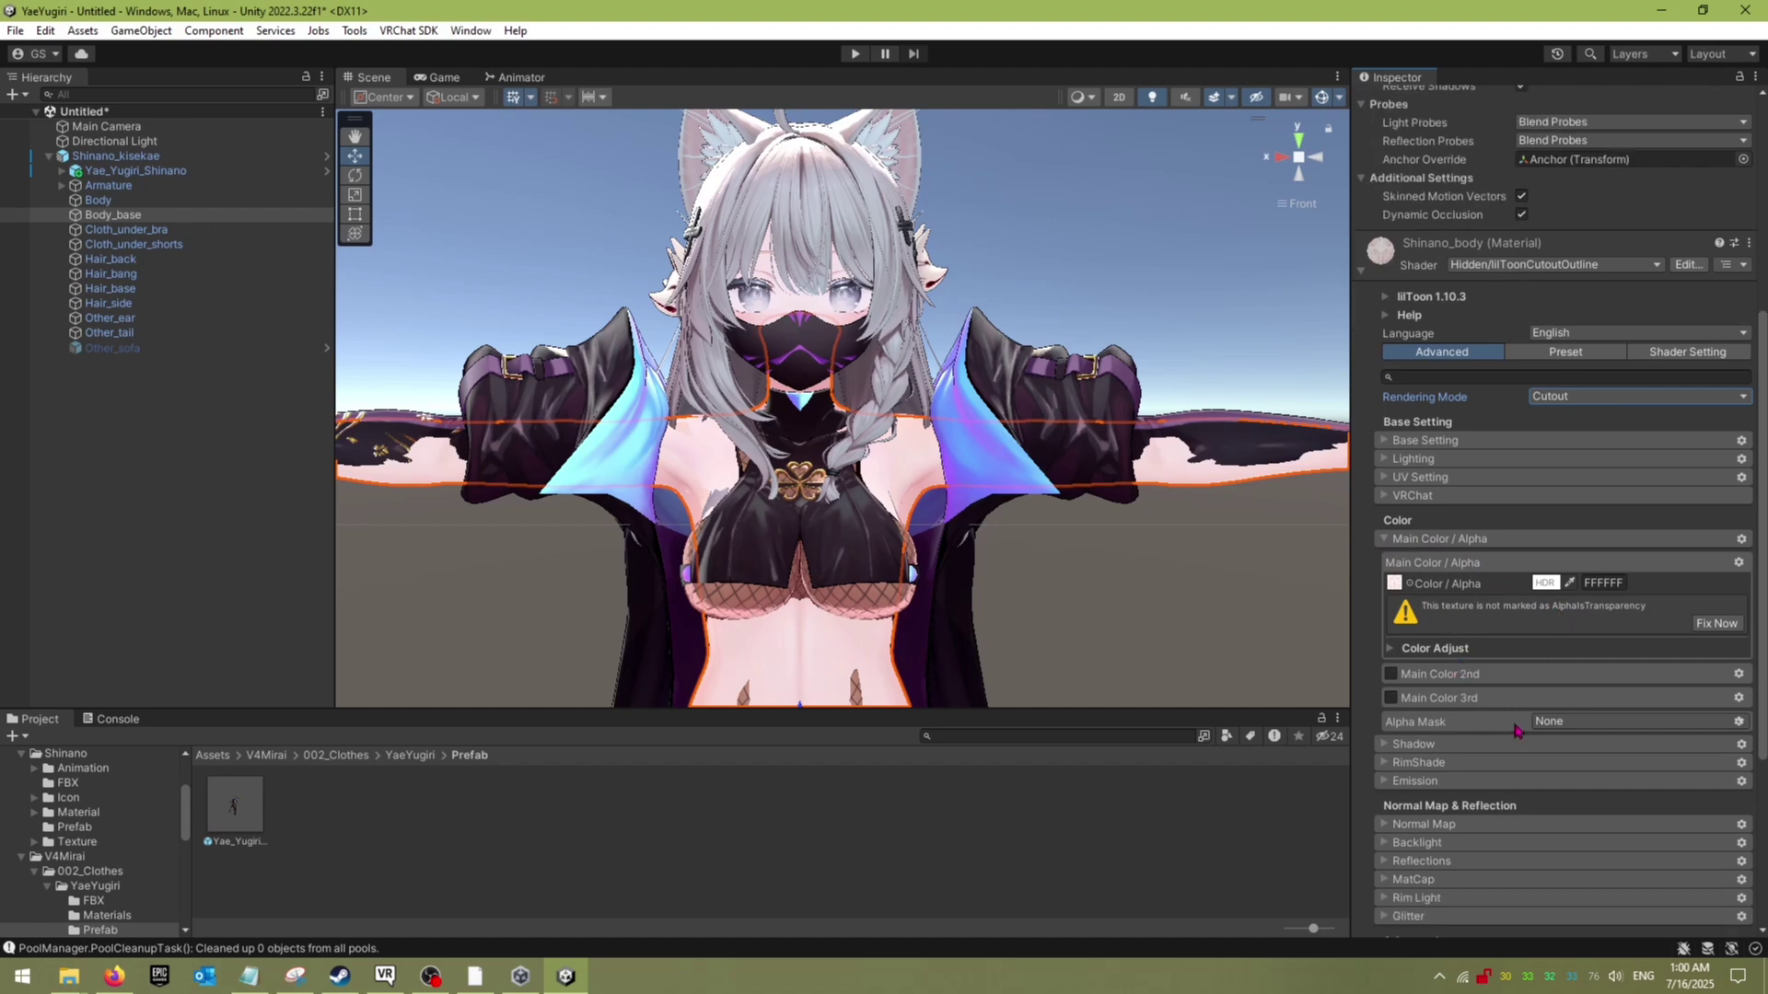
{"action": "scroll", "coordinate": [1498, 777], "scroll_direction": "down", "scroll_amount": 1}
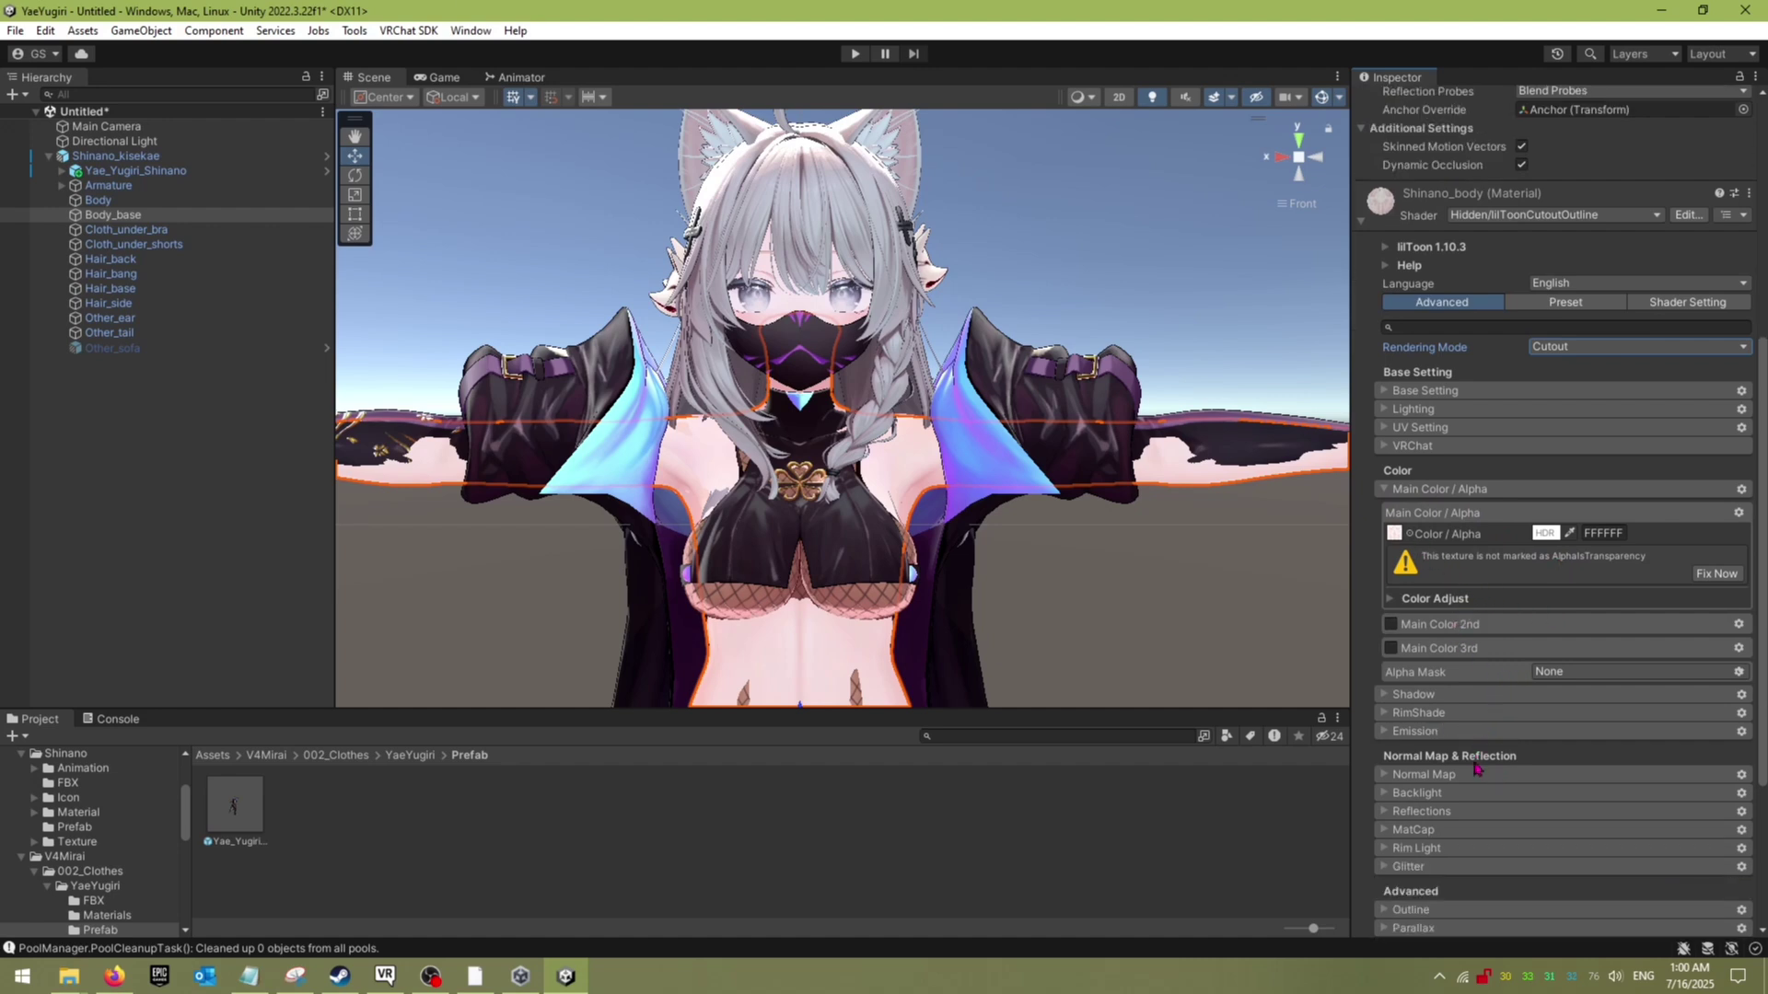
{"action": "scroll", "coordinate": [1474, 767], "scroll_direction": "down", "scroll_amount": 1}
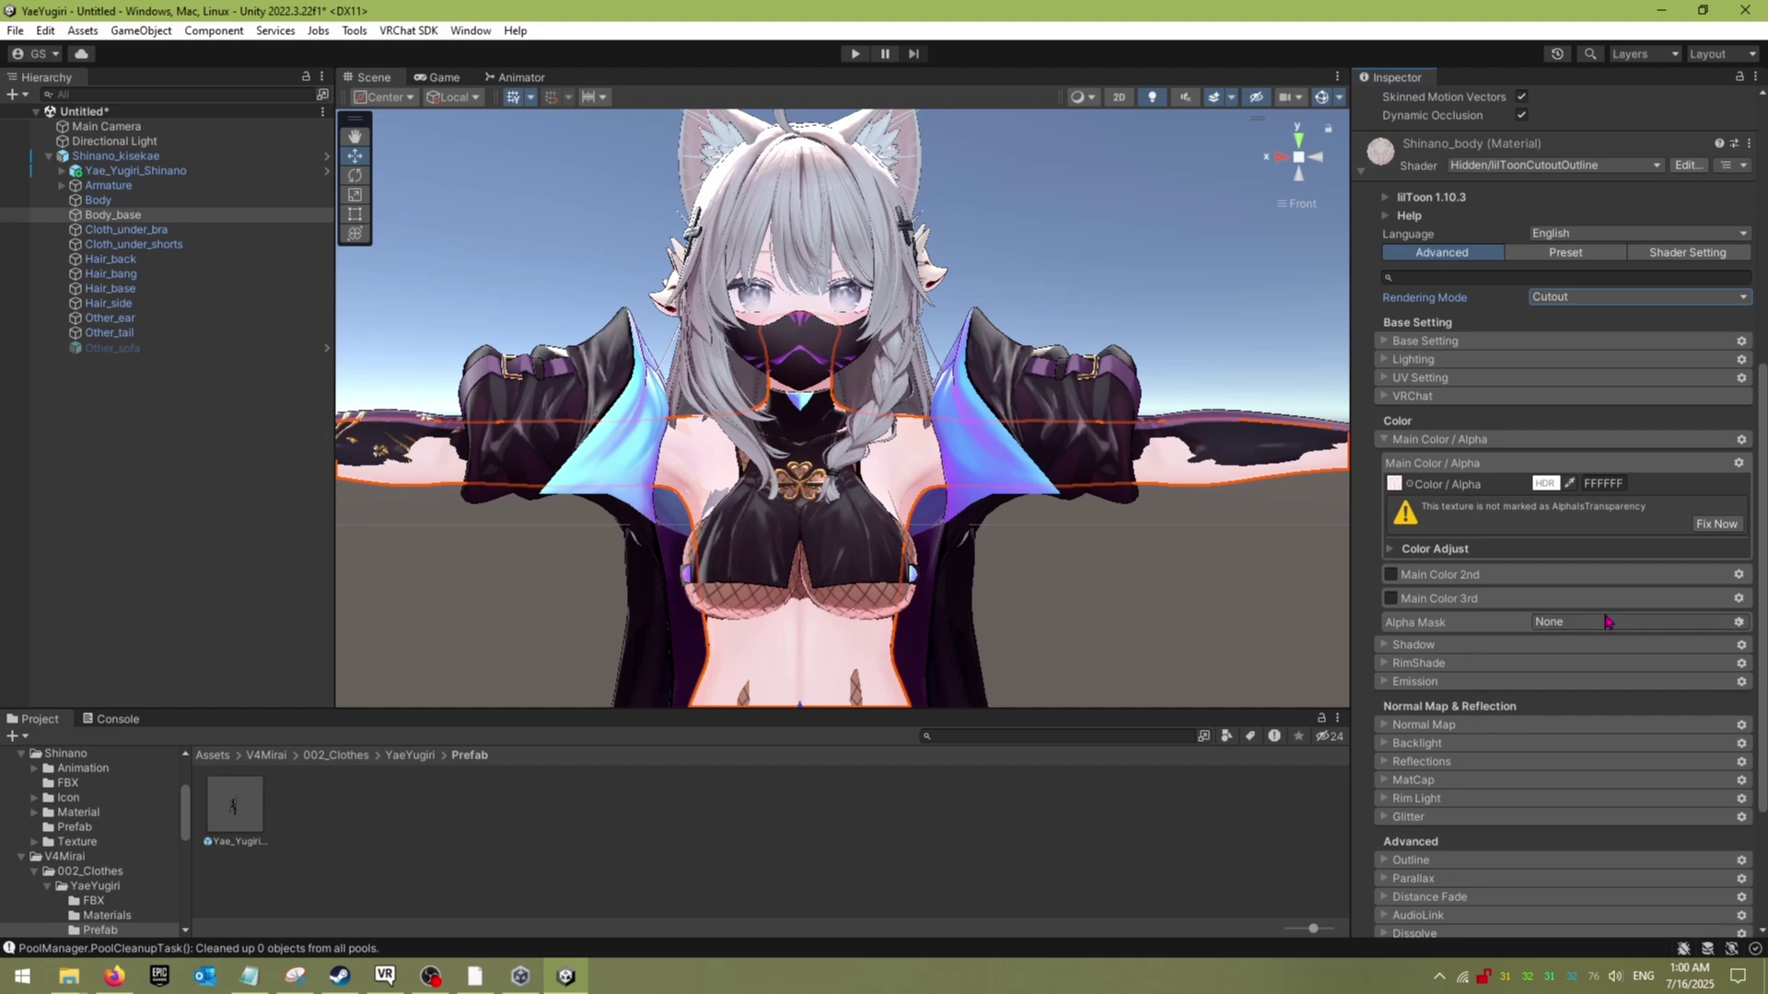
{"action": "left_click", "coordinate": [1609, 623]}
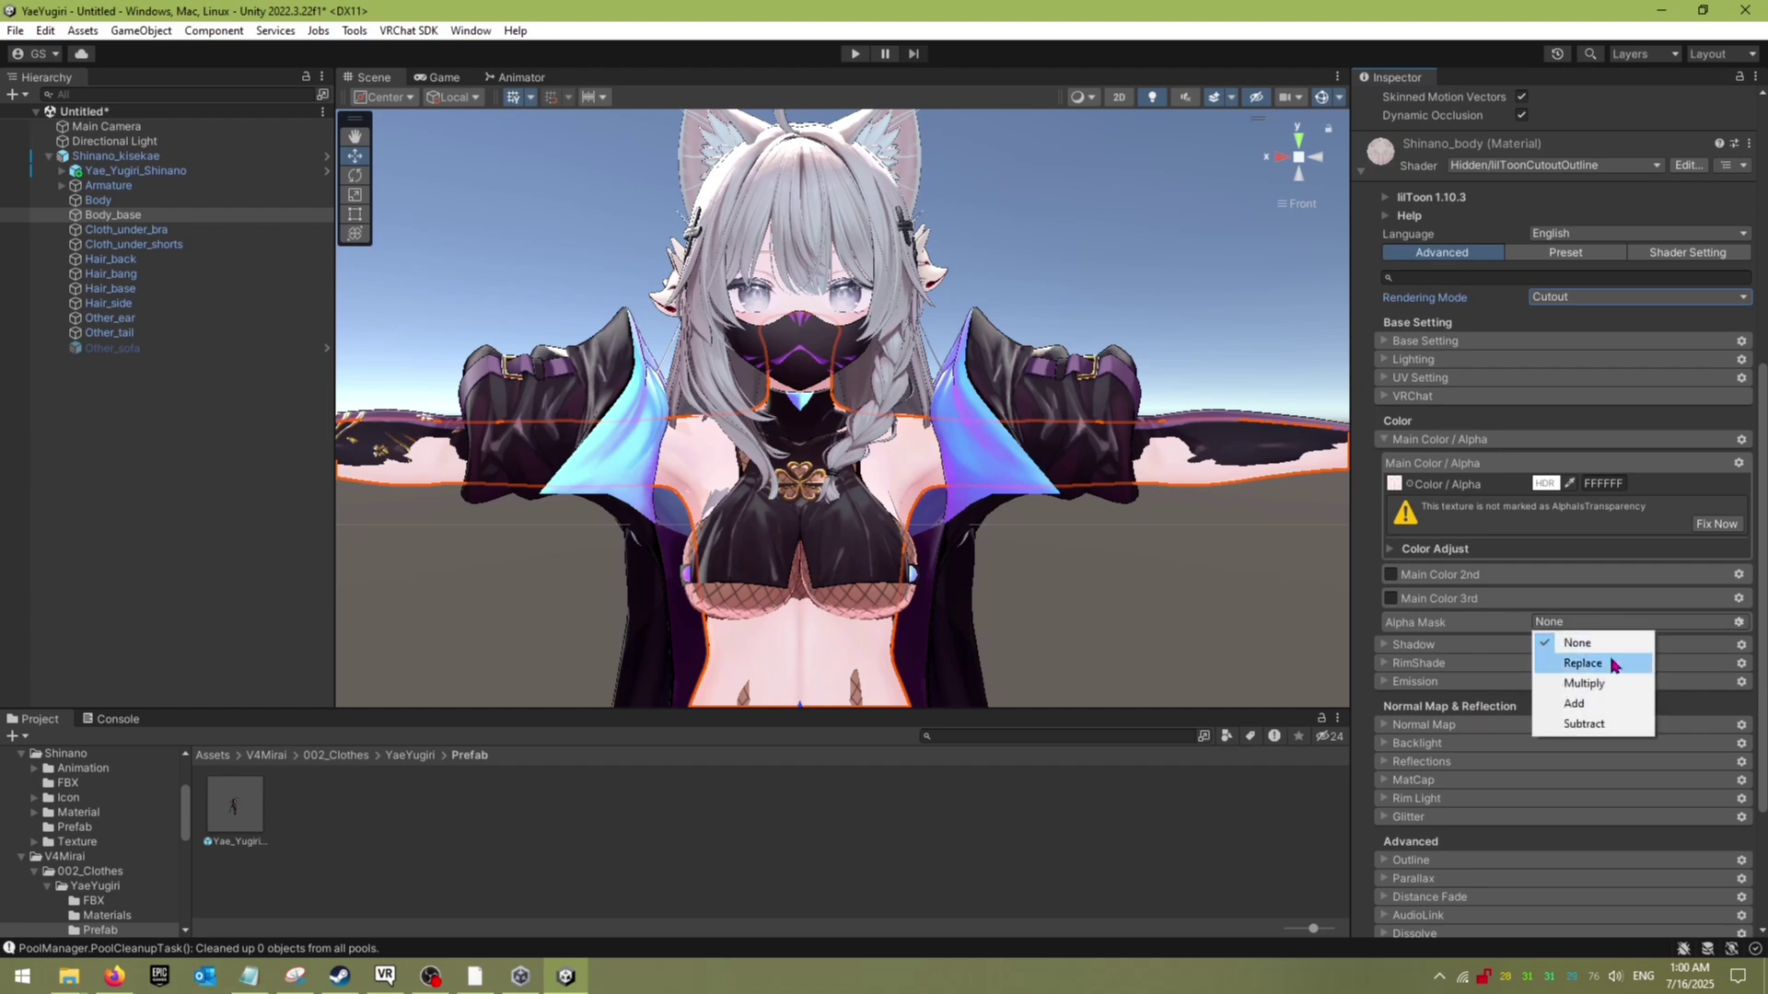
{"action": "left_click", "coordinate": [1601, 658]}
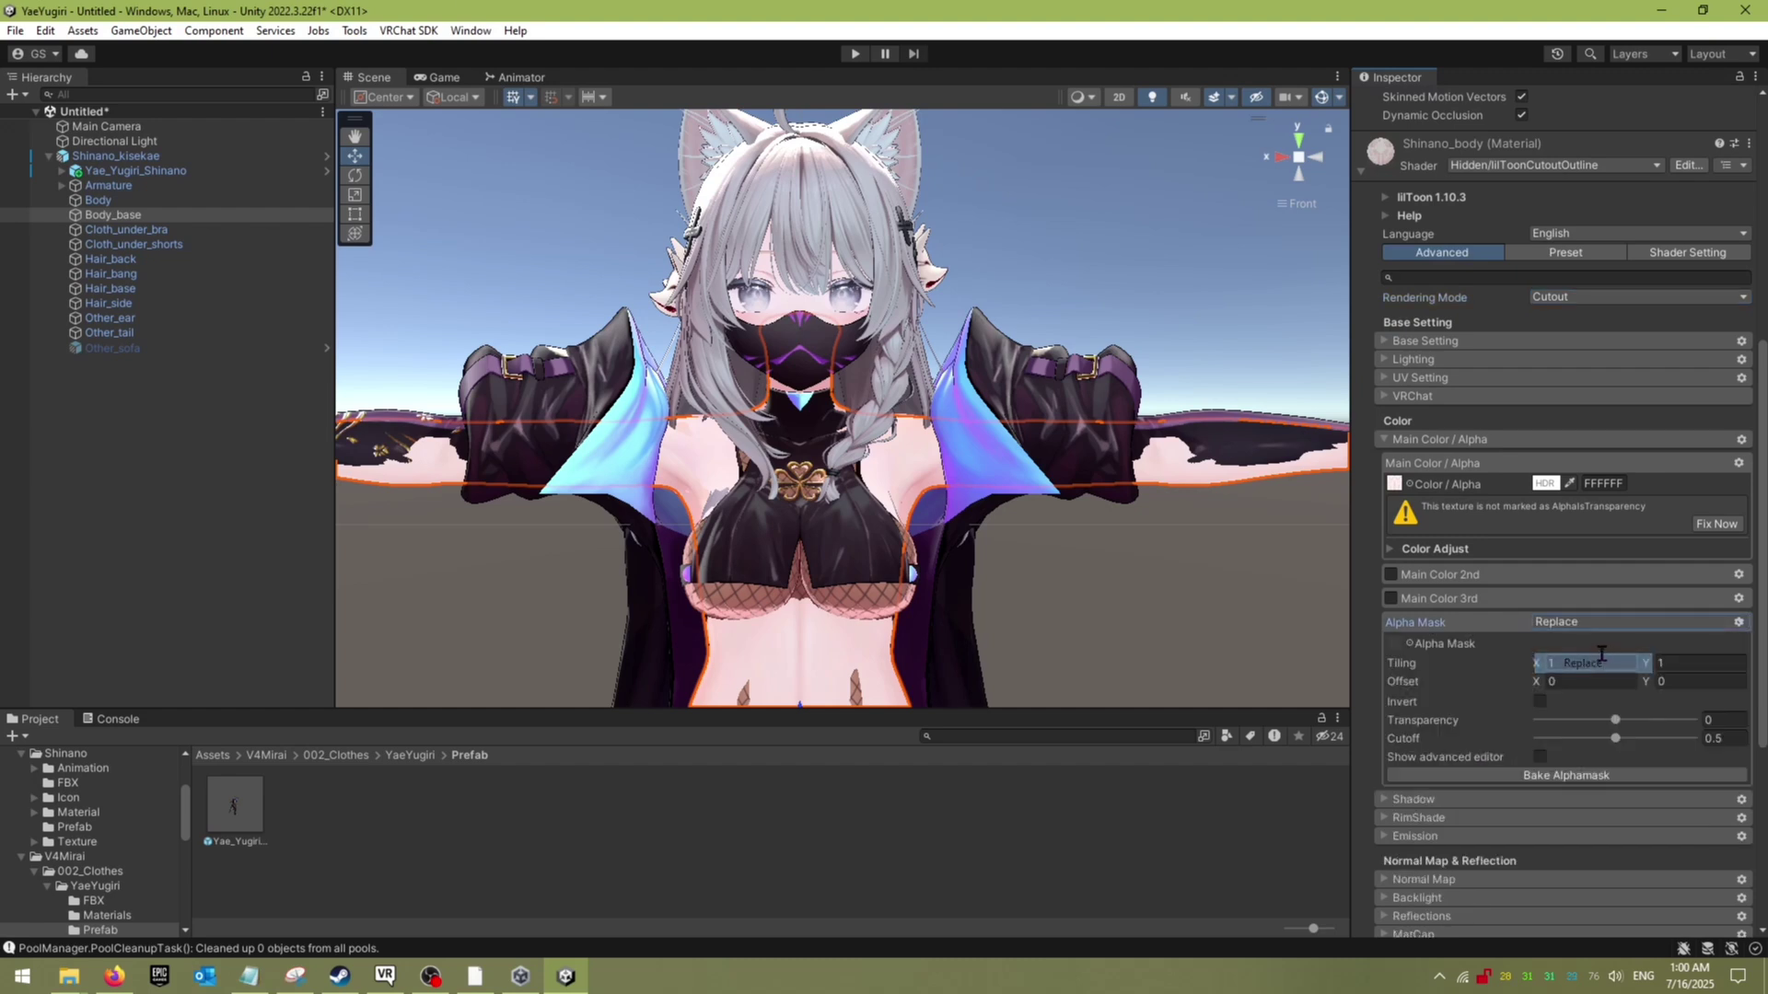
Step: Search the textures for "mask" and assign YY_body_mask_Shinano as the Shinano_body material's alpha mask
{"action": "left_click", "coordinate": [1412, 645]}
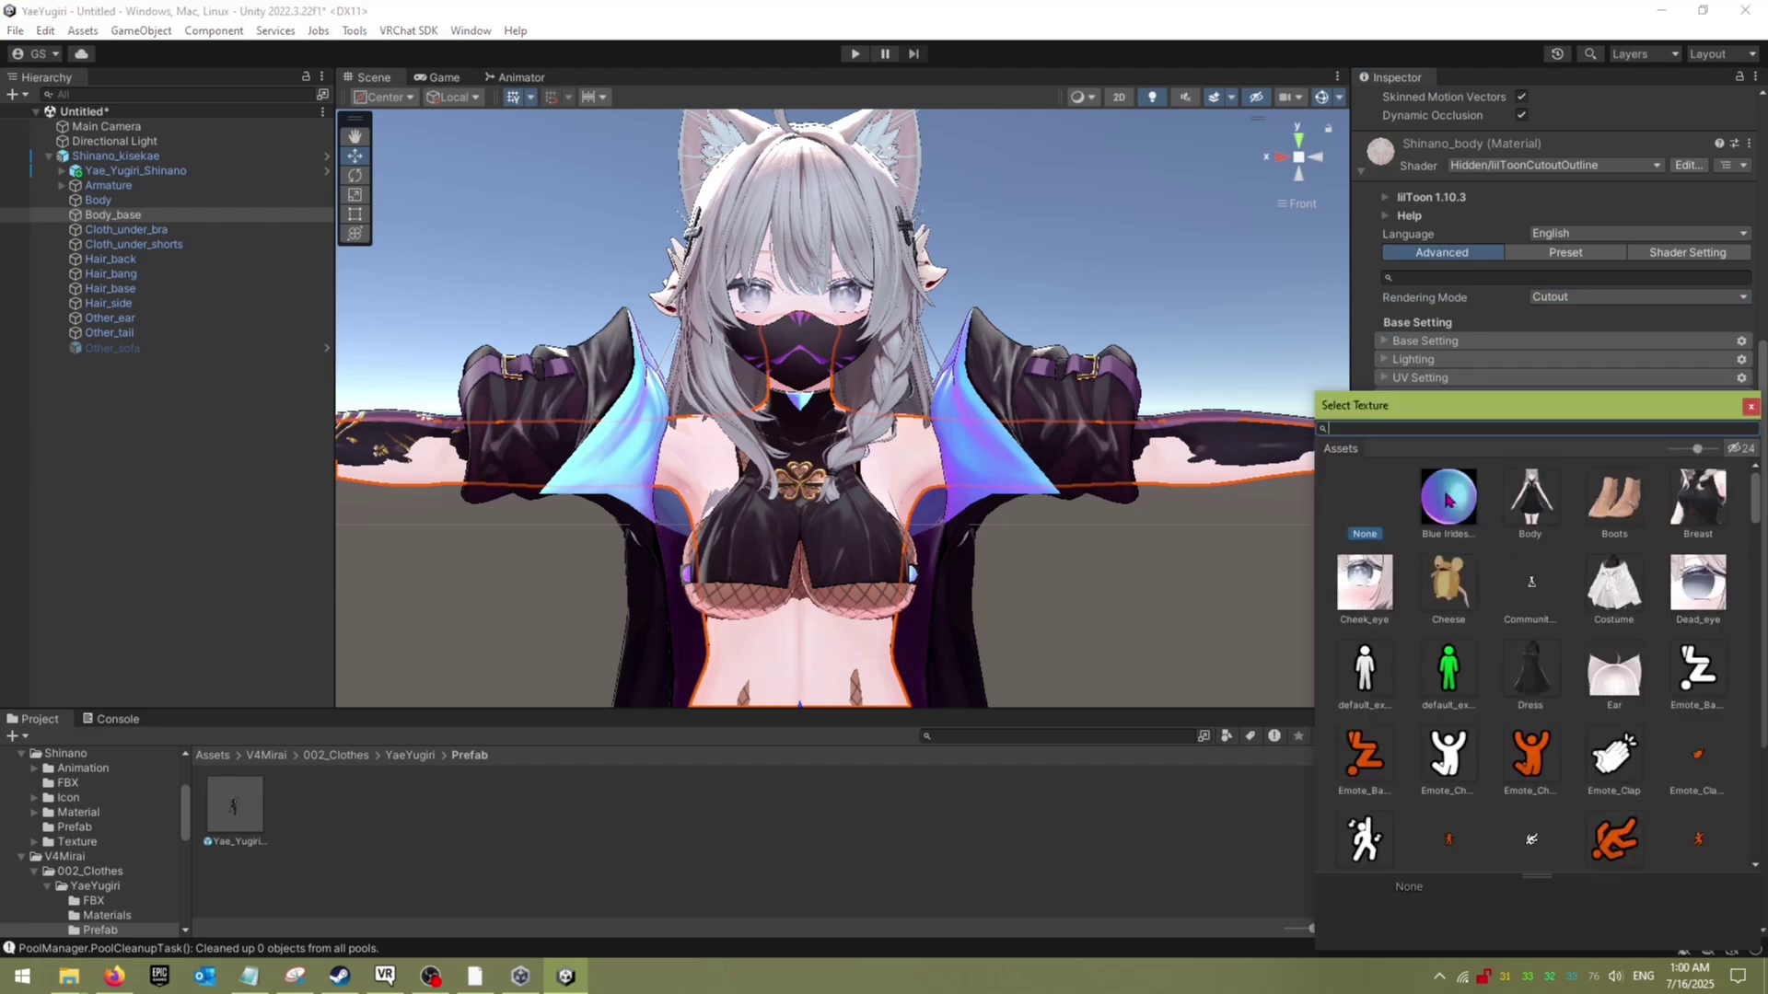
{"action": "type", "text": "mask"}
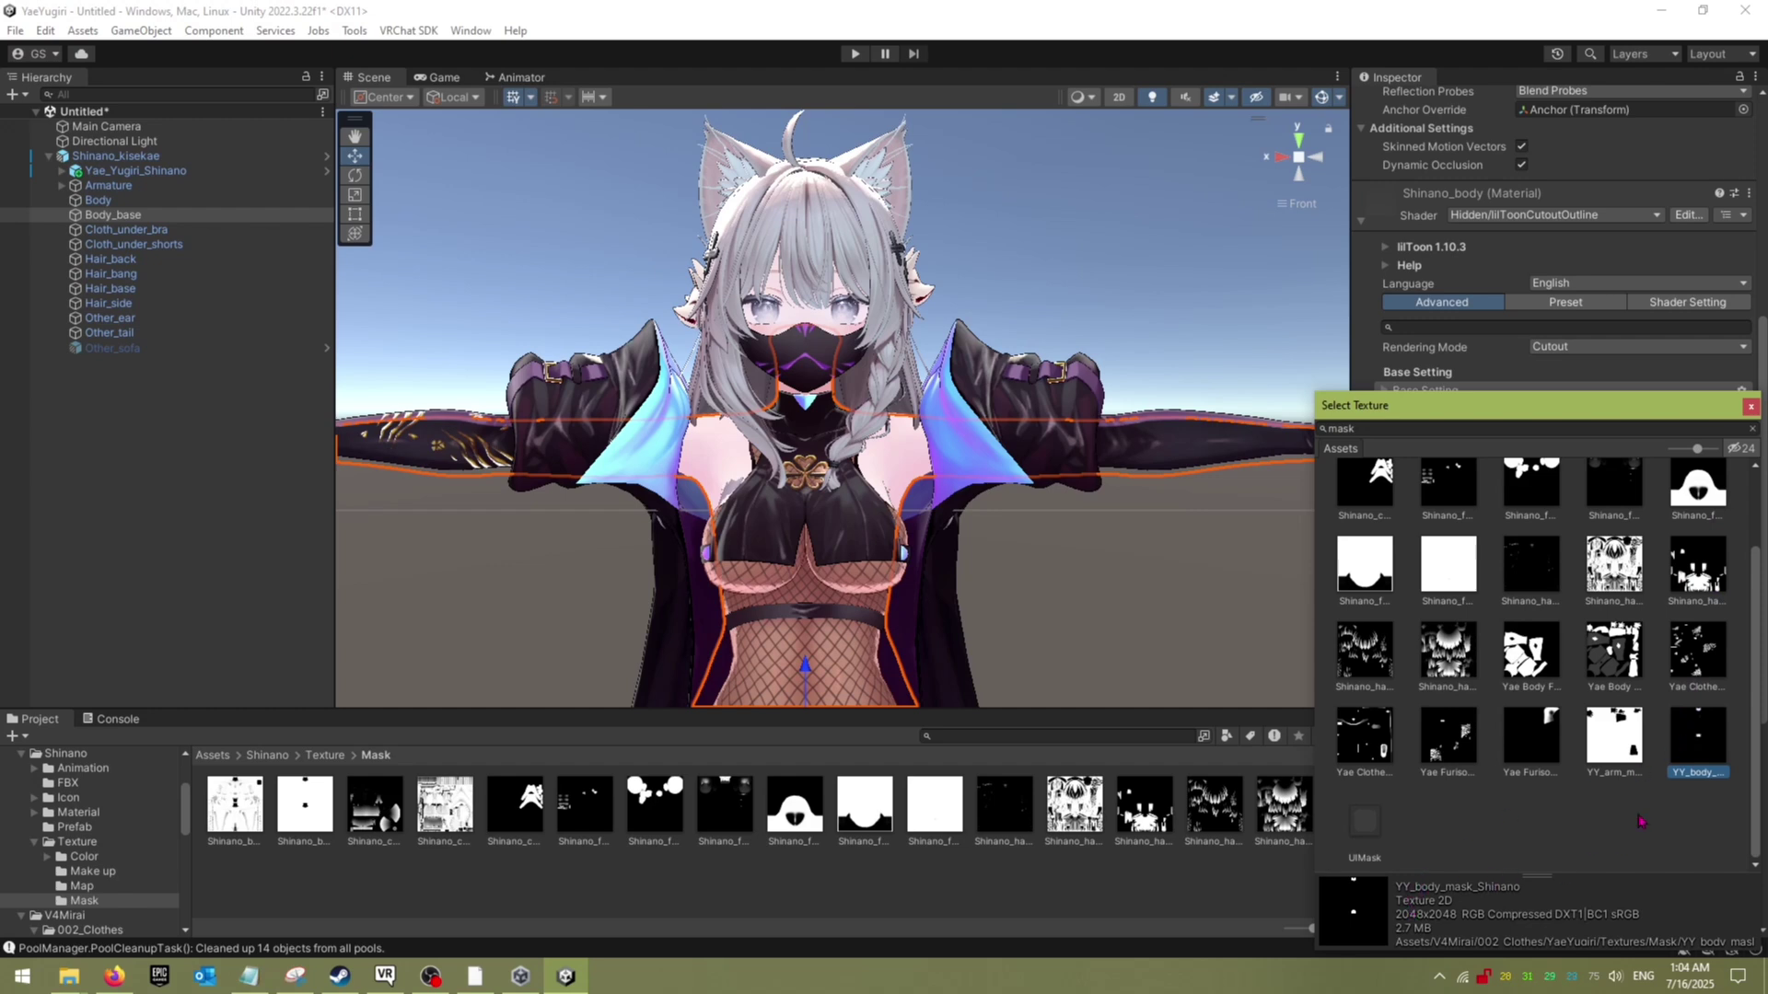
{"action": "double_click", "coordinate": [1699, 728]}
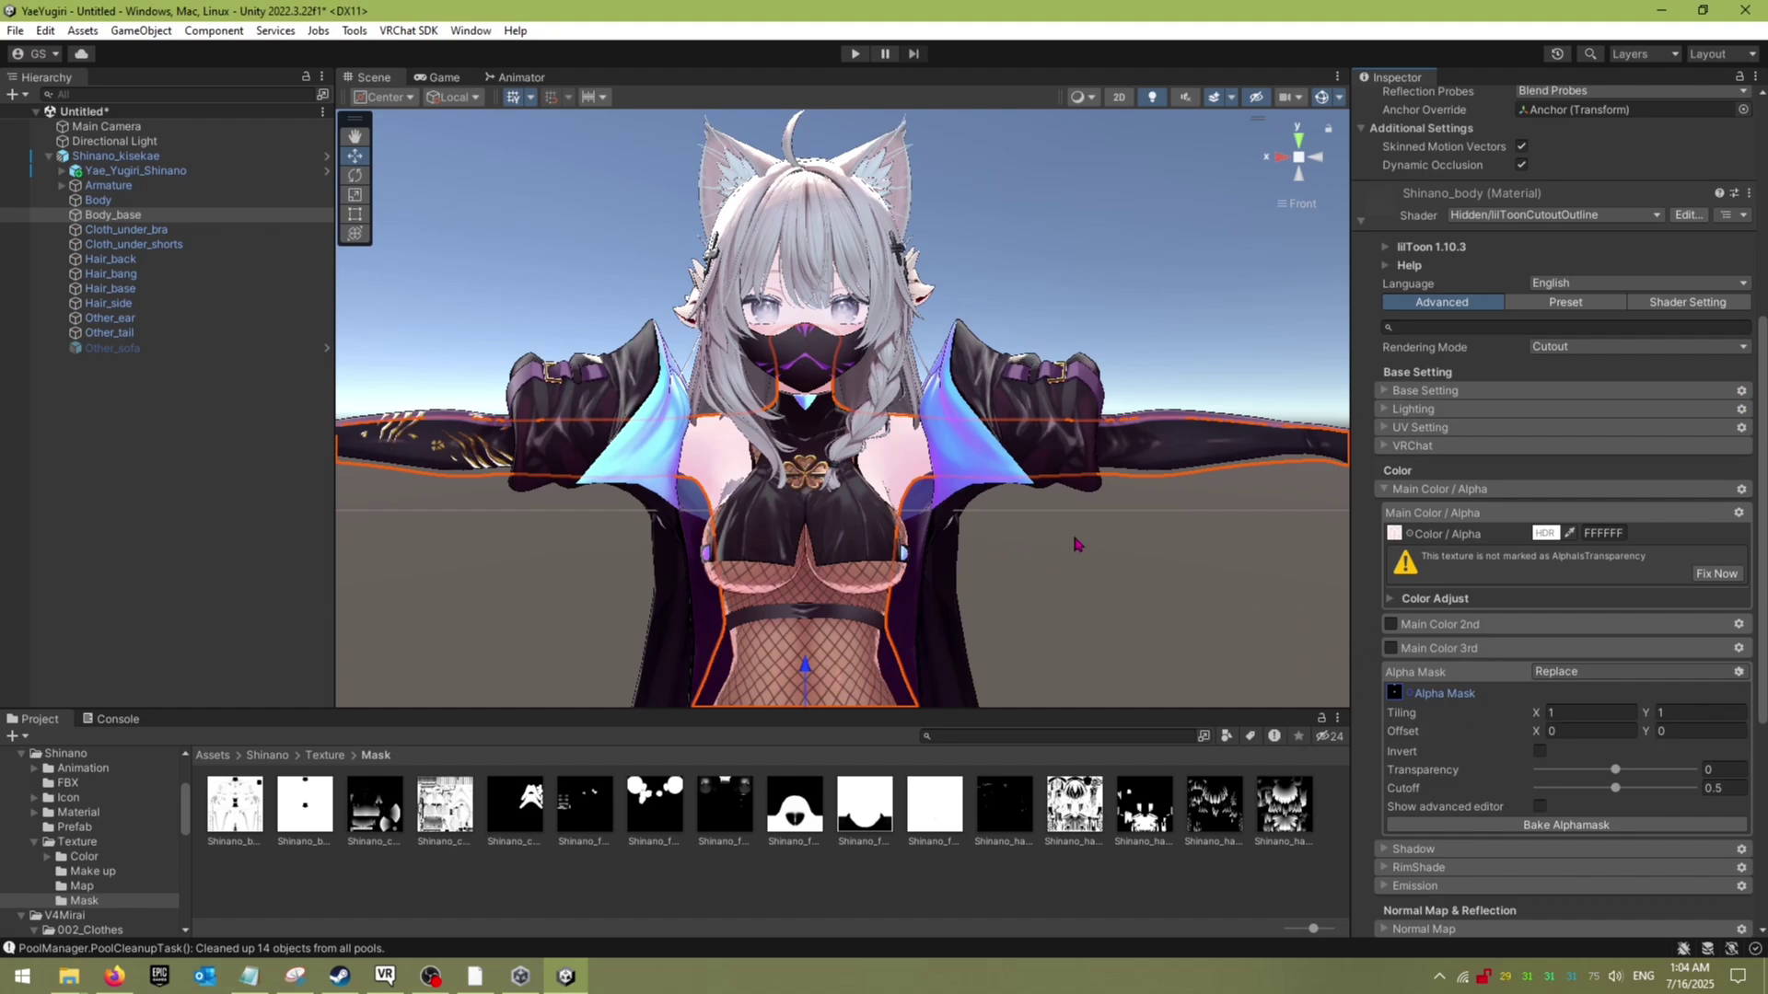
Step: Delete the Cloth_under_bra, Cloth_under_shorts and Other_sofa objects from the Shinano_kisekae avatar
{"action": "left_click", "coordinate": [122, 230]}
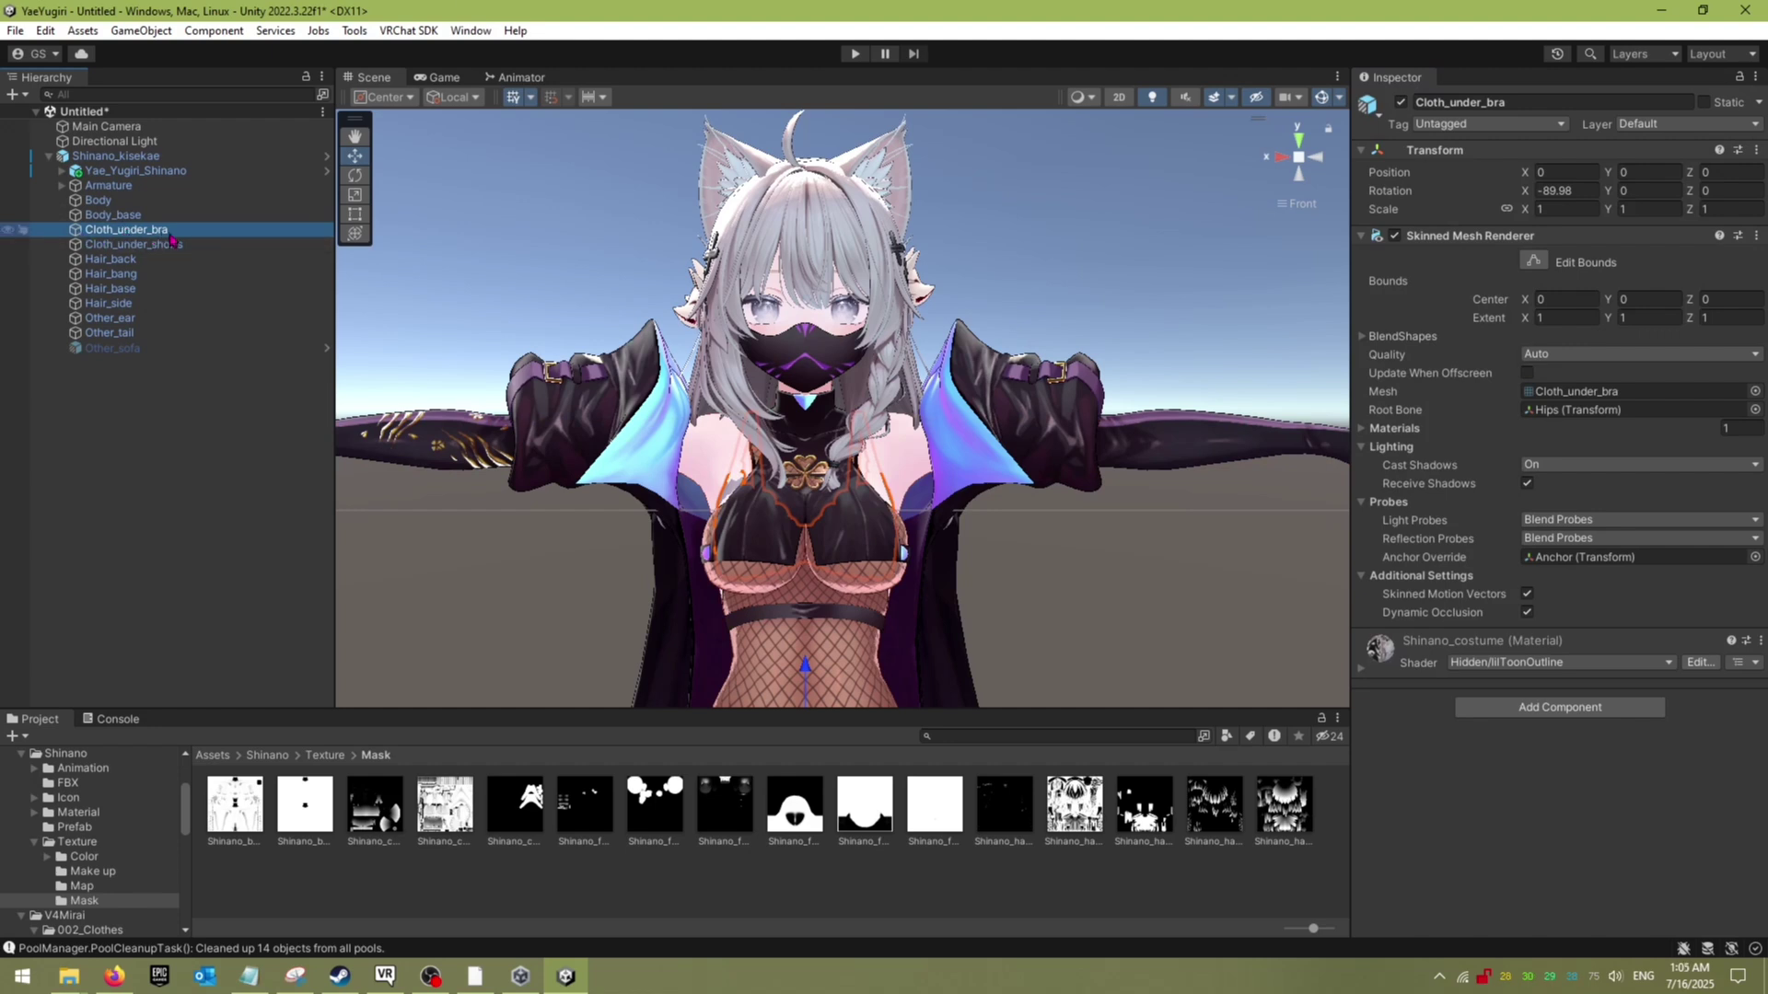
{"action": "key", "text": "Delete"}
{"action": "left_click", "coordinate": [200, 236]}
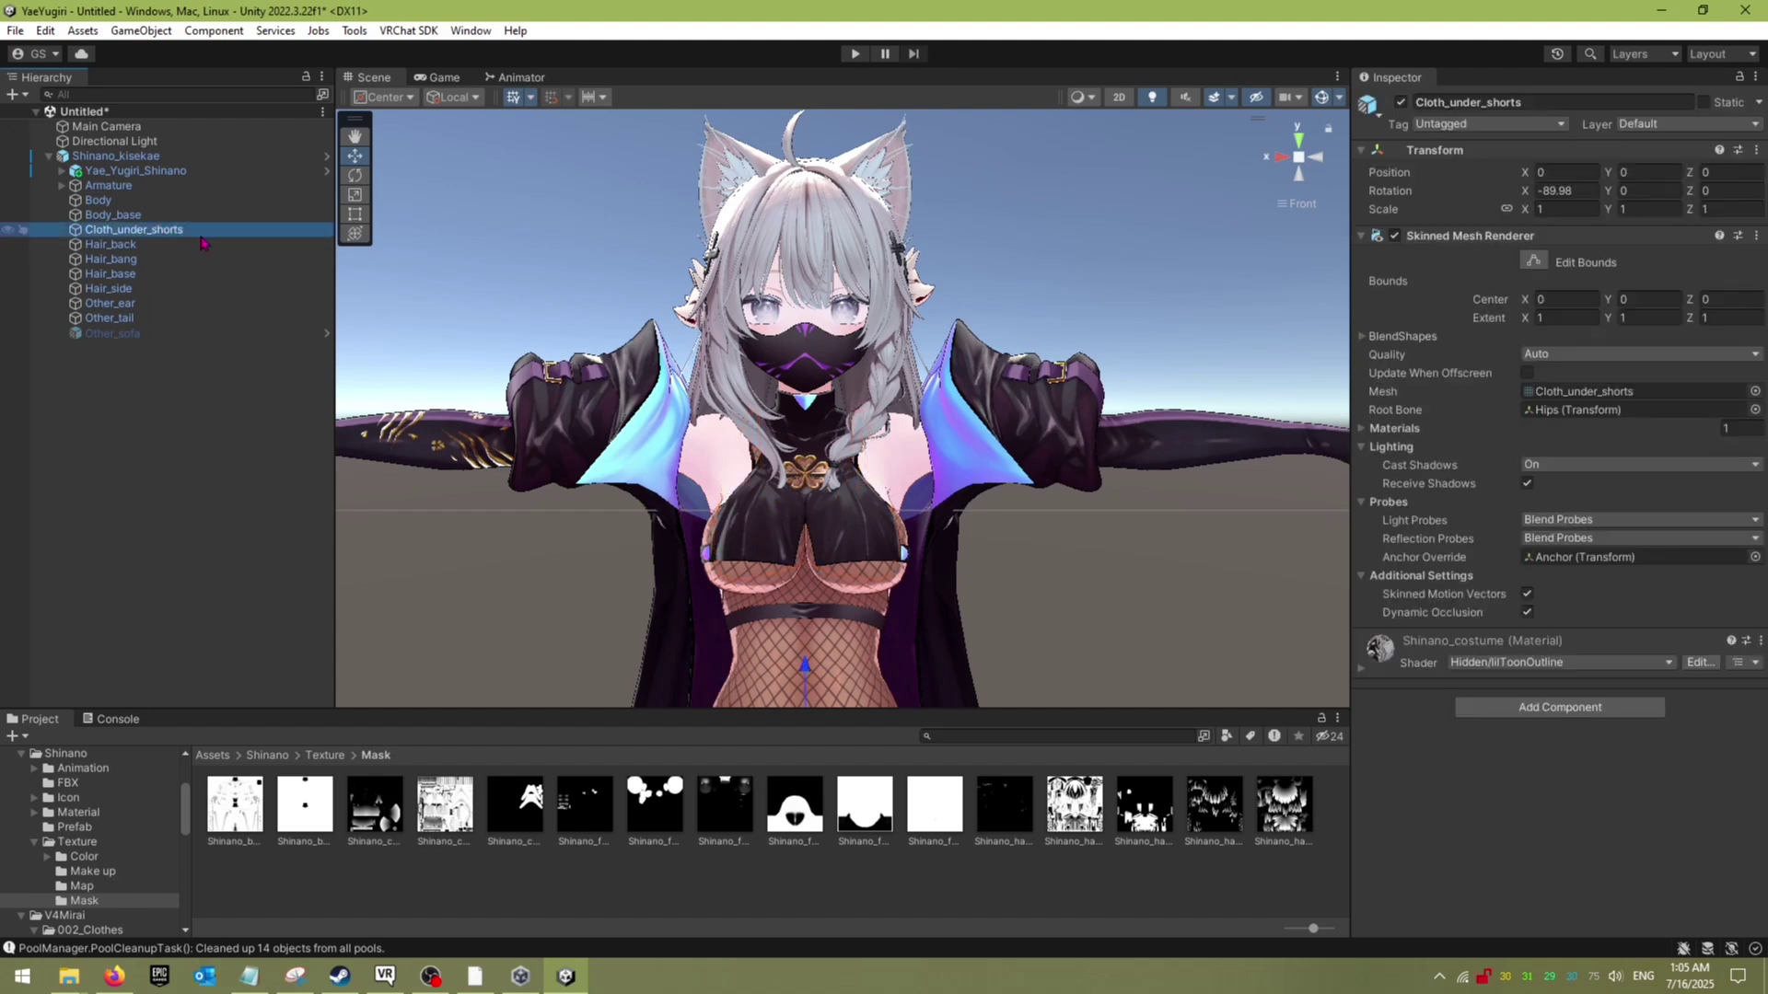
{"action": "key", "text": "Delete"}
{"action": "left_click", "coordinate": [37, 321]}
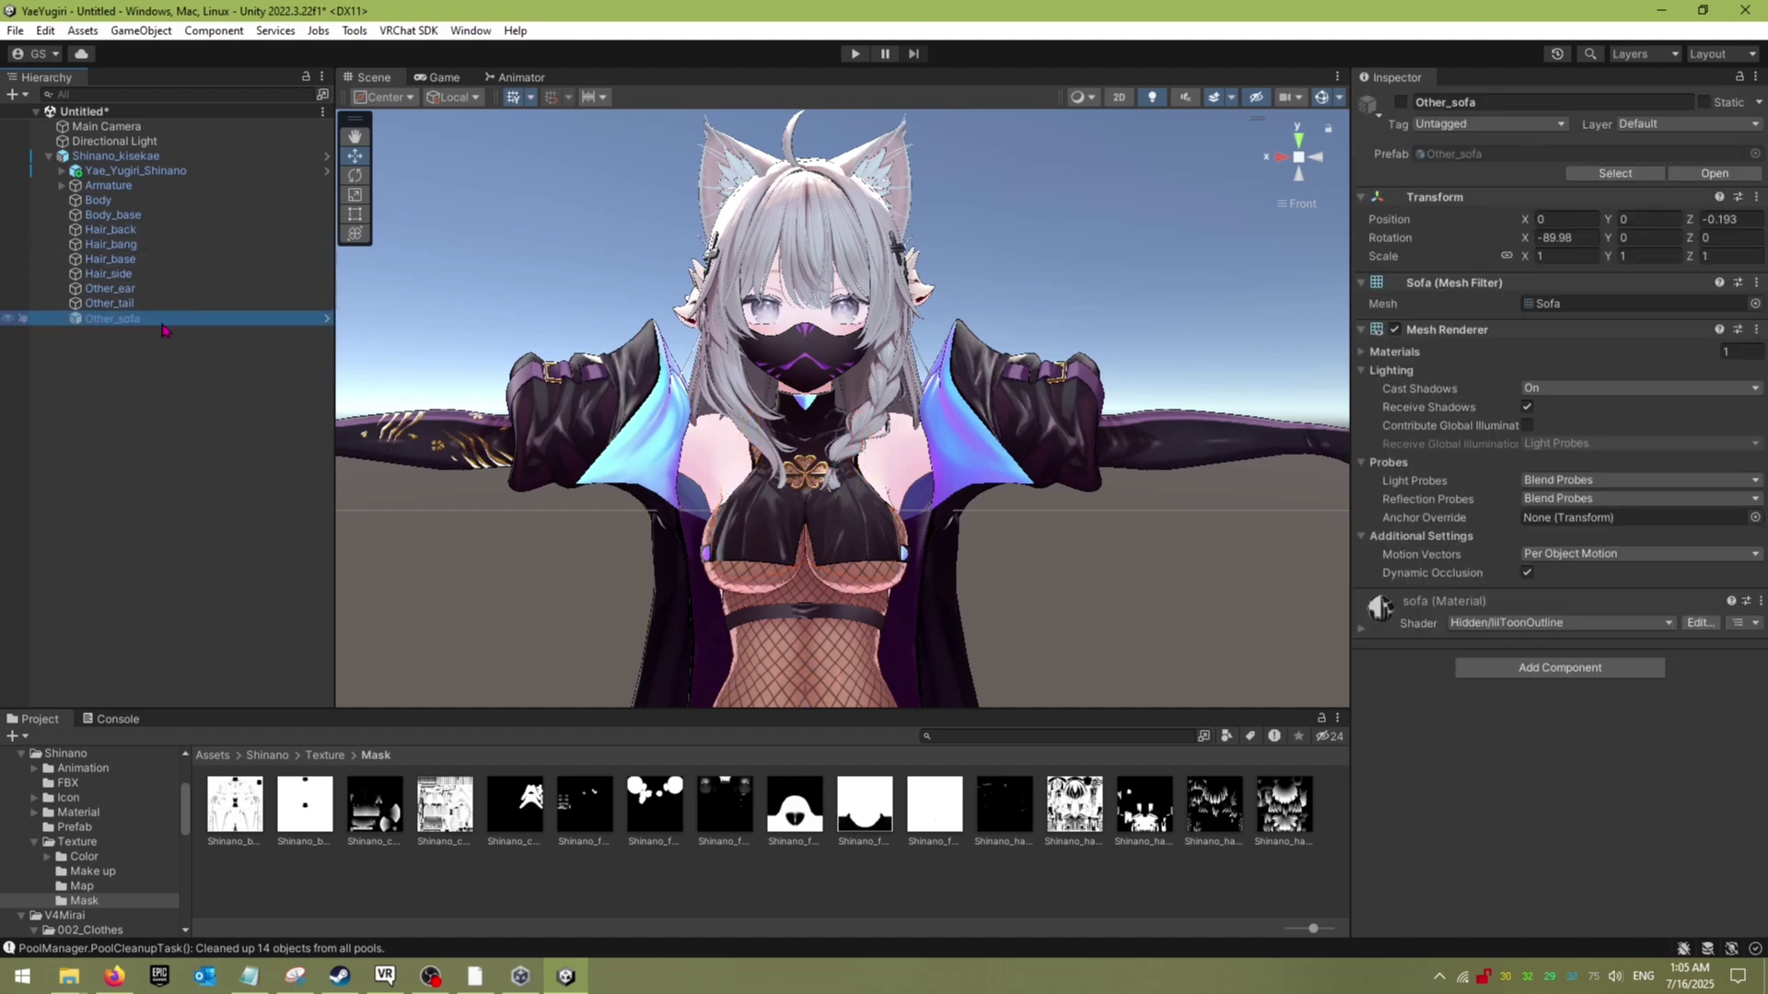
{"action": "key", "text": "Delete"}
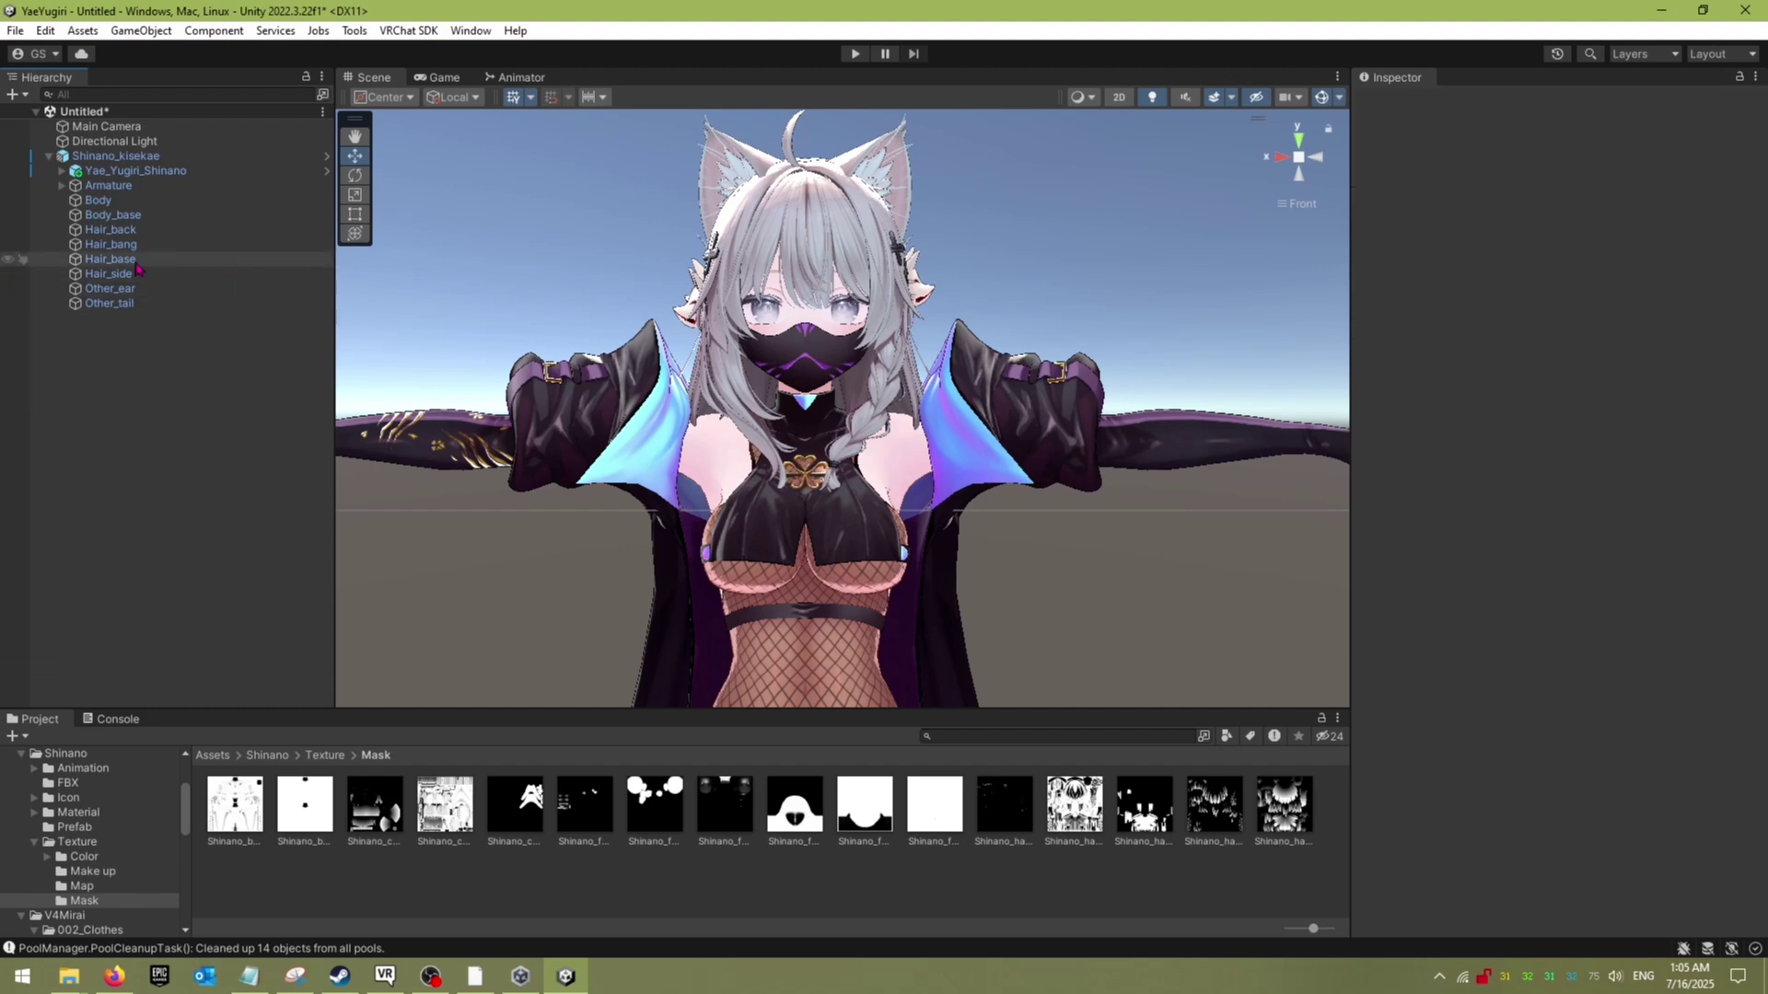
Step: Delete the base avatar's Other_ear and Other_tail objects
{"action": "left_click", "coordinate": [157, 289]}
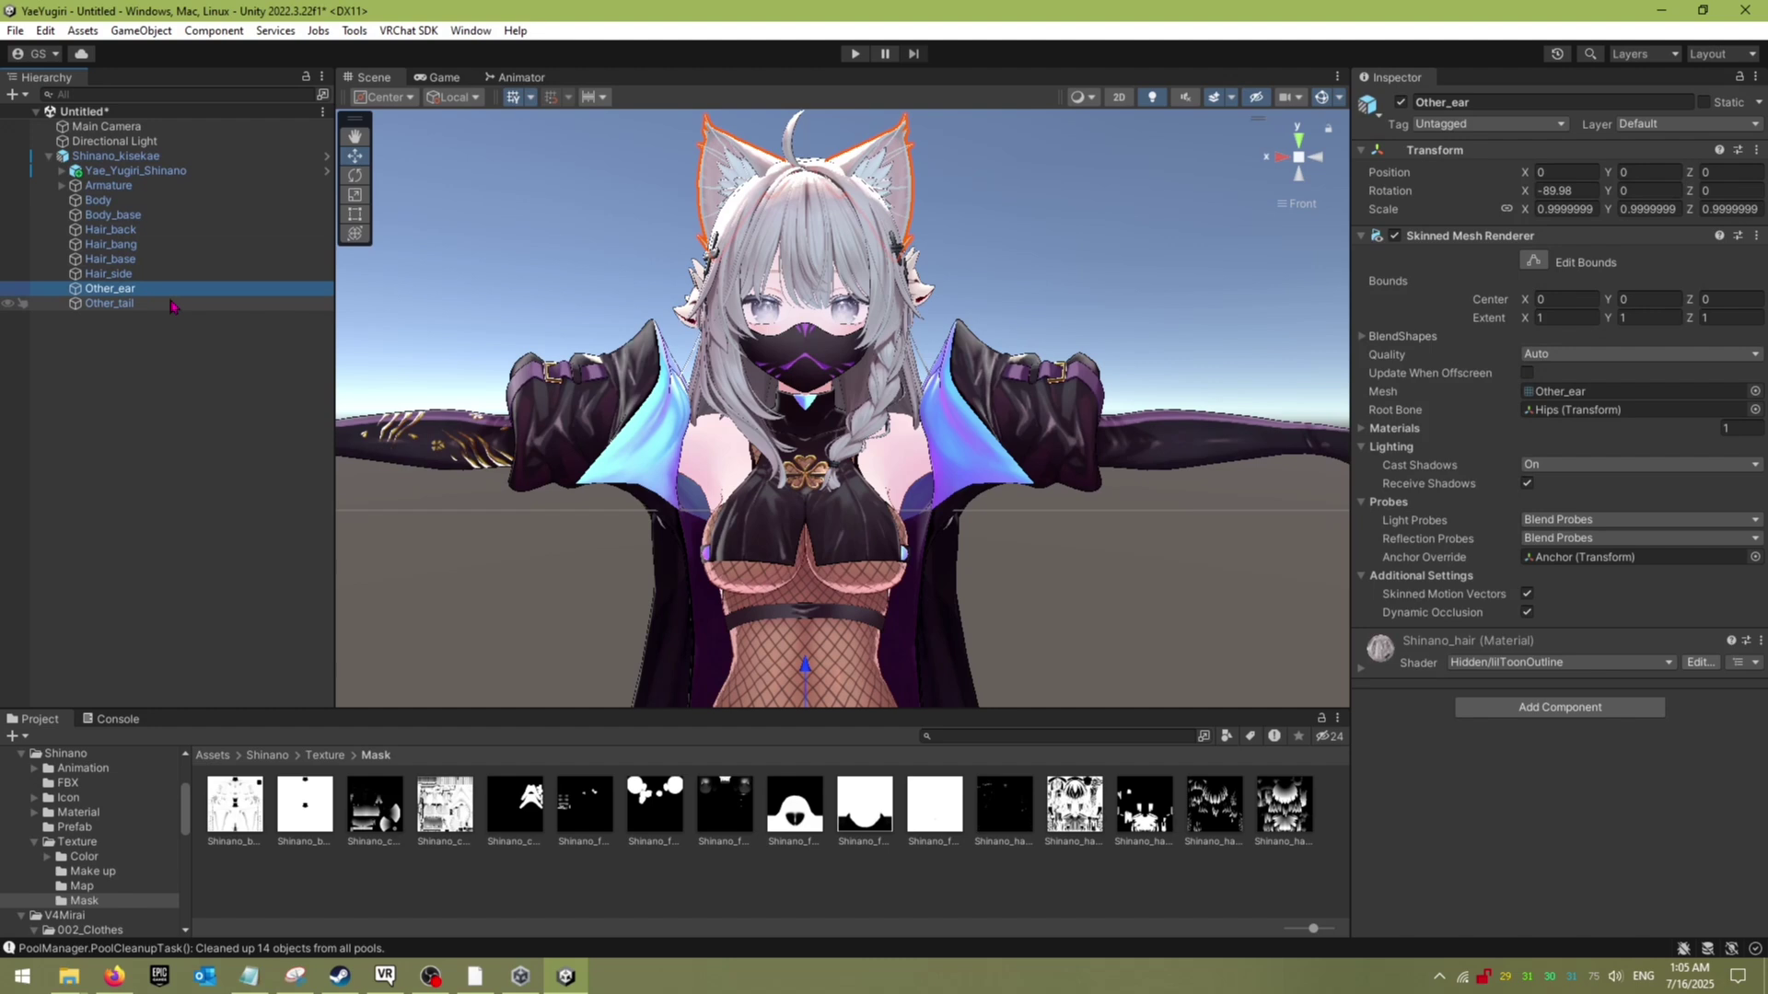
{"action": "key", "text": "Delete"}
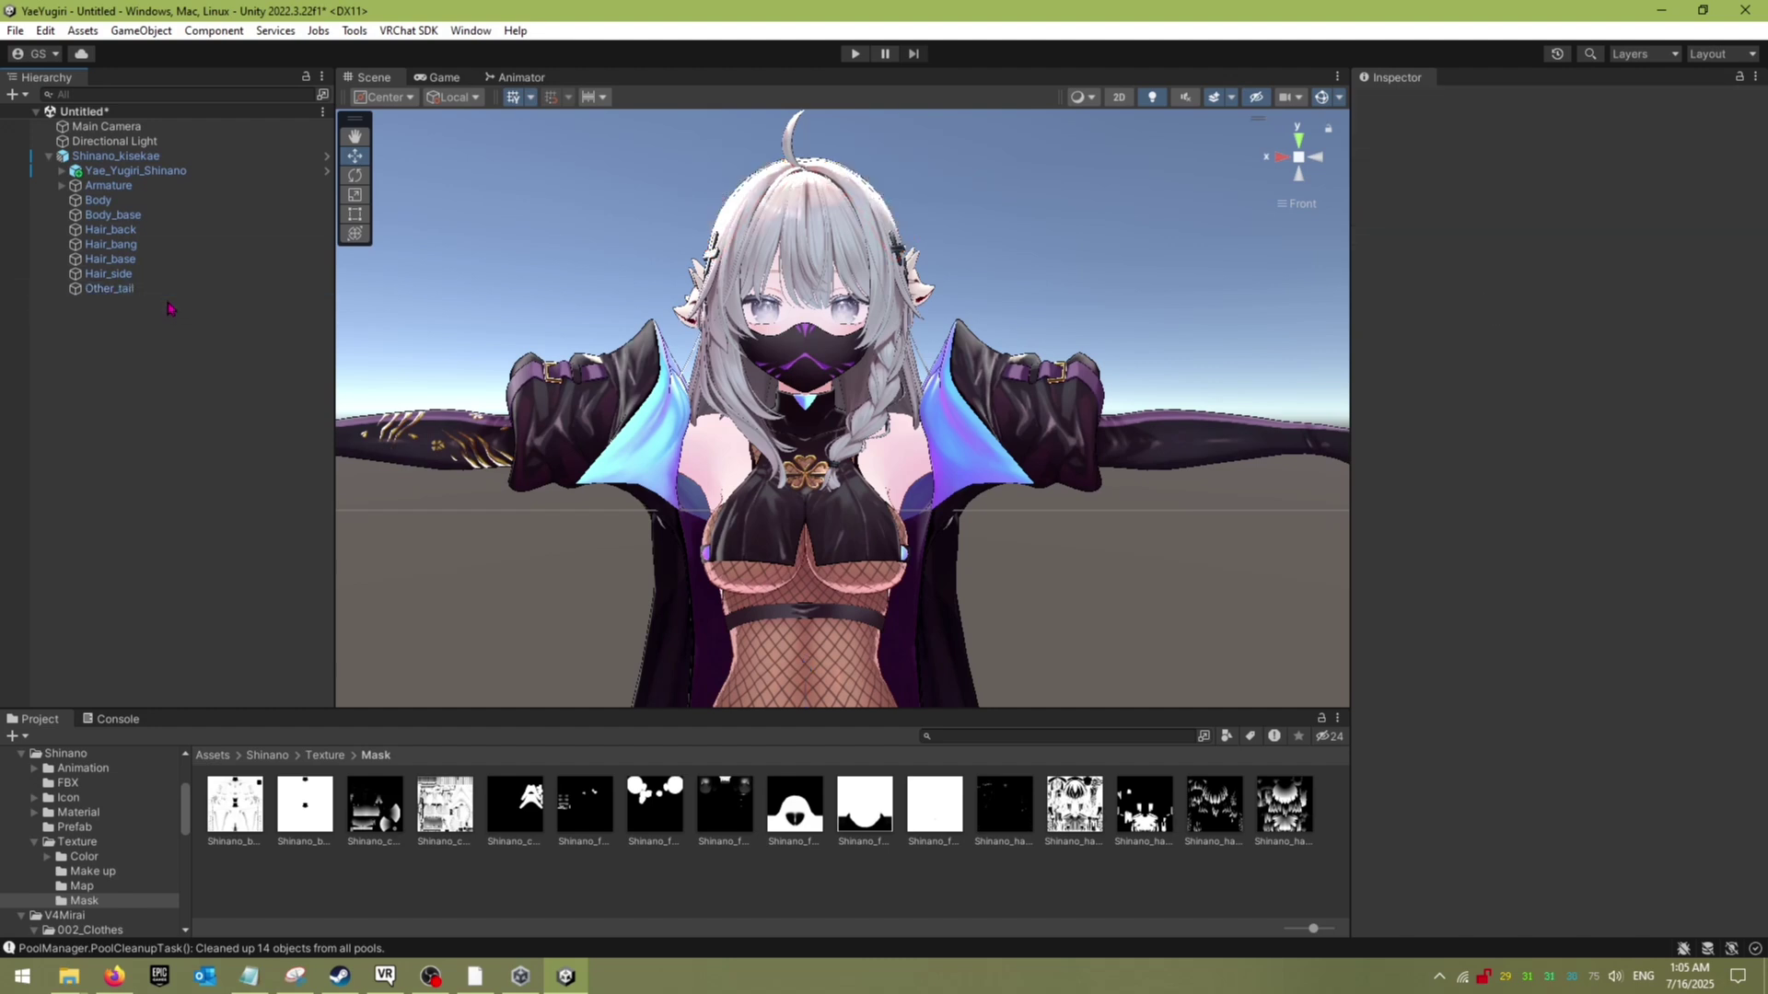
{"action": "left_click", "coordinate": [167, 291]}
{"action": "key", "text": "Delete"}
Step: Tint the main color of Hair_side's Shinano_hair material pale blue, RGB 197, 204, 255
{"action": "scroll", "coordinate": [762, 333], "scroll_direction": "up", "scroll_amount": 1}
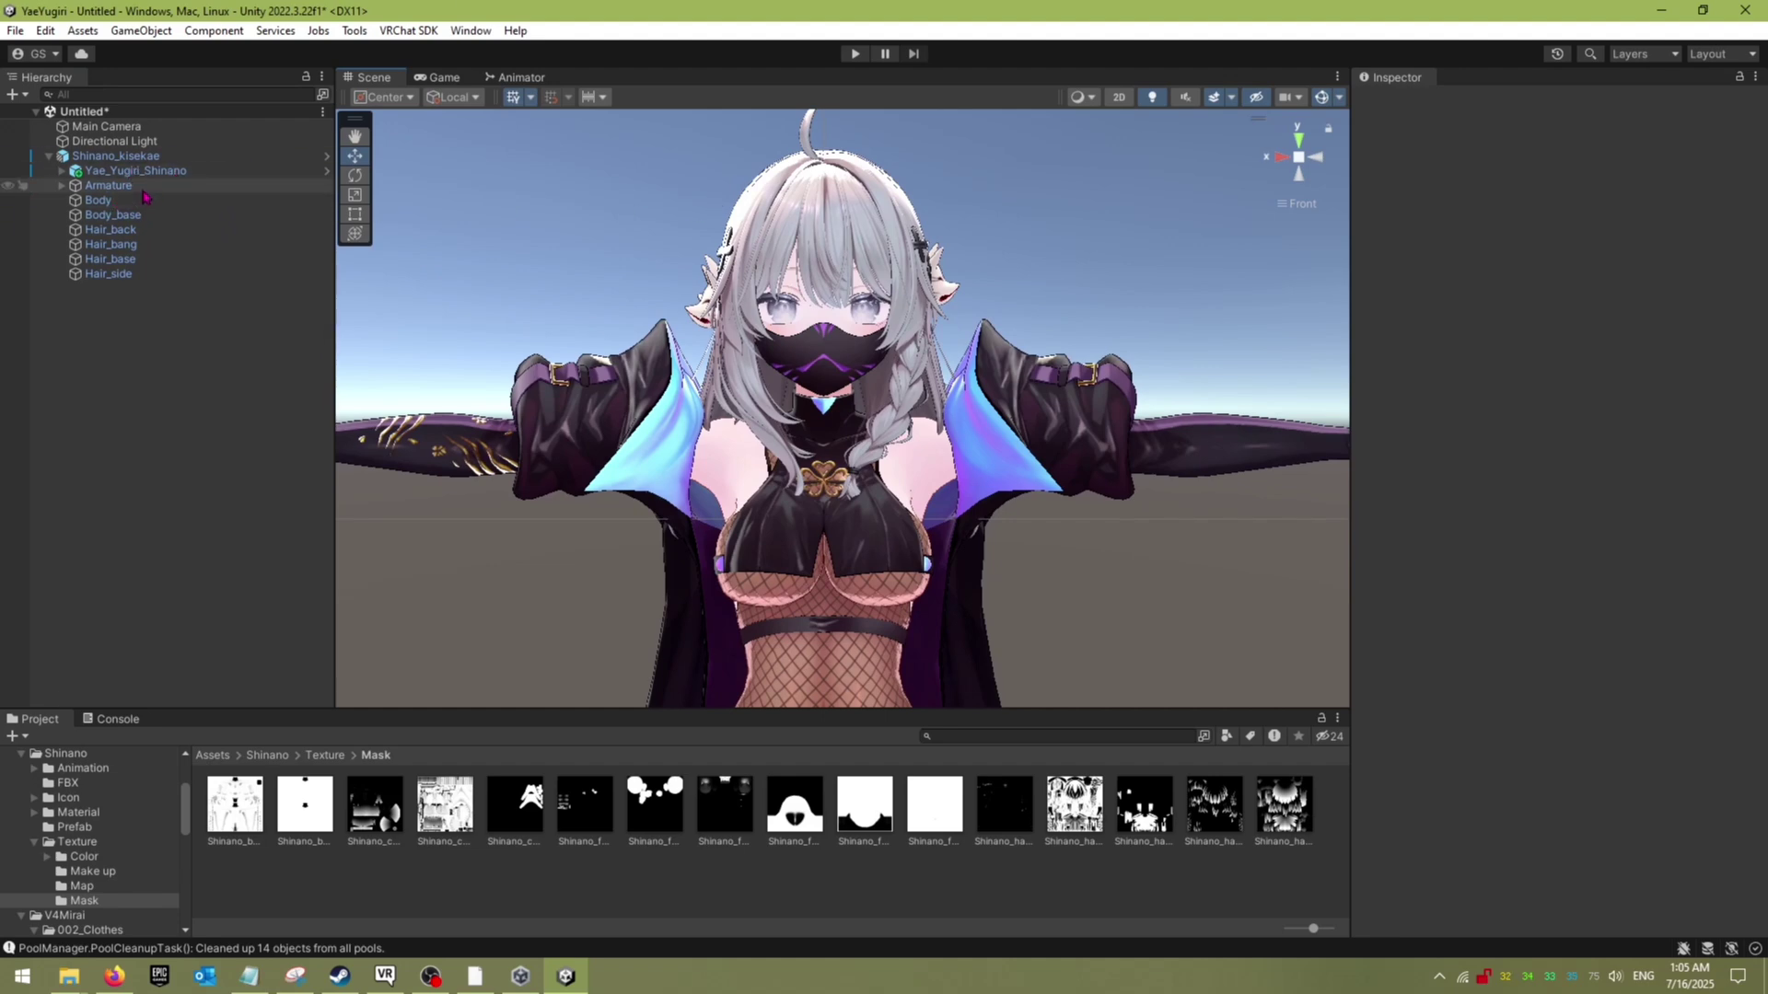
{"action": "left_click", "coordinate": [753, 215]}
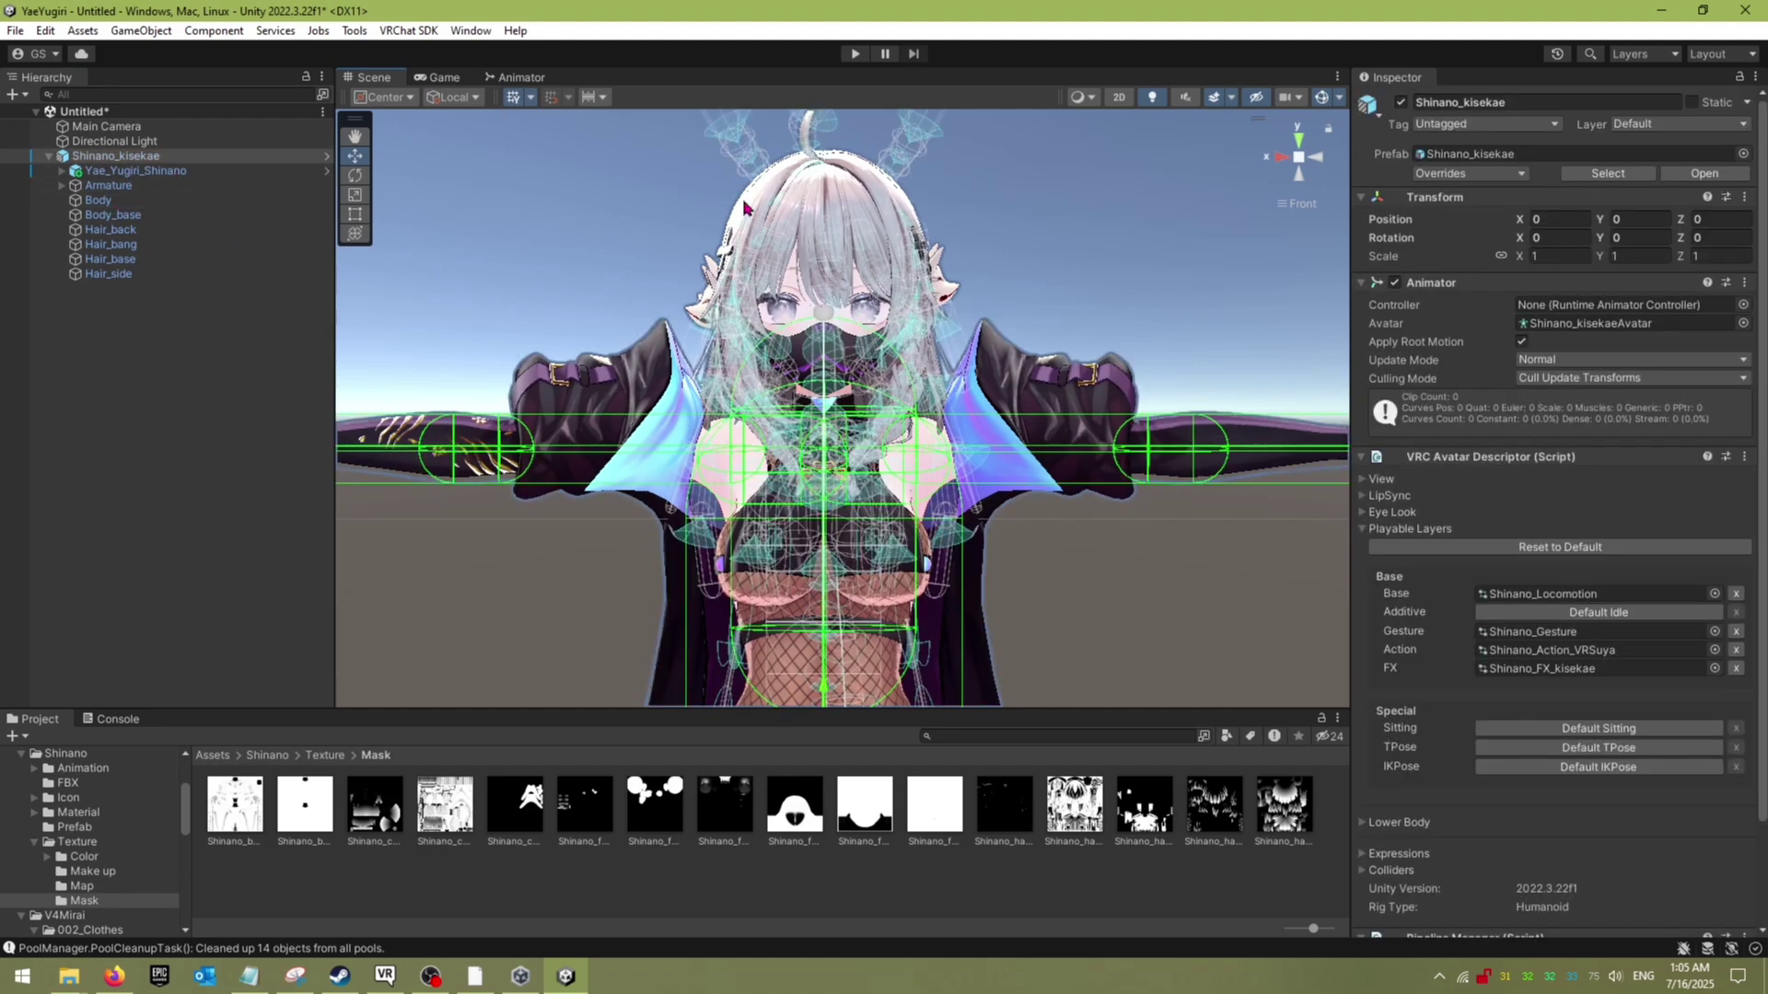
{"action": "left_click", "coordinate": [744, 207]}
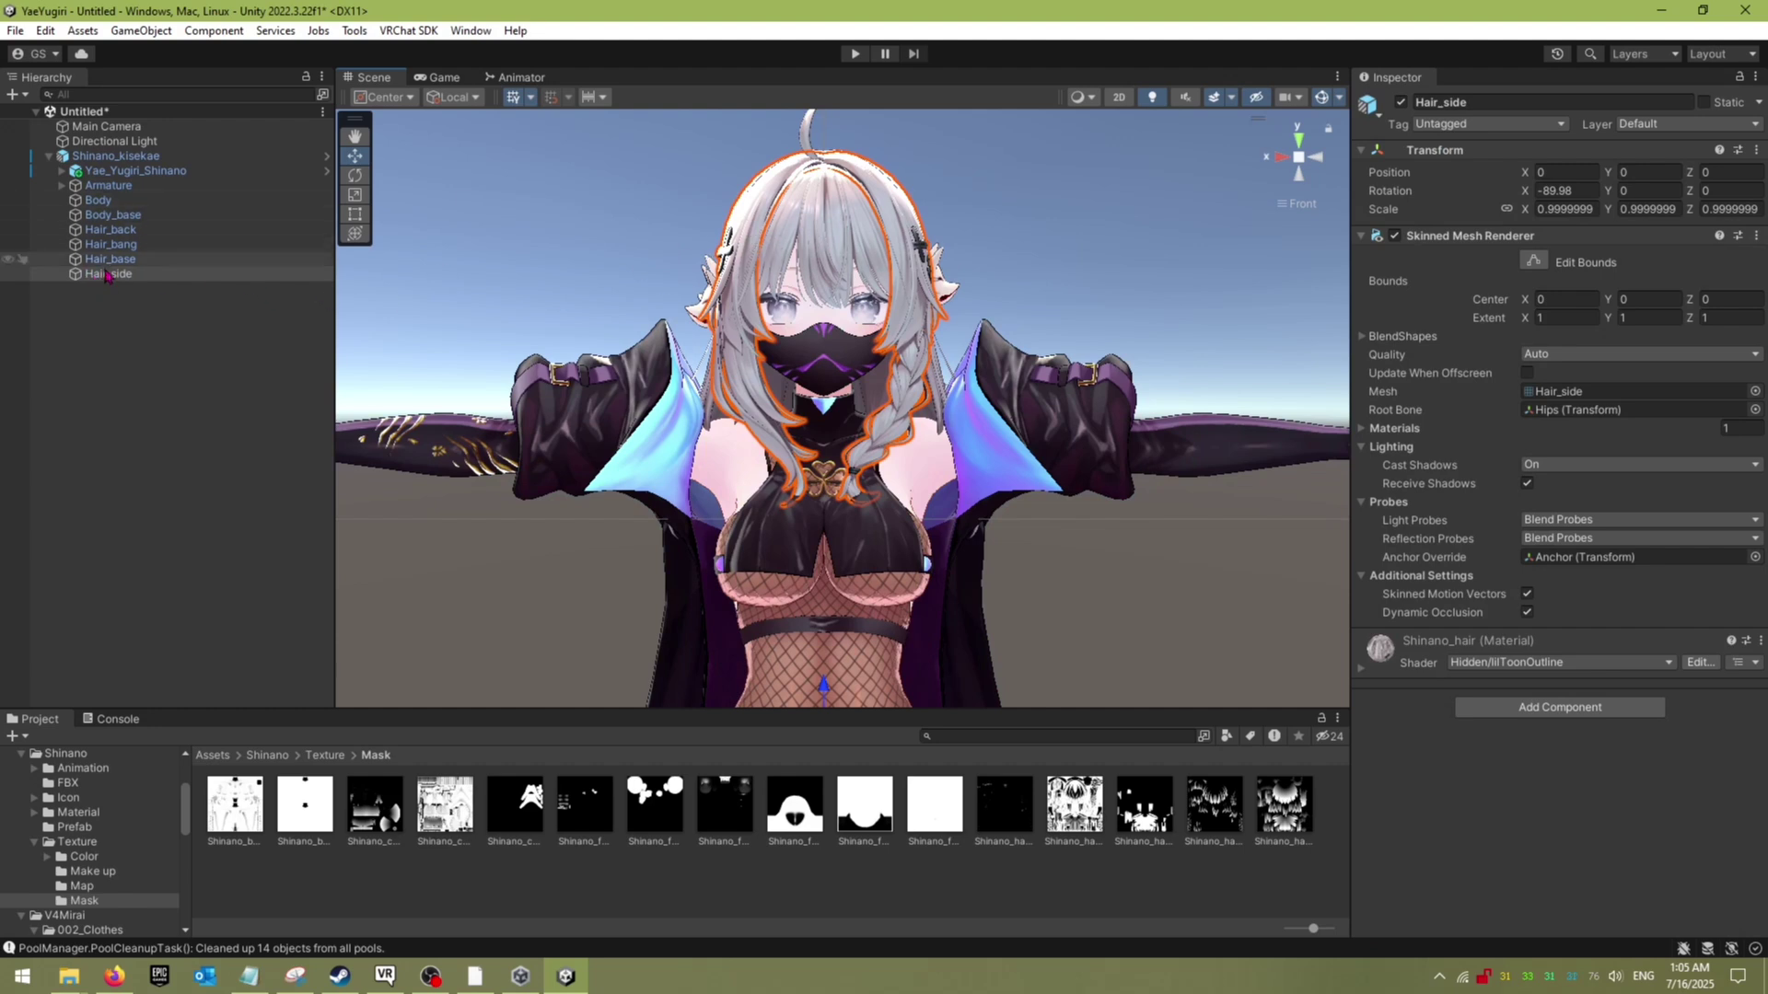
{"action": "left_click", "coordinate": [109, 277]}
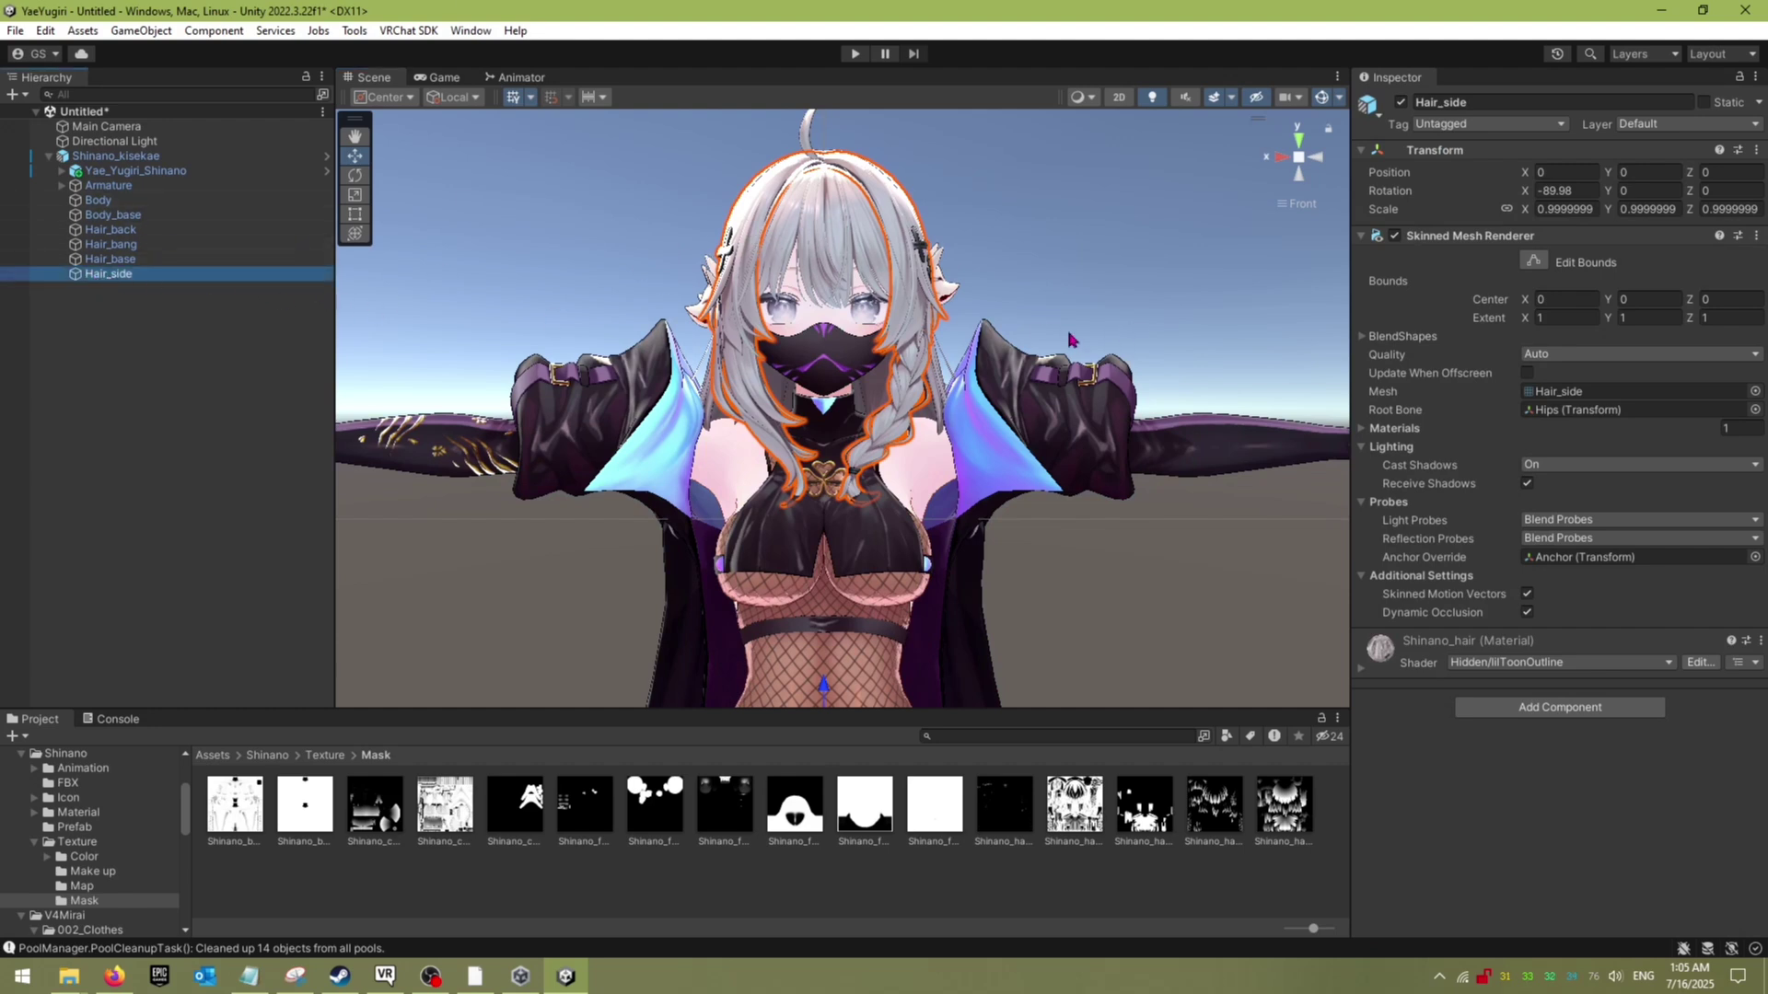
{"action": "left_click", "coordinate": [1362, 667]}
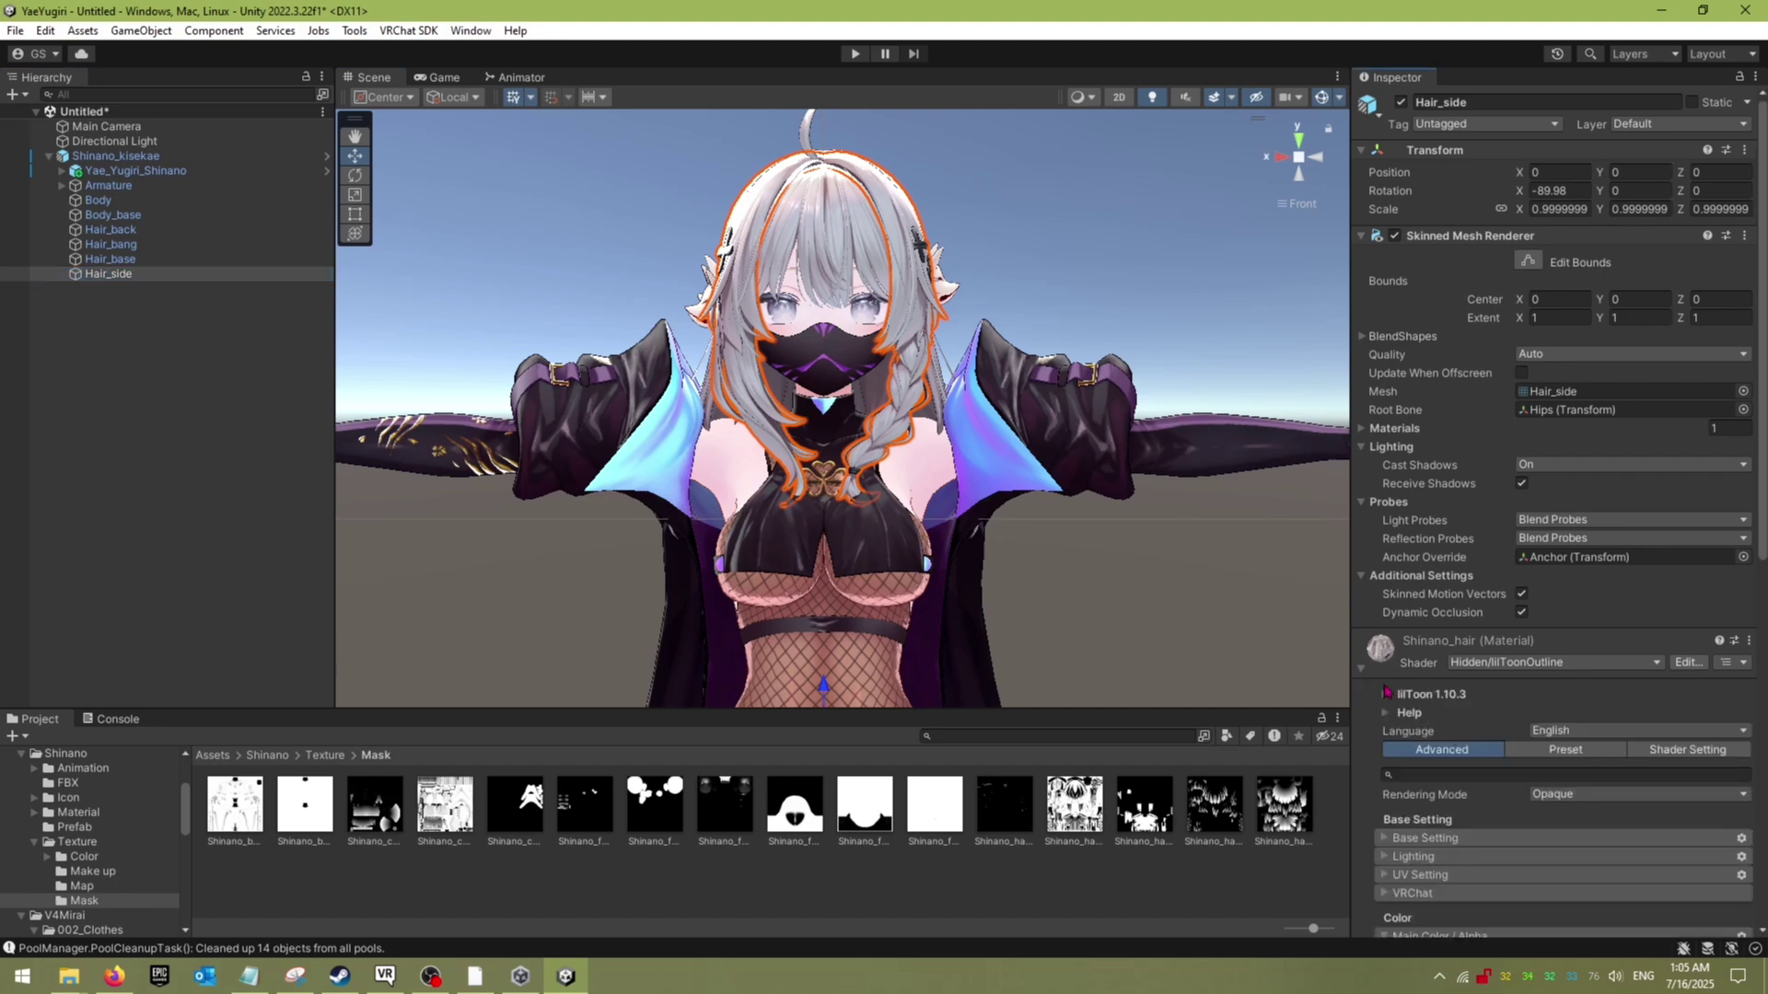
{"action": "scroll", "coordinate": [1484, 734], "scroll_direction": "down", "scroll_amount": 5}
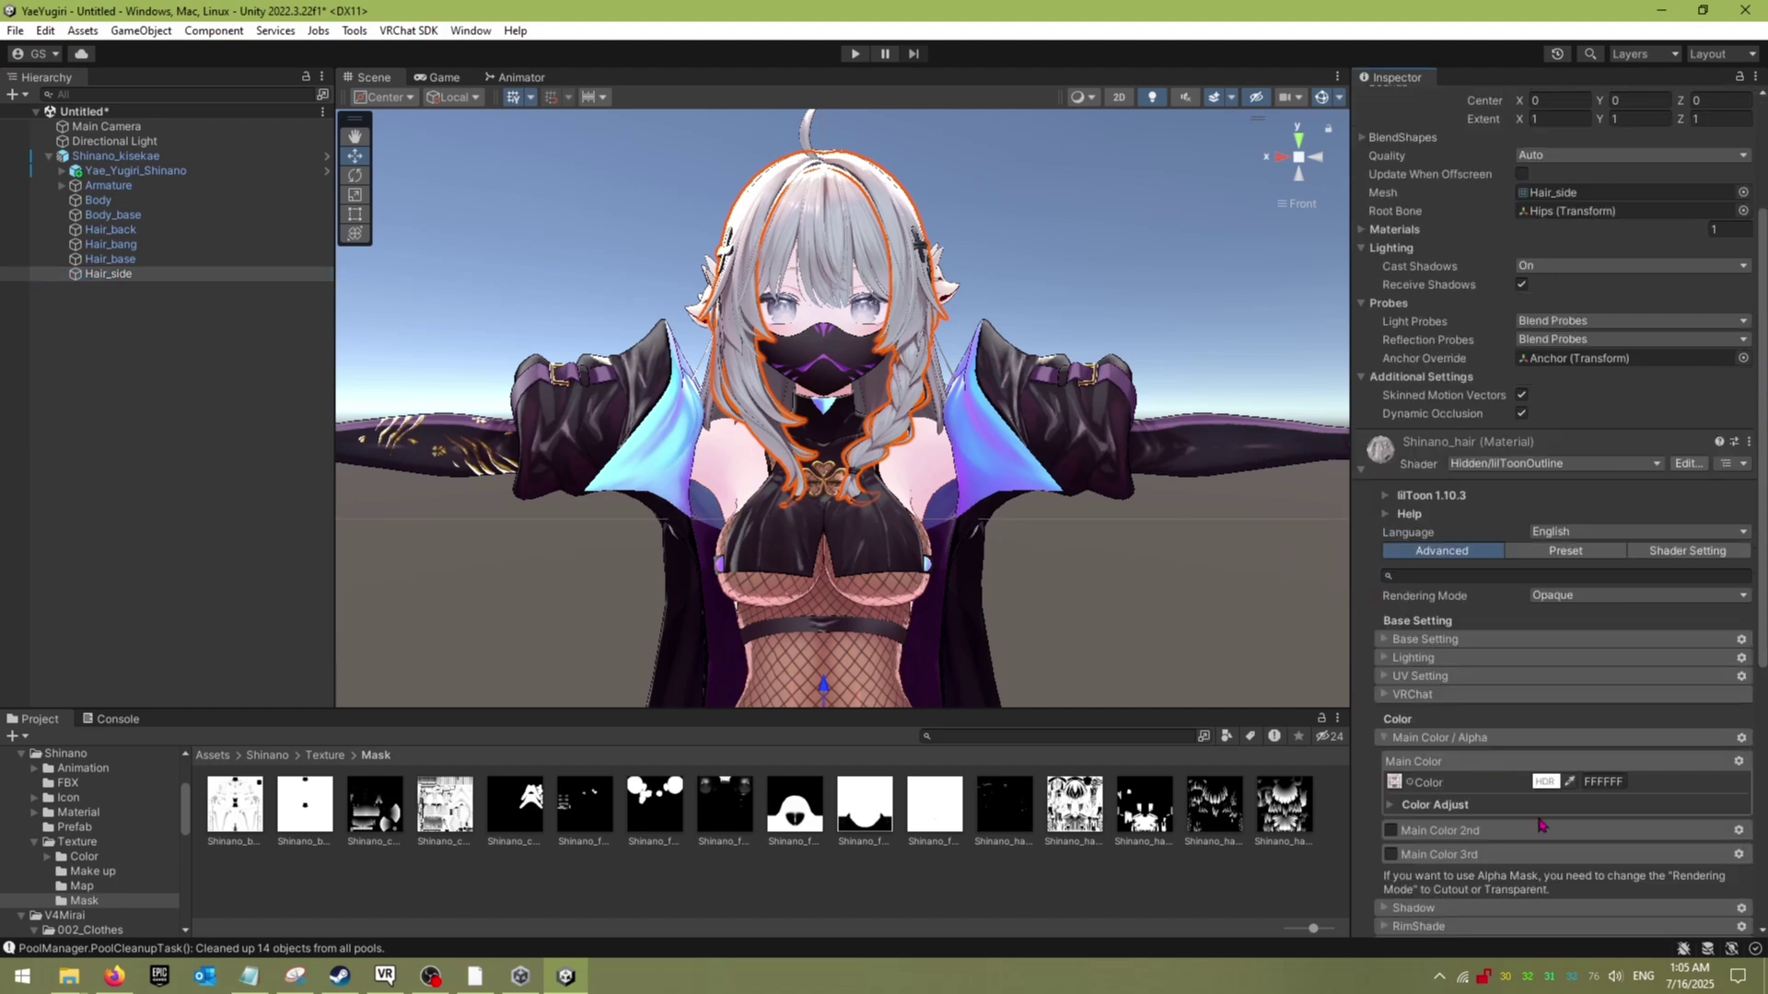
{"action": "left_click", "coordinate": [1546, 782]}
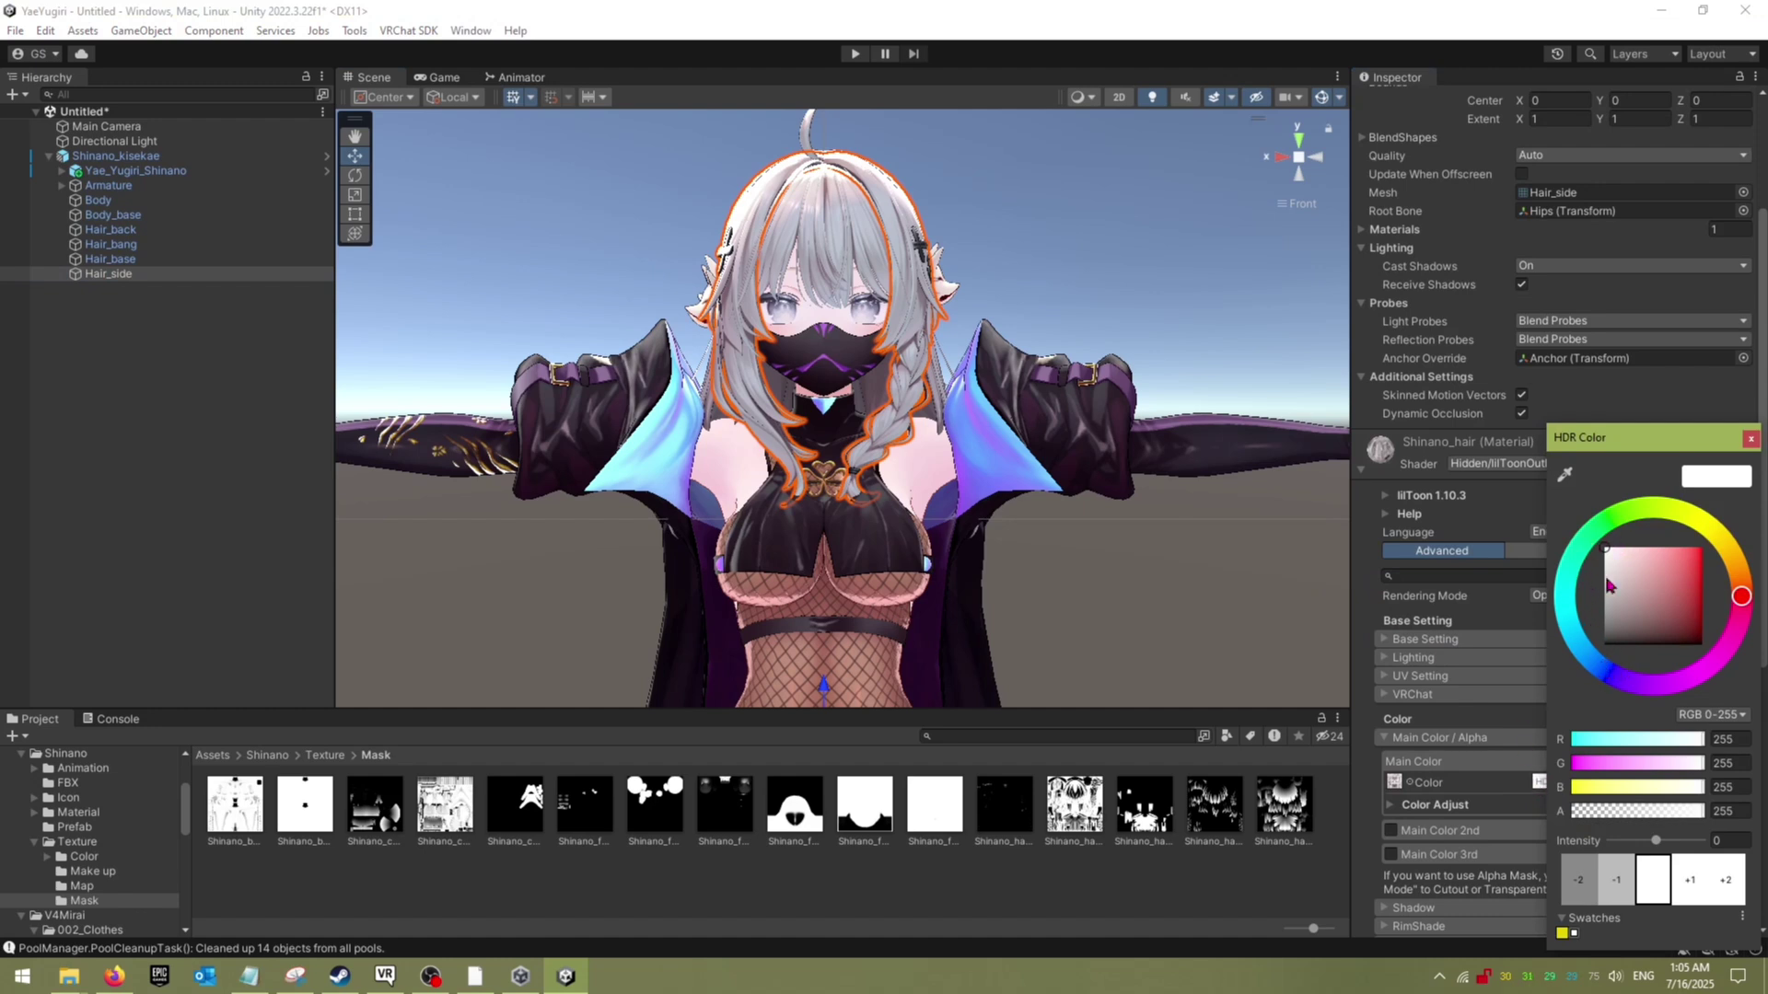
{"action": "left_click", "coordinate": [1608, 662]}
{"action": "left_click_drag", "start_coordinate": [1645, 581], "coordinate": [1633, 525]}
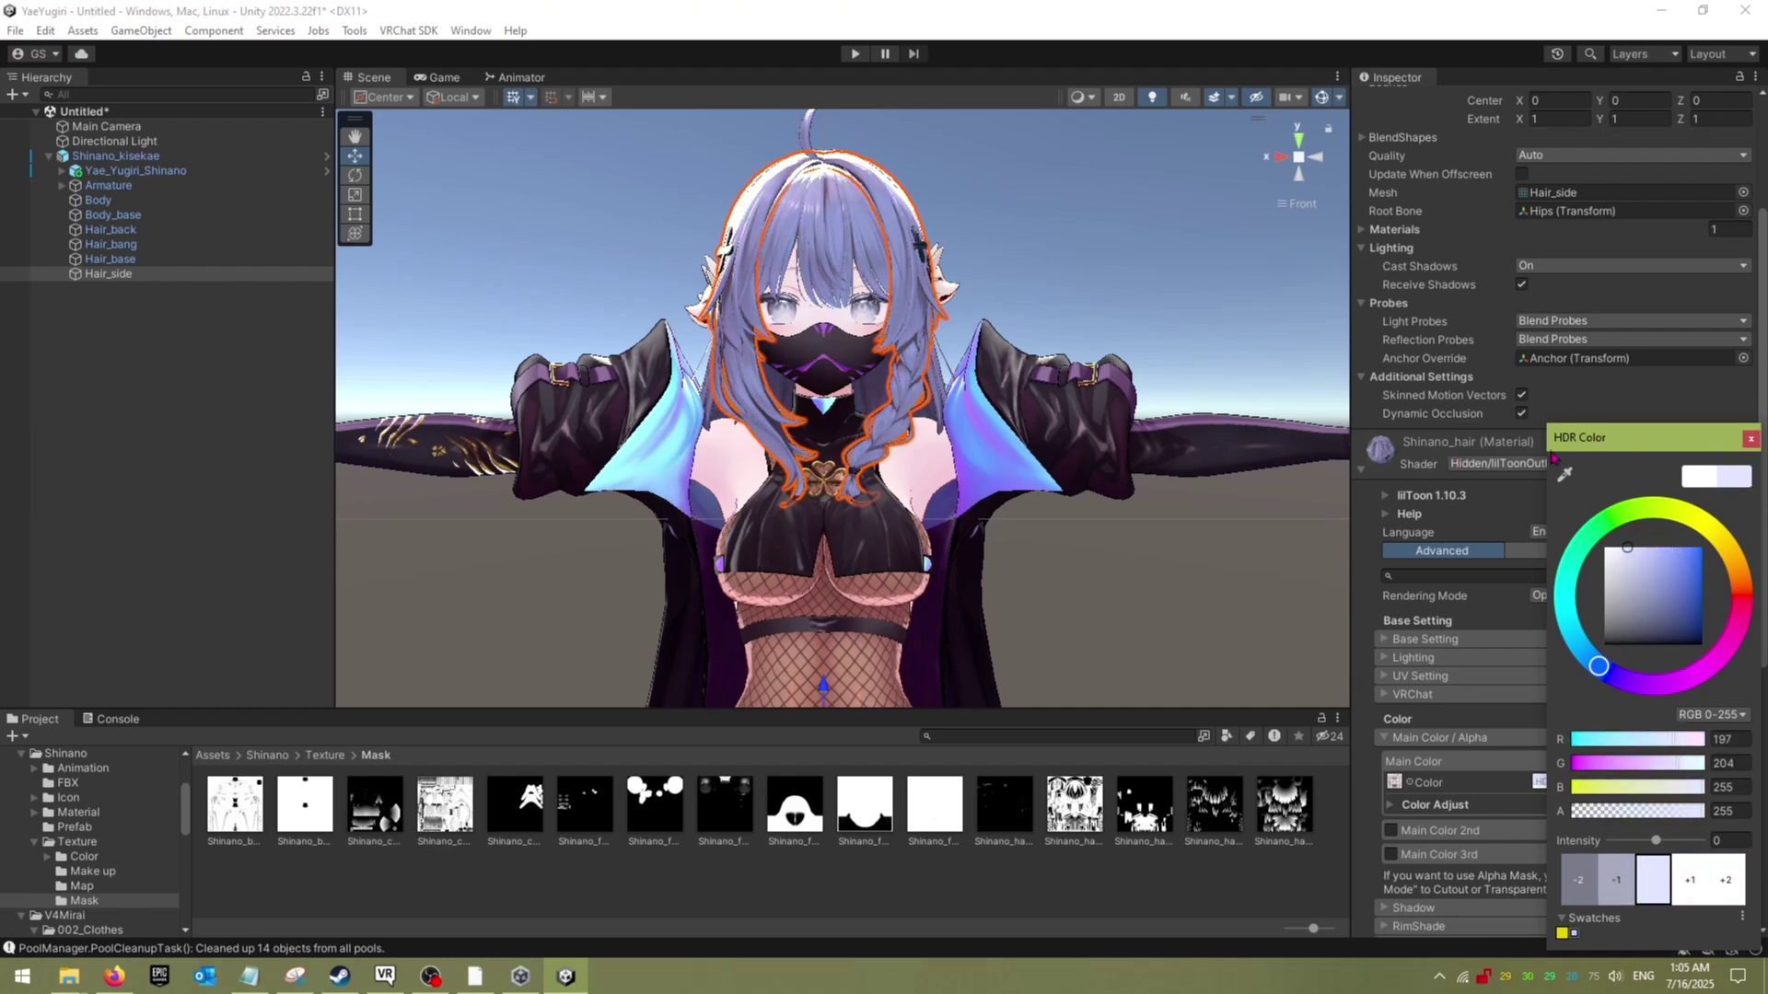
Step: Shift the main color of the Shinano_hair material to a cooler pale blue, RGB 197, 217, 255
{"action": "left_click_drag", "start_coordinate": [1601, 668], "coordinate": [1587, 657]}
{"action": "scroll", "coordinate": [987, 301], "scroll_direction": "up", "scroll_amount": 2}
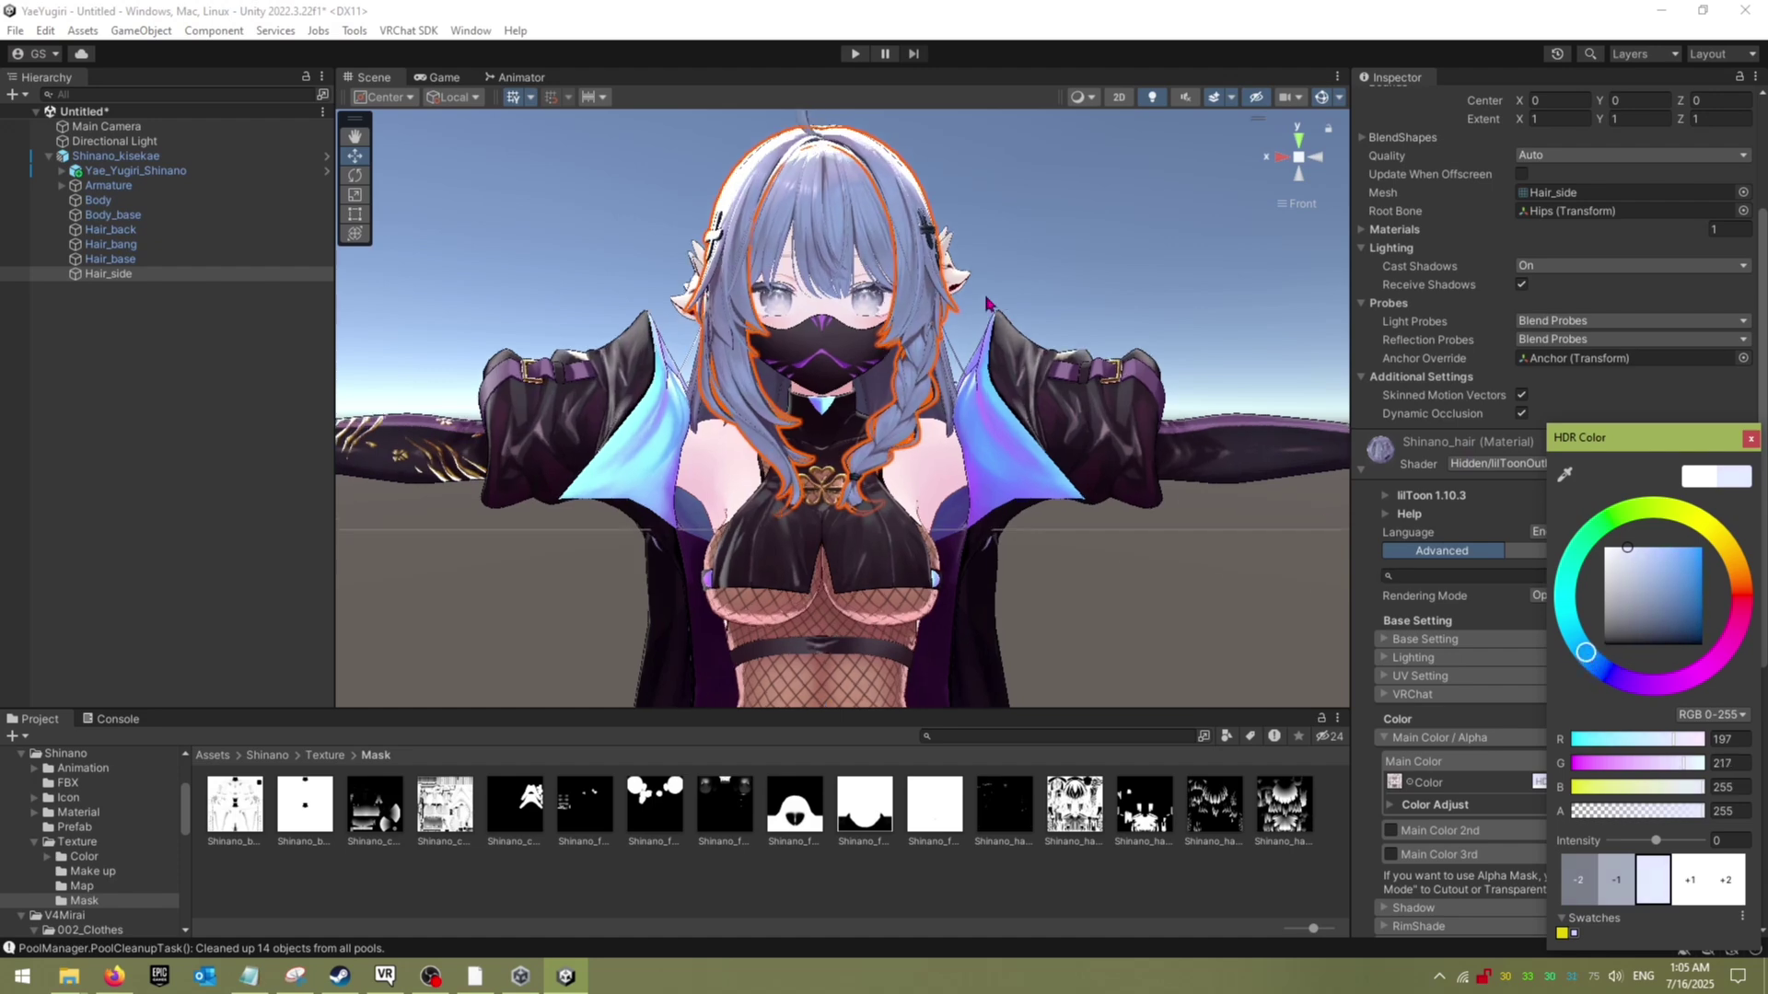
{"action": "middle_click_drag", "start_coordinate": [930, 264], "coordinate": [928, 435]}
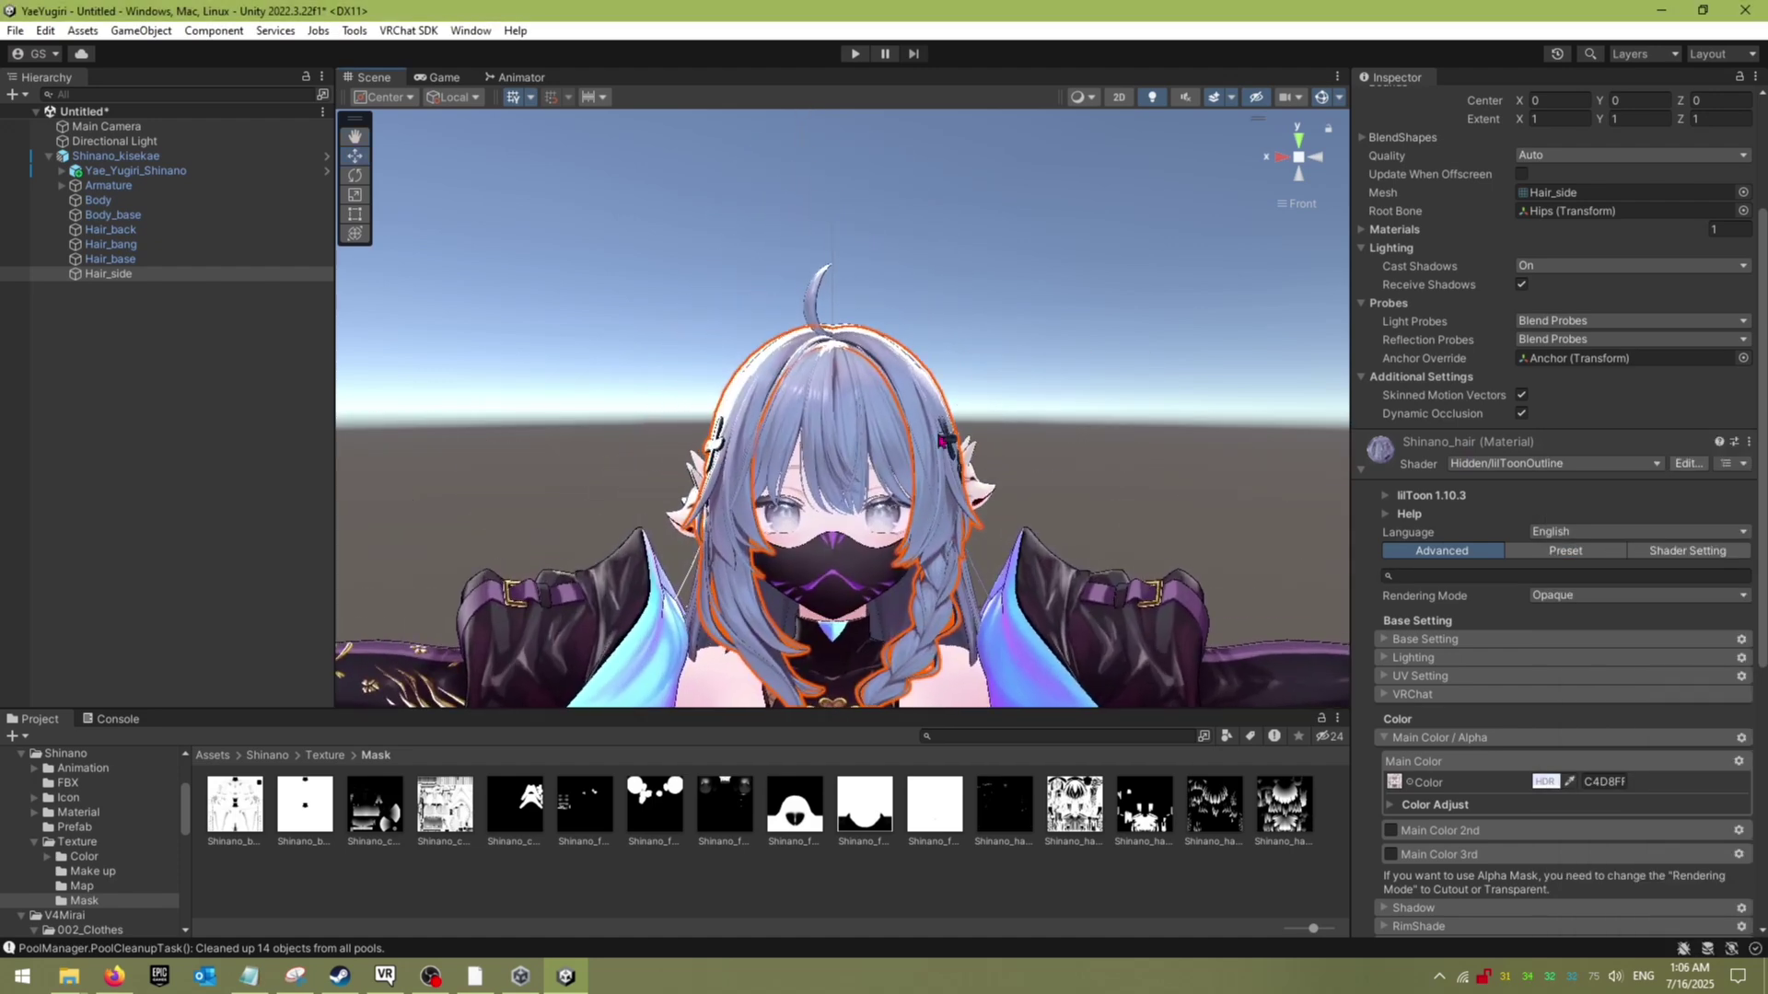
Step: Examine the recolored hair around the avatar's head and face up close and from the front
{"action": "scroll", "coordinate": [939, 452], "scroll_direction": "up", "scroll_amount": 3}
{"action": "scroll", "coordinate": [941, 459], "scroll_direction": "up", "scroll_amount": 4}
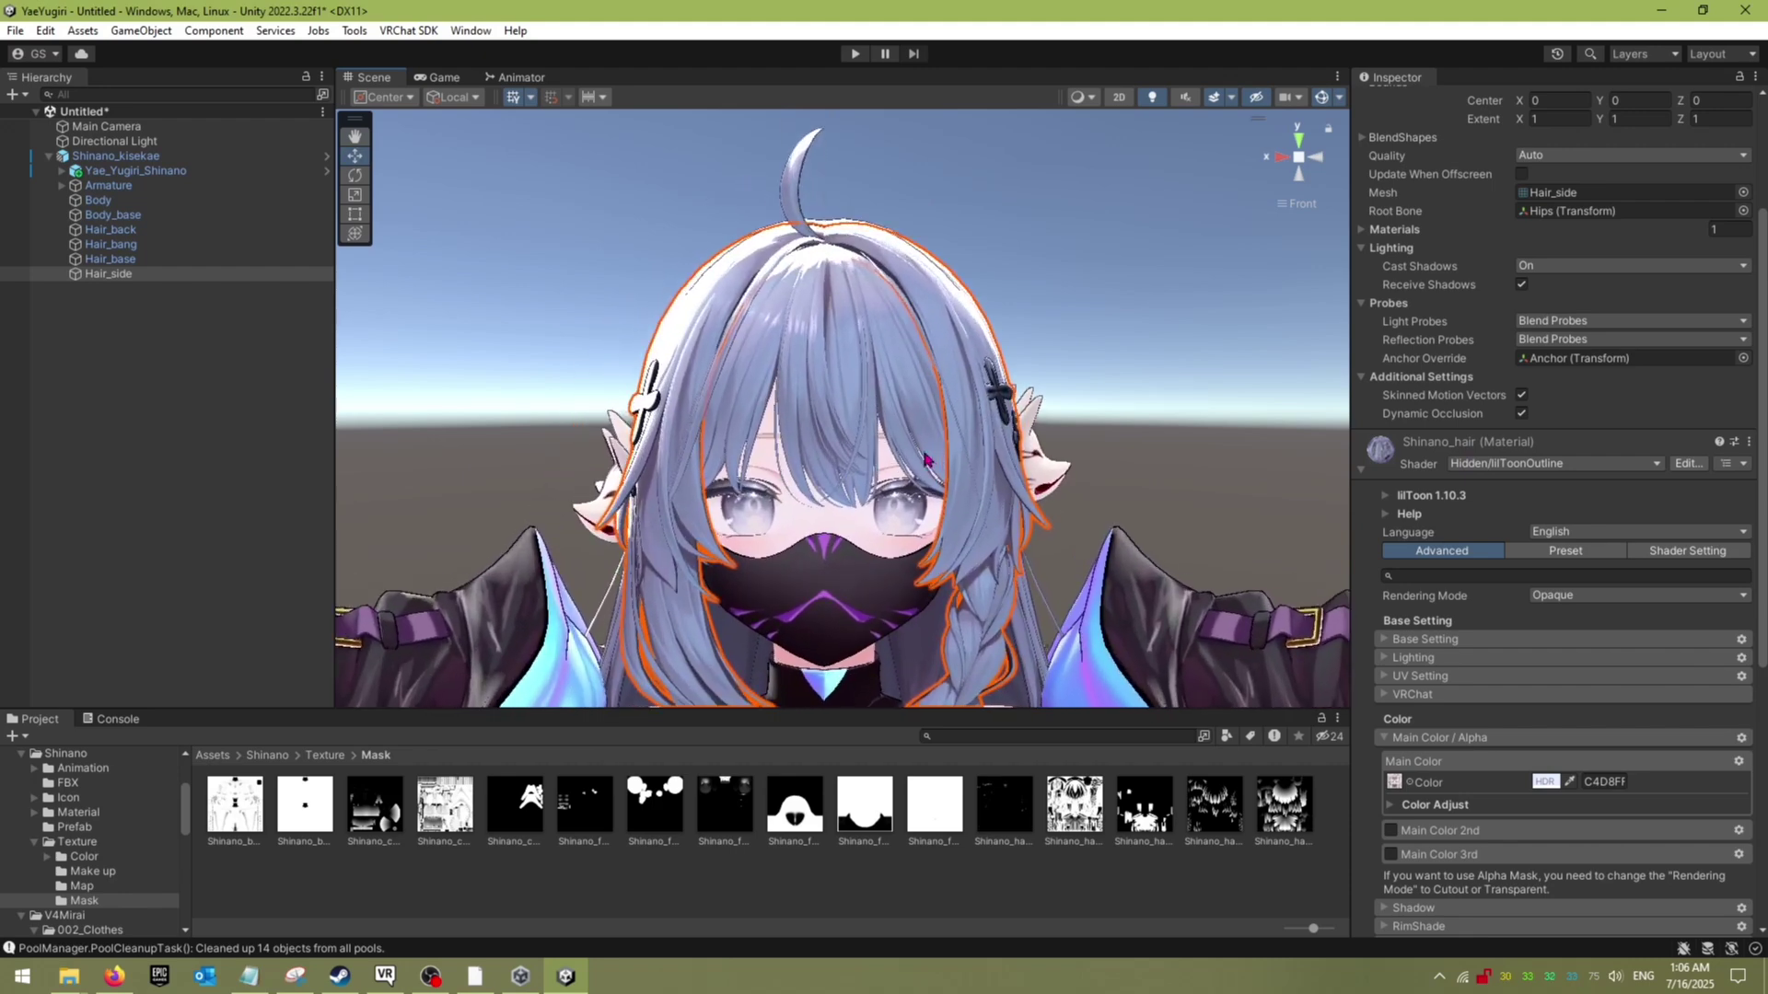
{"action": "scroll", "coordinate": [923, 461], "scroll_direction": "down", "scroll_amount": 1}
{"action": "middle_click_drag", "start_coordinate": [924, 443], "coordinate": [939, 396]}
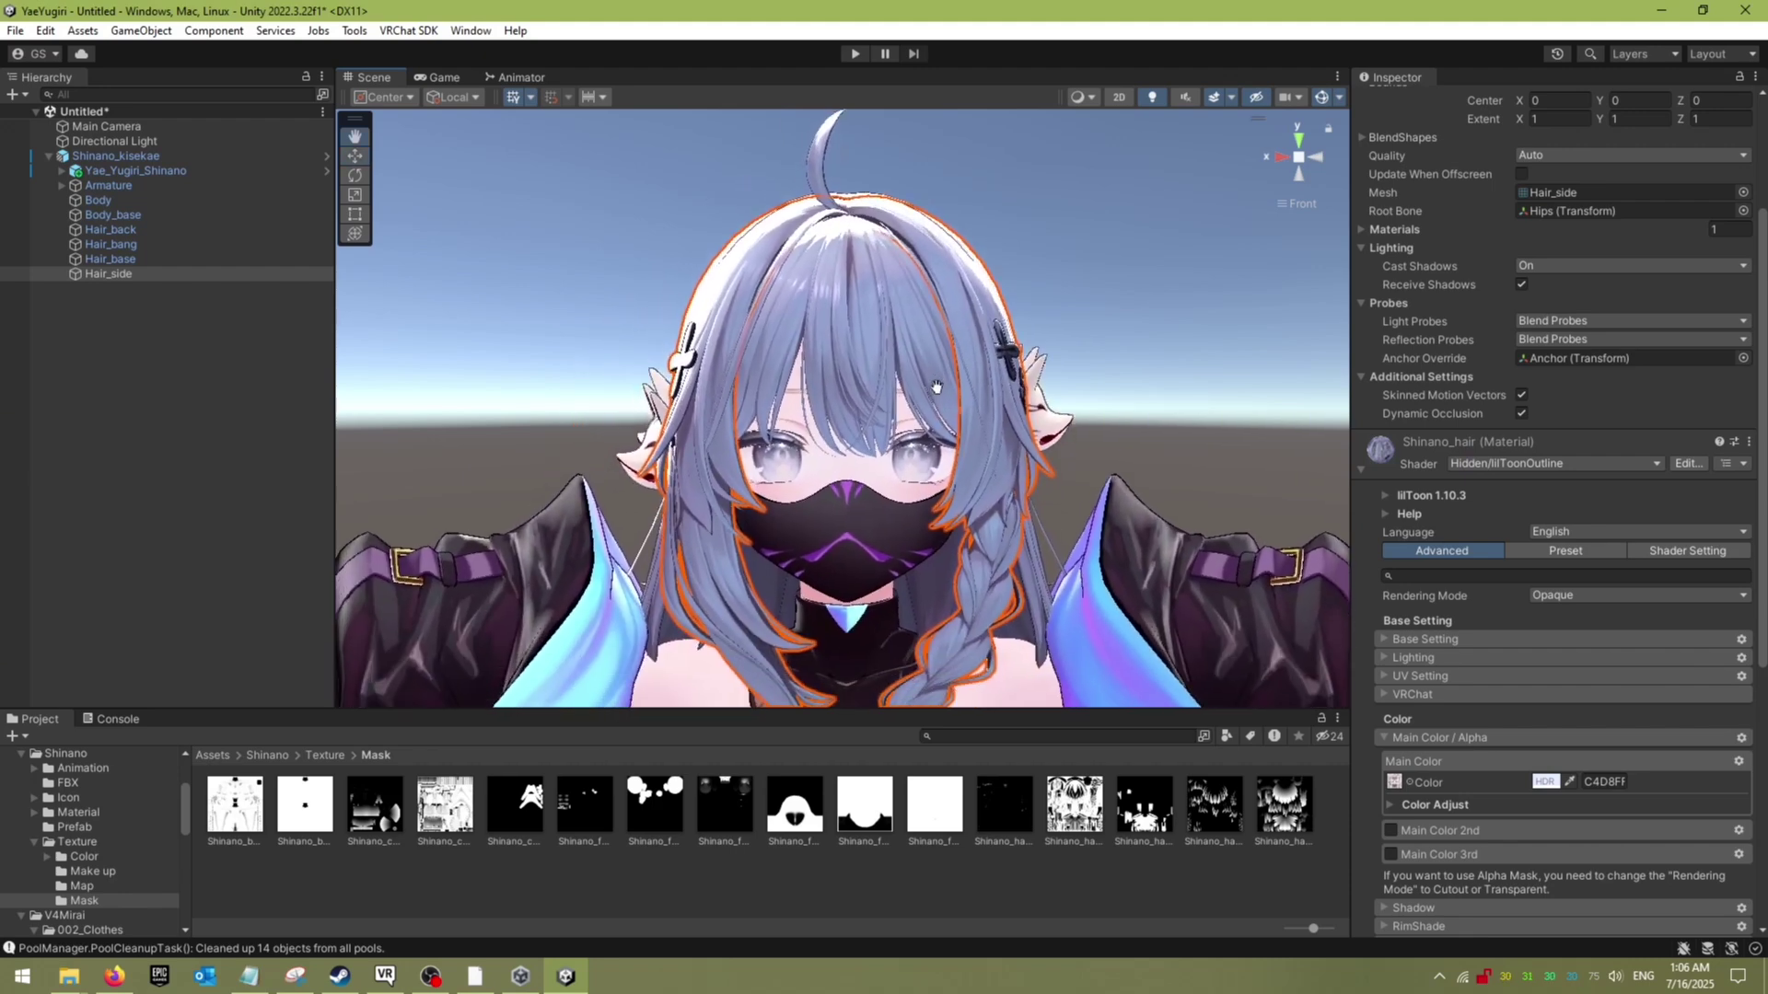
{"action": "scroll", "coordinate": [922, 401], "scroll_direction": "up", "scroll_amount": 4}
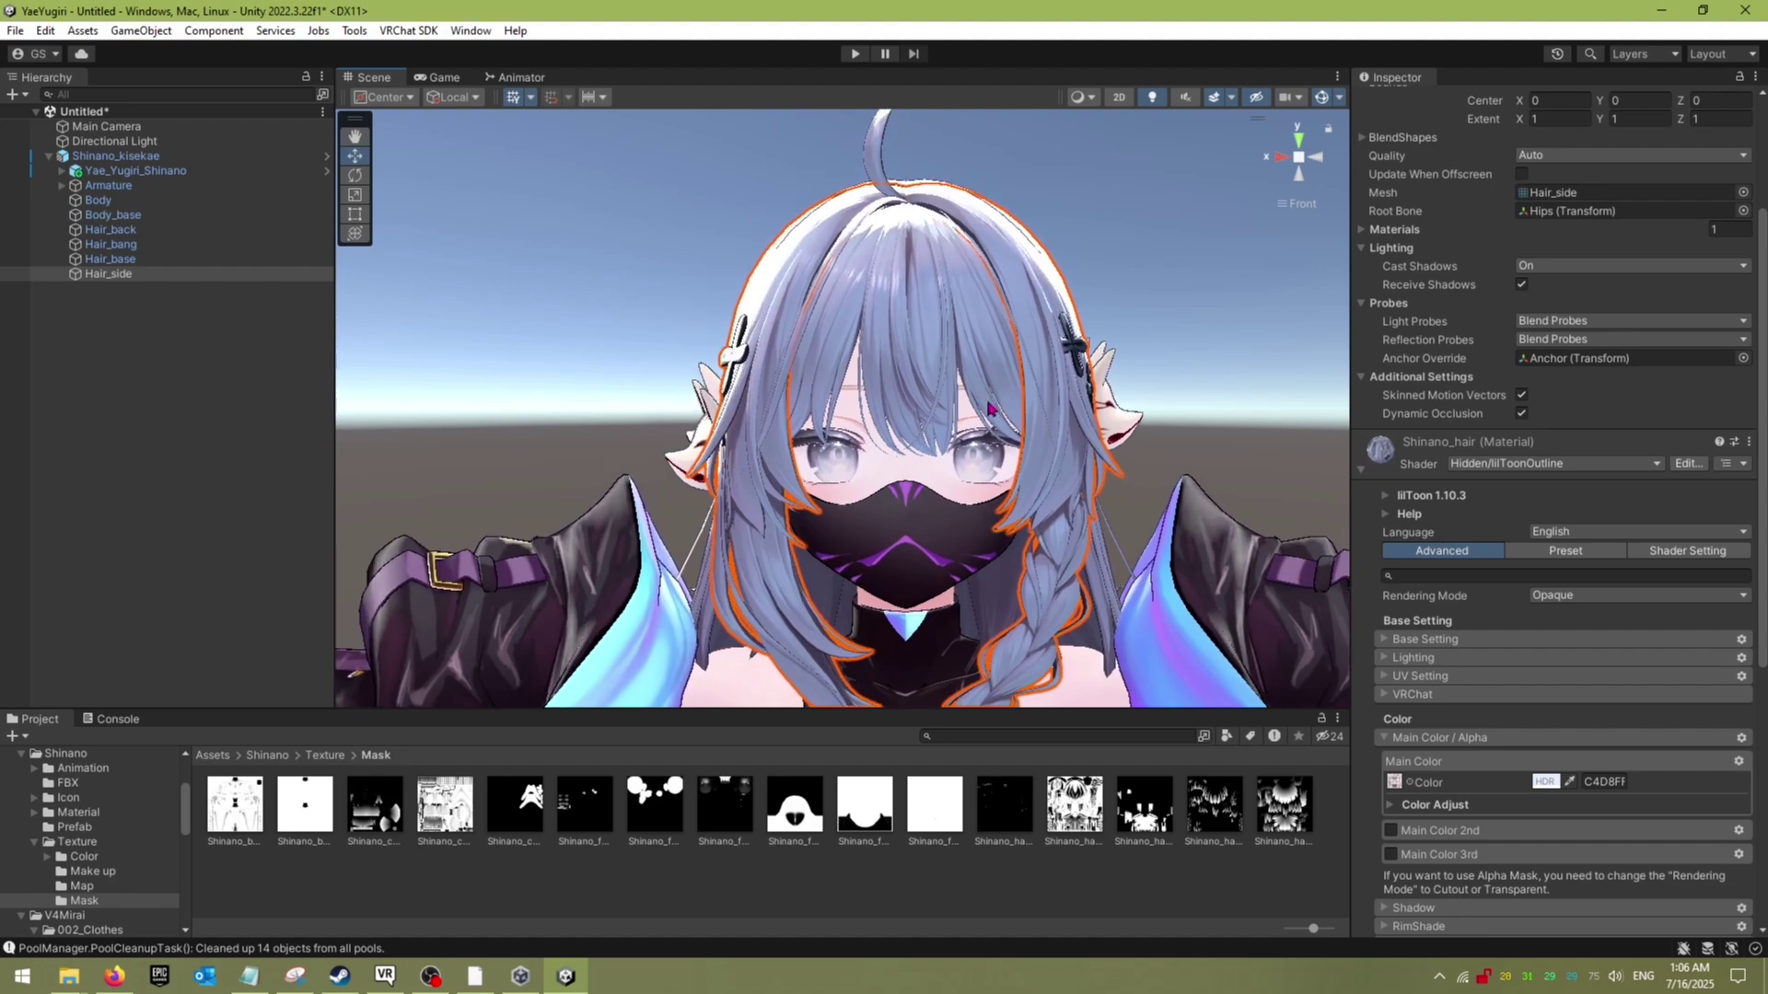
{"action": "middle_click_drag", "start_coordinate": [951, 403], "coordinate": [948, 459]}
{"action": "scroll", "coordinate": [1001, 478], "scroll_direction": "down", "scroll_amount": 3}
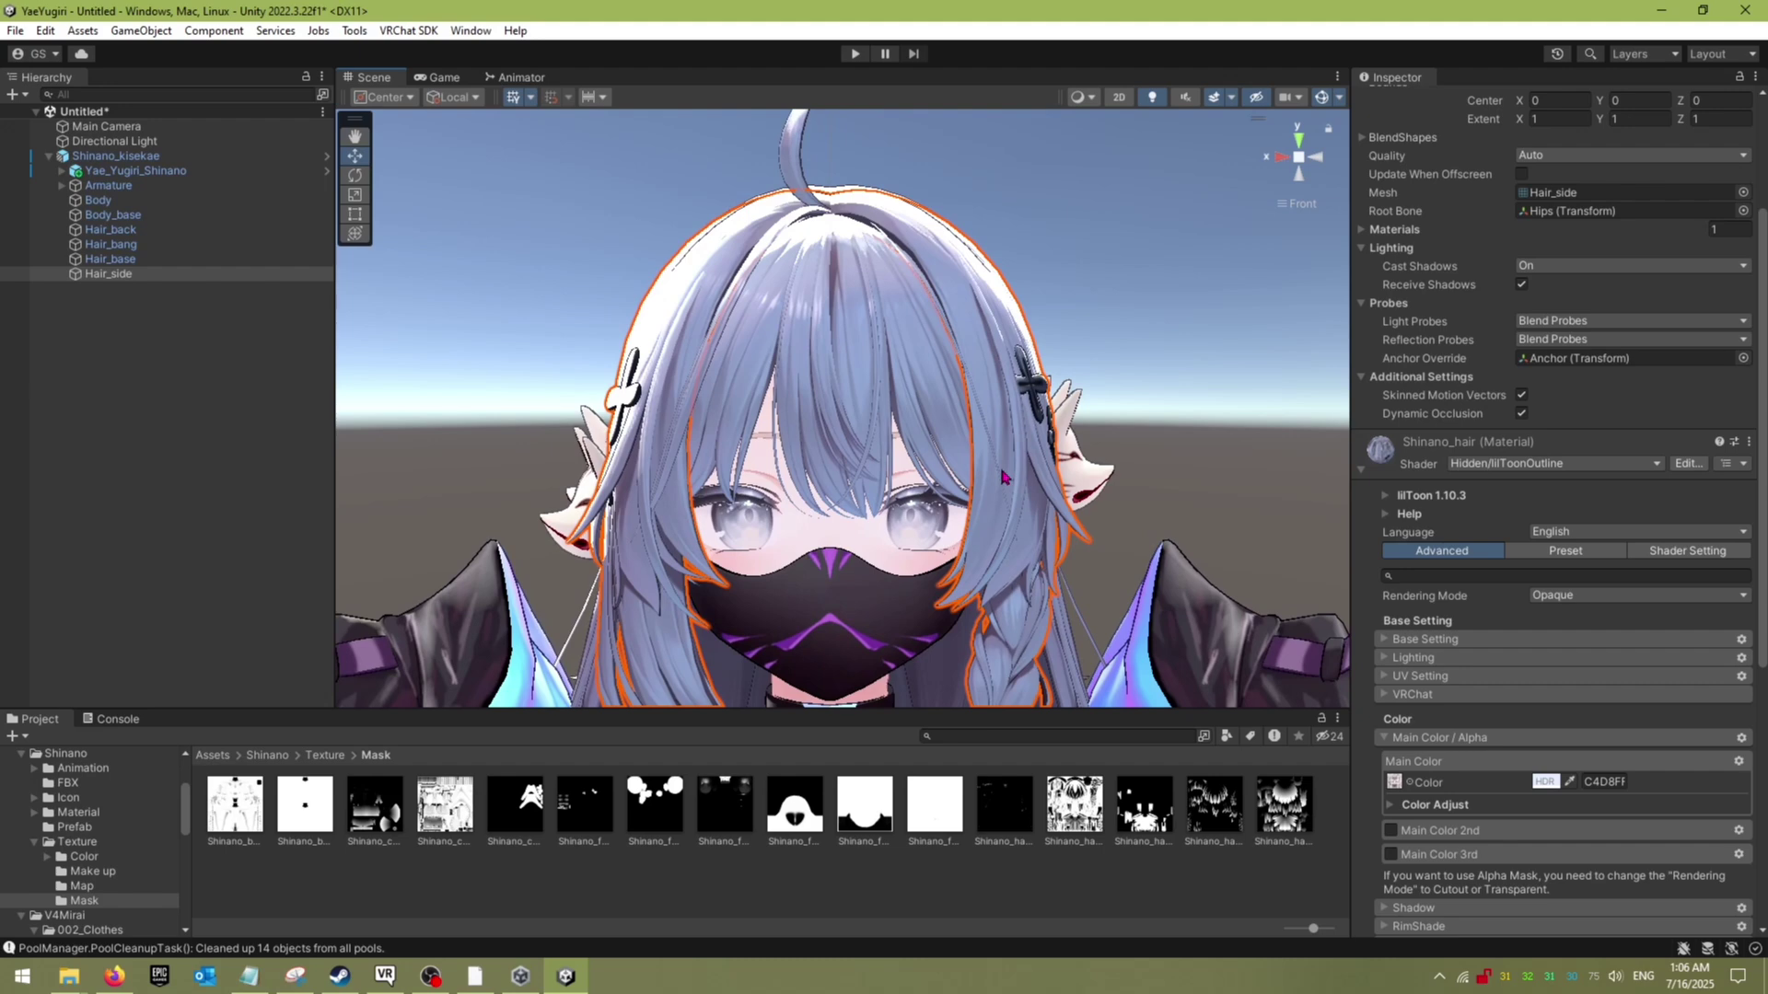
{"action": "scroll", "coordinate": [1000, 484], "scroll_direction": "down", "scroll_amount": 1}
{"action": "middle_click_drag", "start_coordinate": [1000, 501], "coordinate": [994, 373]}
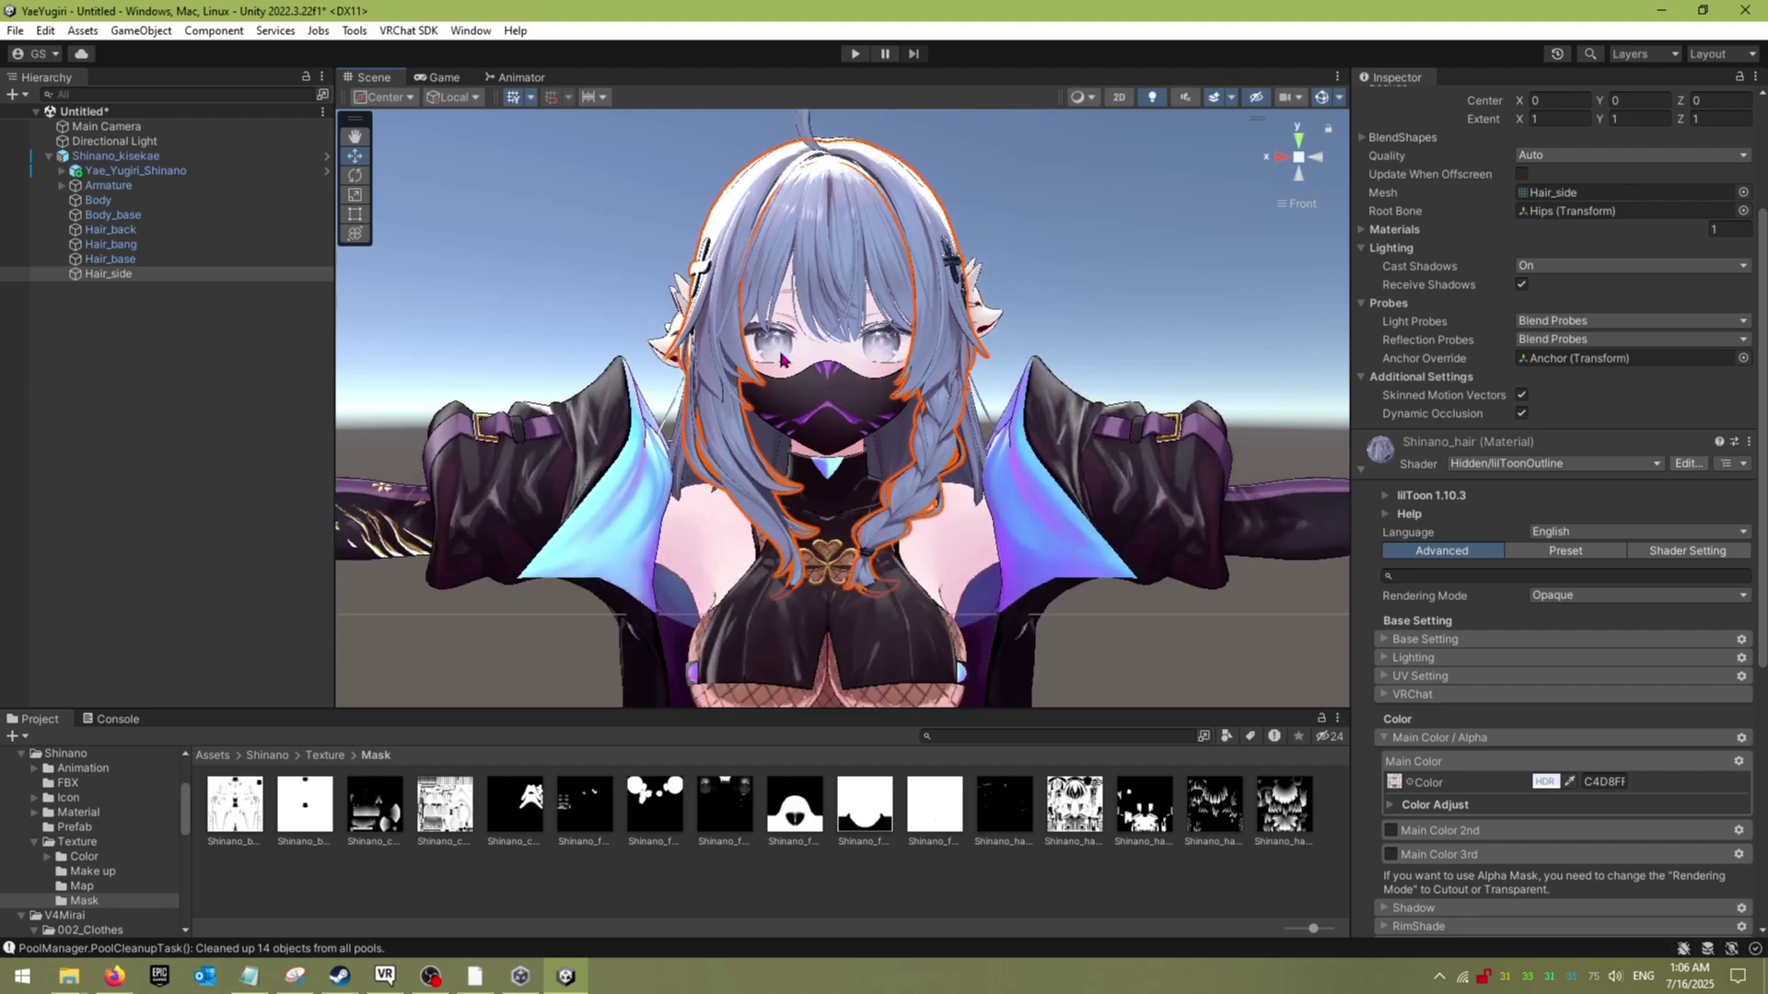
Step: Change the eye color by assigning Shinano_face_yellow as the main color texture of the Body object's Shinano_face material
{"action": "left_click", "coordinate": [152, 200]}
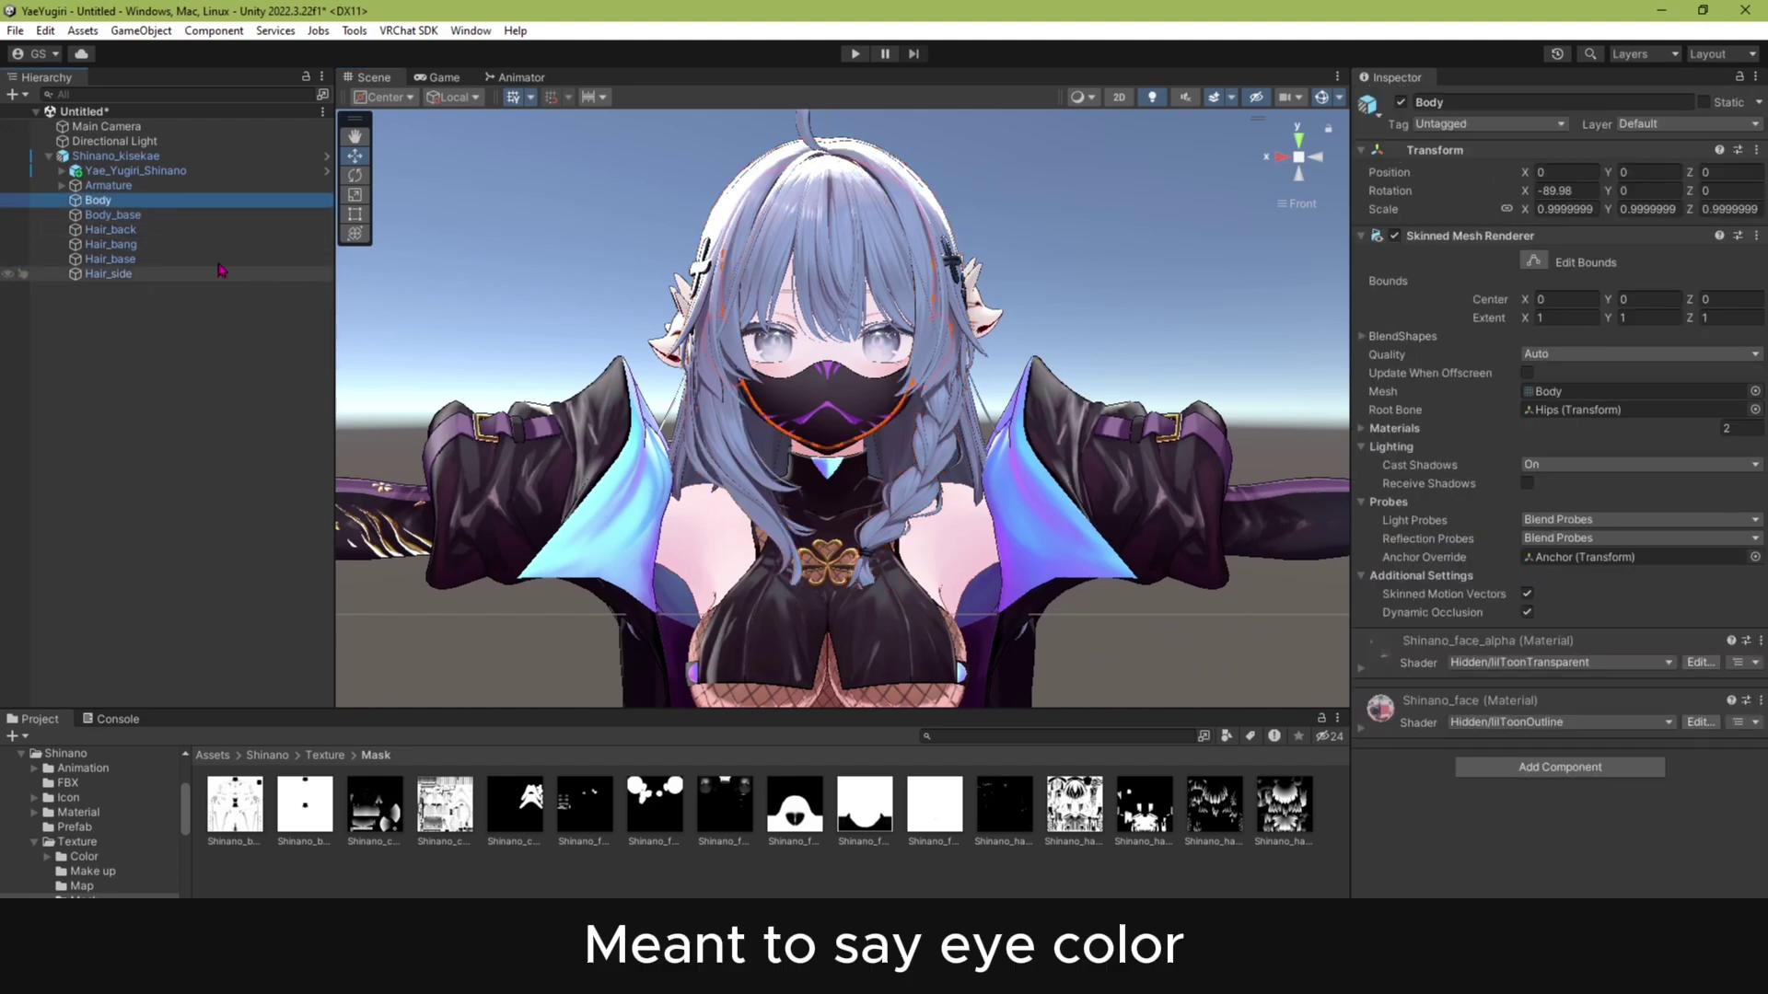
{"action": "left_click", "coordinate": [770, 338]}
{"action": "left_click", "coordinate": [779, 345]}
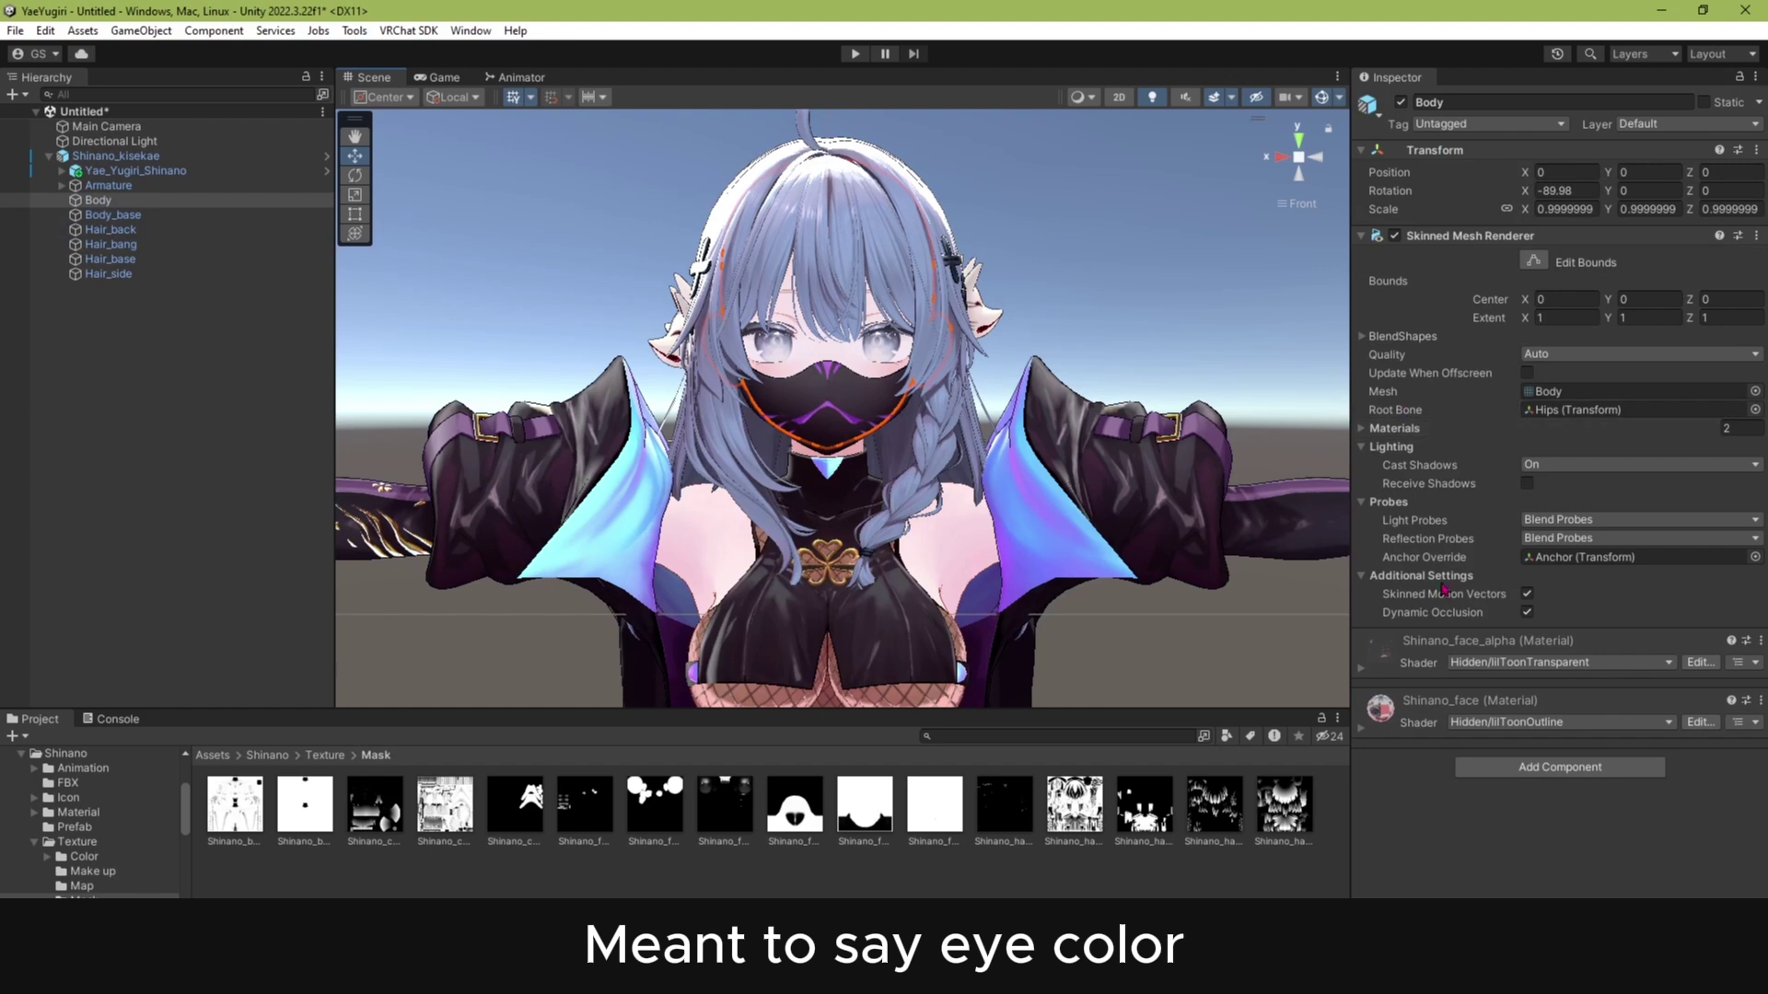
{"action": "left_click", "coordinate": [1361, 729]}
{"action": "scroll", "coordinate": [1441, 762], "scroll_direction": "down", "scroll_amount": 1}
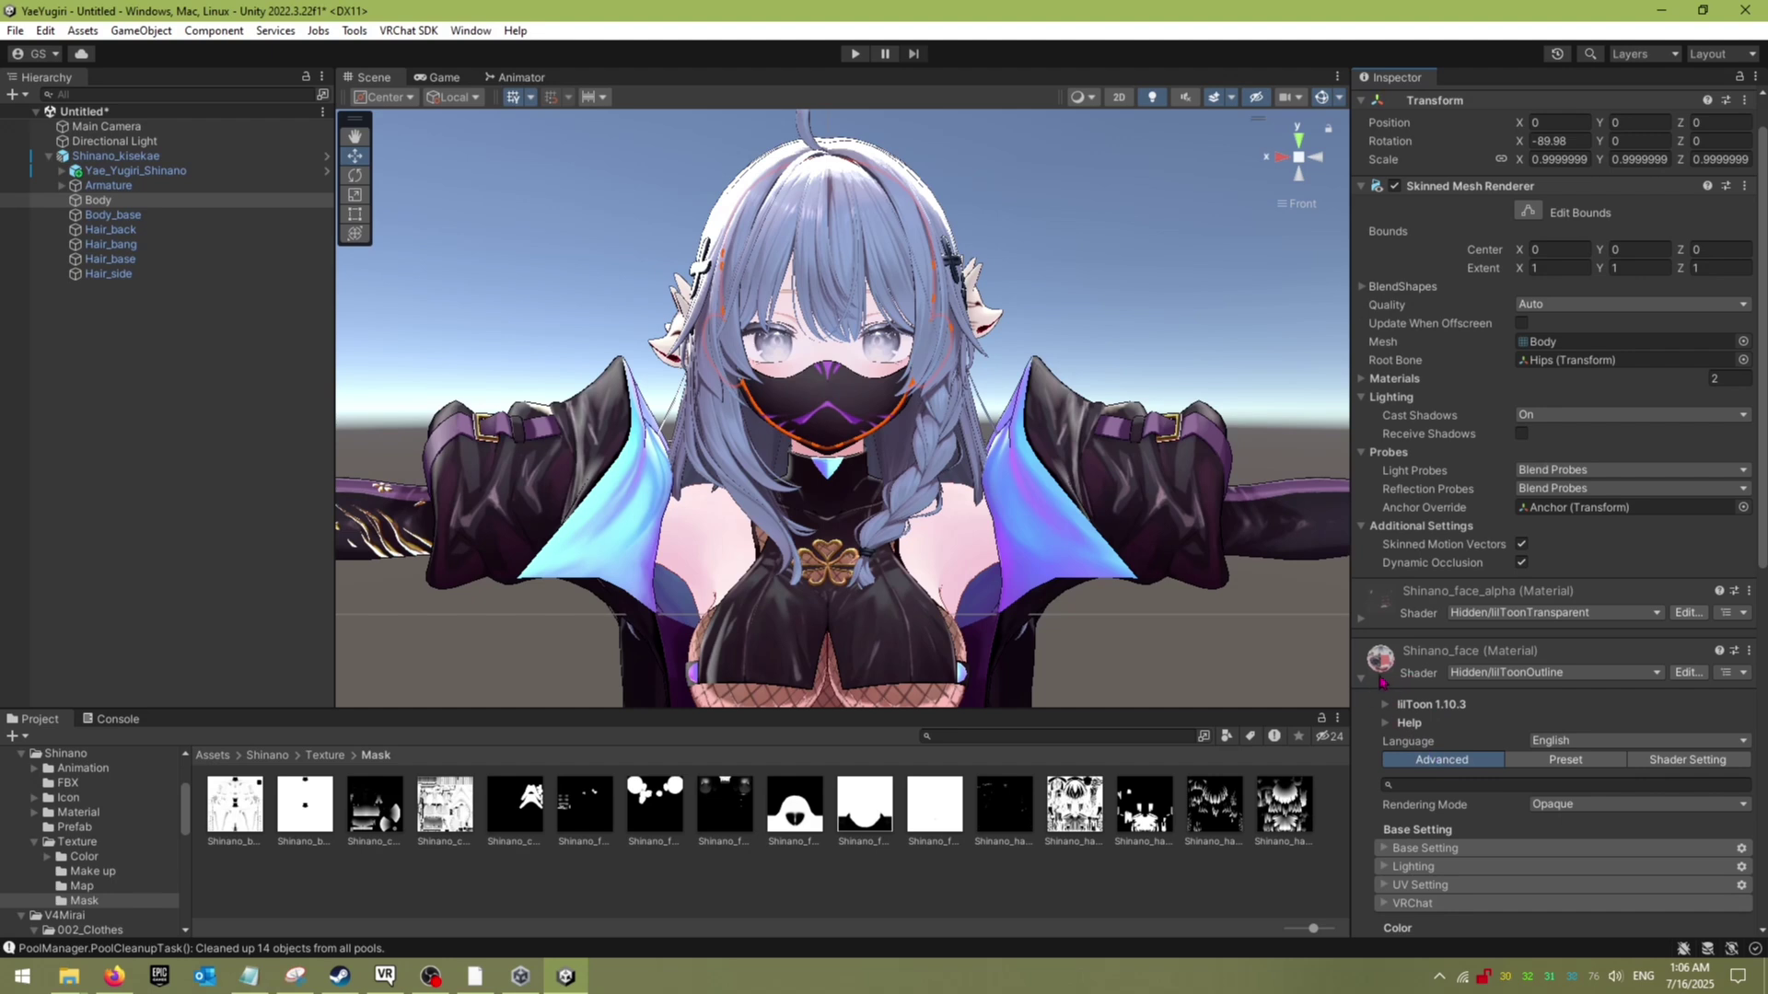
{"action": "scroll", "coordinate": [1378, 736], "scroll_direction": "down", "scroll_amount": 4}
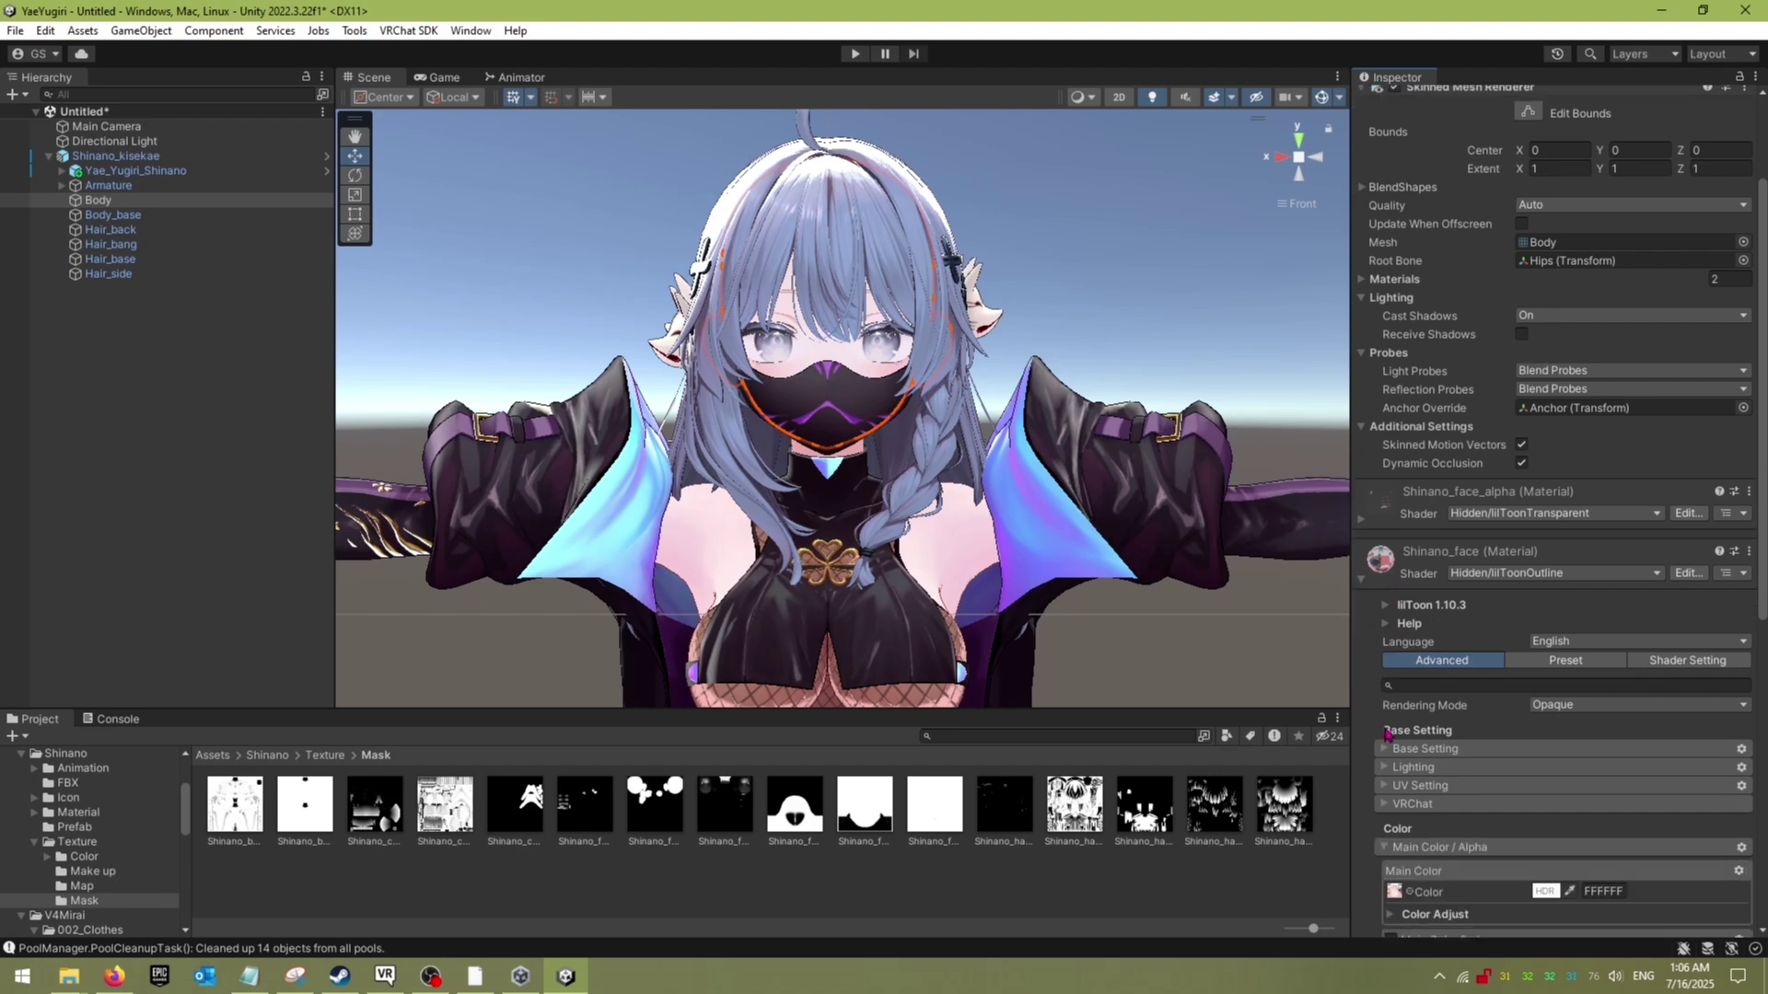
{"action": "scroll", "coordinate": [1420, 721], "scroll_direction": "down", "scroll_amount": 1}
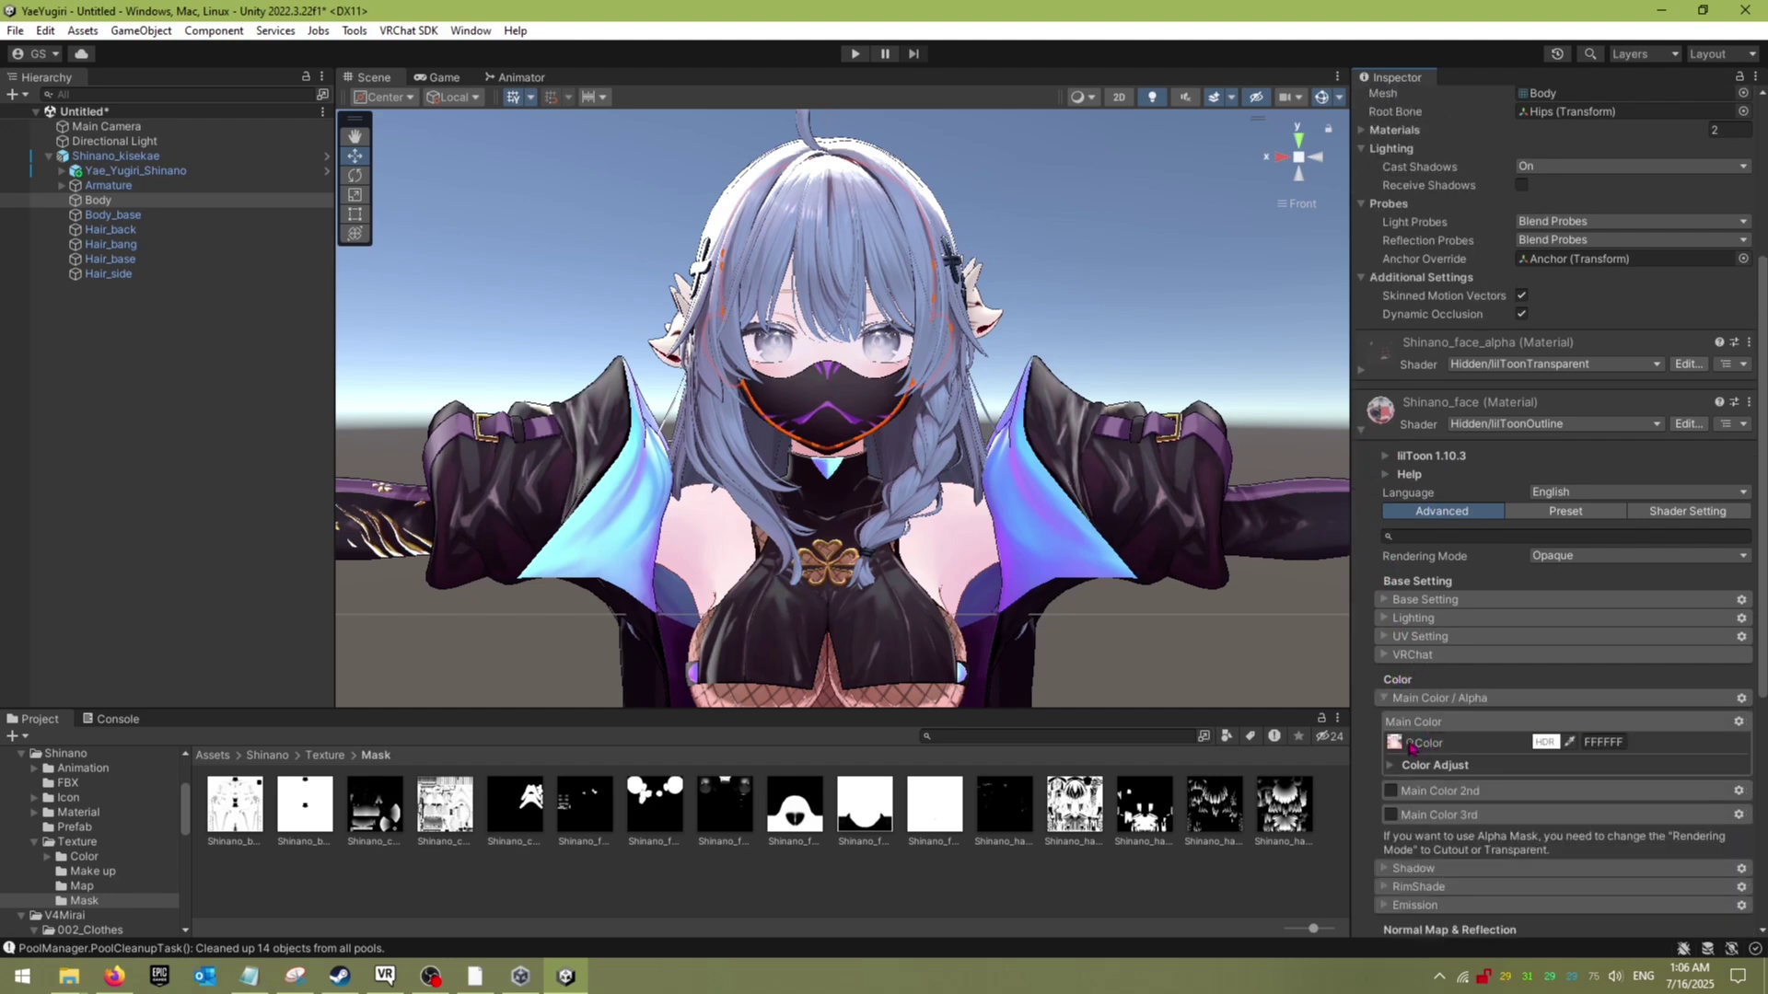
{"action": "left_click", "coordinate": [1405, 745]}
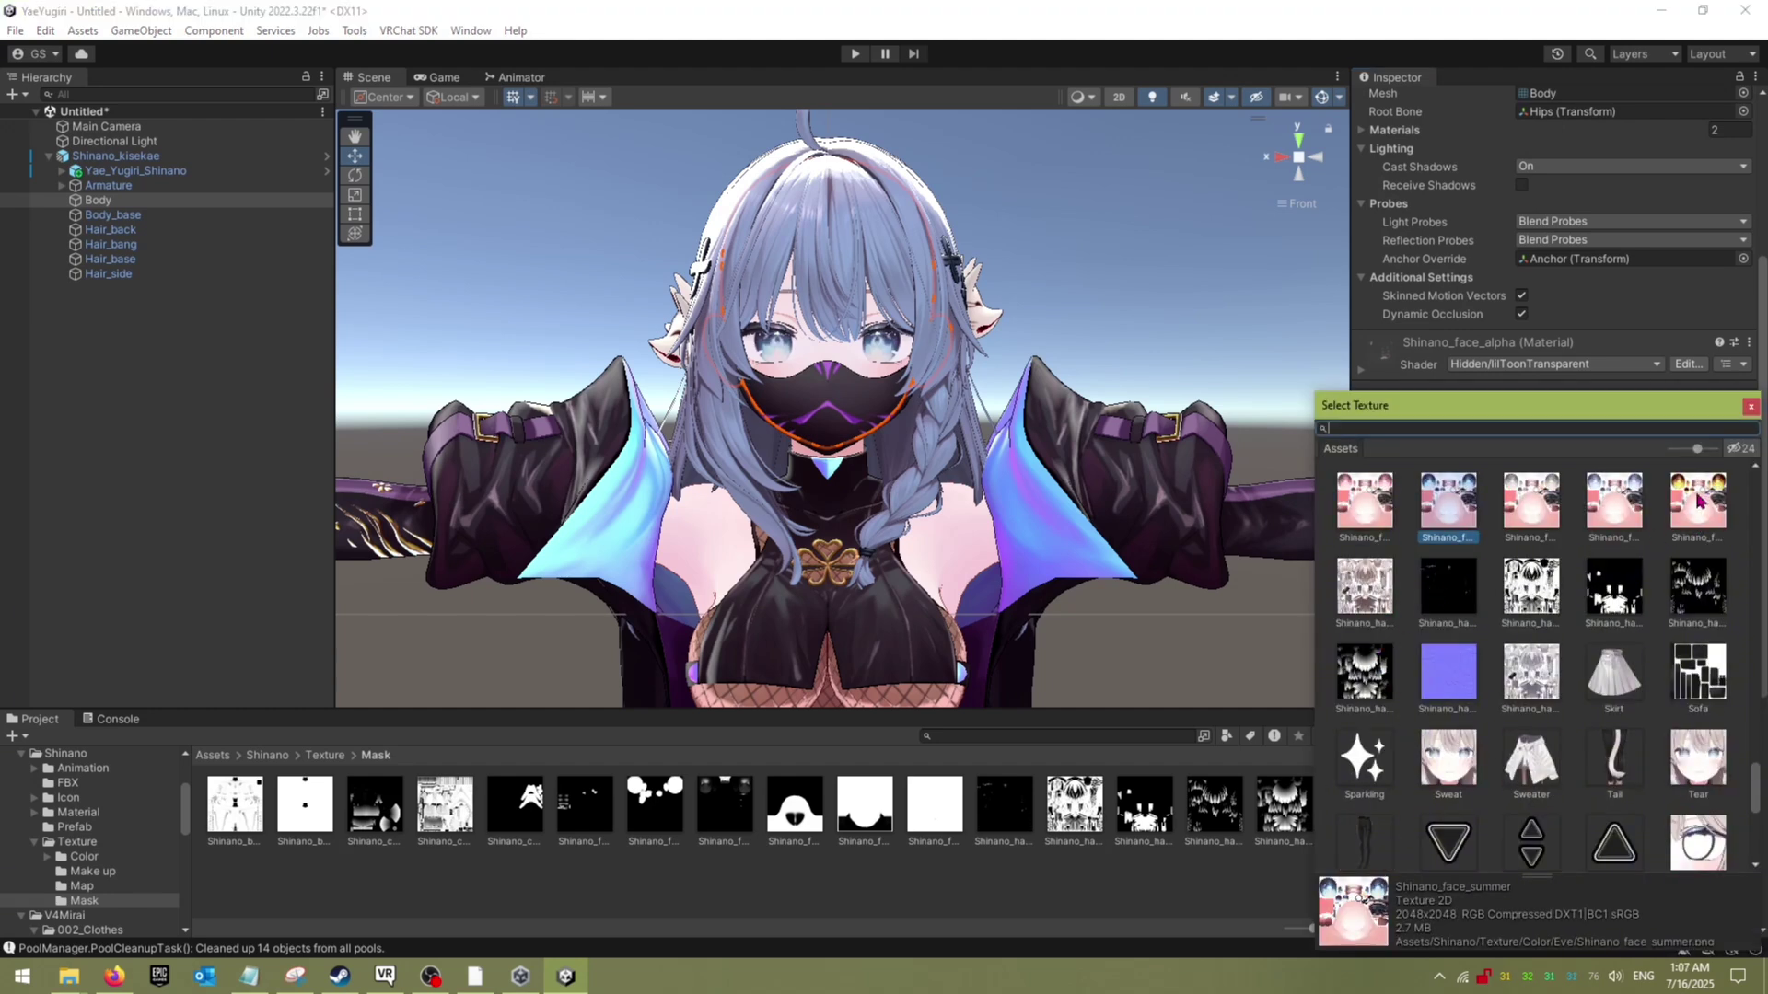
{"action": "left_click", "coordinate": [1694, 498]}
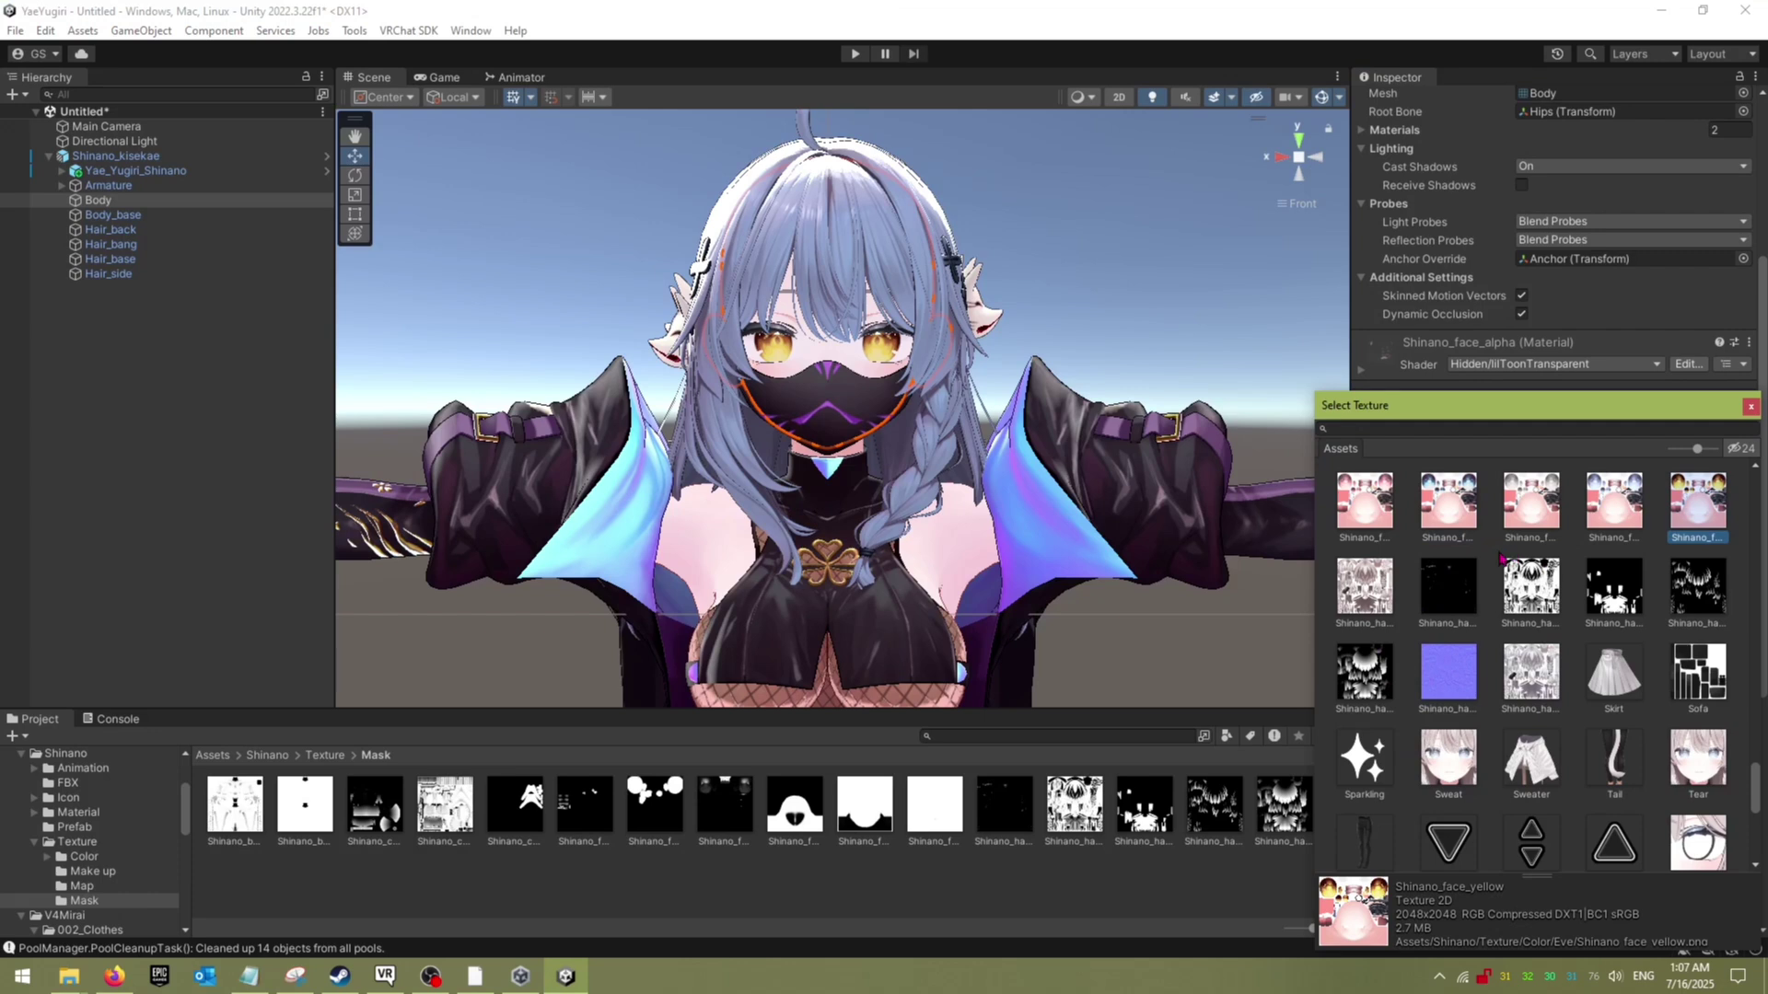
{"action": "double_click", "coordinate": [1701, 513]}
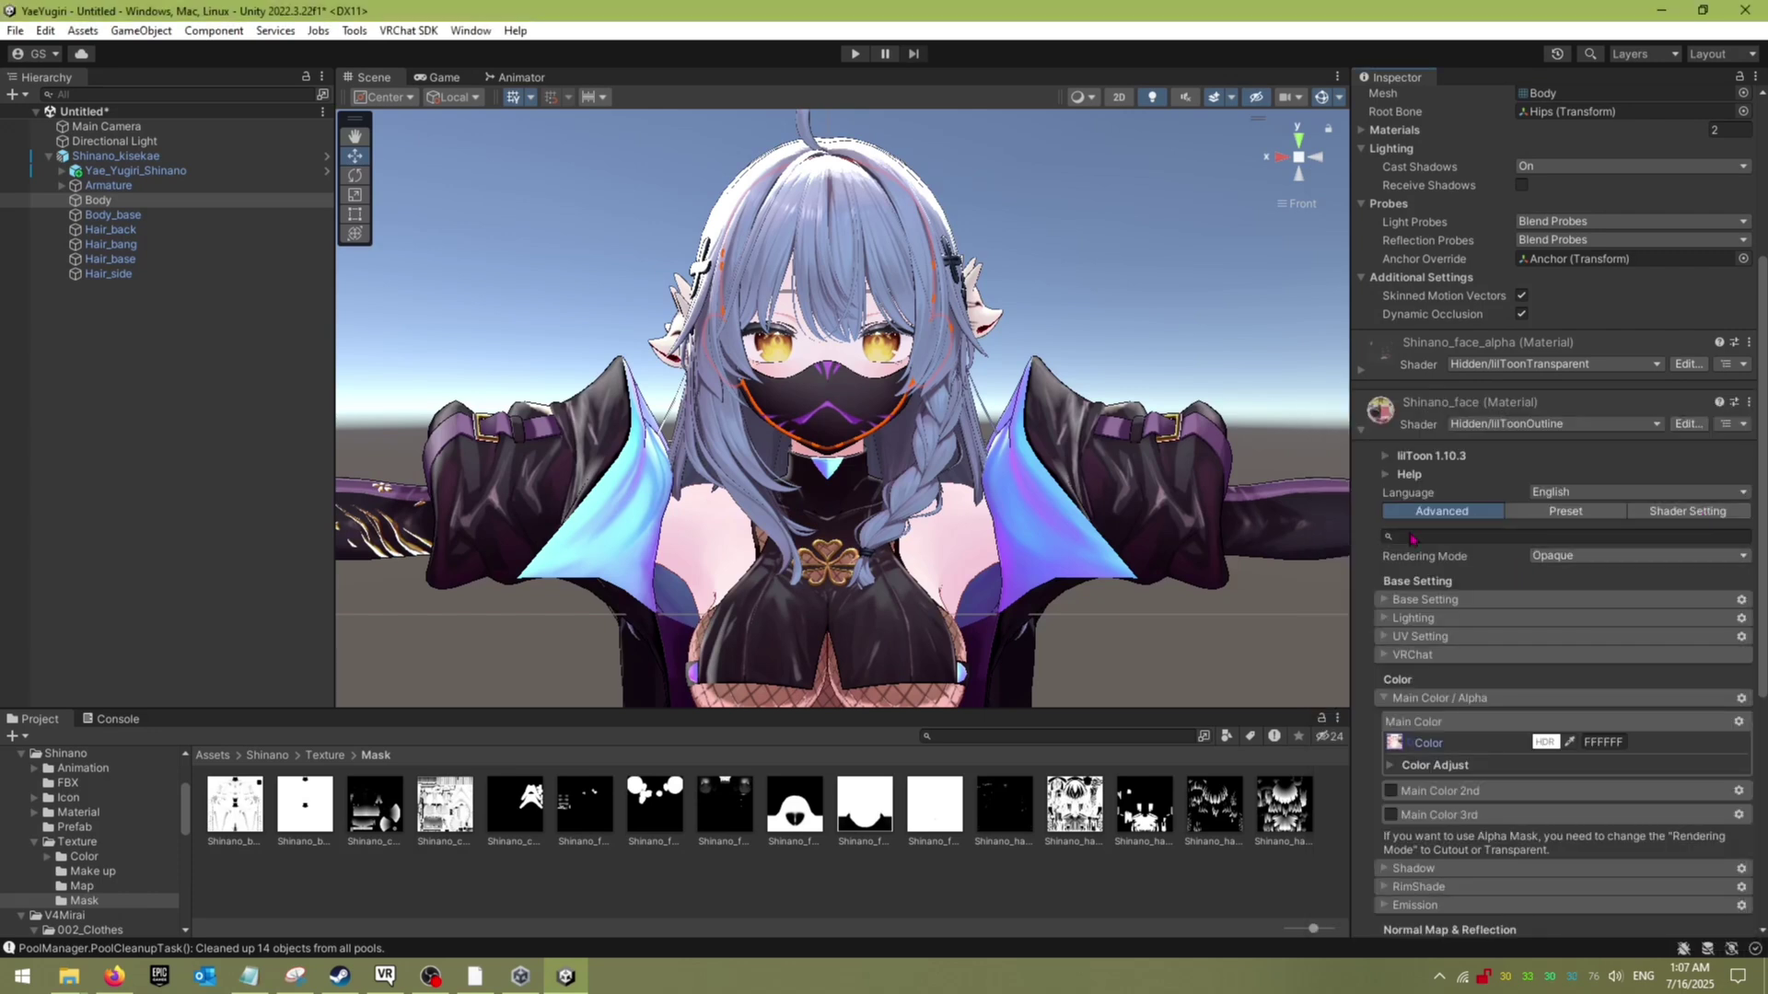
Step: Examine the whole dressed avatar with its new eye color from head to legs
{"action": "middle_click_drag", "start_coordinate": [845, 534], "coordinate": [836, 455]}
{"action": "scroll", "coordinate": [836, 455], "scroll_direction": "up", "scroll_amount": 2}
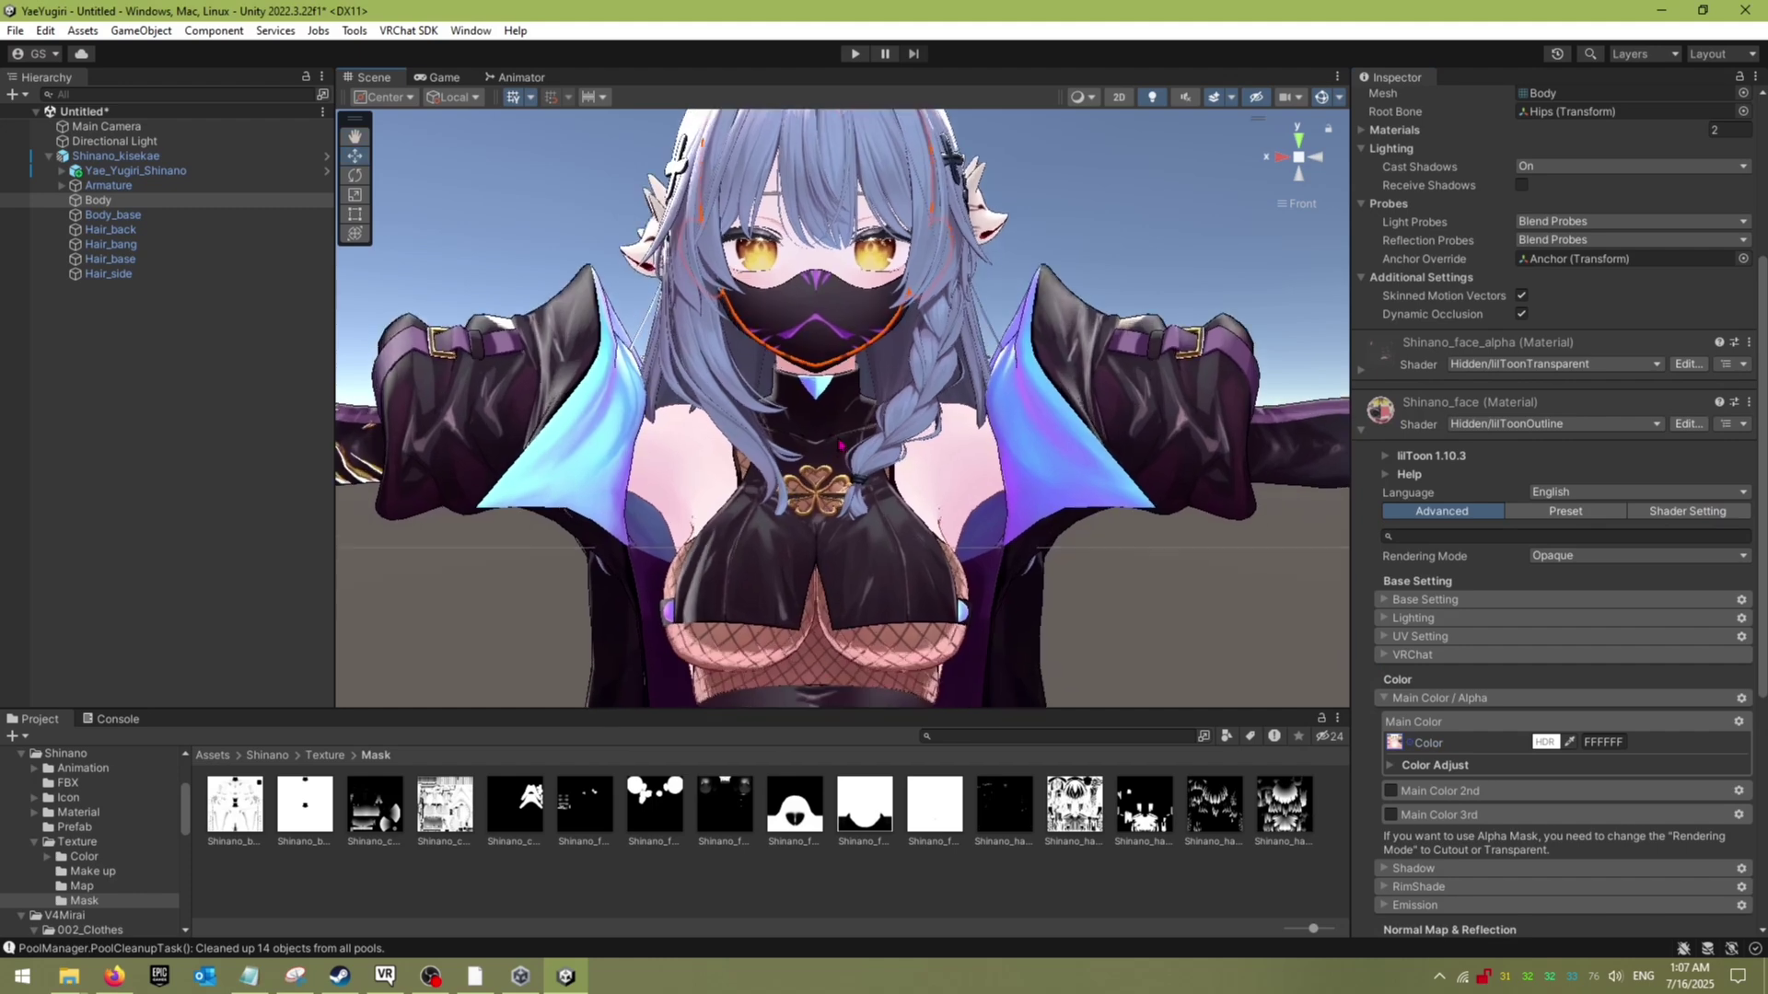
{"action": "scroll", "coordinate": [836, 455], "scroll_direction": "down", "scroll_amount": 3}
{"action": "scroll", "coordinate": [836, 455], "scroll_direction": "down", "scroll_amount": 4}
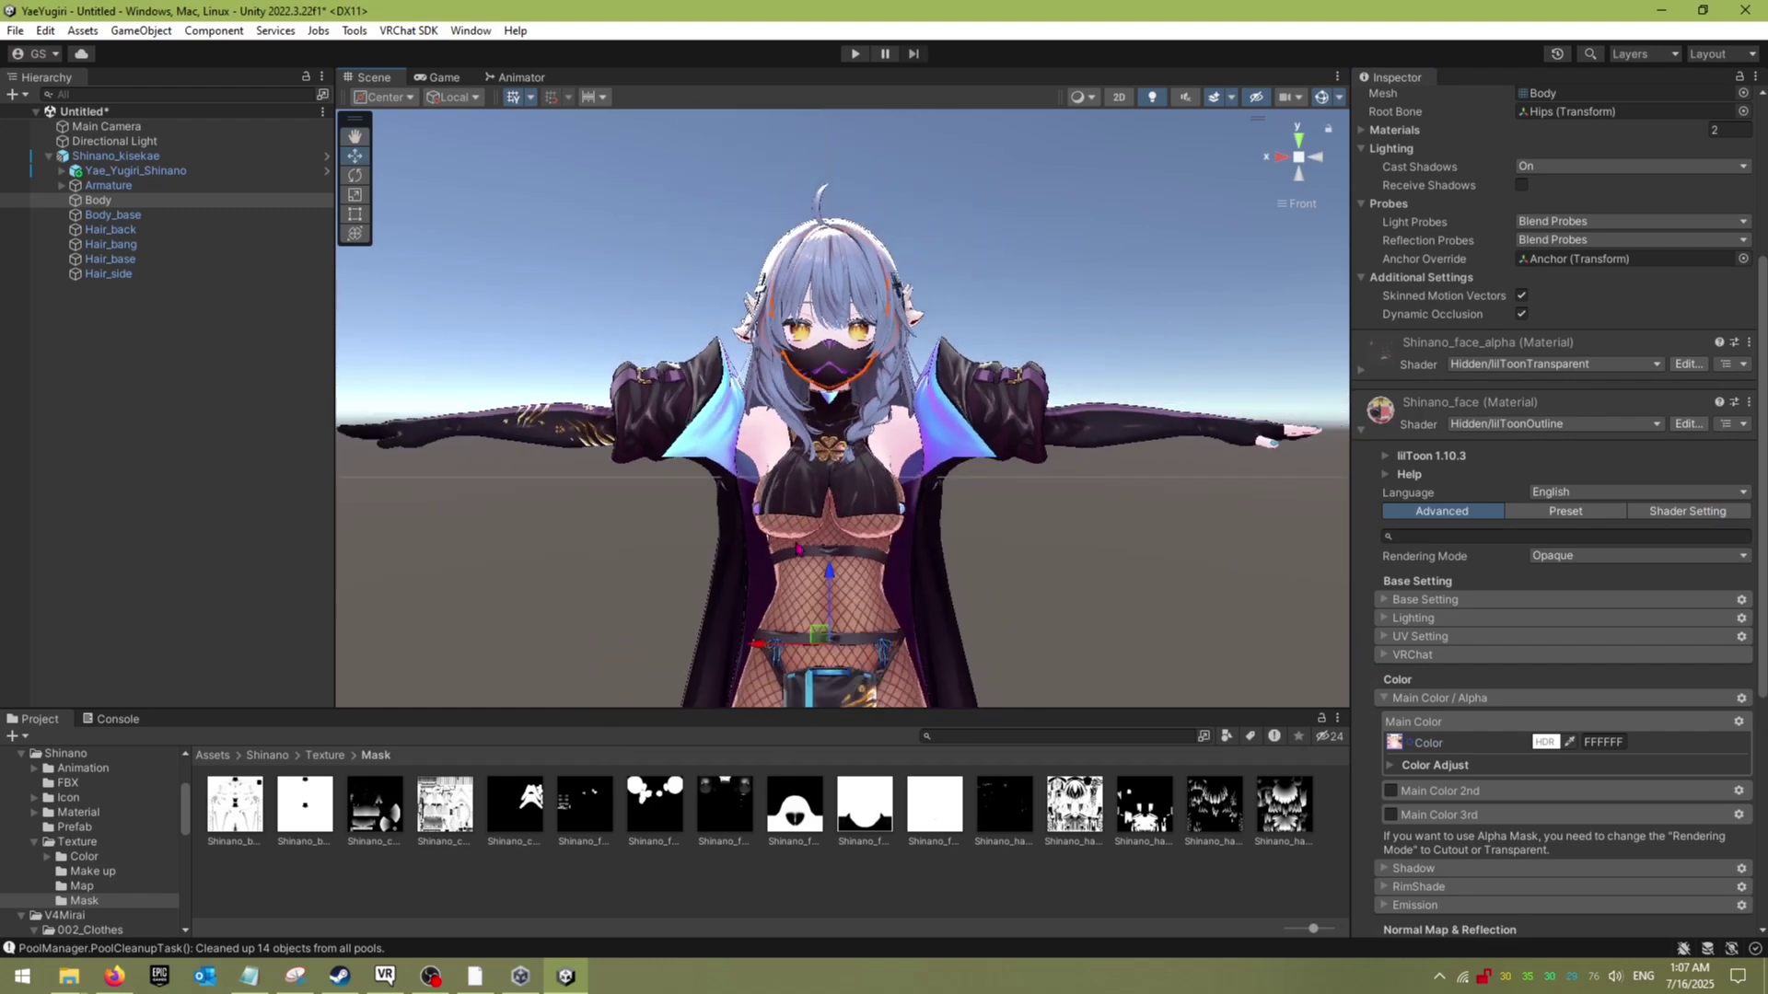
{"action": "middle_click_drag", "start_coordinate": [820, 590], "coordinate": [813, 269]}
{"action": "scroll", "coordinate": [813, 269], "scroll_direction": "down", "scroll_amount": 5}
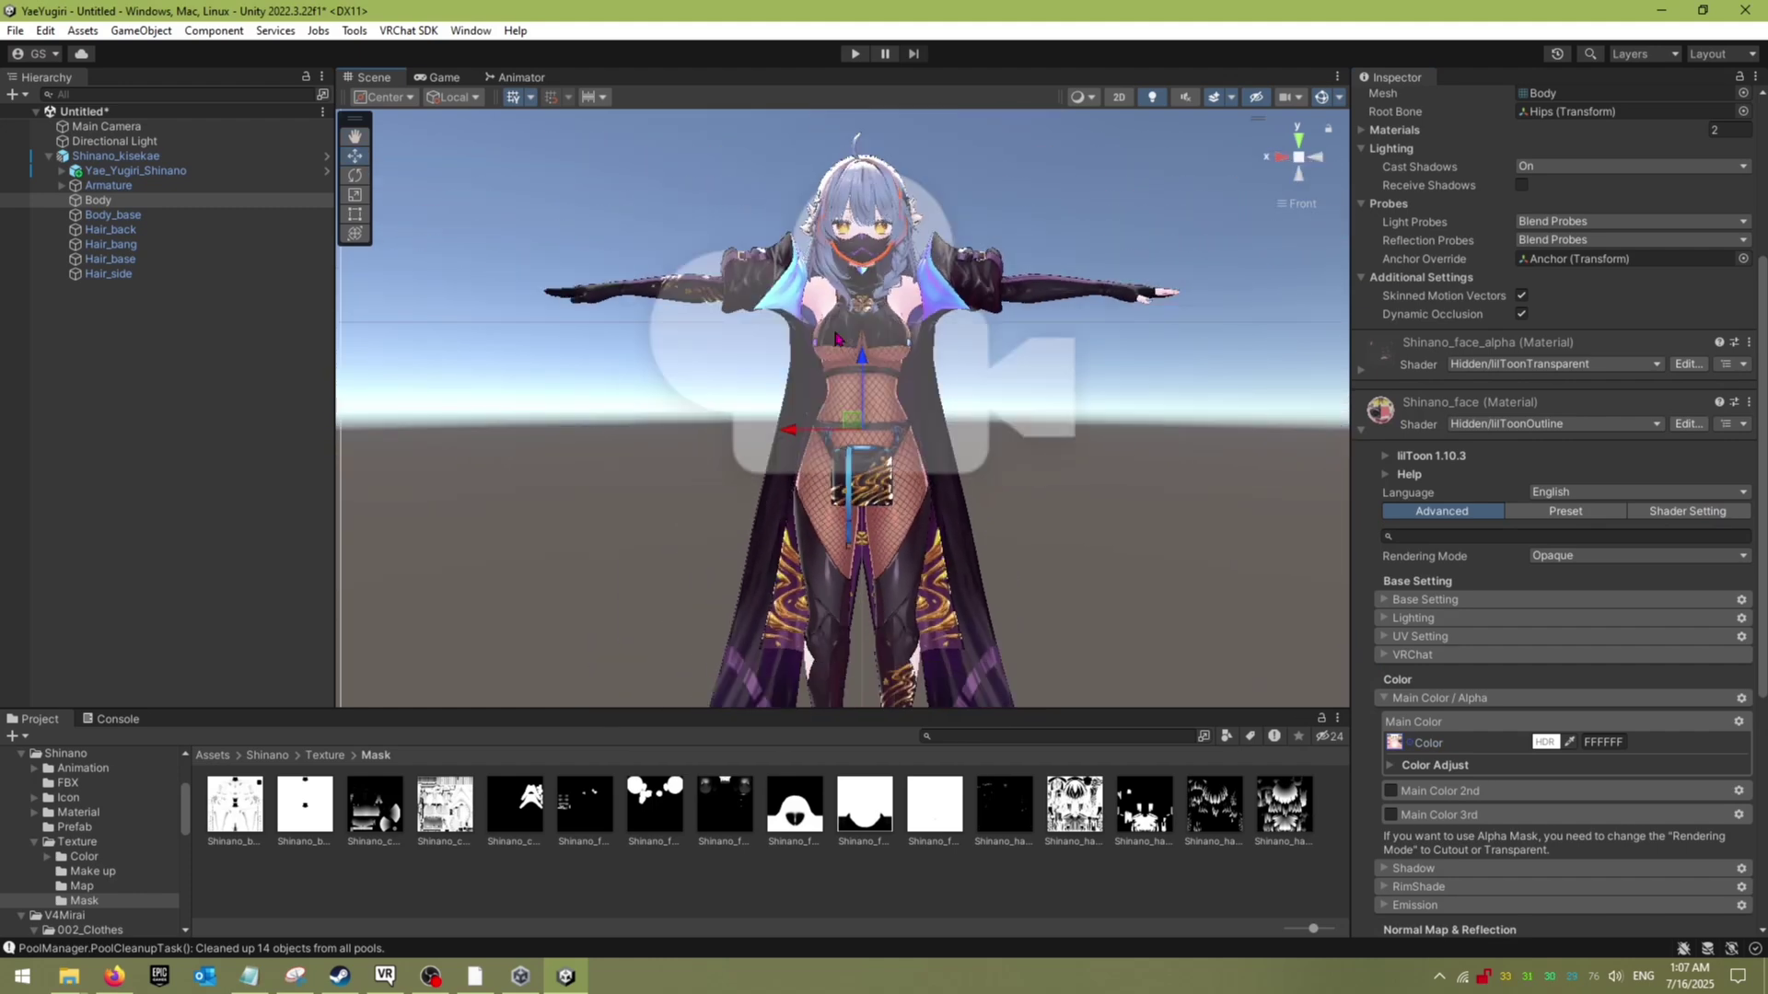
{"action": "scroll", "coordinate": [833, 317], "scroll_direction": "up", "scroll_amount": 5}
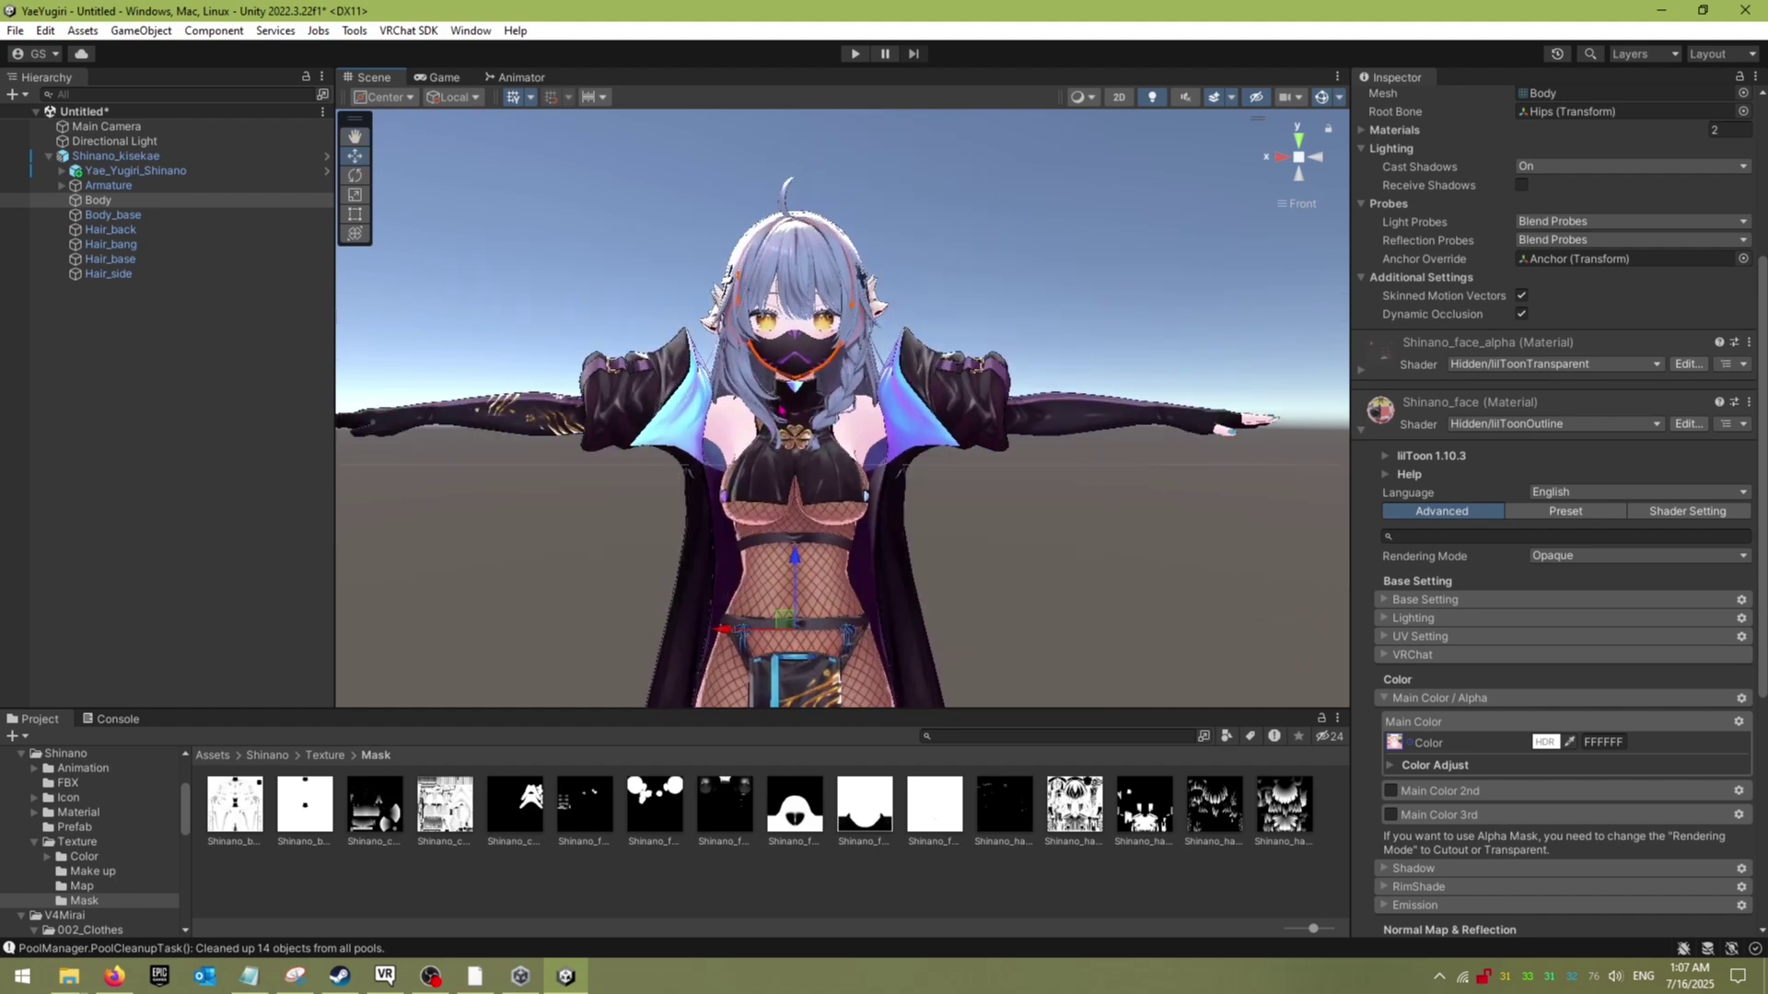
{"action": "middle_click_drag", "start_coordinate": [772, 351], "coordinate": [808, 440]}
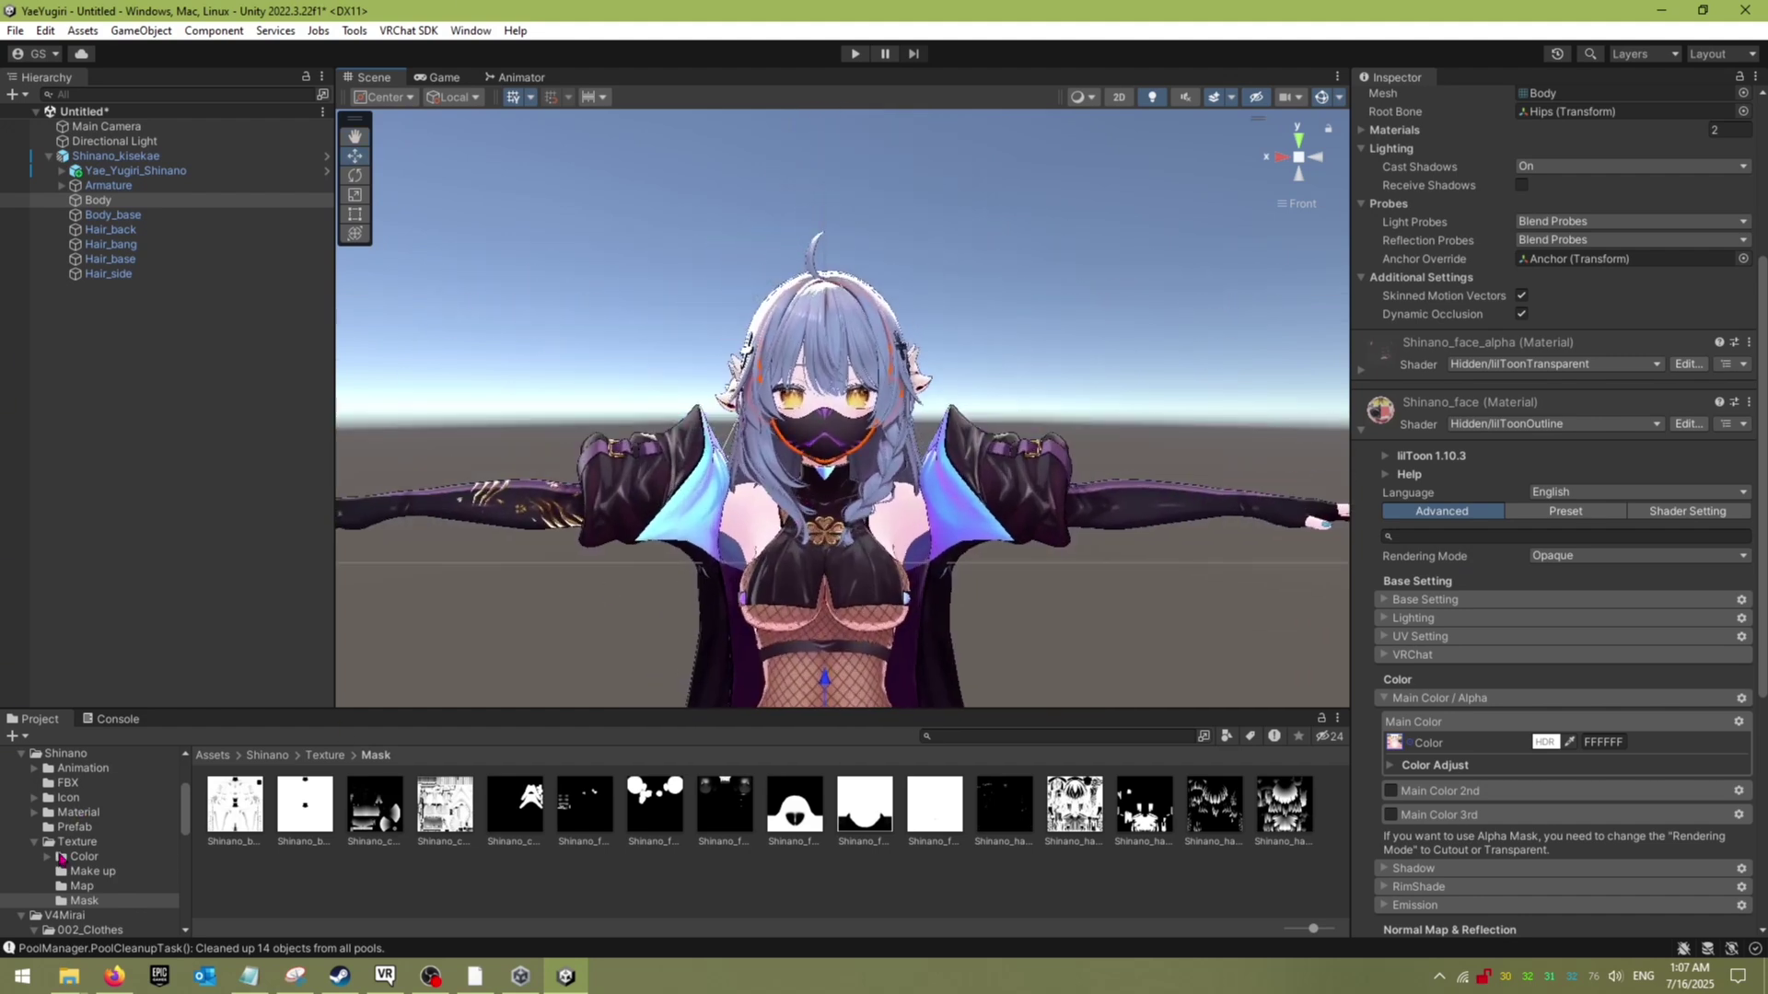
Step: Add the GogoLoco All (VRCFury) prefab from Assets/GoGo/GoLoco/Prefabs/VRCFury as a child of Shinano_kisekae
{"action": "scroll", "coordinate": [86, 828], "scroll_direction": "up", "scroll_amount": 5}
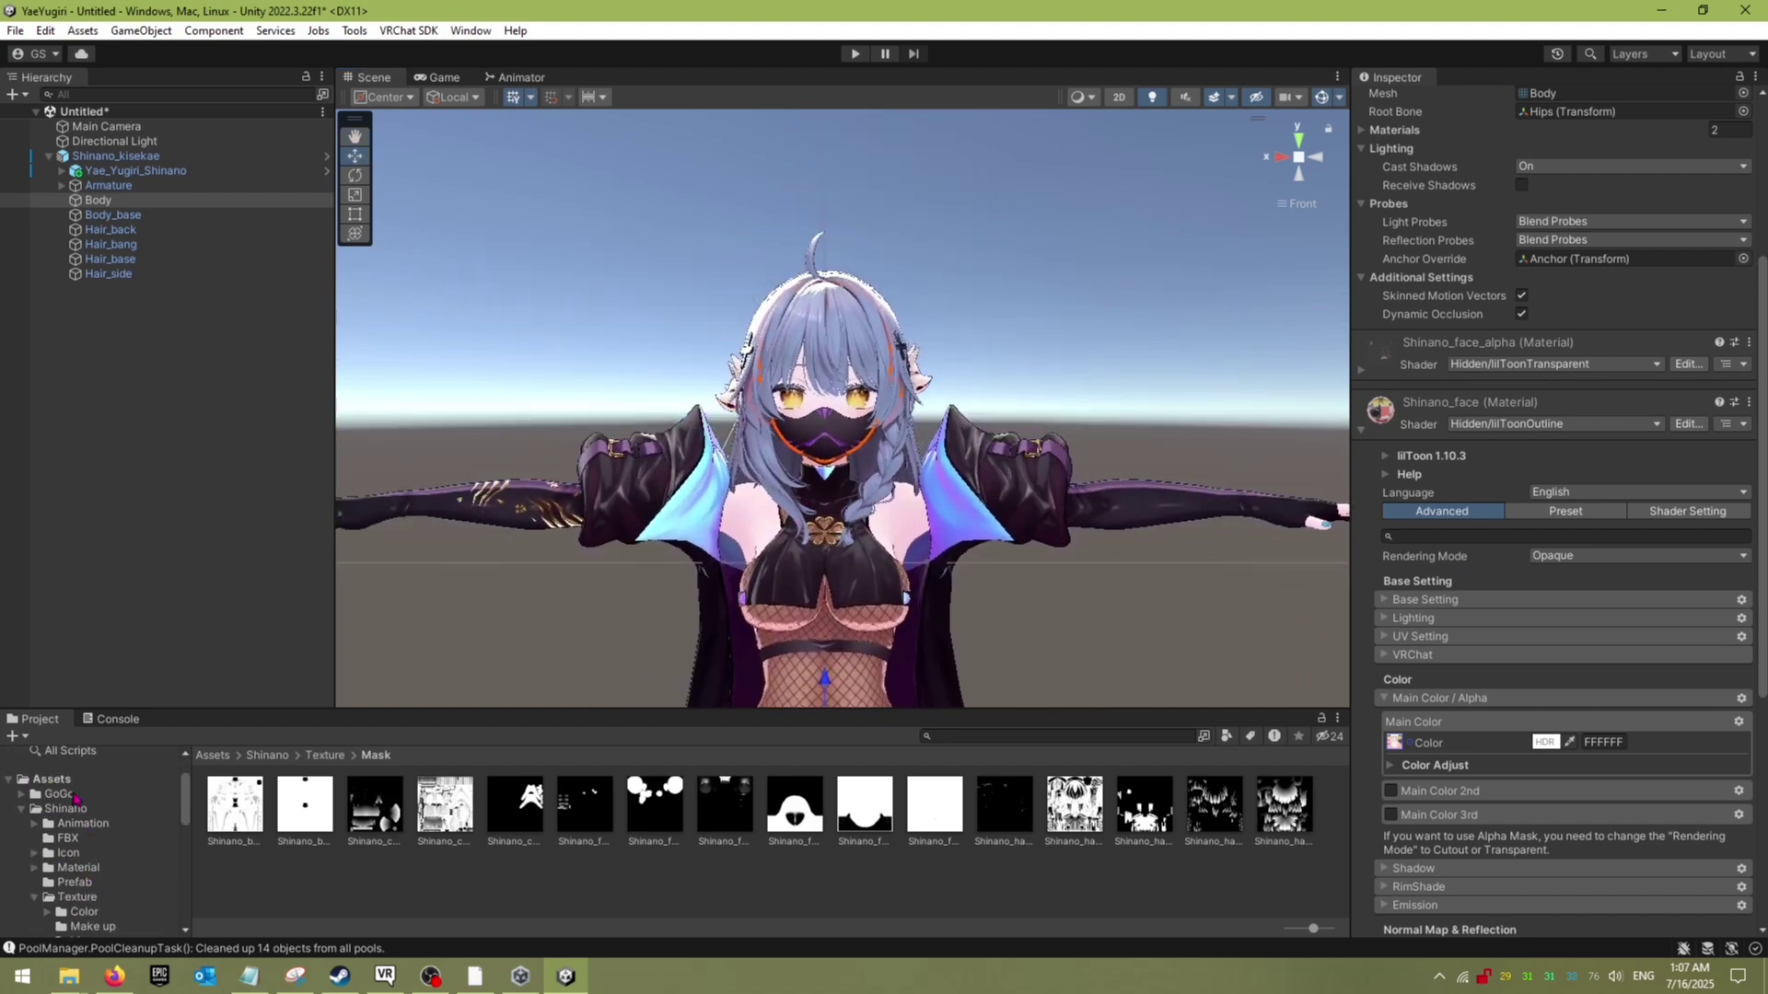
{"action": "left_click", "coordinate": [59, 794]}
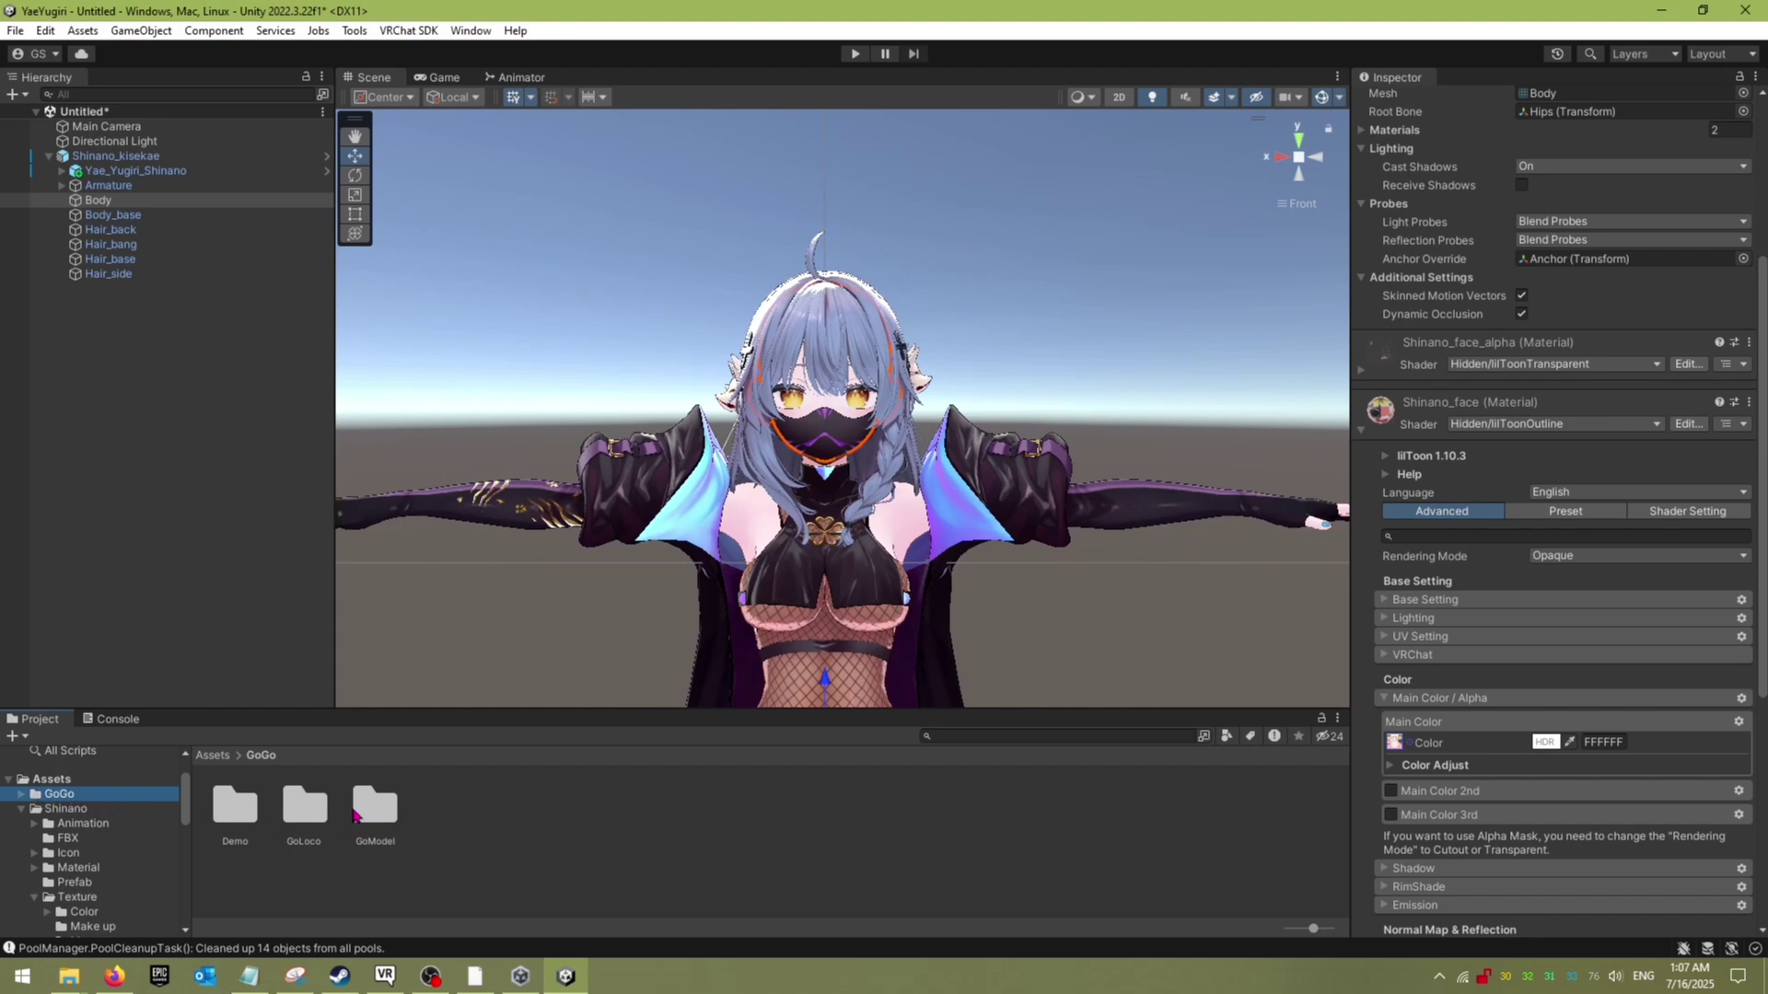
{"action": "left_click", "coordinate": [318, 810]}
{"action": "double_click", "coordinate": [308, 807]}
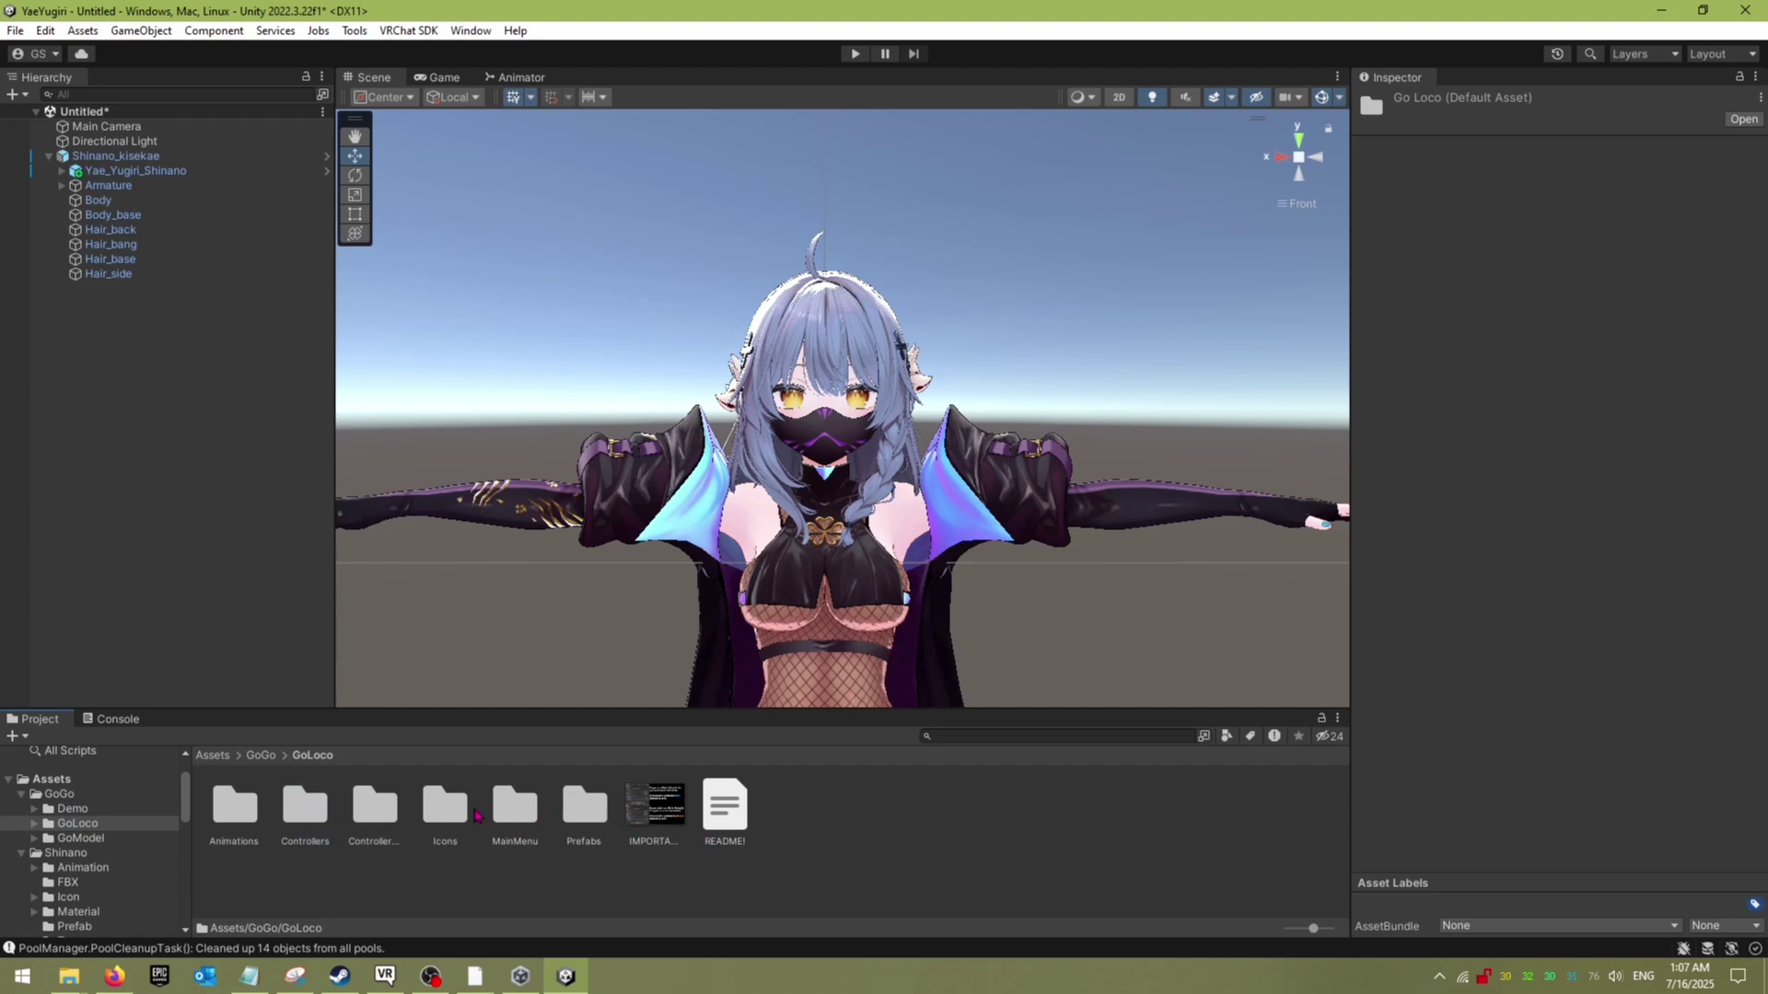
{"action": "double_click", "coordinate": [584, 805]}
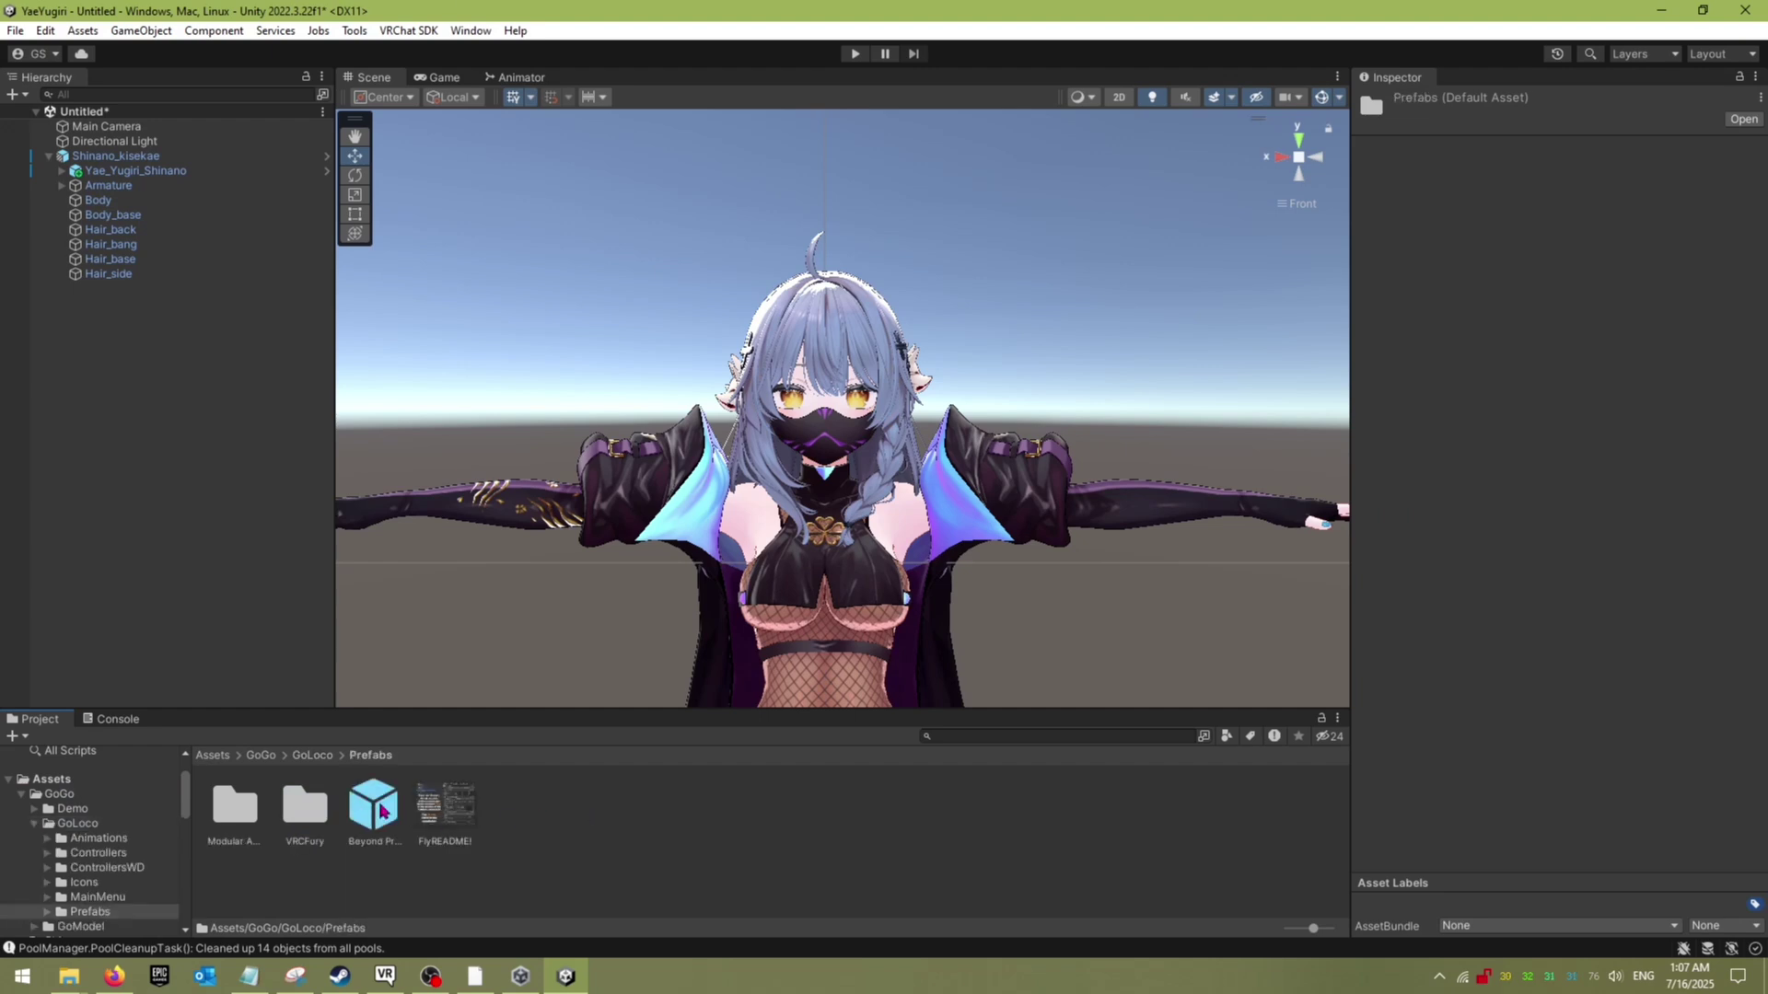
{"action": "double_click", "coordinate": [306, 807]}
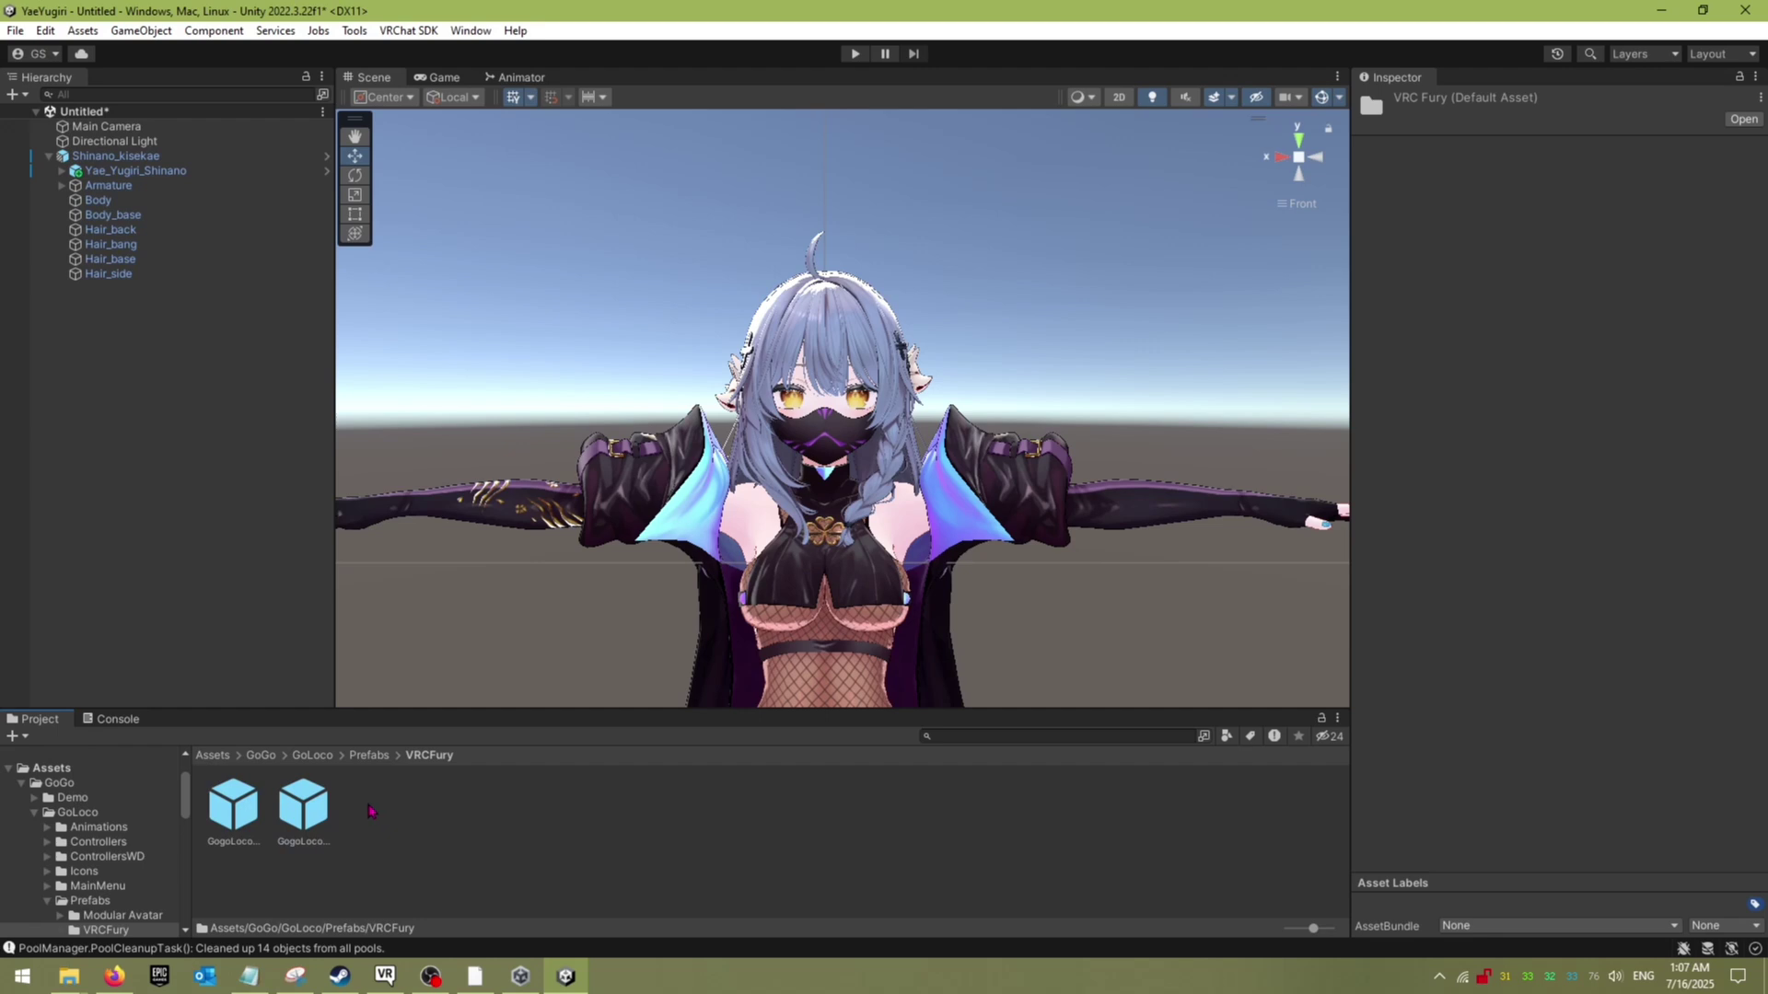
{"action": "left_click", "coordinate": [254, 807]}
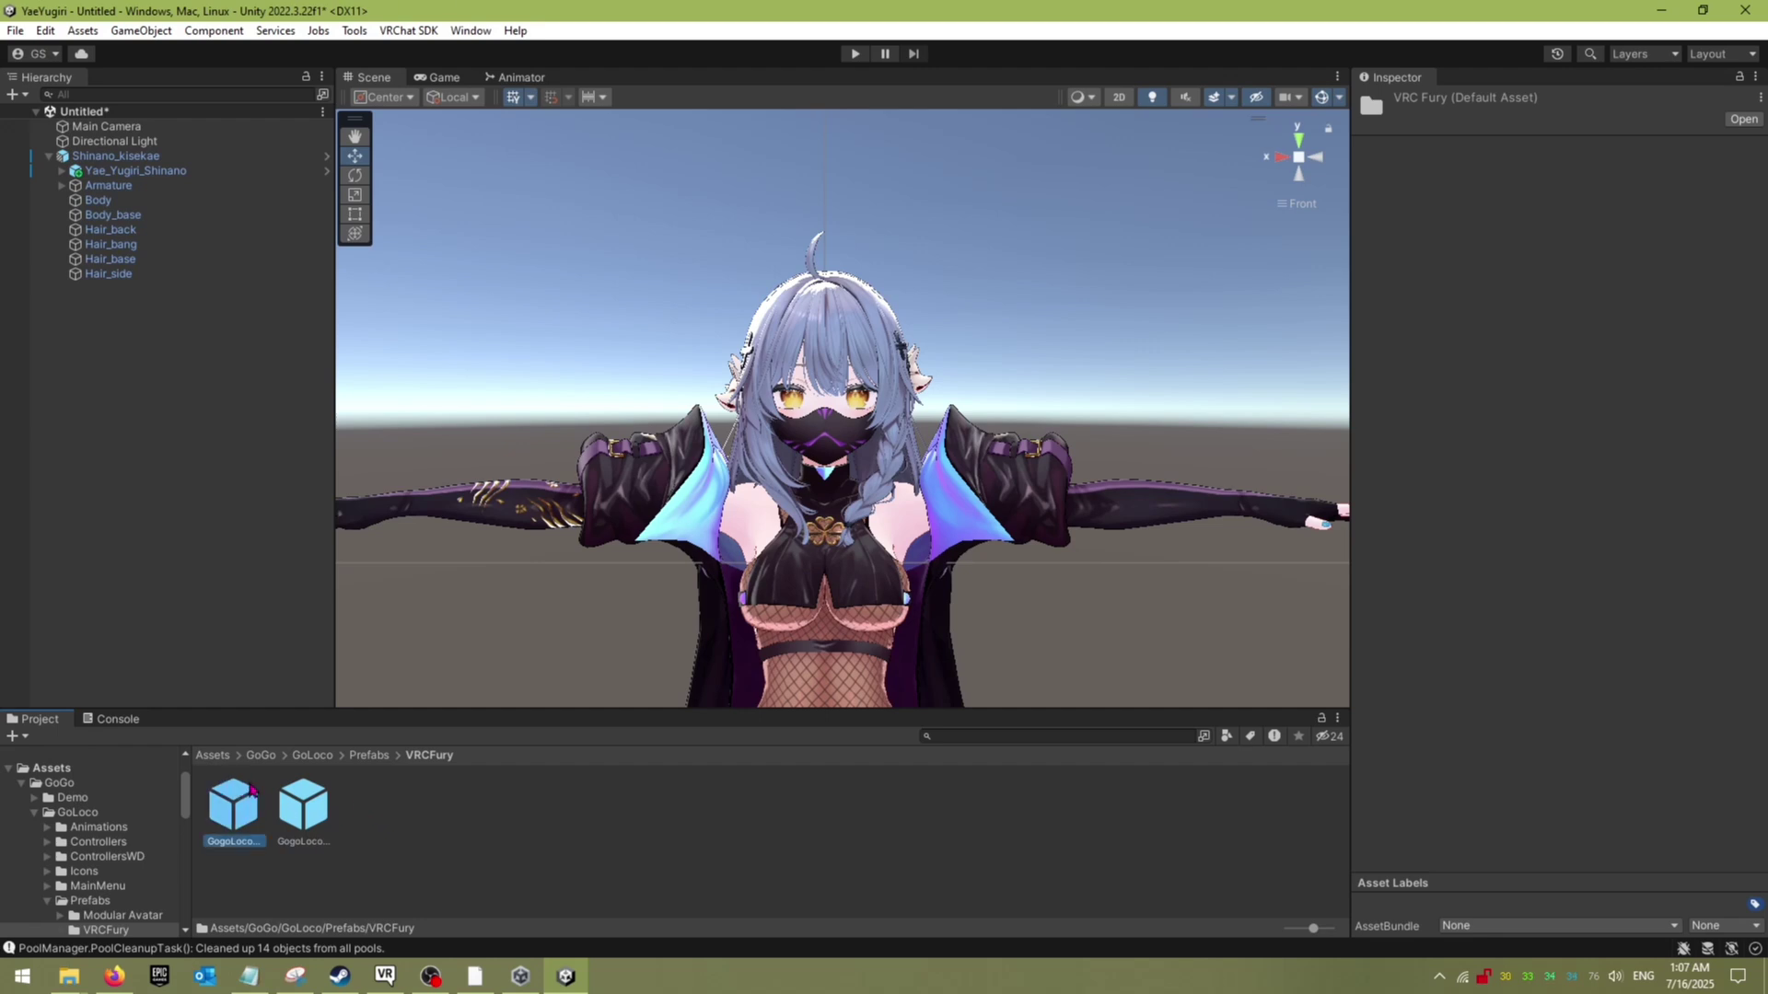
{"action": "left_click_drag", "start_coordinate": [238, 789], "coordinate": [103, 166]}
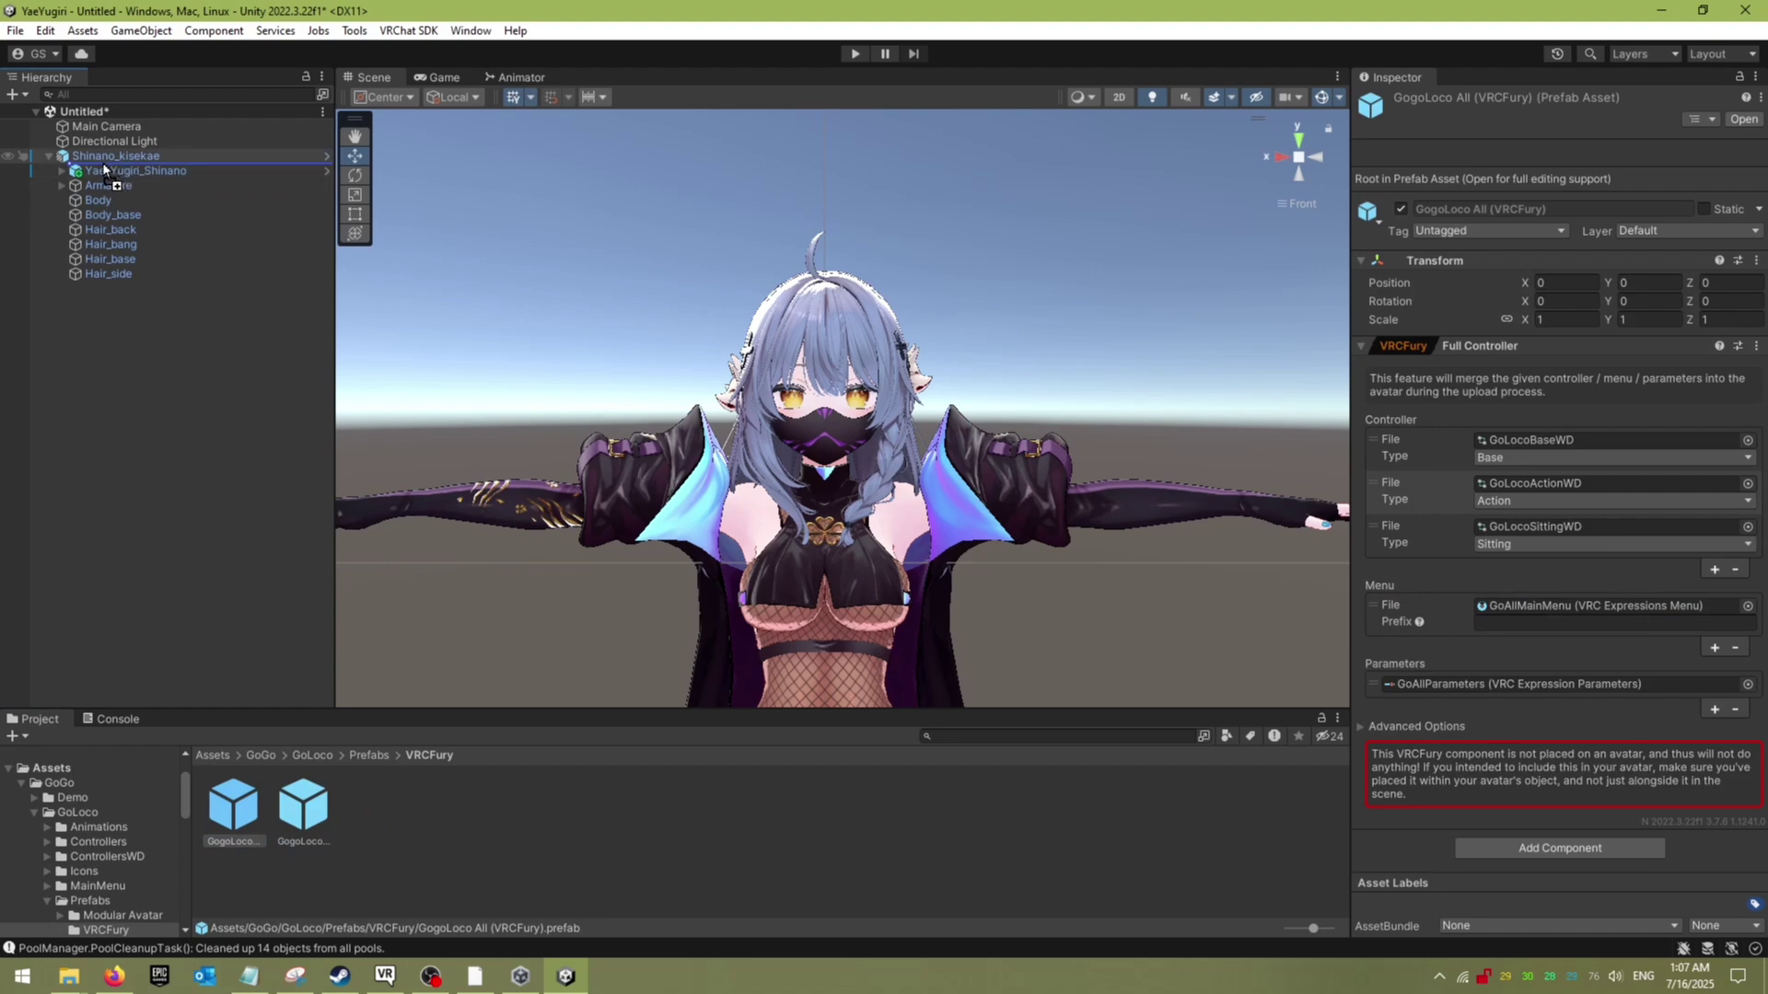
{"action": "left_click_drag", "start_coordinate": [104, 168], "coordinate": [104, 171]}
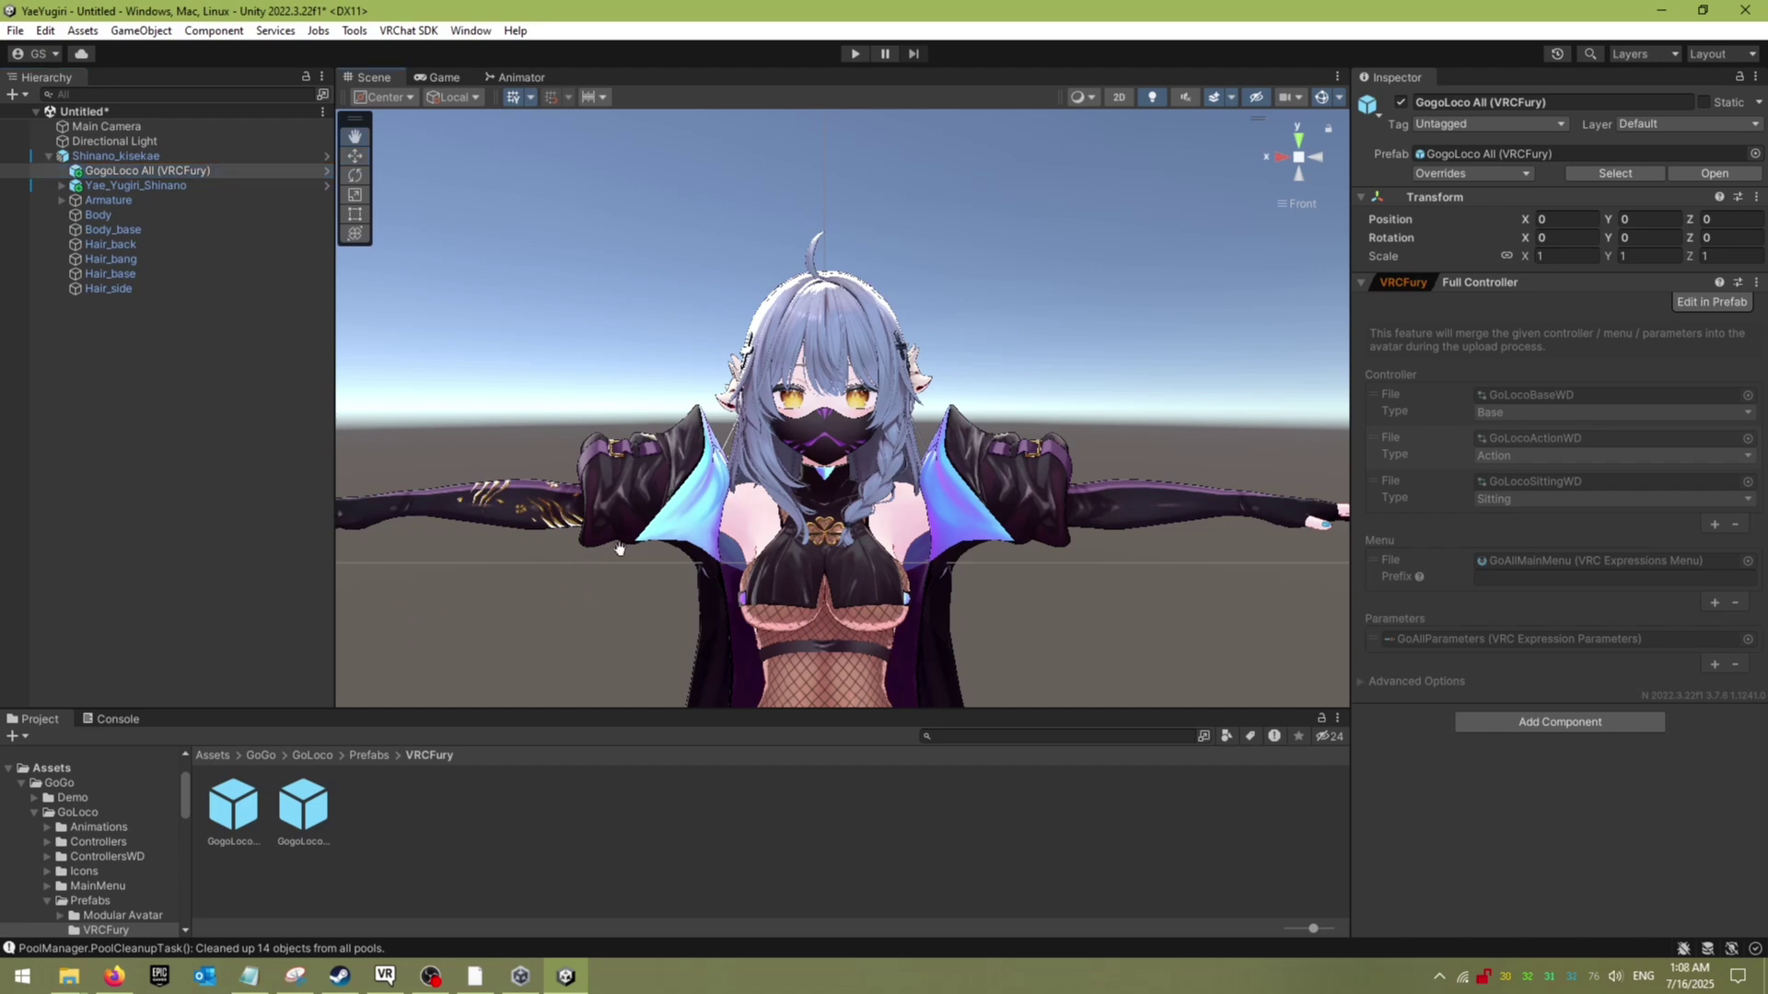
Step: Open the VRChat SDK control panel and enter the avatar name "Yae" and the description "yae yugi" in its builder
{"action": "scroll", "coordinate": [662, 541], "scroll_direction": "up", "scroll_amount": 3}
{"action": "middle_click_drag", "start_coordinate": [930, 557], "coordinate": [880, 460]}
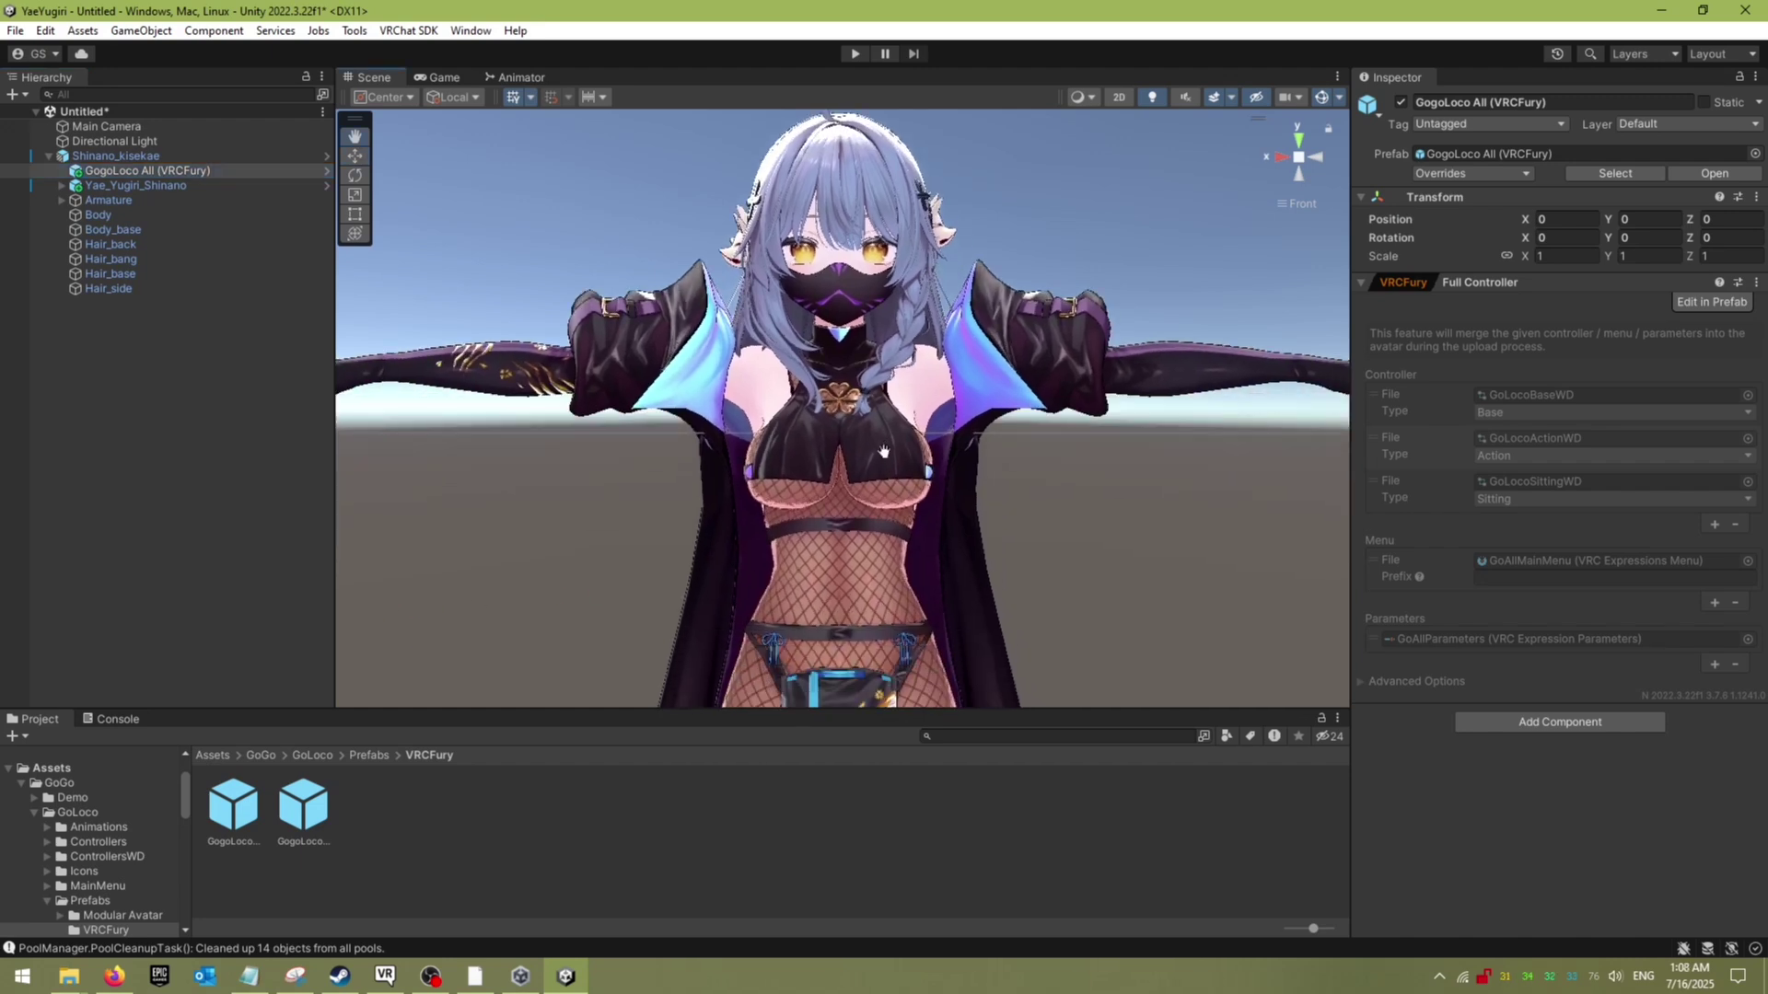
{"action": "scroll", "coordinate": [874, 463], "scroll_direction": "down", "scroll_amount": 3}
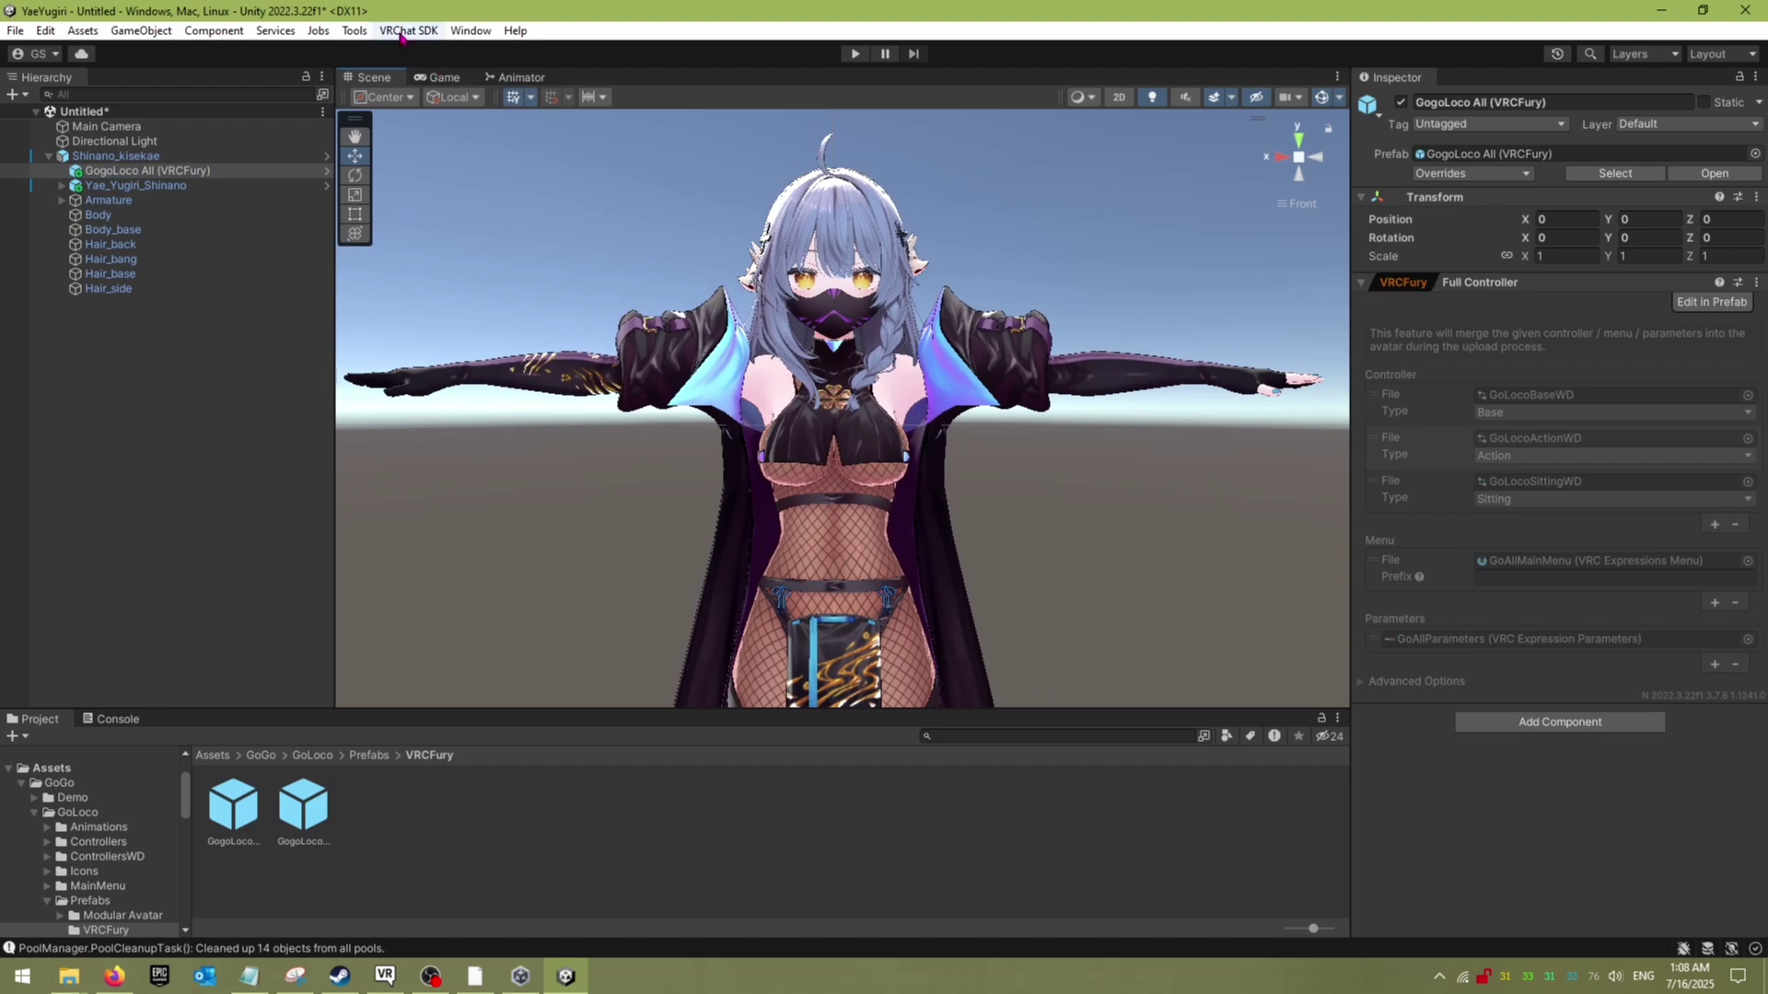
{"action": "left_click", "coordinate": [401, 32]}
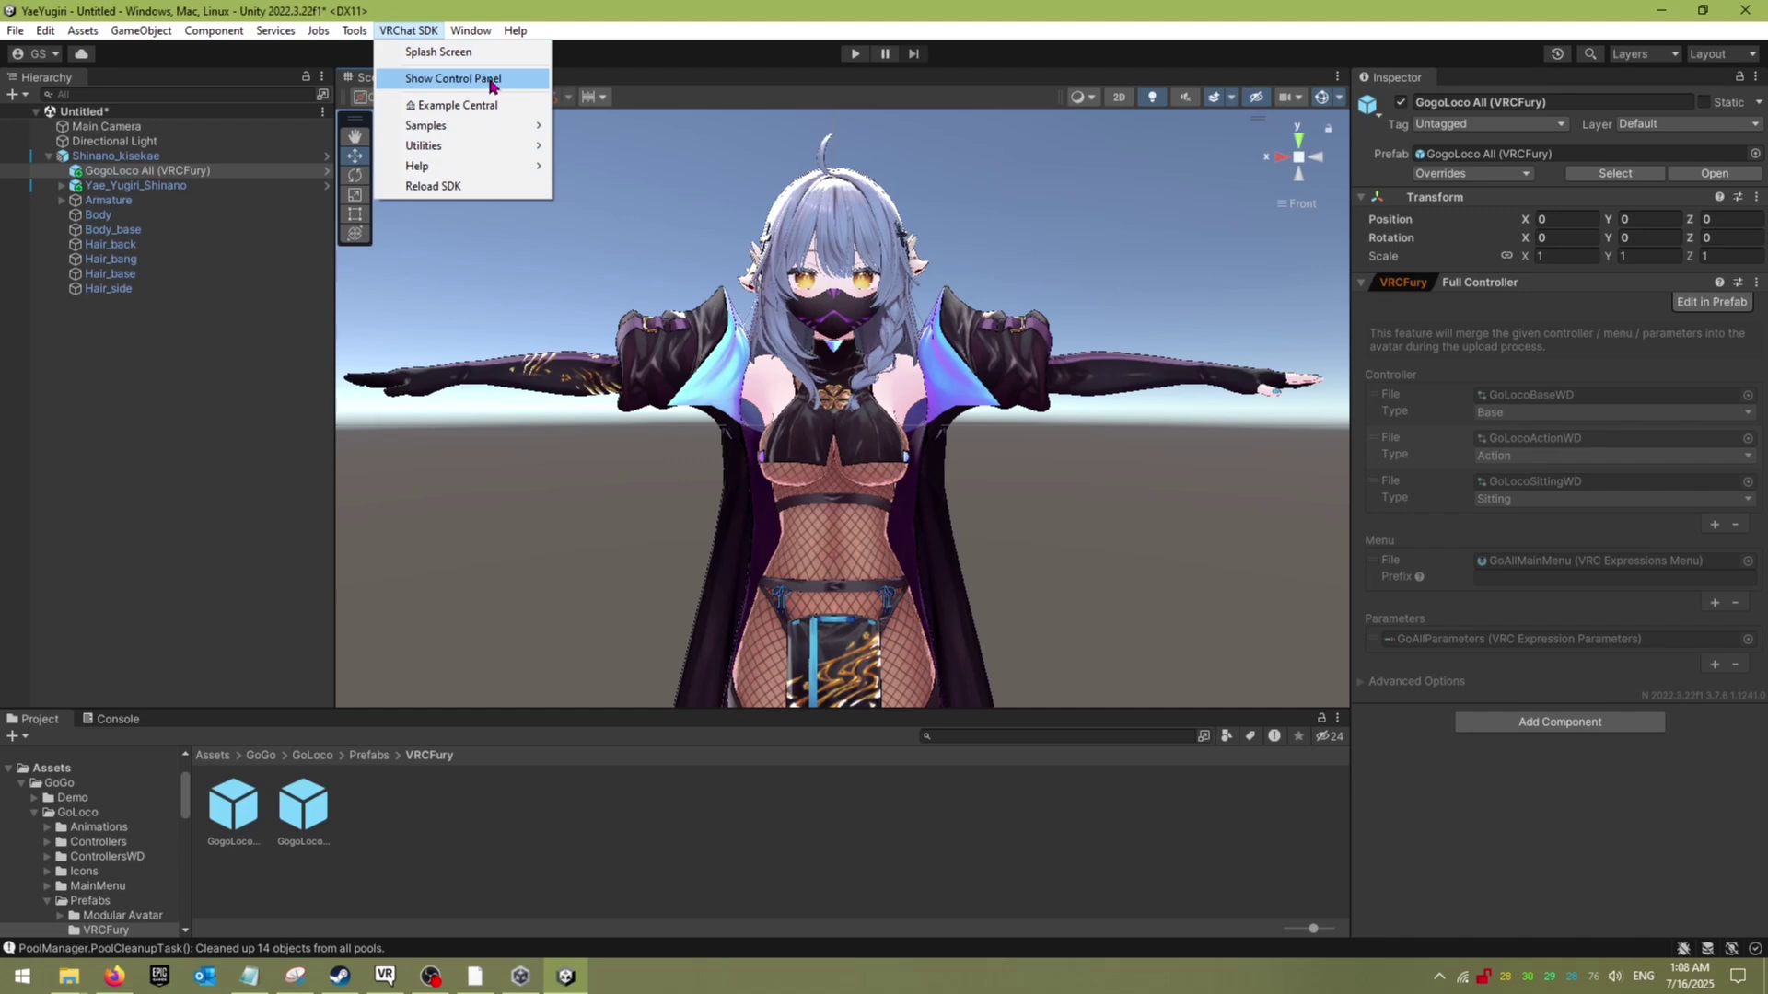
{"action": "left_click", "coordinate": [492, 81]}
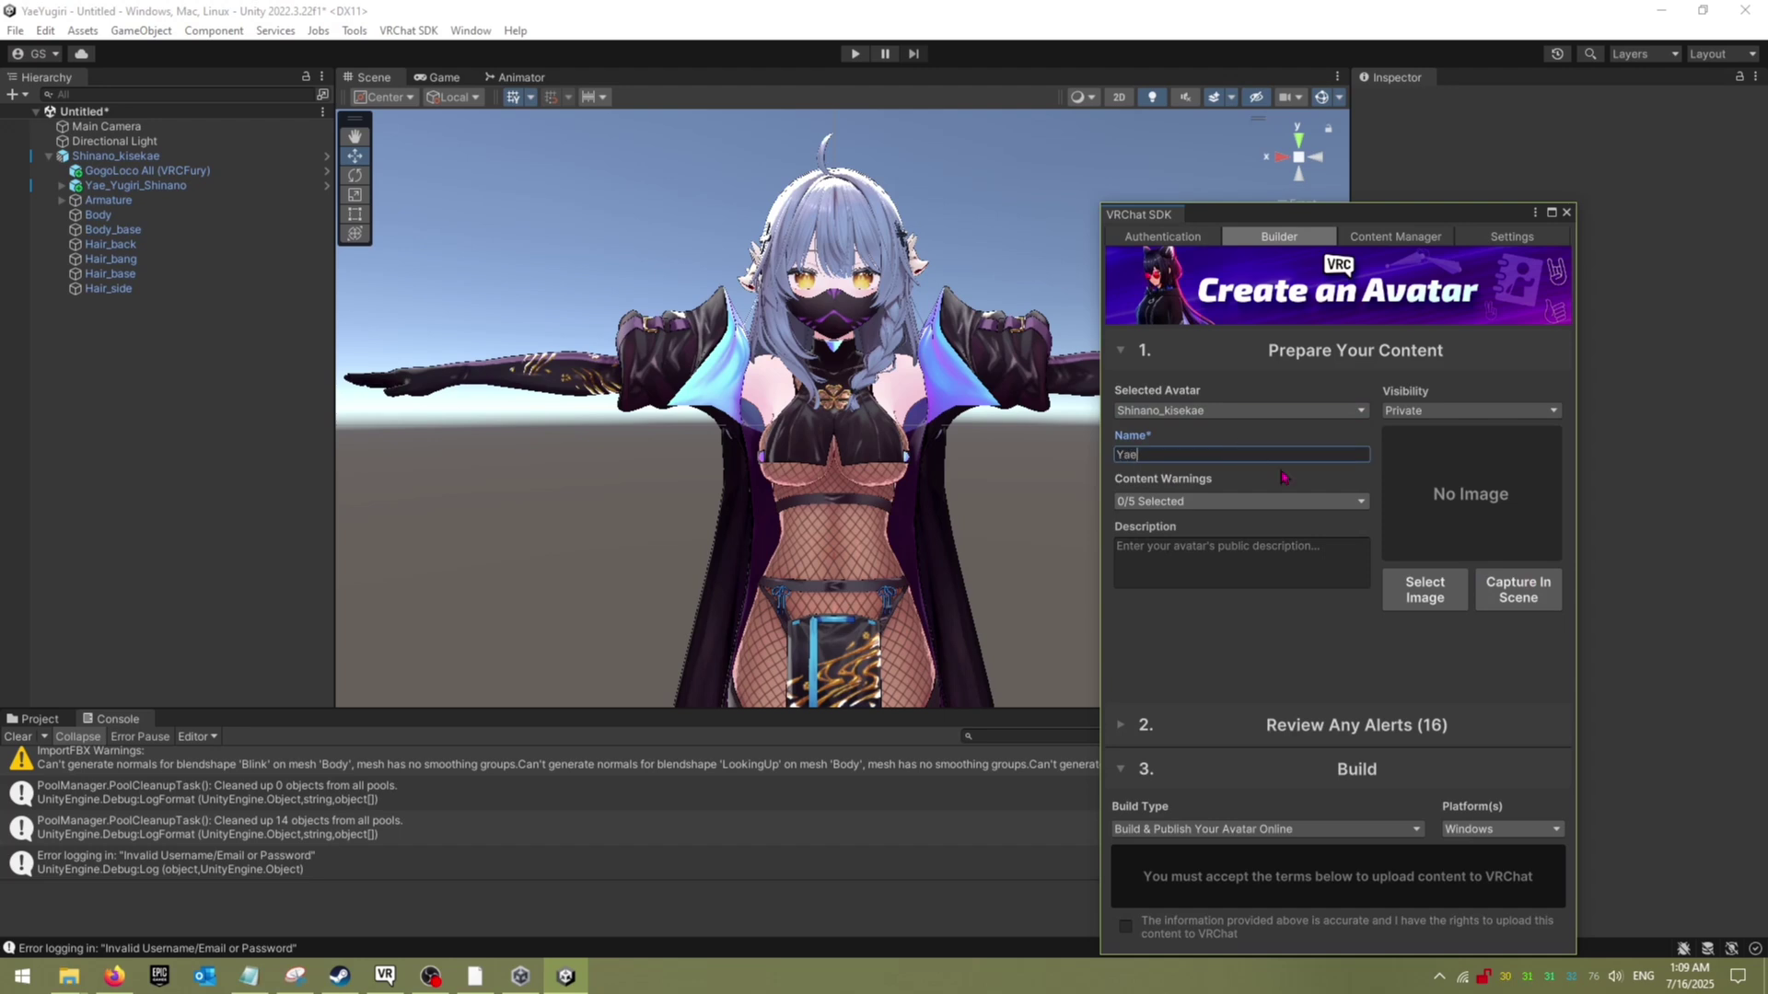
{"action": "left_click", "coordinate": [1243, 551]}
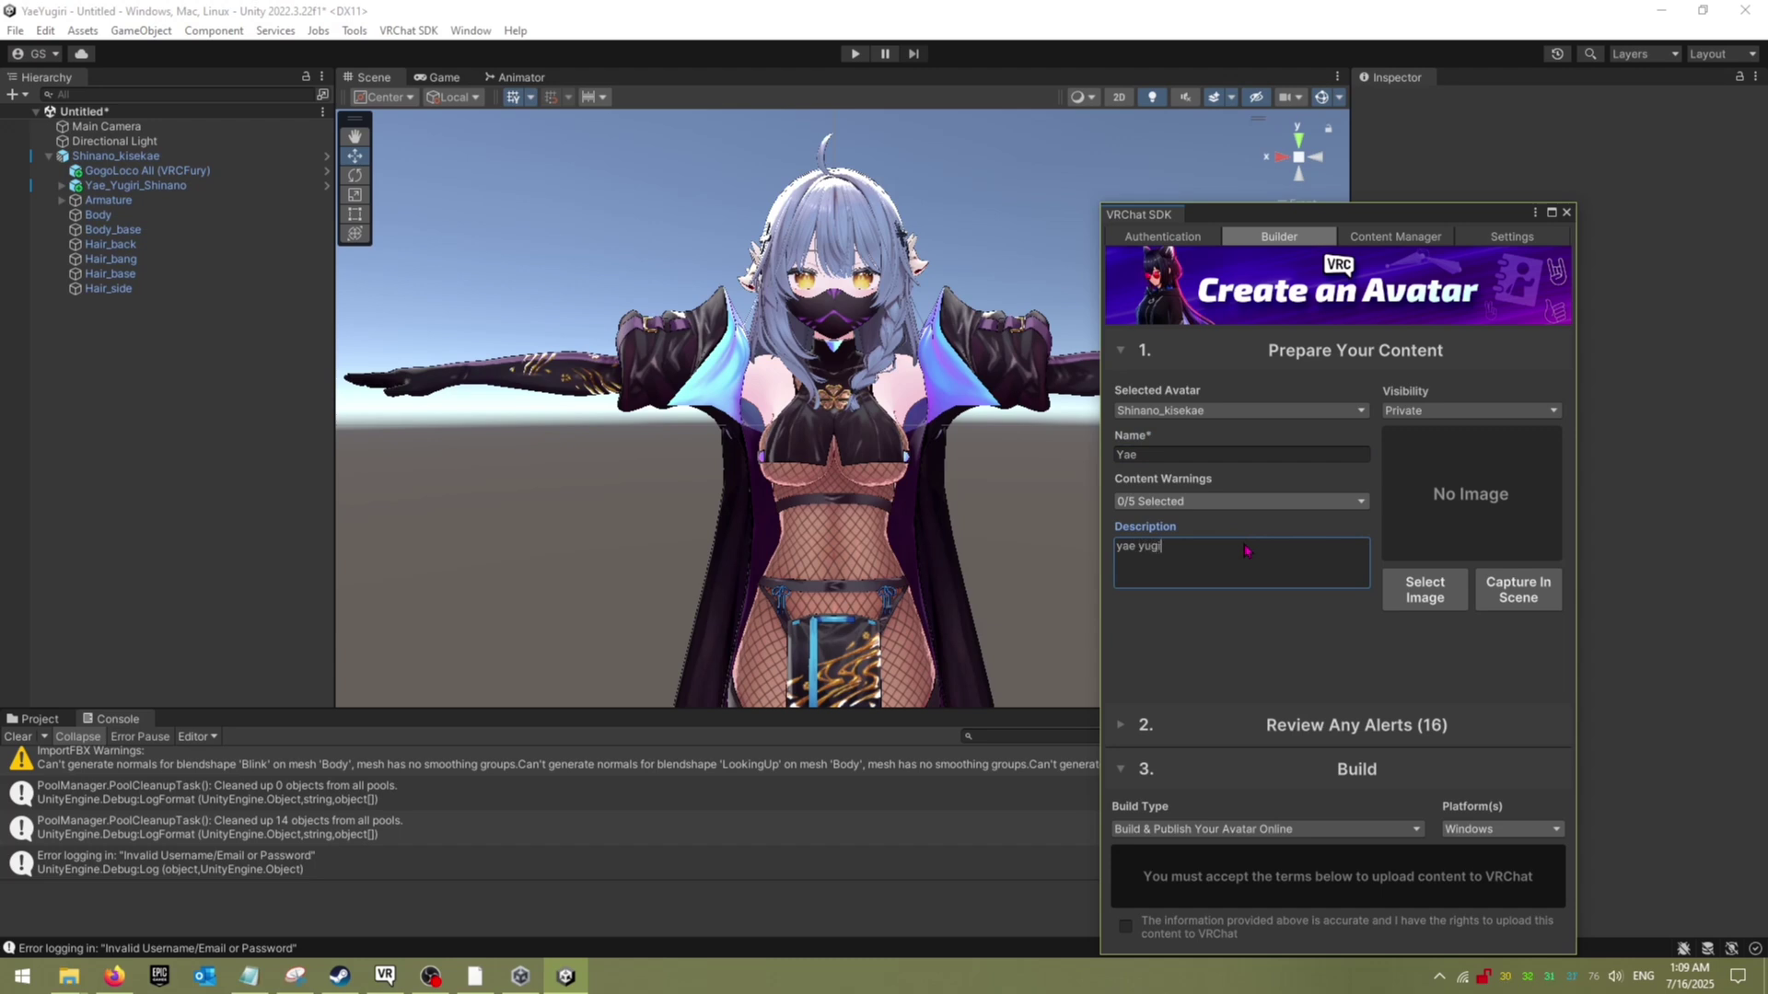
Step: Capture the avatar's thumbnail in the scene, framed on the head and upper body, with the background filled in black
{"action": "left_click", "coordinate": [1517, 590]}
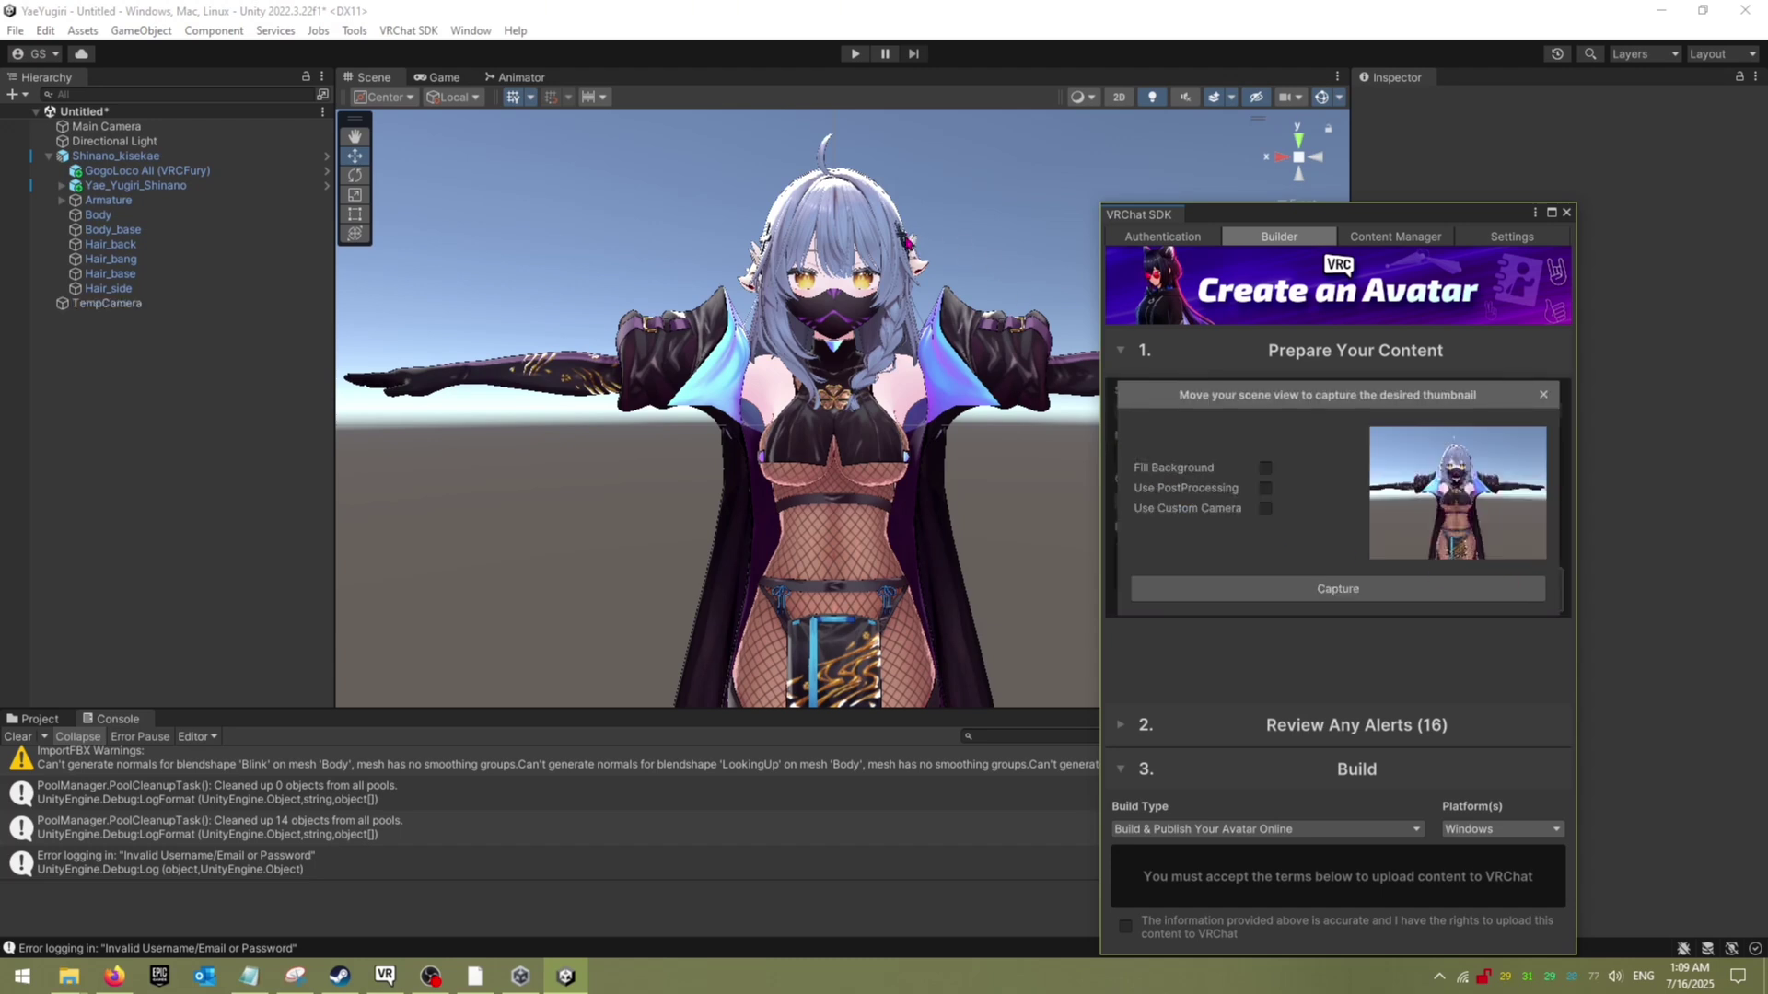
{"action": "left_click", "coordinate": [1543, 395]}
{"action": "left_click", "coordinate": [1515, 596]}
{"action": "scroll", "coordinate": [898, 455], "scroll_direction": "up", "scroll_amount": 5}
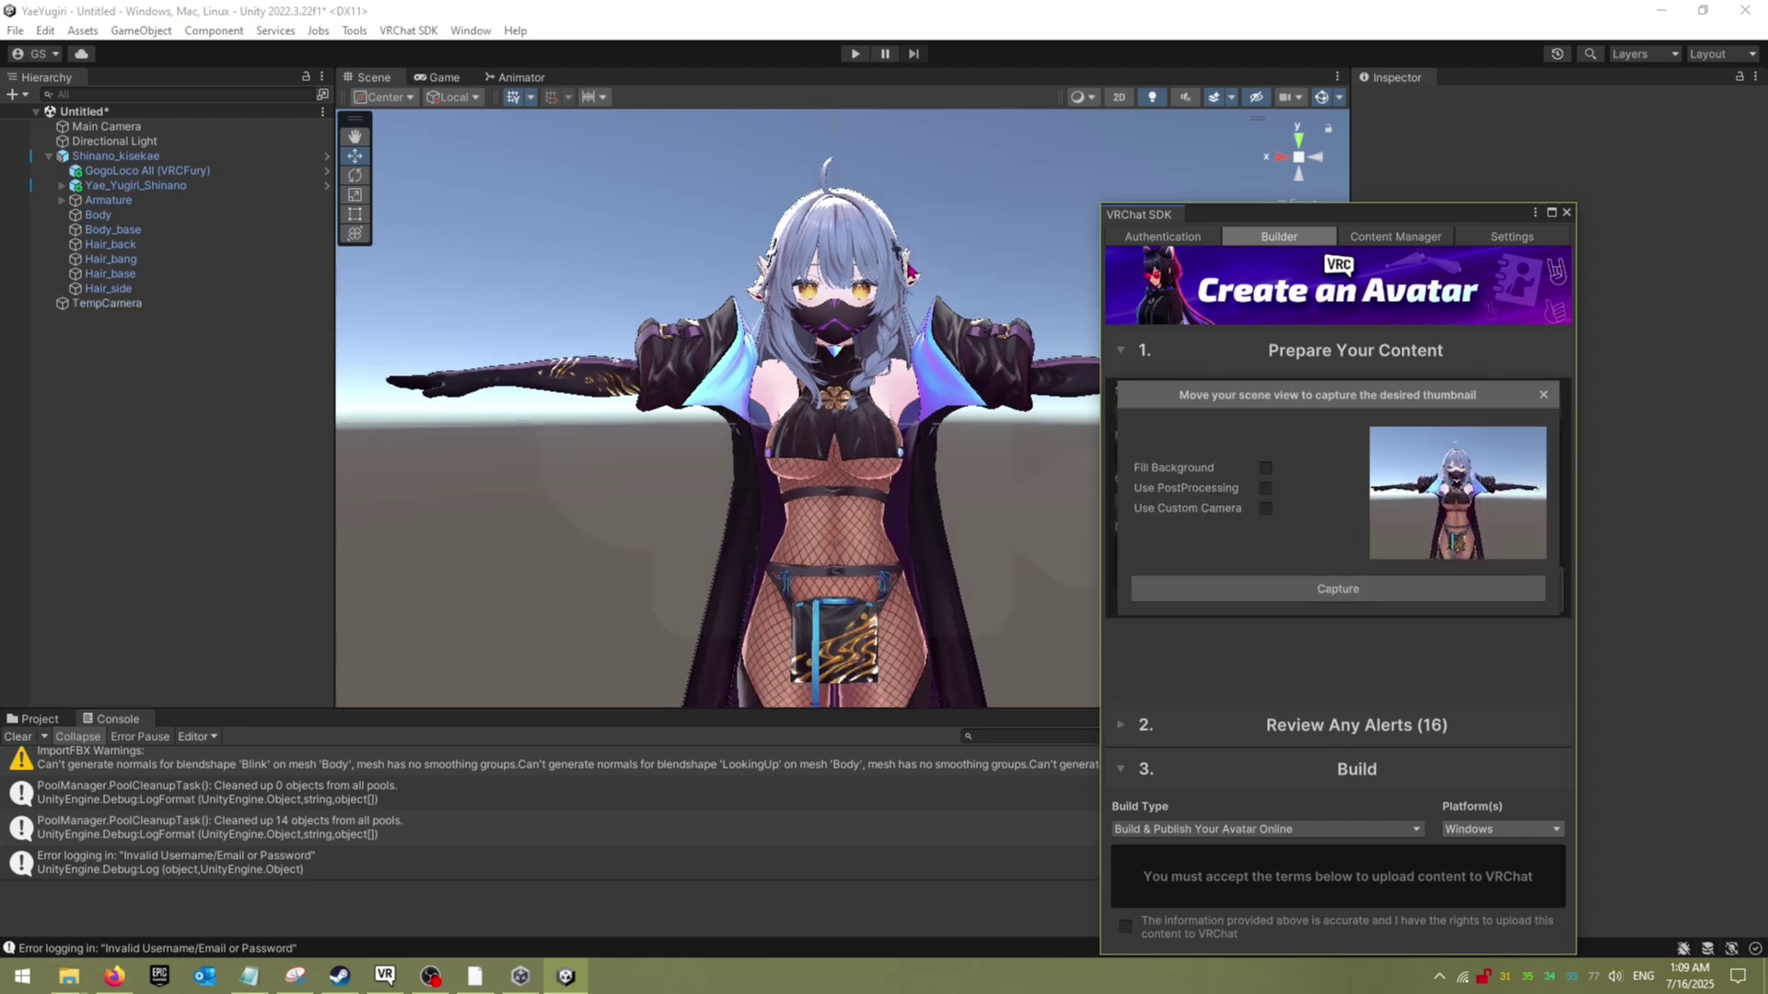
{"action": "scroll", "coordinate": [899, 454], "scroll_direction": "up", "scroll_amount": 6}
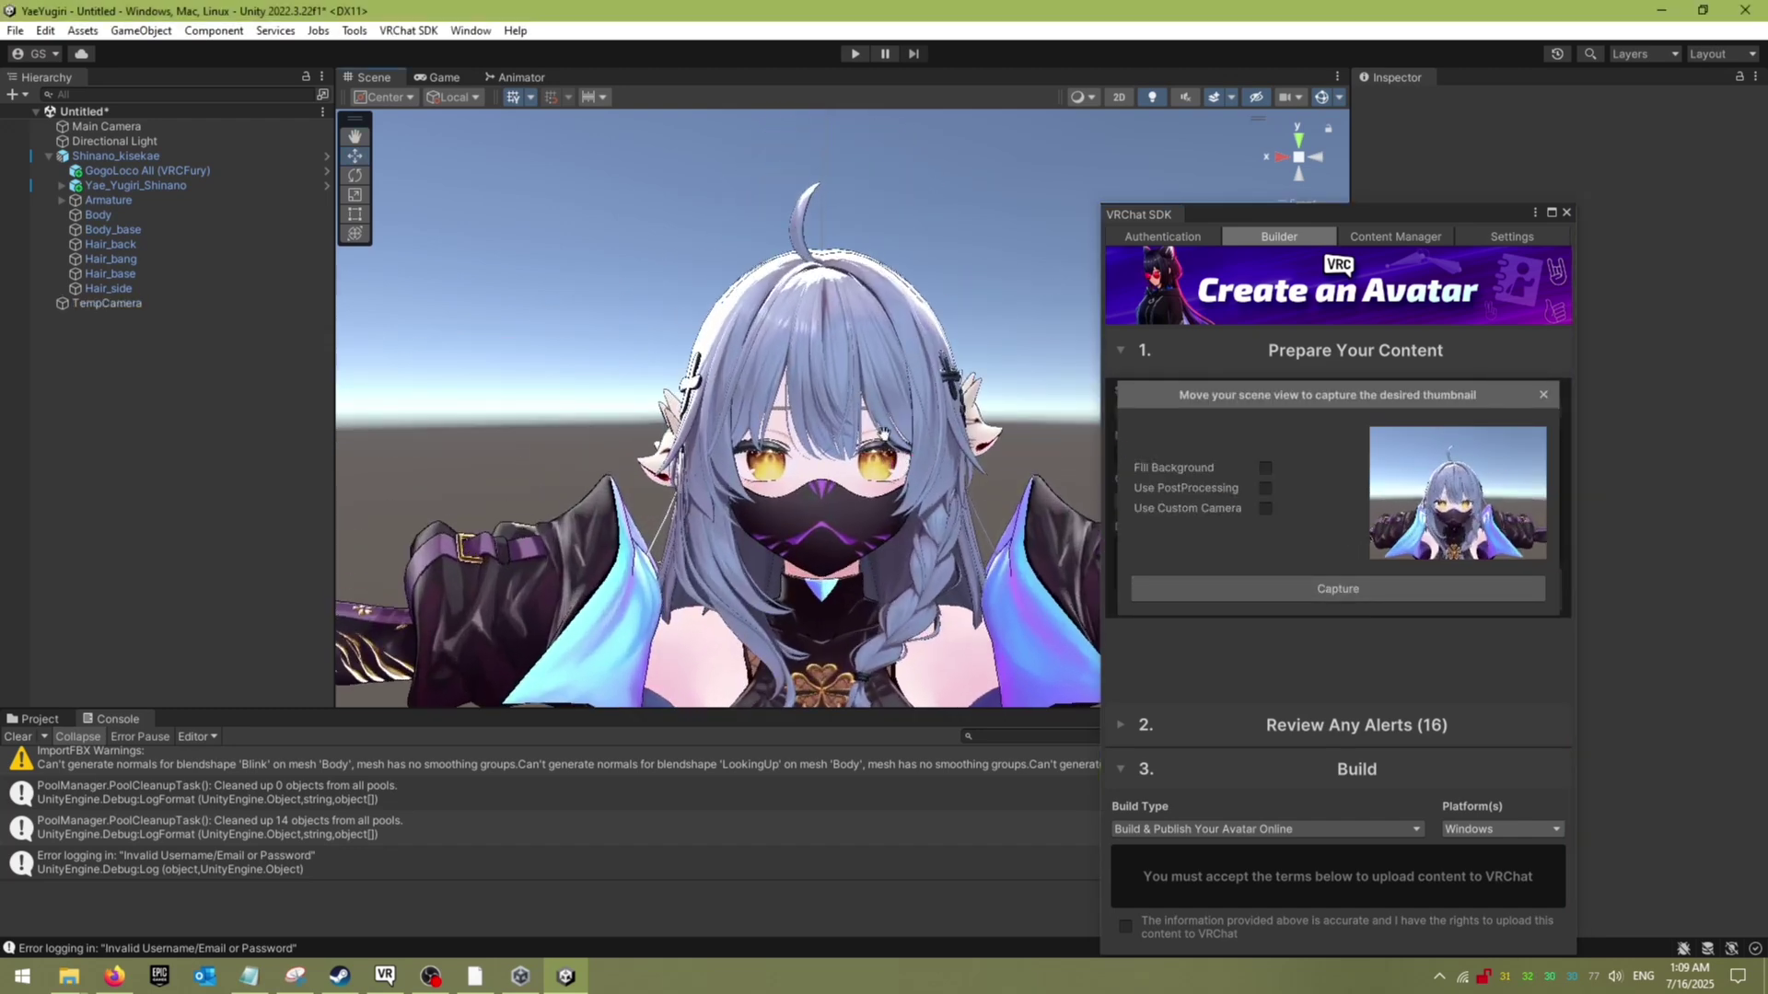
{"action": "left_click_drag", "start_coordinate": [884, 433], "coordinate": [897, 346]}
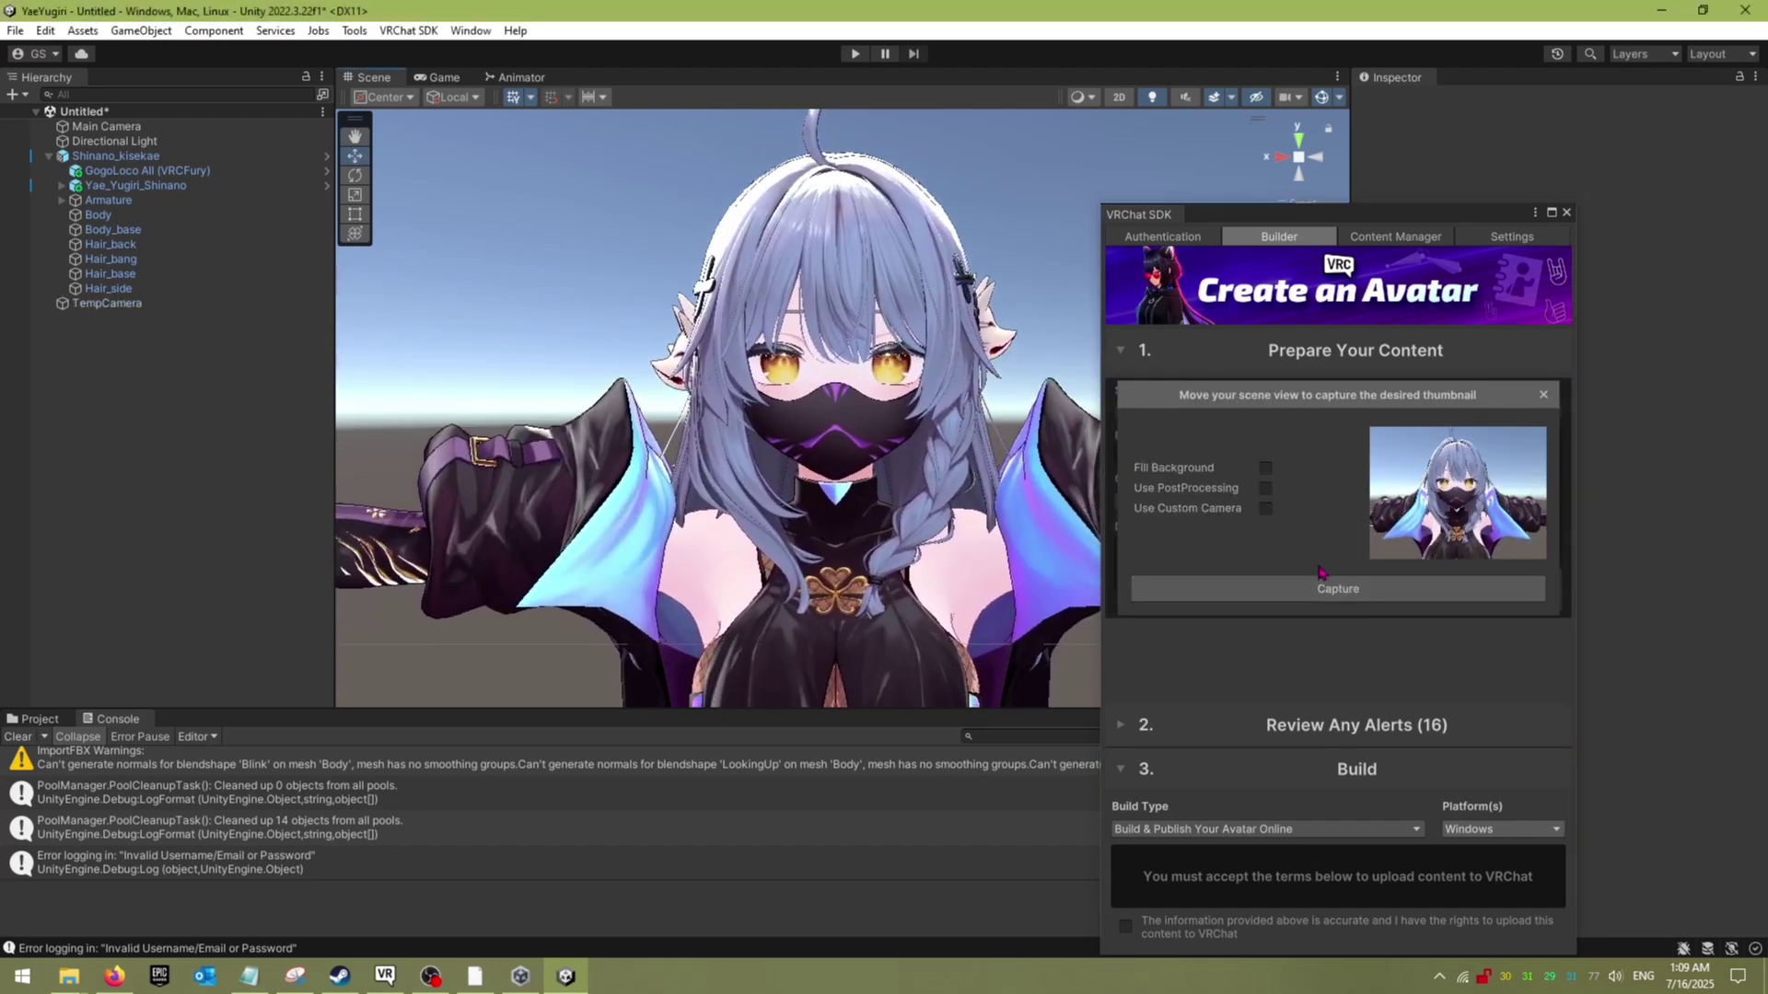
{"action": "left_click", "coordinate": [1265, 467]}
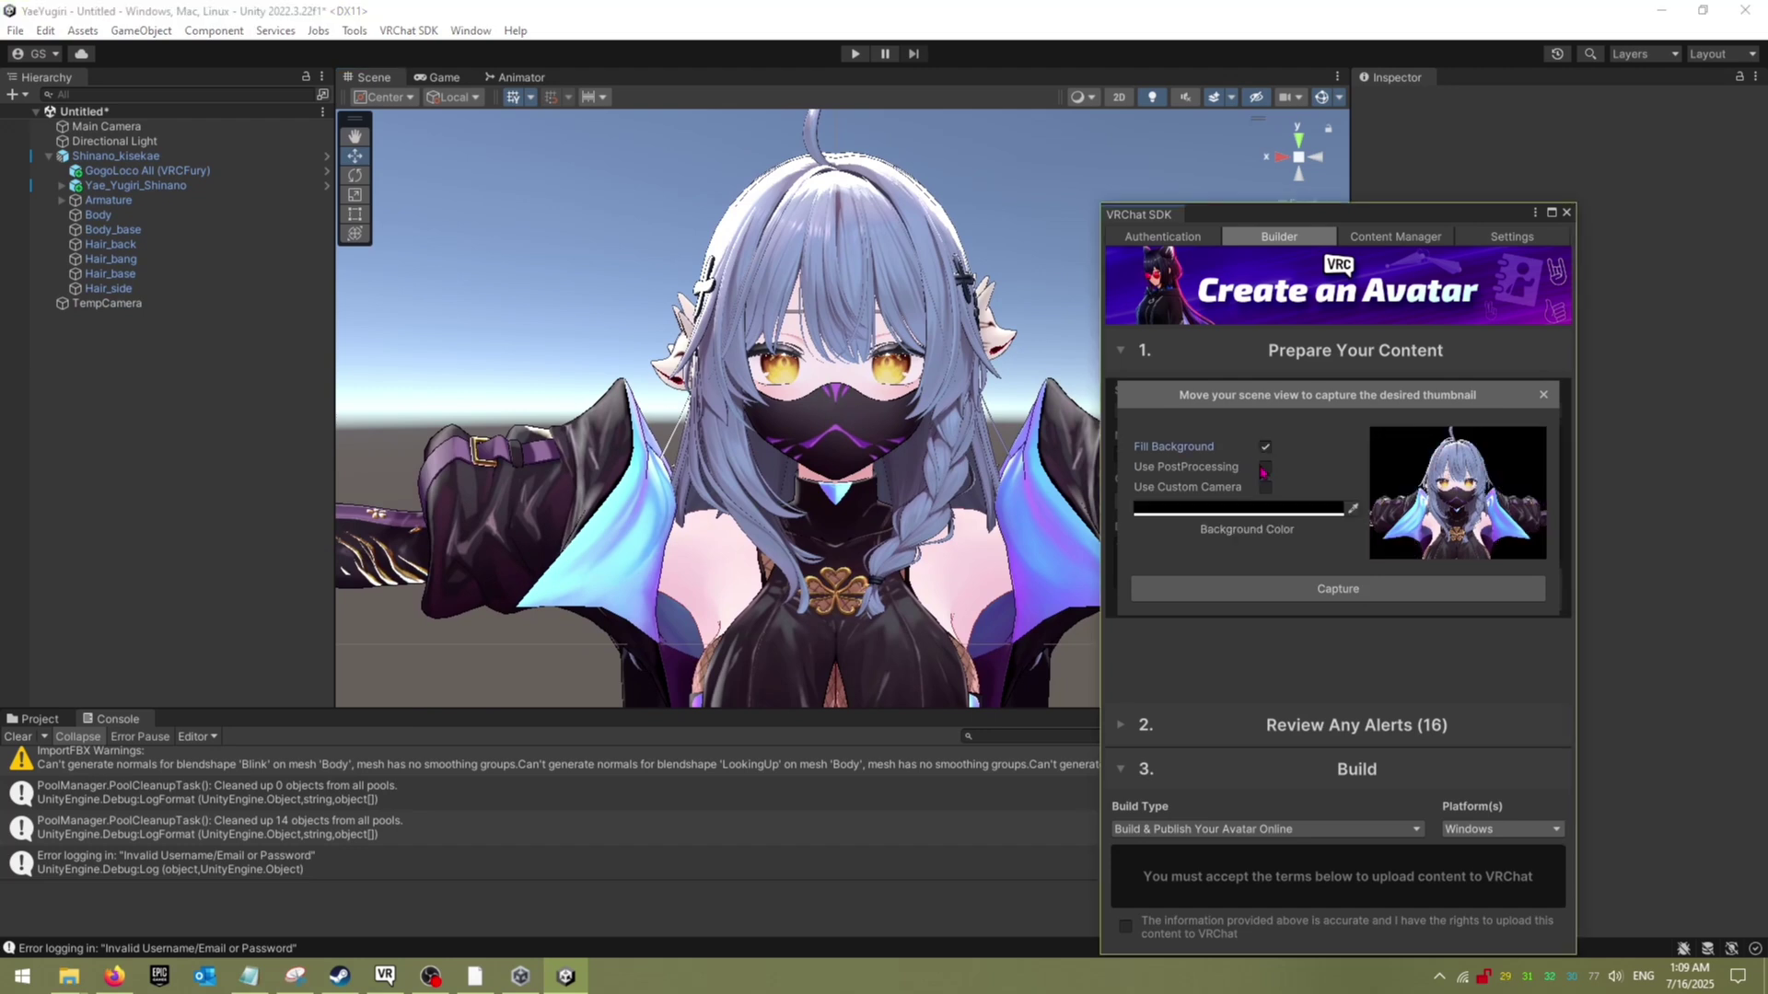
{"action": "left_click", "coordinate": [1320, 586]}
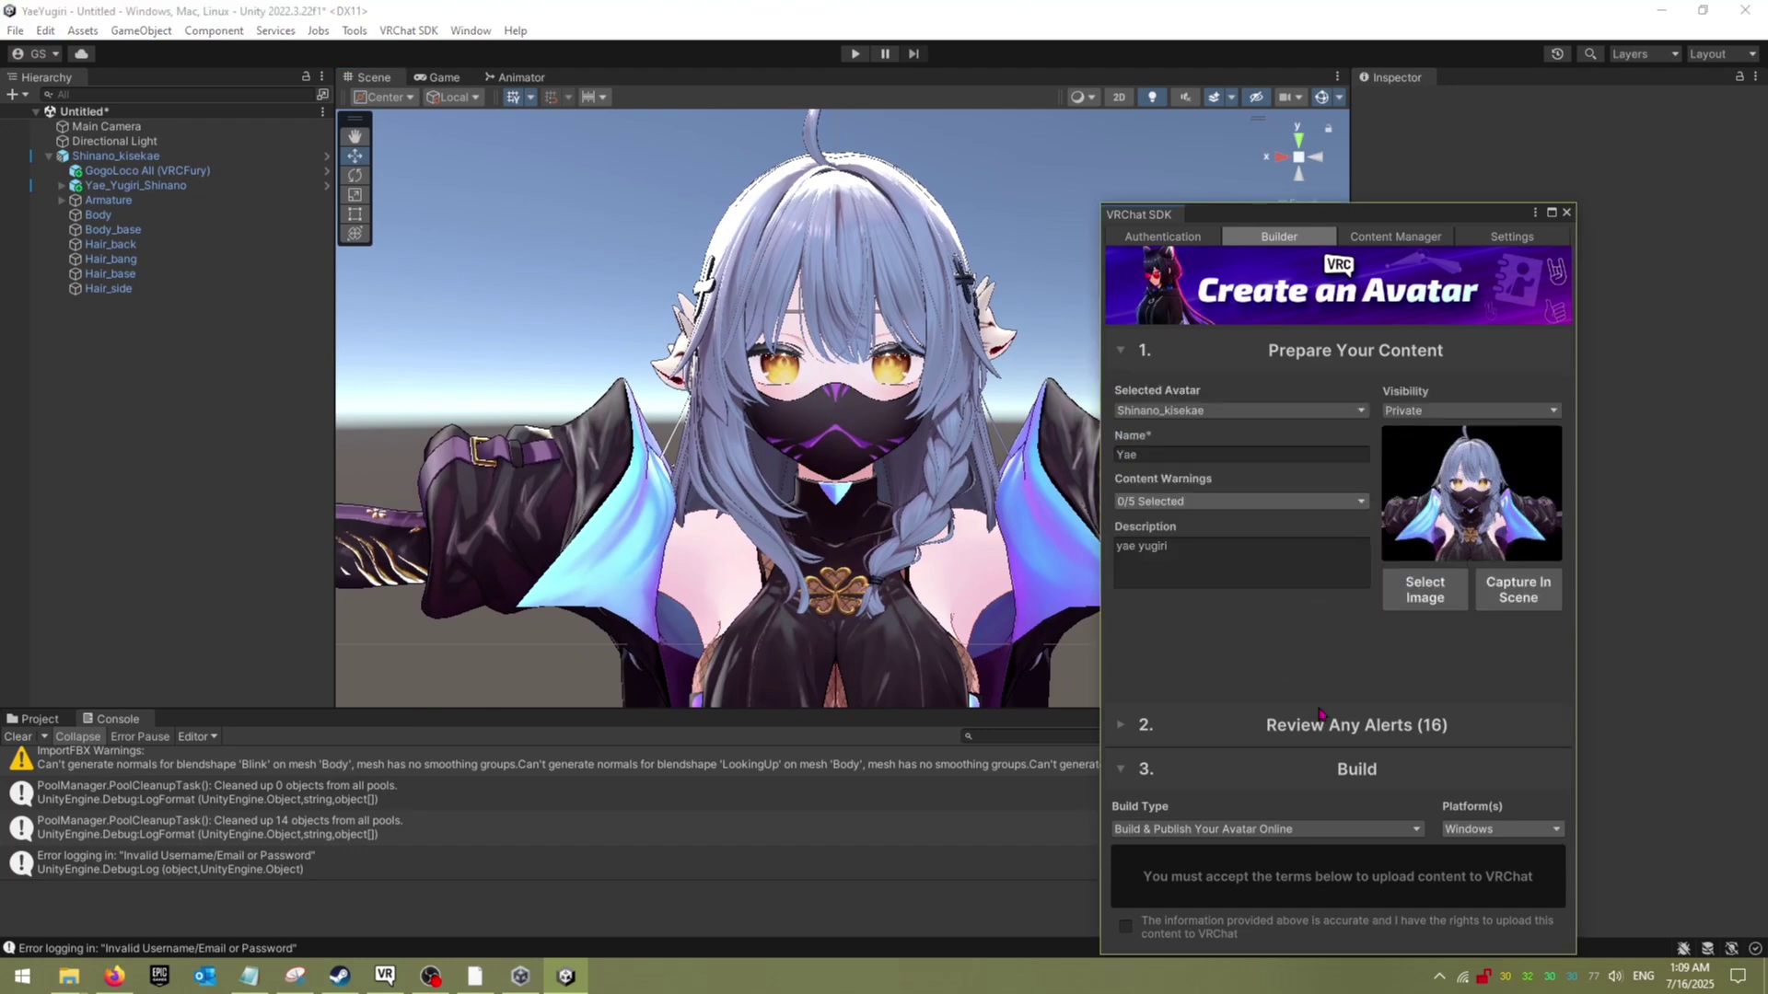
Step: Review the avatar's alerts, accept the upload terms and publish it online for Windows, saving the scene as "Yae" in Assets
{"action": "left_click", "coordinate": [1252, 707]}
{"action": "scroll", "coordinate": [1215, 705], "scroll_direction": "down", "scroll_amount": 3}
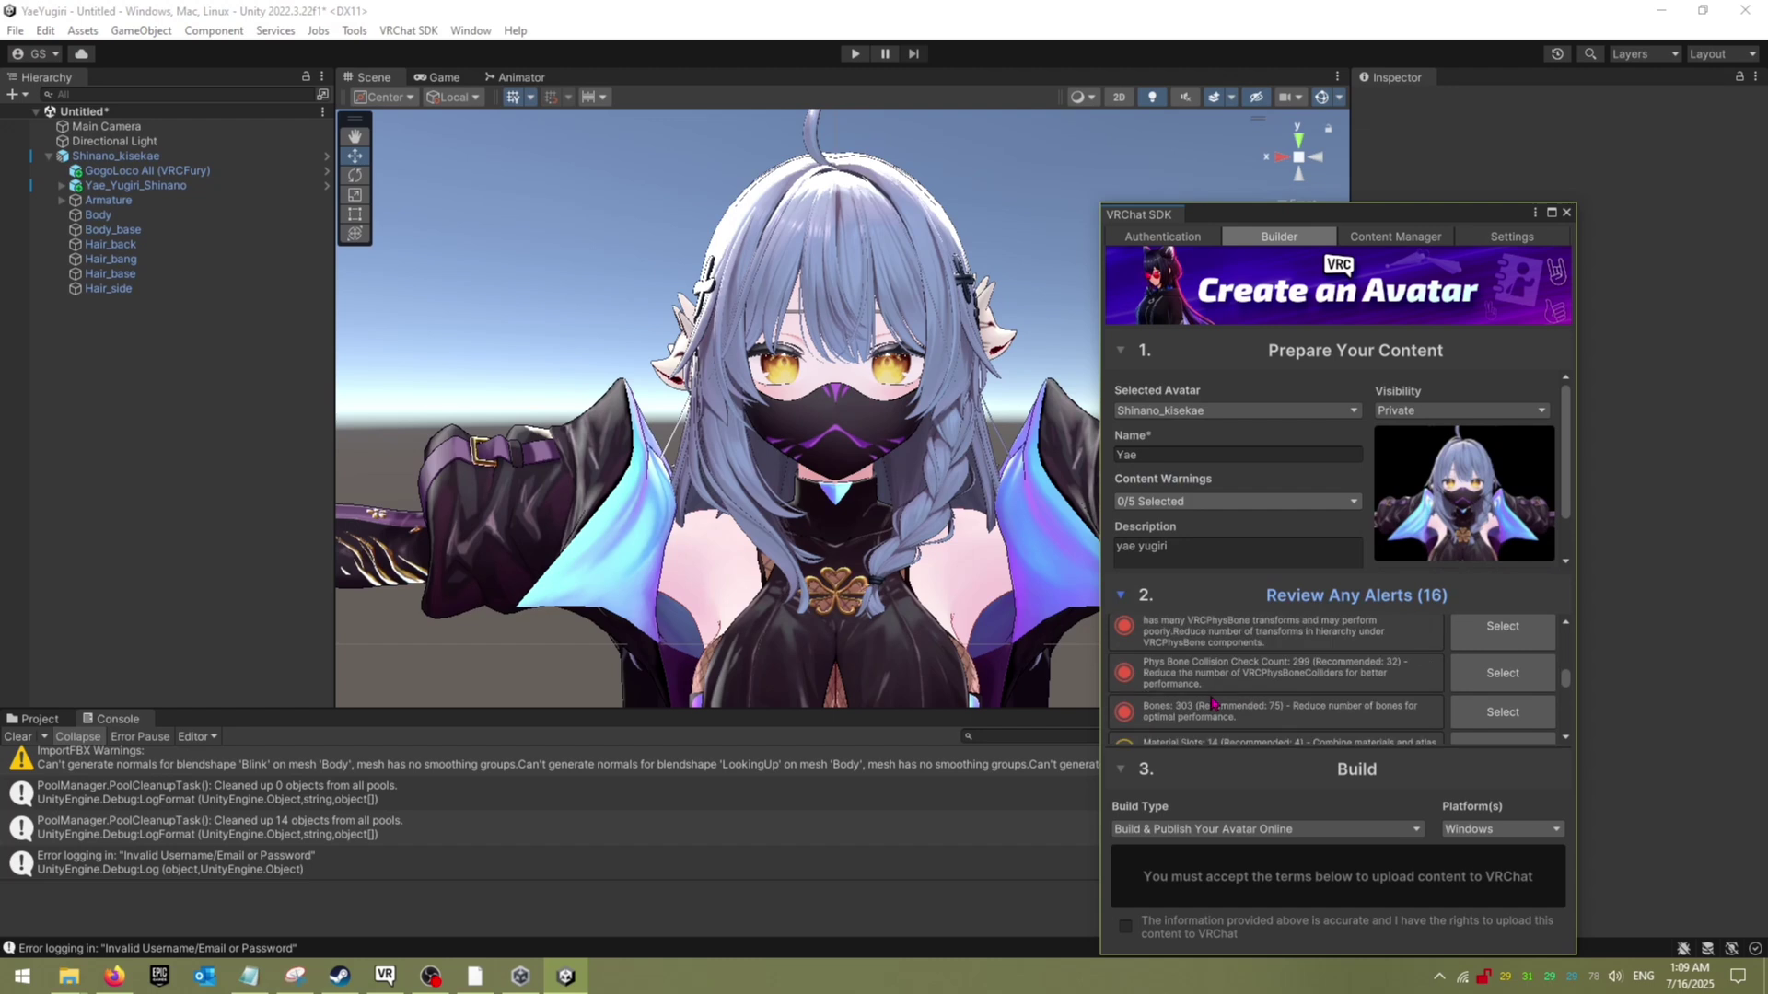
{"action": "scroll", "coordinate": [1213, 704], "scroll_direction": "down", "scroll_amount": 5}
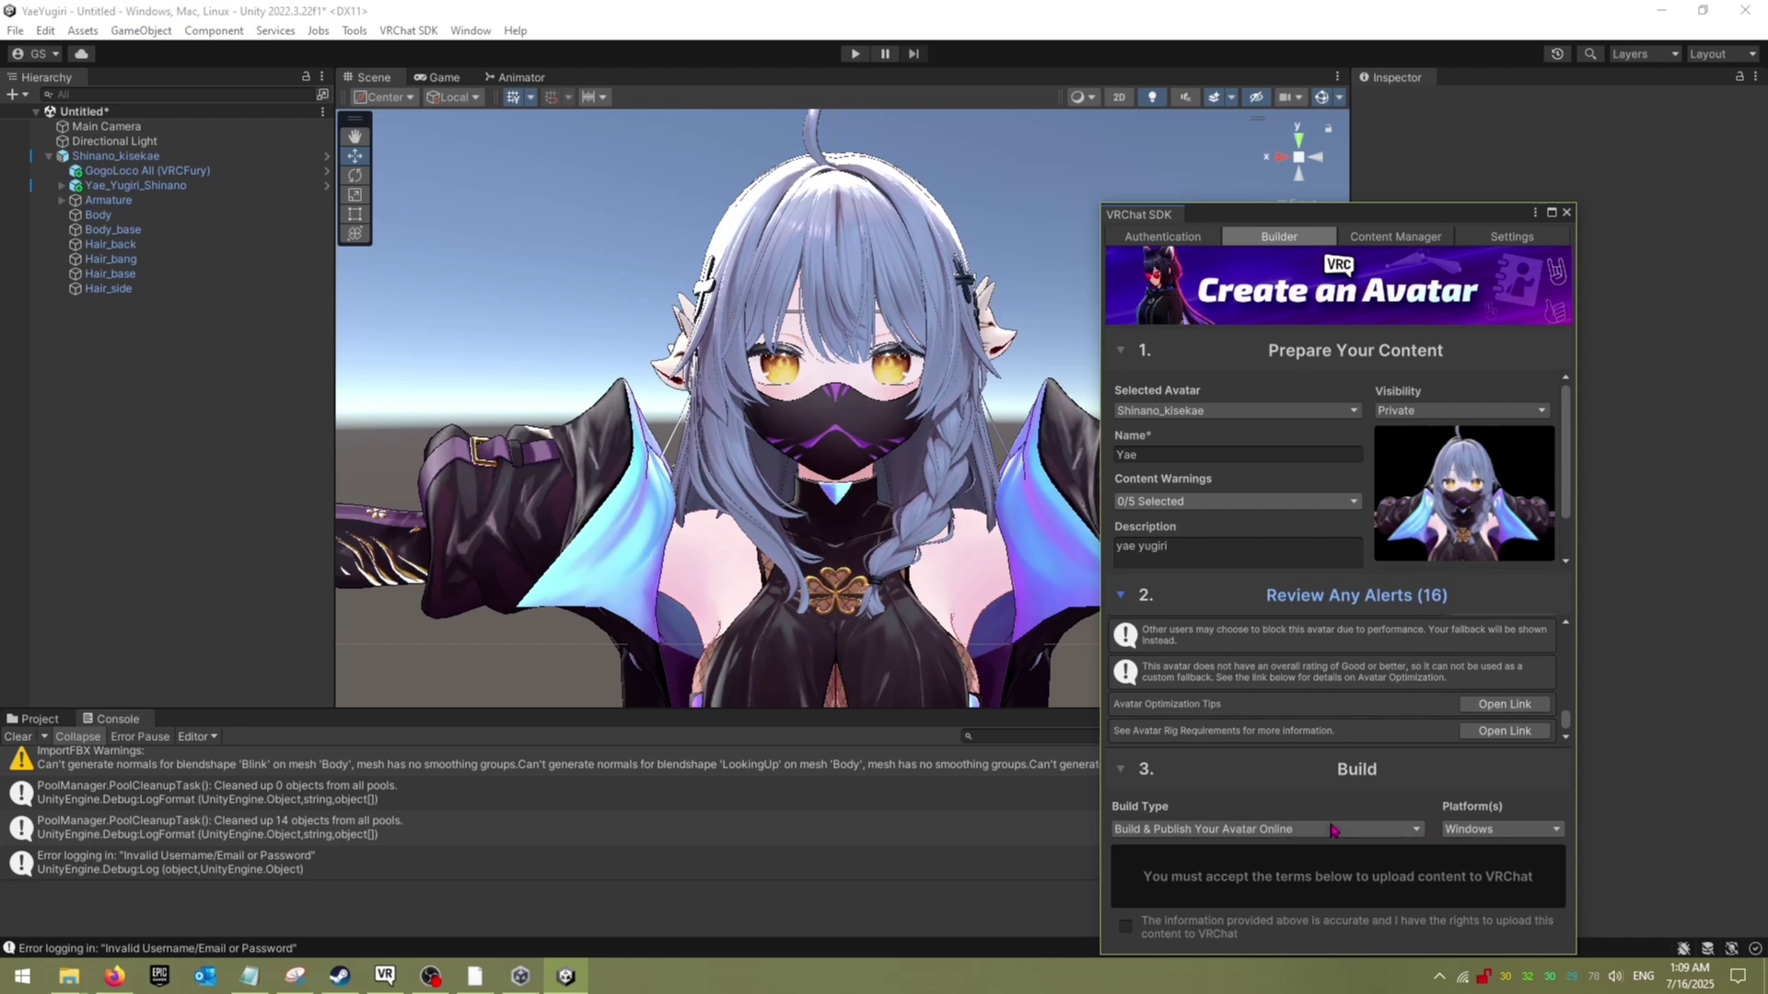
{"action": "left_click", "coordinate": [1146, 928]}
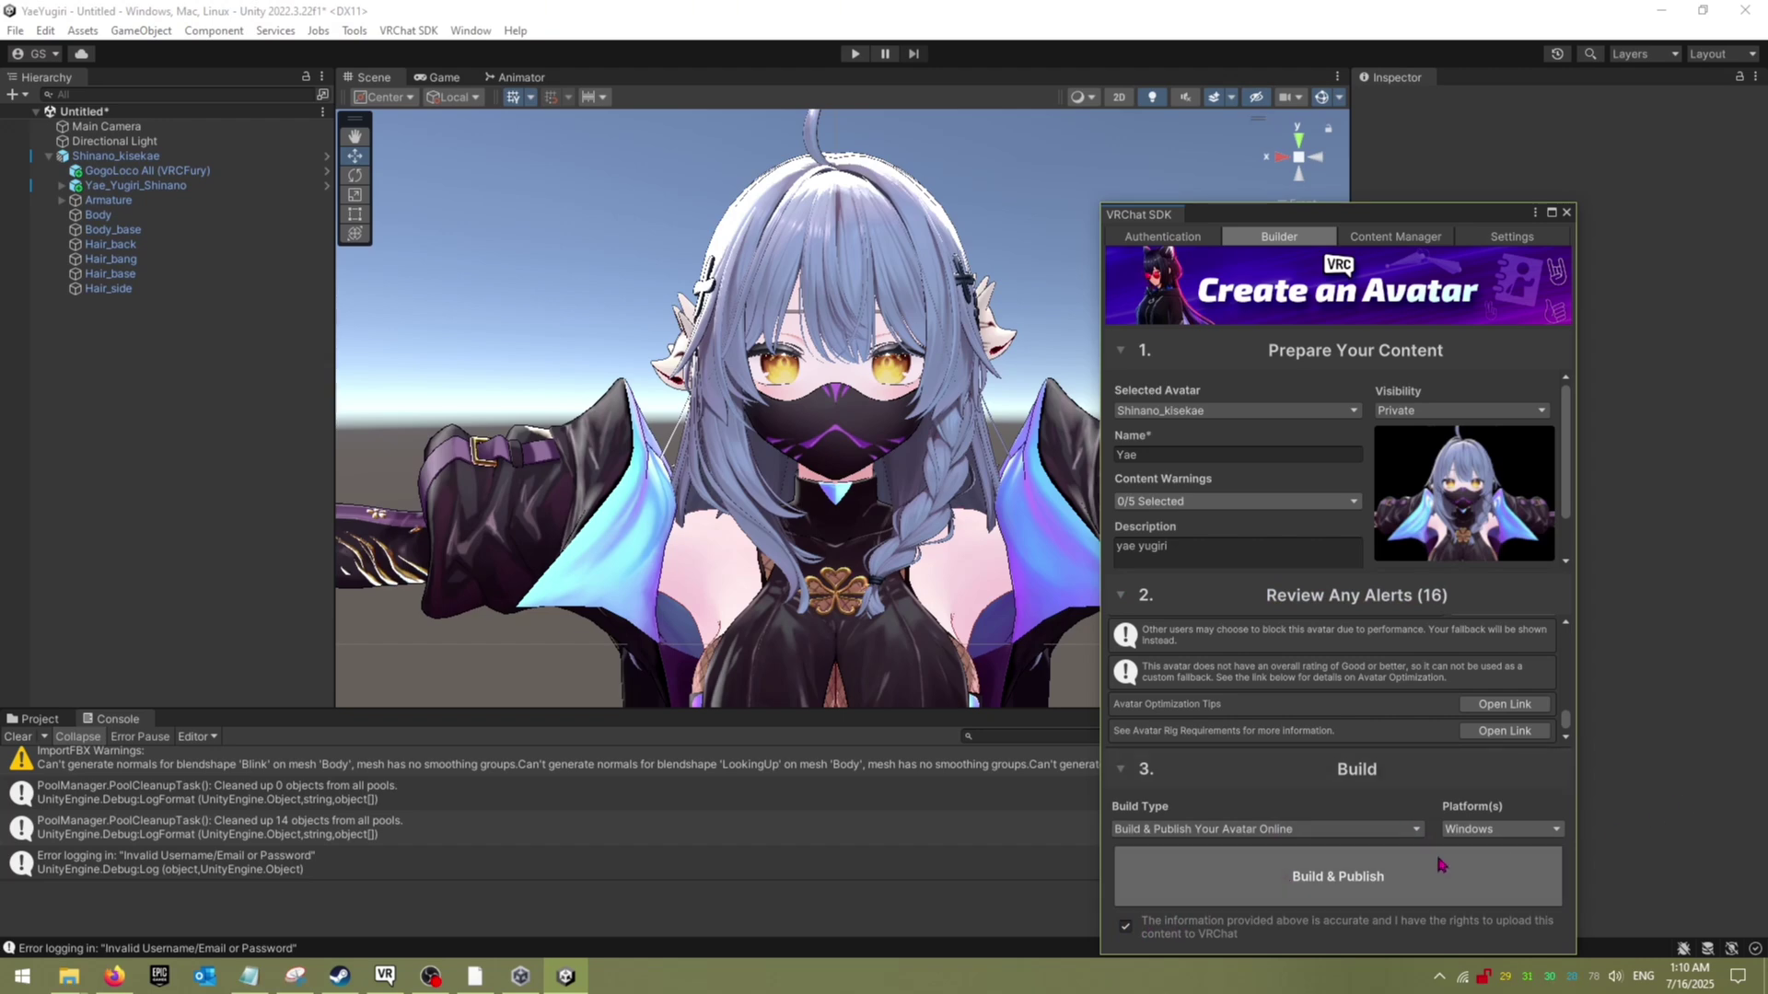
{"action": "left_click", "coordinate": [1338, 870]}
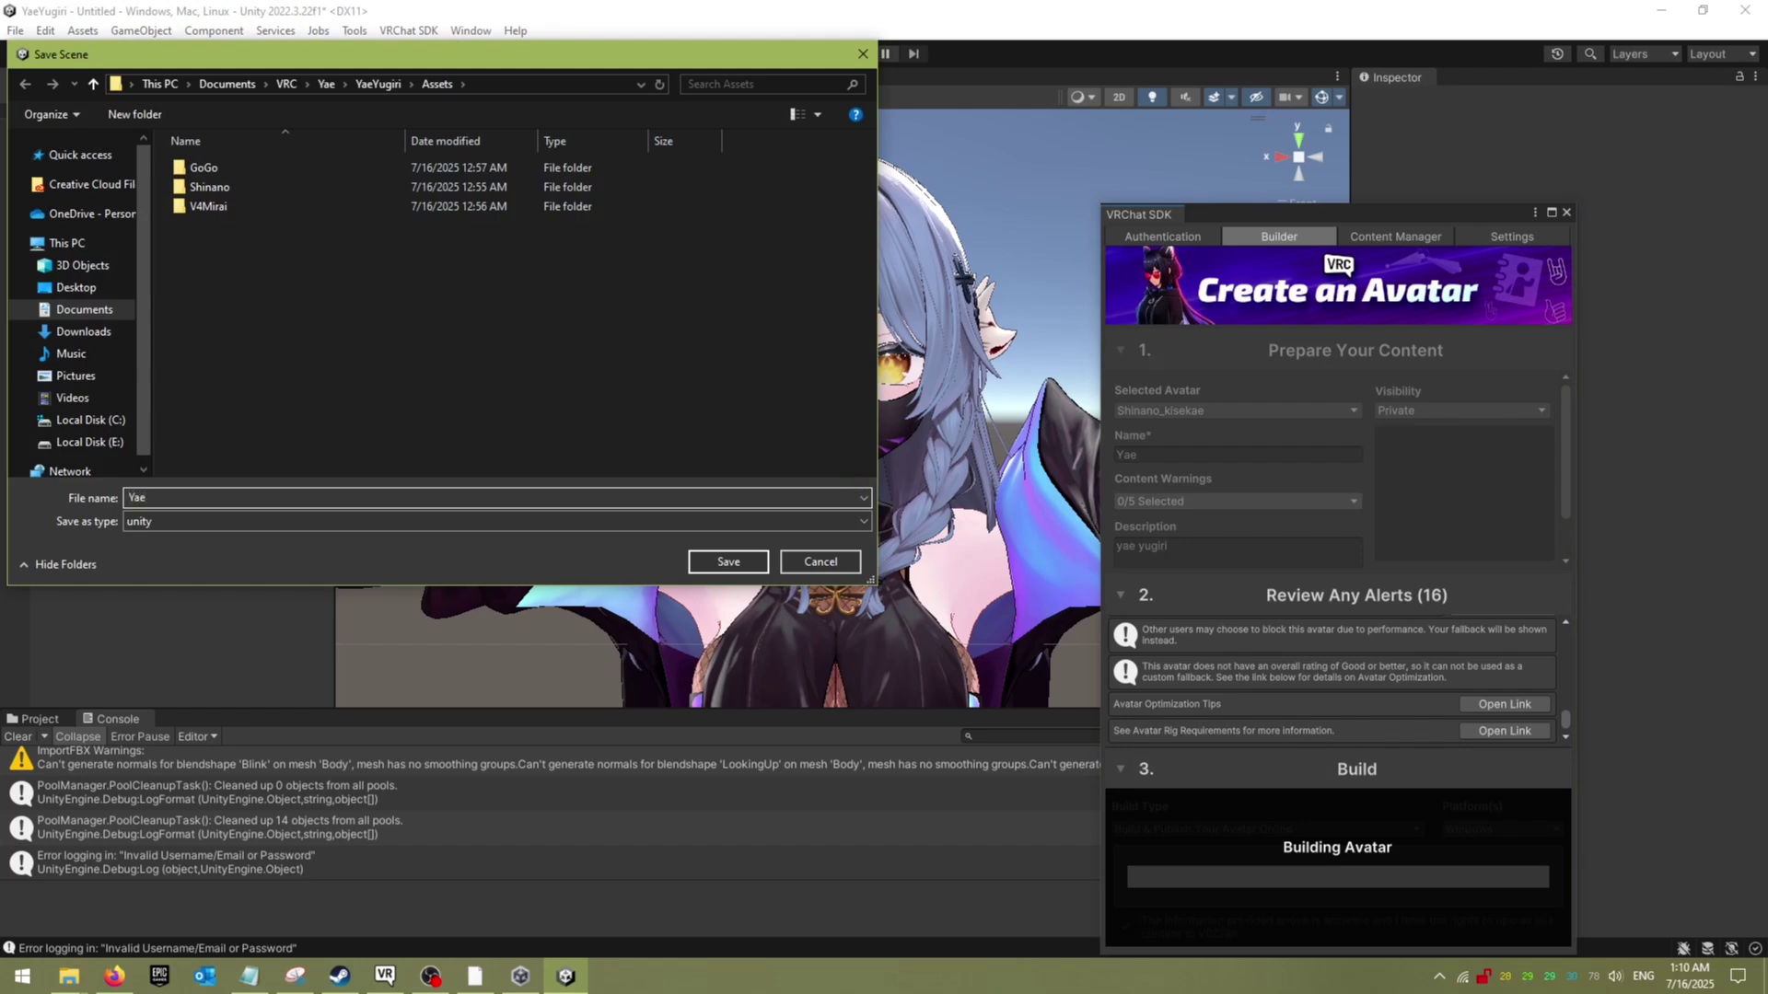
{"action": "key", "text": "Return"}
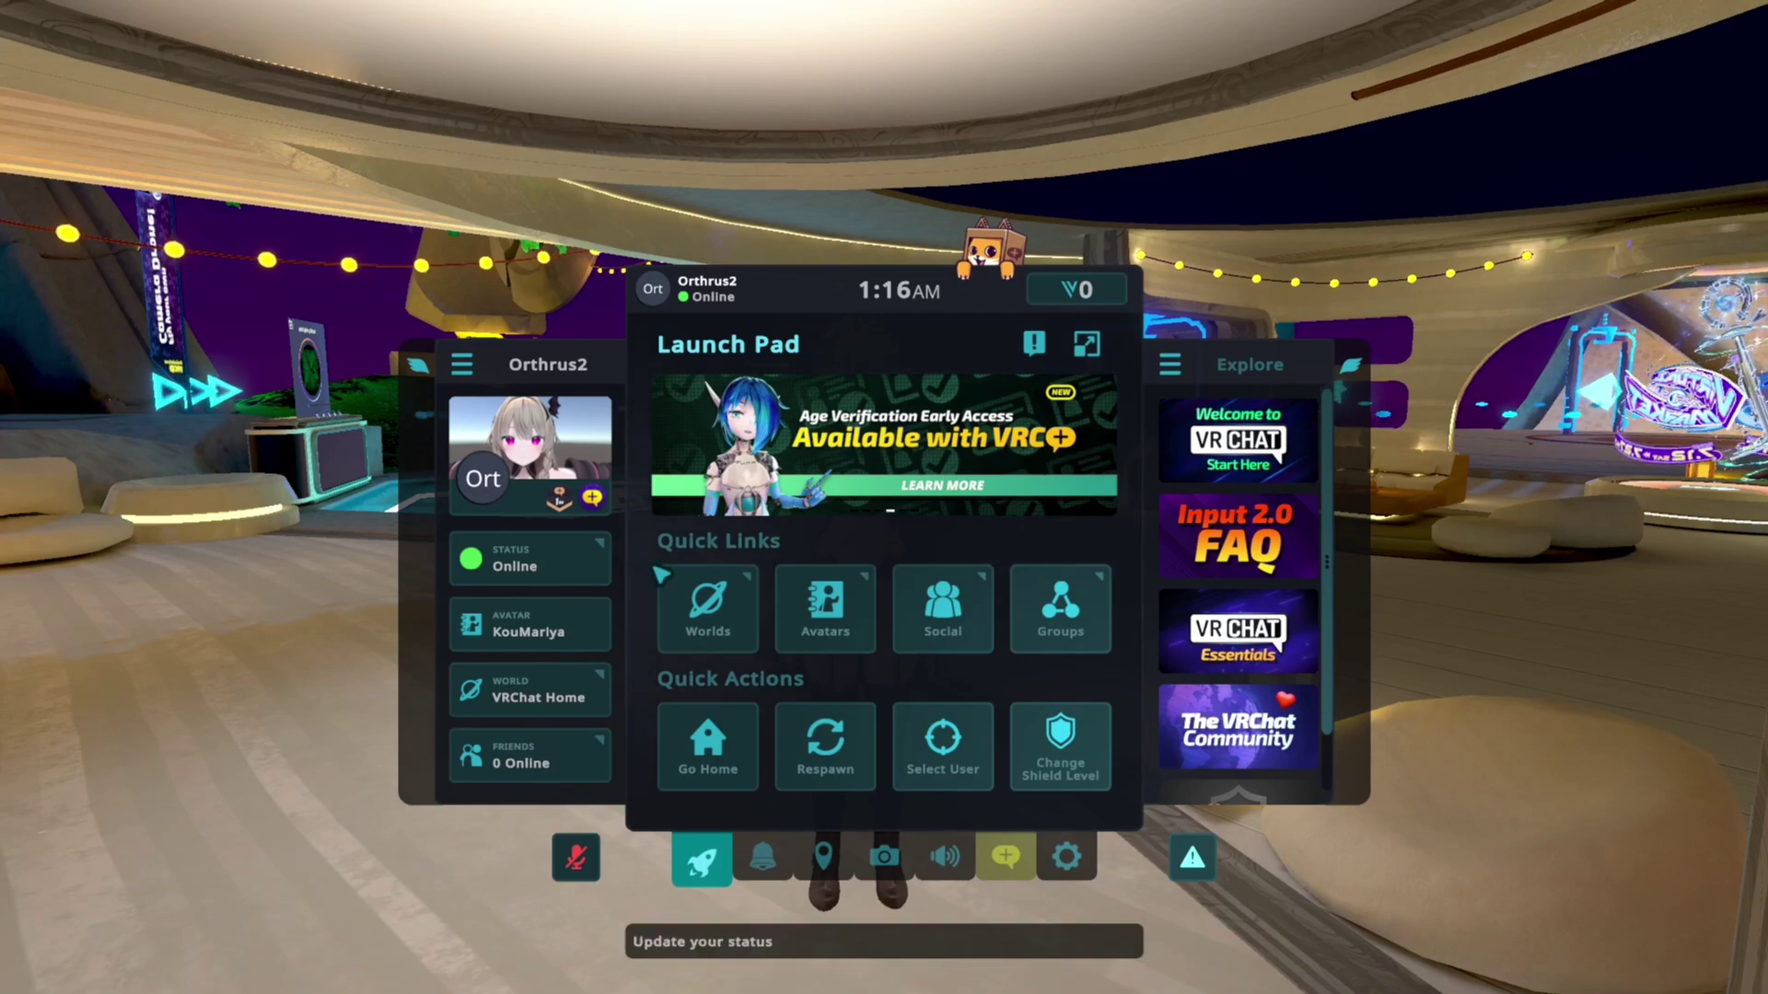
Step: Switch to VRChat and change into the uploaded Yae avatar
{"action": "left_click", "coordinate": [825, 608]}
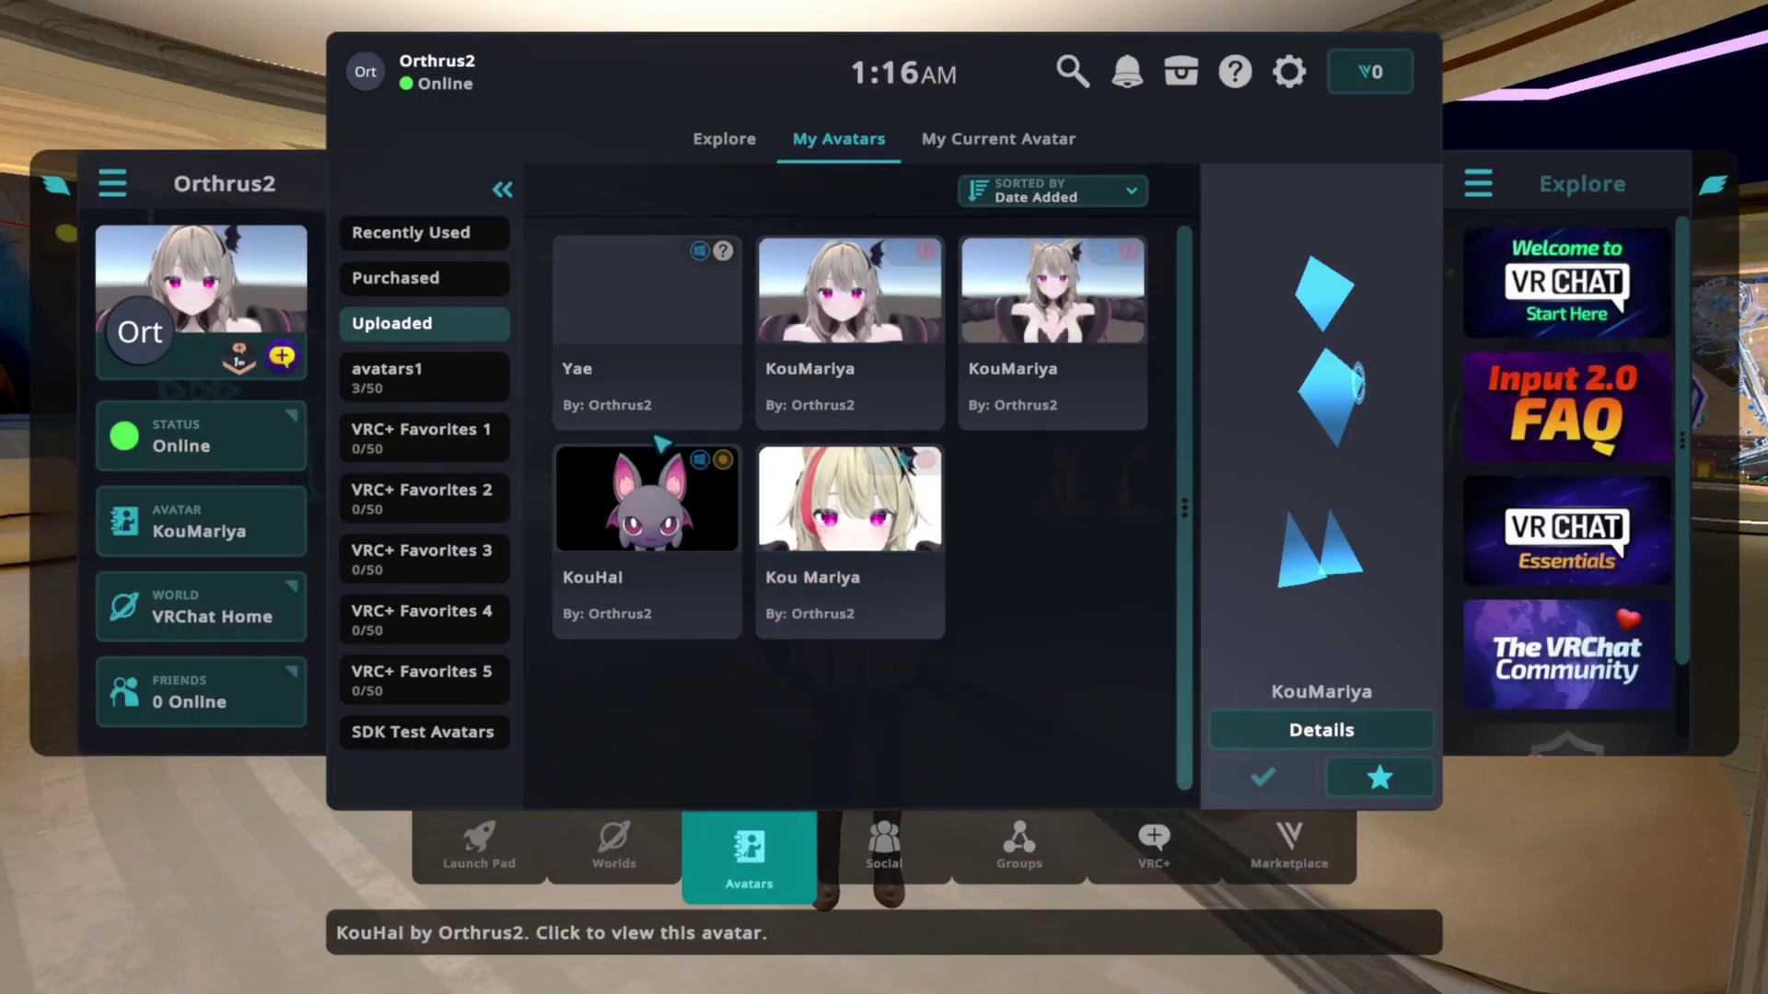
{"action": "left_click", "coordinate": [656, 341]}
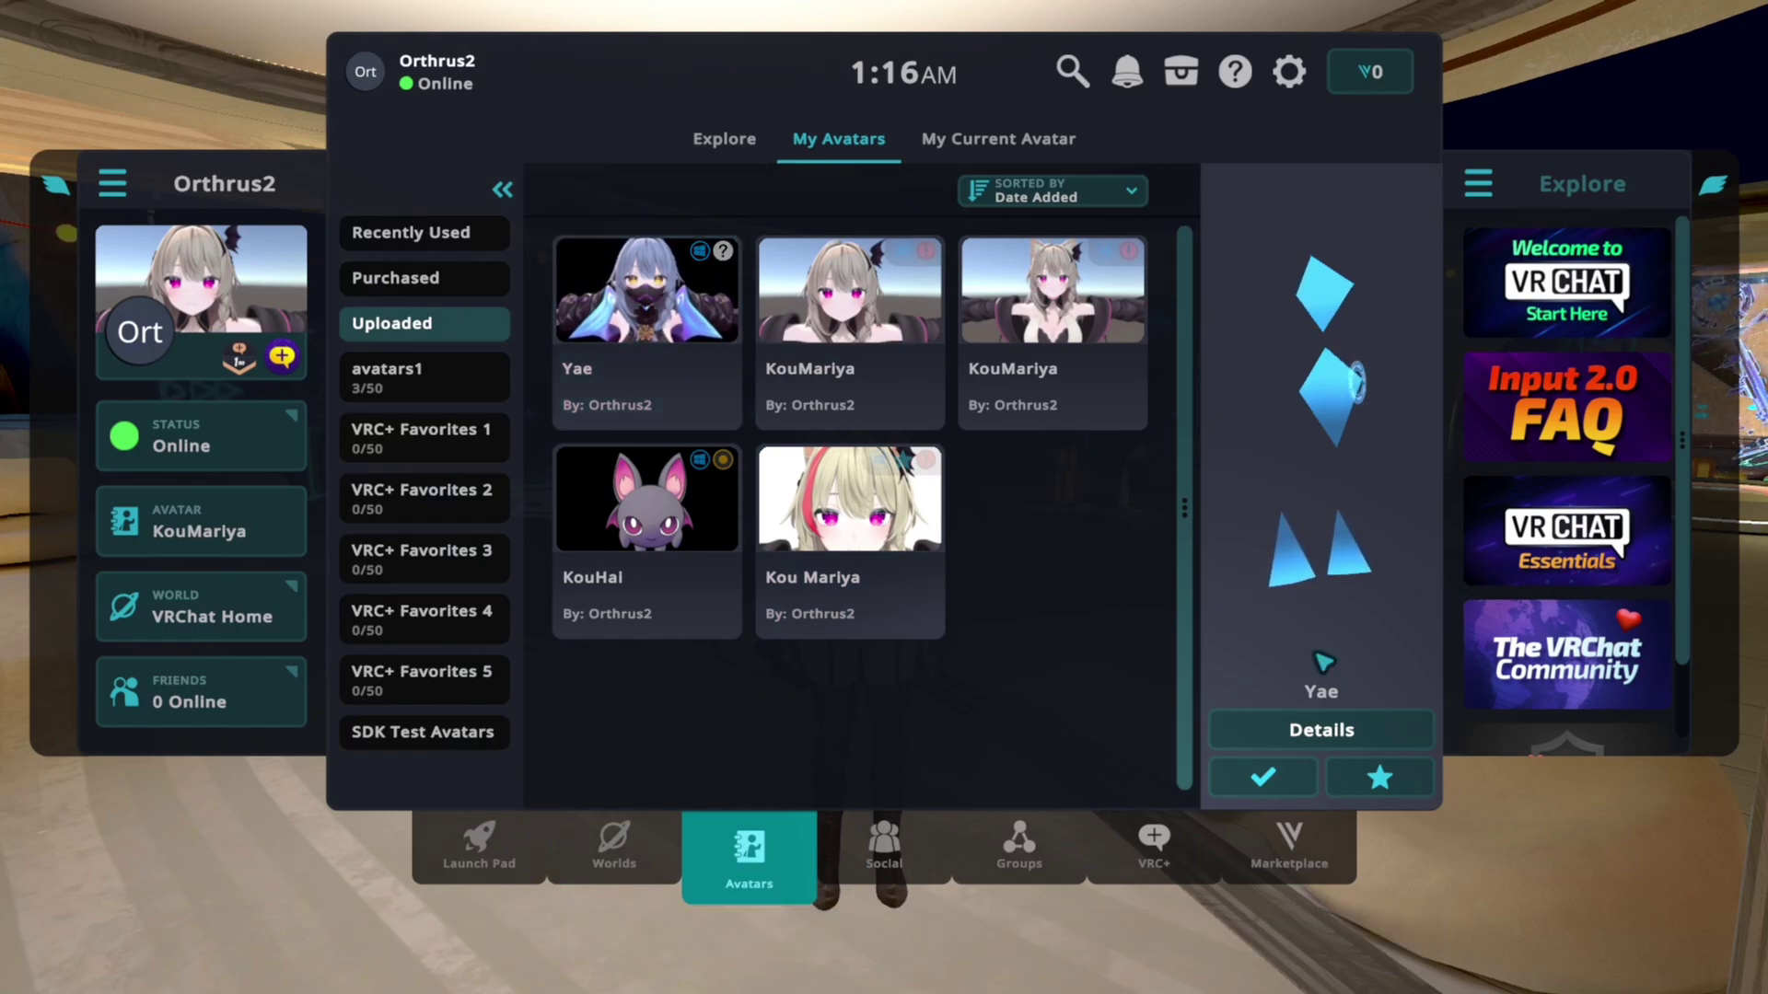
{"action": "left_click", "coordinate": [1258, 784]}
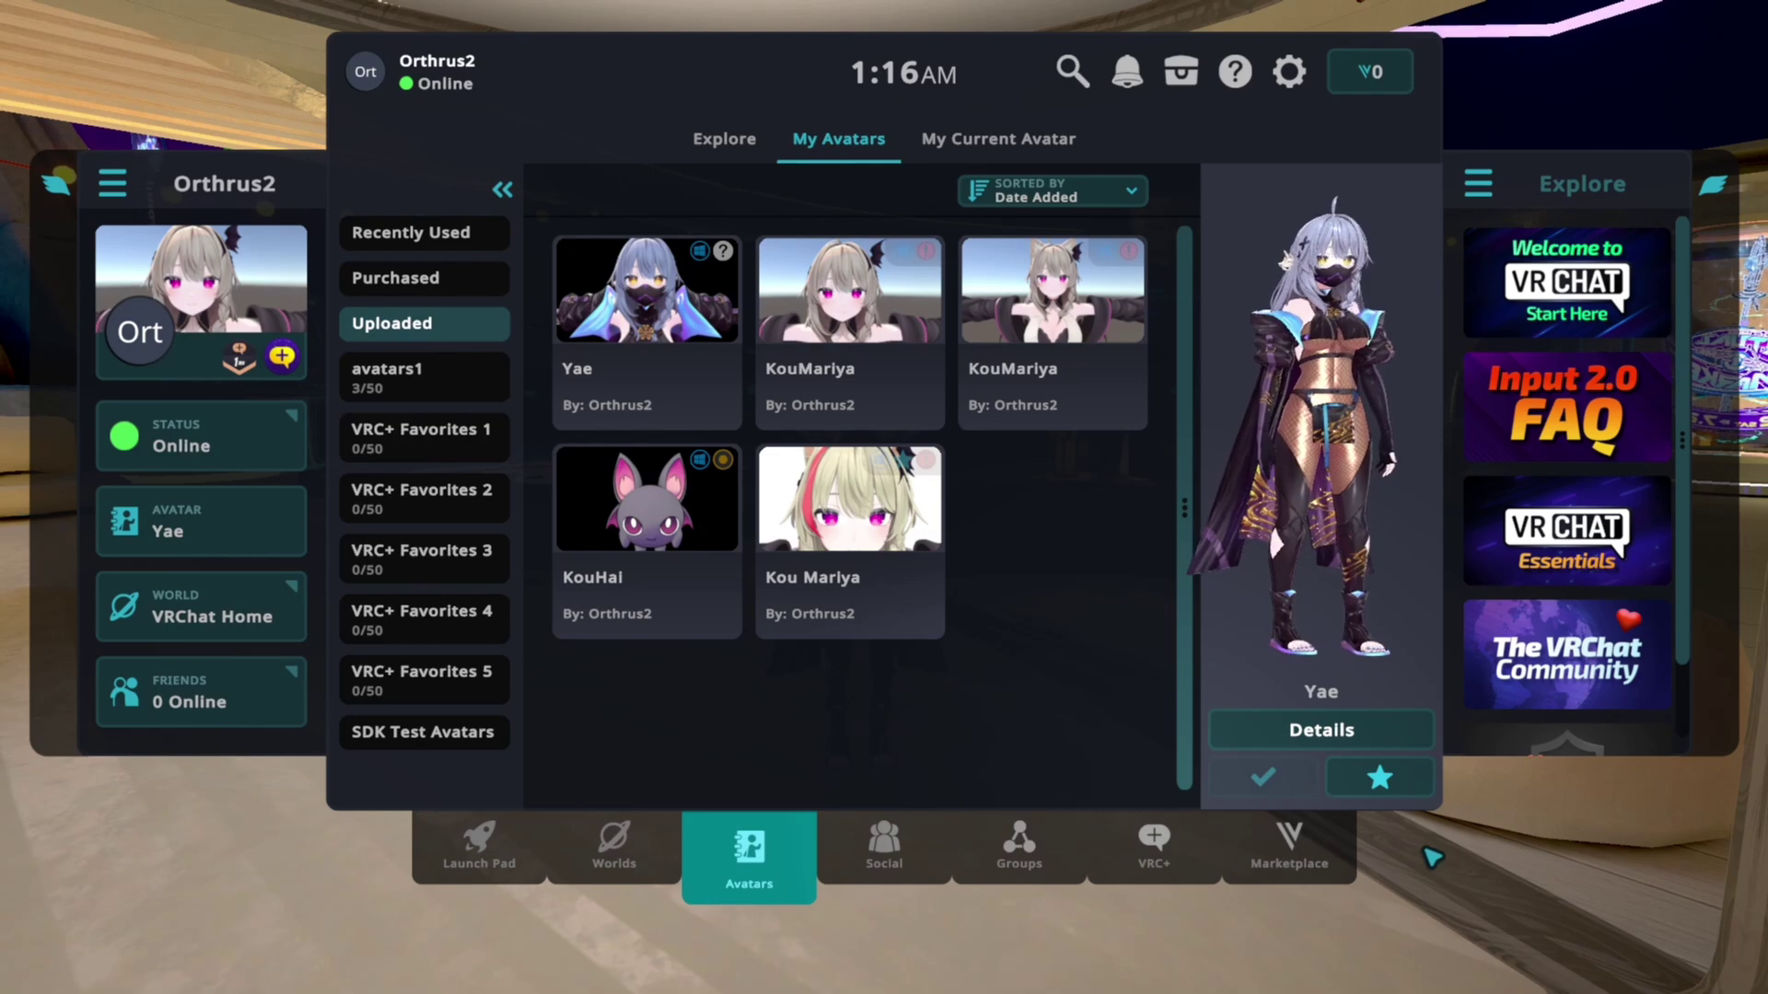
{"action": "key", "text": "Escape"}
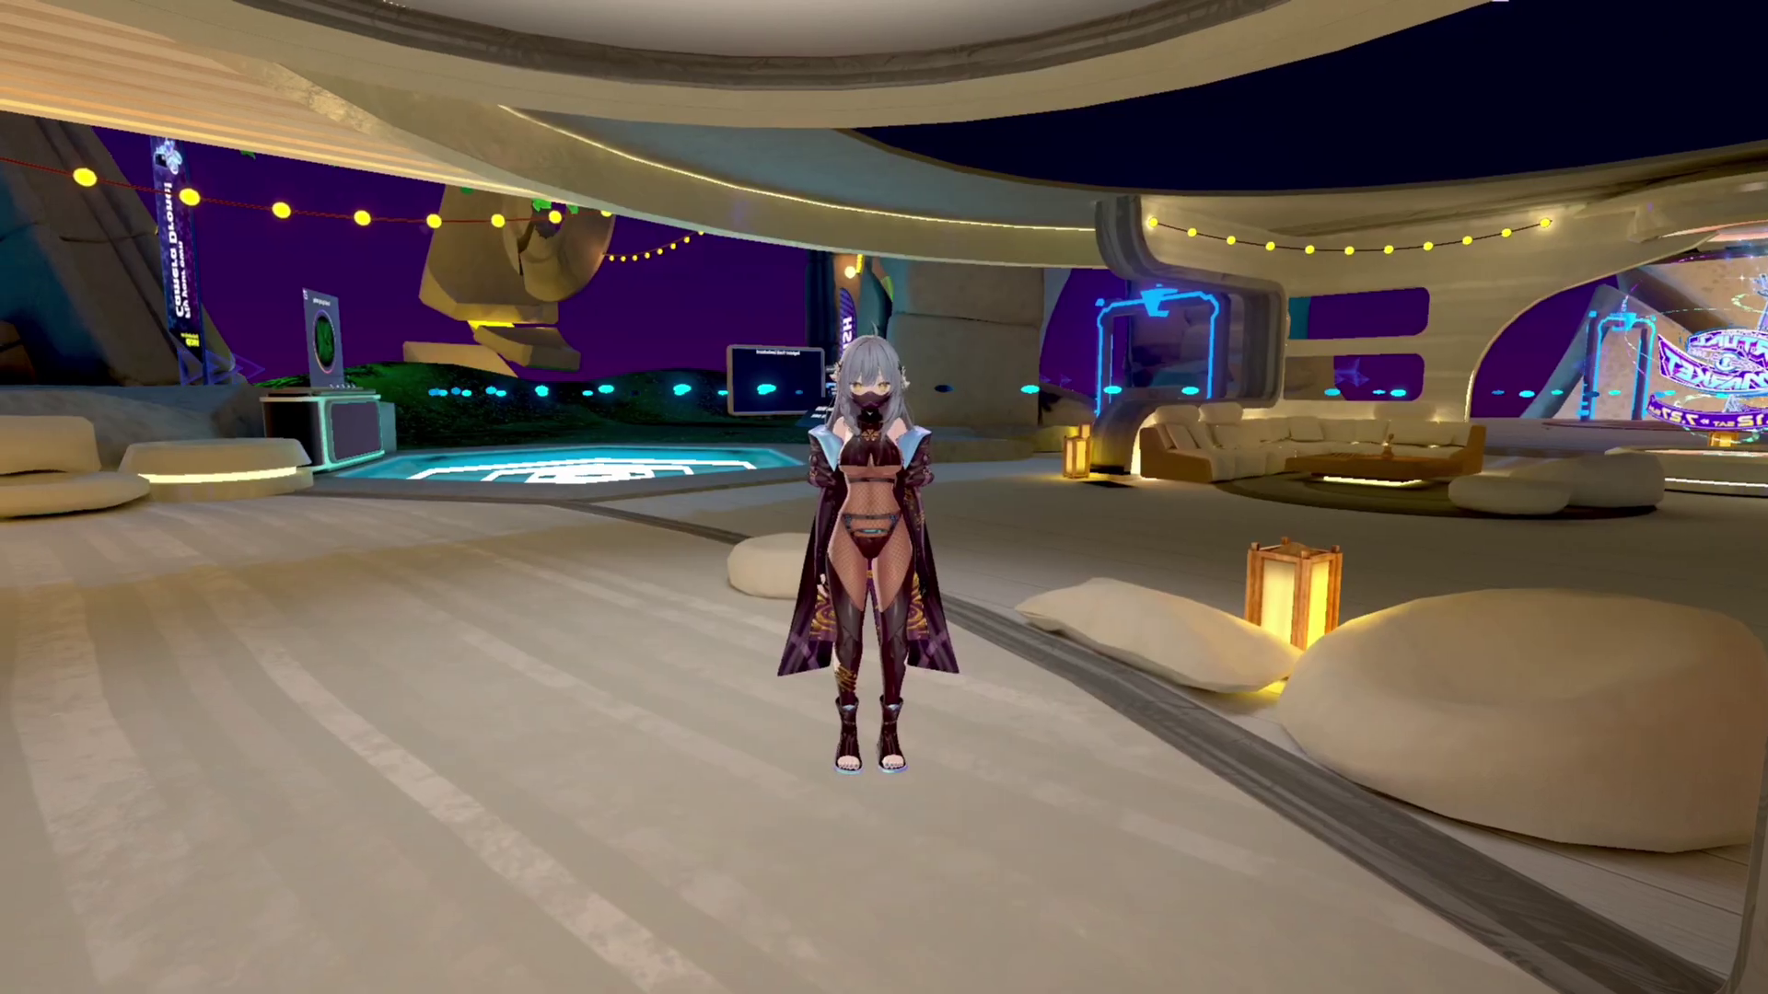
Step: Test the avatar by walking it forward and back and playing the standing Backflip emote from GoGo Loco
{"action": "key", "text": "w"}
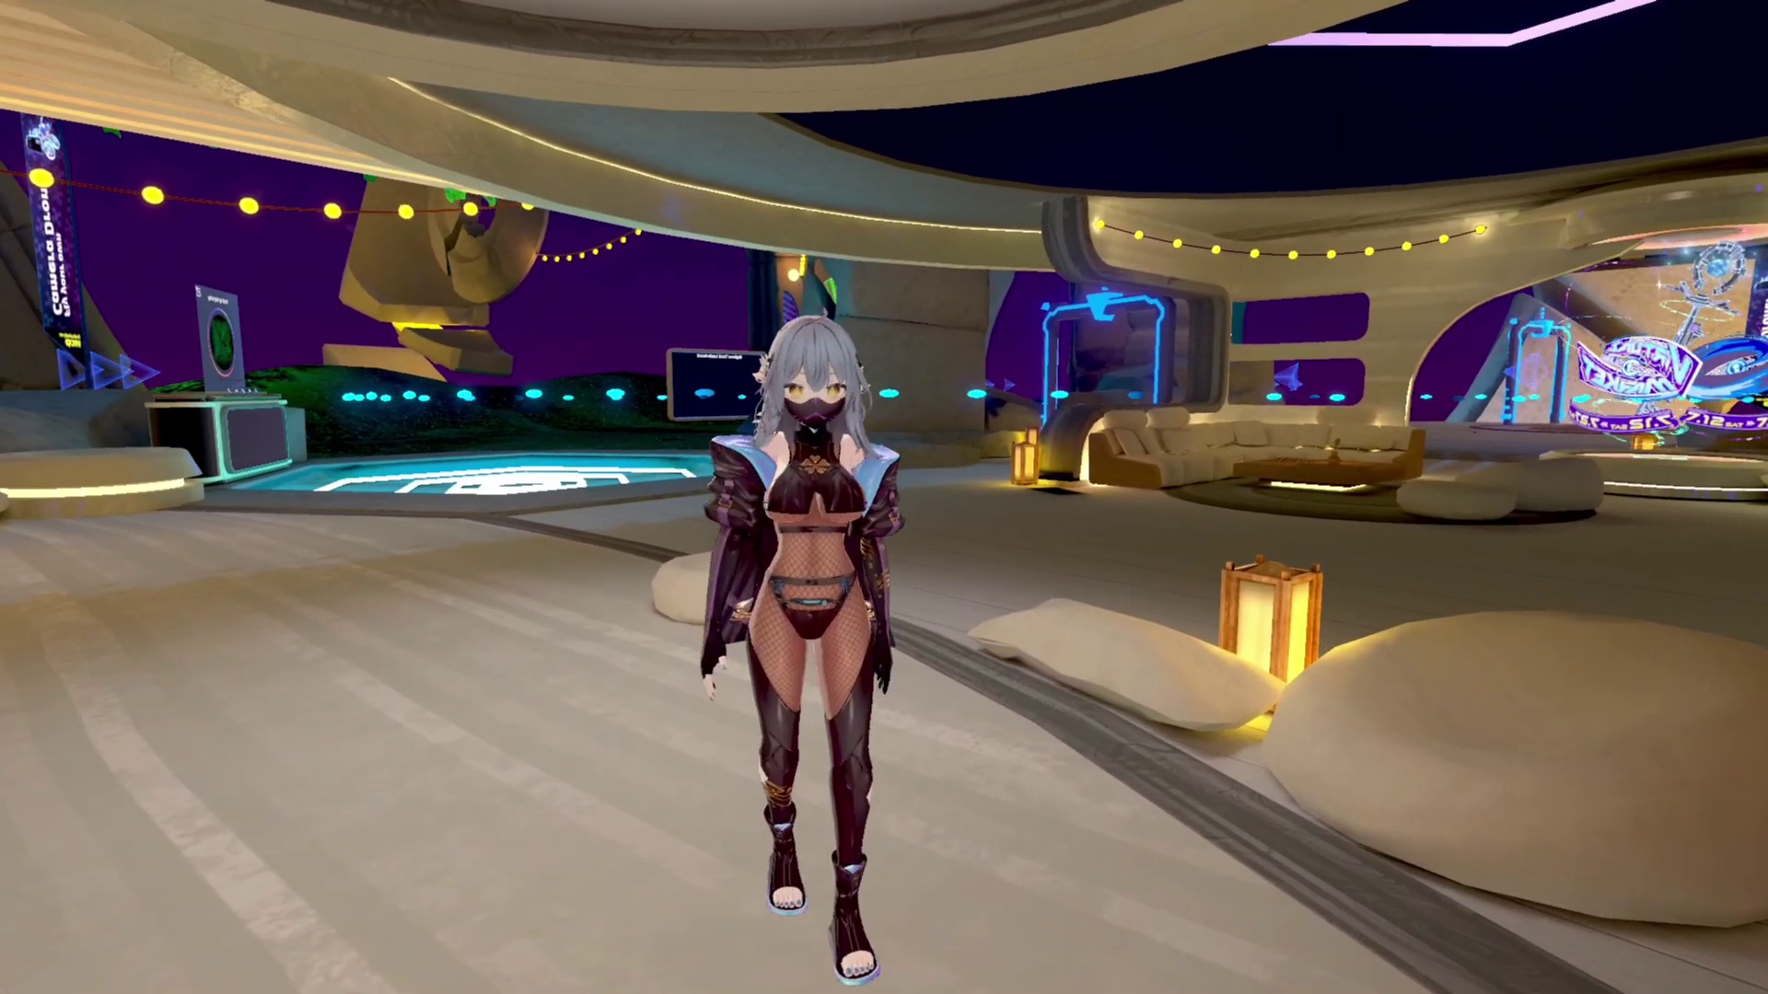
{"action": "key", "text": "s"}
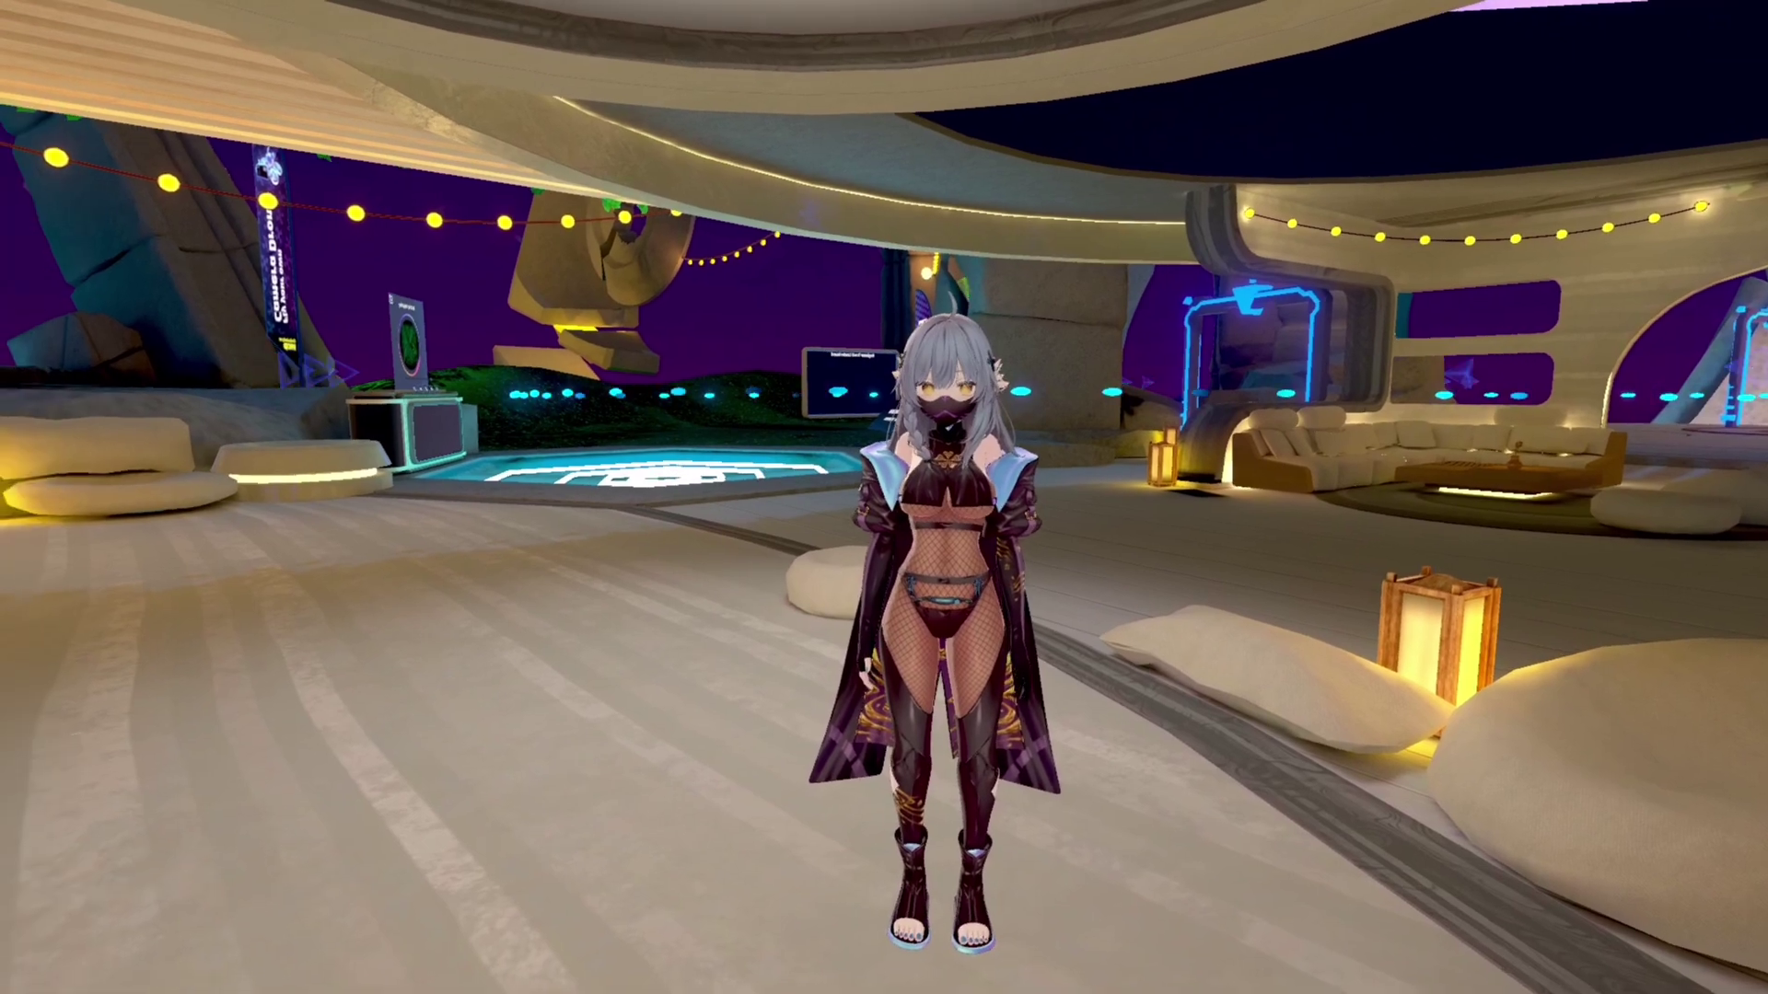
{"action": "key", "text": "r"}
{"action": "left_click", "coordinate": [1153, 622]}
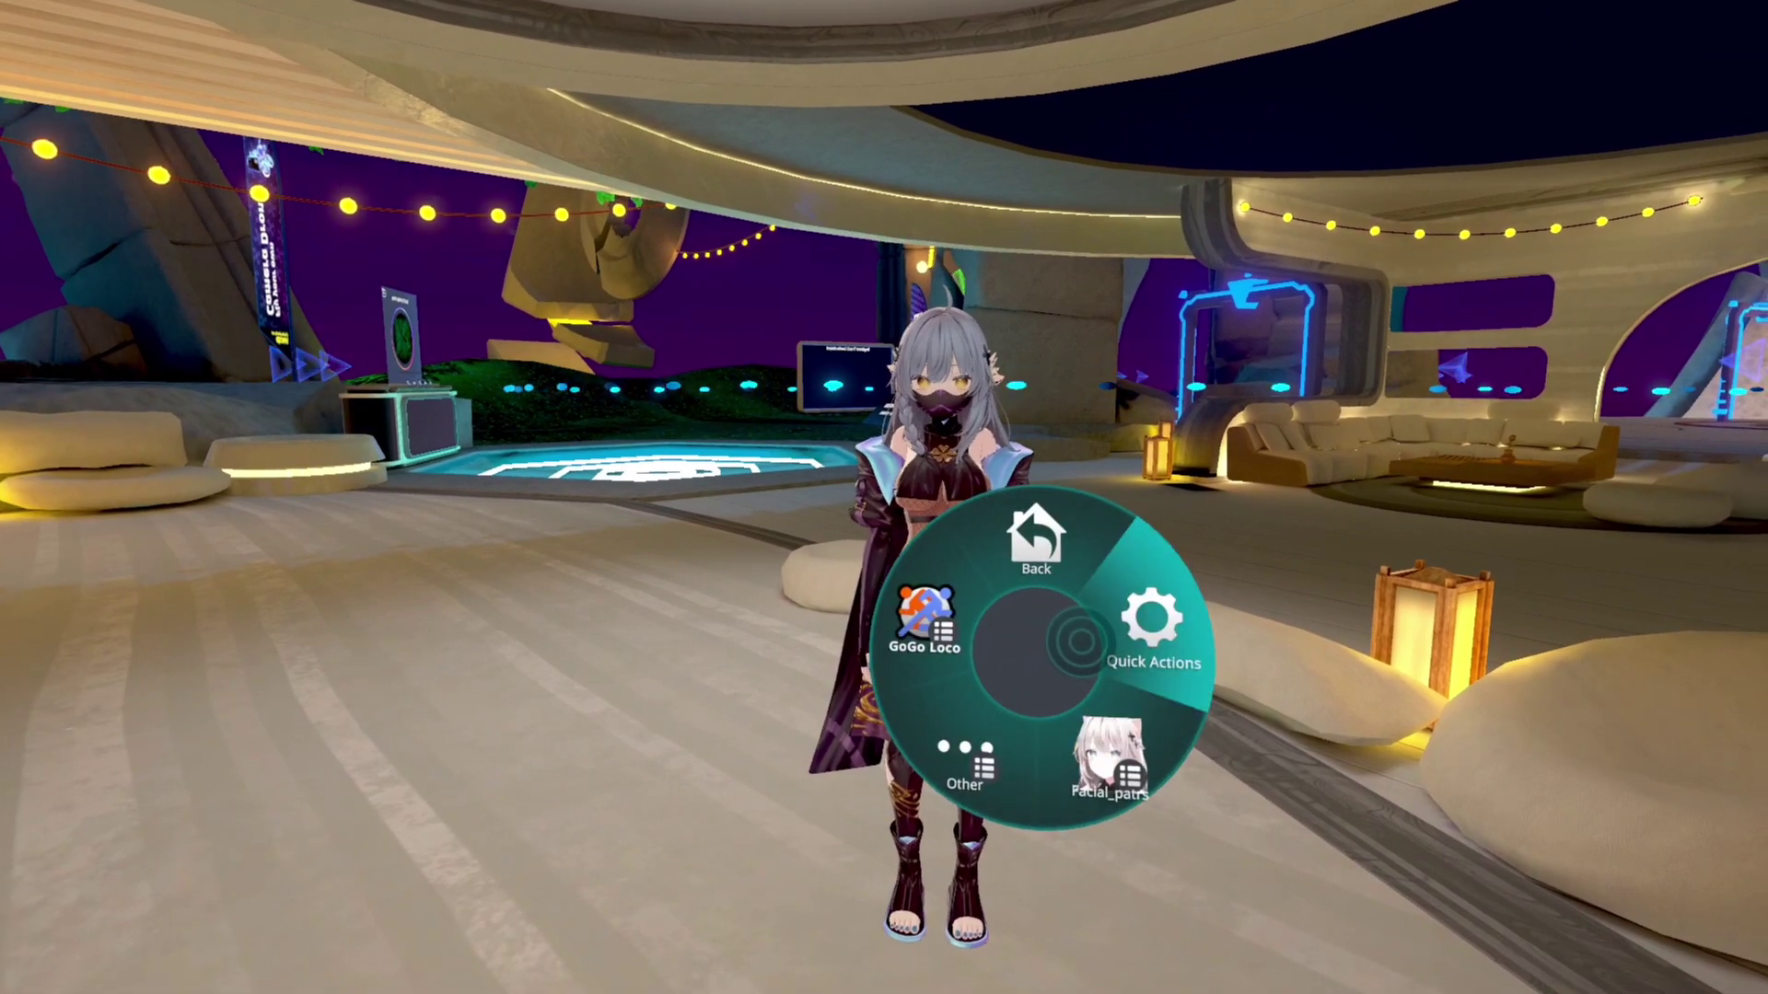
{"action": "left_click", "coordinate": [926, 621]}
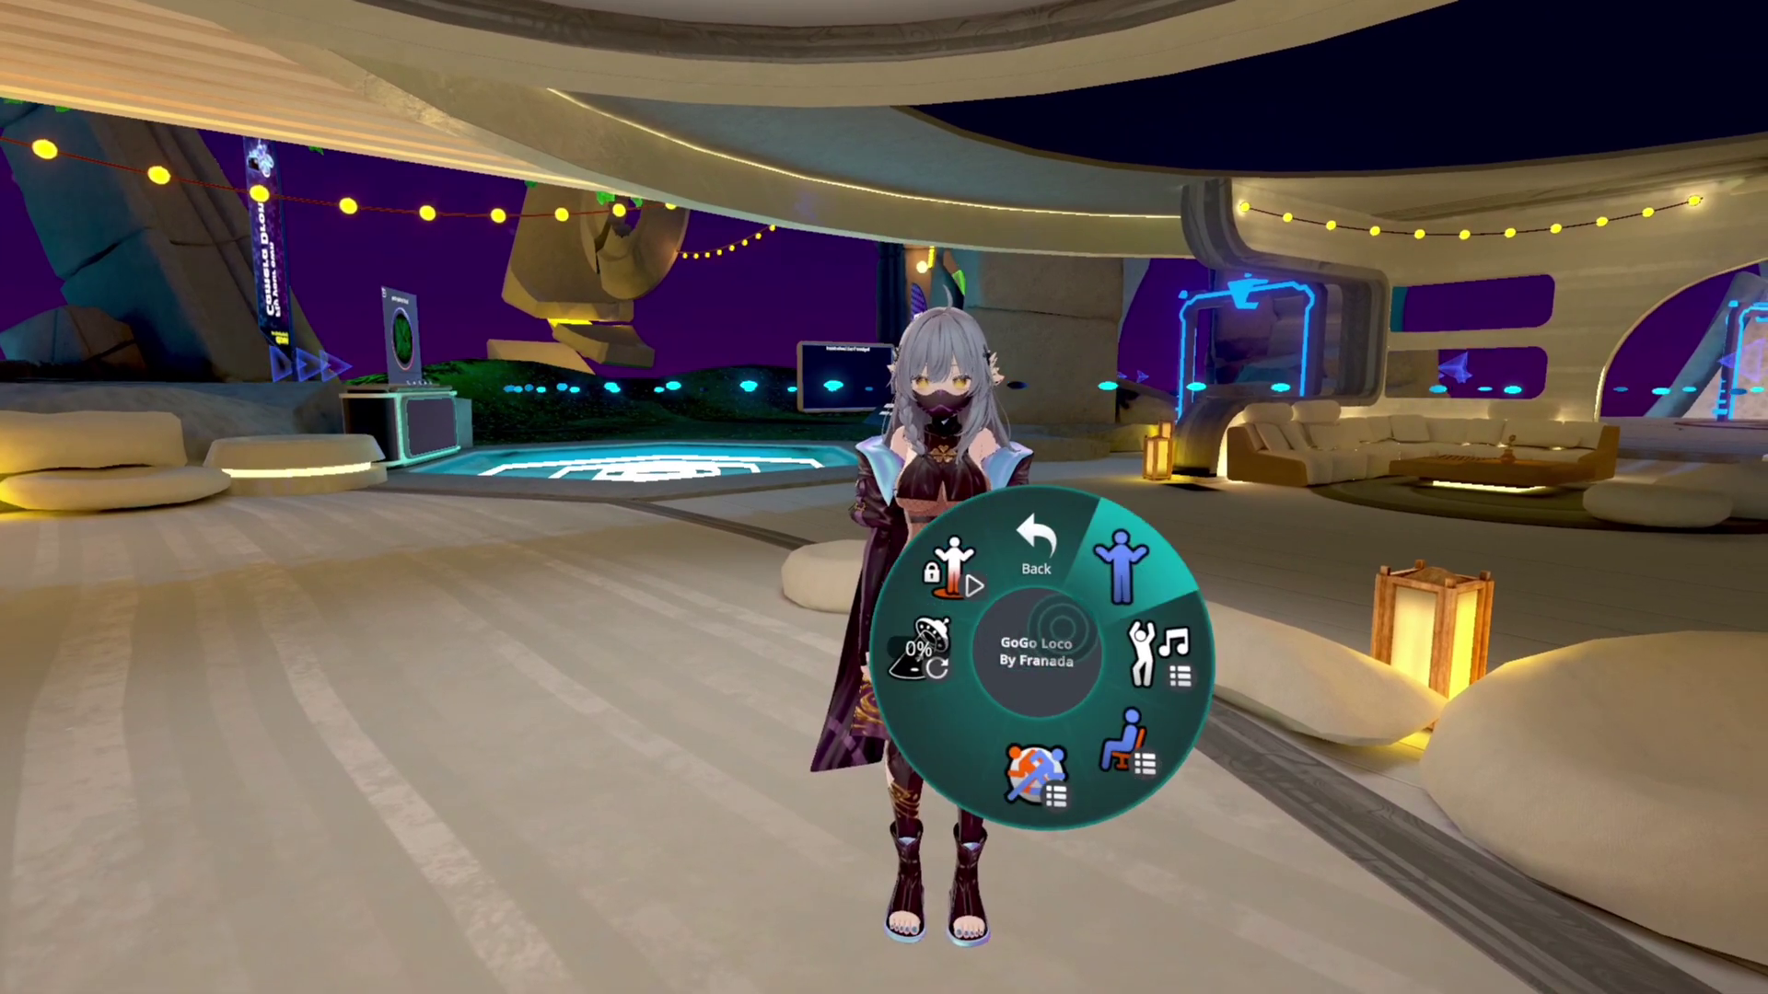
{"action": "left_click", "coordinate": [1153, 649]}
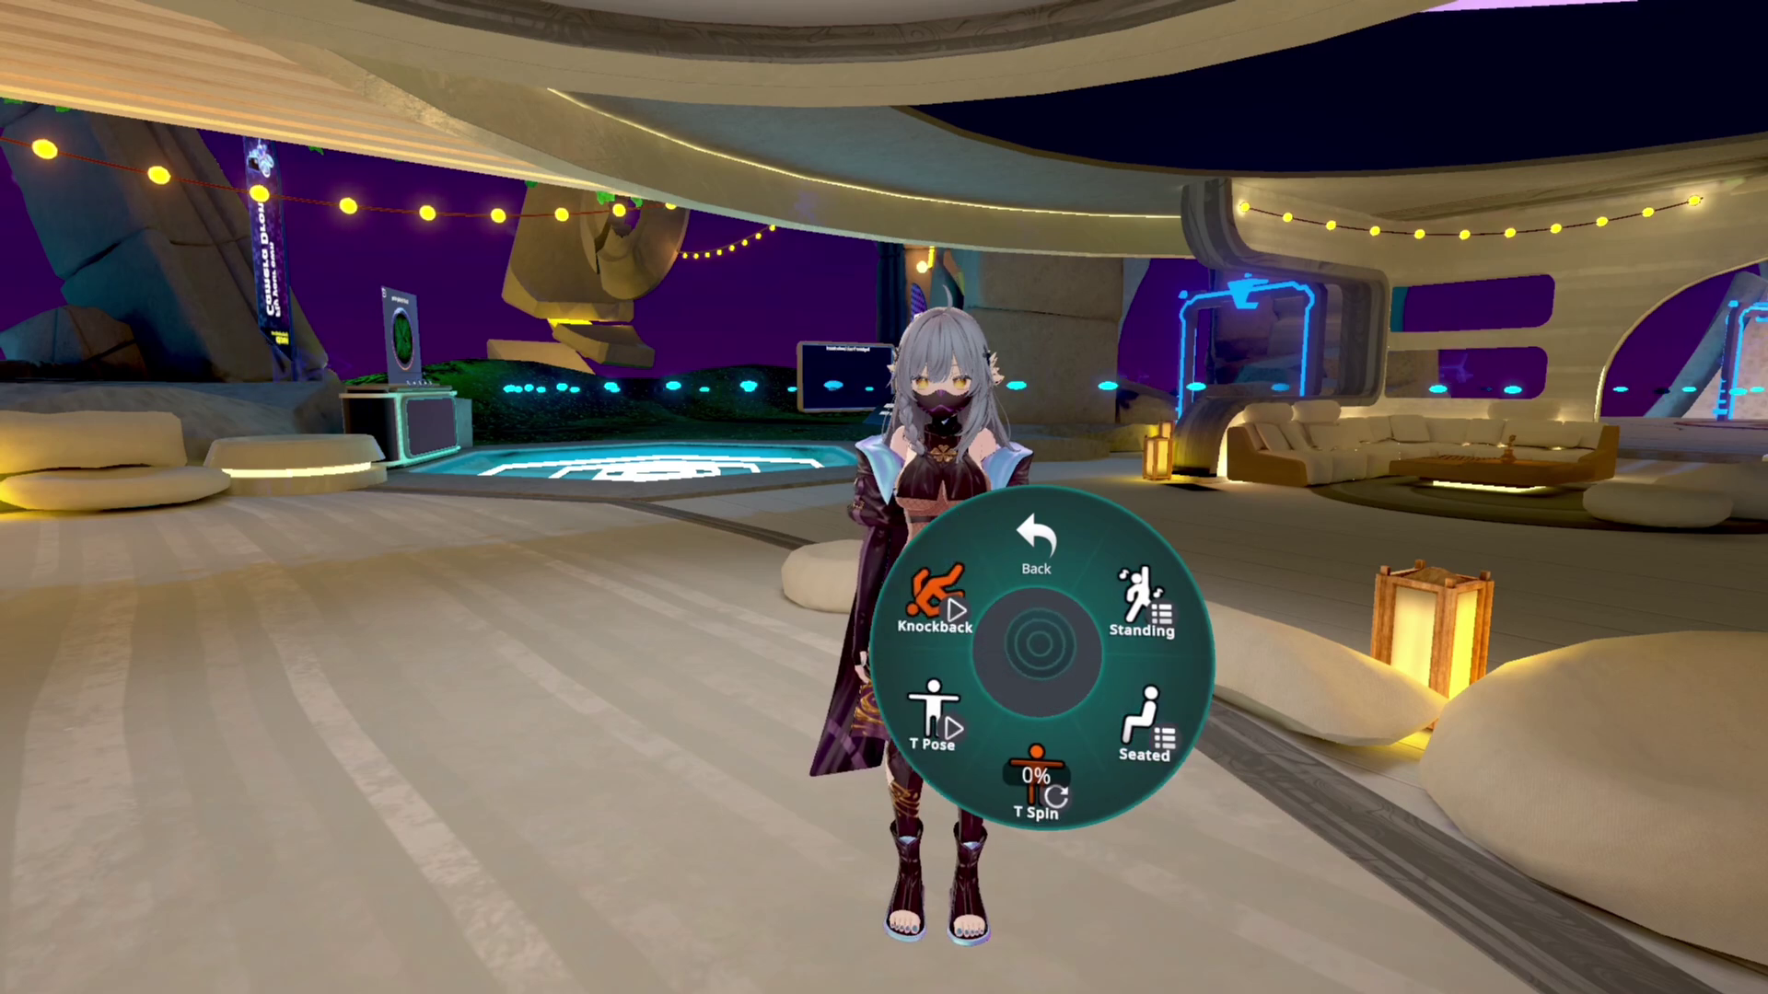
{"action": "left_click", "coordinate": [1141, 607]}
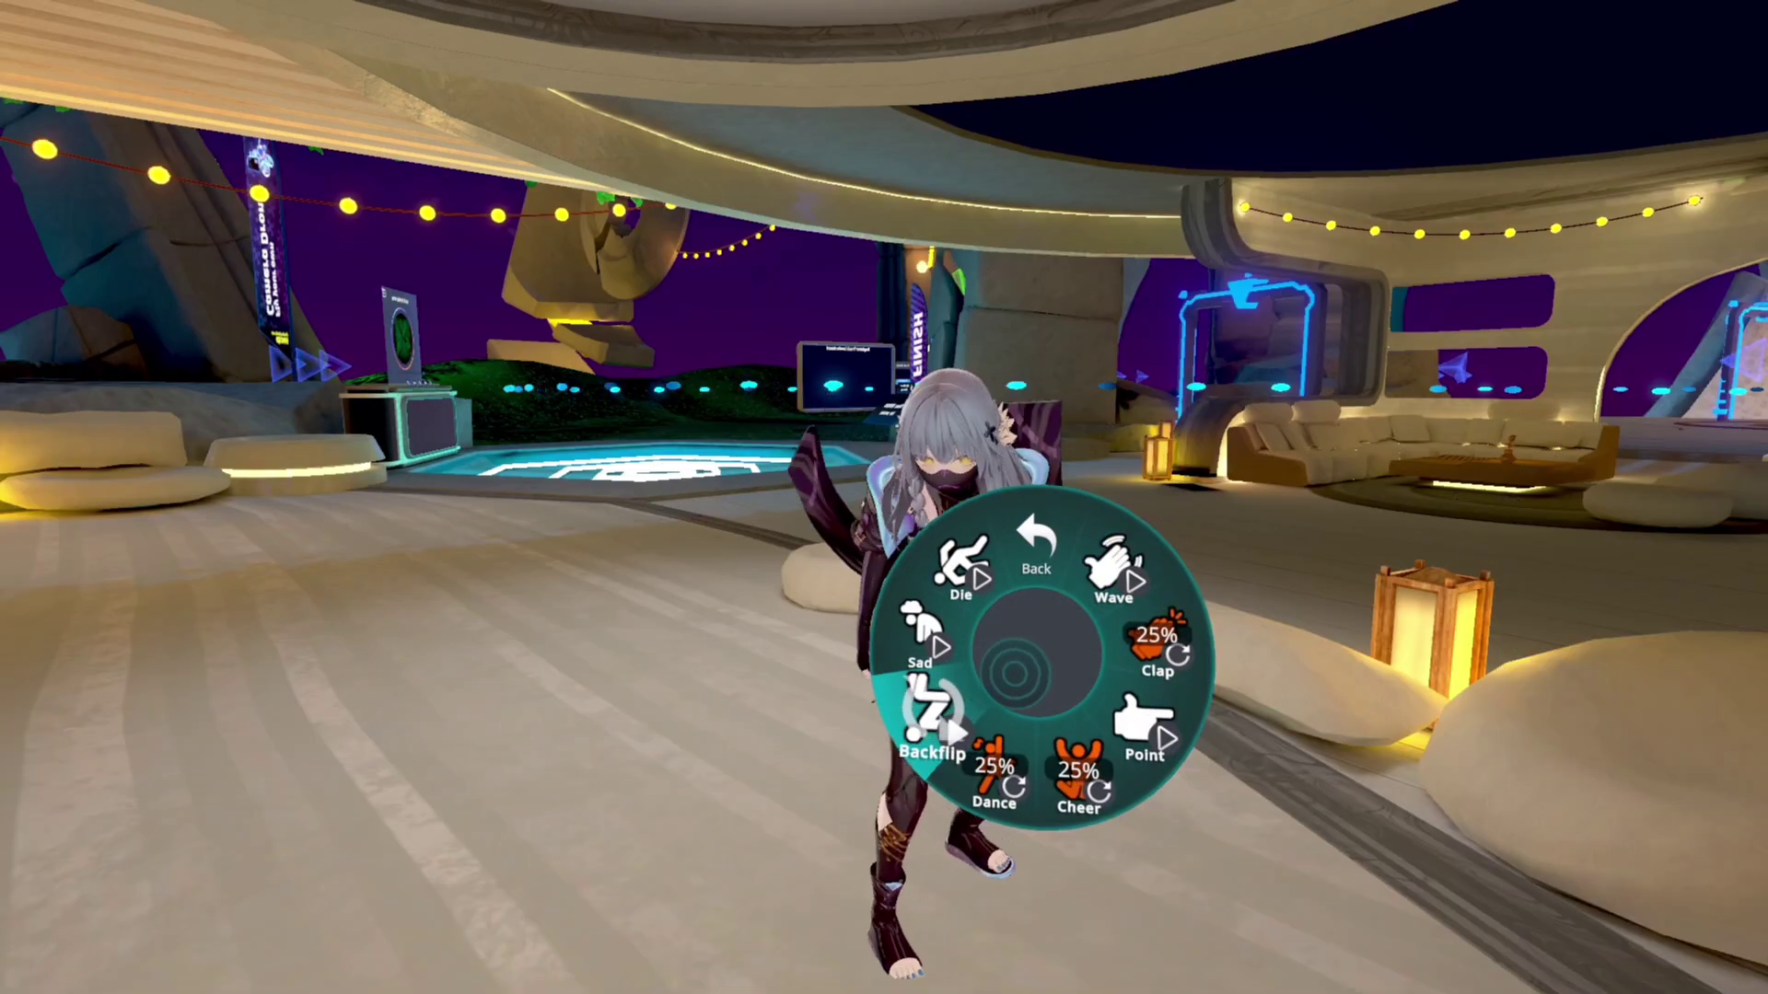
{"action": "left_click", "coordinate": [1032, 603]}
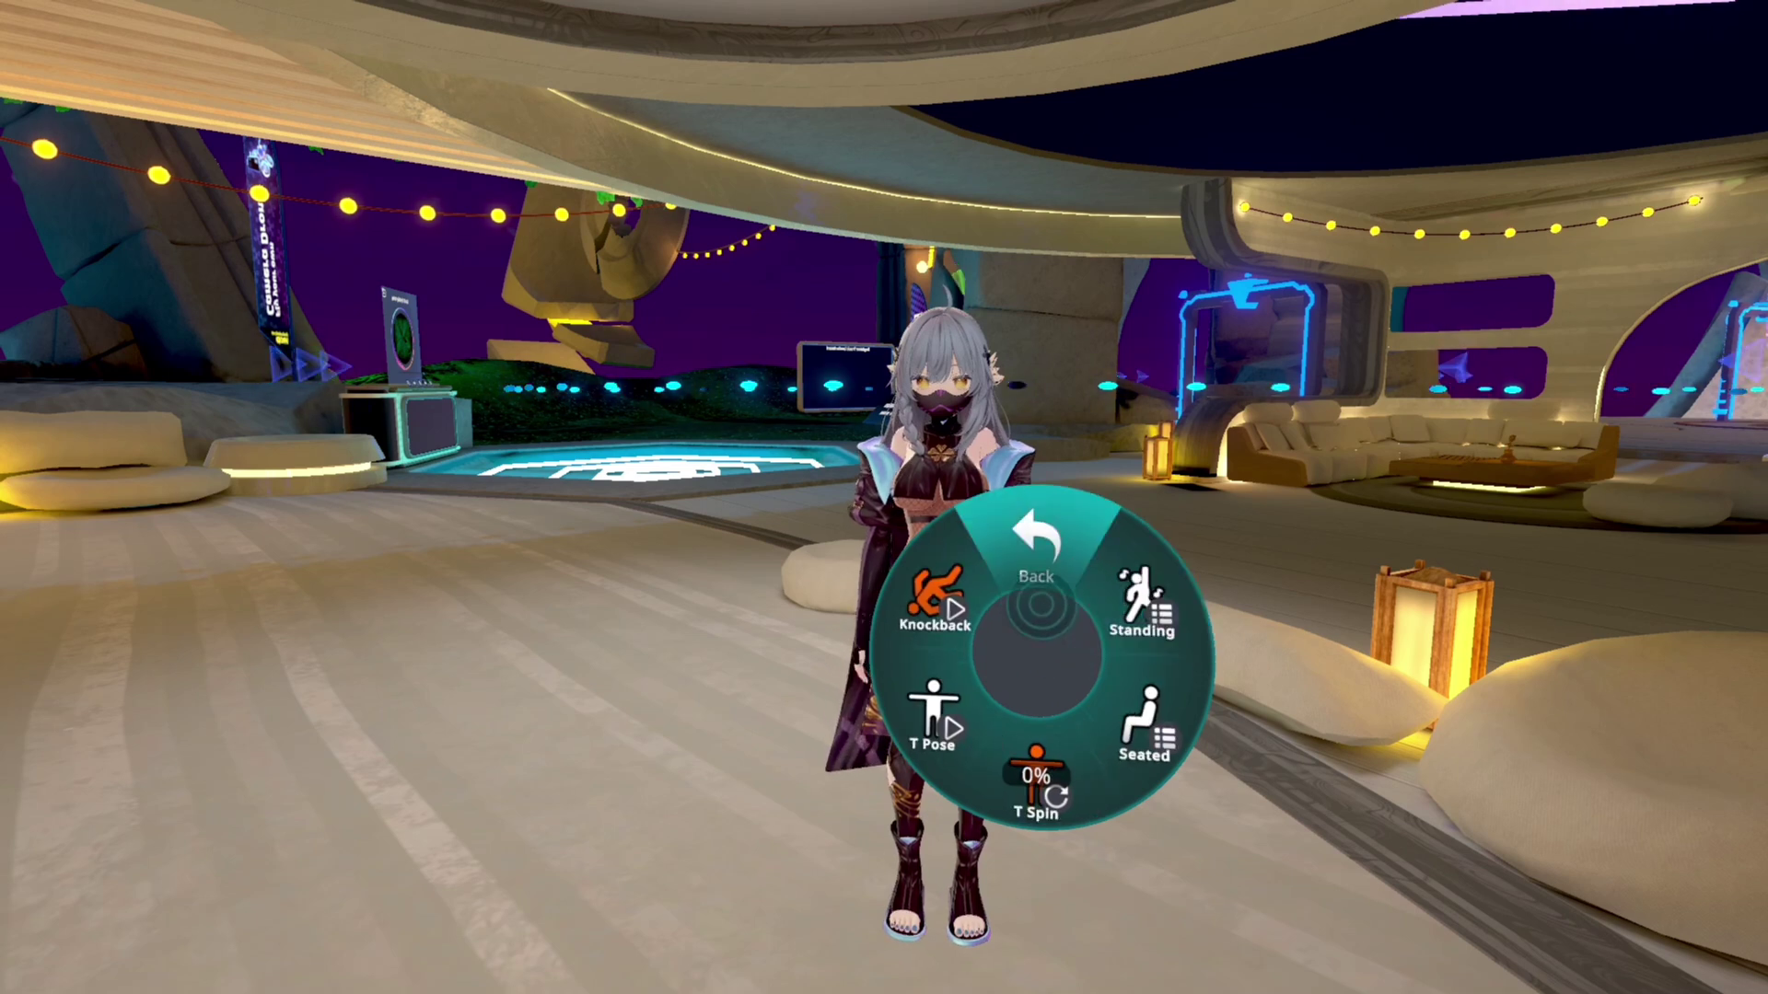
{"action": "left_click", "coordinate": [1033, 593]}
{"action": "left_click", "coordinate": [1038, 600]}
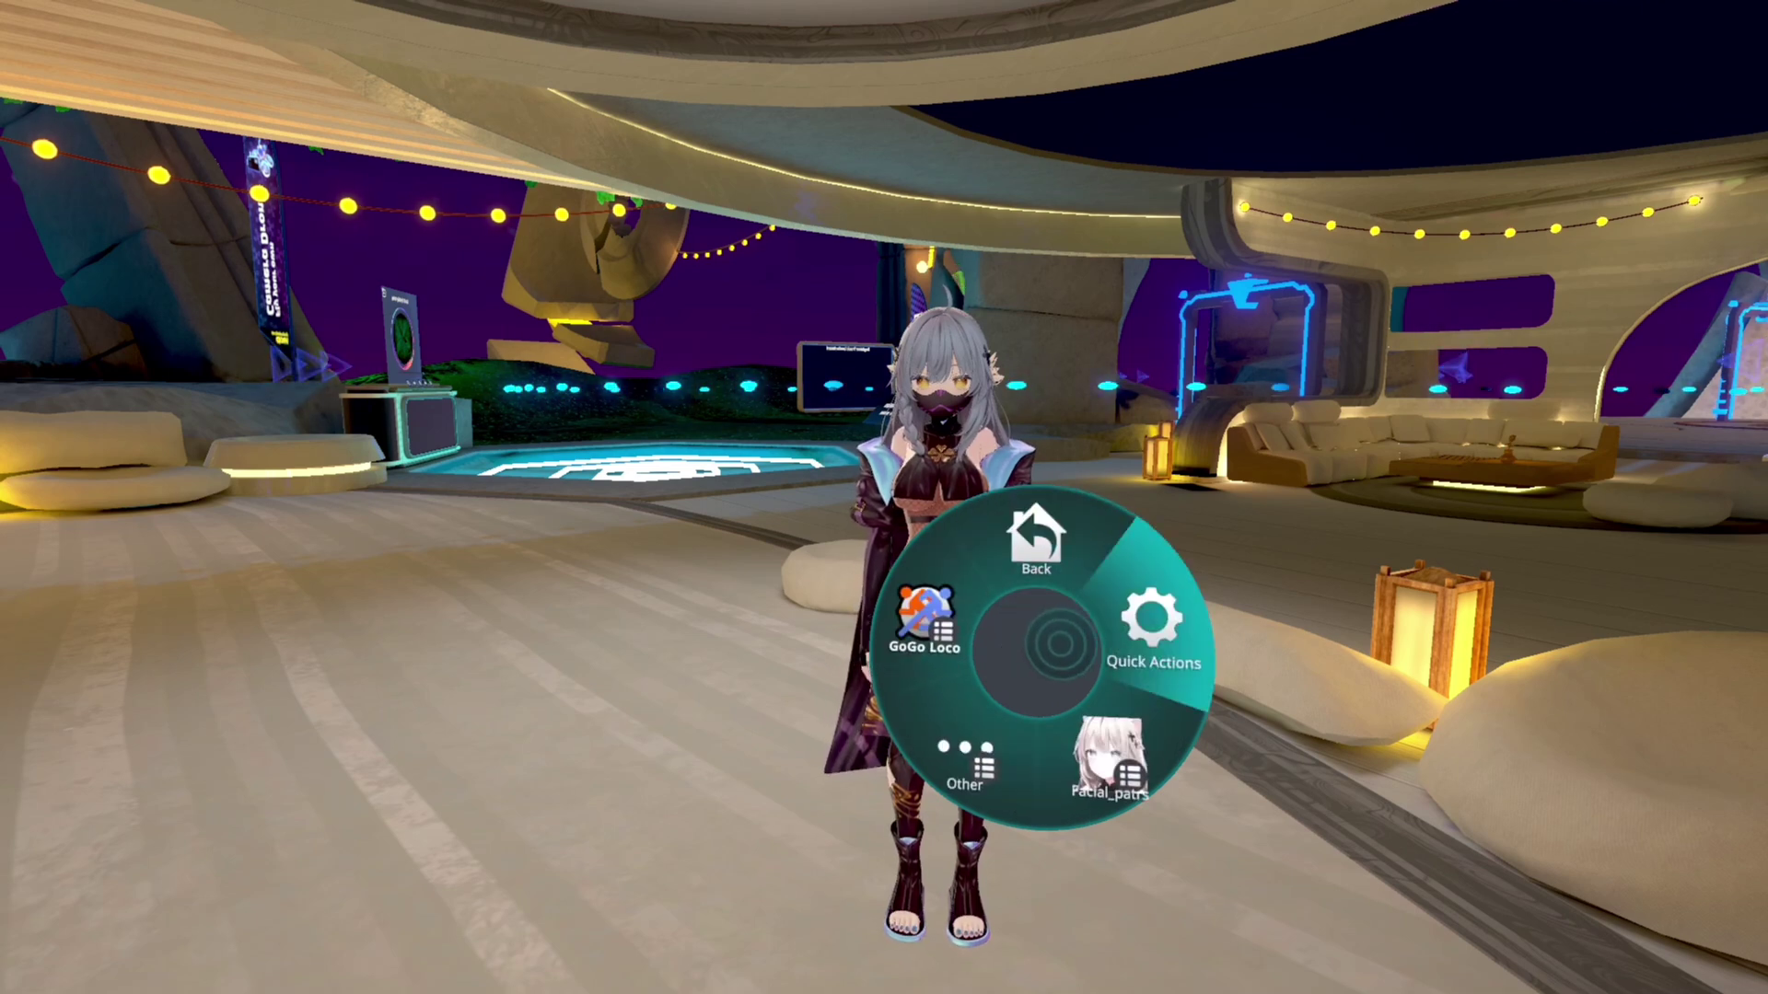
Step: Set the avatar's height to 1.60 m and close the action menu
{"action": "left_click", "coordinate": [1060, 642]}
{"action": "left_click", "coordinate": [991, 634]}
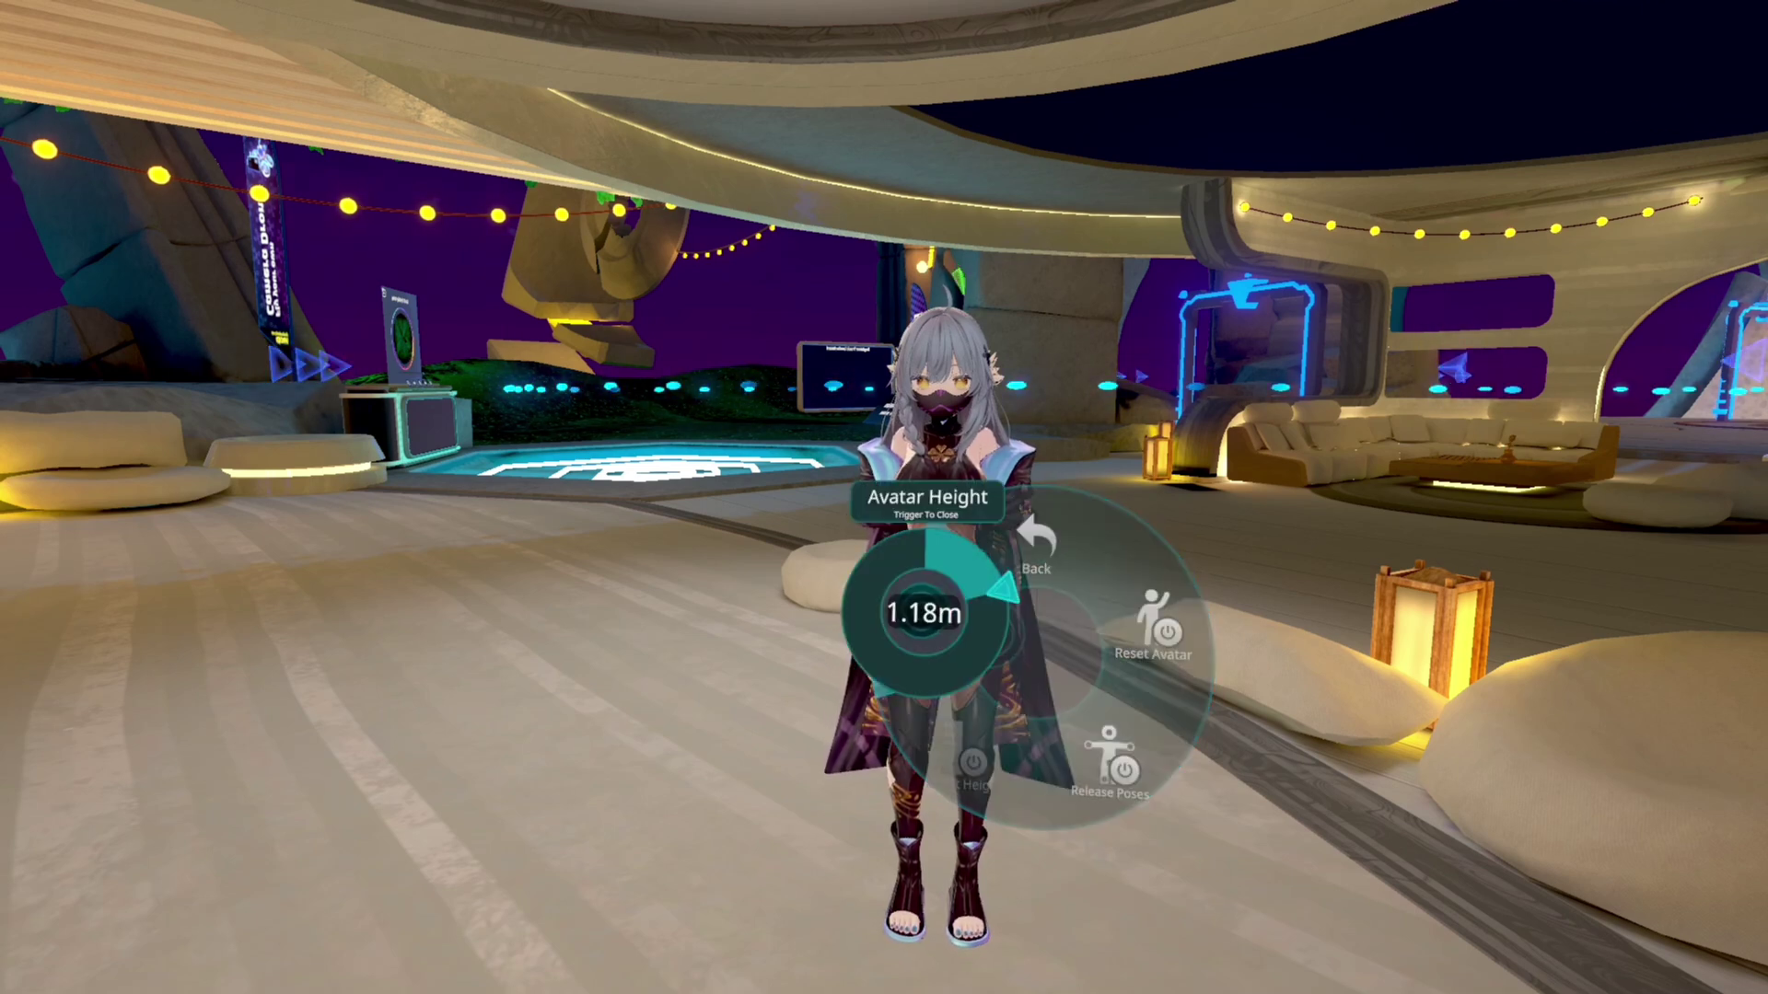
{"action": "left_click_drag", "start_coordinate": [946, 612], "coordinate": [966, 623]}
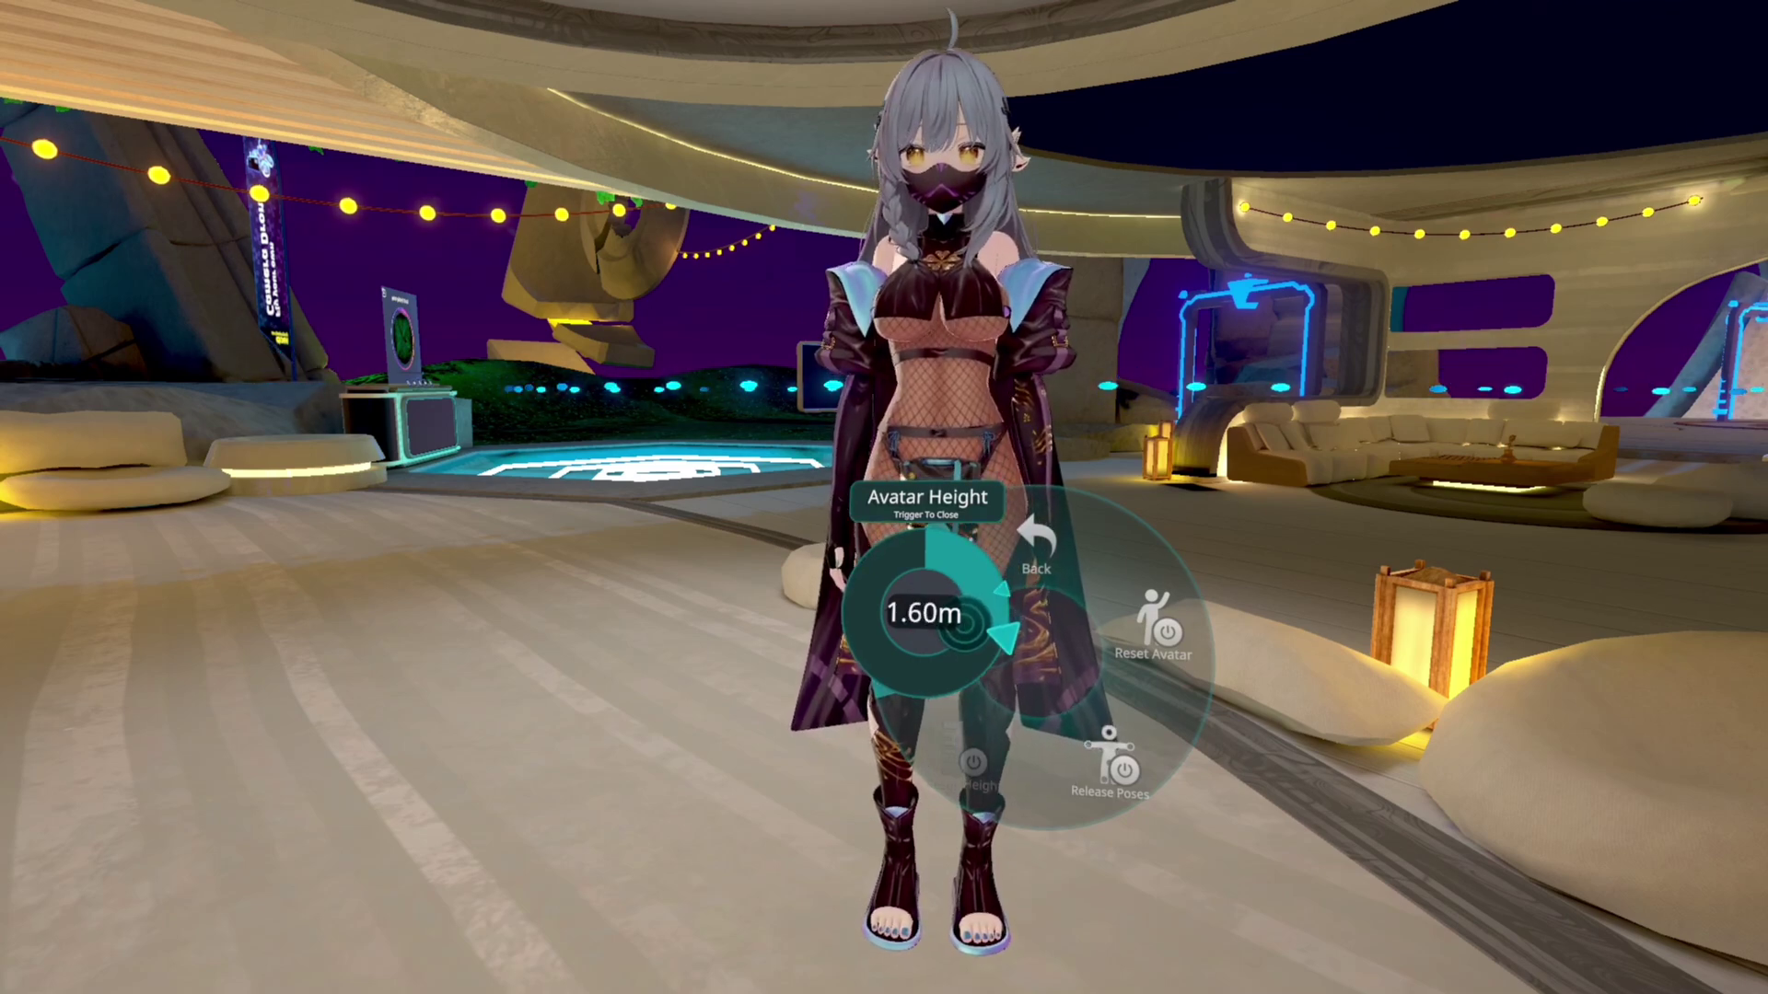
{"action": "left_click", "coordinate": [966, 623]}
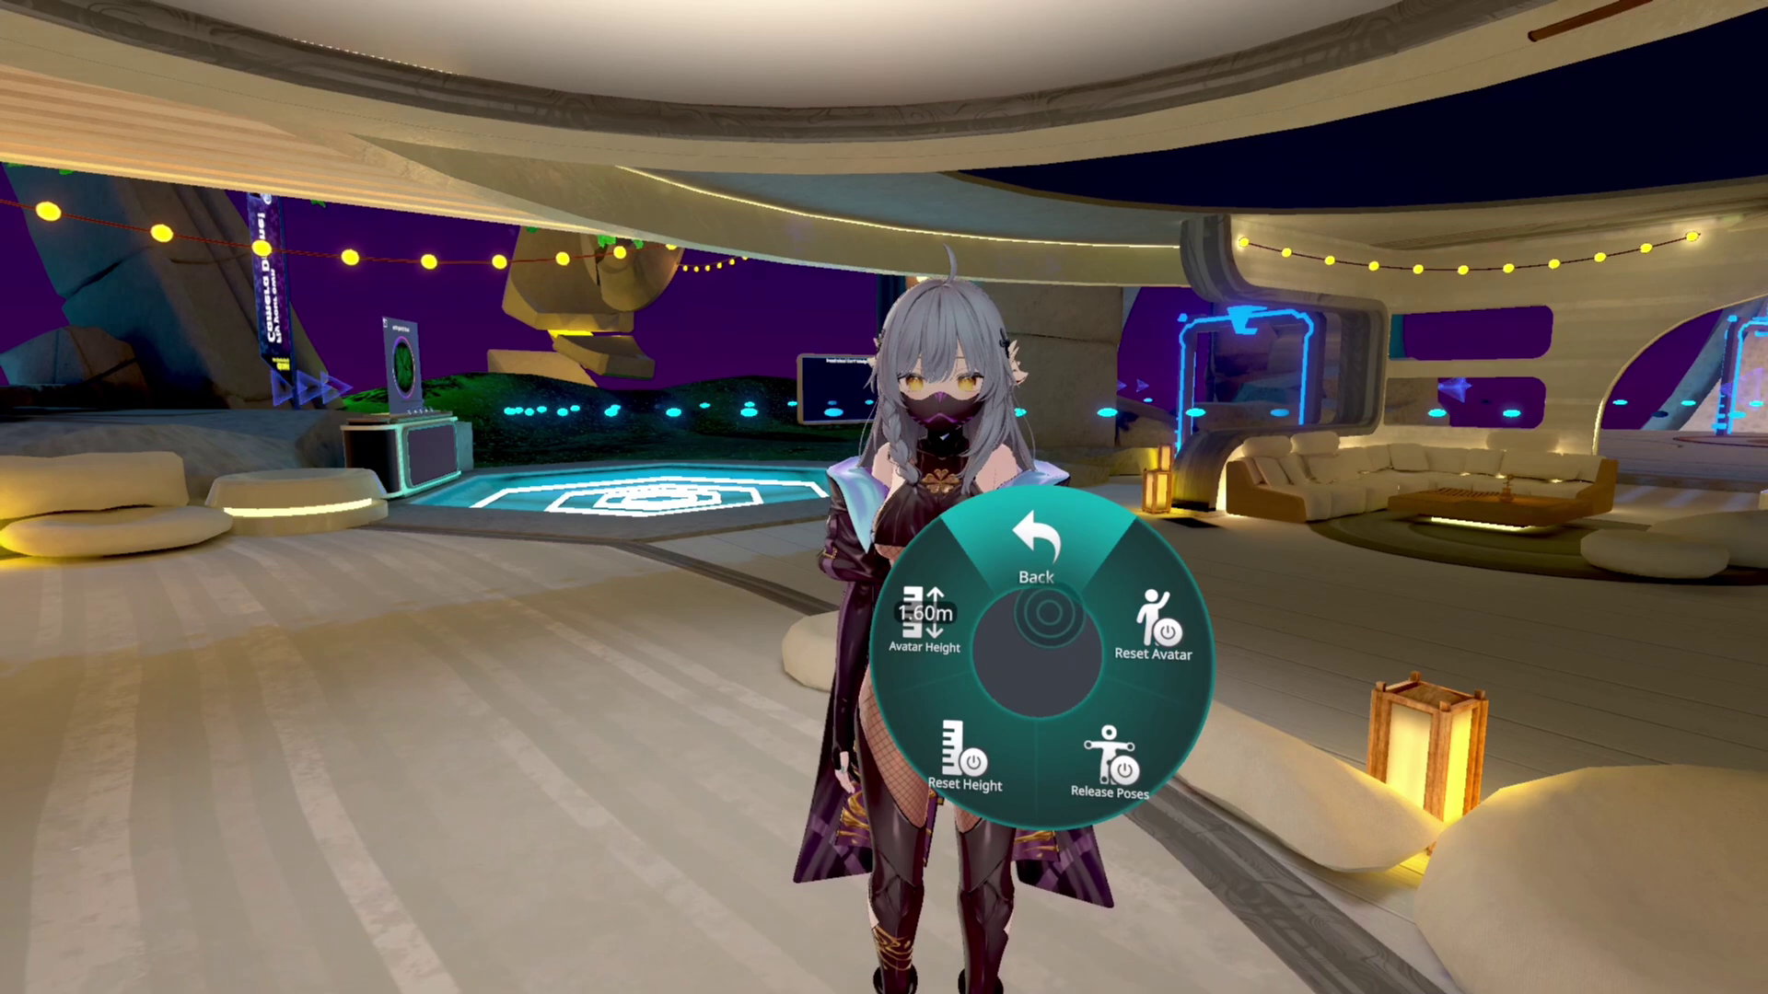
{"action": "left_click", "coordinate": [1034, 543]}
{"action": "left_click", "coordinate": [1050, 612]}
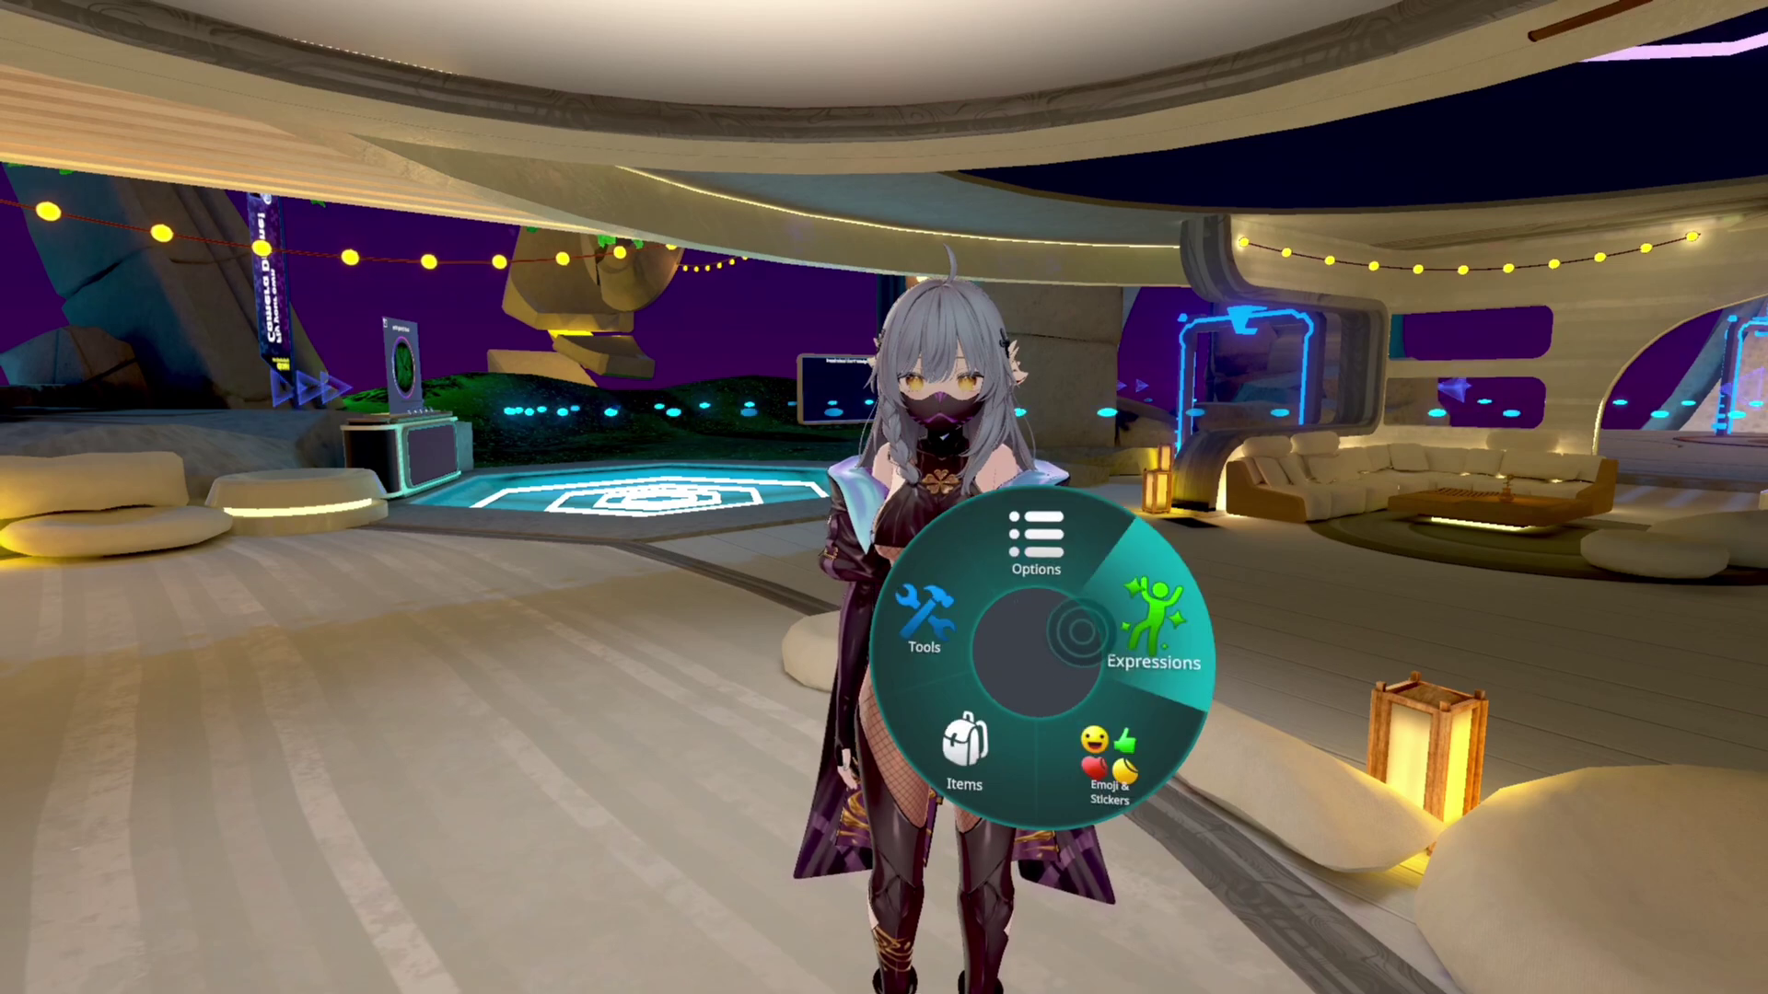
{"action": "left_click", "coordinate": [1072, 645]}
{"action": "key", "text": "r"}
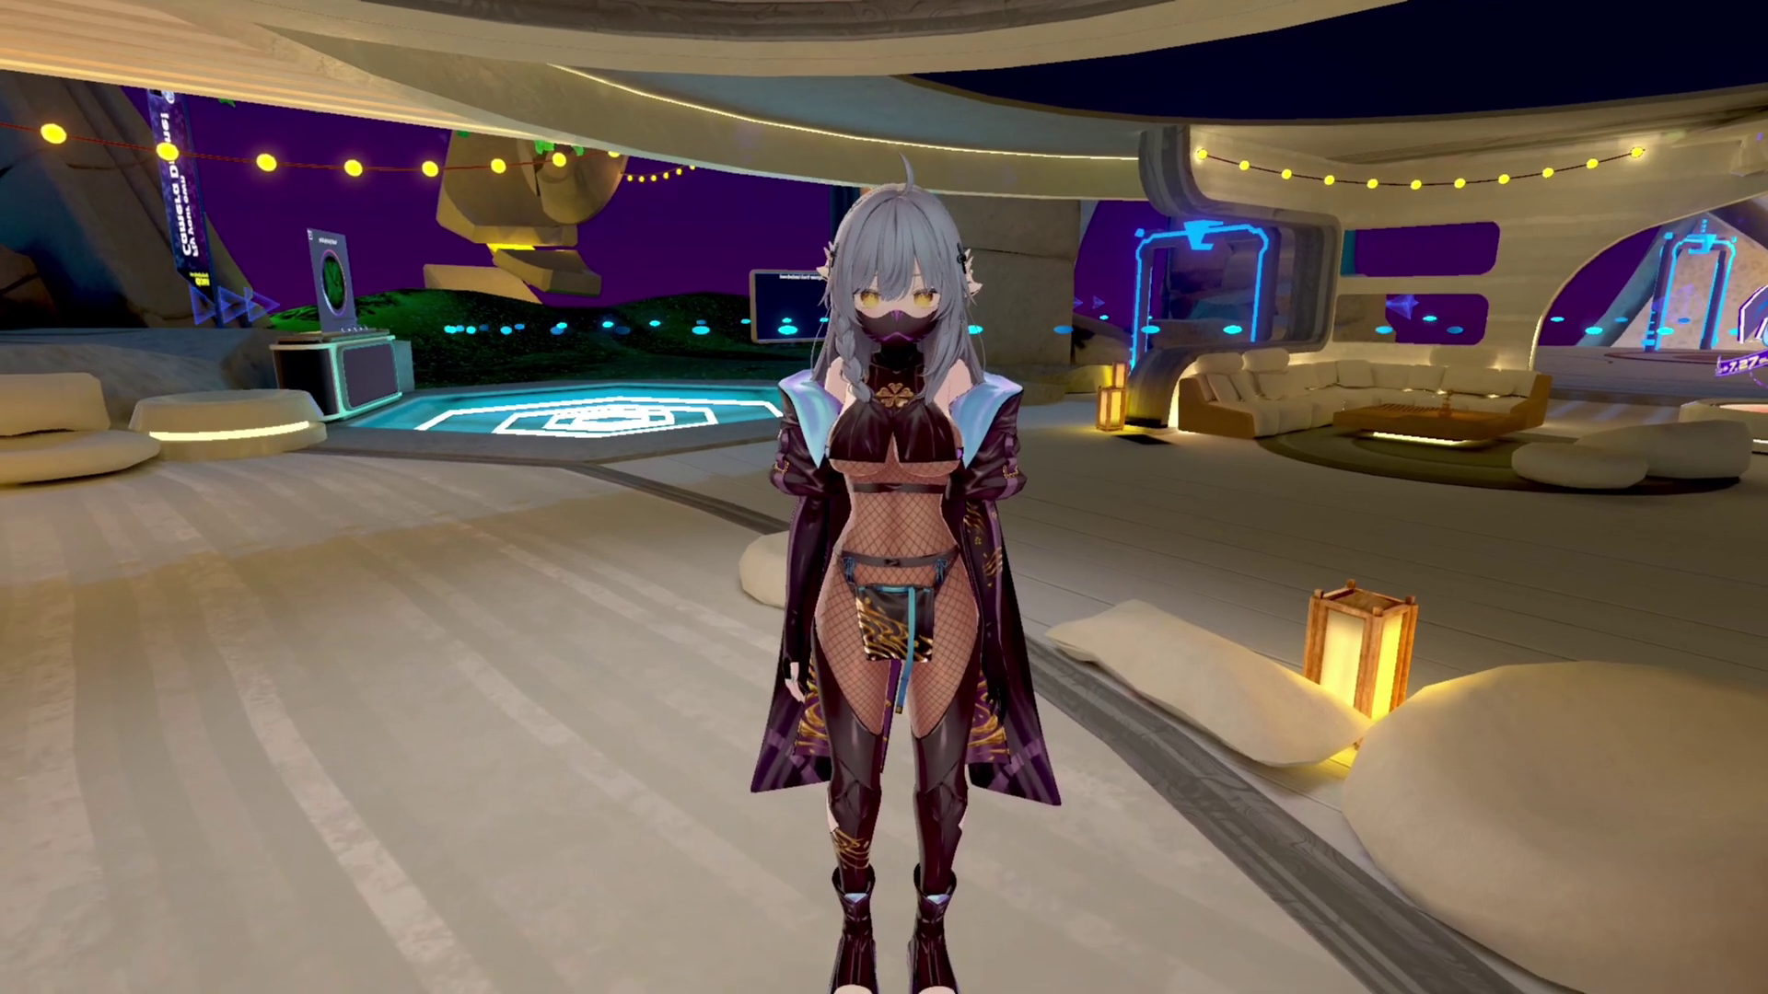